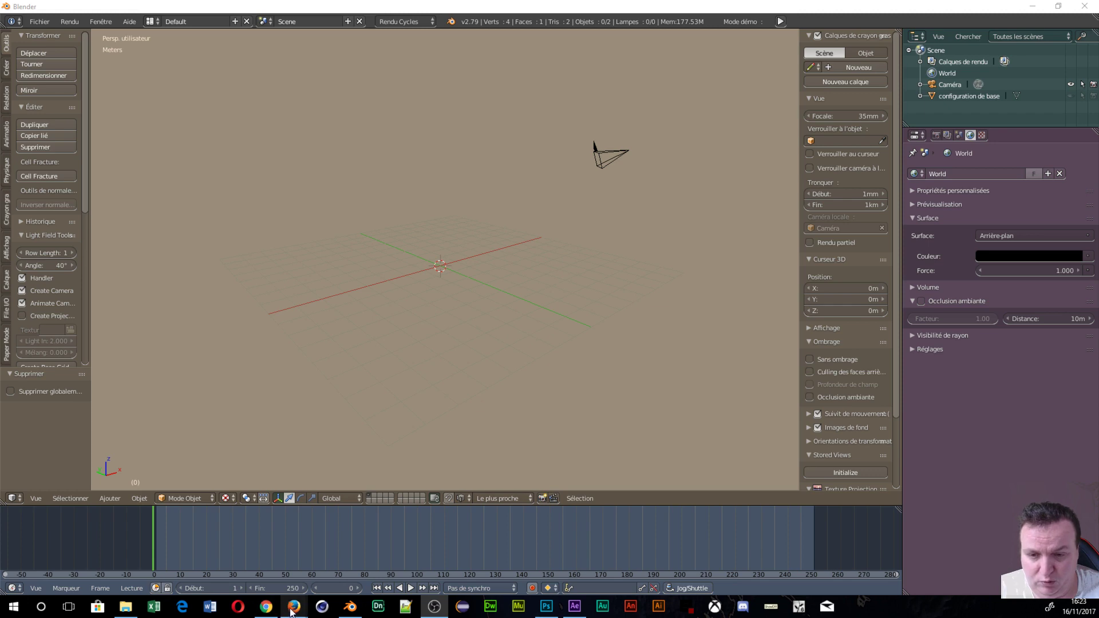
Switch to Firefox and open the garden fountain's product link from the document listing objects to model for the house
{"action": "mouse_move", "coordinate": [292, 613]}
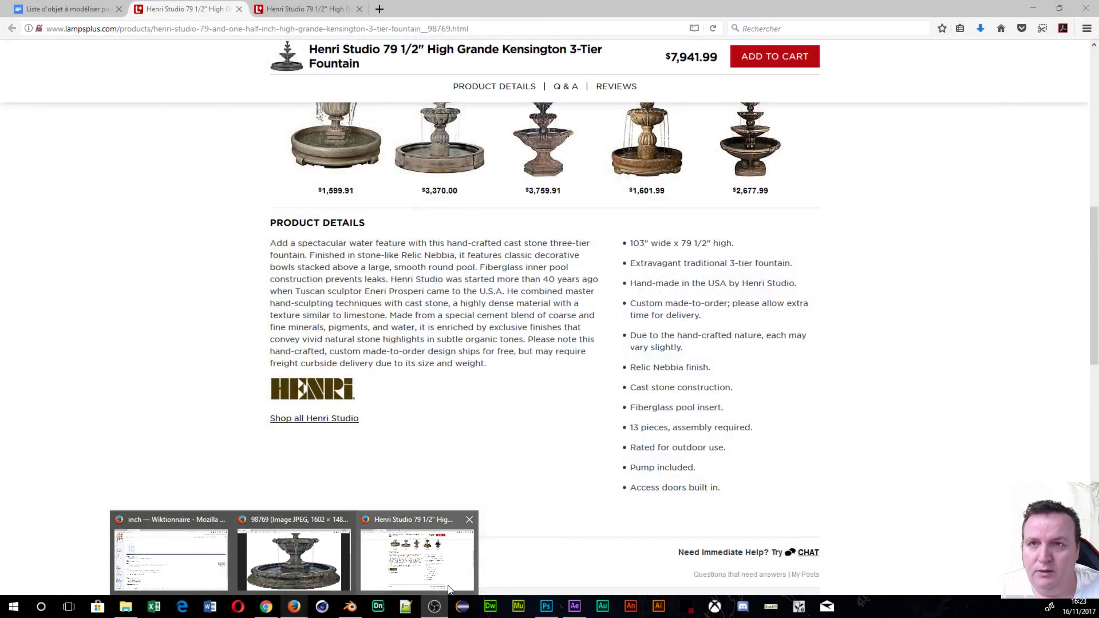
{"action": "left_click", "coordinate": [449, 590]}
{"action": "left_click", "coordinate": [92, 9]}
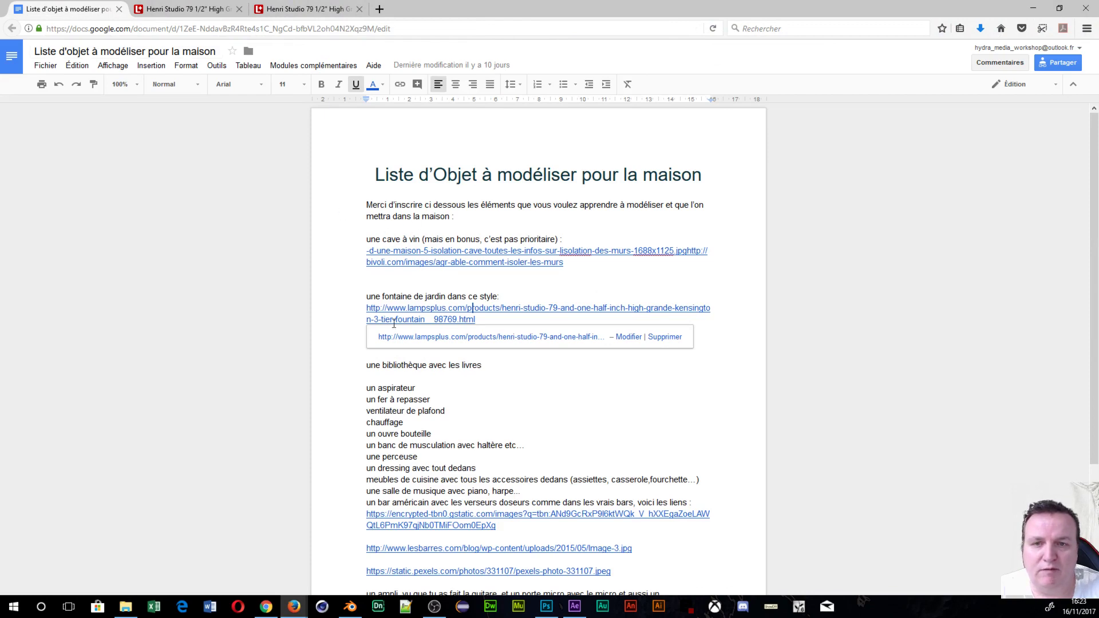
{"action": "left_click", "coordinate": [423, 339]}
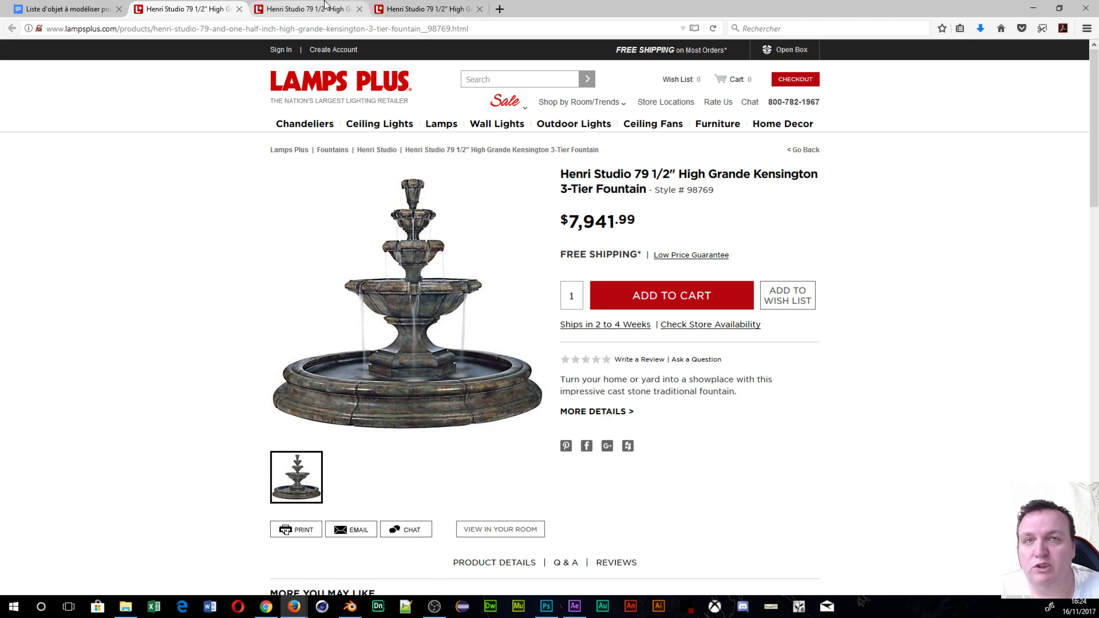
Examine the fountain's product details on the Lamps Plus pages and enlarge its product photo
{"action": "left_click", "coordinate": [313, 17]}
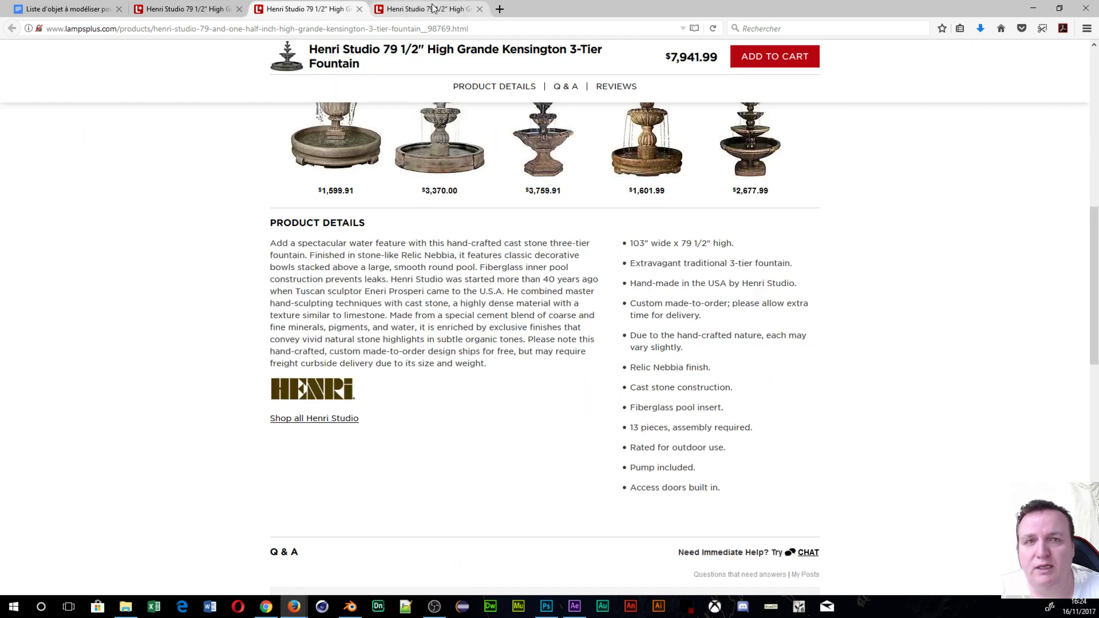
{"action": "left_click", "coordinate": [206, 9]}
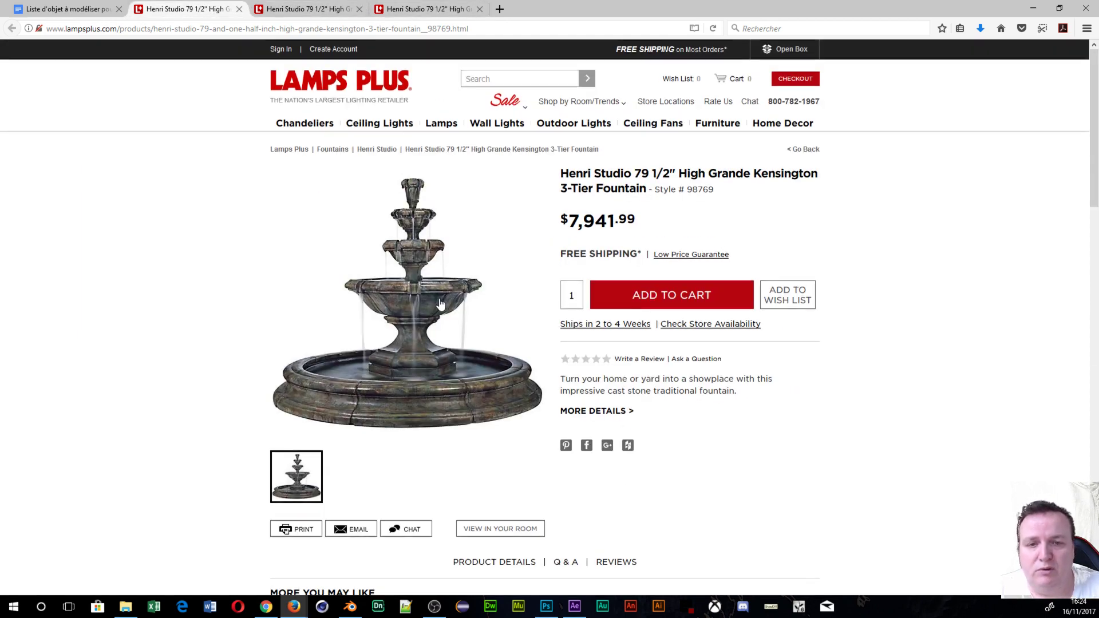
{"action": "scroll", "coordinate": [440, 306], "scroll_direction": "down", "scroll_amount": 10}
{"action": "scroll", "coordinate": [441, 305], "scroll_direction": "up", "scroll_amount": 8}
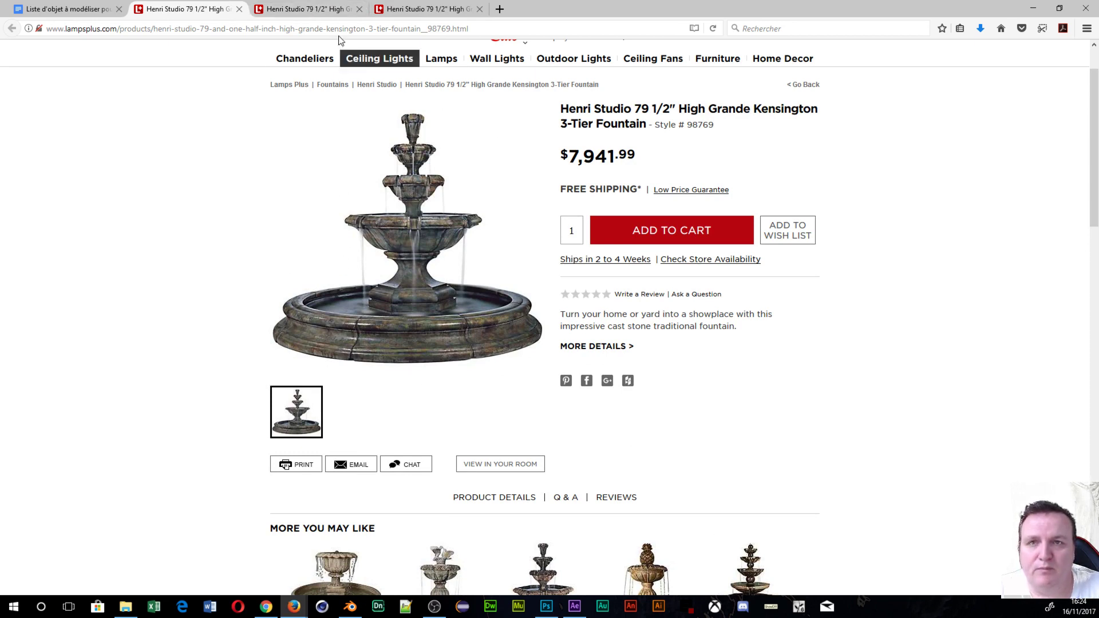
{"action": "left_click", "coordinate": [300, 12]}
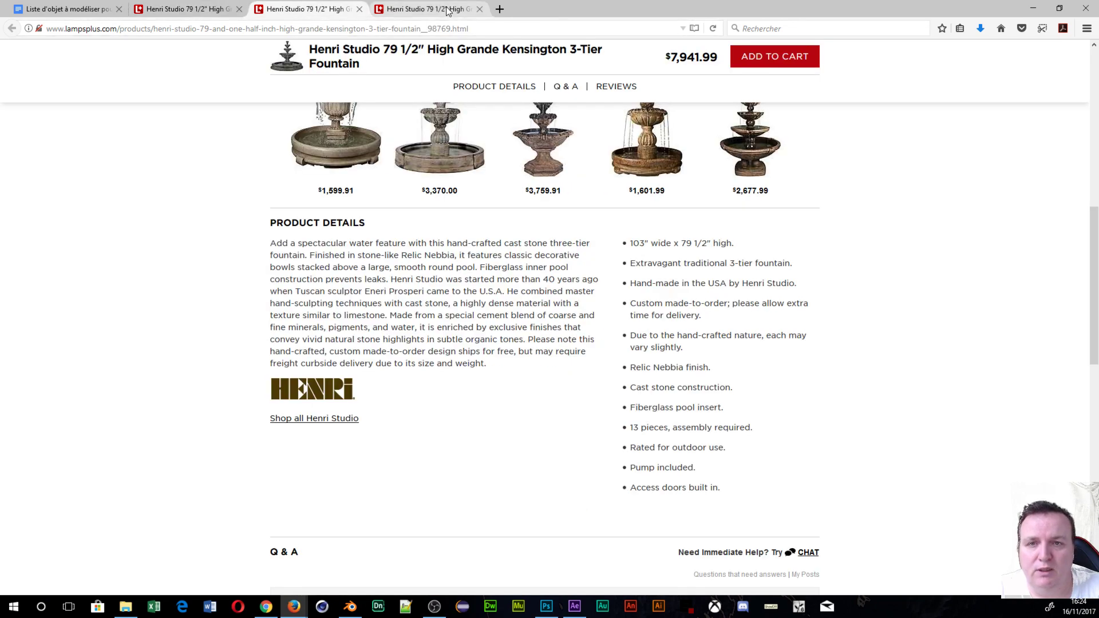
{"action": "left_click", "coordinate": [207, 15]}
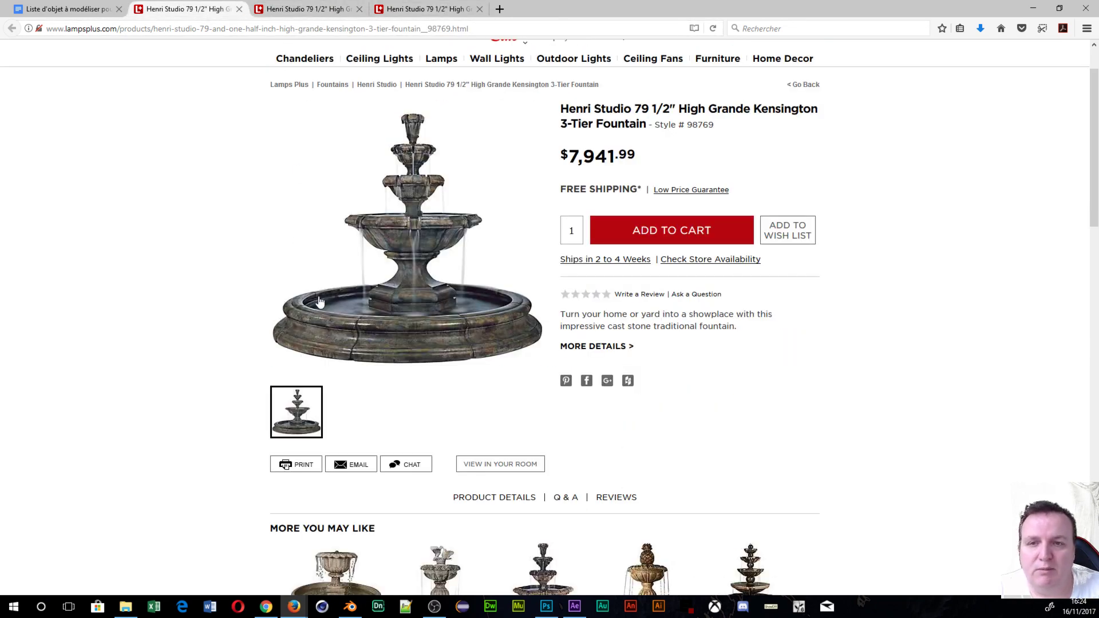
{"action": "scroll", "coordinate": [497, 382], "scroll_direction": "up", "scroll_amount": 1}
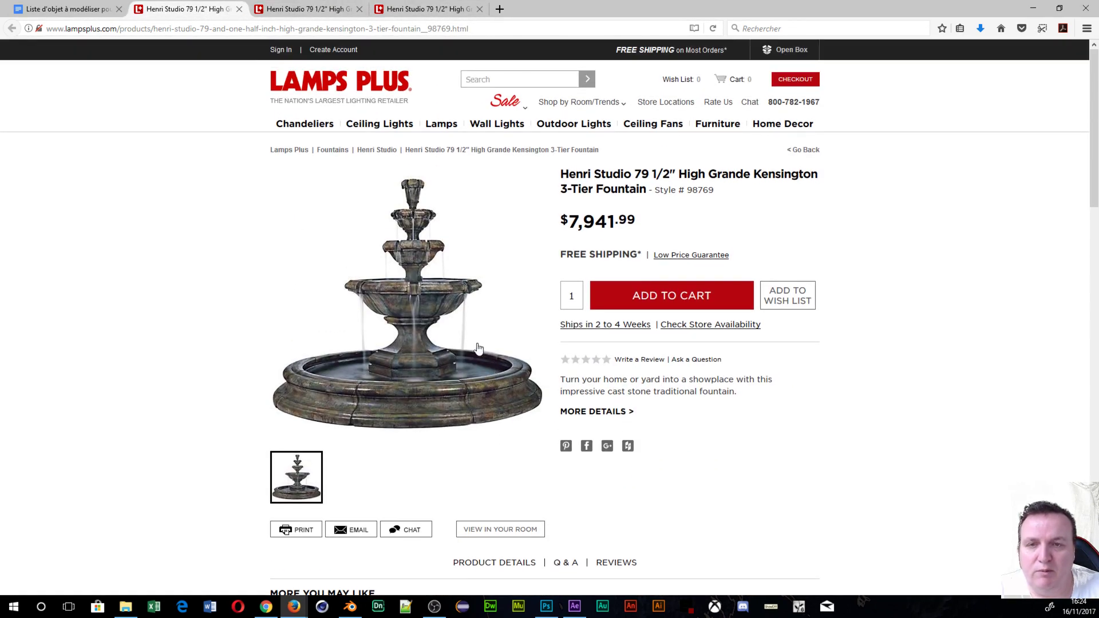
{"action": "scroll", "coordinate": [474, 346], "scroll_direction": "down", "scroll_amount": 3}
{"action": "scroll", "coordinate": [468, 336], "scroll_direction": "up", "scroll_amount": 3}
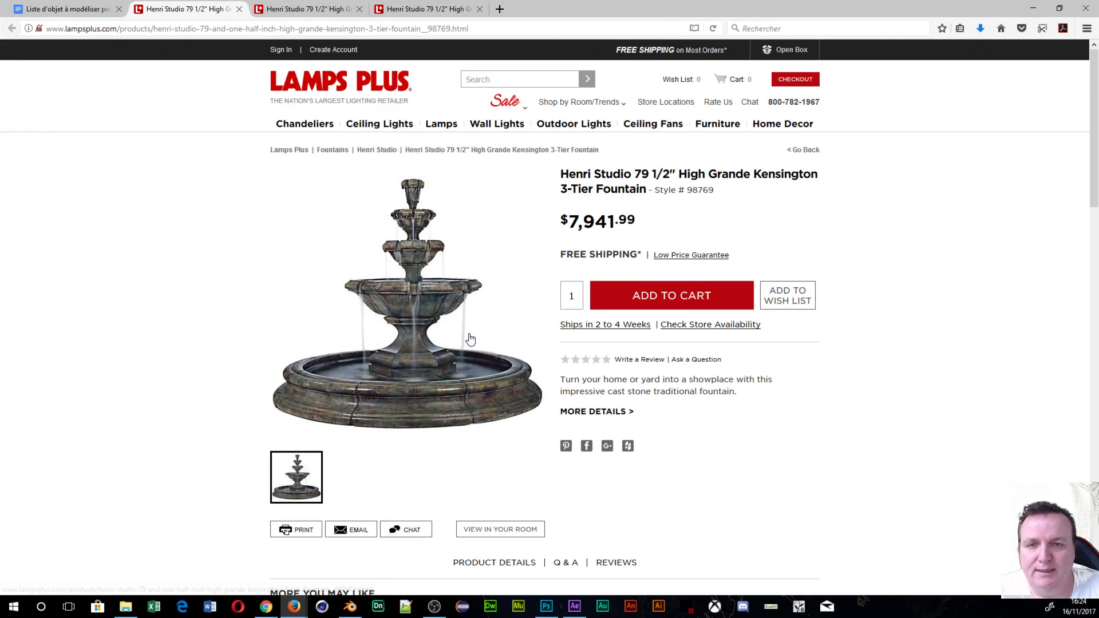
{"action": "left_click", "coordinate": [431, 361]}
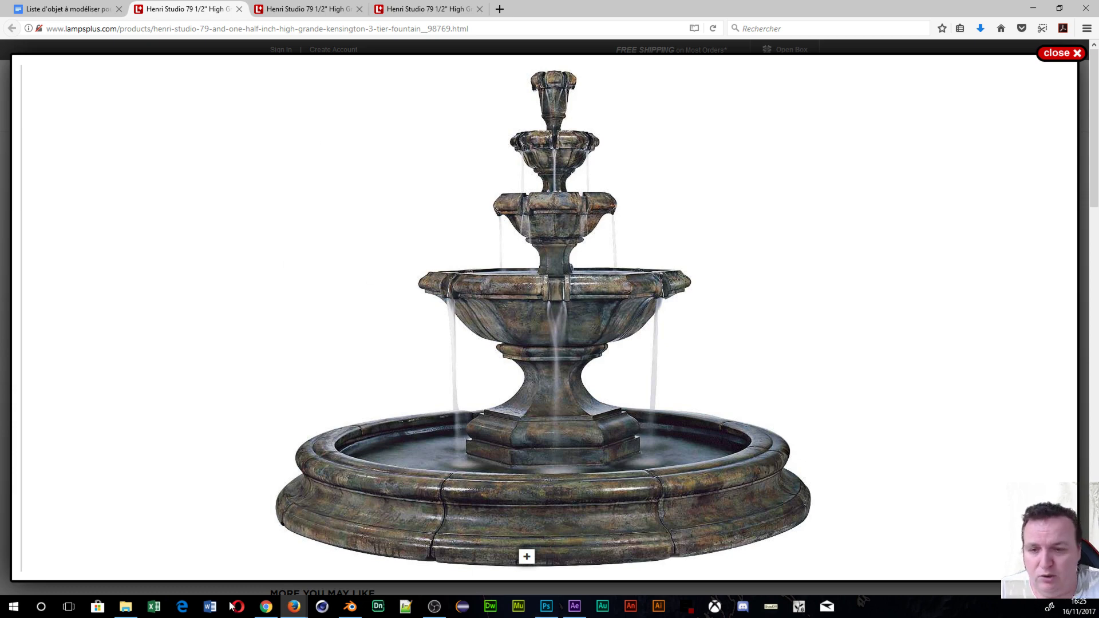
Check the saved fountain image 98769.jpg in the Tuto Fontaine folder and return to the Blender scene
{"action": "mouse_move", "coordinate": [126, 606]}
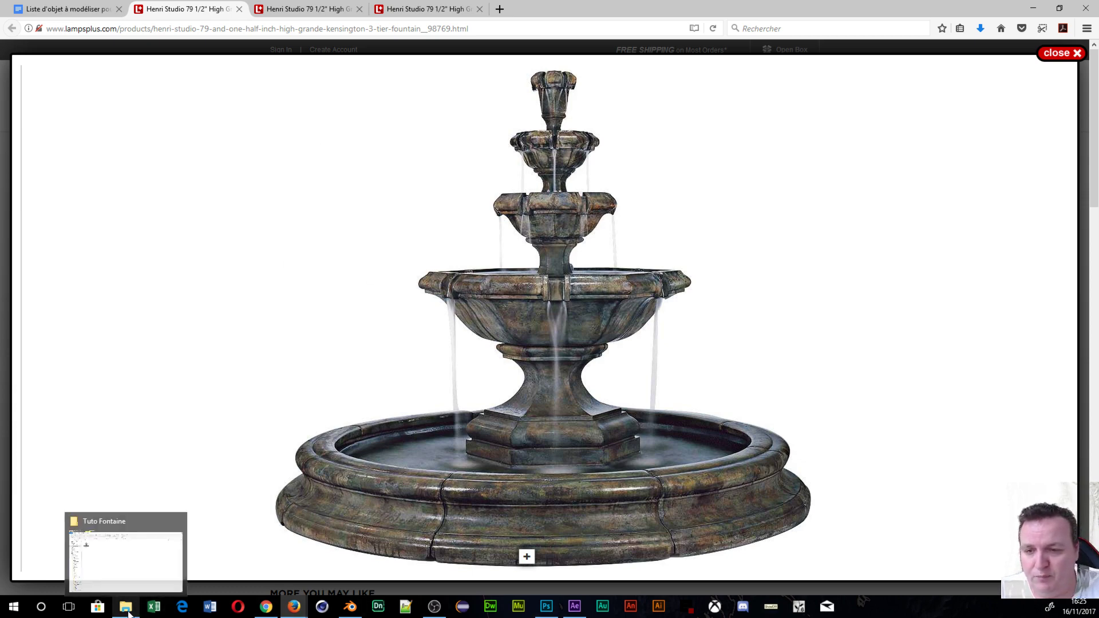
{"action": "left_click", "coordinate": [130, 580]}
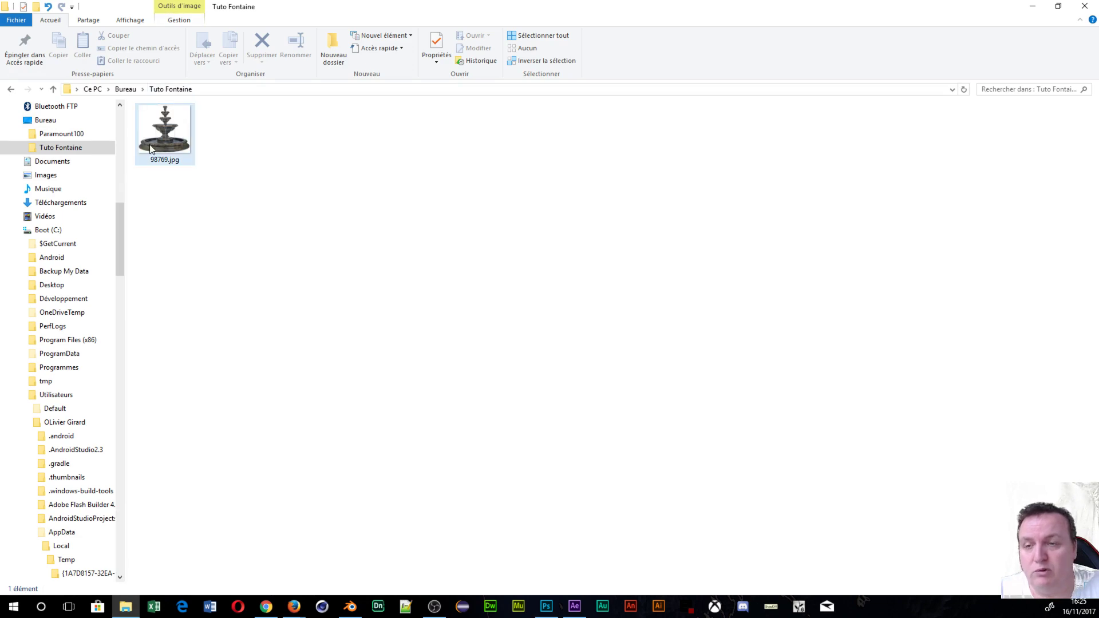
{"action": "left_click", "coordinate": [1031, 8]}
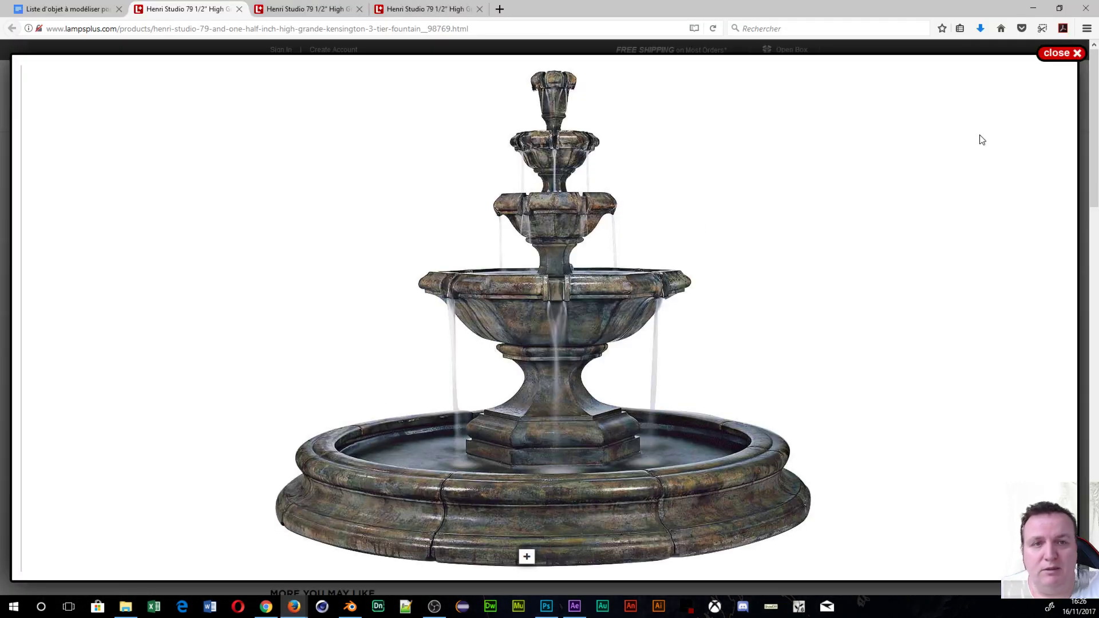
{"action": "left_click", "coordinate": [1033, 8]}
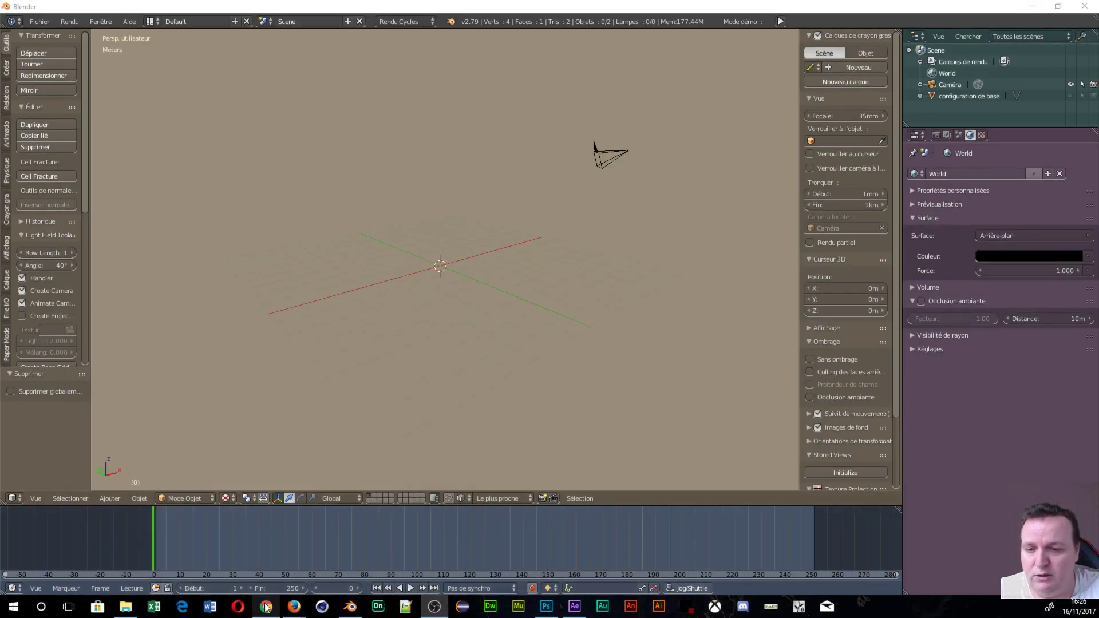
Switch to Firefox to view the full-size fountain image and consult the overall dimensions in the product details
{"action": "mouse_move", "coordinate": [293, 610]}
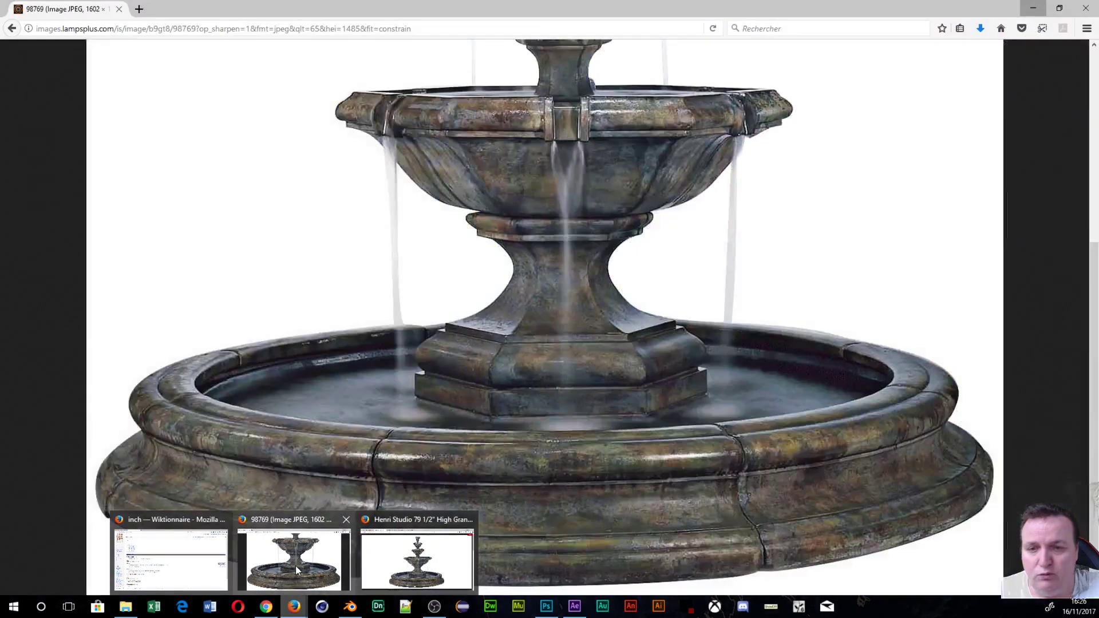
{"action": "left_click", "coordinate": [295, 566]}
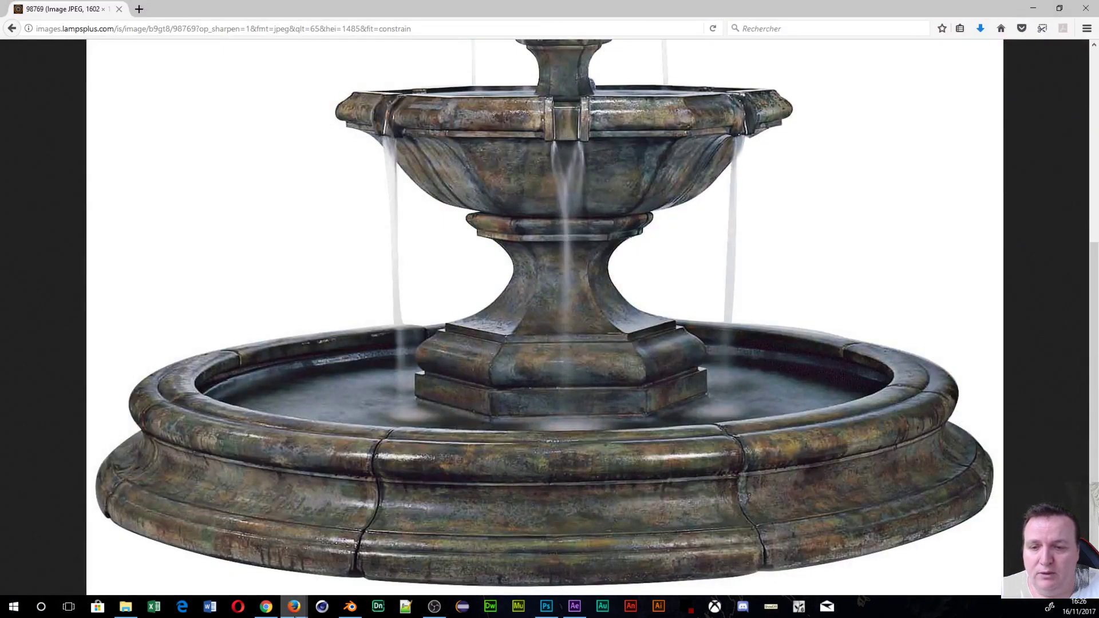
{"action": "mouse_move", "coordinate": [286, 611]}
{"action": "left_click", "coordinate": [405, 558]}
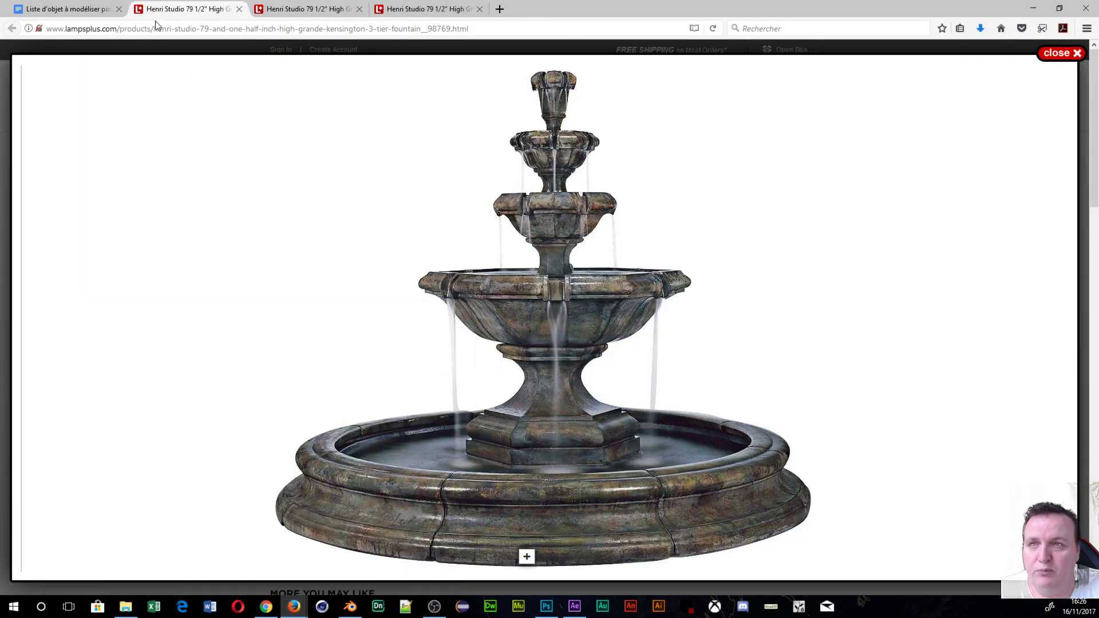
{"action": "left_click", "coordinate": [311, 11]}
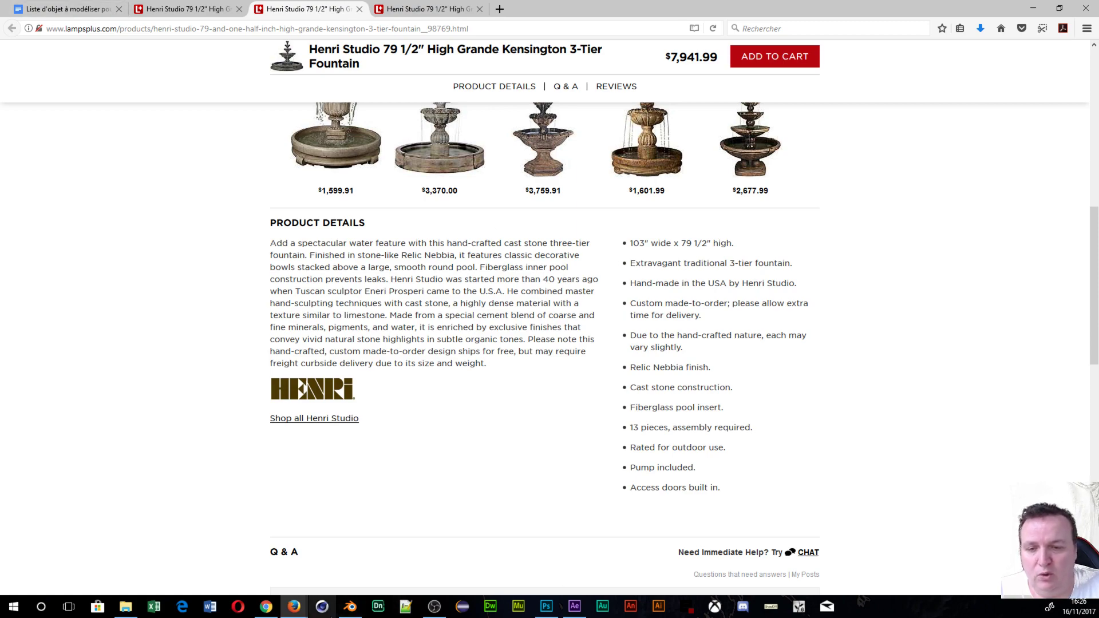
Switch to Blender and set the scene's length units to Imperial (Impérial)
{"action": "left_click", "coordinate": [350, 606]}
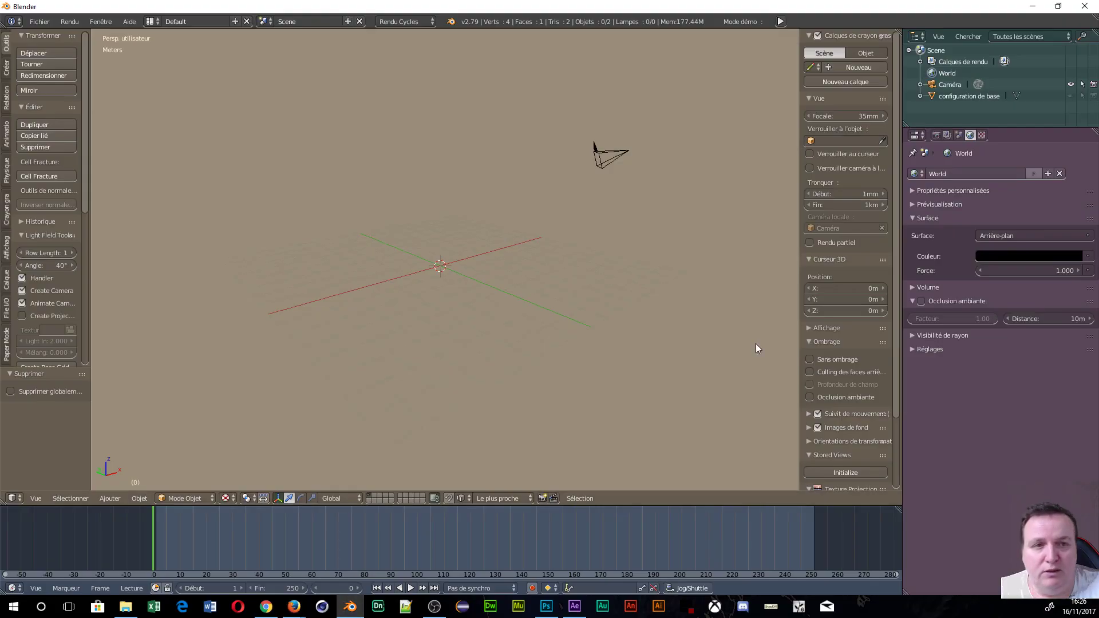
{"action": "left_click", "coordinate": [961, 135]}
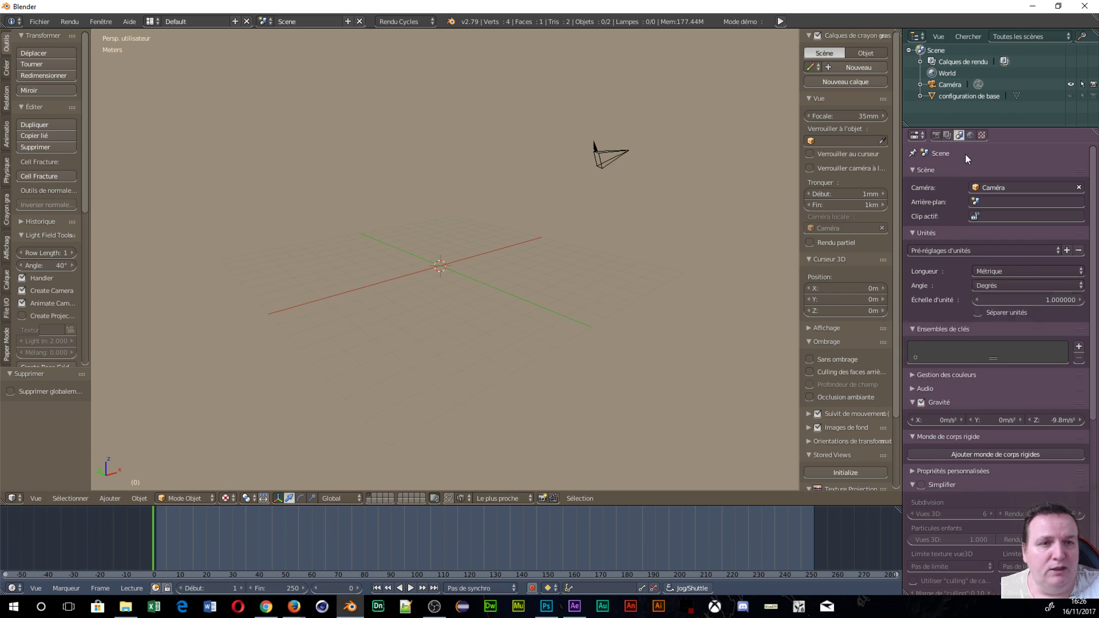
{"action": "left_click", "coordinate": [992, 269]}
{"action": "left_click", "coordinate": [990, 232]}
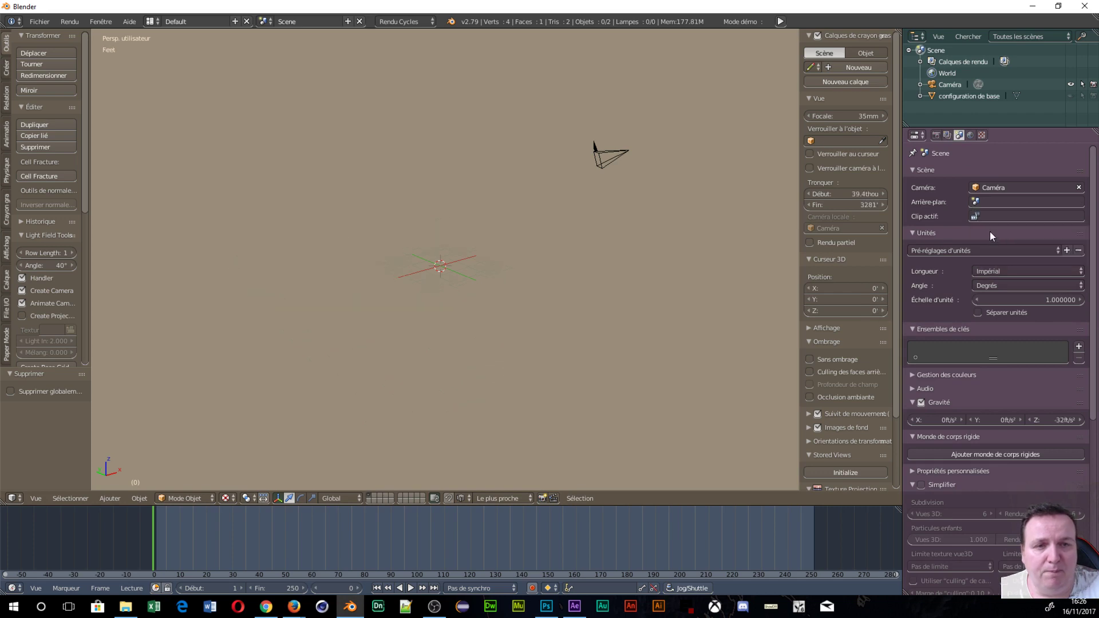
Add a cylinder mesh at the 3D cursor in the centre of the scene
{"action": "scroll", "coordinate": [847, 186], "scroll_direction": "down", "scroll_amount": 1}
{"action": "scroll", "coordinate": [754, 255], "scroll_direction": "up", "scroll_amount": 5}
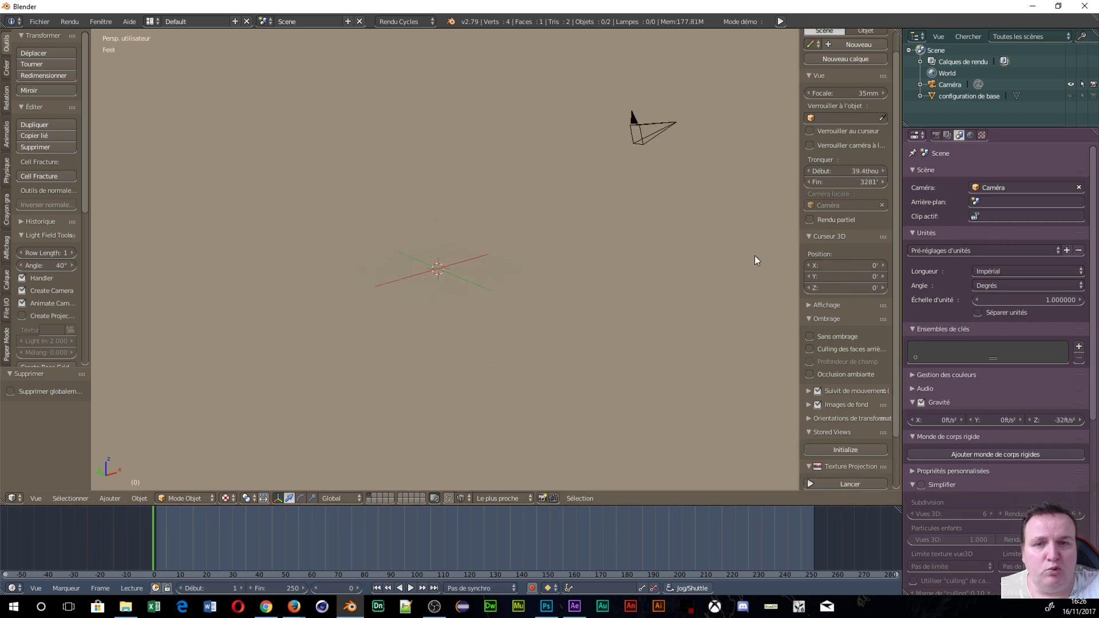
{"action": "middle_click_drag", "start_coordinate": [379, 339], "coordinate": [395, 341]}
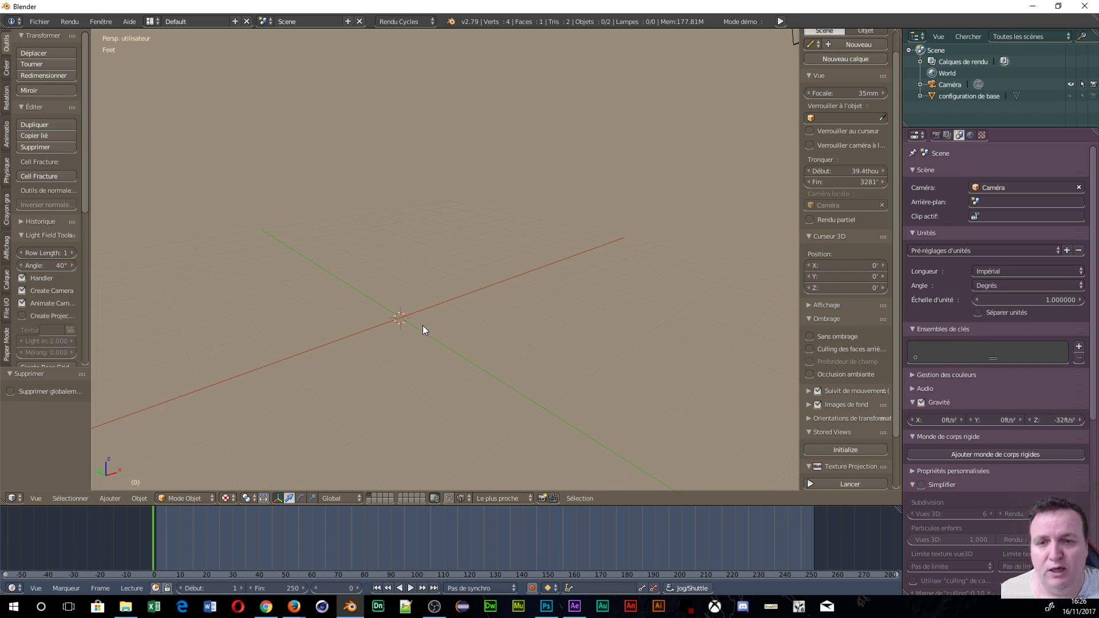
{"action": "key", "text": "shift+a"}
{"action": "mouse_move", "coordinate": [386, 239]}
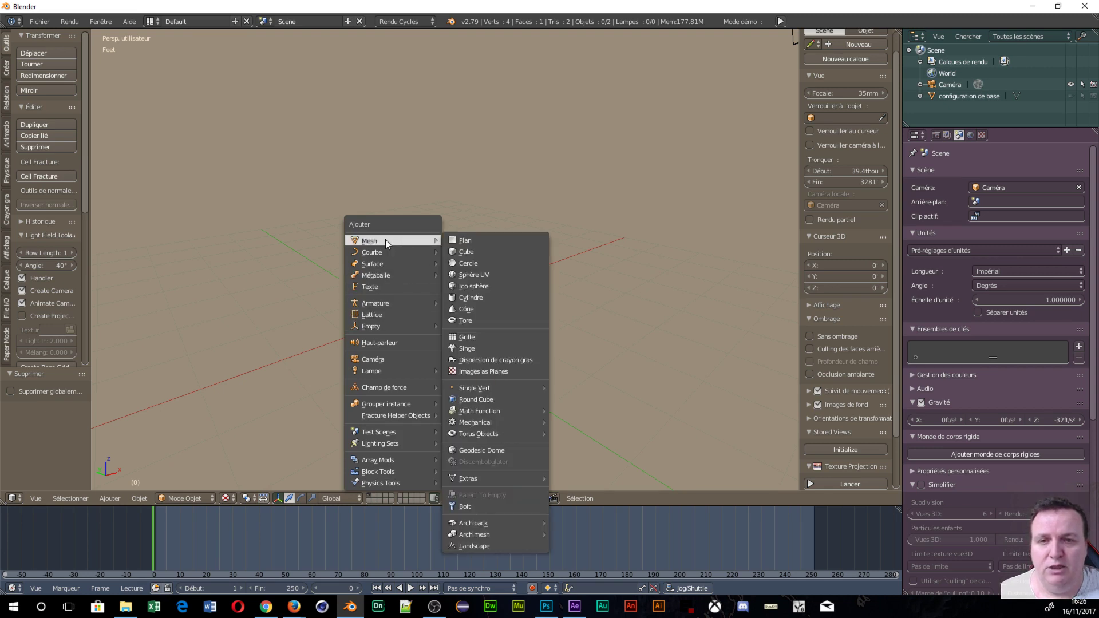
{"action": "left_click", "coordinate": [489, 297]}
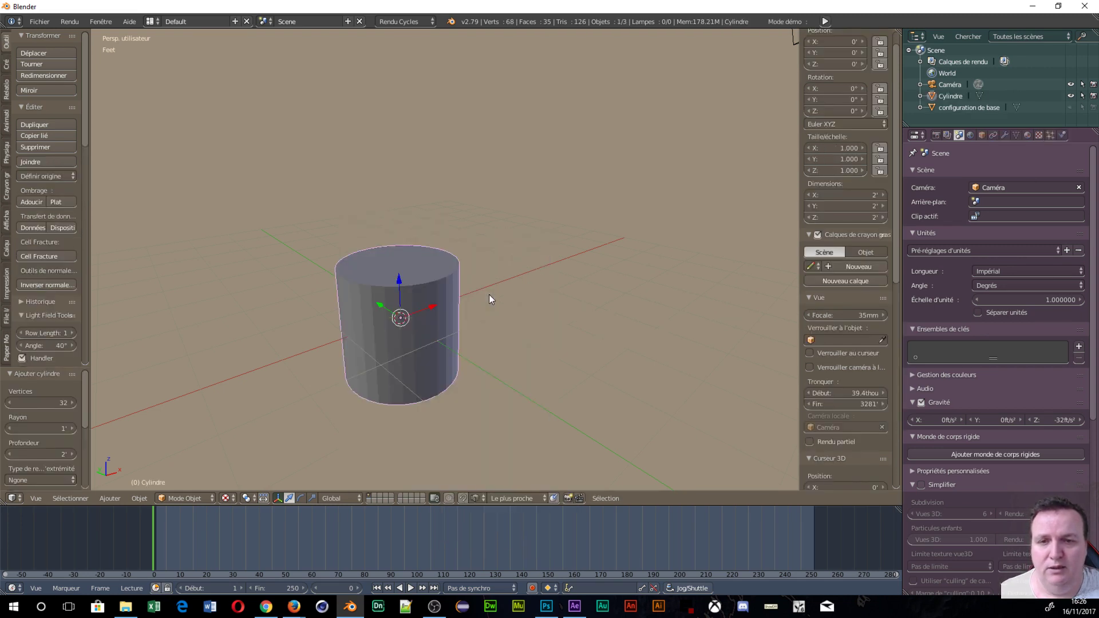
Check the fountain's width on the product page and set the new cylinder's radius to 103/2in
{"action": "scroll", "coordinate": [36, 429], "scroll_direction": "down", "scroll_amount": 2}
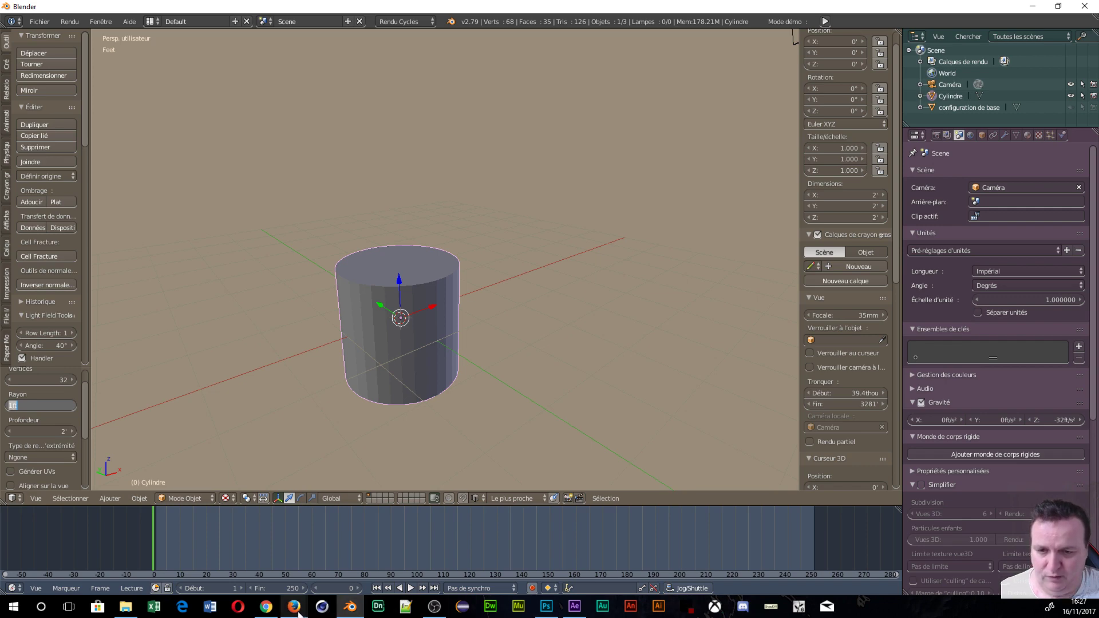
{"action": "mouse_move", "coordinate": [293, 606]}
{"action": "left_click", "coordinate": [385, 582]}
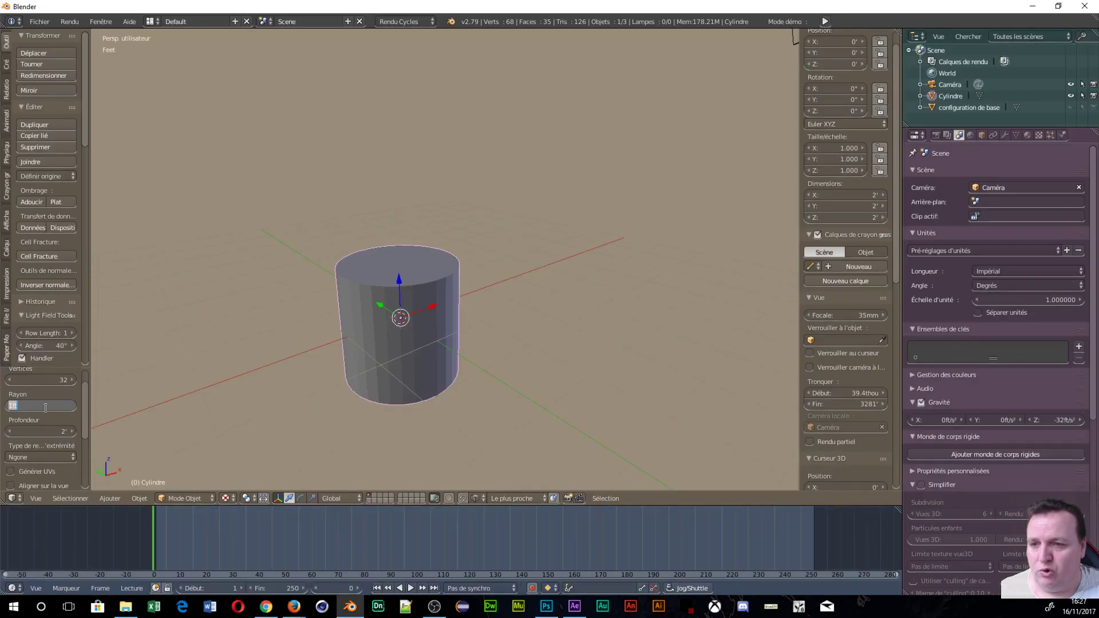
{"action": "type", "text": "103"}
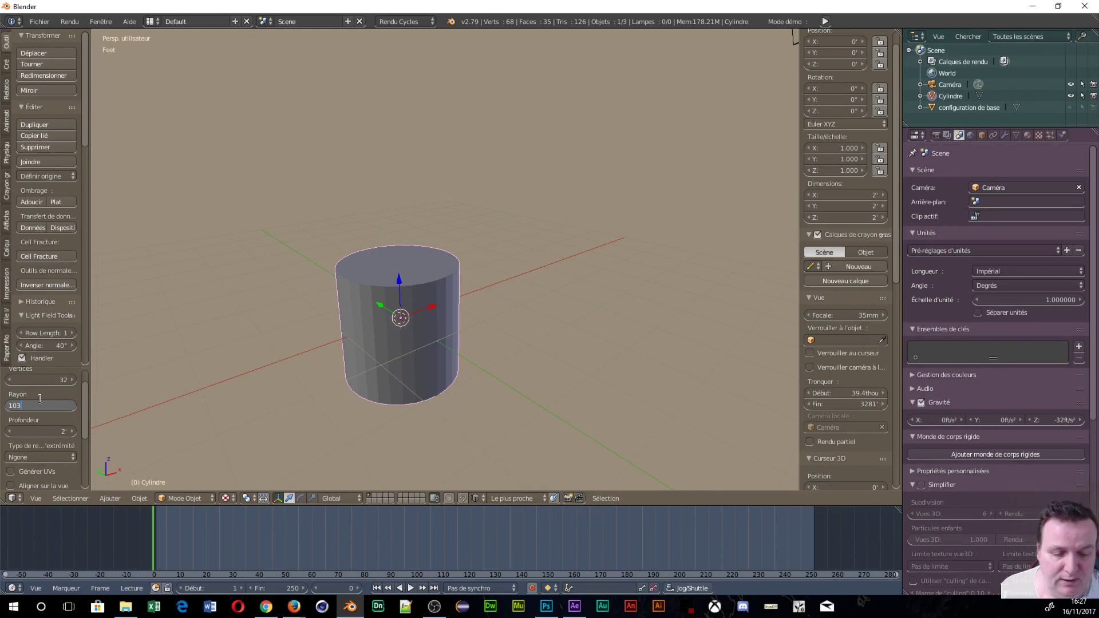
{"action": "type", "text": "/2in"}
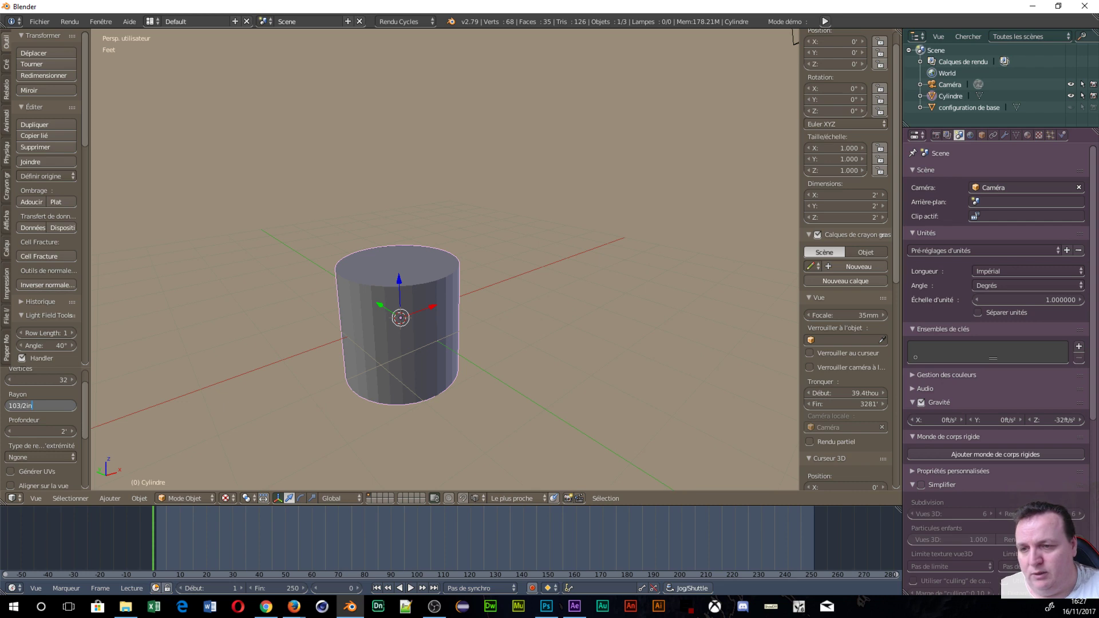
{"action": "key", "text": "Return"}
Set the cylinder's depth to 79.5in to match the fountain's overall height
{"action": "left_click", "coordinate": [42, 430]}
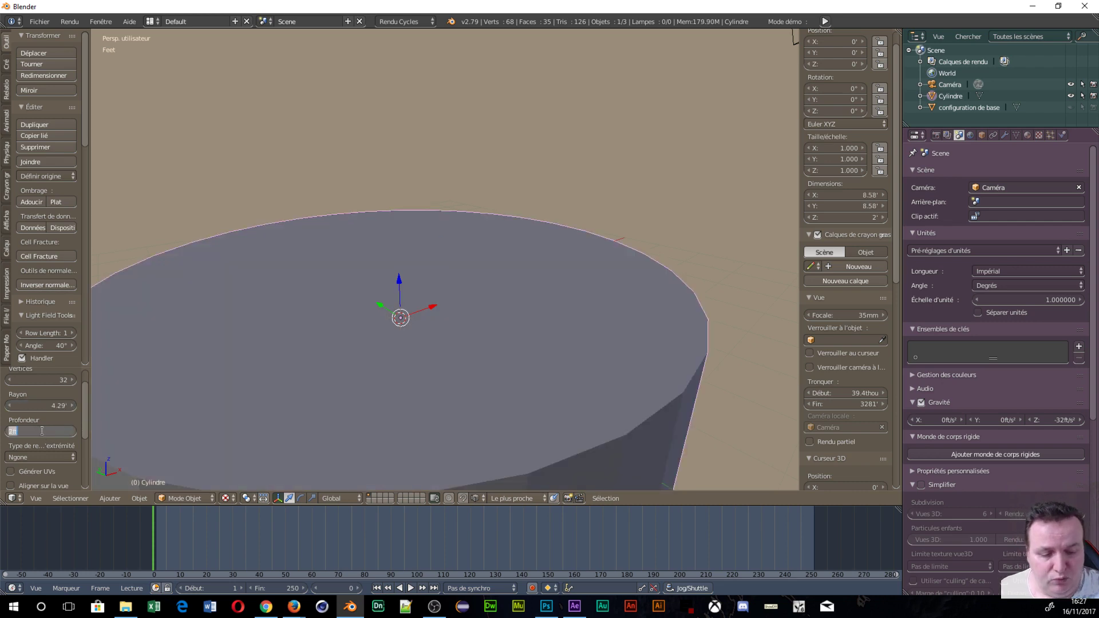
{"action": "type", "text": "79.5"}
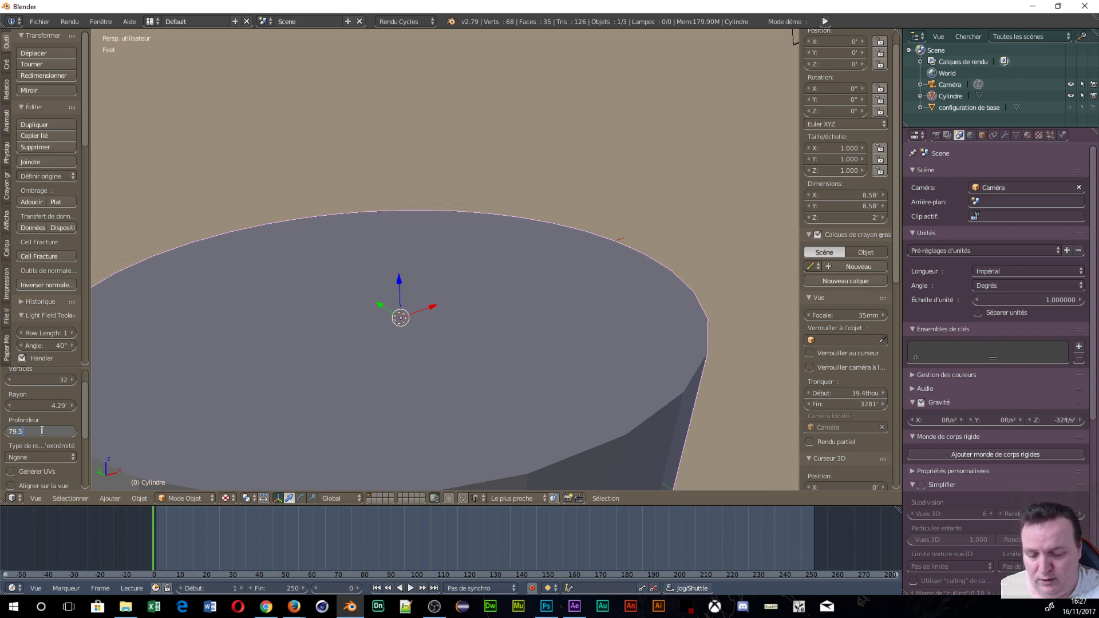
{"action": "type", "text": "in"}
{"action": "key", "text": "Return"}
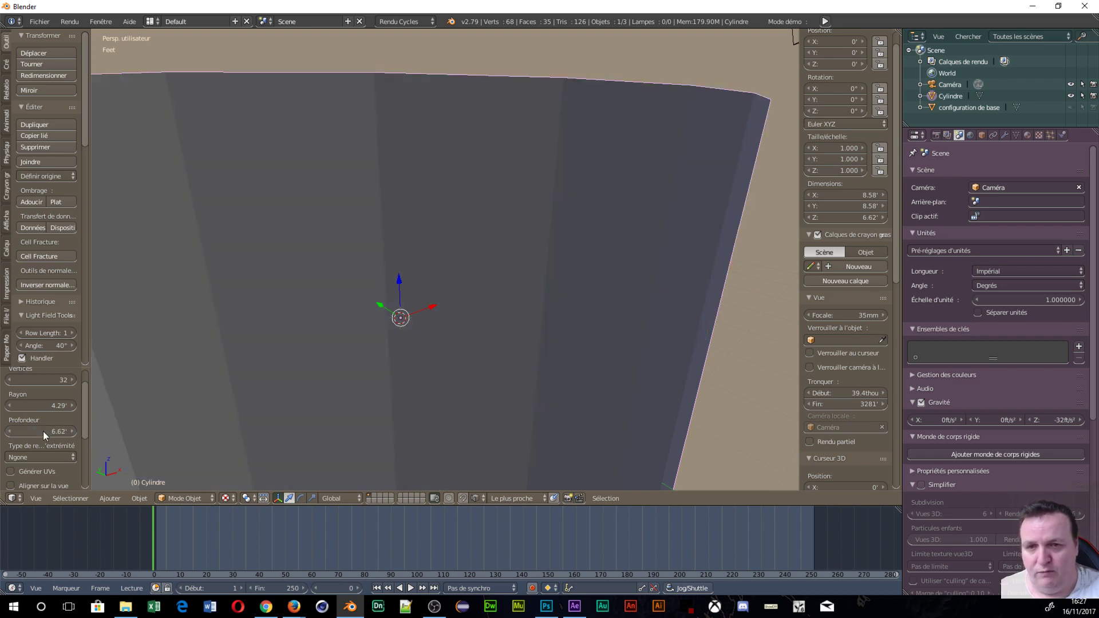
{"action": "scroll", "coordinate": [430, 226], "scroll_direction": "down", "scroll_amount": 8}
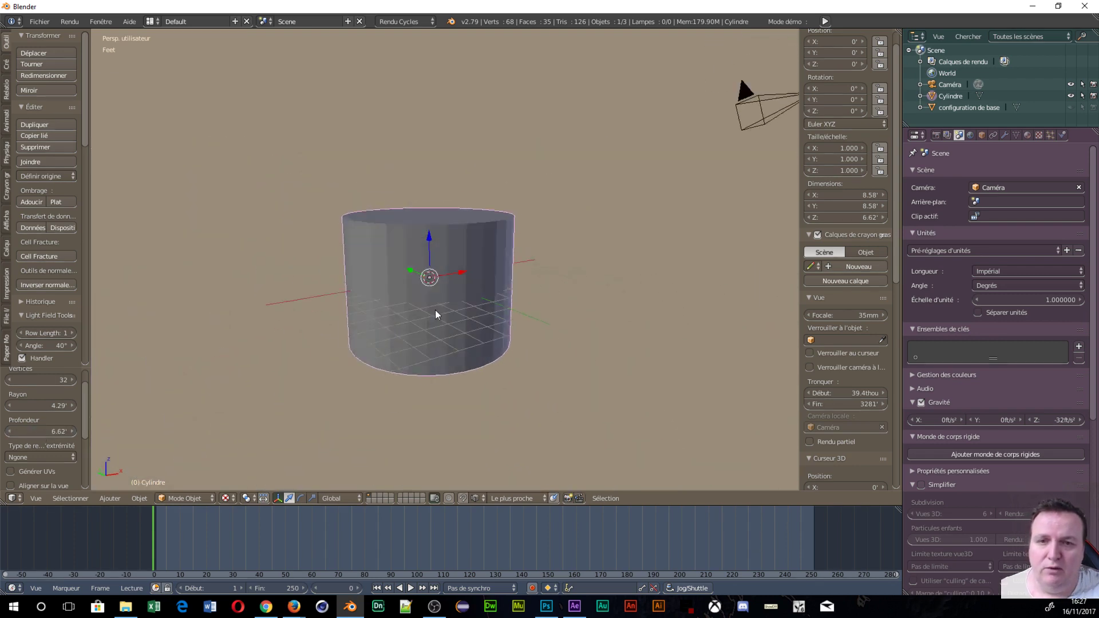
{"action": "middle_click_drag", "start_coordinate": [435, 313], "coordinate": [465, 332]}
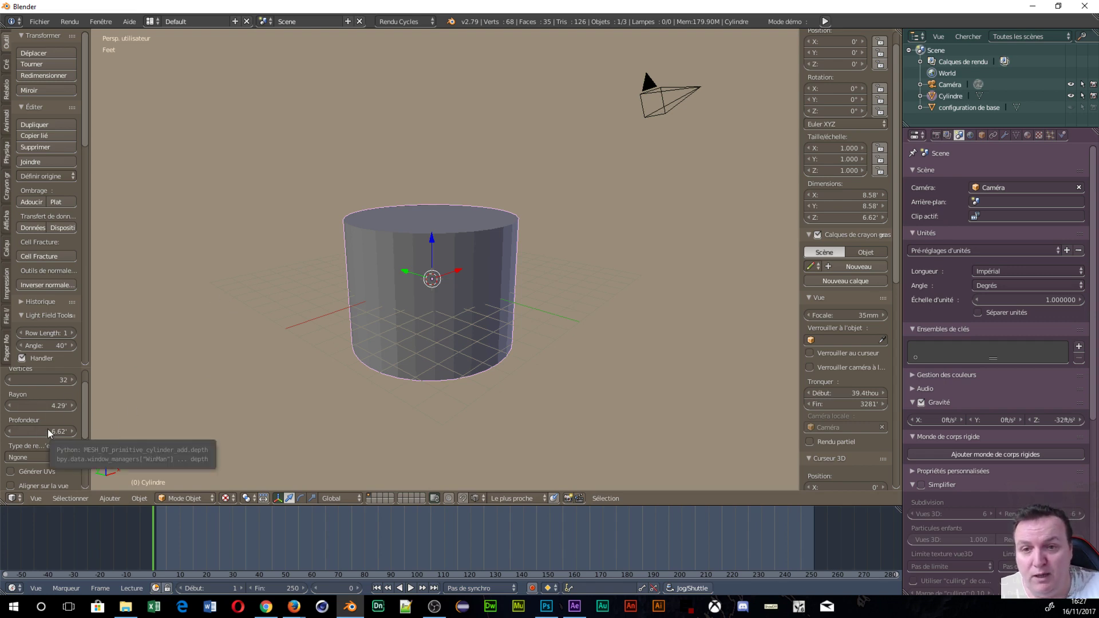
Review the cylinder's creation settings and set the scene's length units to Metric (Métrique)
{"action": "scroll", "coordinate": [47, 428], "scroll_direction": "up", "scroll_amount": 2}
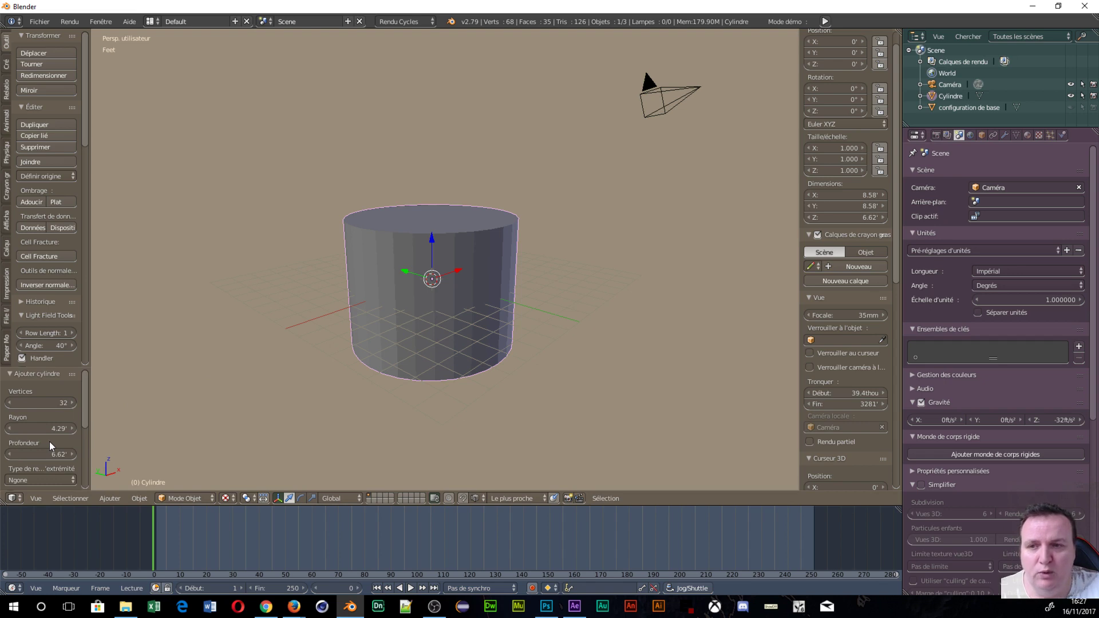
{"action": "scroll", "coordinate": [49, 441], "scroll_direction": "down", "scroll_amount": 2}
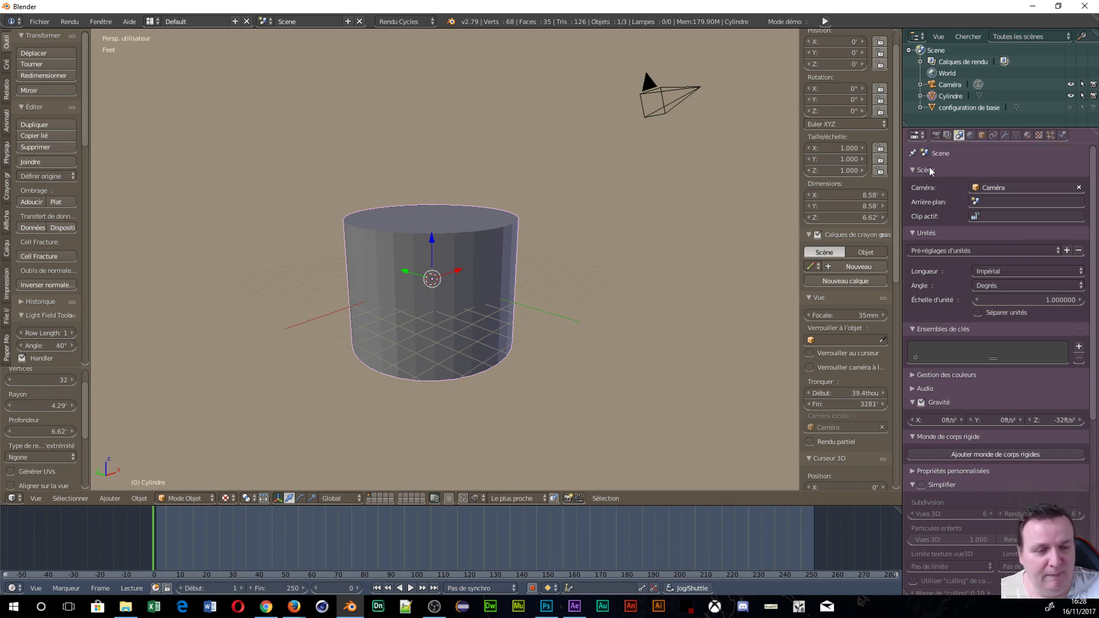
{"action": "left_click", "coordinate": [1006, 270]}
{"action": "left_click", "coordinate": [1005, 246]}
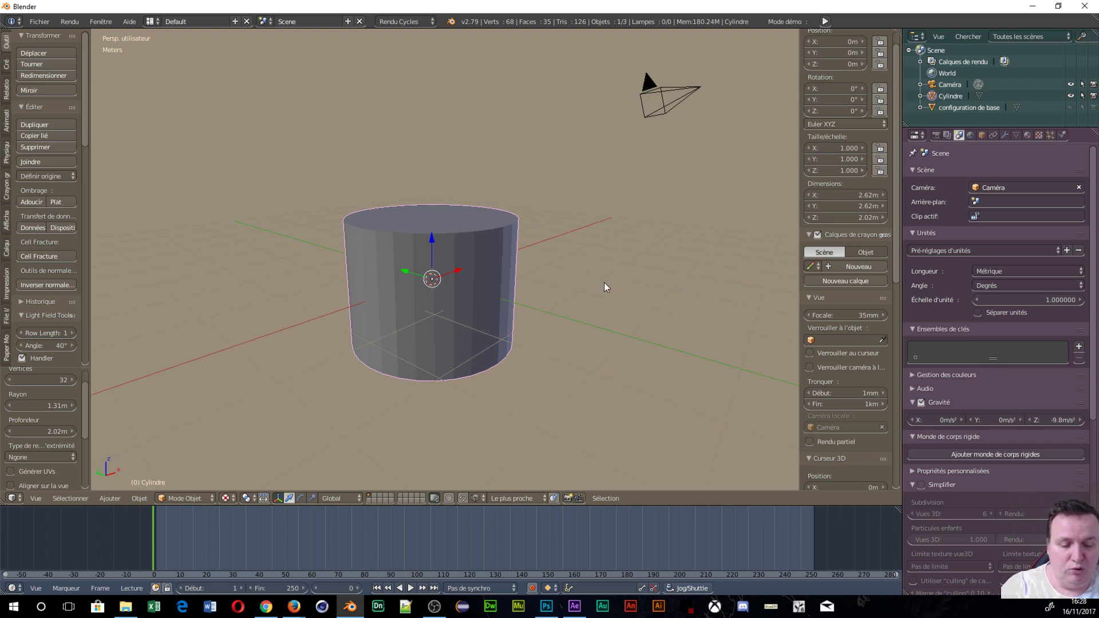
In the orthographic front view, copy the cylinder's Z dimension and set its Z position to 2.0193/2 so it rests on the ground
{"action": "key", "text": "KP_5"}
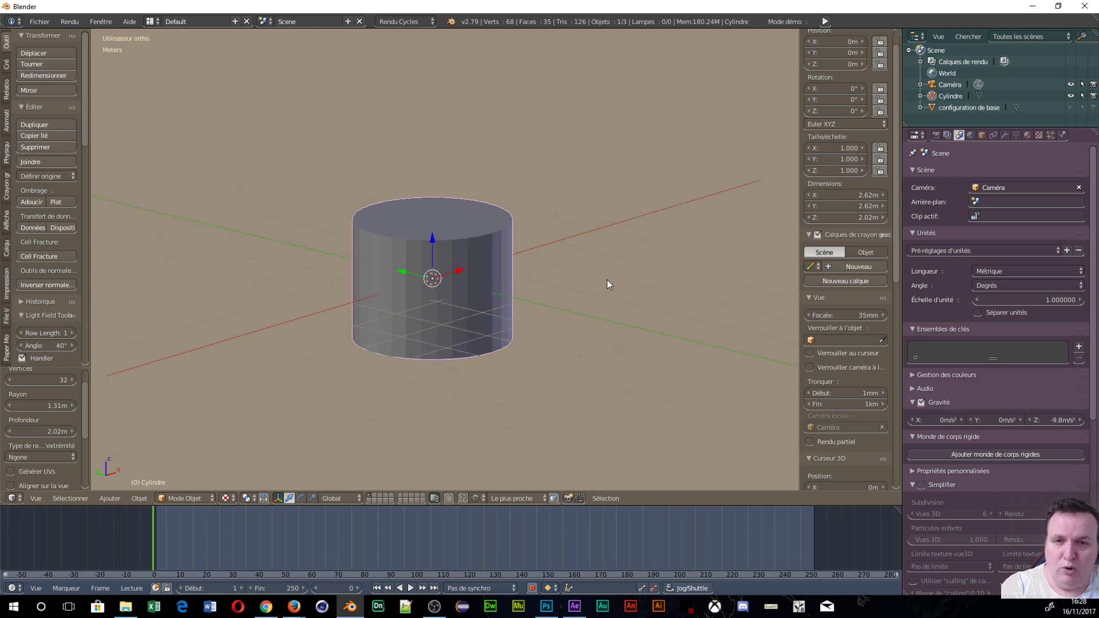
{"action": "key", "text": "KP_1"}
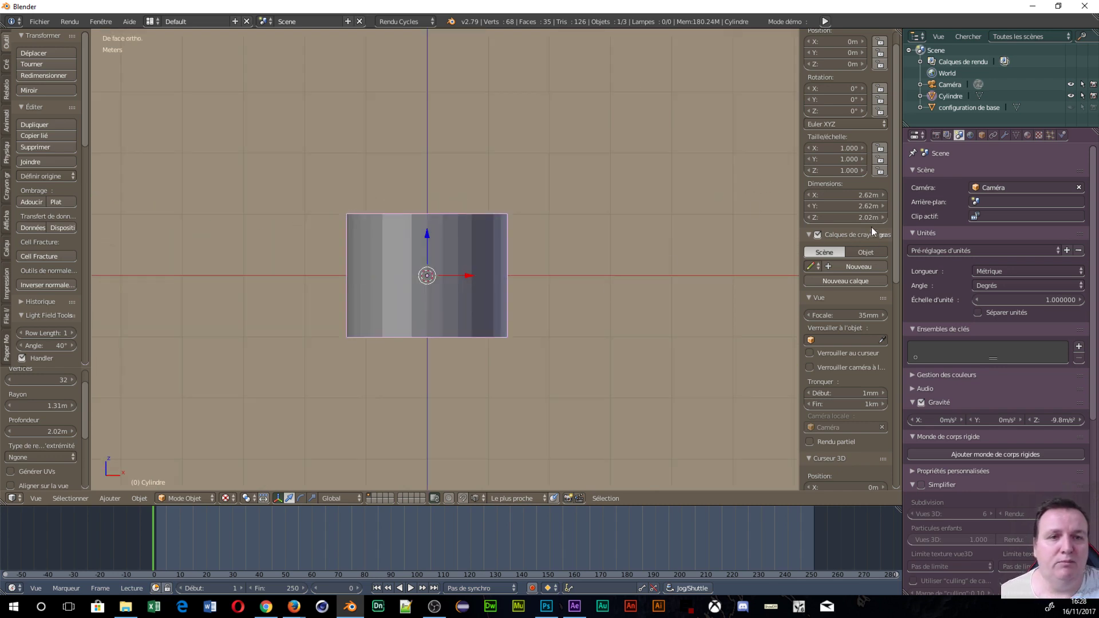
{"action": "left_click", "coordinate": [845, 219]}
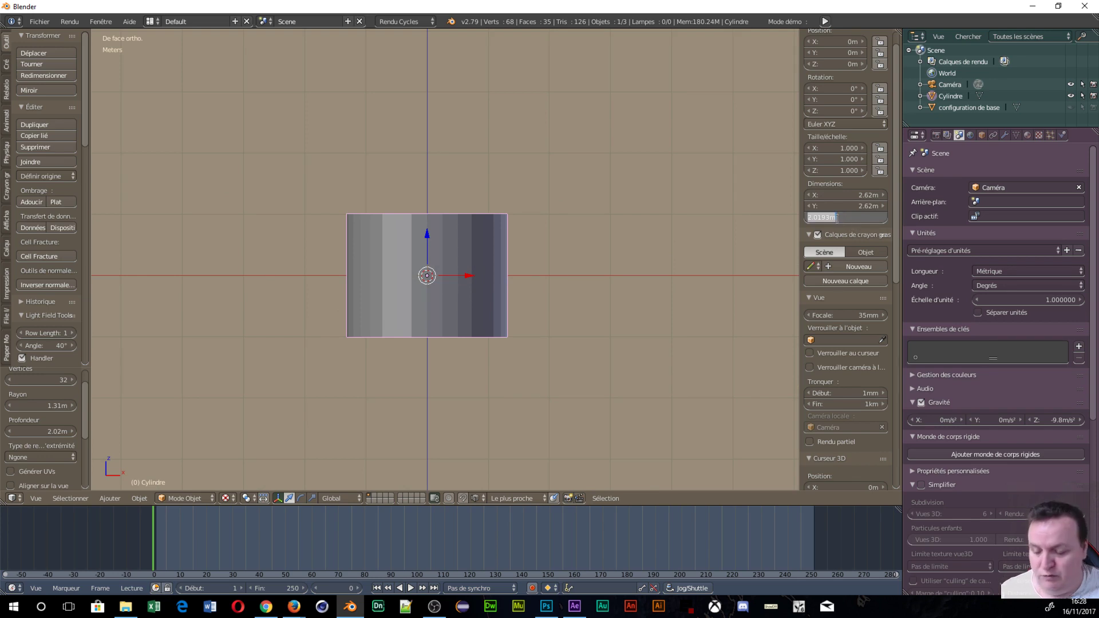
{"action": "left_click", "coordinate": [831, 218]}
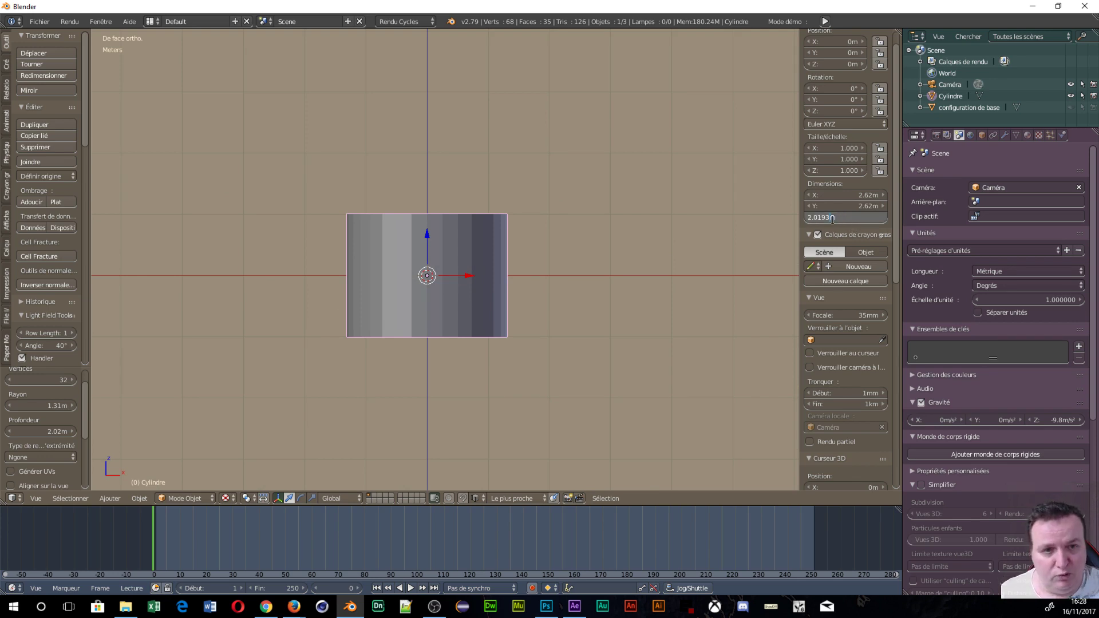
{"action": "left_click_drag", "start_coordinate": [830, 218], "coordinate": [768, 226]}
{"action": "key", "text": "ctrl+c"}
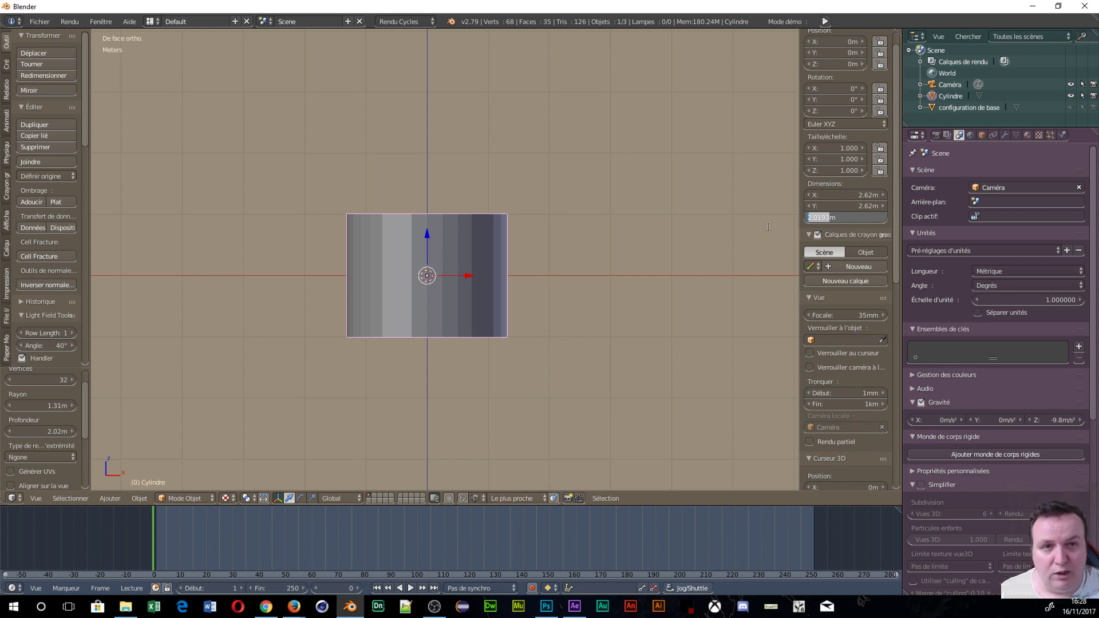
{"action": "left_click", "coordinate": [839, 79]}
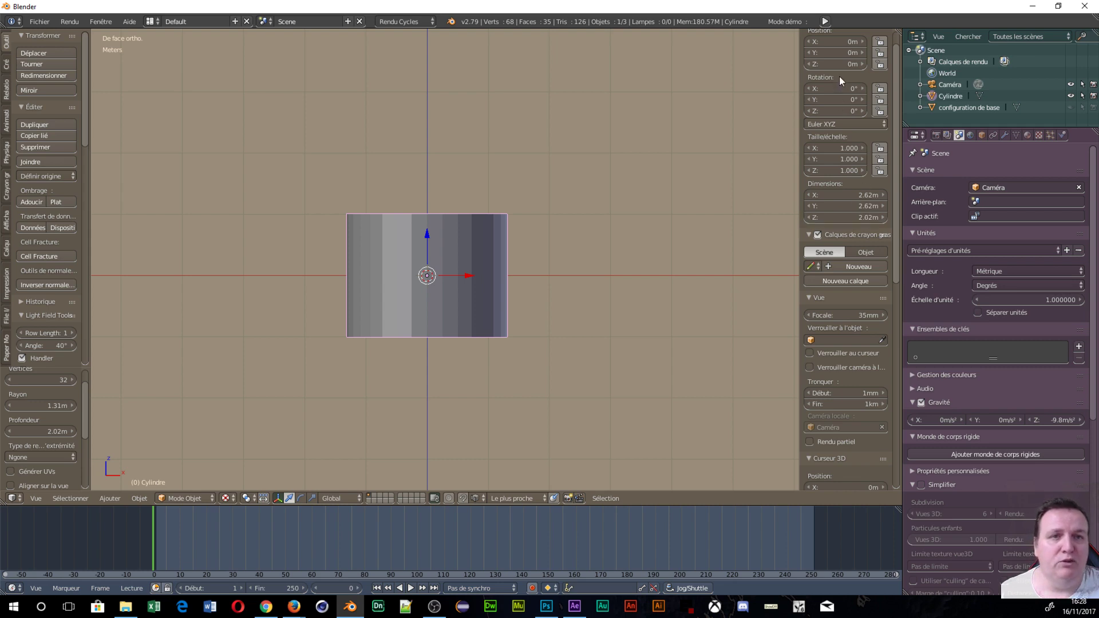
{"action": "left_click", "coordinate": [841, 67]}
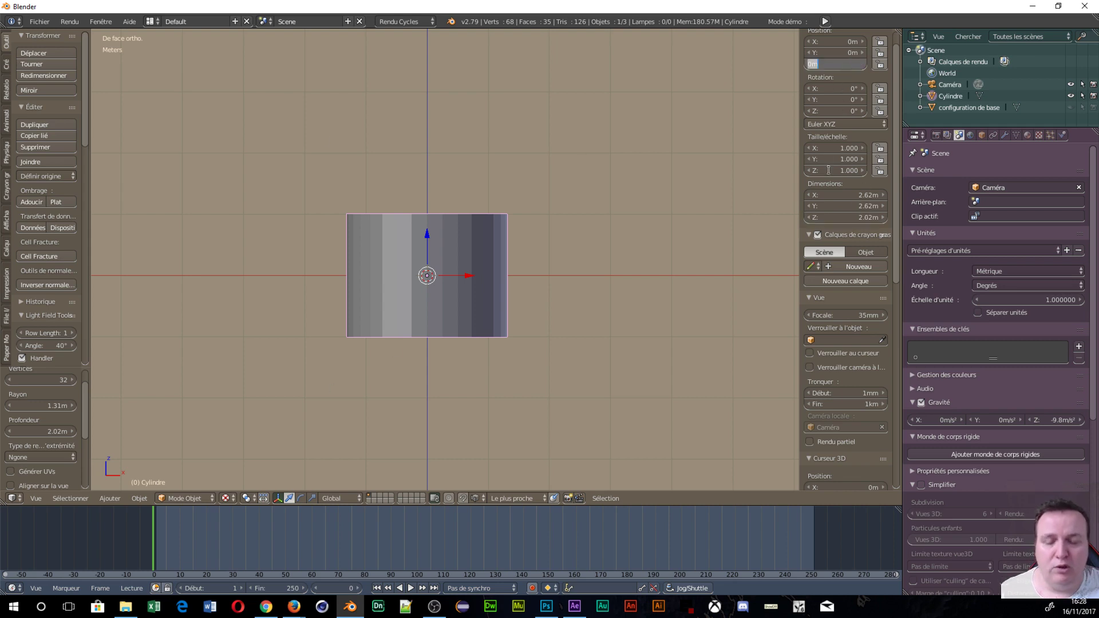
{"action": "key", "text": "ctrl+v"}
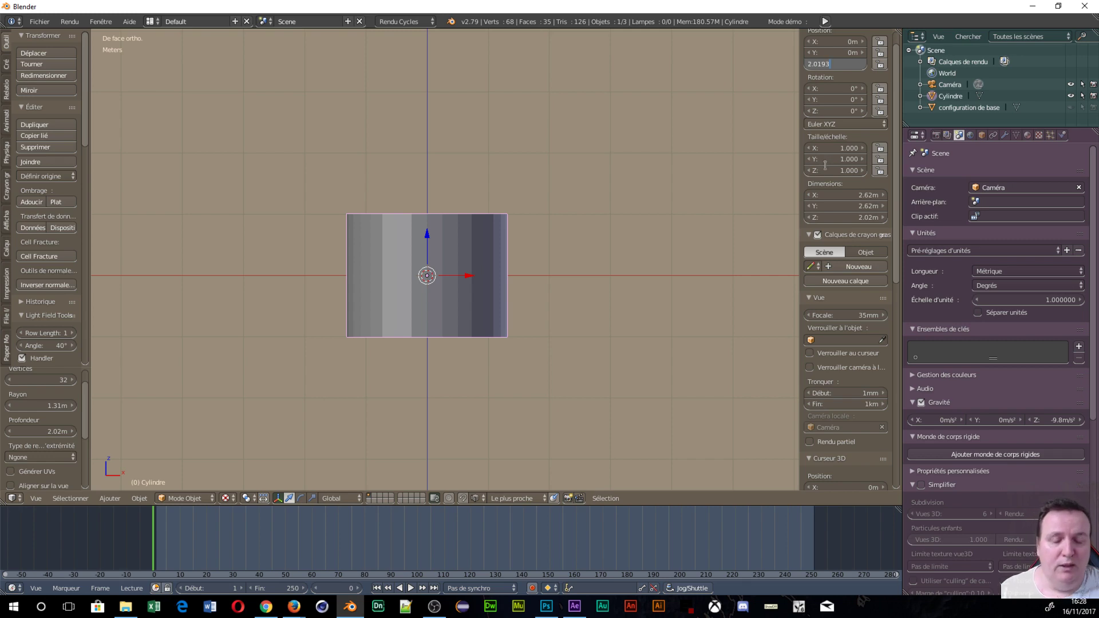
{"action": "type", "text": "/2"}
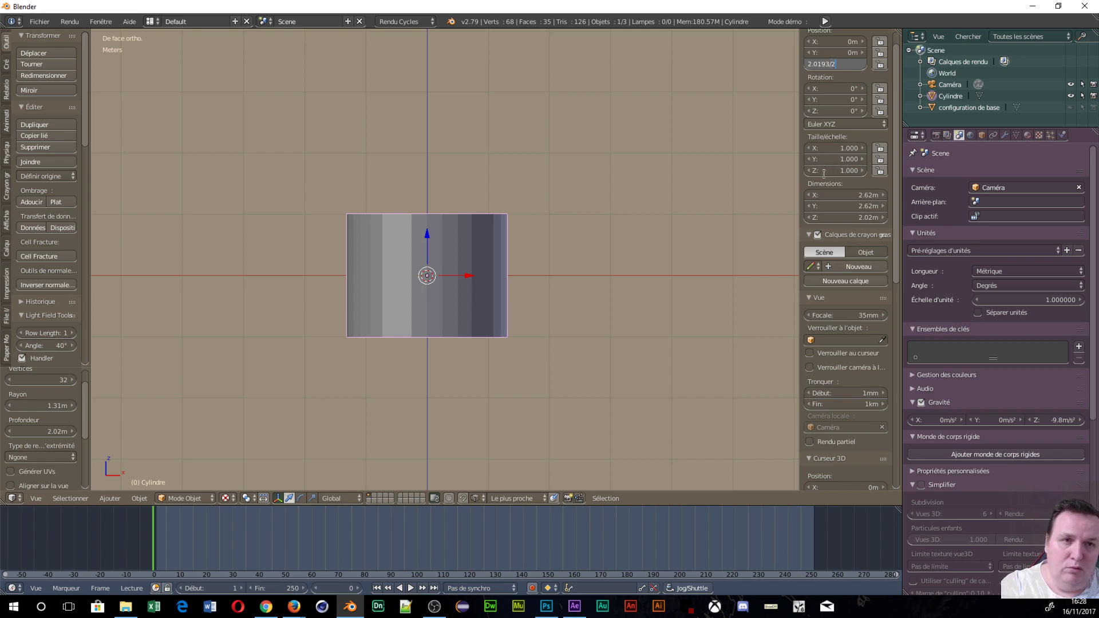
{"action": "key", "text": "Return"}
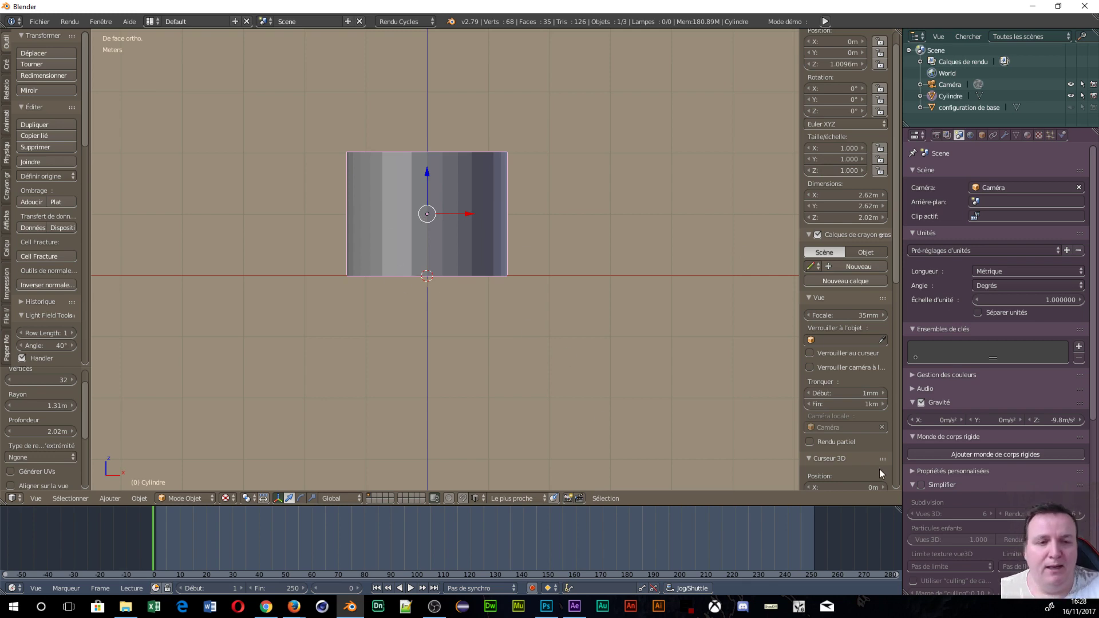
Start the Screencast Keys display and switch the viewport shading to wireframe (Fil de fer)
{"action": "scroll", "coordinate": [860, 430], "scroll_direction": "down", "scroll_amount": 14}
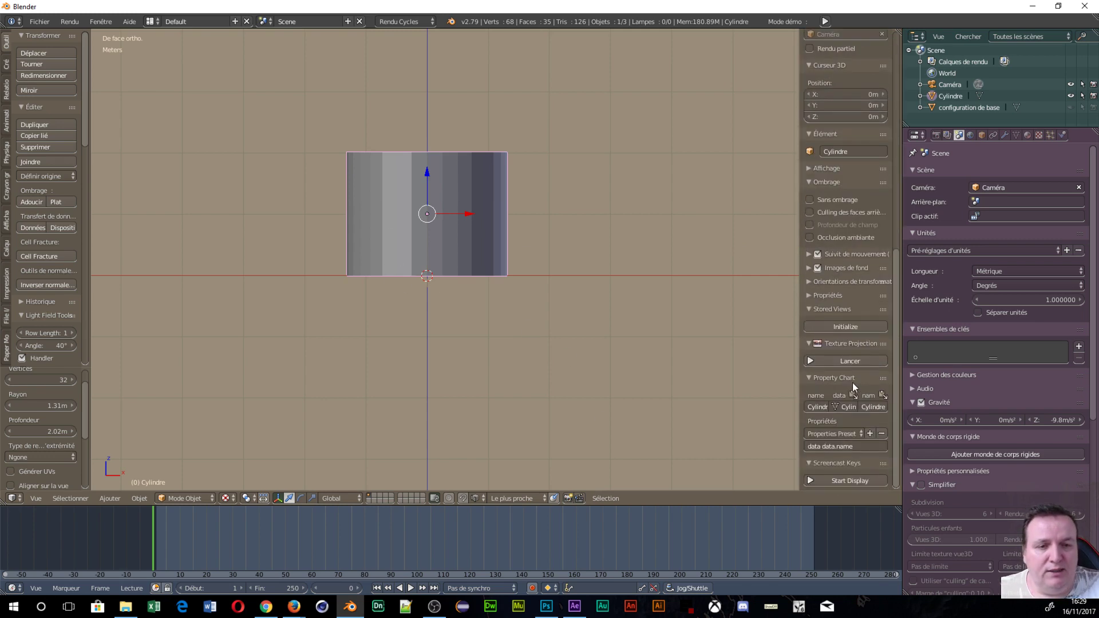
{"action": "left_click", "coordinate": [805, 484]}
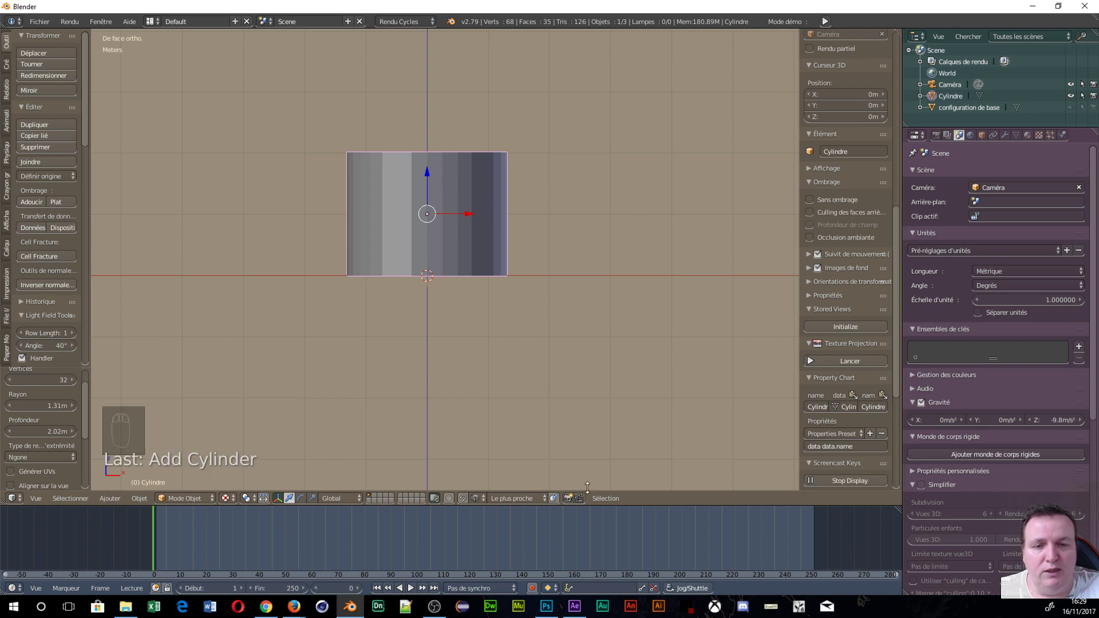
{"action": "scroll", "coordinate": [421, 378], "scroll_direction": "up", "scroll_amount": 4}
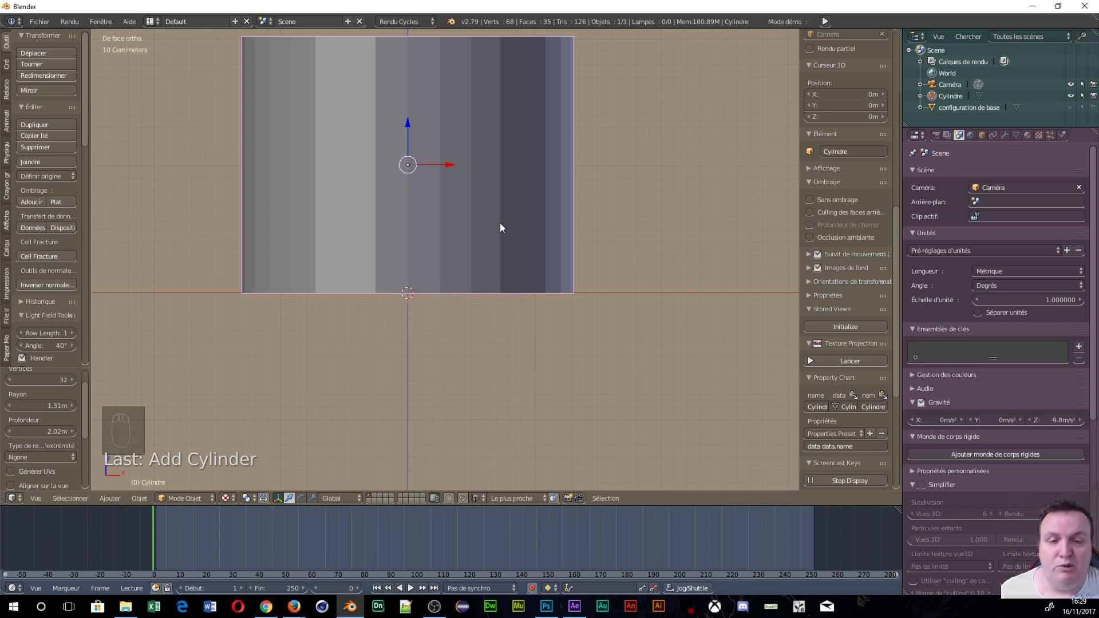
{"action": "key", "text": "z"}
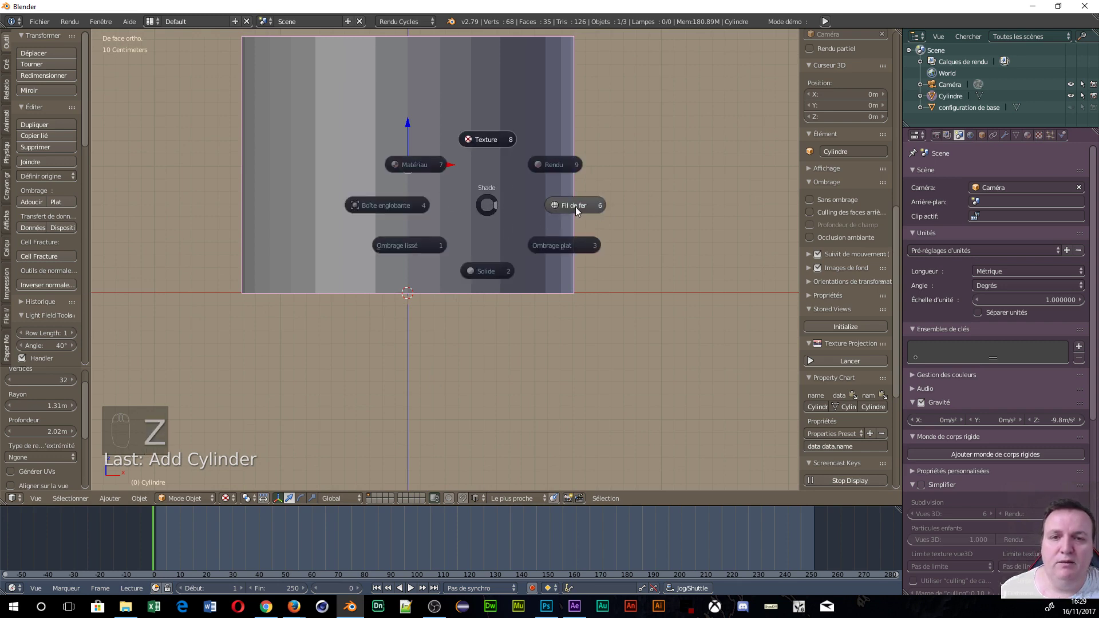
{"action": "middle_click_drag", "start_coordinate": [470, 187], "coordinate": [530, 272], "text": "shift"}
{"action": "scroll", "coordinate": [538, 279], "scroll_direction": "up", "scroll_amount": 2}
{"action": "scroll", "coordinate": [539, 279], "scroll_direction": "up", "scroll_amount": 1}
{"action": "scroll", "coordinate": [538, 278], "scroll_direction": "down", "scroll_amount": 1}
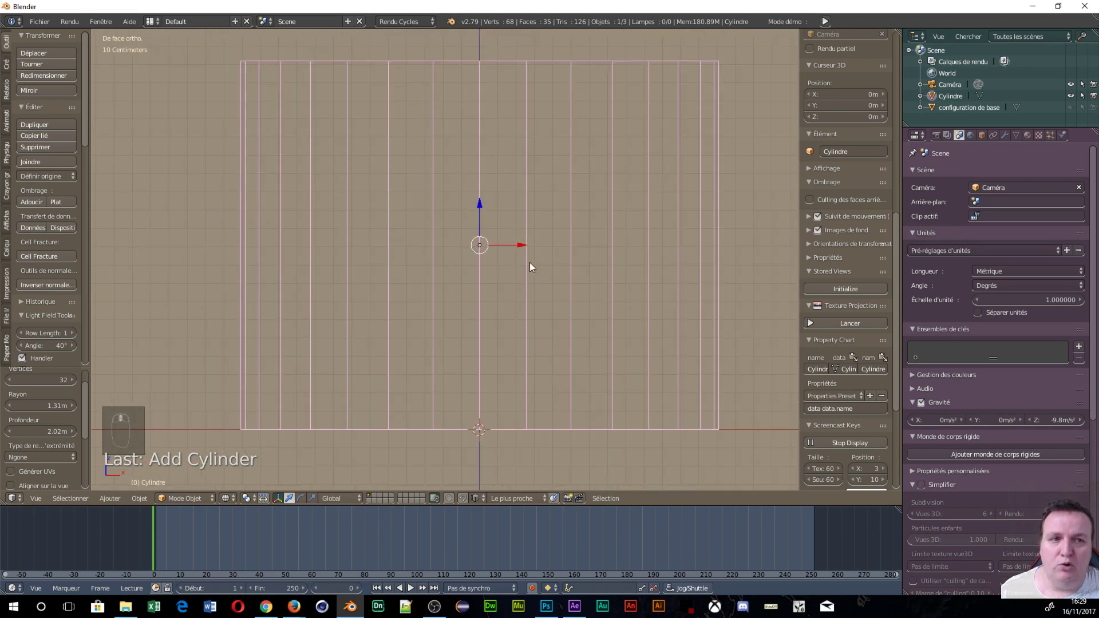
{"action": "scroll", "coordinate": [530, 263], "scroll_direction": "up", "scroll_amount": 1}
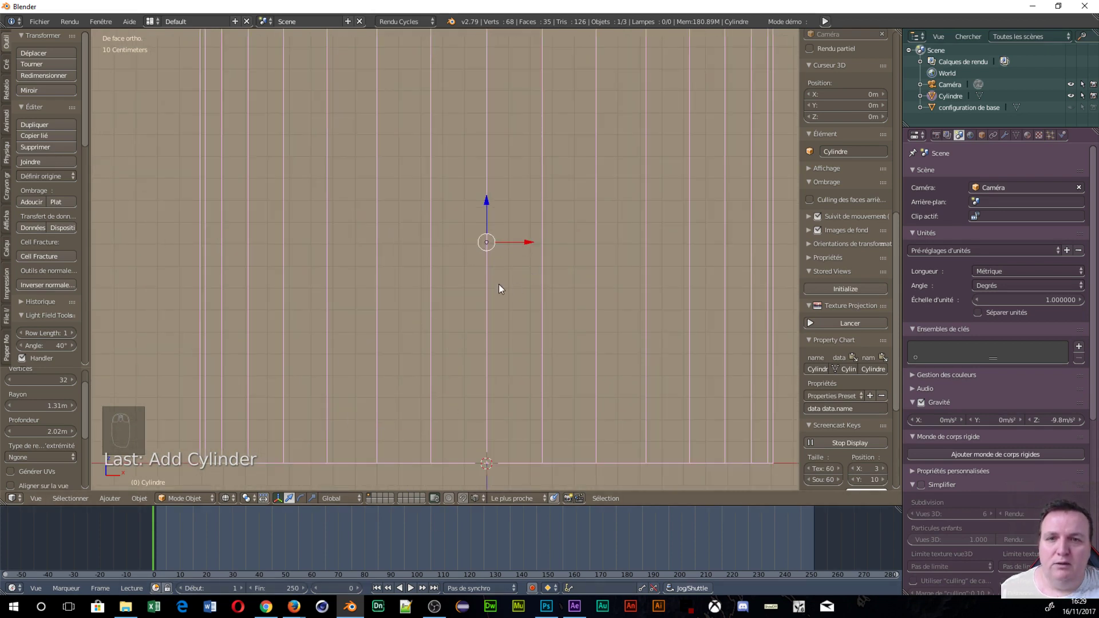
{"action": "middle_click_drag", "start_coordinate": [499, 284], "coordinate": [457, 307], "text": "shift"}
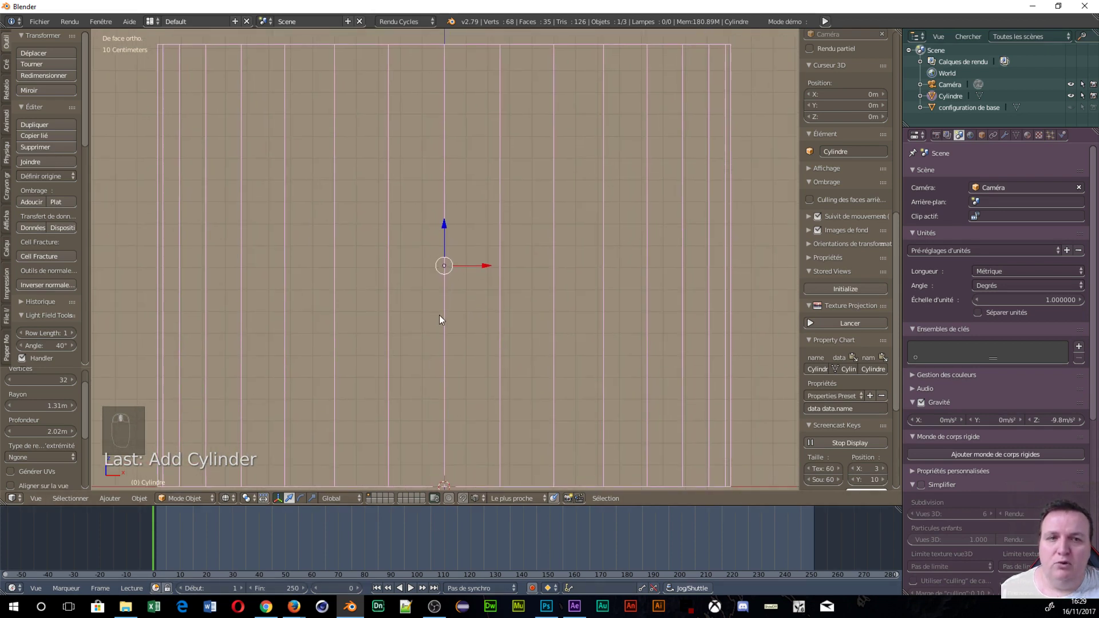
Make the reference cylinder unselectable in the outliner and test selecting it in the viewport
{"action": "left_click", "coordinate": [1082, 96]}
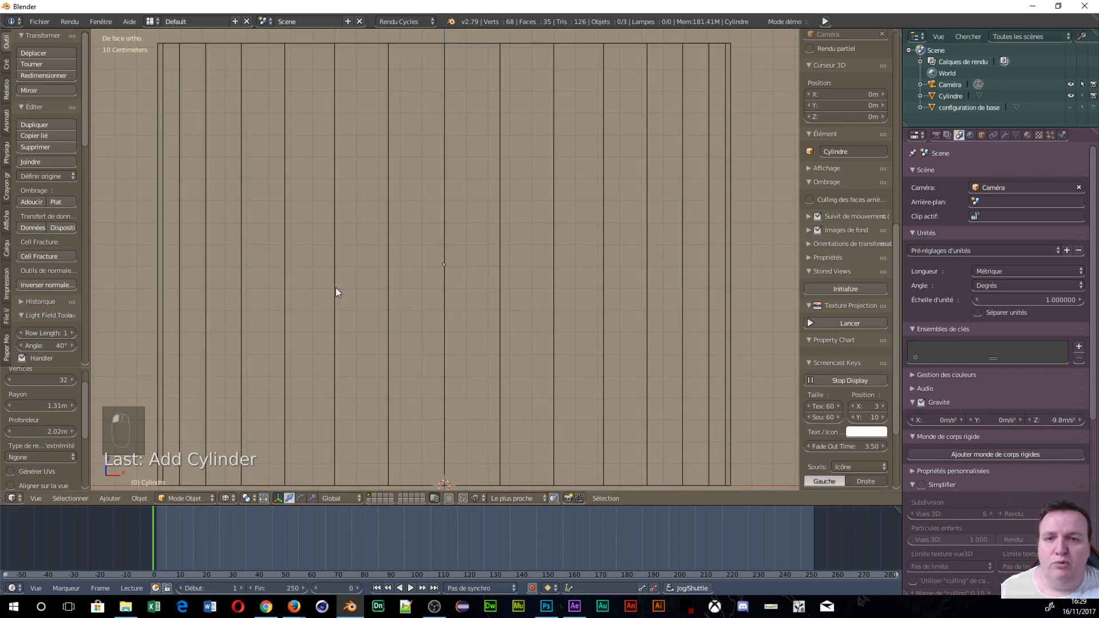
{"action": "scroll", "coordinate": [500, 265], "scroll_direction": "down", "scroll_amount": 2}
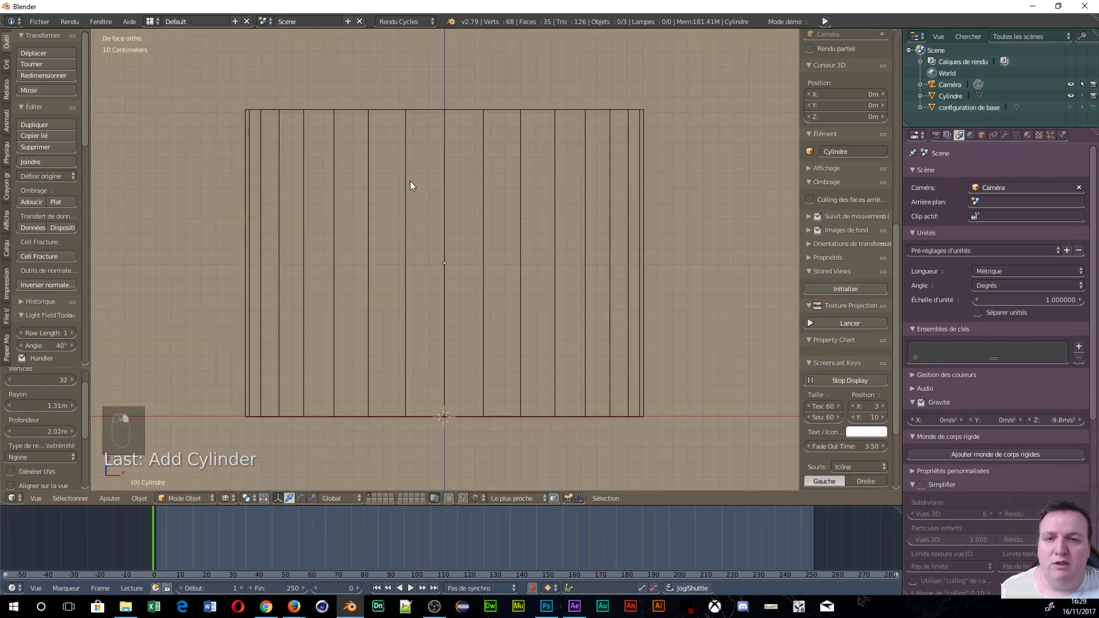
{"action": "right_click_drag", "start_coordinate": [257, 232], "coordinate": [338, 239]}
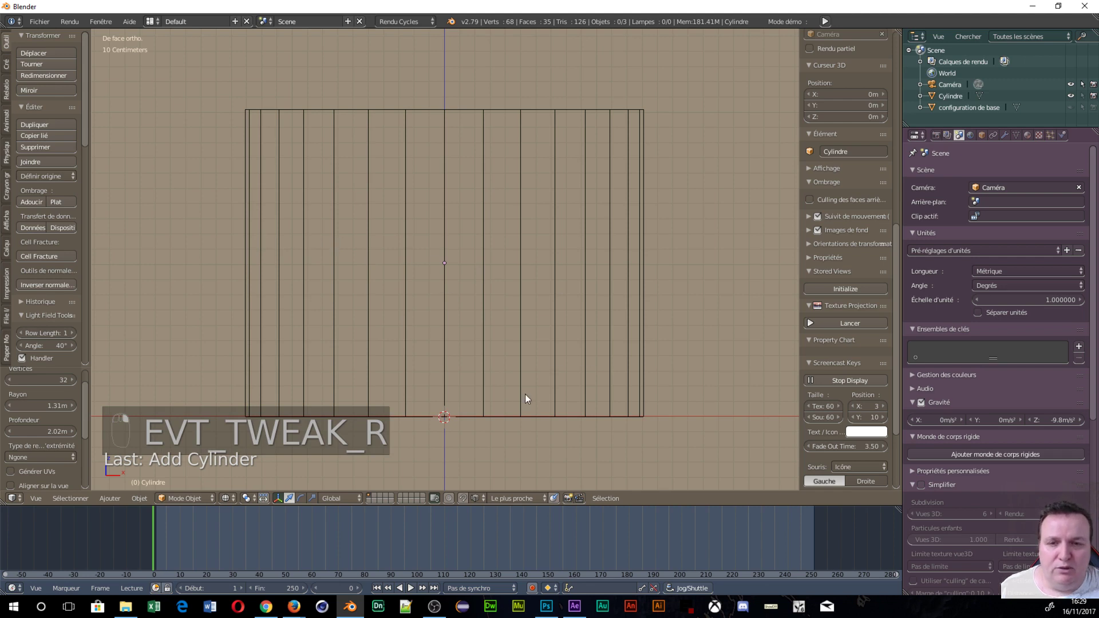
{"action": "scroll", "coordinate": [581, 408], "scroll_direction": "up", "scroll_amount": 2}
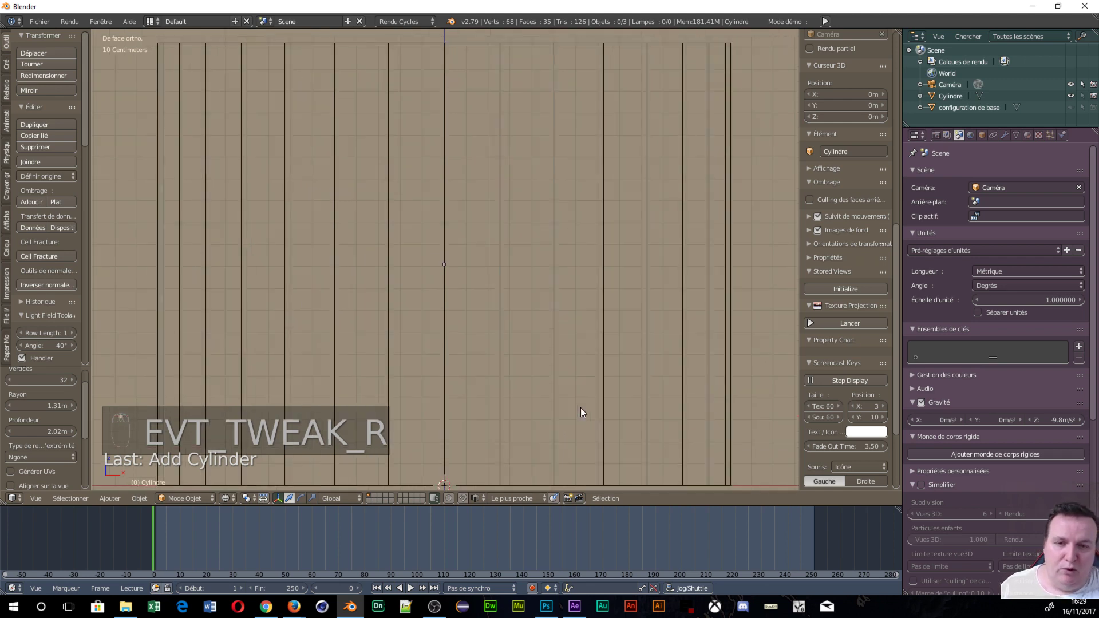
{"action": "scroll", "coordinate": [581, 404], "scroll_direction": "down", "scroll_amount": 2}
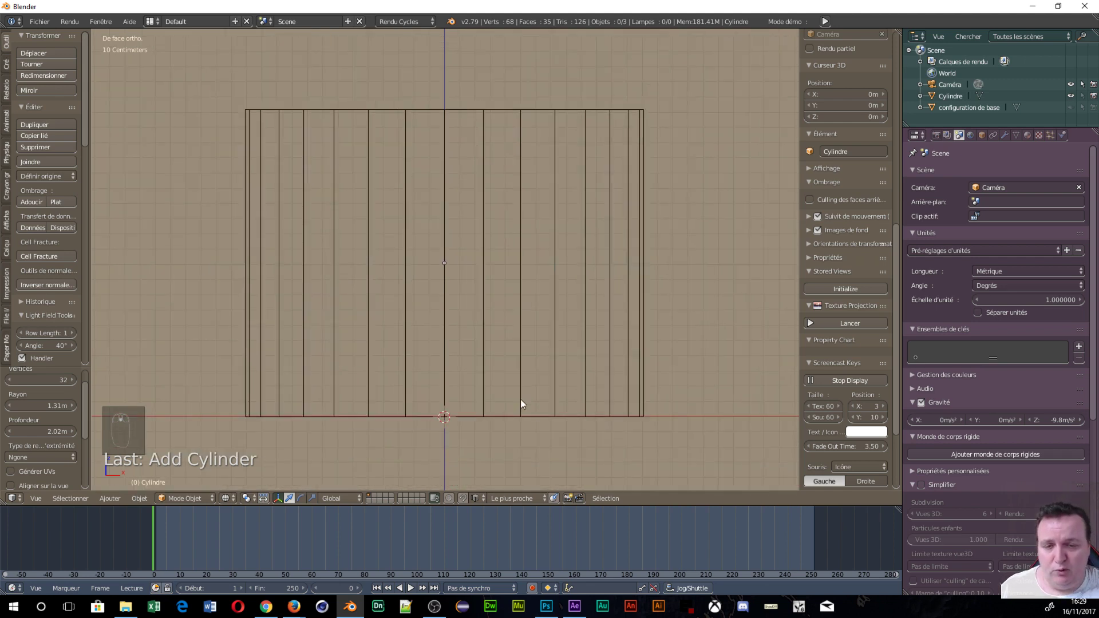
Snap the 3D cursor to the scene centre and add a plane mesh there
{"action": "middle_click_drag", "start_coordinate": [507, 382], "coordinate": [510, 323], "text": "shift"}
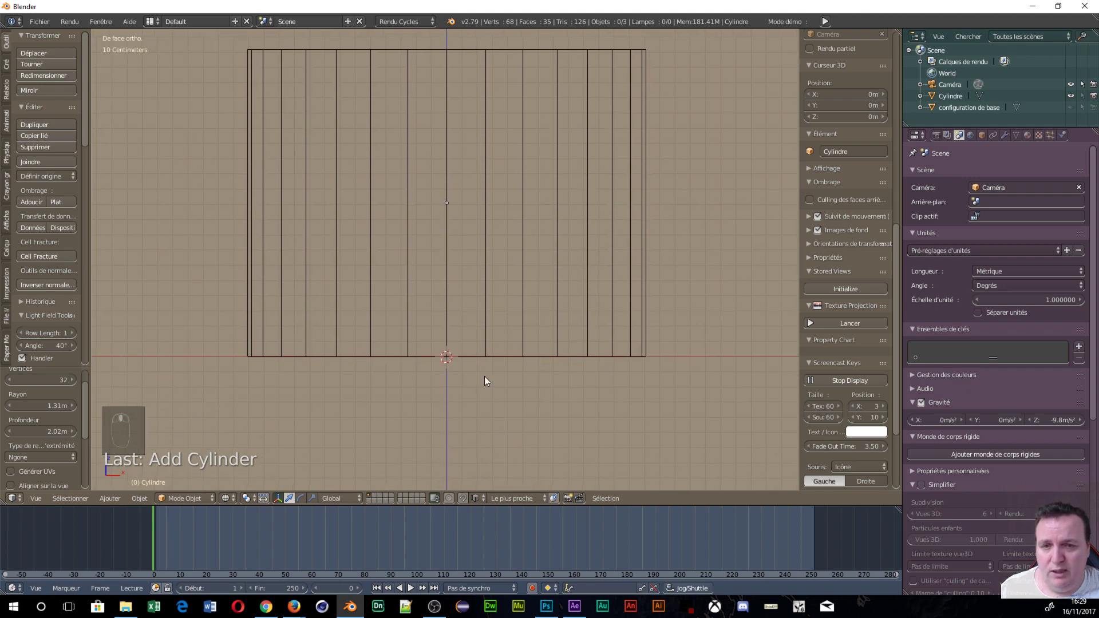
{"action": "key", "text": "shift+s"}
{"action": "left_click", "coordinate": [510, 341]}
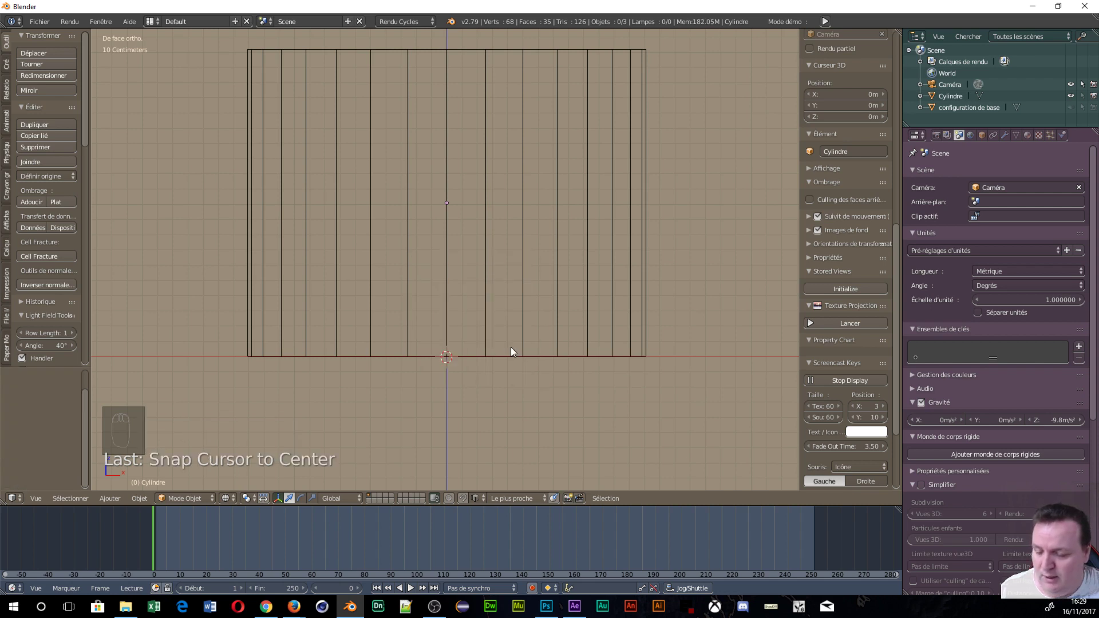
{"action": "key", "text": "shift+a"}
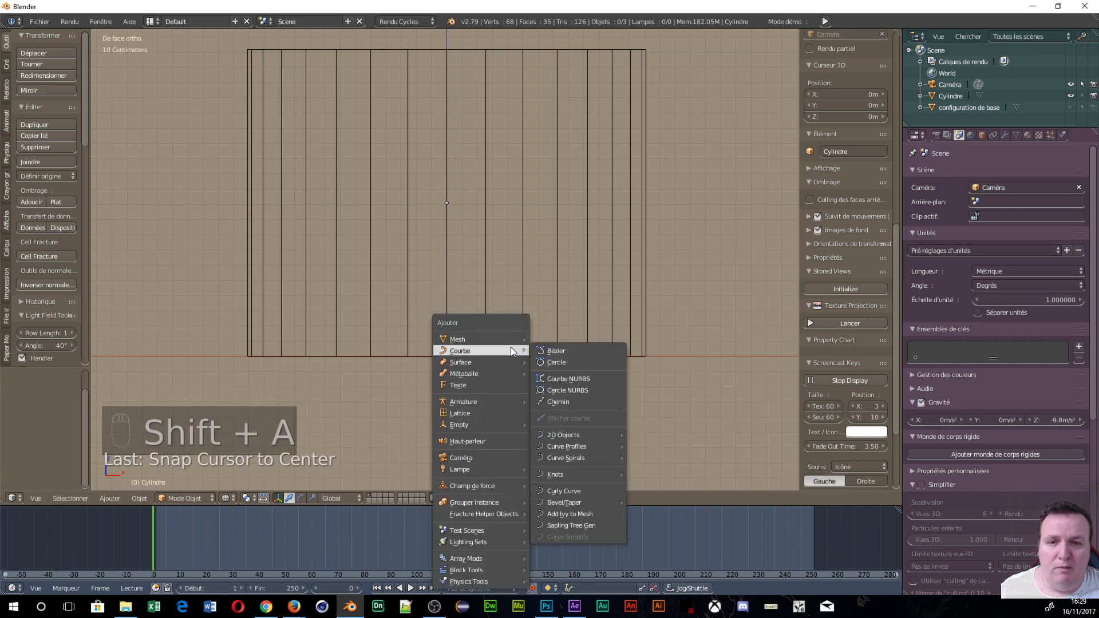
{"action": "mouse_move", "coordinate": [502, 341]}
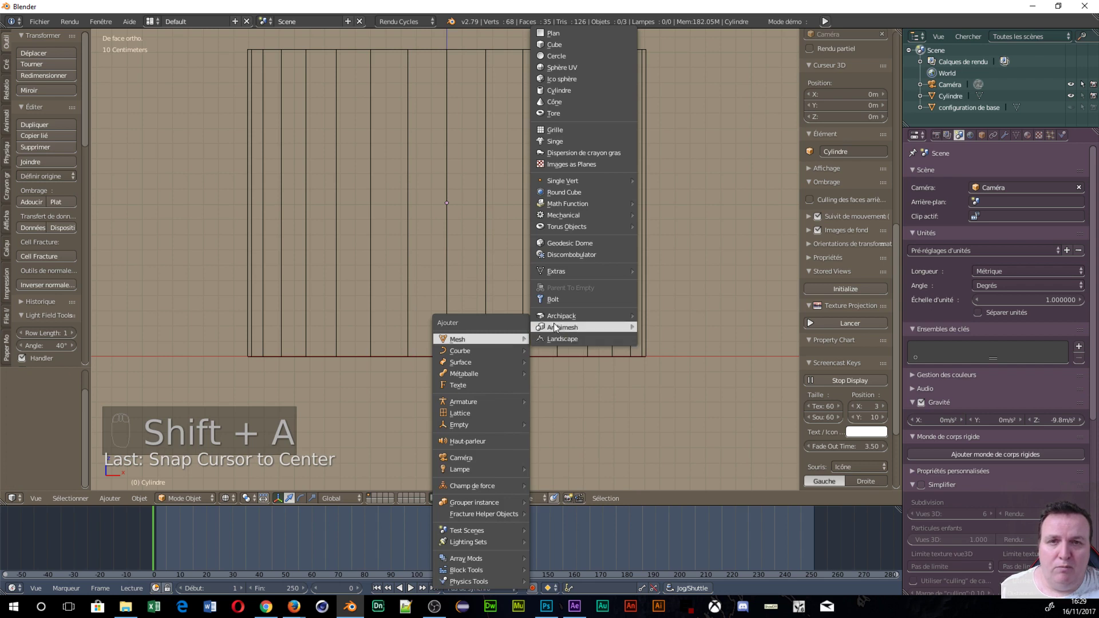
{"action": "mouse_move", "coordinate": [569, 229]}
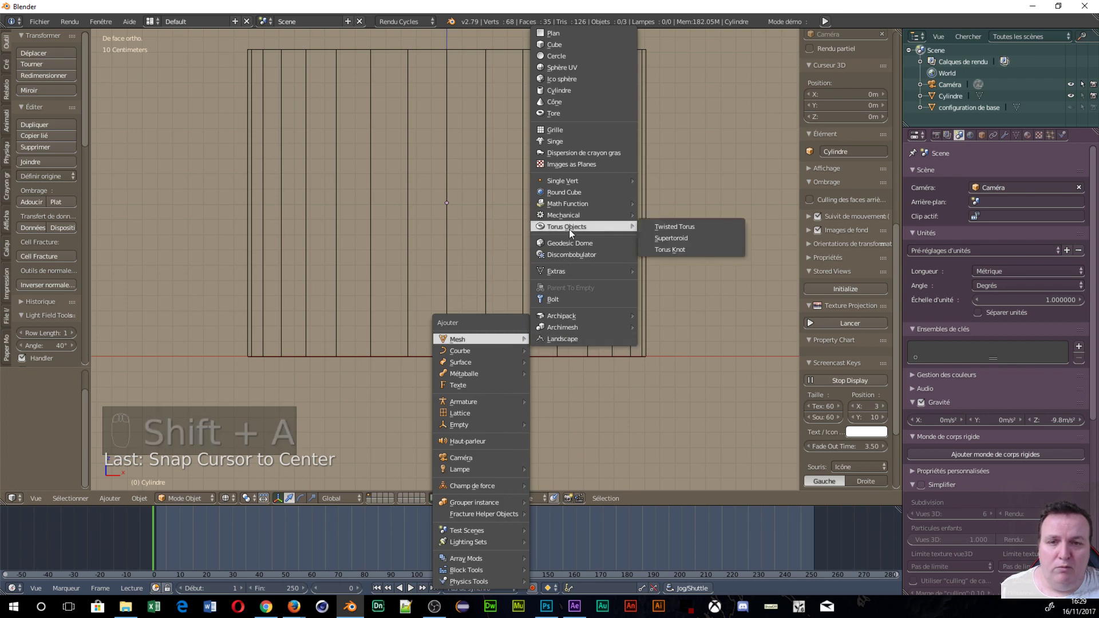
{"action": "left_click", "coordinate": [569, 33]}
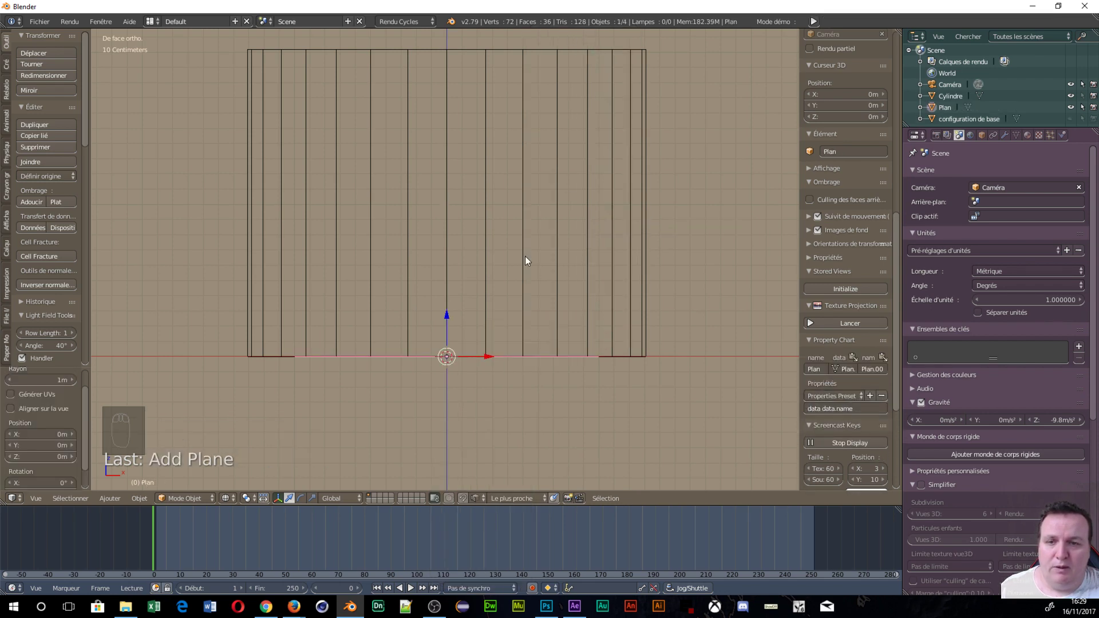
Rotate the new plane 90° about the X axis and switch it to Edit Mode
{"action": "key", "text": "r"}
{"action": "key", "text": "x"}
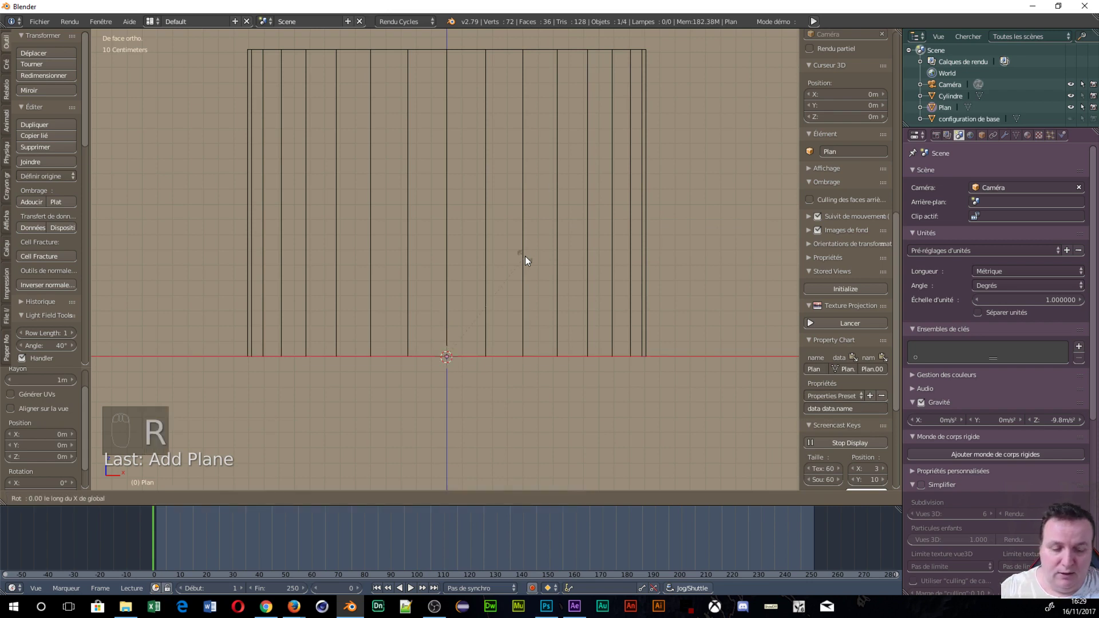
{"action": "key", "text": "9"}
{"action": "key", "text": "0"}
{"action": "key", "text": "Return"}
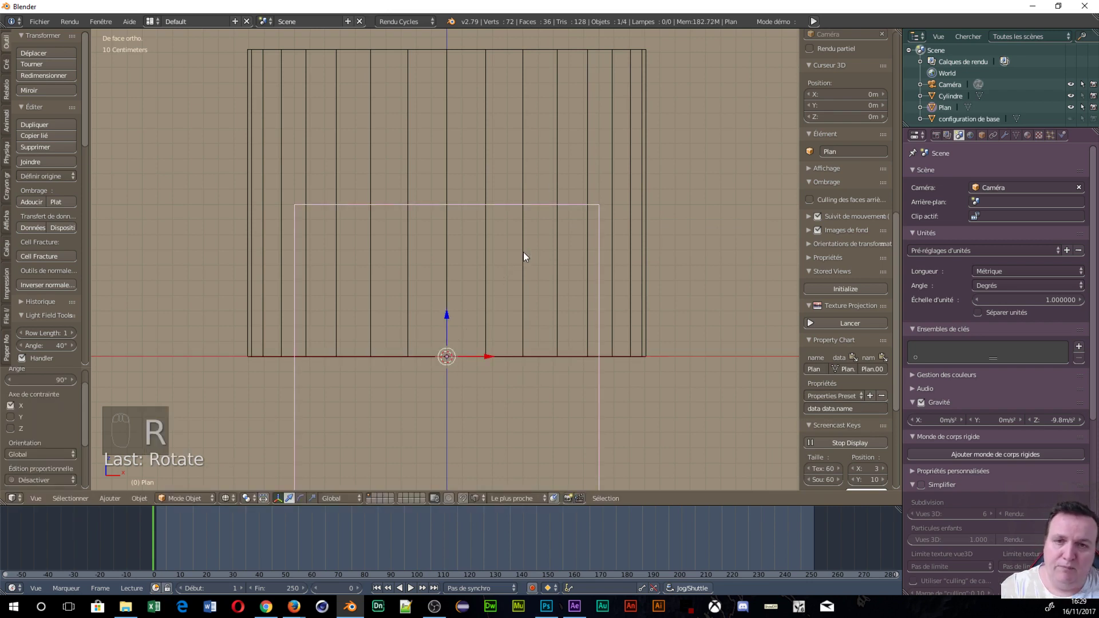
{"action": "key", "text": "Tab"}
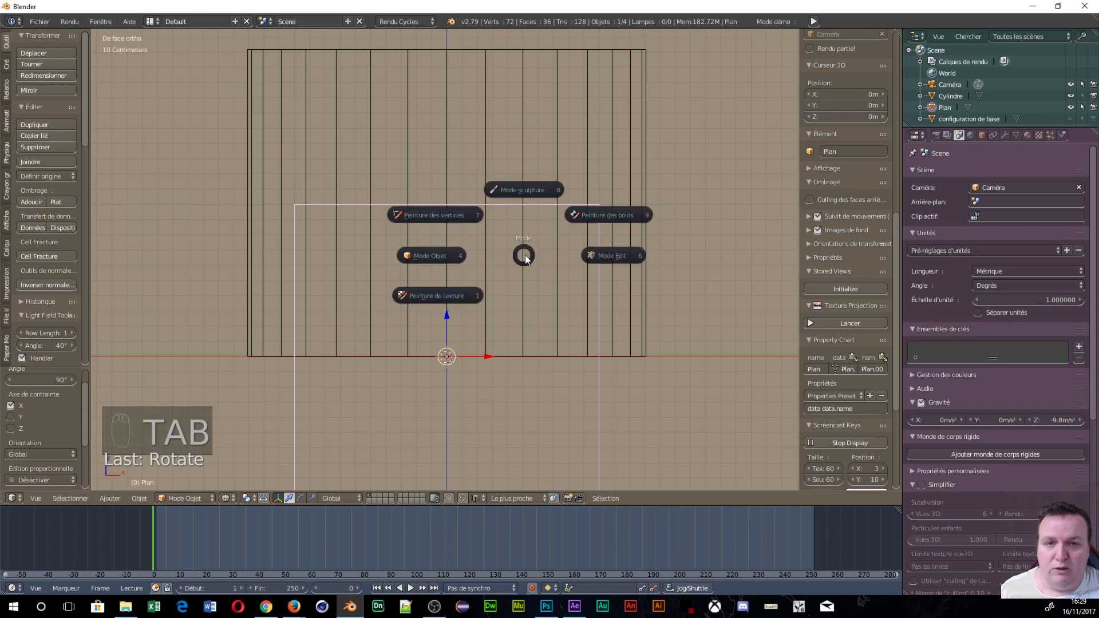
{"action": "left_click", "coordinate": [610, 255]}
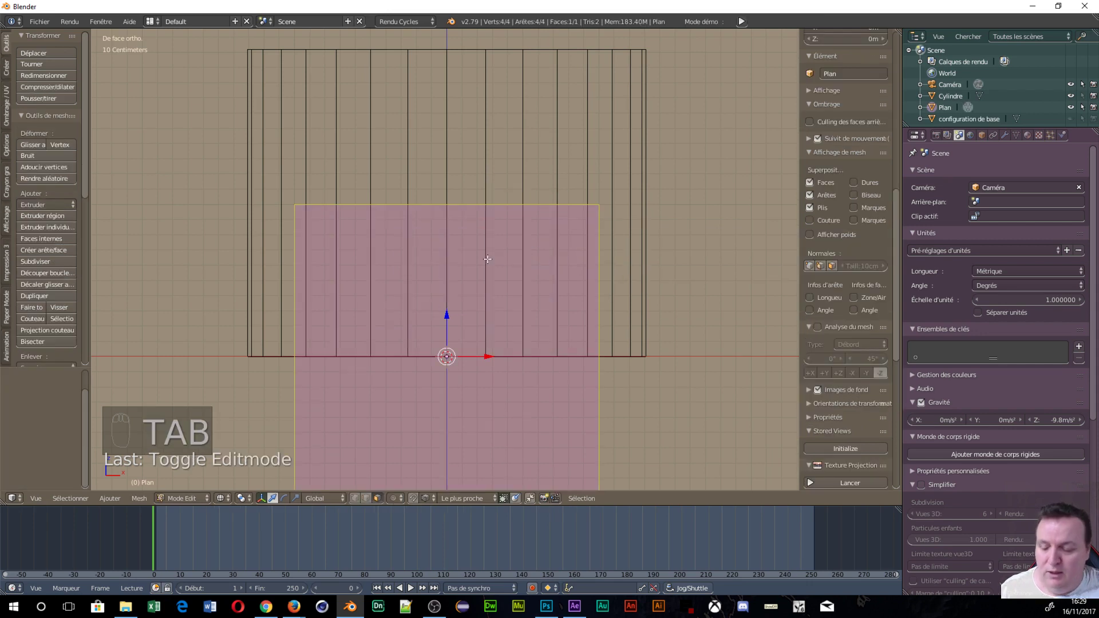
Switch the plane's mesh selection mode to Vertex and deselect all its geometry
{"action": "key", "text": "ctrl+Tab"}
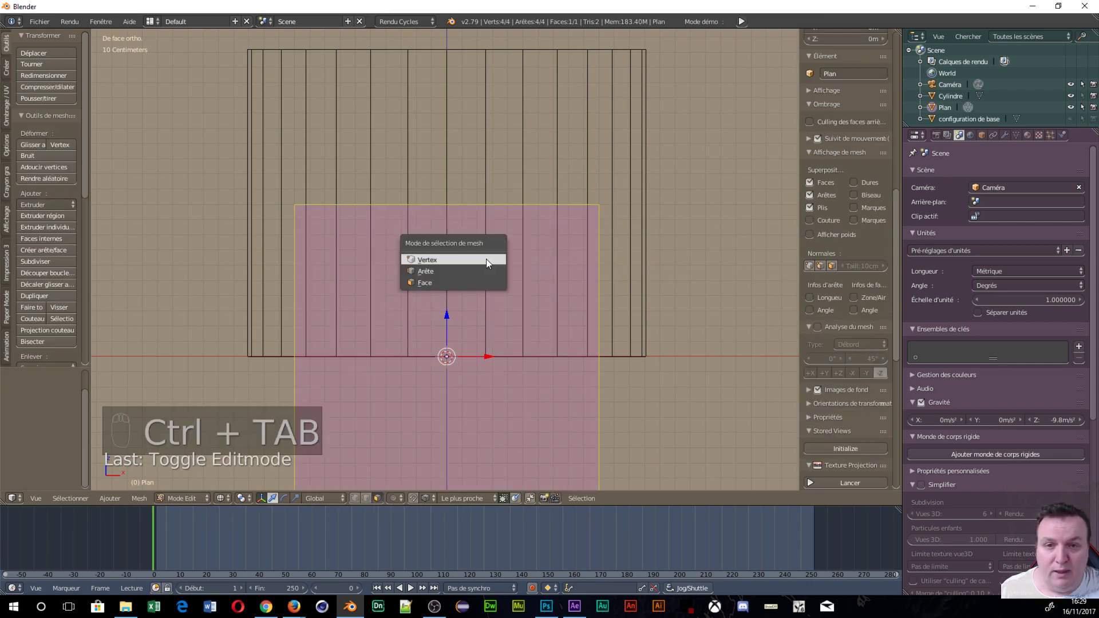
{"action": "left_click", "coordinate": [486, 260]}
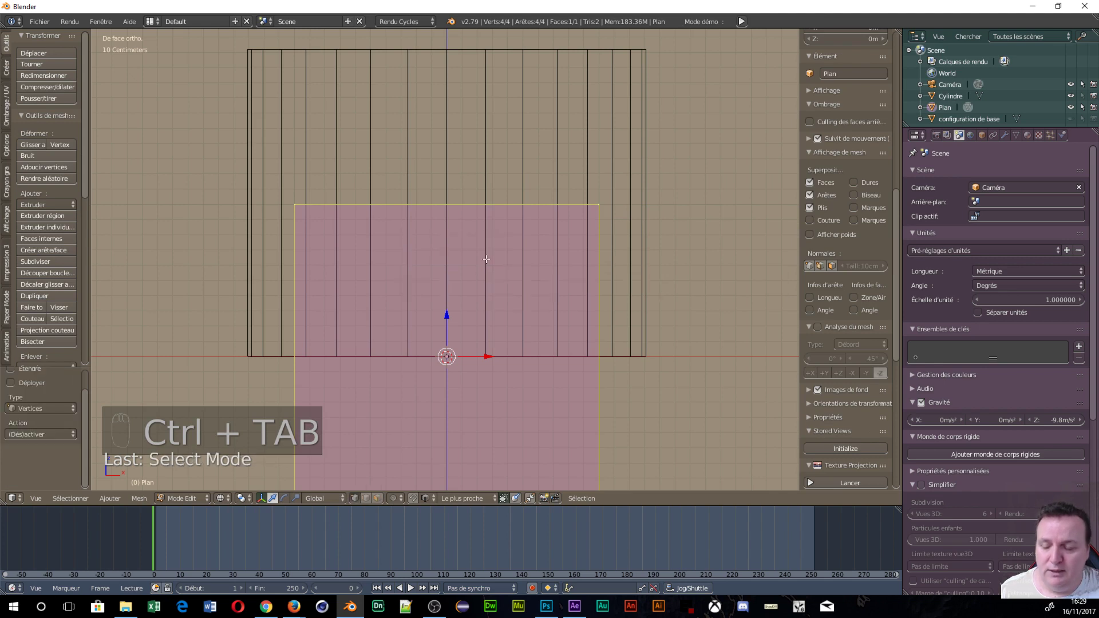
{"action": "key", "text": "a"}
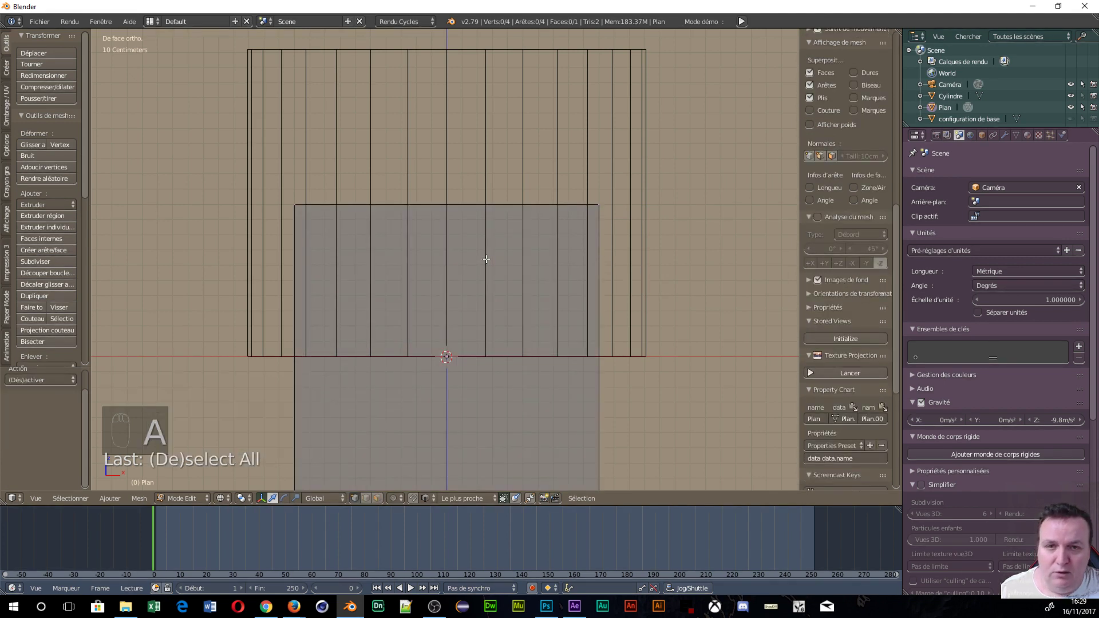
Circle-select the plane's two upper vertices and its lower-right vertex, and delete them so only the lower-left vertex remains
{"action": "key", "text": "c"}
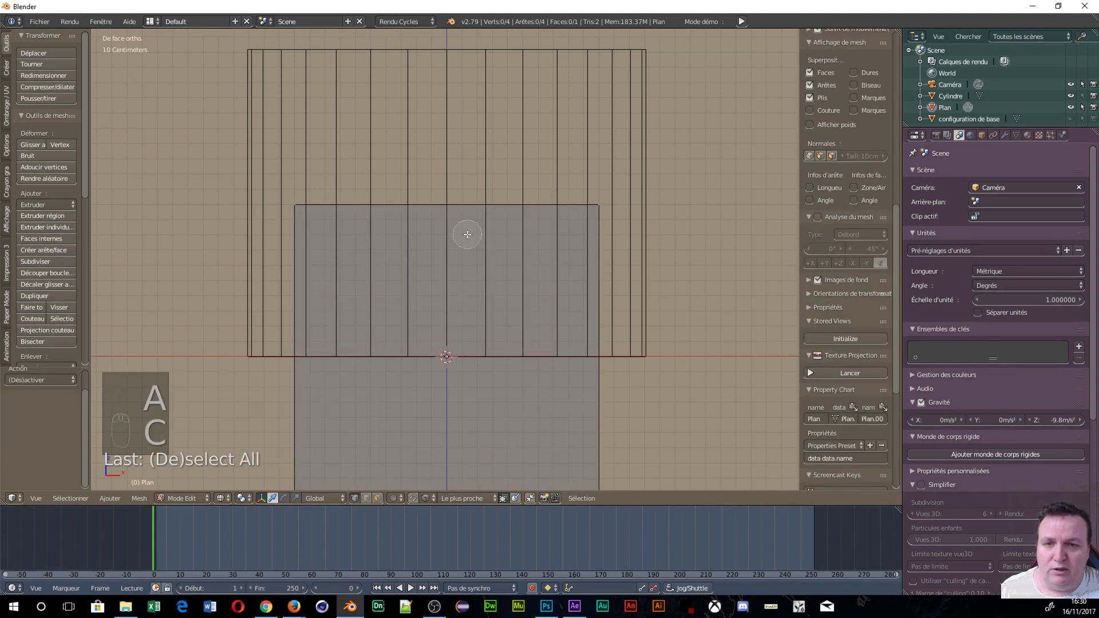
{"action": "left_click", "coordinate": [301, 211]}
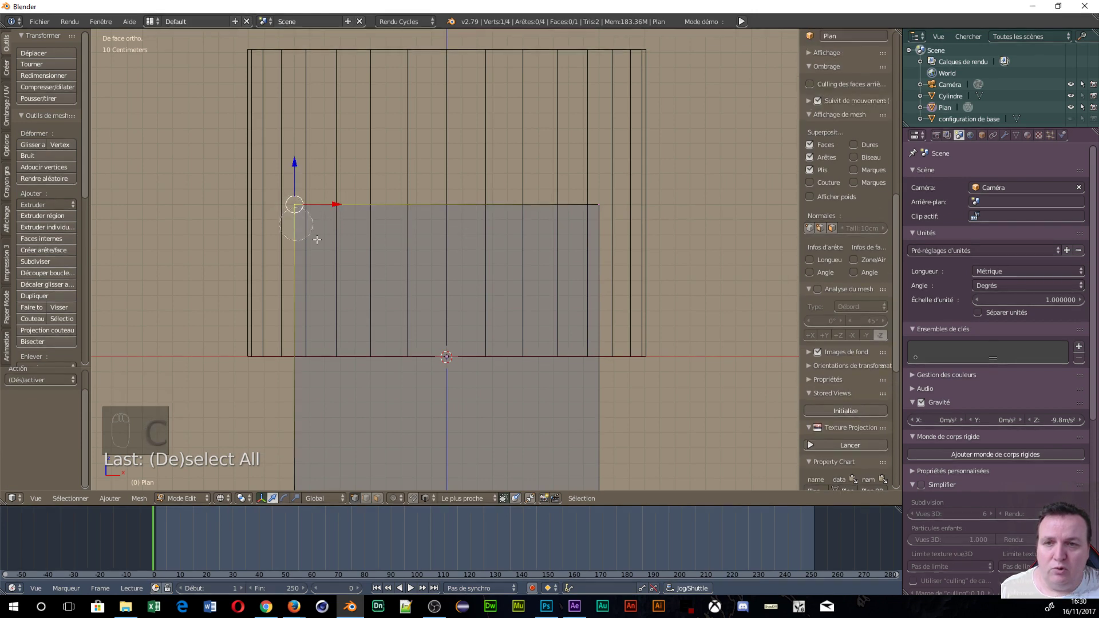
{"action": "left_click", "coordinate": [595, 207]}
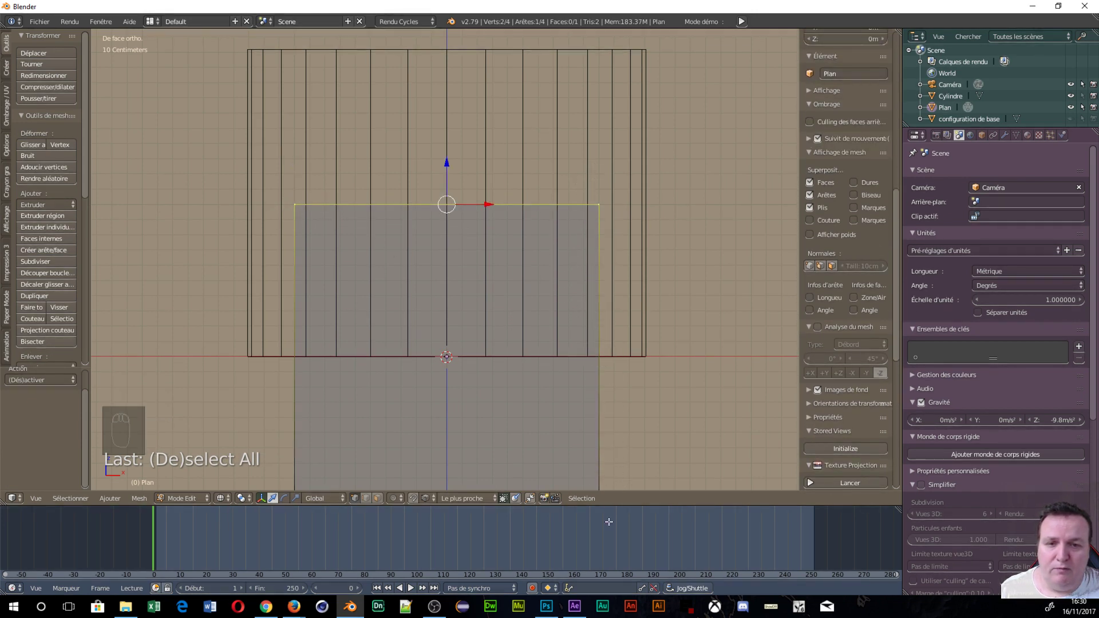
{"action": "right_click", "coordinate": [637, 418]}
{"action": "scroll", "coordinate": [639, 392], "scroll_direction": "down", "scroll_amount": 1}
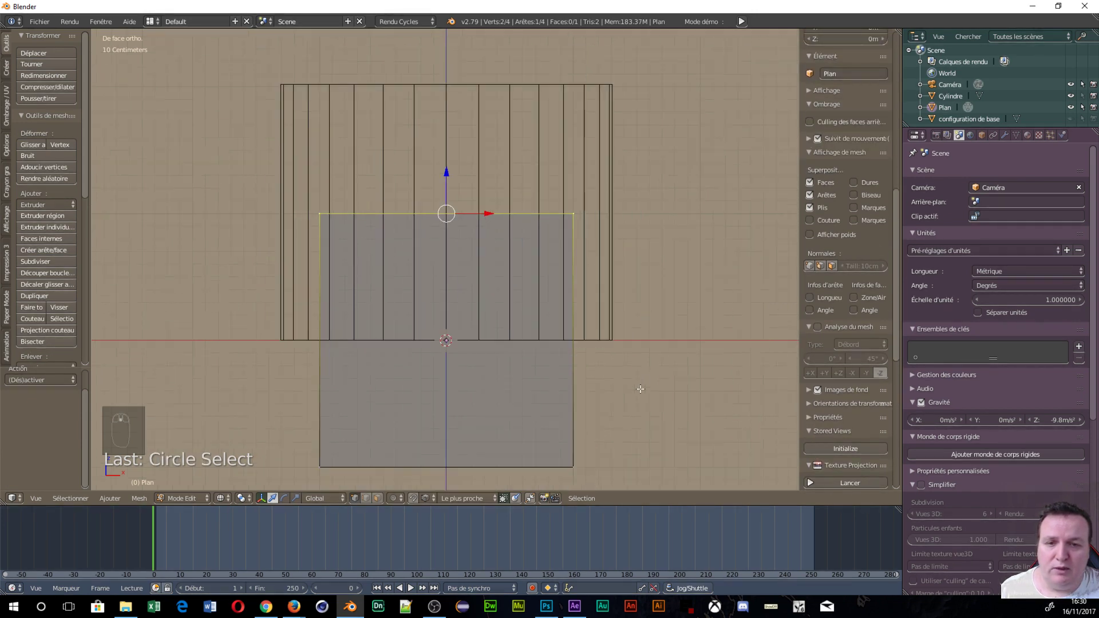
{"action": "key", "text": "c"}
{"action": "left_click", "coordinate": [580, 468]}
{"action": "right_click", "coordinate": [628, 411]}
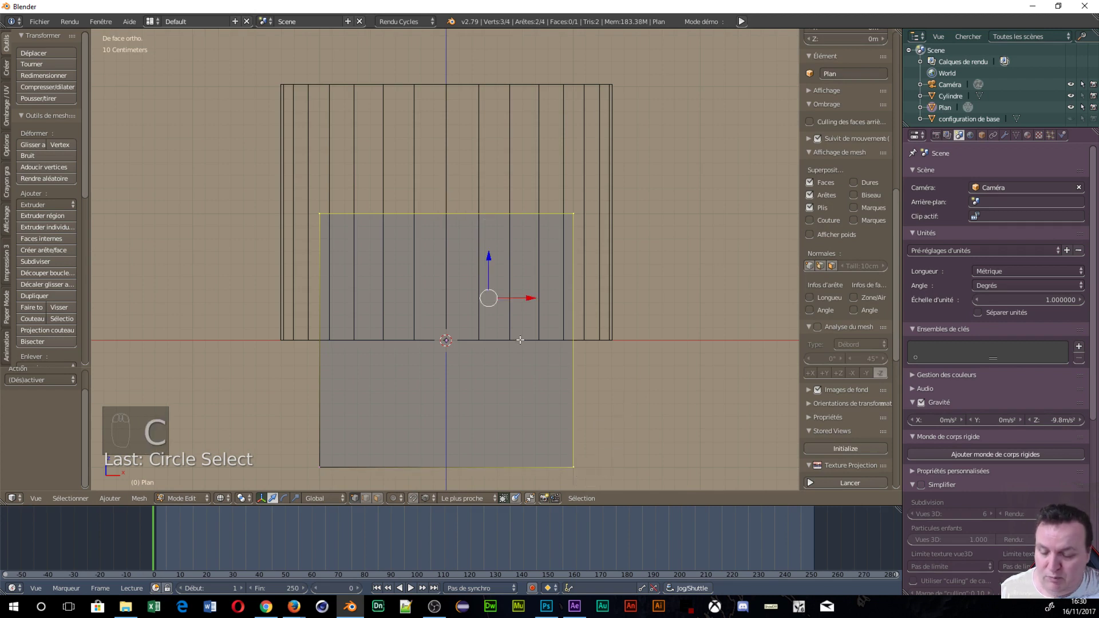
{"action": "key", "text": "x"}
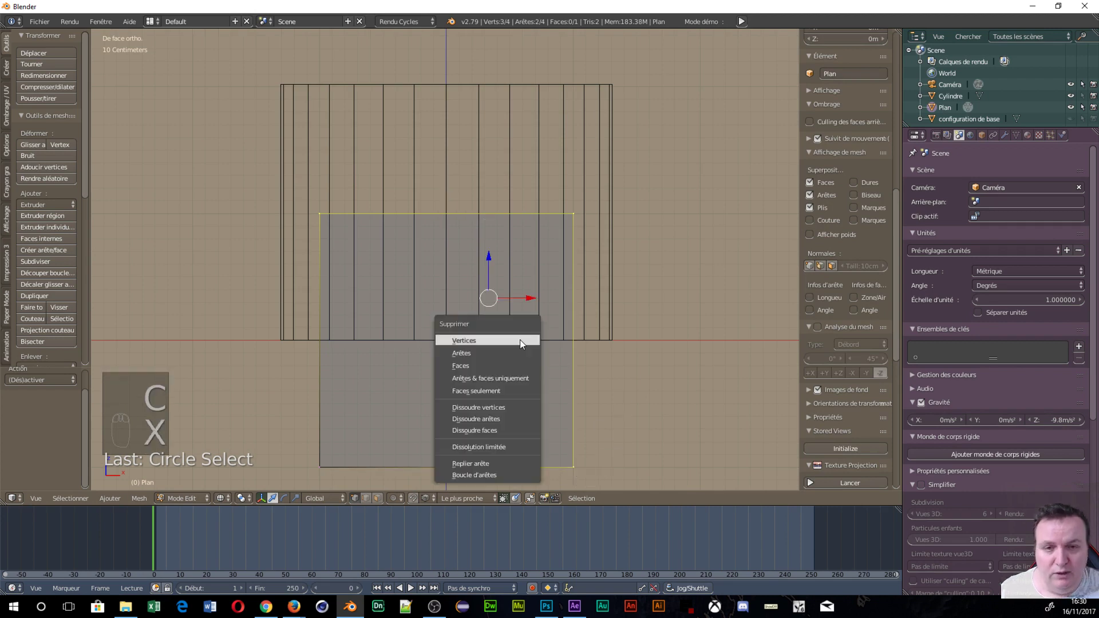
{"action": "left_click", "coordinate": [476, 341]}
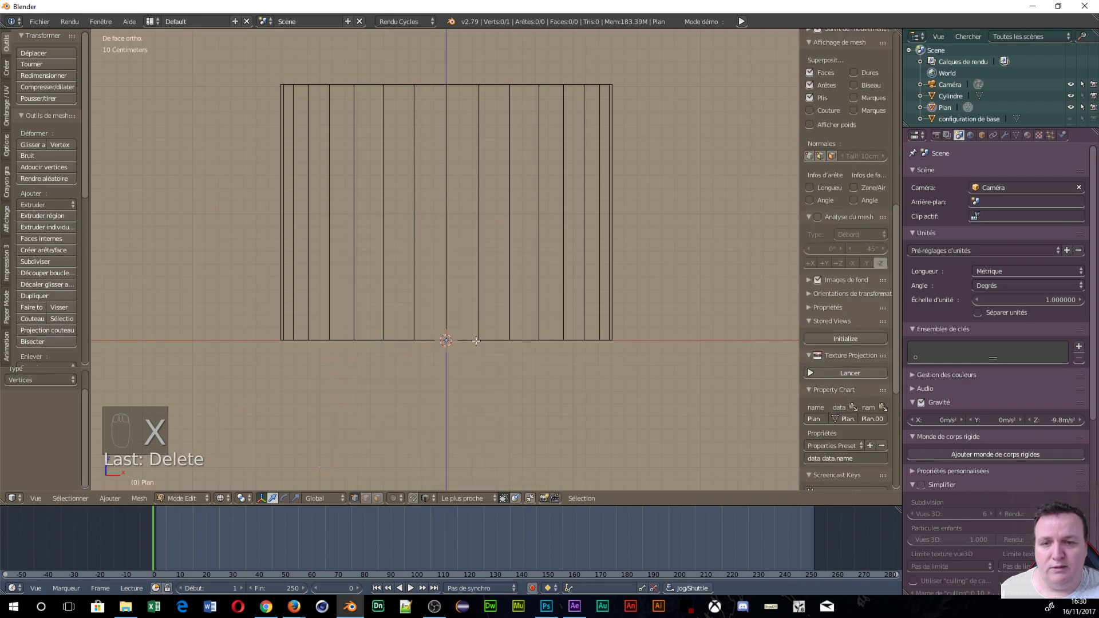
Snap the remaining vertex to the 3D cursor at the scene centre and check its position on the cylinder's base line
{"action": "right_click", "coordinate": [321, 462]}
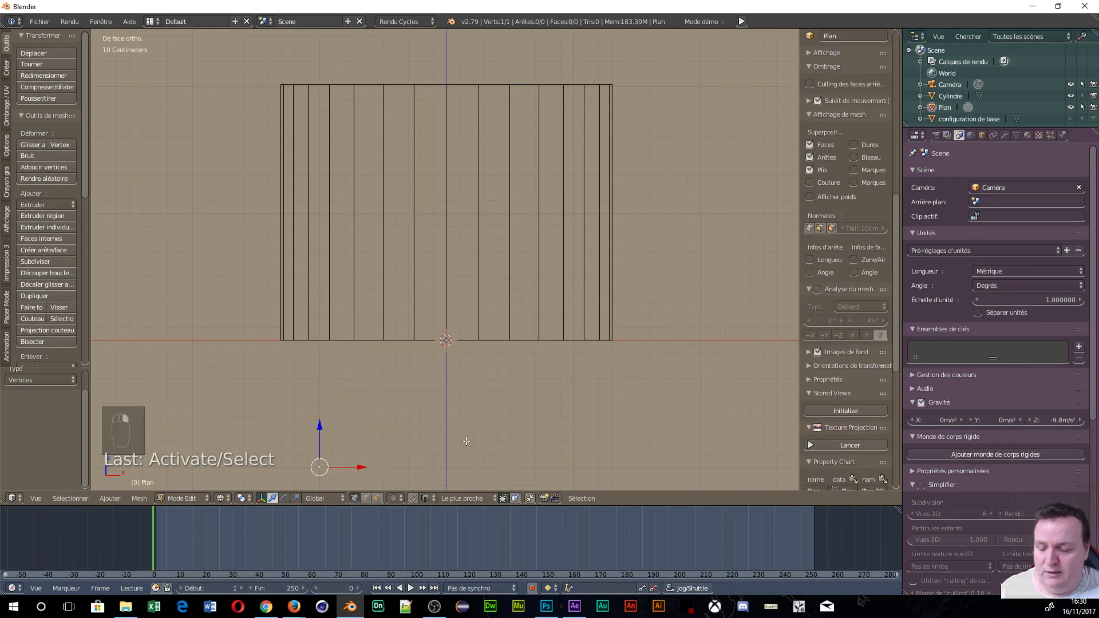
{"action": "key", "text": "shift+s"}
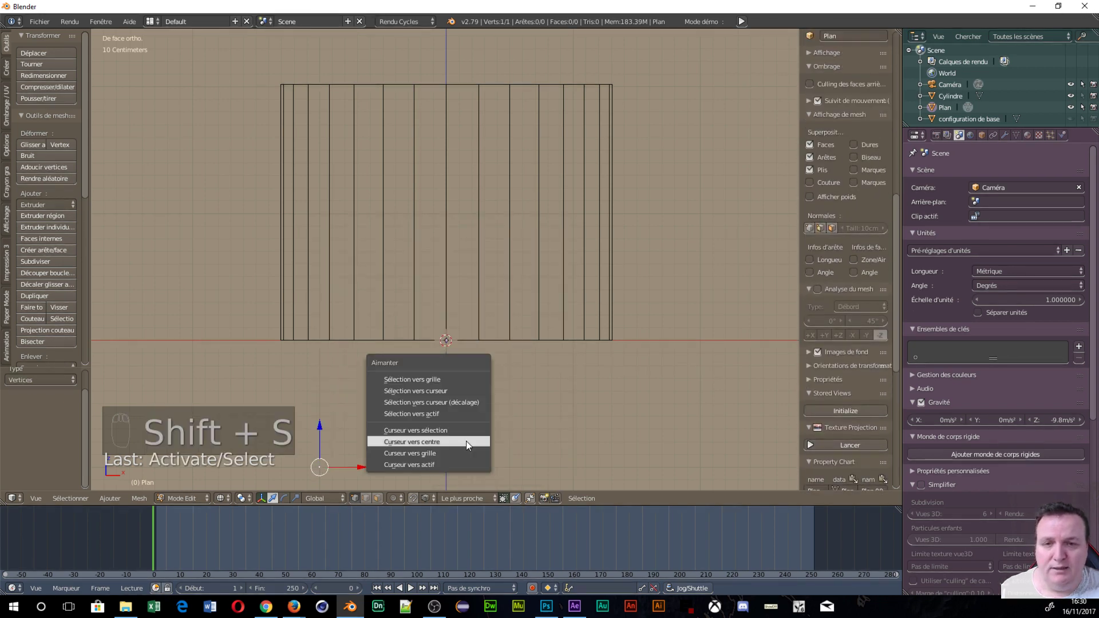
{"action": "left_click", "coordinate": [443, 393]}
{"action": "scroll", "coordinate": [461, 443], "scroll_direction": "up", "scroll_amount": 3}
{"action": "scroll", "coordinate": [461, 443], "scroll_direction": "up", "scroll_amount": 2}
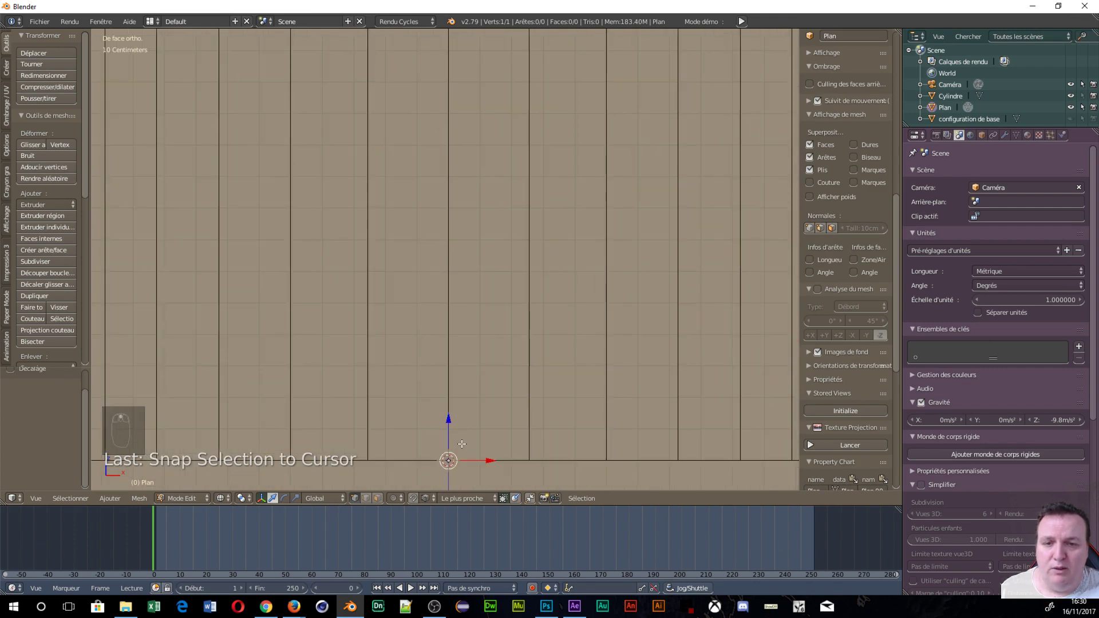
{"action": "middle_click_drag", "start_coordinate": [456, 437], "coordinate": [457, 270], "text": "shift"}
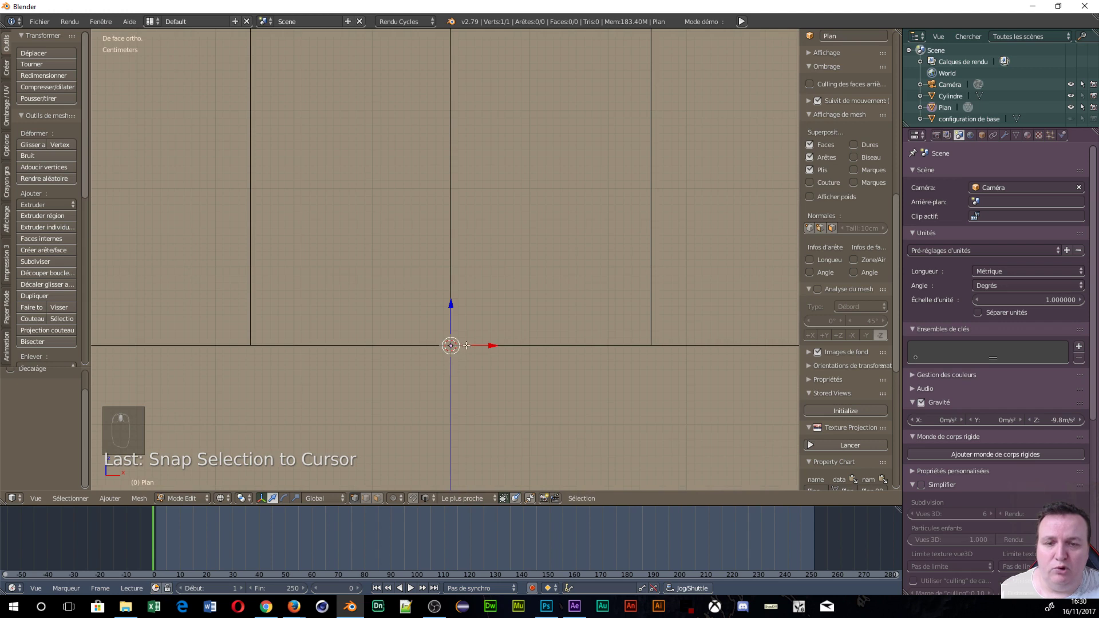
{"action": "scroll", "coordinate": [467, 346], "scroll_direction": "down", "scroll_amount": 8}
{"action": "scroll", "coordinate": [466, 346], "scroll_direction": "up", "scroll_amount": 2}
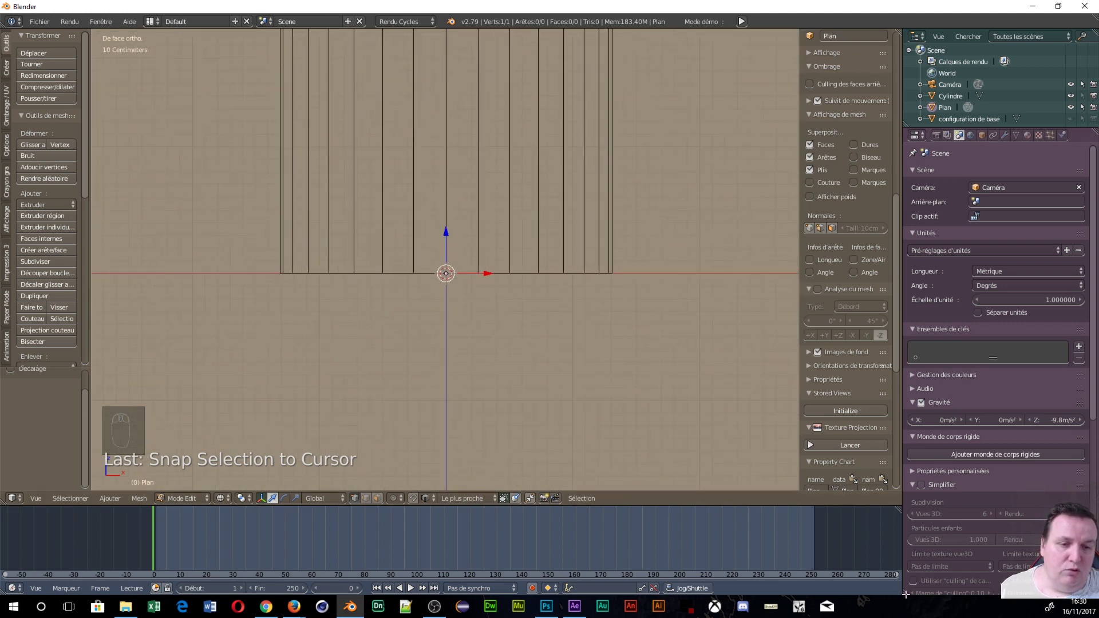
Split the properties area in two and turn the lower part into a UV/Image editor (Éditeur UV/image)
{"action": "left_click_drag", "start_coordinate": [906, 594], "coordinate": [893, 335]}
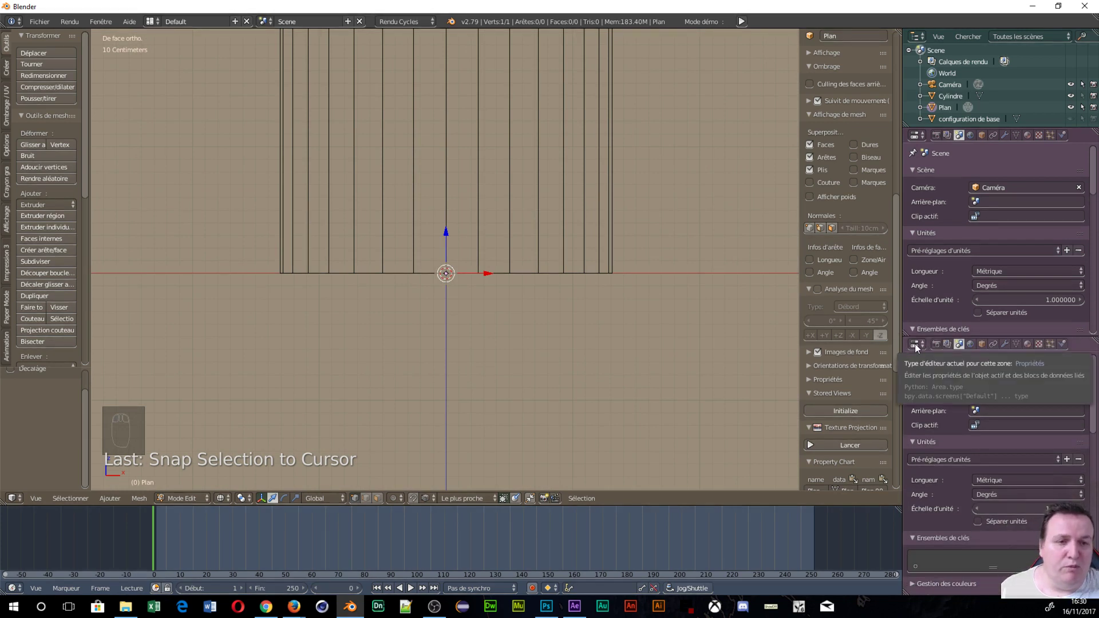
{"action": "left_click", "coordinate": [914, 344]}
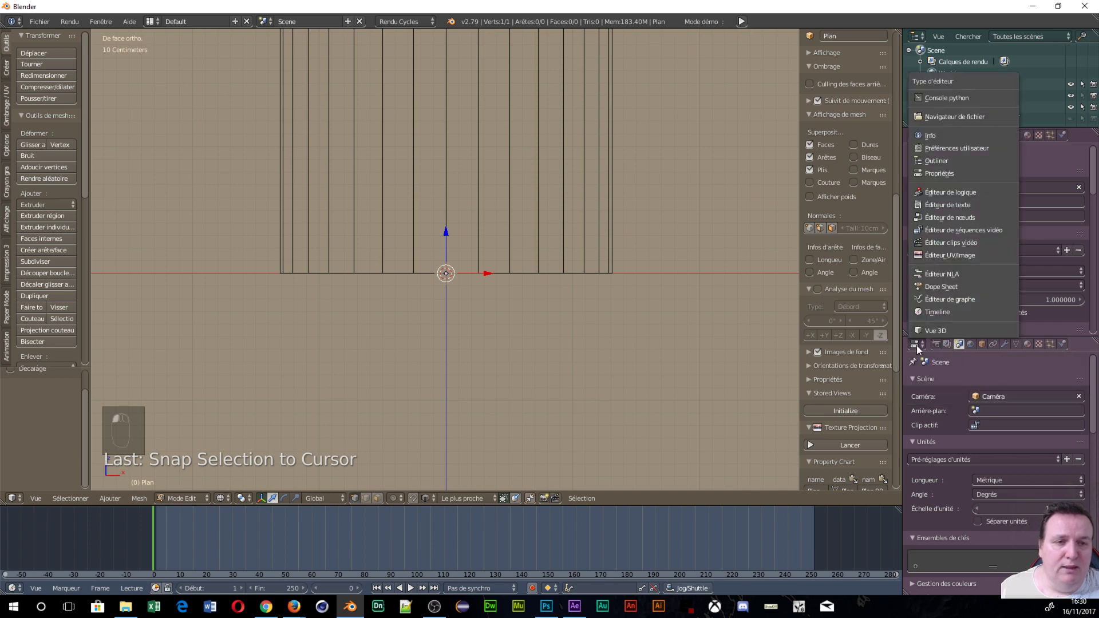
{"action": "left_click", "coordinate": [936, 256]}
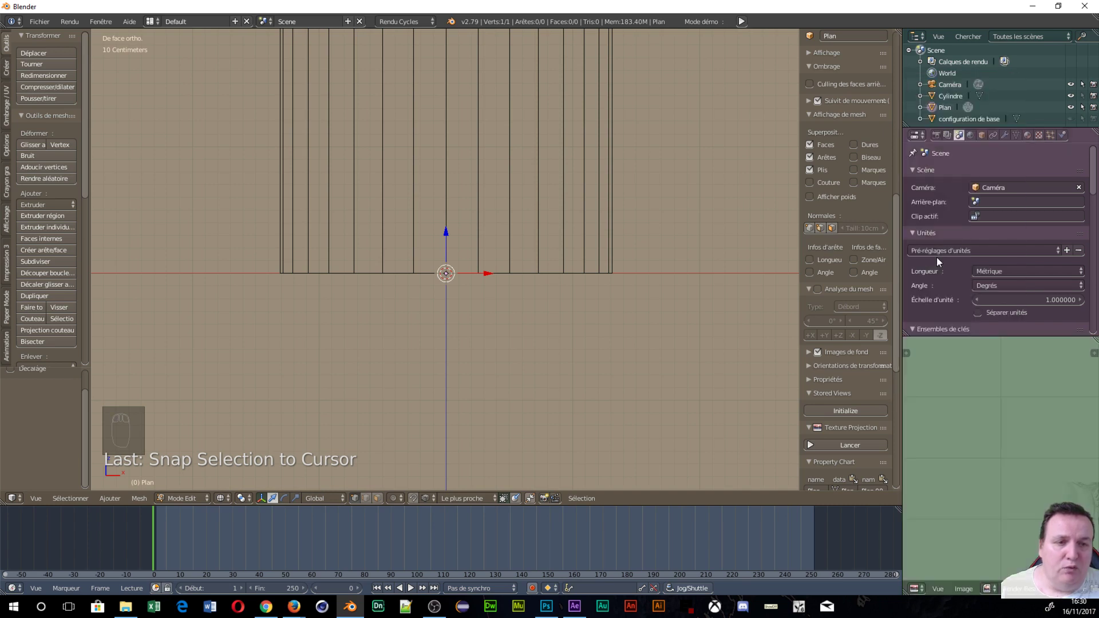
Unlink the render result from the image editor and open 98769.jpg from the Tuto Fontaine folder, browsing with thumbnails
{"action": "scroll", "coordinate": [922, 589], "scroll_direction": "down", "scroll_amount": 3}
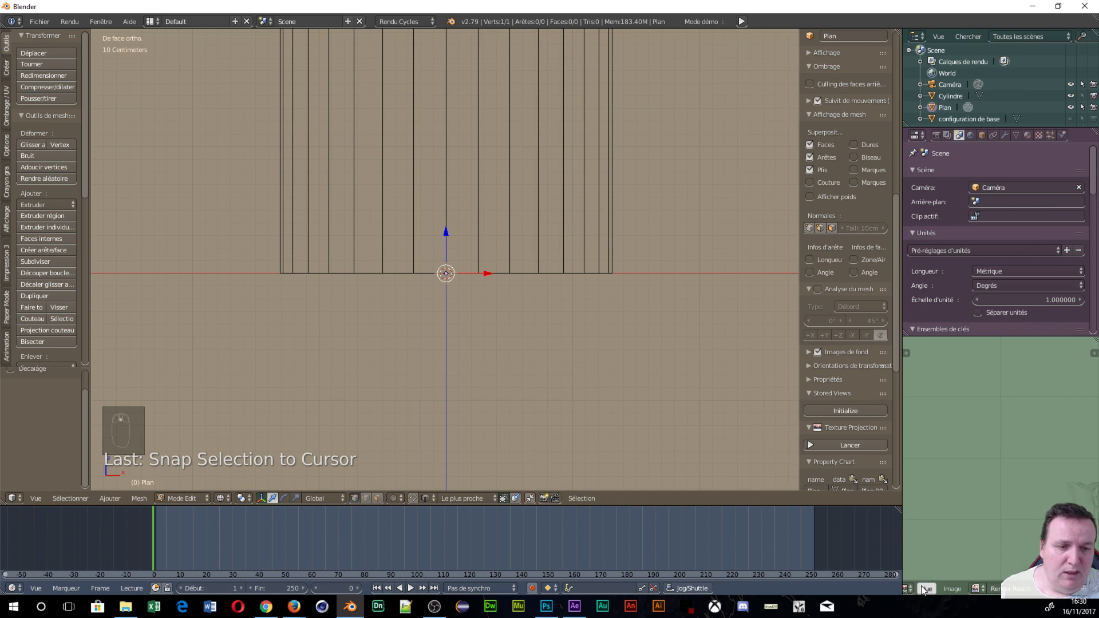
{"action": "scroll", "coordinate": [922, 590], "scroll_direction": "down", "scroll_amount": 4}
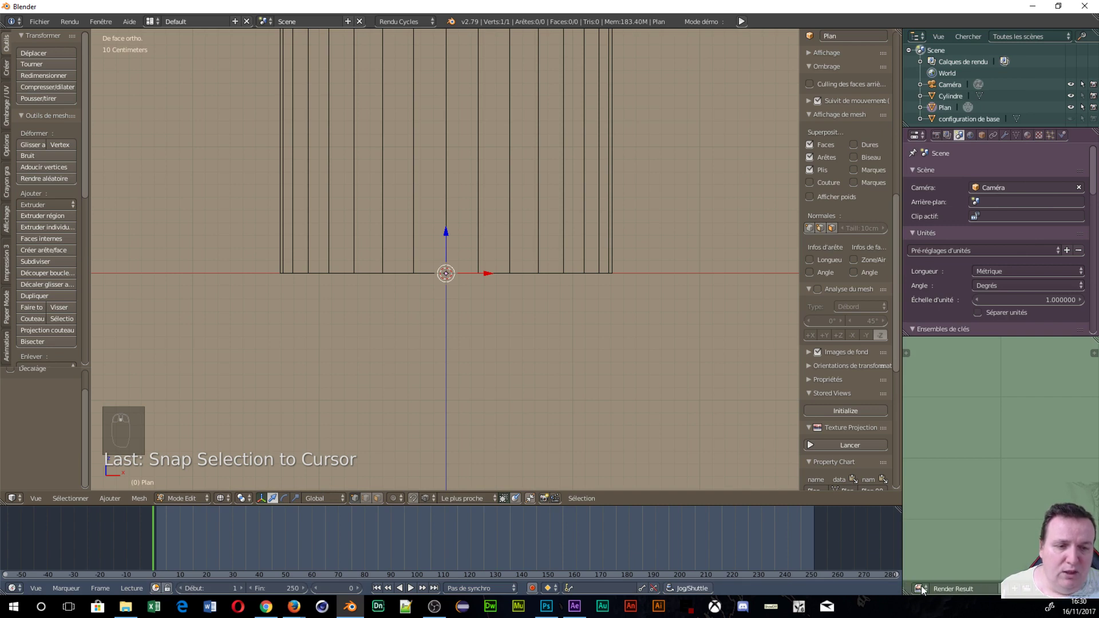
{"action": "scroll", "coordinate": [922, 588], "scroll_direction": "down", "scroll_amount": 4}
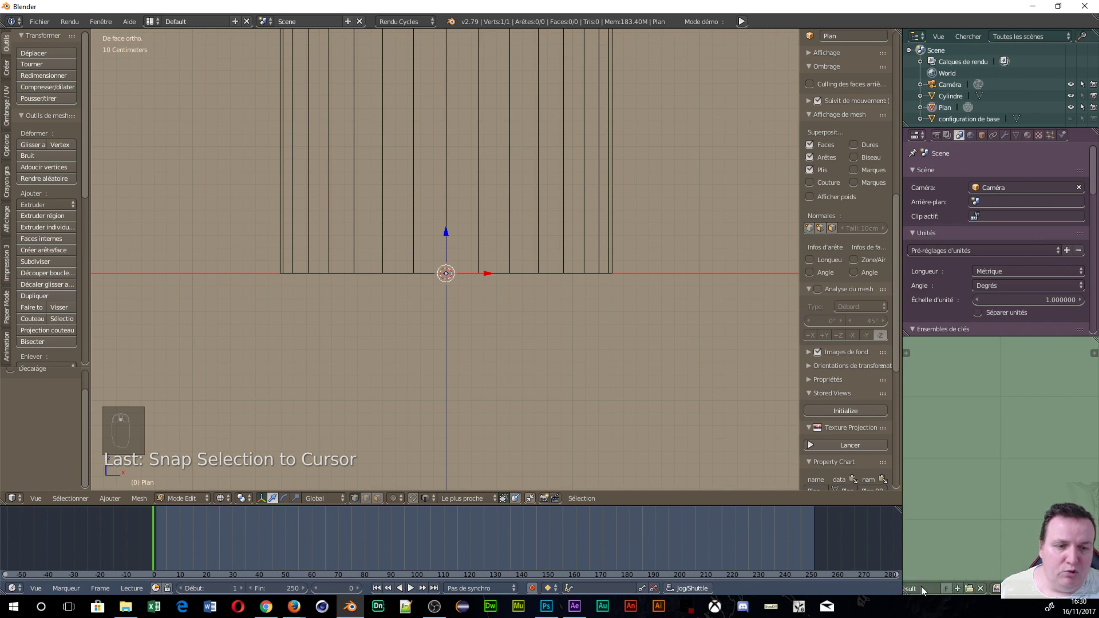
{"action": "left_click", "coordinate": [979, 589]}
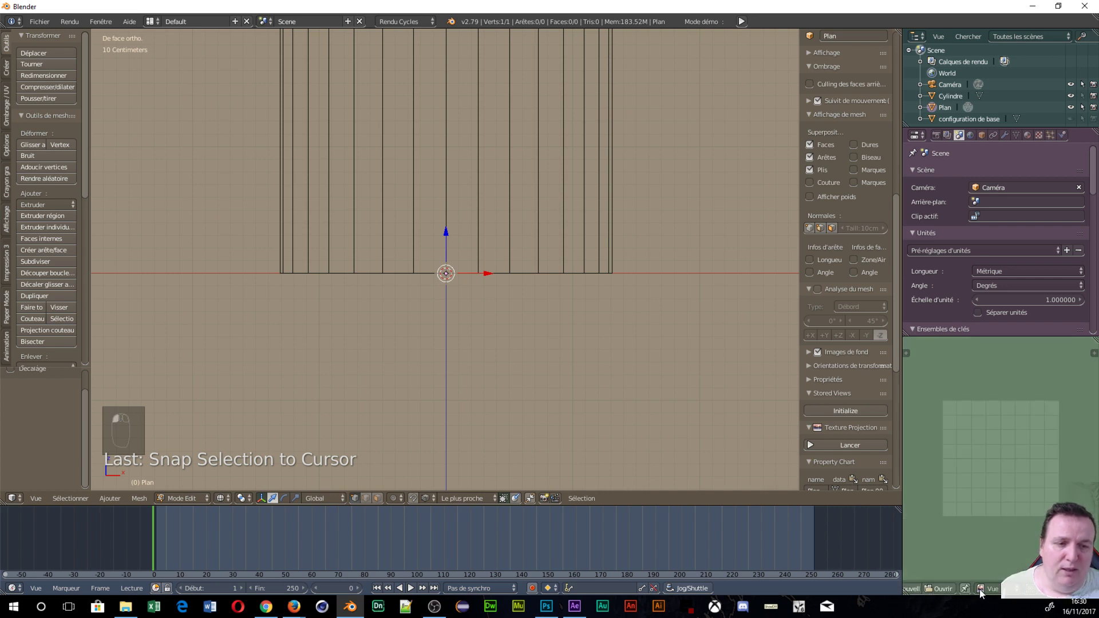
{"action": "left_click", "coordinate": [936, 589]}
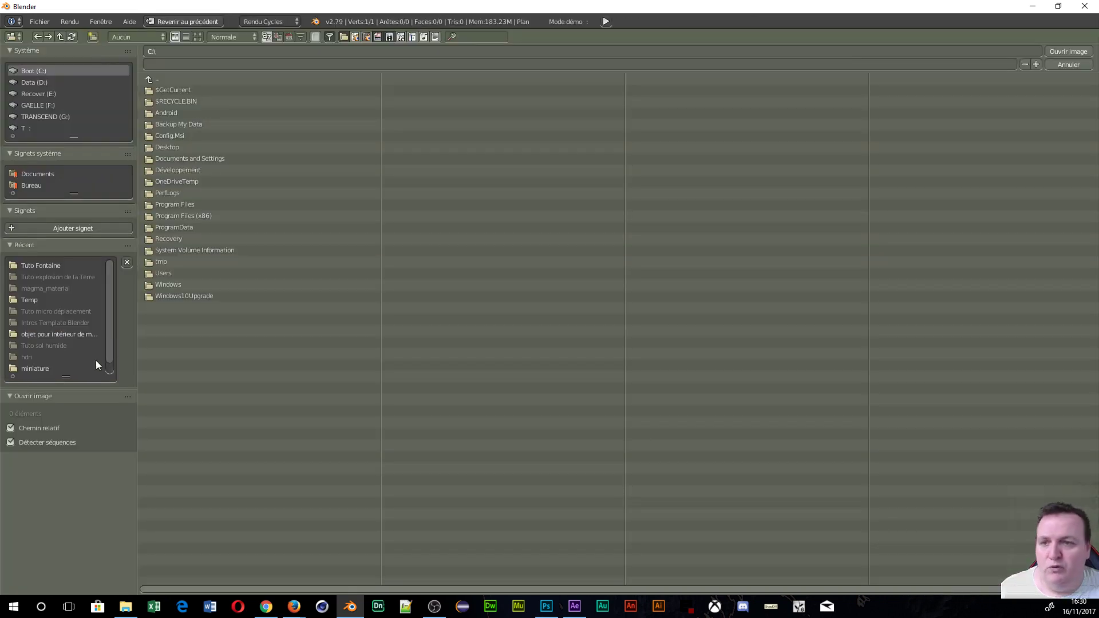
{"action": "left_click", "coordinate": [41, 264]}
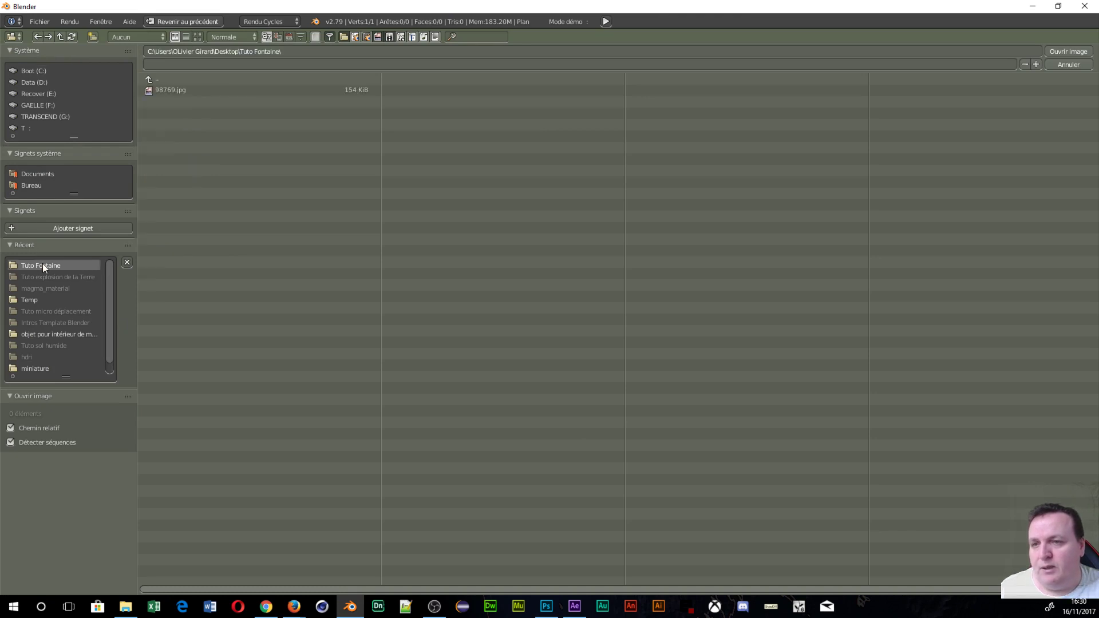
{"action": "left_click", "coordinate": [186, 37]}
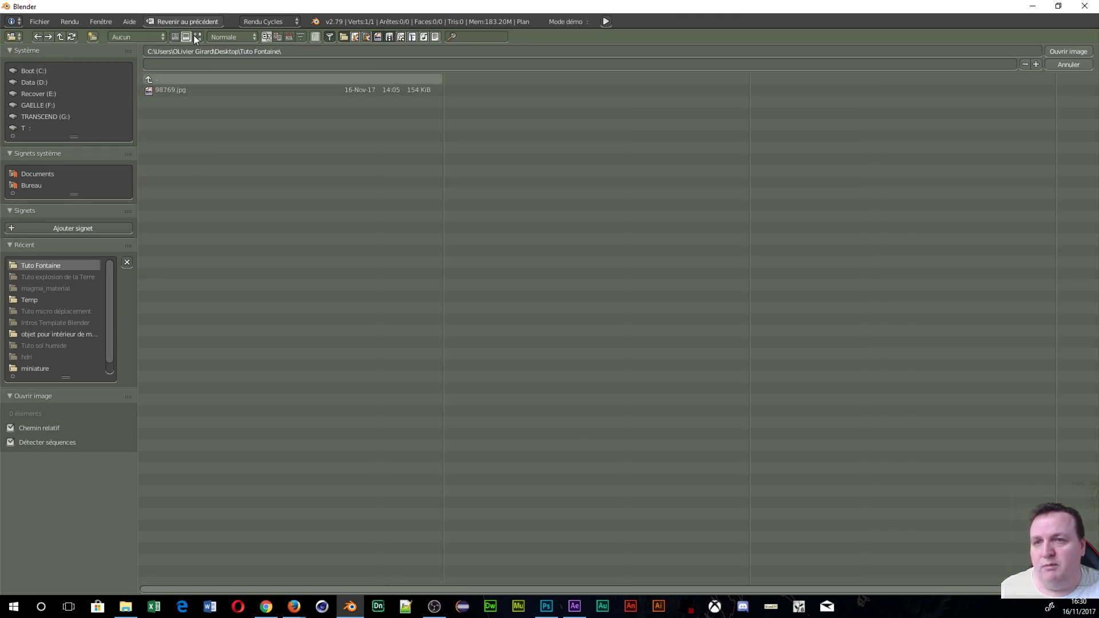
{"action": "left_click", "coordinate": [197, 37]}
{"action": "left_click", "coordinate": [243, 100]}
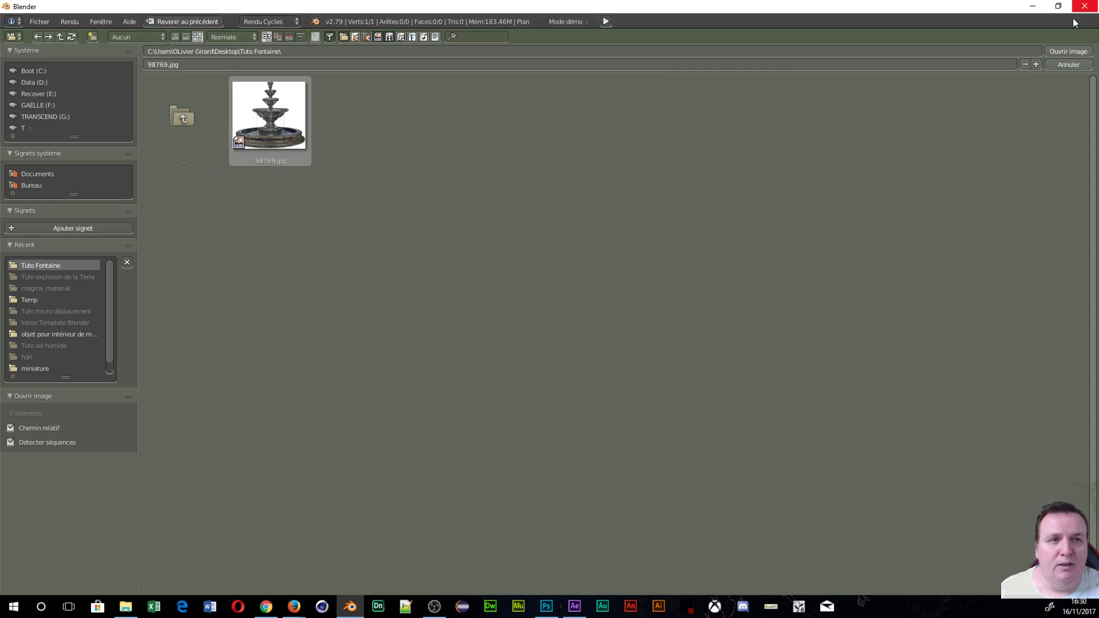
{"action": "left_click", "coordinate": [1055, 52]}
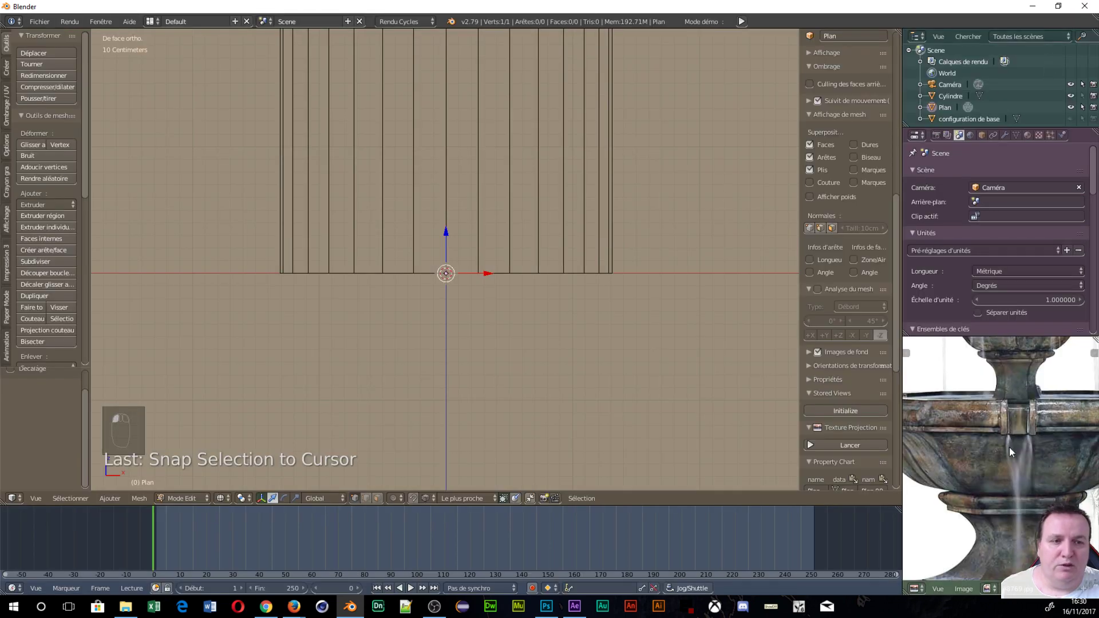
Examine the fountain reference image, from the moulded profile of the lower basin's edge to the complete fountain
{"action": "scroll", "coordinate": [1008, 455], "scroll_direction": "up", "scroll_amount": 6}
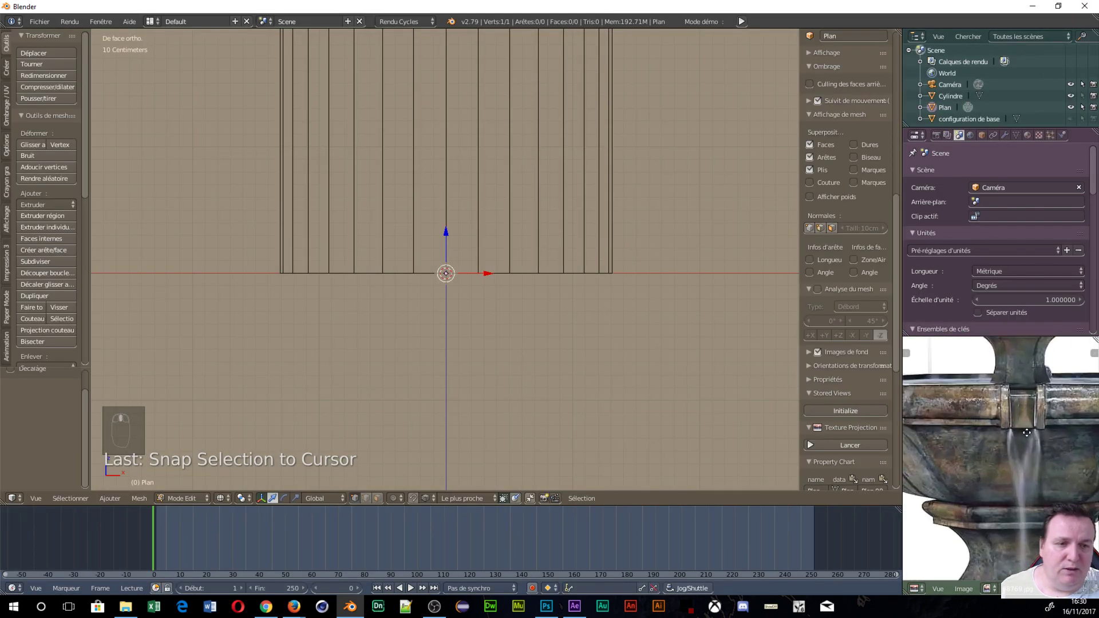
{"action": "middle_click_drag", "start_coordinate": [1065, 373], "coordinate": [977, 365]}
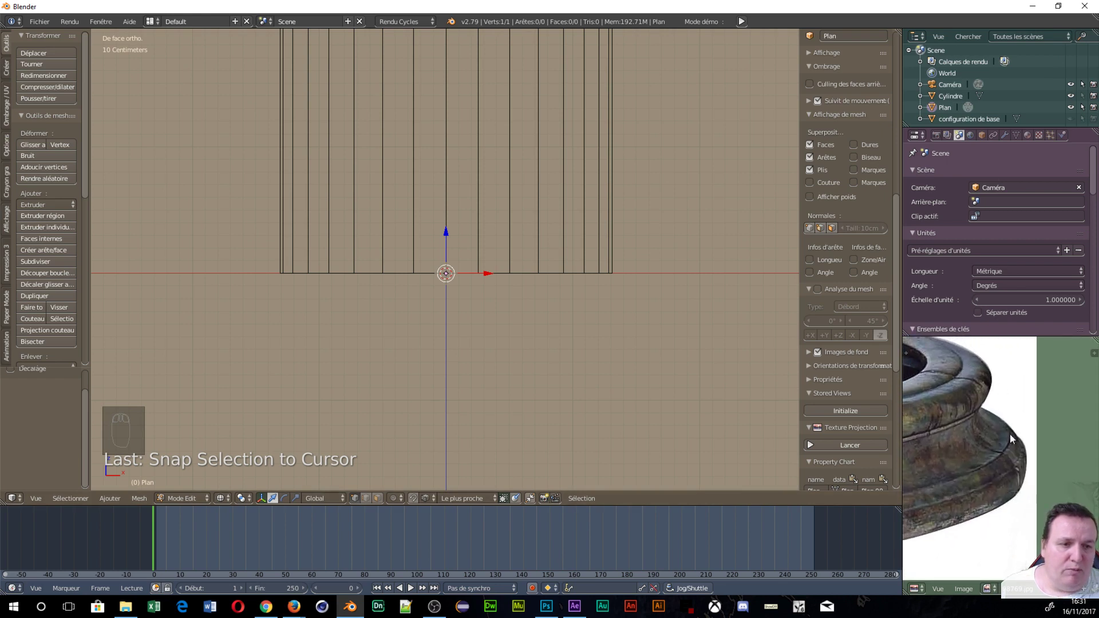
{"action": "scroll", "coordinate": [1019, 476], "scroll_direction": "up", "scroll_amount": 1}
{"action": "scroll", "coordinate": [951, 395], "scroll_direction": "down", "scroll_amount": 2}
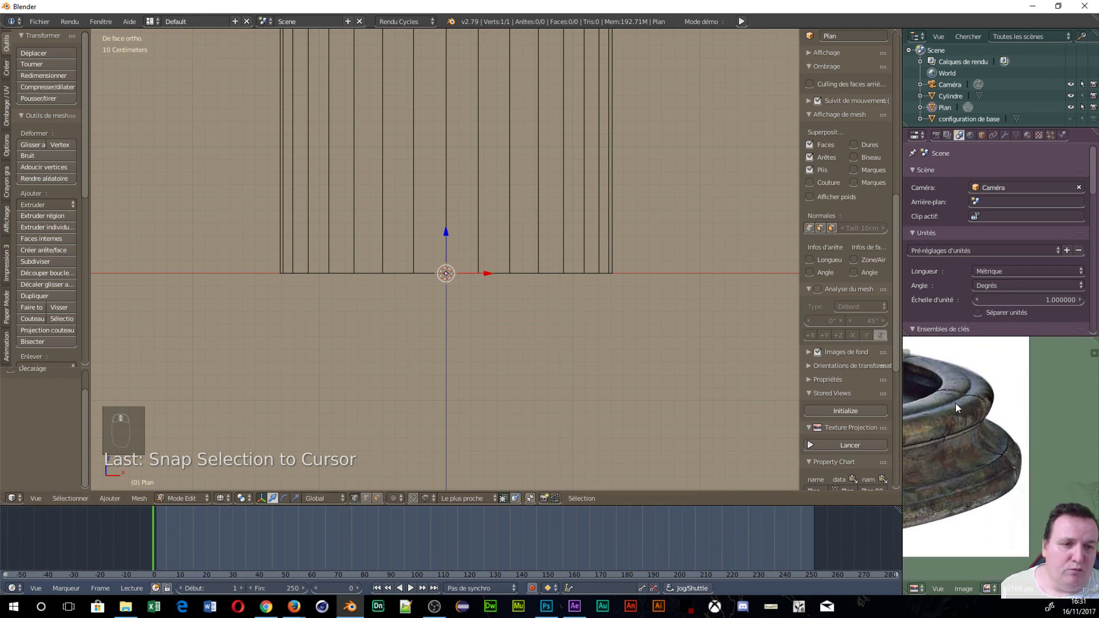
{"action": "scroll", "coordinate": [967, 415], "scroll_direction": "up", "scroll_amount": 2}
{"action": "scroll", "coordinate": [970, 417], "scroll_direction": "down", "scroll_amount": 1}
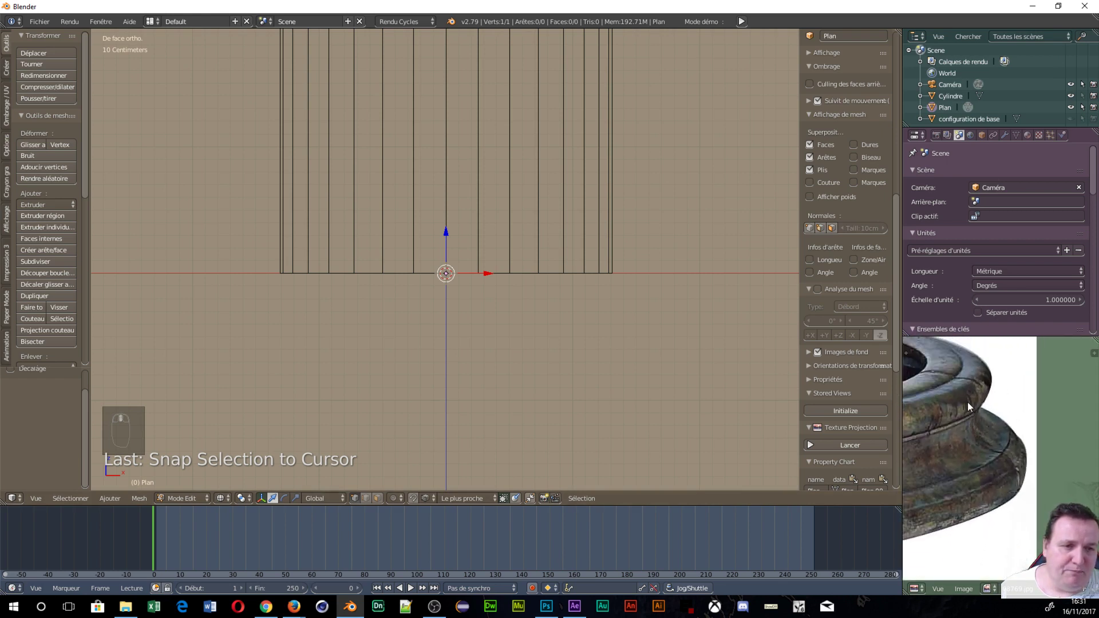
{"action": "middle_click_drag", "start_coordinate": [955, 373], "coordinate": [974, 404]}
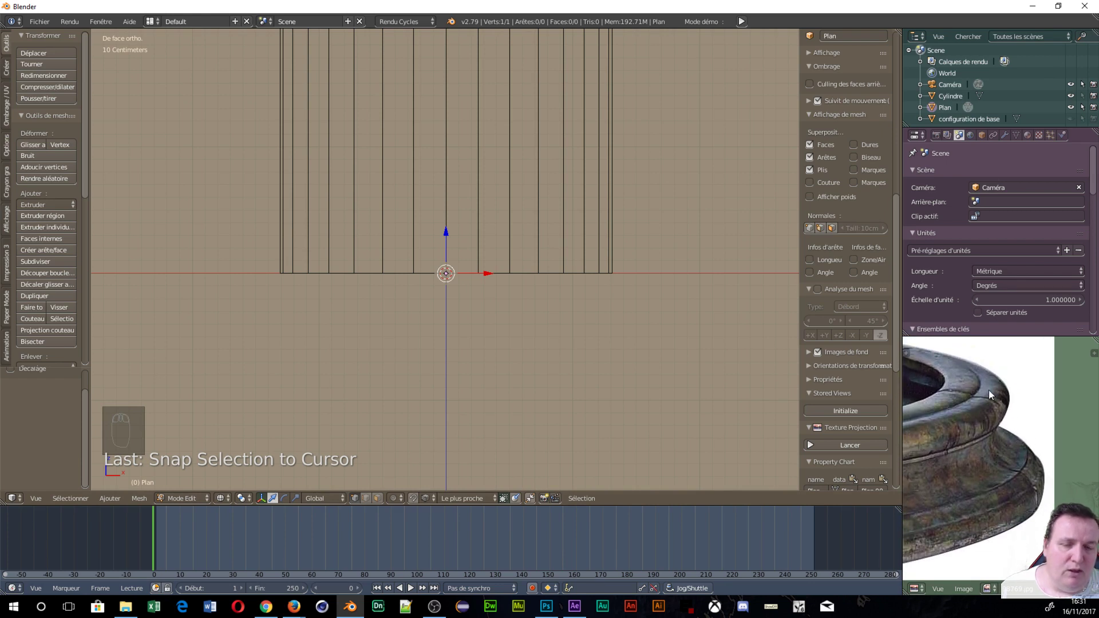
{"action": "scroll", "coordinate": [988, 390], "scroll_direction": "down", "scroll_amount": 2}
{"action": "scroll", "coordinate": [988, 395], "scroll_direction": "down", "scroll_amount": 2}
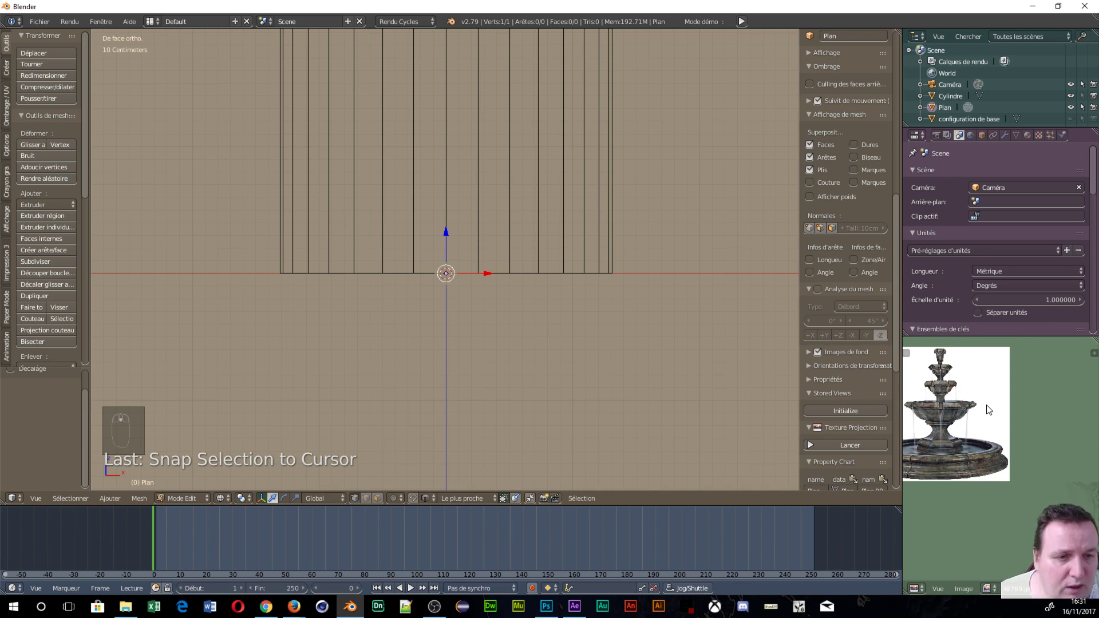
{"action": "scroll", "coordinate": [977, 420], "scroll_direction": "down", "scroll_amount": 1}
{"action": "scroll", "coordinate": [976, 426], "scroll_direction": "up", "scroll_amount": 1}
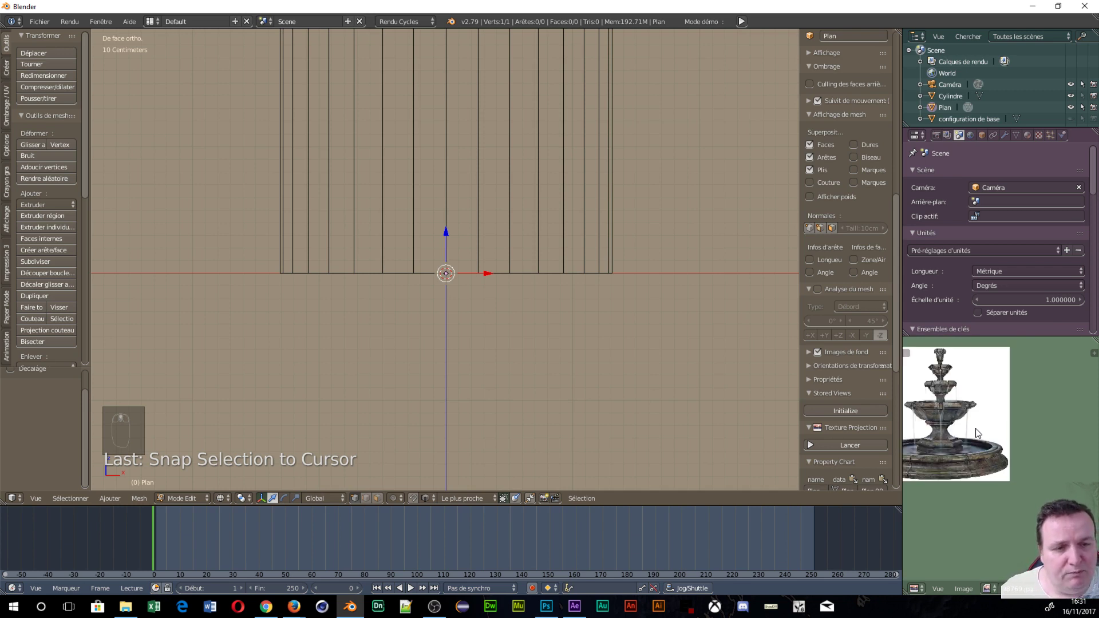
{"action": "scroll", "coordinate": [977, 429], "scroll_direction": "down", "scroll_amount": 1}
{"action": "scroll", "coordinate": [978, 434], "scroll_direction": "up", "scroll_amount": 1}
{"action": "scroll", "coordinate": [978, 434], "scroll_direction": "up", "scroll_amount": 1}
{"action": "scroll", "coordinate": [978, 433], "scroll_direction": "down", "scroll_amount": 2}
{"action": "scroll", "coordinate": [978, 434], "scroll_direction": "up", "scroll_amount": 1}
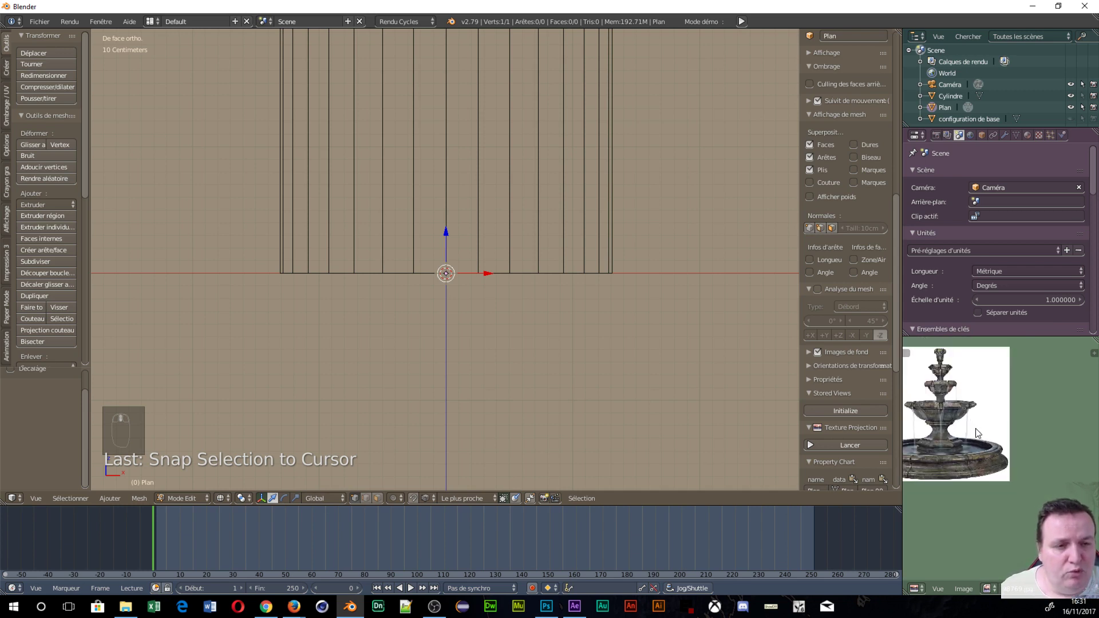
Switch to Photoshop and open the fountain photo 98769.jpg from the Tuto Fontaine folder on the desktop (Bureau)
{"action": "scroll", "coordinate": [978, 434], "scroll_direction": "down", "scroll_amount": 2}
{"action": "scroll", "coordinate": [978, 434], "scroll_direction": "up", "scroll_amount": 3}
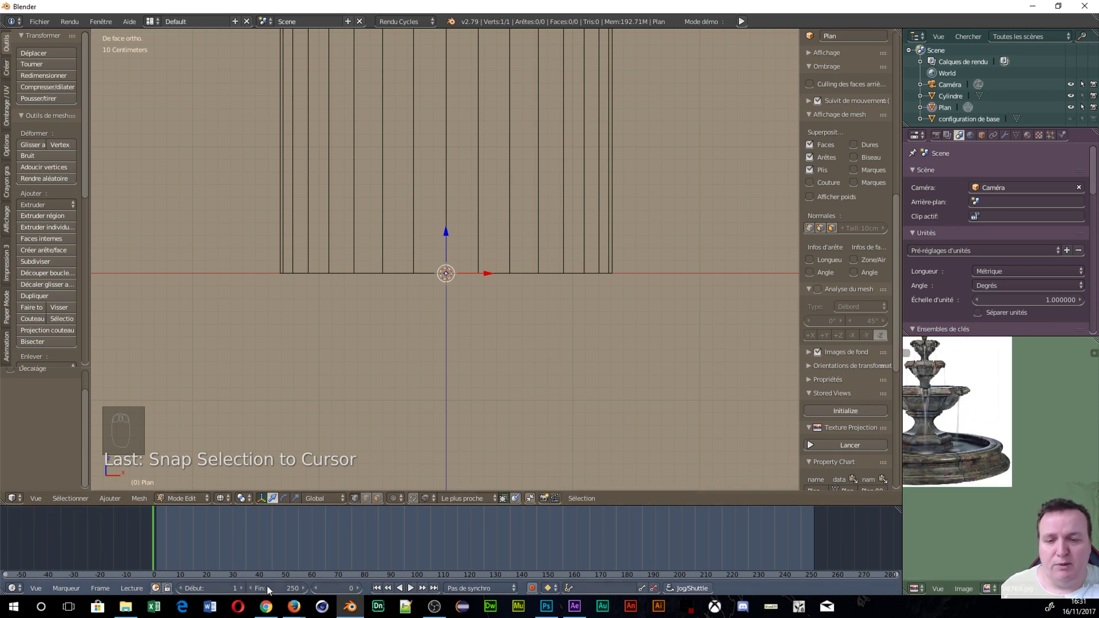
{"action": "left_click", "coordinate": [545, 606]}
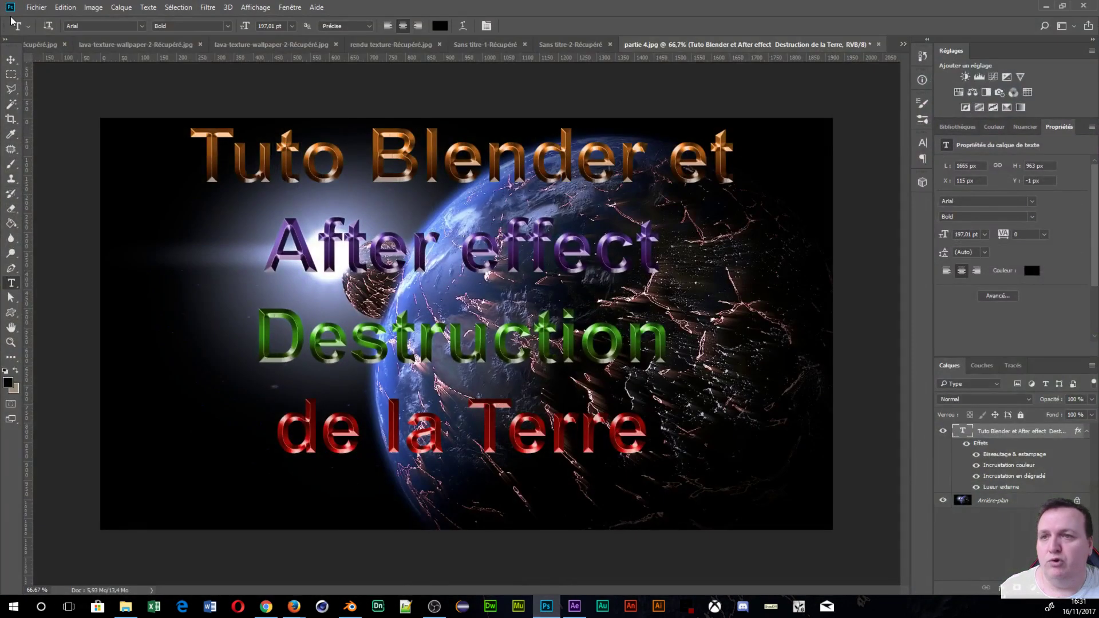
{"action": "left_click", "coordinate": [35, 7]}
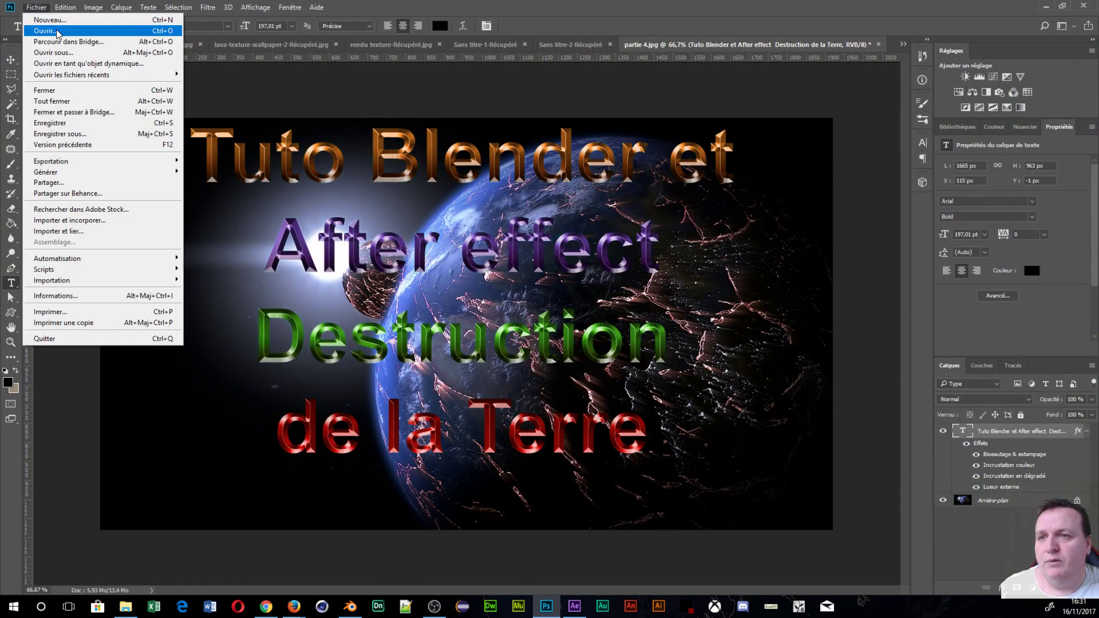
{"action": "left_click", "coordinate": [57, 31]}
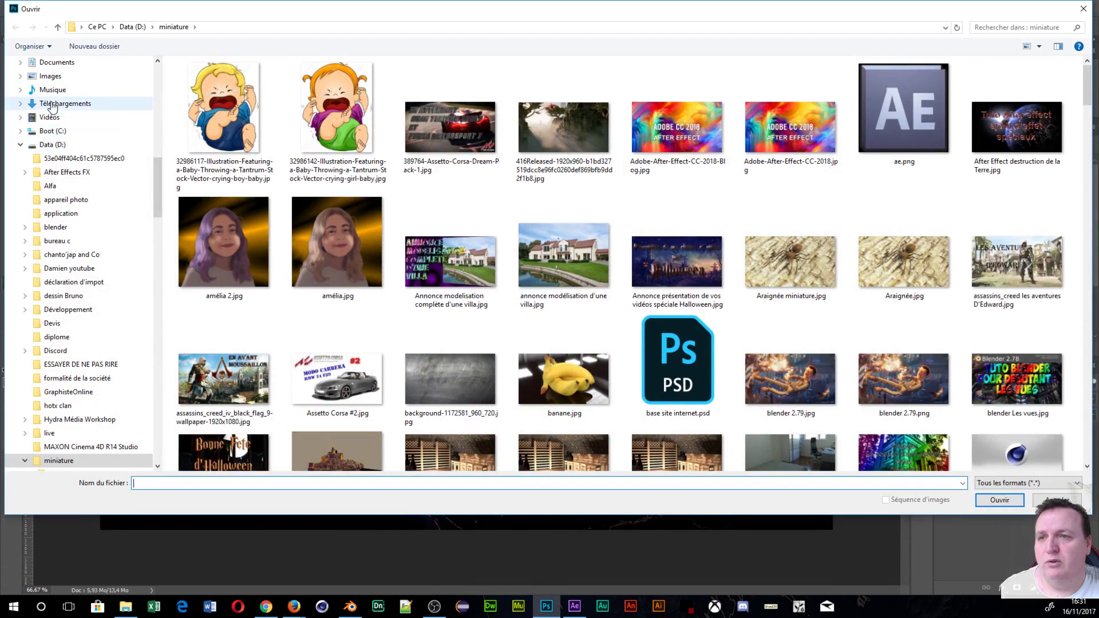
{"action": "scroll", "coordinate": [52, 106], "scroll_direction": "up", "scroll_amount": 2}
{"action": "left_click", "coordinate": [50, 105]}
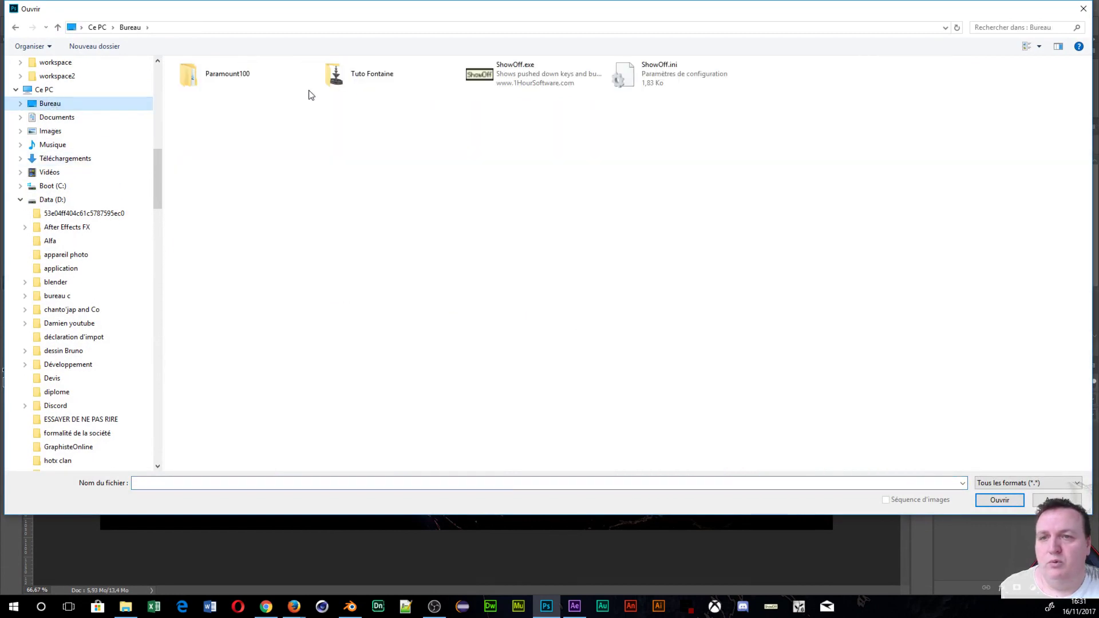
{"action": "double_click", "coordinate": [400, 76]}
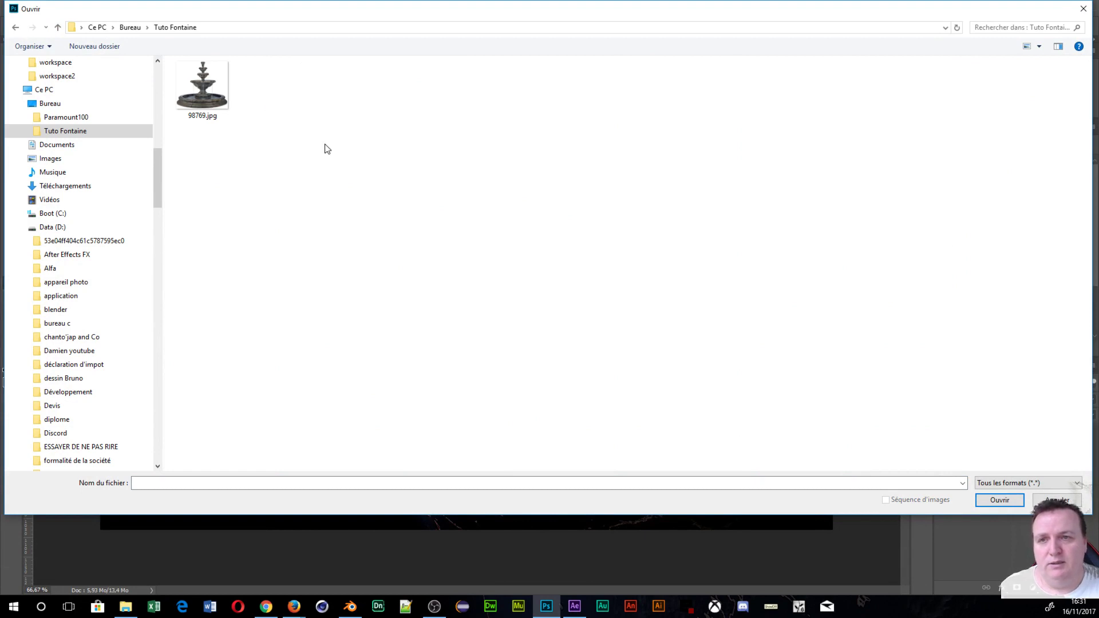
{"action": "left_click", "coordinate": [228, 90]}
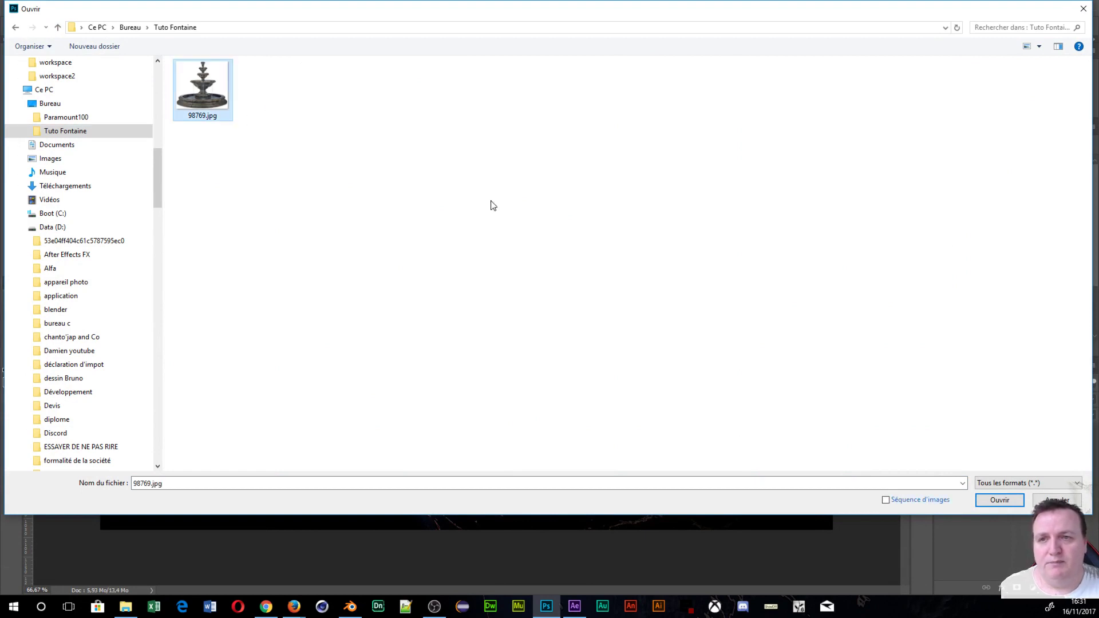
{"action": "left_click", "coordinate": [997, 500]}
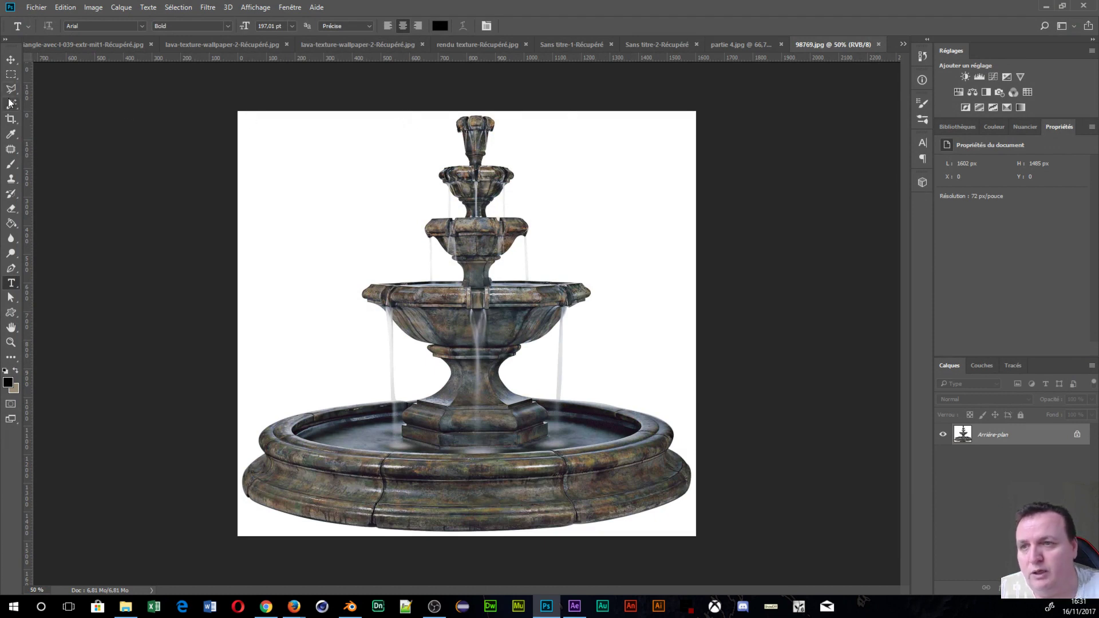
Crop the photo's upper and lower white margins close to the fountain's top and base, down to a height of about 1456 px
{"action": "left_click", "coordinate": [11, 118]}
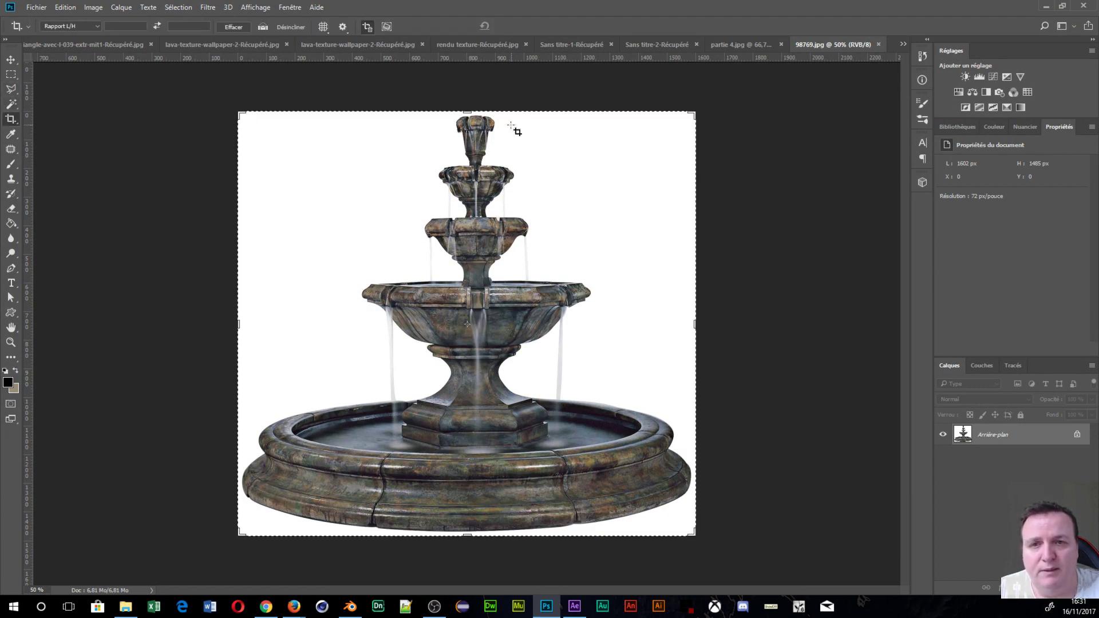
{"action": "mouse_move", "coordinate": [468, 113]}
{"action": "left_mouse_down"}
{"action": "mouse_move", "coordinate": [448, 116]}
{"action": "mouse_move", "coordinate": [457, 113]}
{"action": "left_mouse_up"}
{"action": "scroll", "coordinate": [491, 140], "scroll_direction": "up", "scroll_amount": 5, "text": "alt"}
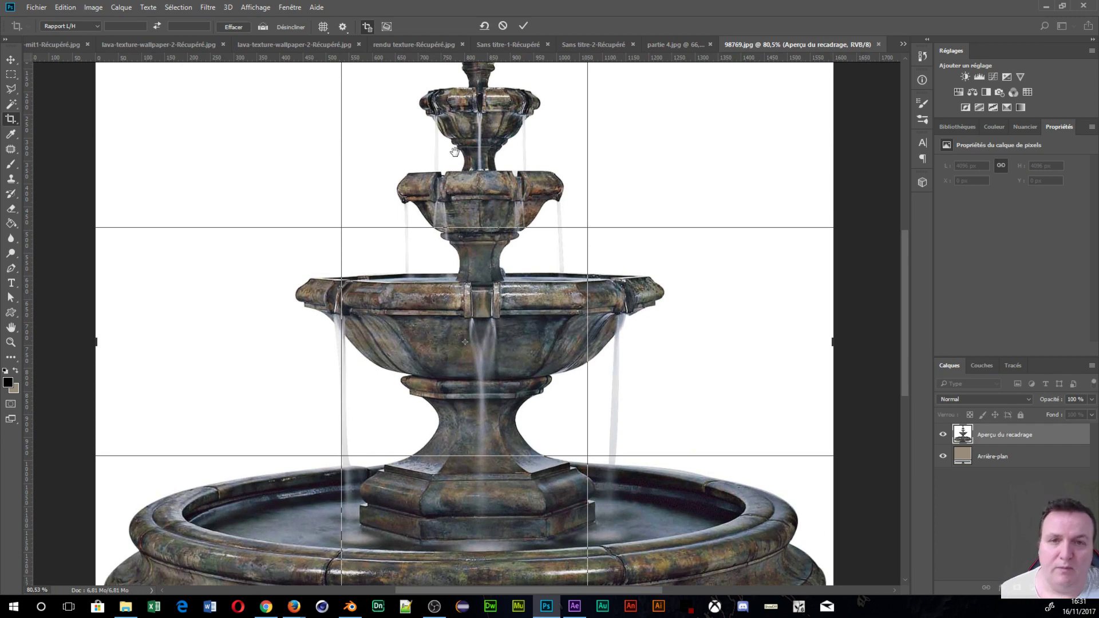
{"action": "left_click_drag", "start_coordinate": [453, 152], "coordinate": [468, 329]}
{"action": "scroll", "coordinate": [491, 273], "scroll_direction": "up", "scroll_amount": 5, "text": "alt"}
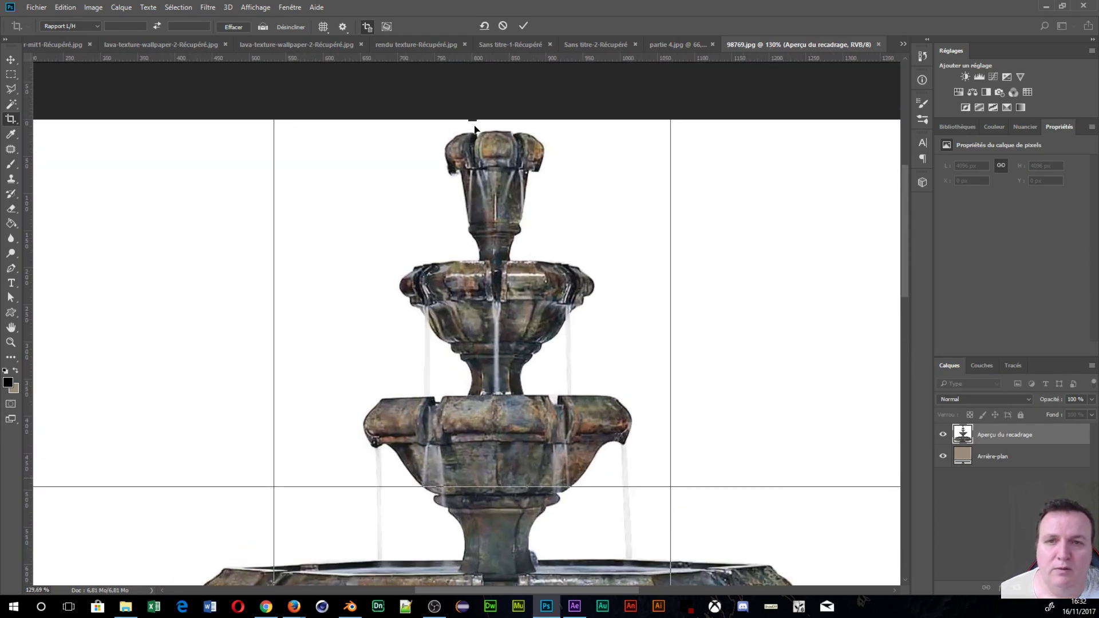
{"action": "left_click_drag", "start_coordinate": [472, 122], "coordinate": [472, 128]}
{"action": "scroll", "coordinate": [544, 177], "scroll_direction": "down", "scroll_amount": 5, "text": "alt"}
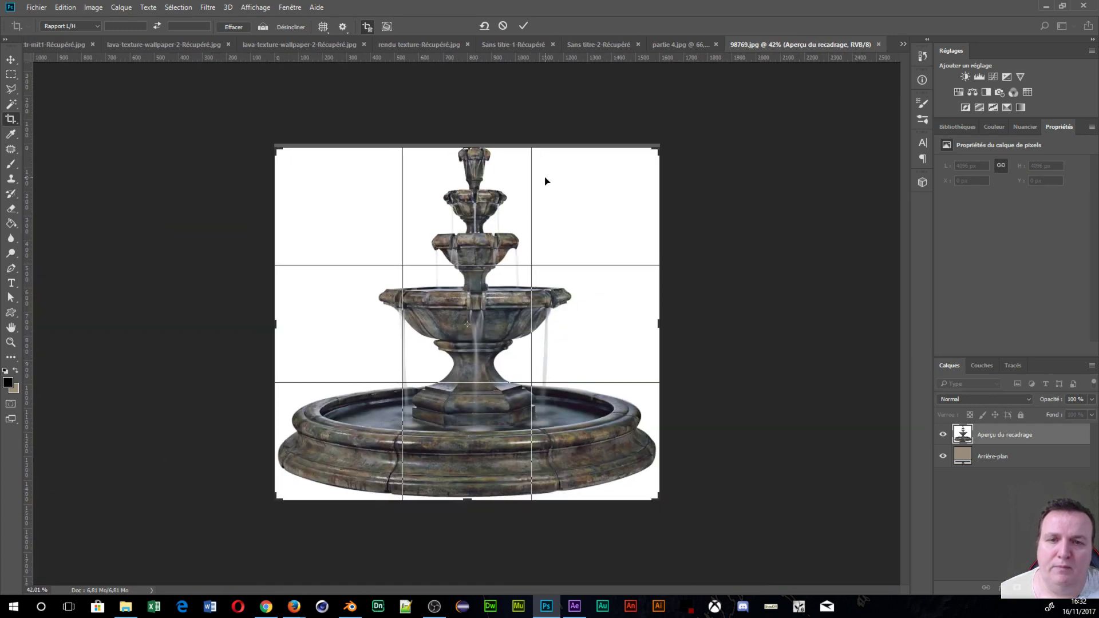
{"action": "scroll", "coordinate": [466, 501], "scroll_direction": "up", "scroll_amount": 4, "text": "alt"}
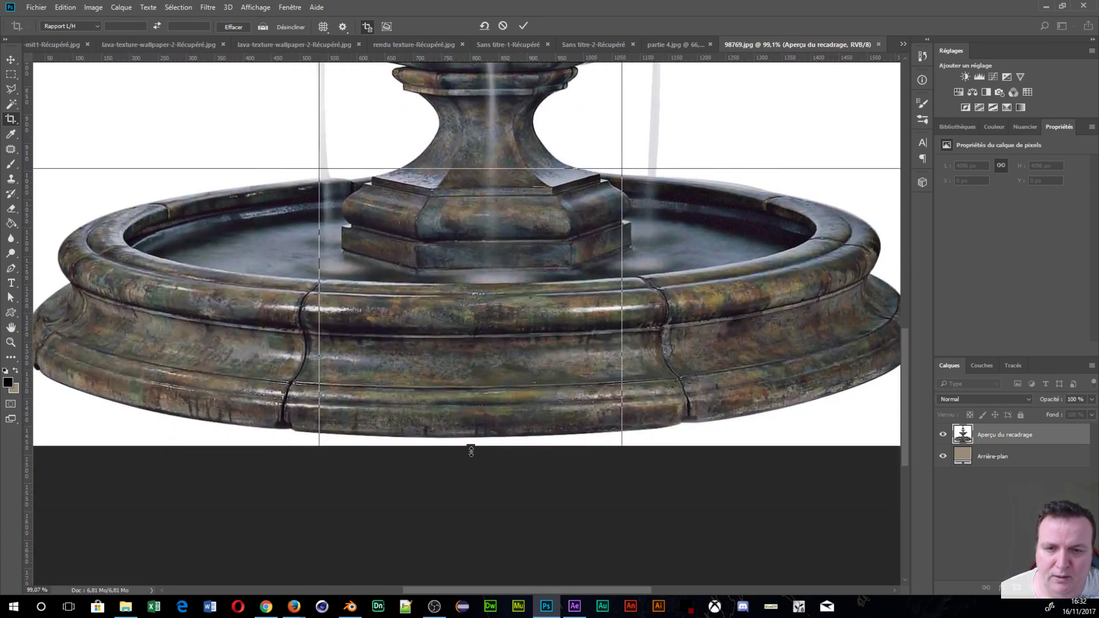
{"action": "left_click_drag", "start_coordinate": [470, 448], "coordinate": [470, 444]}
{"action": "key", "text": "Return"}
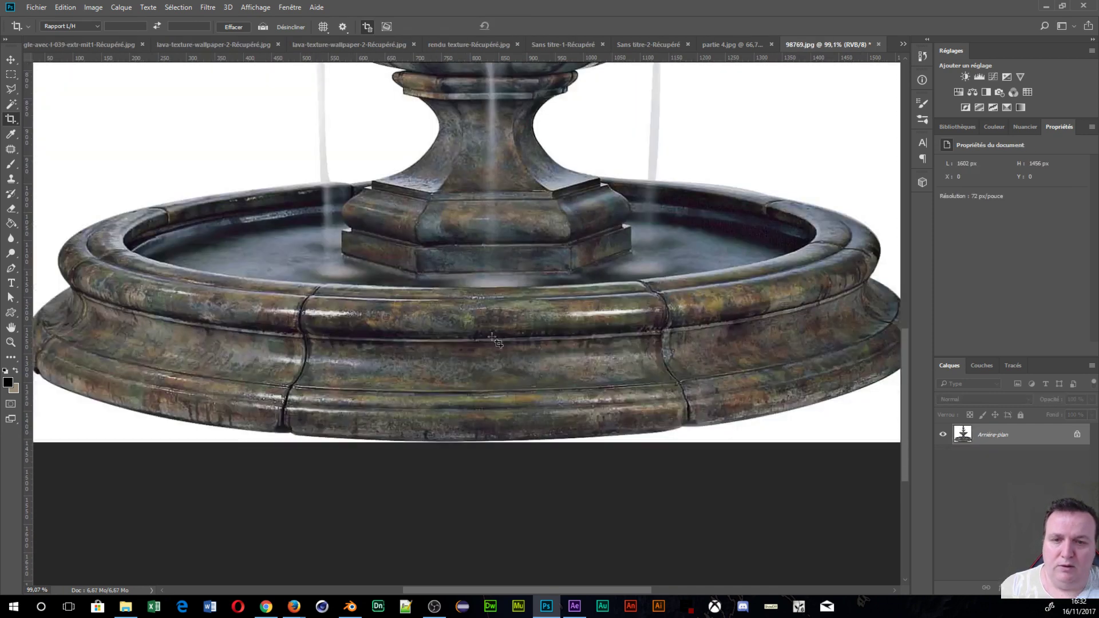
Crop the photo's side margins to the basin's outer edges and cut off the lower basin's foot, leaving about 1562 × 1299 px
{"action": "scroll", "coordinate": [491, 336], "scroll_direction": "down", "scroll_amount": 3, "text": "alt"}
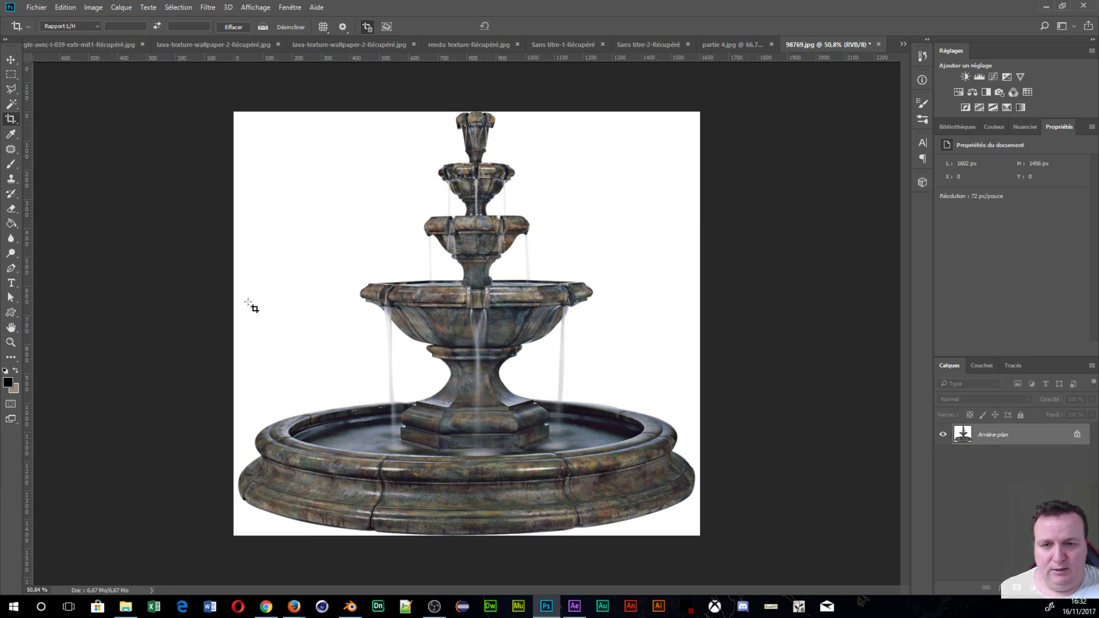
{"action": "left_click", "coordinate": [344, 267]}
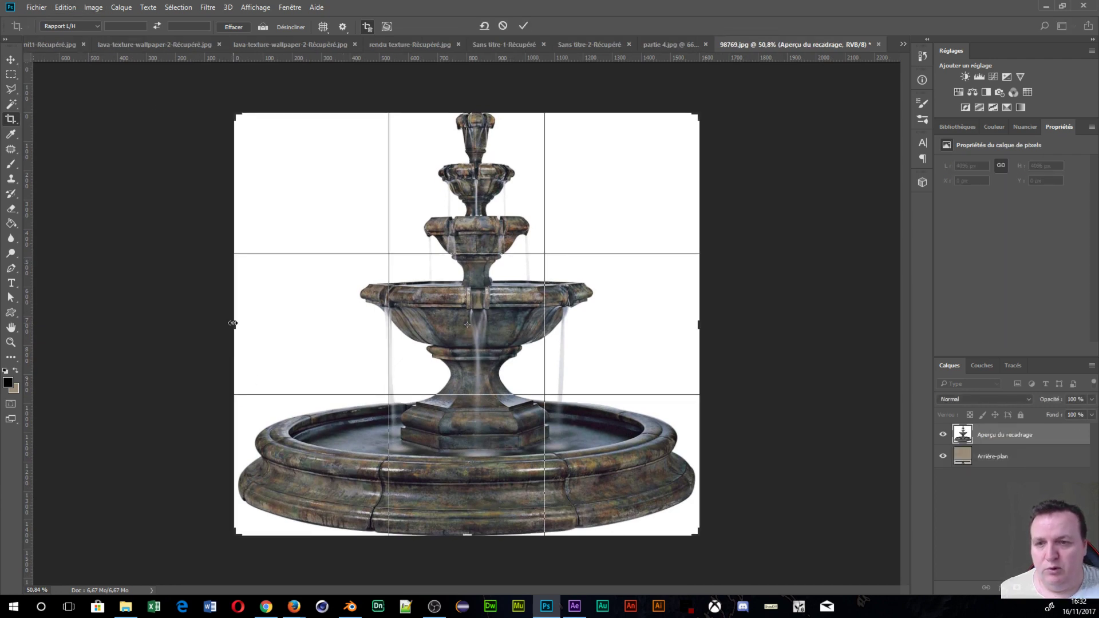
{"action": "left_click_drag", "start_coordinate": [232, 323], "coordinate": [237, 325]}
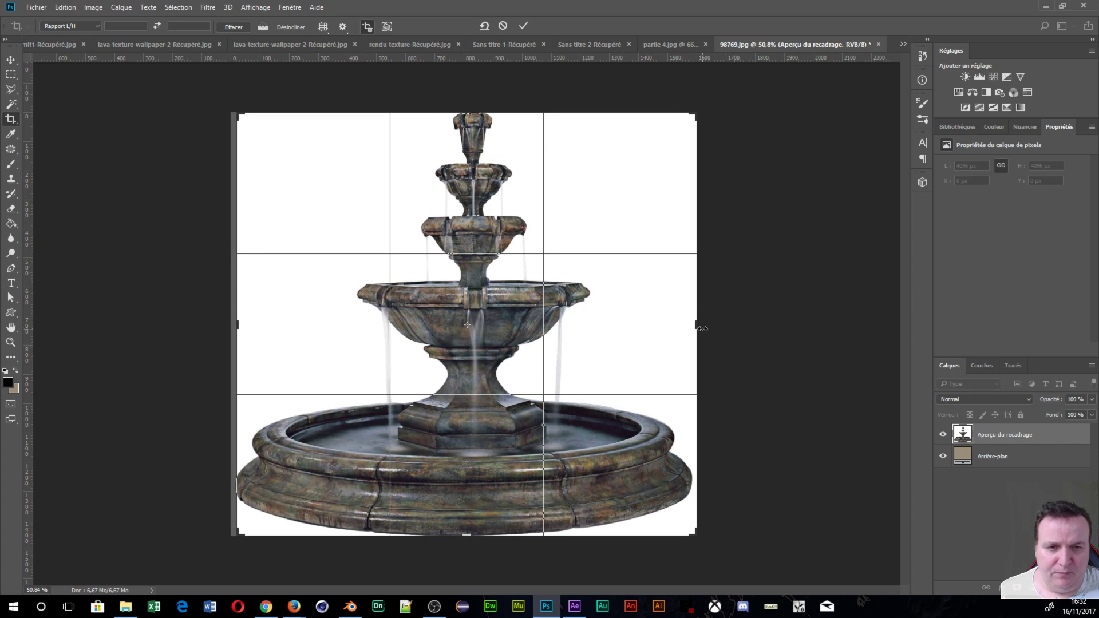
{"action": "left_click_drag", "start_coordinate": [700, 325], "coordinate": [693, 328]}
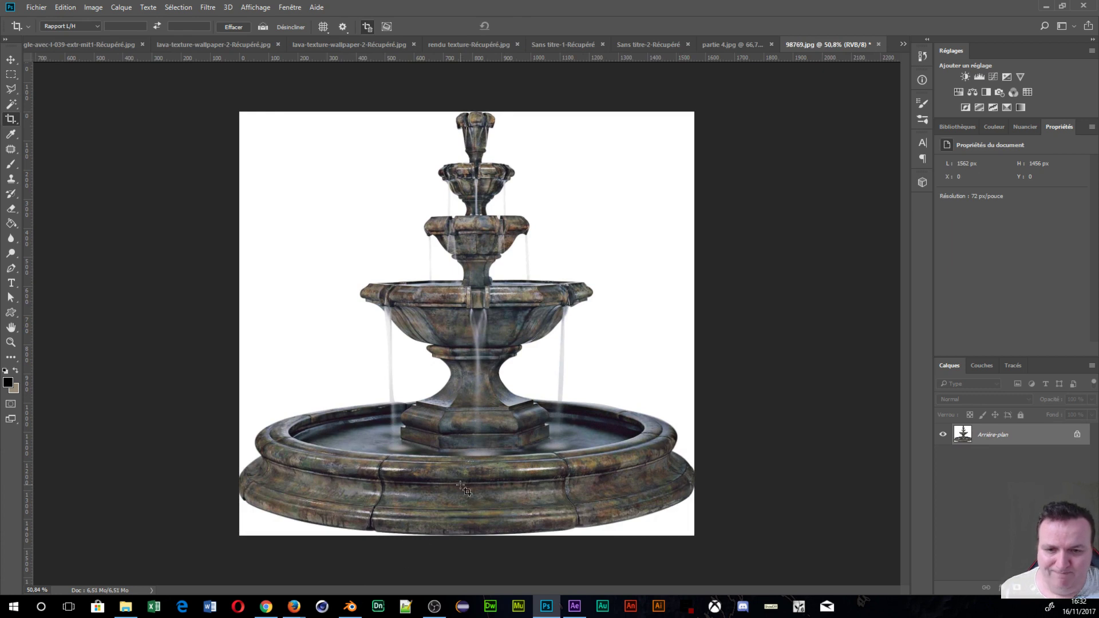
{"action": "left_click_drag", "start_coordinate": [464, 534], "coordinate": [457, 516]}
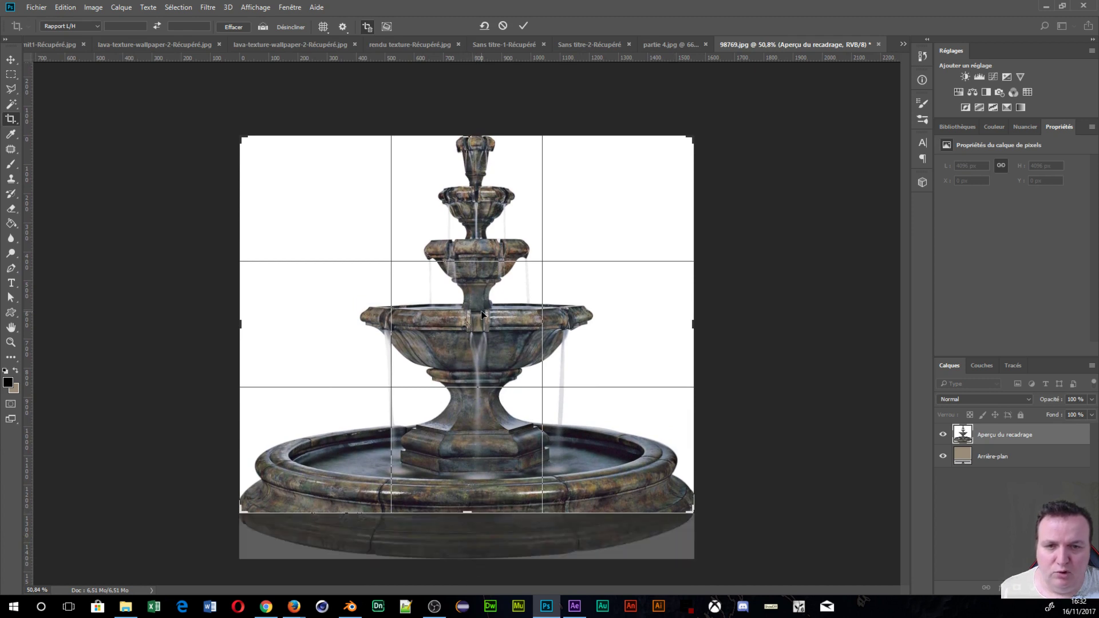
{"action": "key", "text": "Return"}
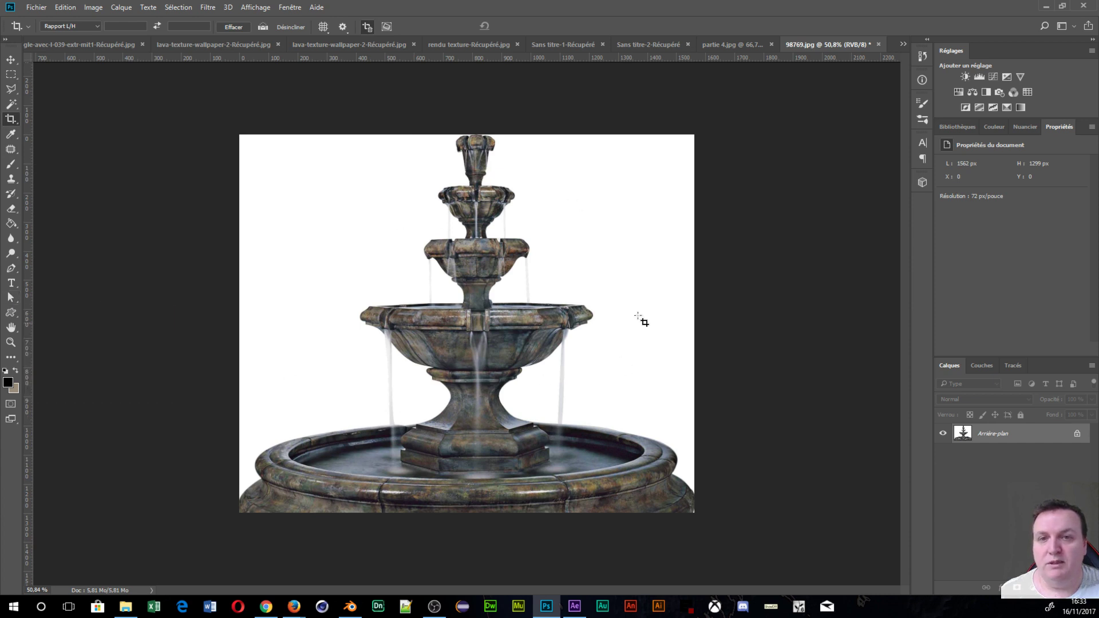
Resize the image in inches (Pouces), entering 103 for the width and 79 for the height with the proportions linked
{"action": "left_click", "coordinate": [91, 8]}
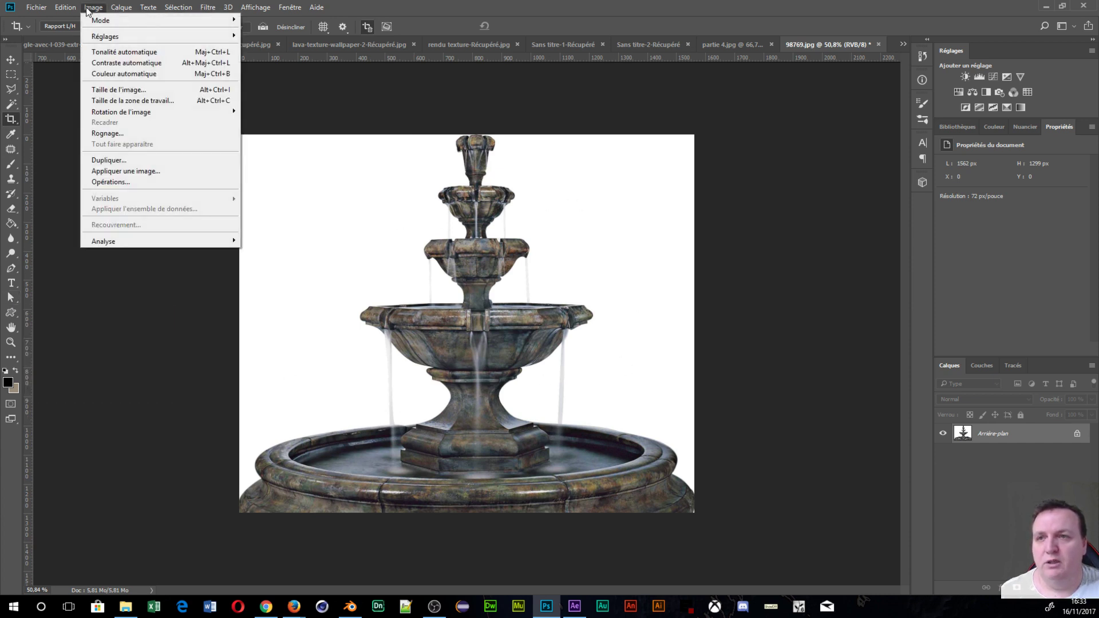
{"action": "left_click", "coordinate": [113, 90]}
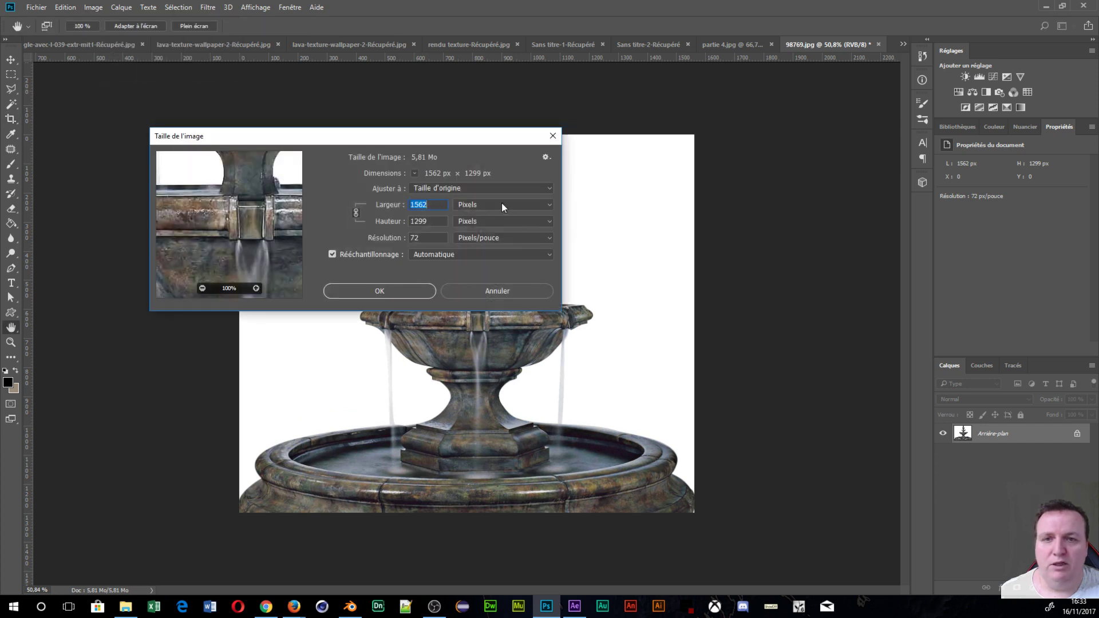
{"action": "left_click", "coordinate": [501, 204]}
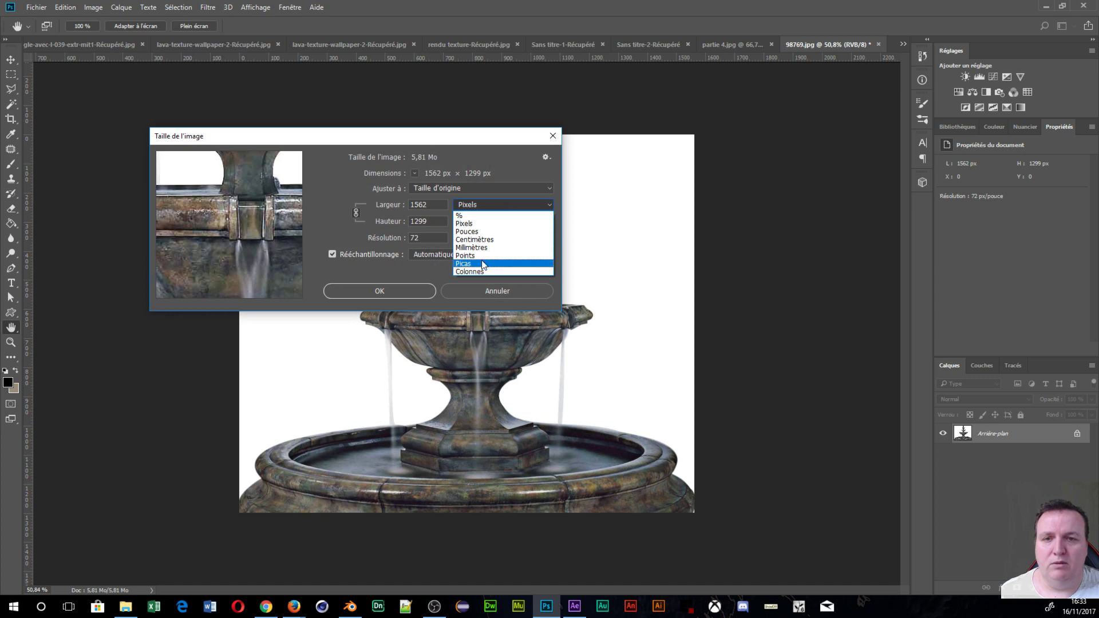
{"action": "left_click", "coordinate": [473, 232]}
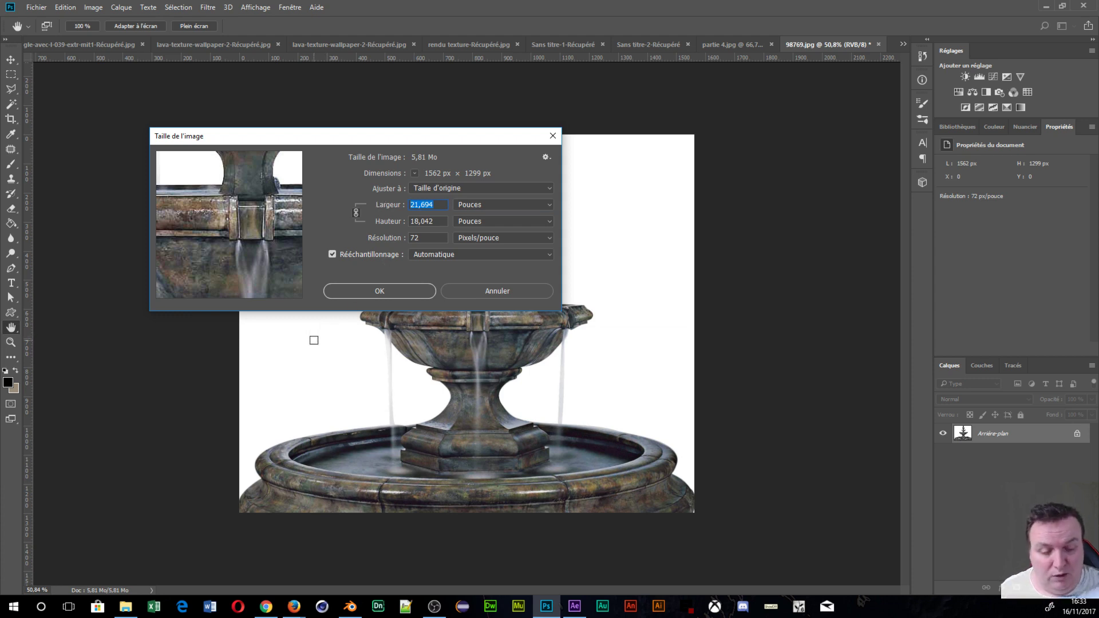
{"action": "type", "text": "103"}
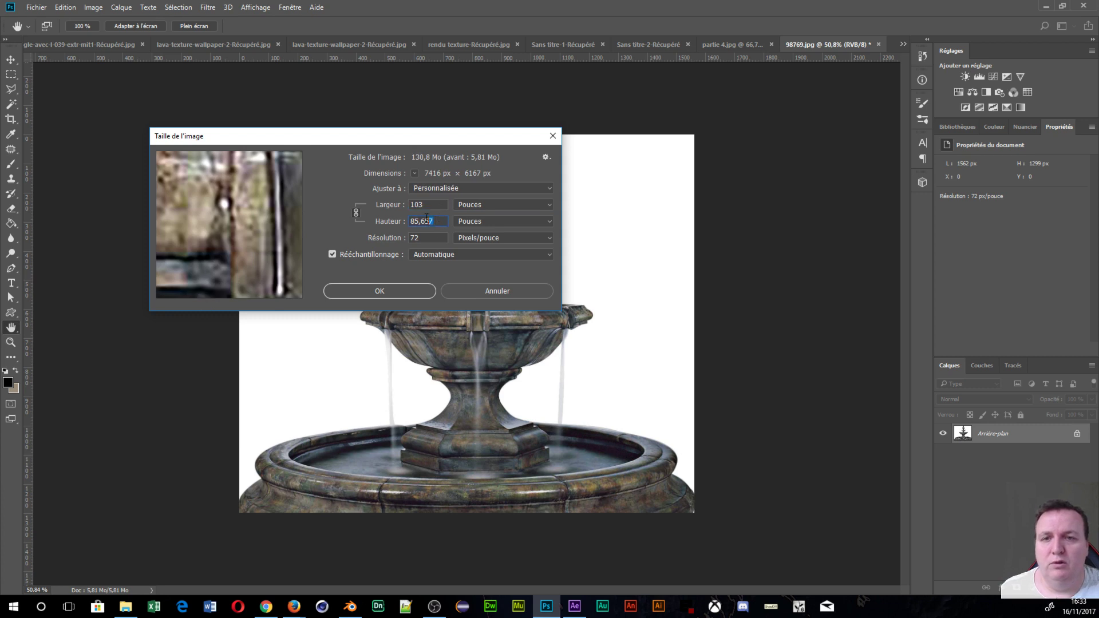
{"action": "key", "text": "Return"}
{"action": "key", "text": "c"}
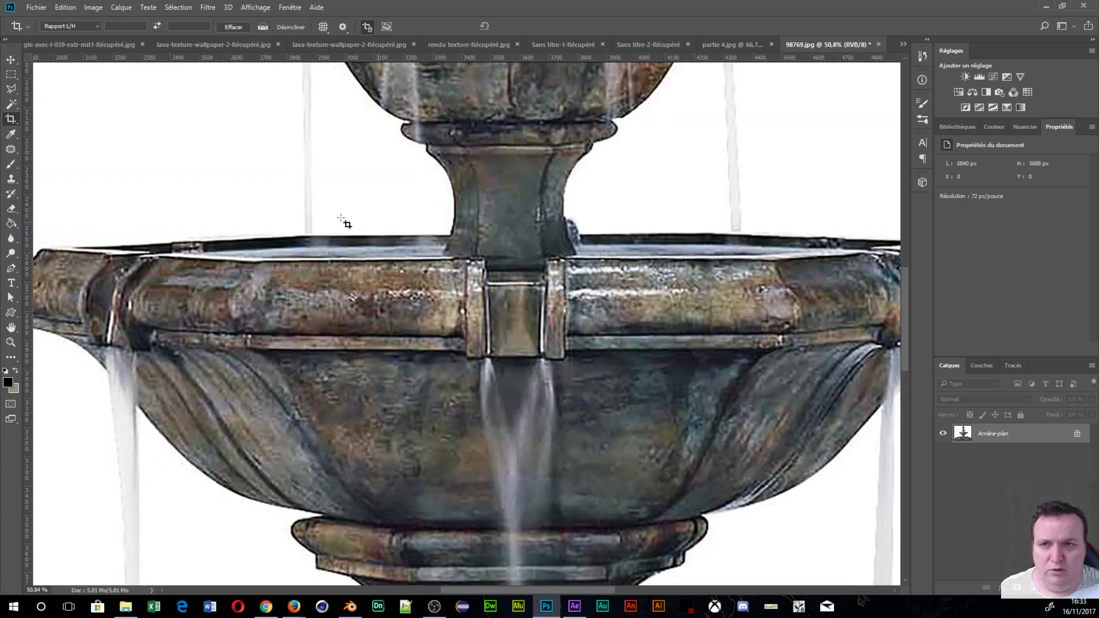
Resize the image to 103 inches wide and 79.5 inches high with the width and height unlinked
{"action": "left_click", "coordinate": [96, 8]}
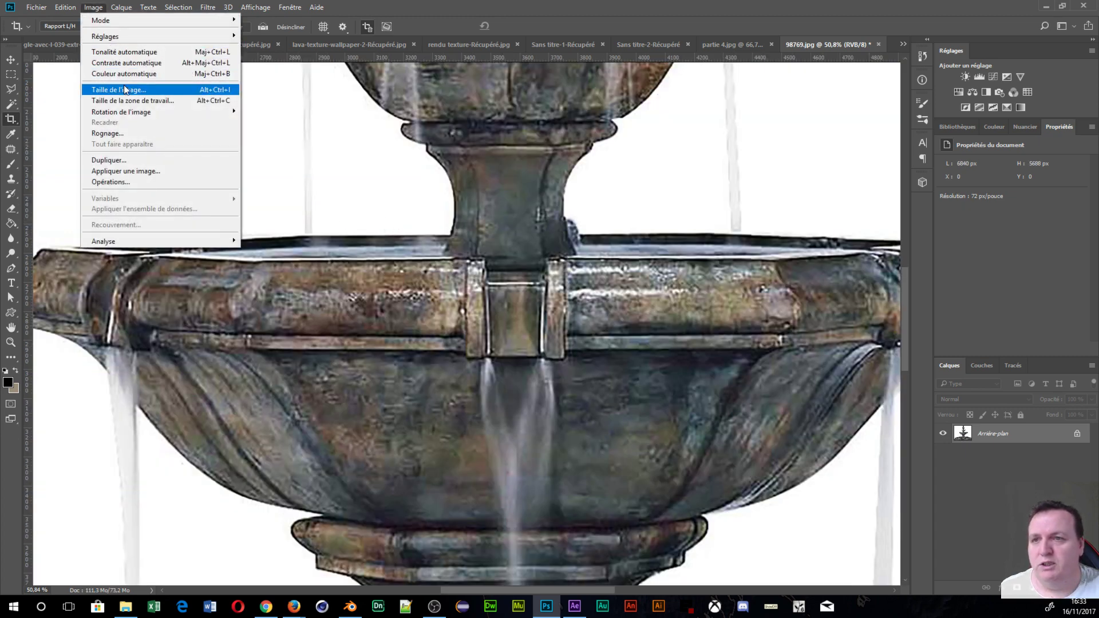
{"action": "left_click", "coordinate": [124, 89]}
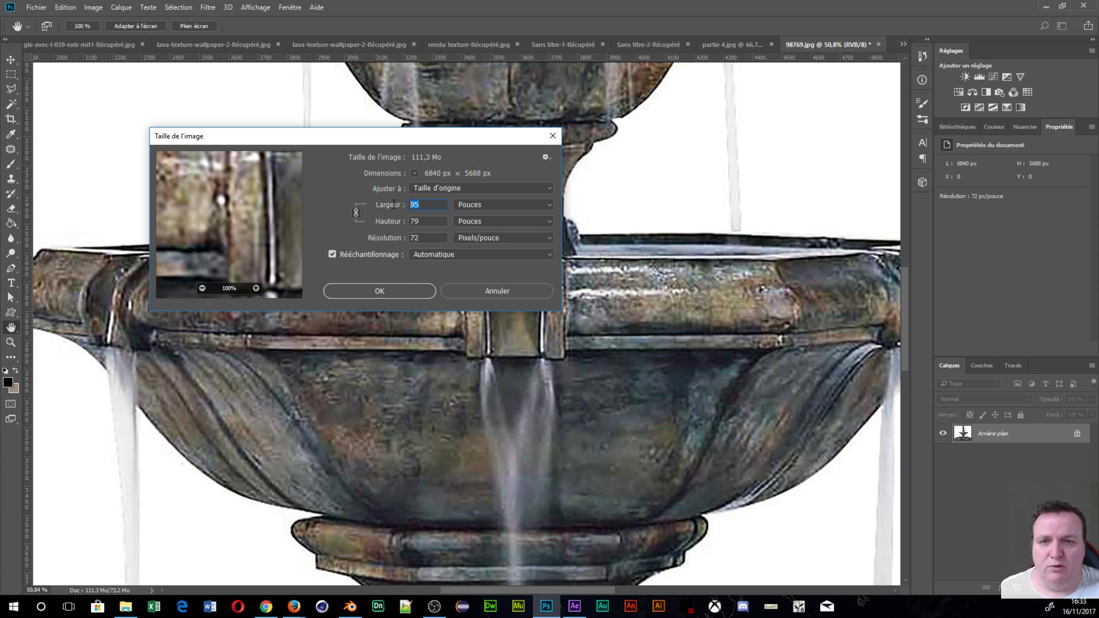
{"action": "type", "text": "3"}
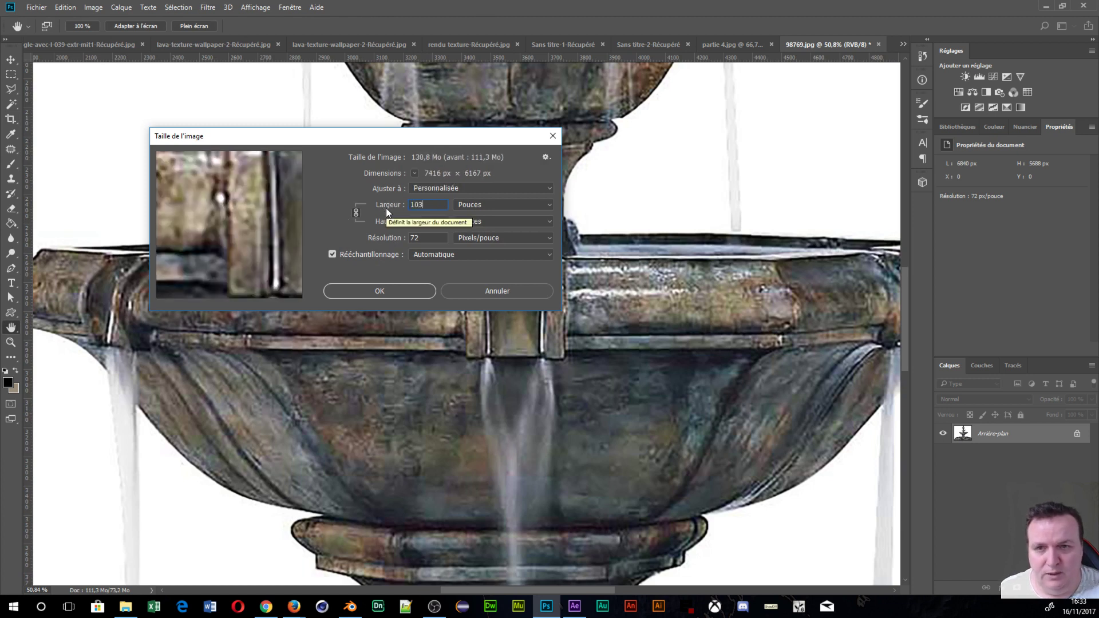
{"action": "left_click", "coordinate": [356, 213]}
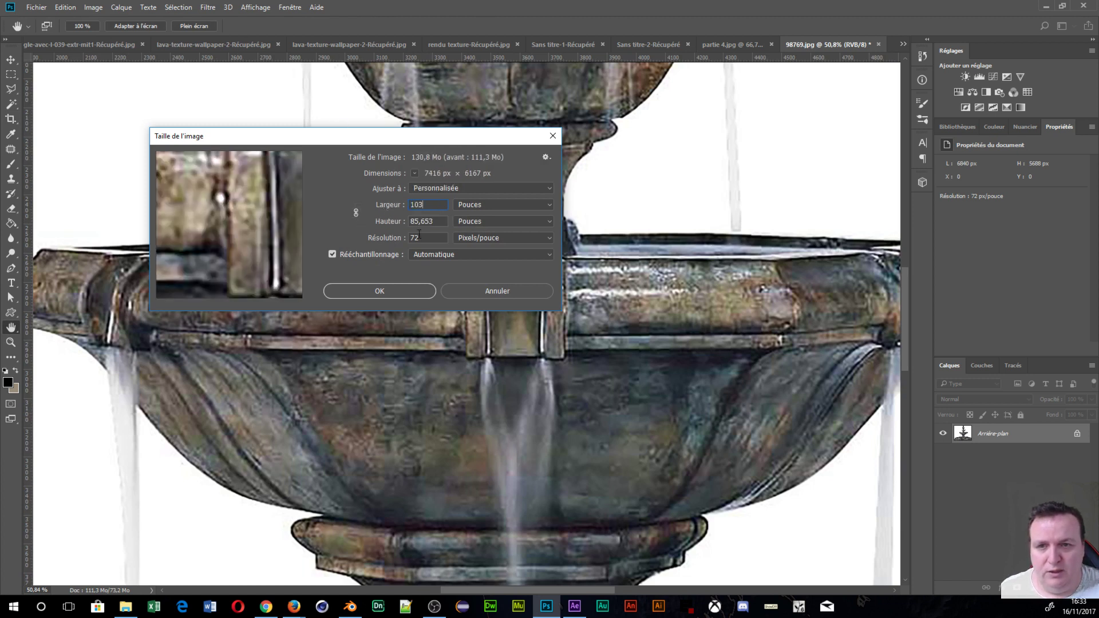
{"action": "type", "text": "795"}
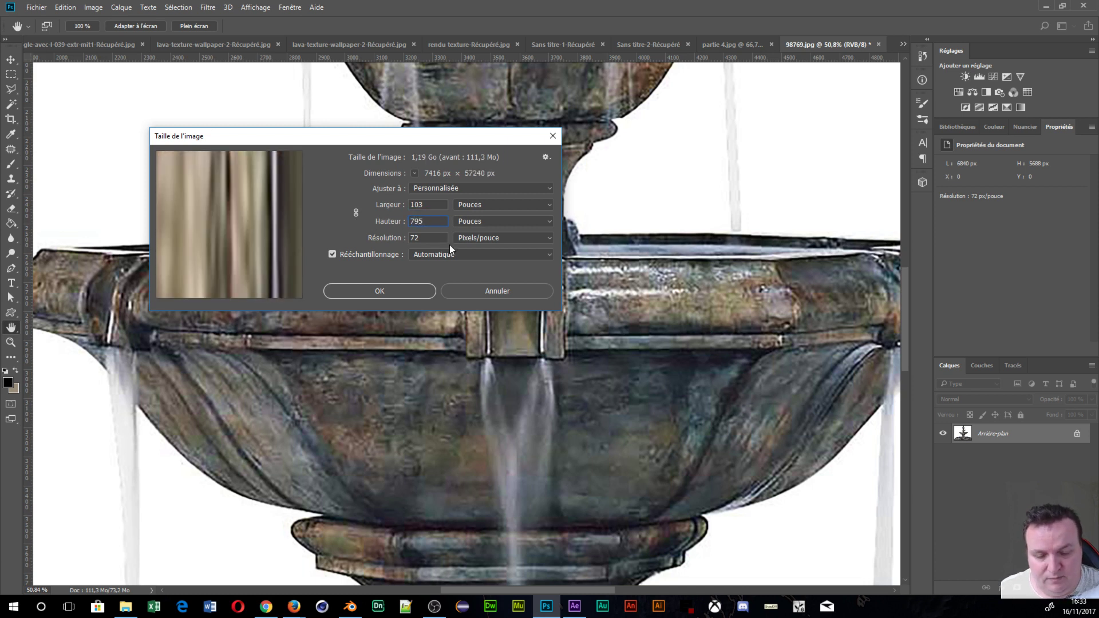
{"action": "key", "text": "BackSpace"}
{"action": "type", "text": ","}
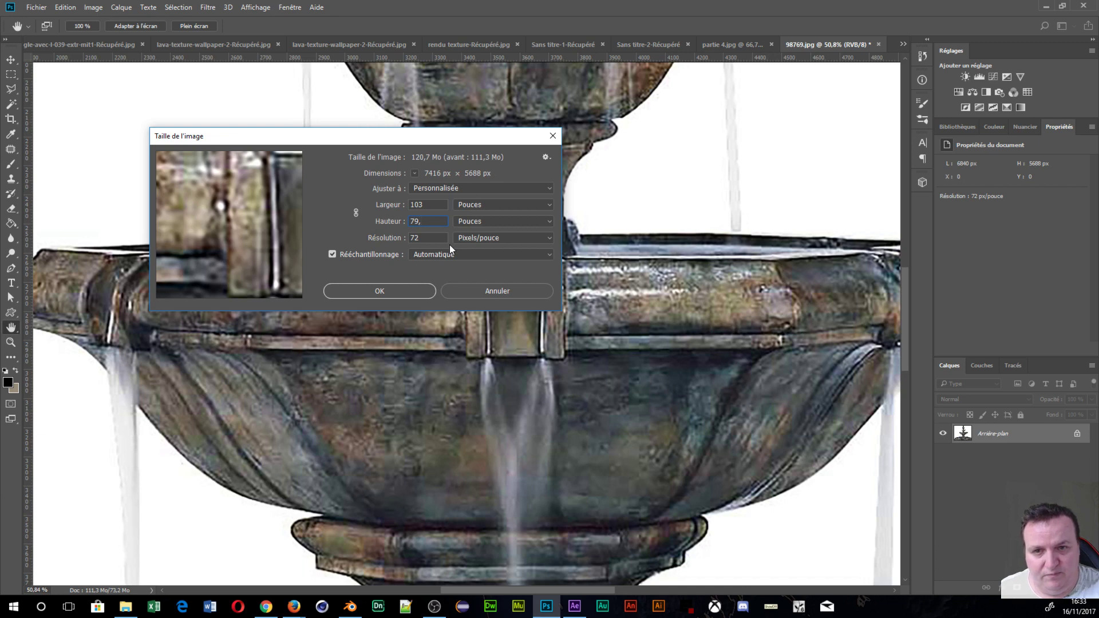
{"action": "type", "text": "5"}
{"action": "key", "text": "Return"}
{"action": "key", "text": "c"}
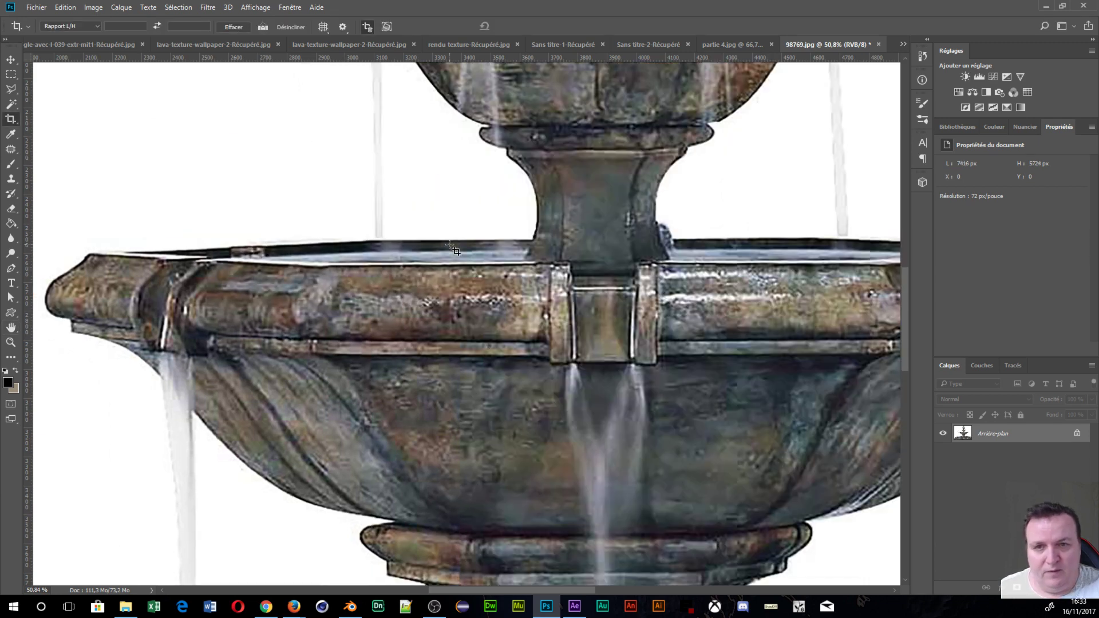
{"action": "scroll", "coordinate": [466, 201], "scroll_direction": "down", "scroll_amount": 5, "text": "alt"}
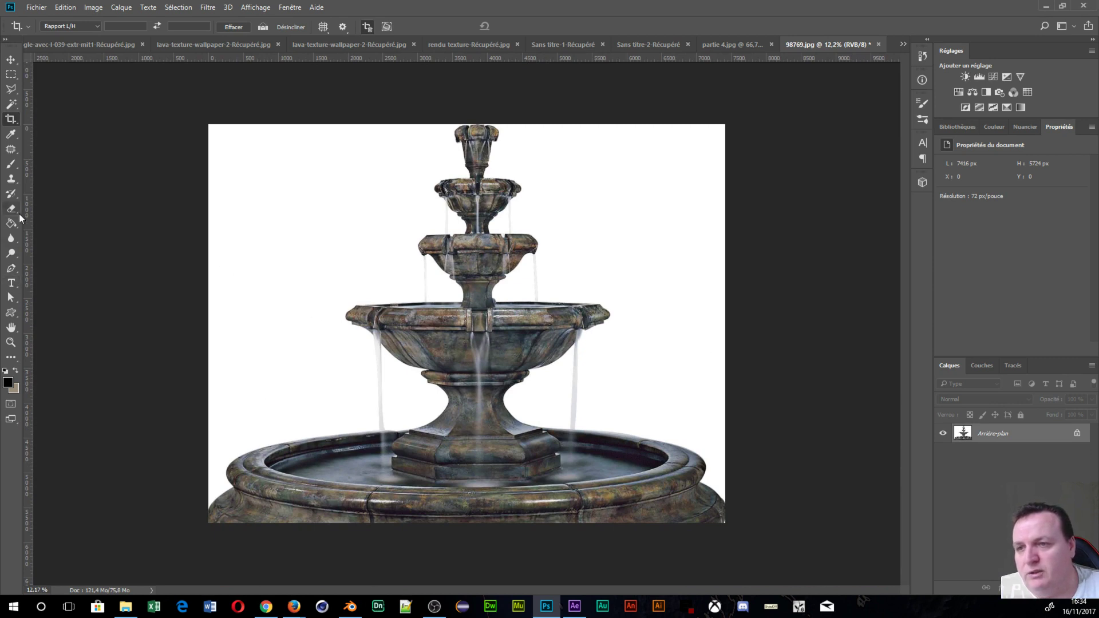
{"action": "left_click", "coordinate": [11, 269]}
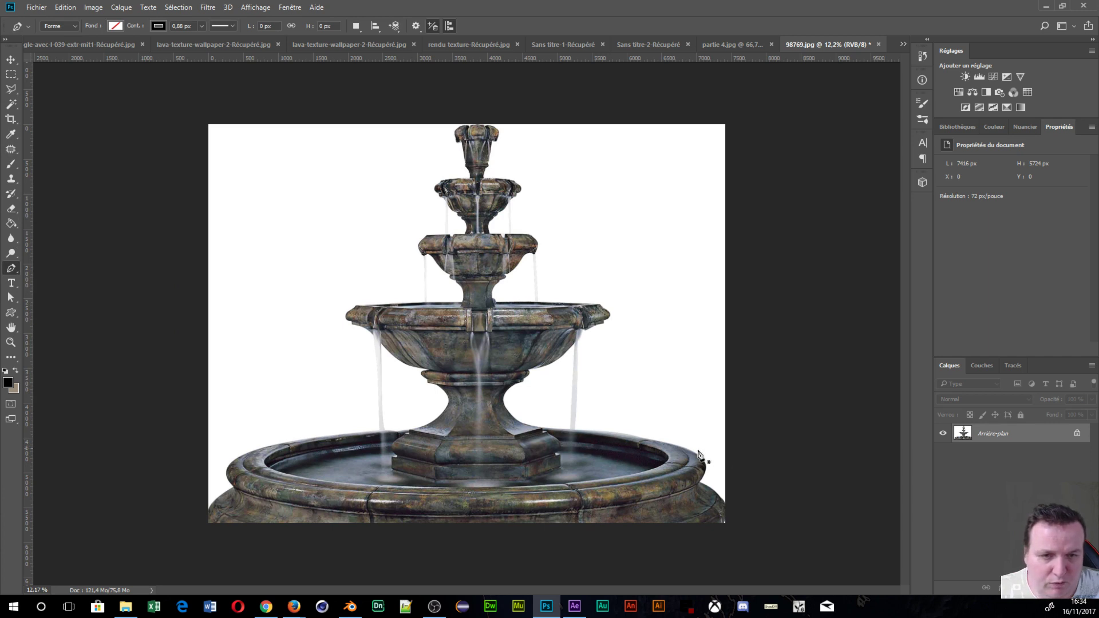
{"action": "left_click", "coordinate": [597, 304]}
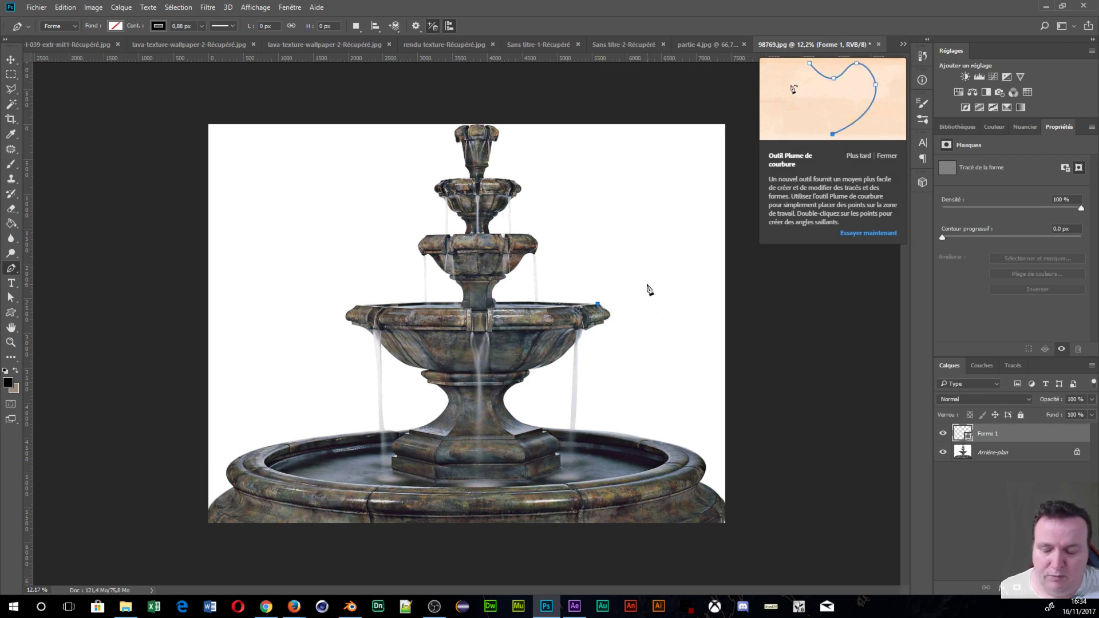
{"action": "key", "text": "ctrl+z"}
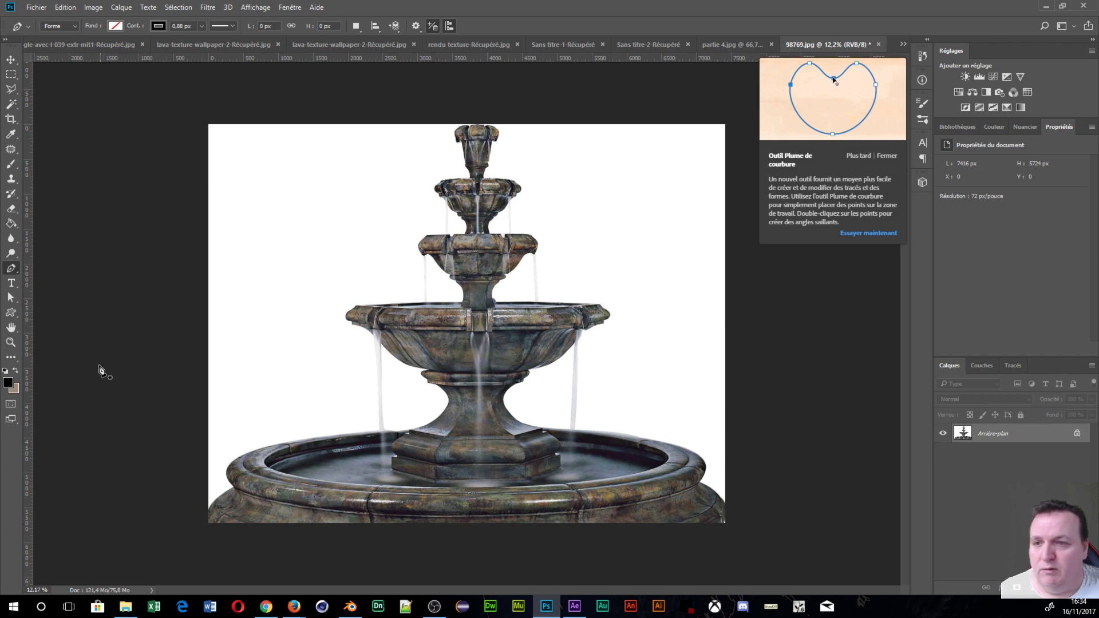
Draw a 1 px thick horizontal line about 2119 px long from the large middle basin's rim past the image's right edge
{"action": "left_click", "coordinate": [10, 313]}
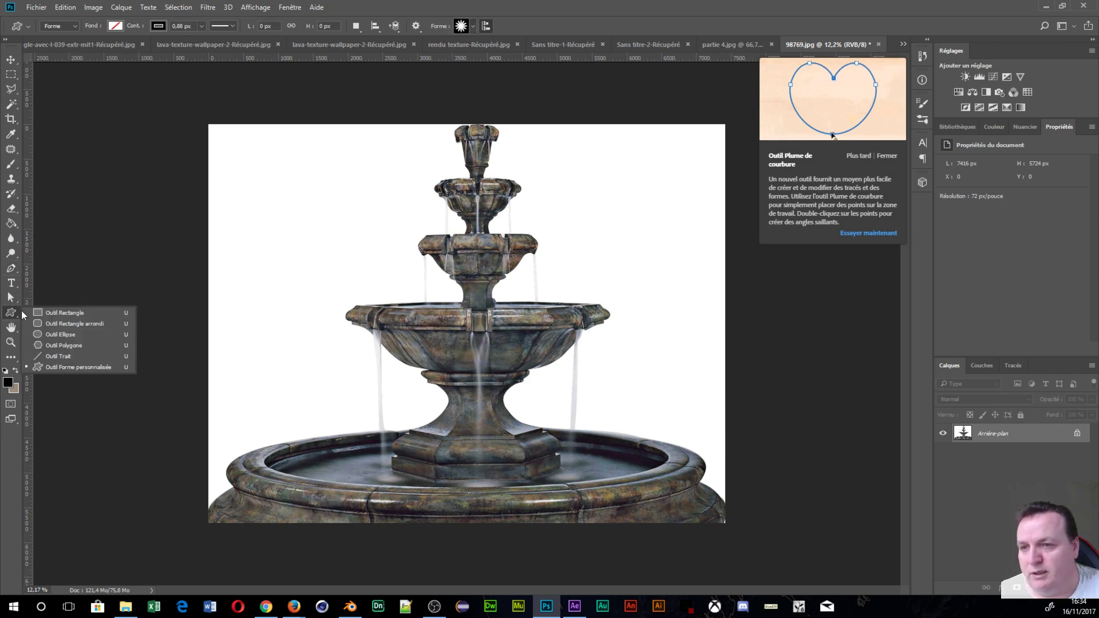
{"action": "left_click", "coordinate": [61, 356]}
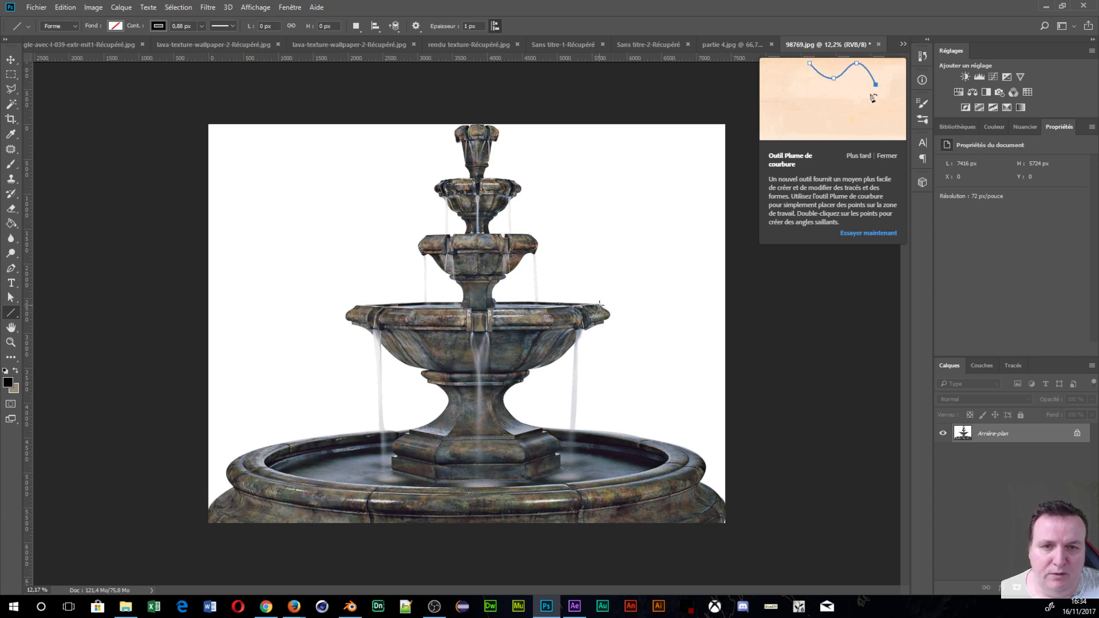
{"action": "left_click_drag", "start_coordinate": [599, 304], "coordinate": [747, 304]}
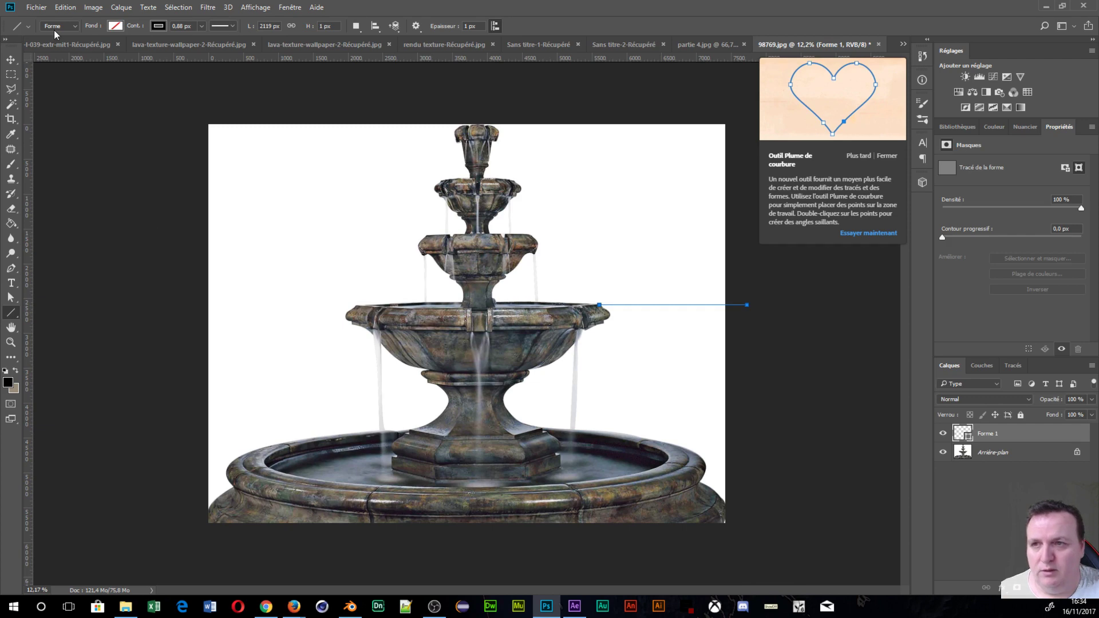
Place two copies of the horizontal line level with the rims of the two smaller upper basins
{"action": "left_click", "coordinate": [10, 59]}
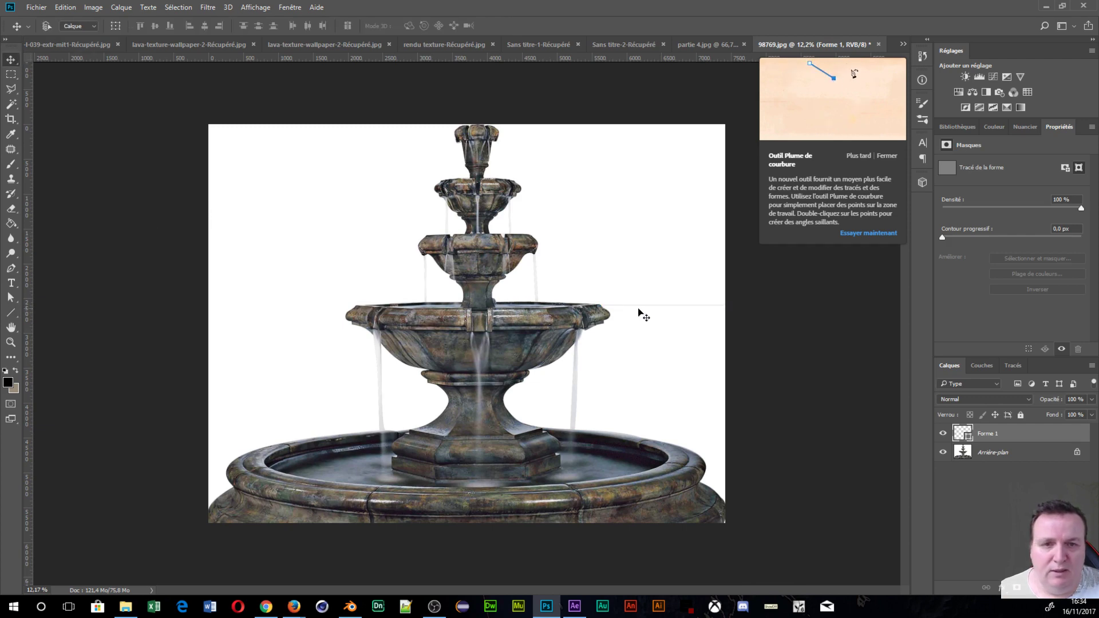
{"action": "scroll", "coordinate": [661, 313], "scroll_direction": "up", "scroll_amount": 8, "text": "alt"}
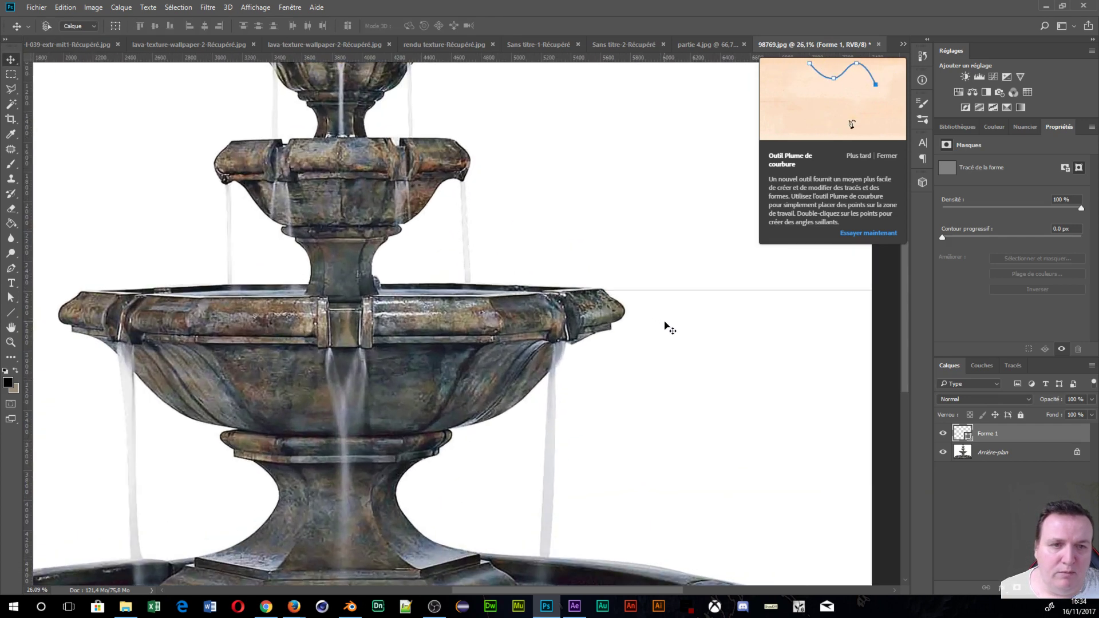
{"action": "scroll", "coordinate": [664, 323], "scroll_direction": "down", "scroll_amount": 5, "text": "alt"}
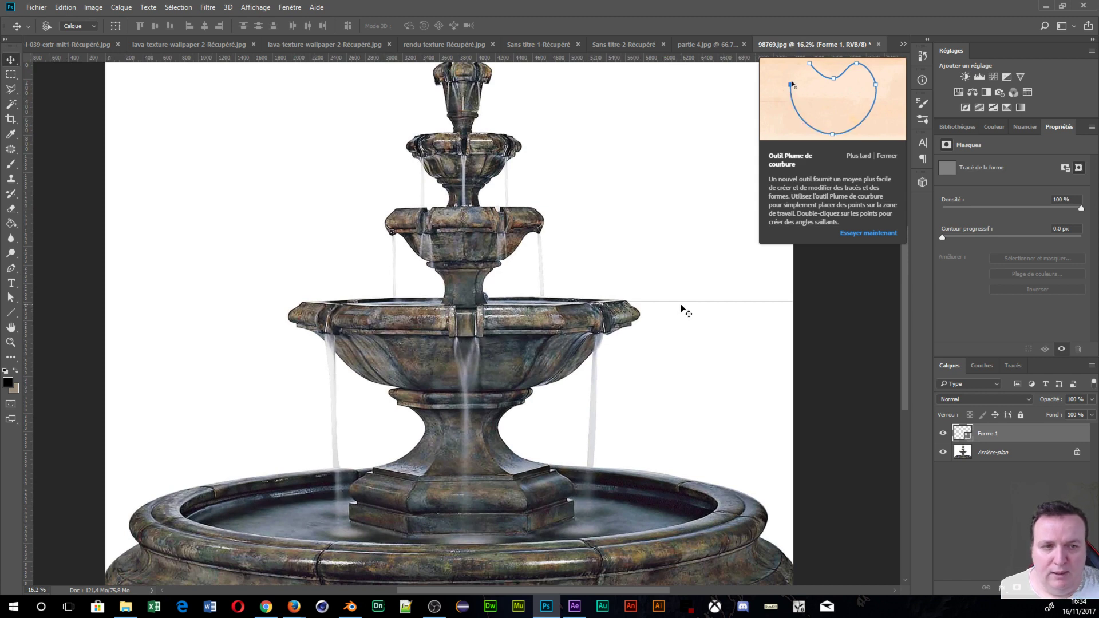
{"action": "left_click_drag", "start_coordinate": [685, 310], "coordinate": [599, 130]}
{"action": "scroll", "coordinate": [629, 178], "scroll_direction": "up", "scroll_amount": 2, "text": "alt"}
{"action": "scroll", "coordinate": [603, 164], "scroll_direction": "up", "scroll_amount": 1, "text": "alt"}
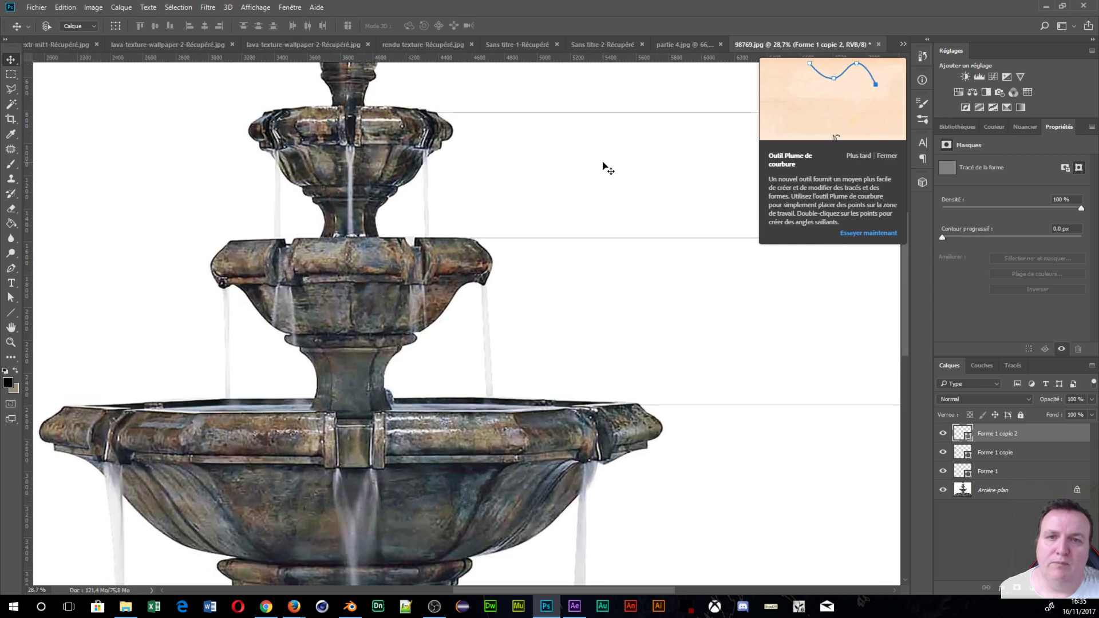
Place another copy of the horizontal line level with the rim of the large lower basin
{"action": "scroll", "coordinate": [589, 213], "scroll_direction": "down", "scroll_amount": 2, "text": "alt"}
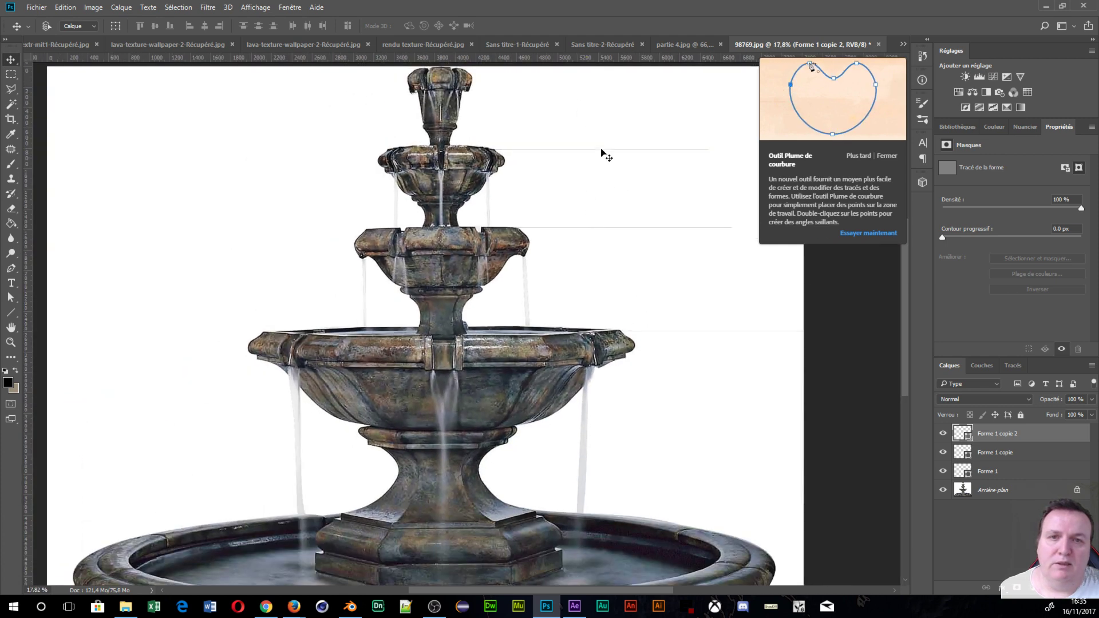
{"action": "scroll", "coordinate": [701, 280], "scroll_direction": "down", "scroll_amount": 2, "text": "alt"}
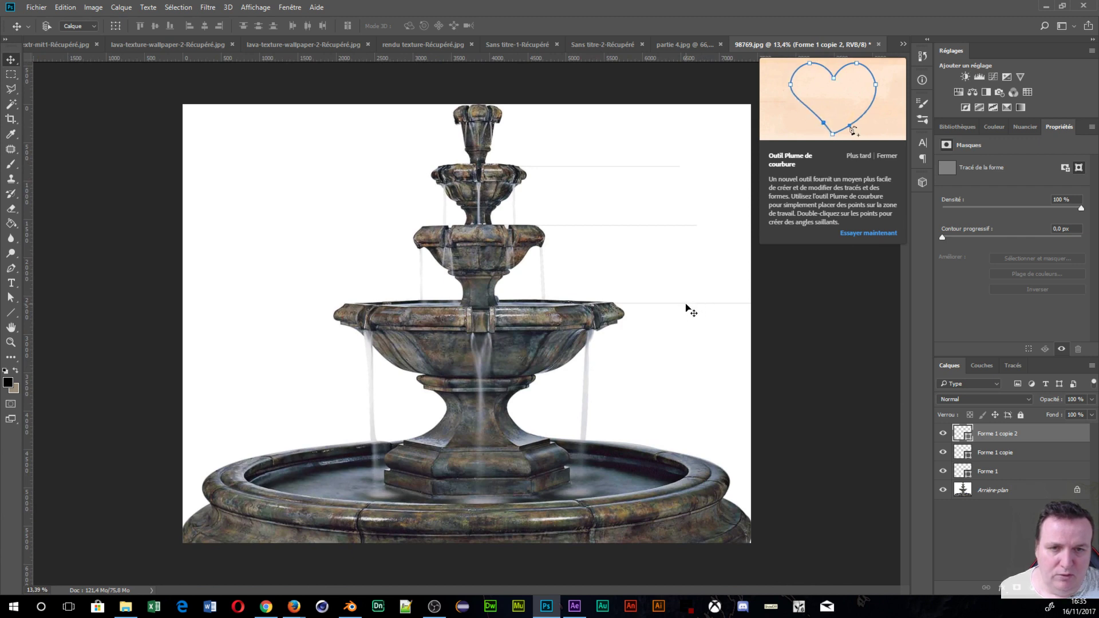
{"action": "left_click_drag", "start_coordinate": [690, 309], "coordinate": [681, 463], "text": "alt"}
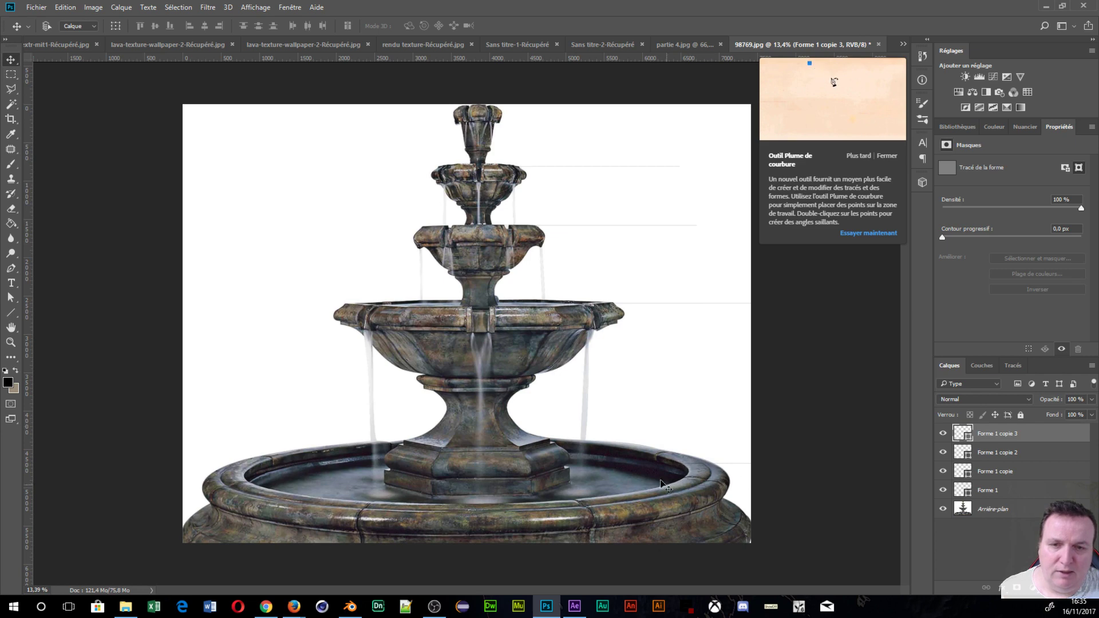
{"action": "scroll", "coordinate": [733, 526], "scroll_direction": "up", "scroll_amount": 3, "text": "alt"}
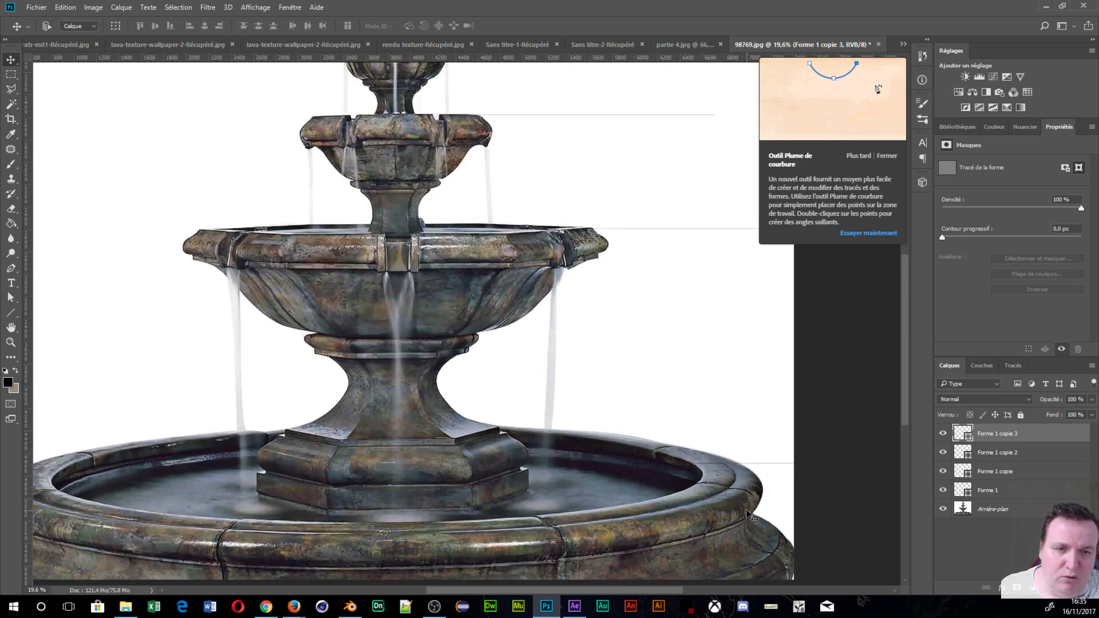
{"action": "scroll", "coordinate": [742, 504], "scroll_direction": "down", "scroll_amount": 4, "text": "alt"}
{"action": "scroll", "coordinate": [751, 517], "scroll_direction": "up", "scroll_amount": 1, "text": "alt"}
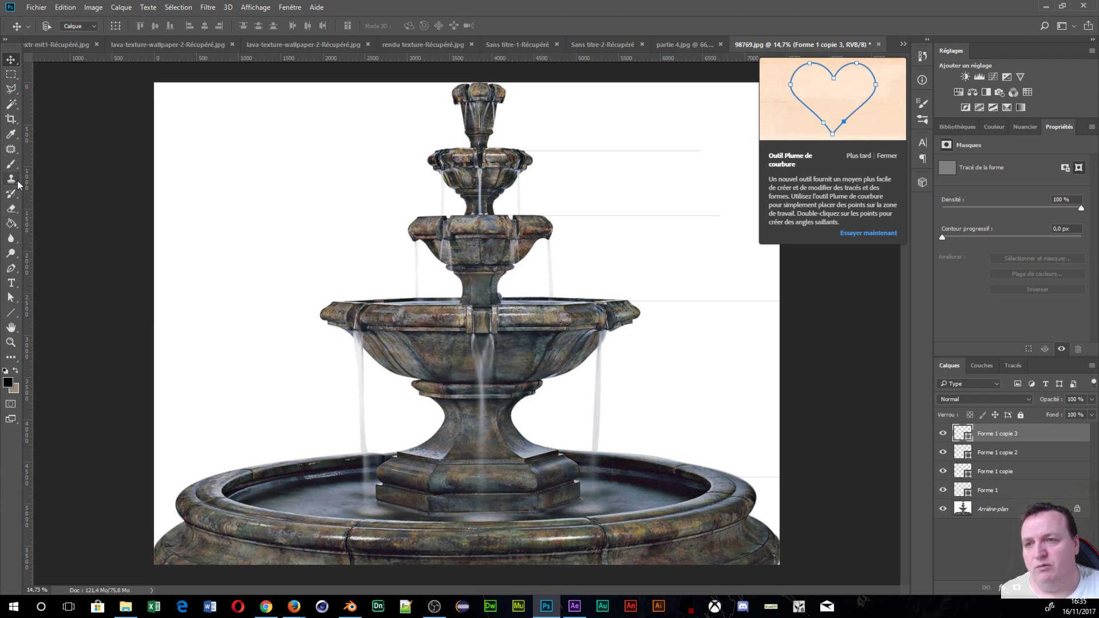
Activate the Ruler tool (Outil Règle), dismiss the Curvature Pen tip and display the measurement information
{"action": "left_click", "coordinate": [12, 136]}
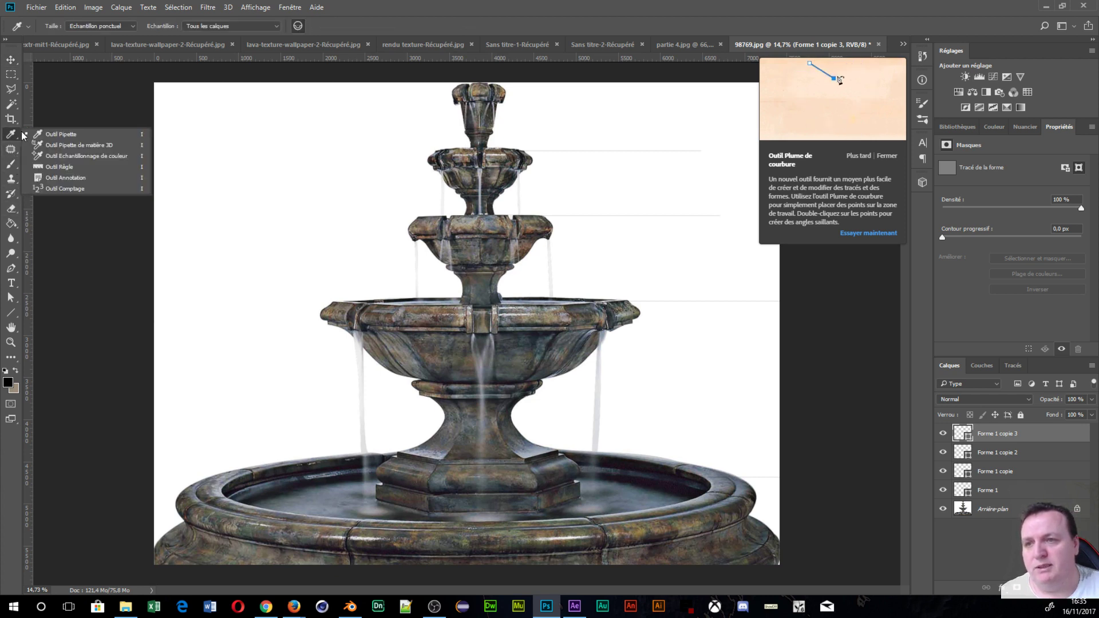
{"action": "left_click", "coordinate": [67, 177]}
{"action": "left_click", "coordinate": [11, 135]}
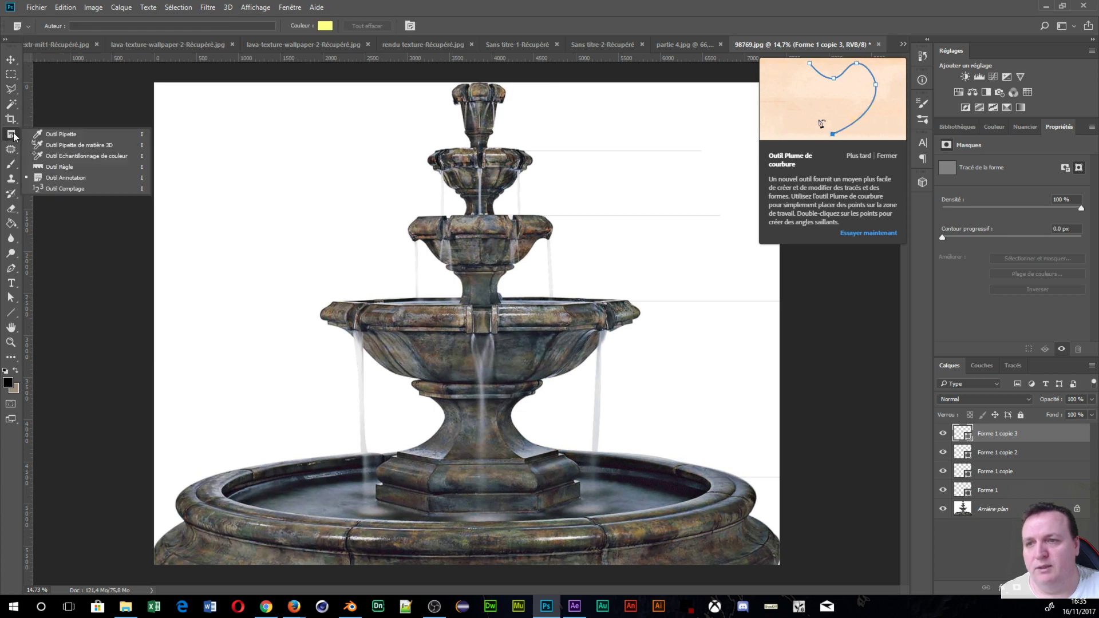
{"action": "left_click", "coordinate": [61, 169]}
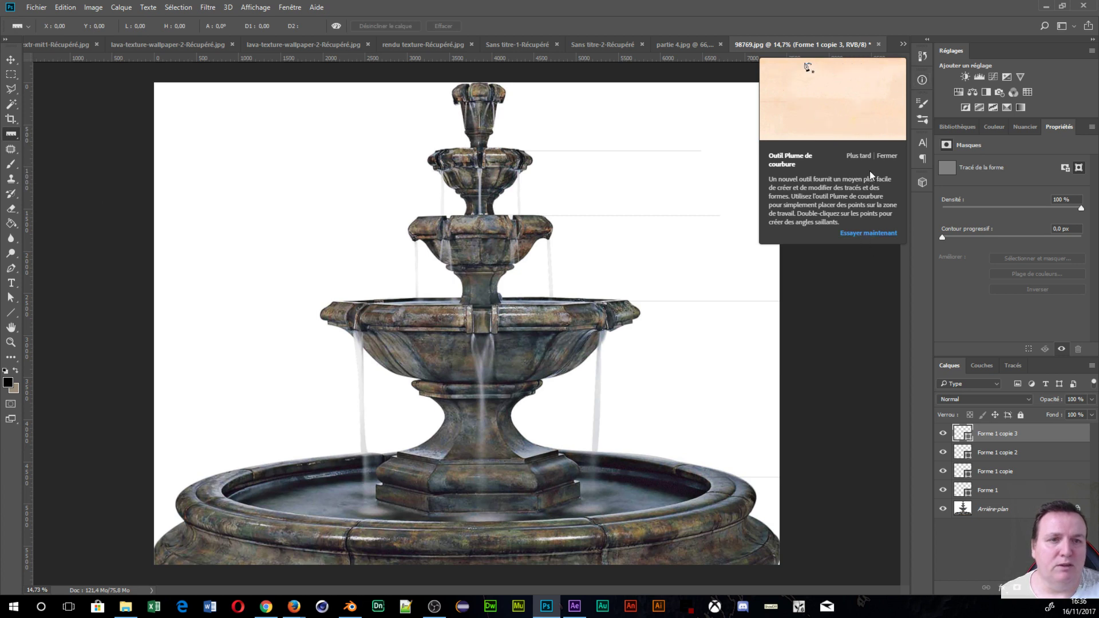
{"action": "left_click", "coordinate": [887, 156]}
{"action": "left_click", "coordinate": [921, 81]}
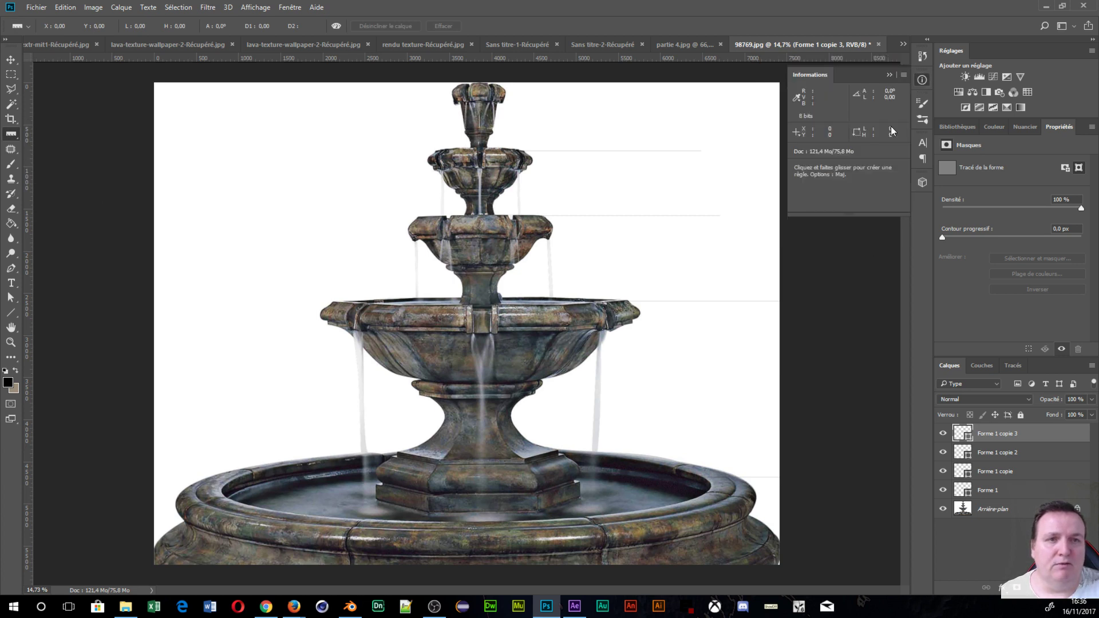
Measure the vertical distance from the lower basin's rim line down to the image's bottom edge
{"action": "scroll", "coordinate": [702, 439], "scroll_direction": "down", "scroll_amount": 3, "text": "alt"}
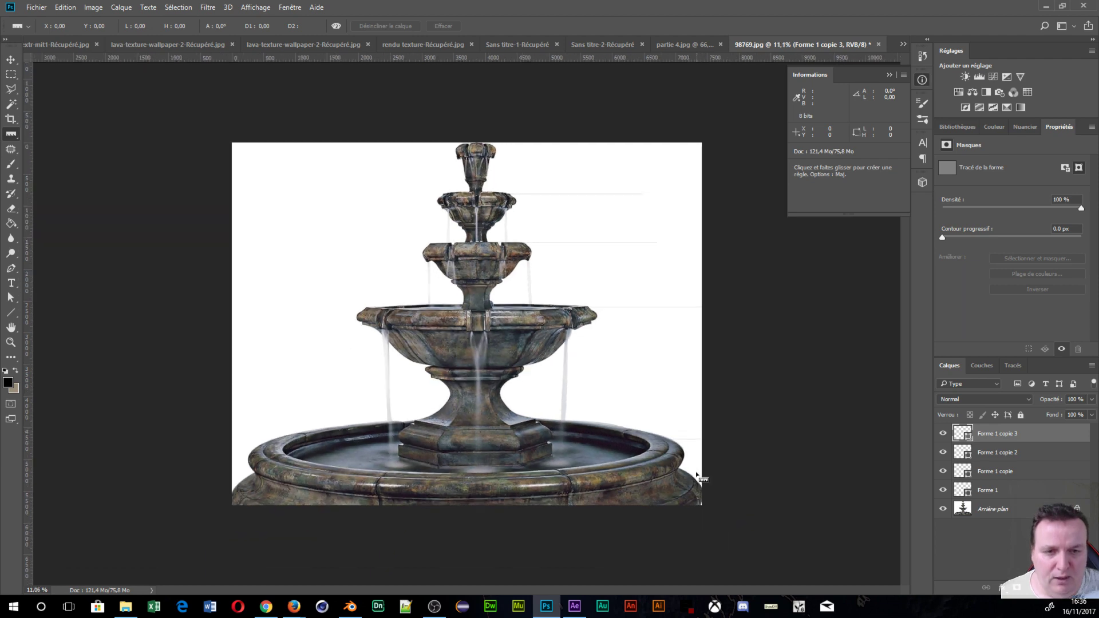
{"action": "scroll", "coordinate": [691, 464], "scroll_direction": "up", "scroll_amount": 3, "text": "alt"}
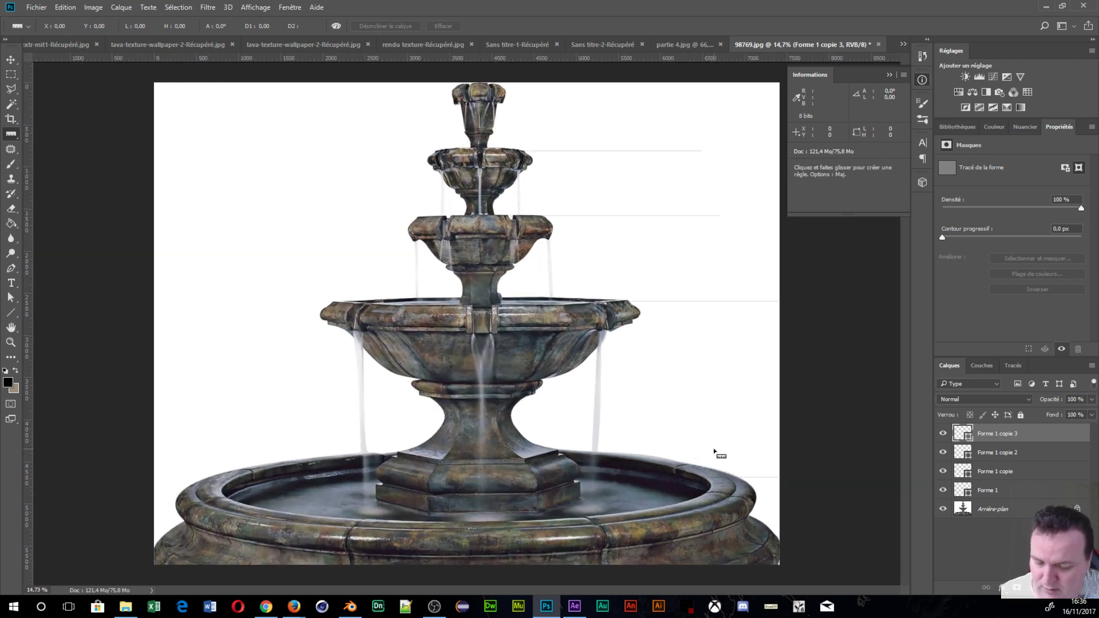
{"action": "key", "text": "space"}
{"action": "scroll", "coordinate": [644, 361], "scroll_direction": "up", "scroll_amount": 4, "text": "alt"}
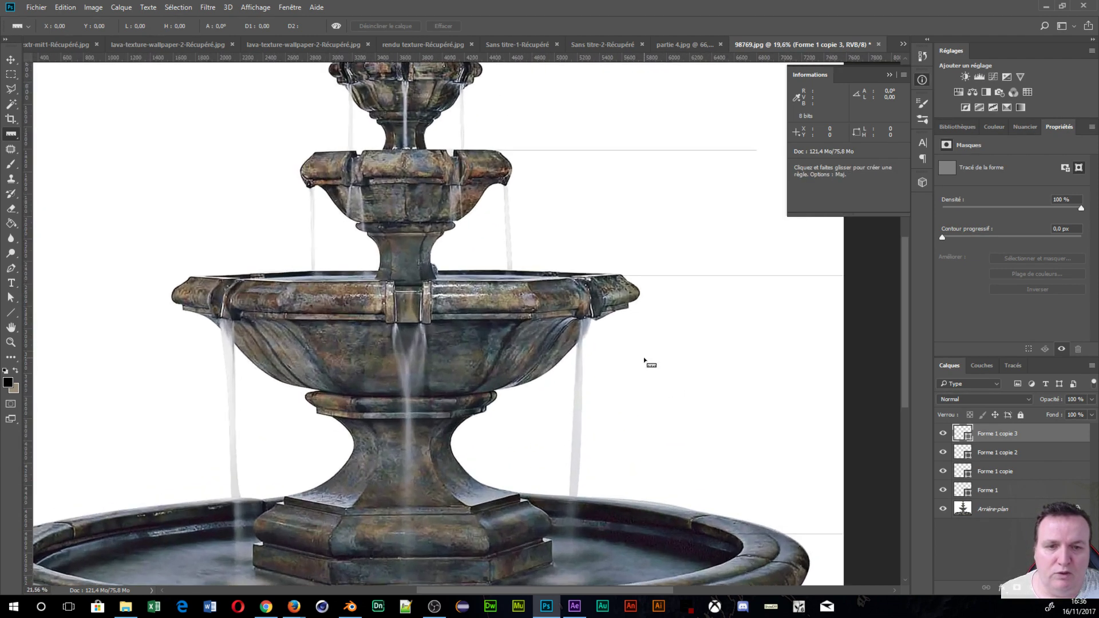
{"action": "key", "text": "space"}
{"action": "left_click_drag", "start_coordinate": [668, 406], "coordinate": [468, 150]}
{"action": "scroll", "coordinate": [620, 304], "scroll_direction": "up", "scroll_amount": 8, "text": "alt"}
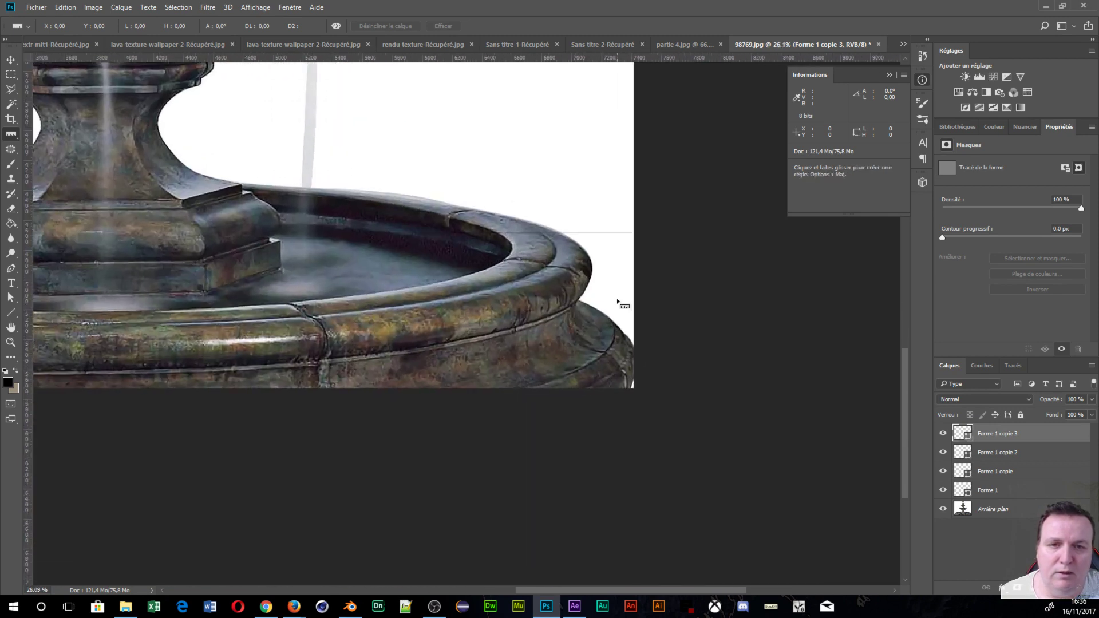
{"action": "scroll", "coordinate": [595, 250], "scroll_direction": "up", "scroll_amount": 3, "text": "alt"}
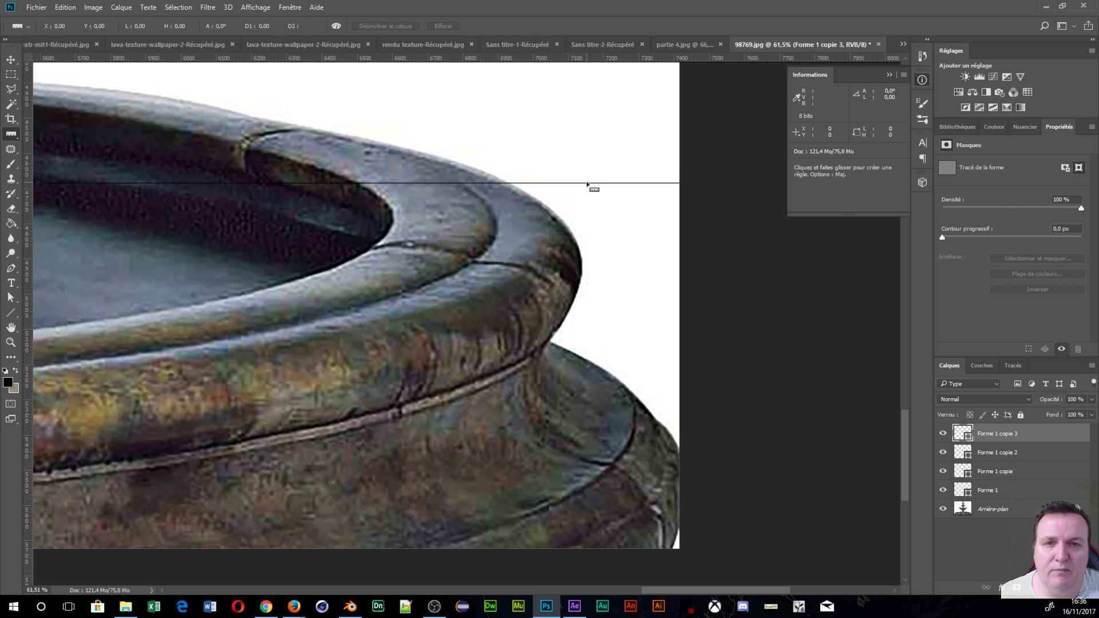
{"action": "left_click_drag", "start_coordinate": [586, 183], "coordinate": [580, 551]}
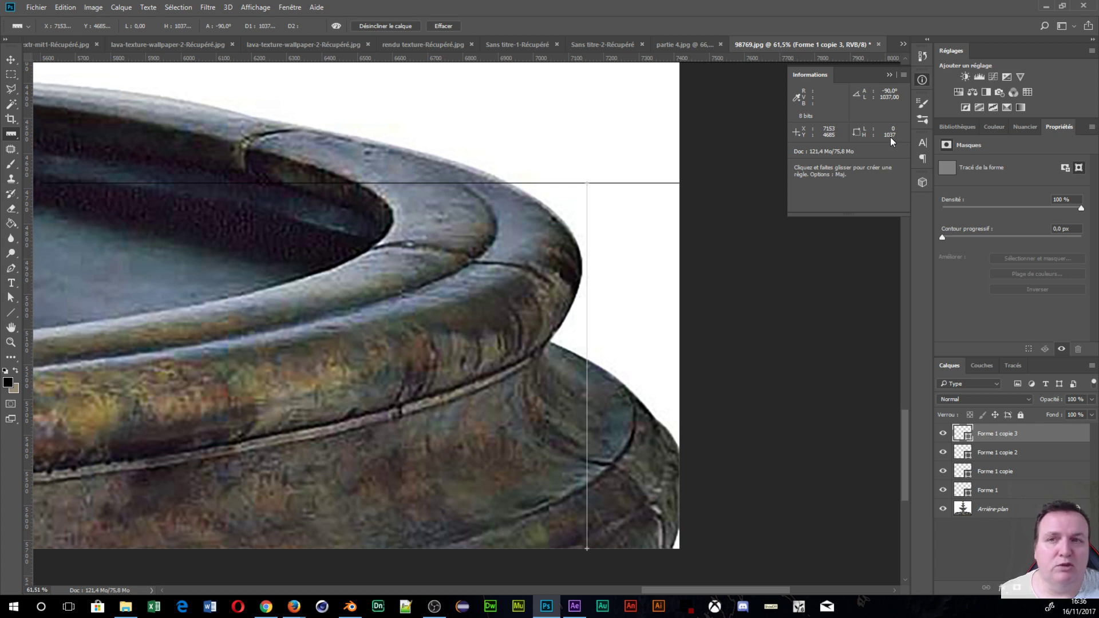
Set the ruler units to centimetres (Centimètres) in the units and rulers preferences
{"action": "left_click", "coordinate": [64, 8]}
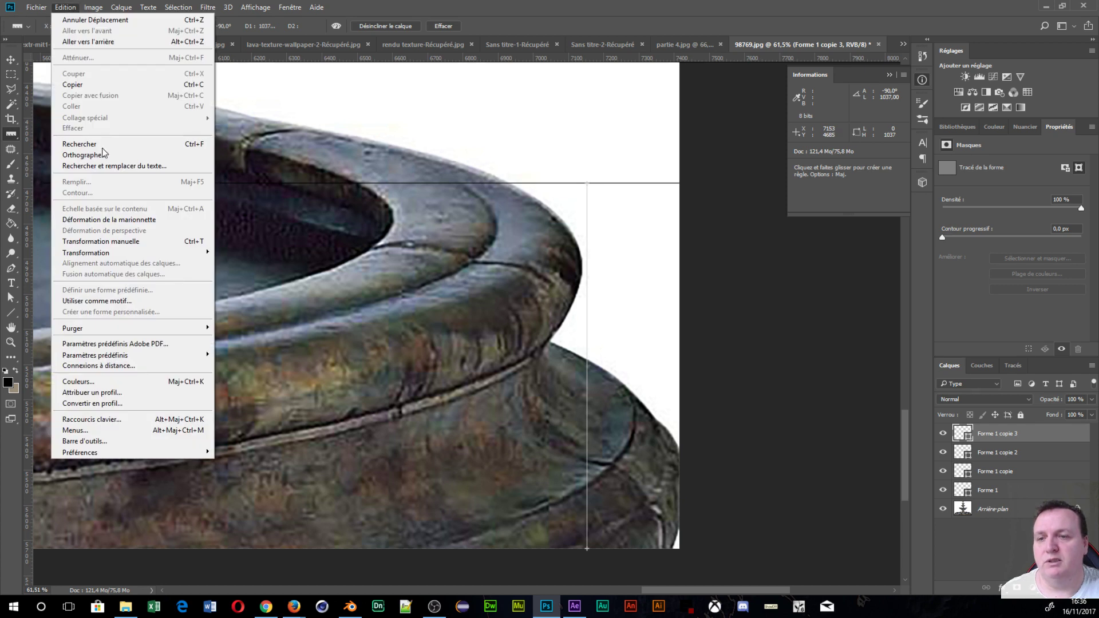
{"action": "mouse_move", "coordinate": [110, 453]}
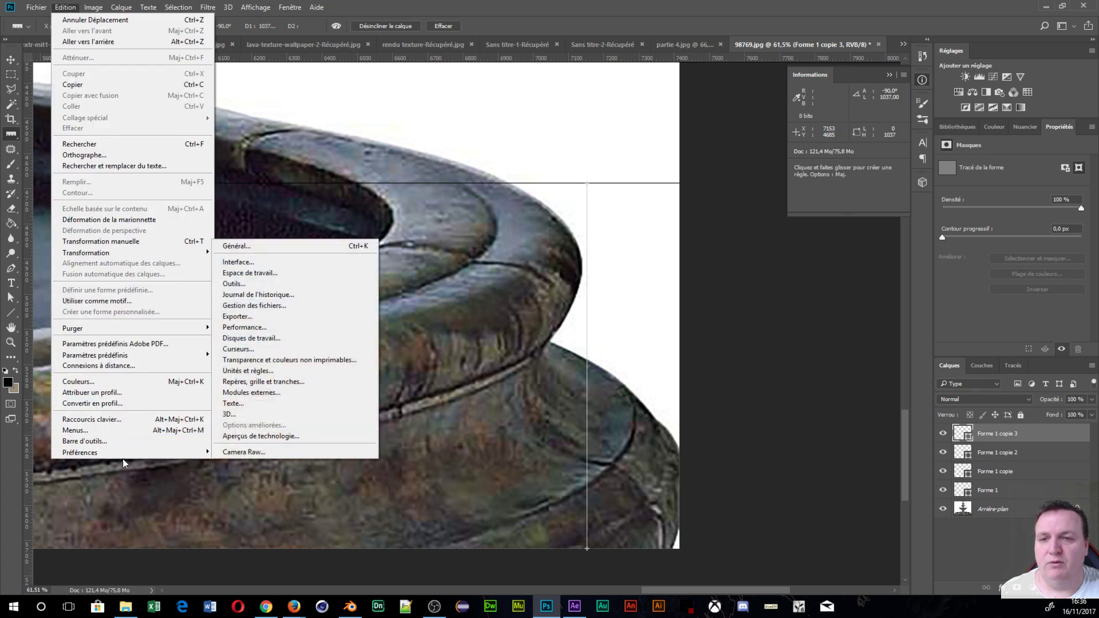
{"action": "left_click", "coordinate": [256, 250]}
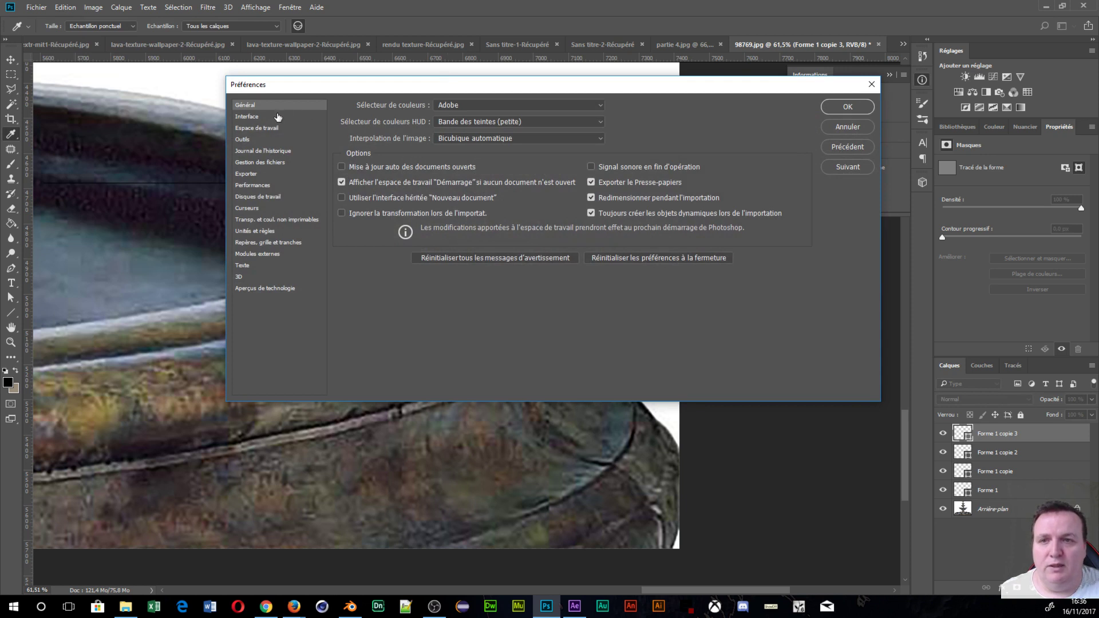
{"action": "left_click", "coordinate": [269, 127]}
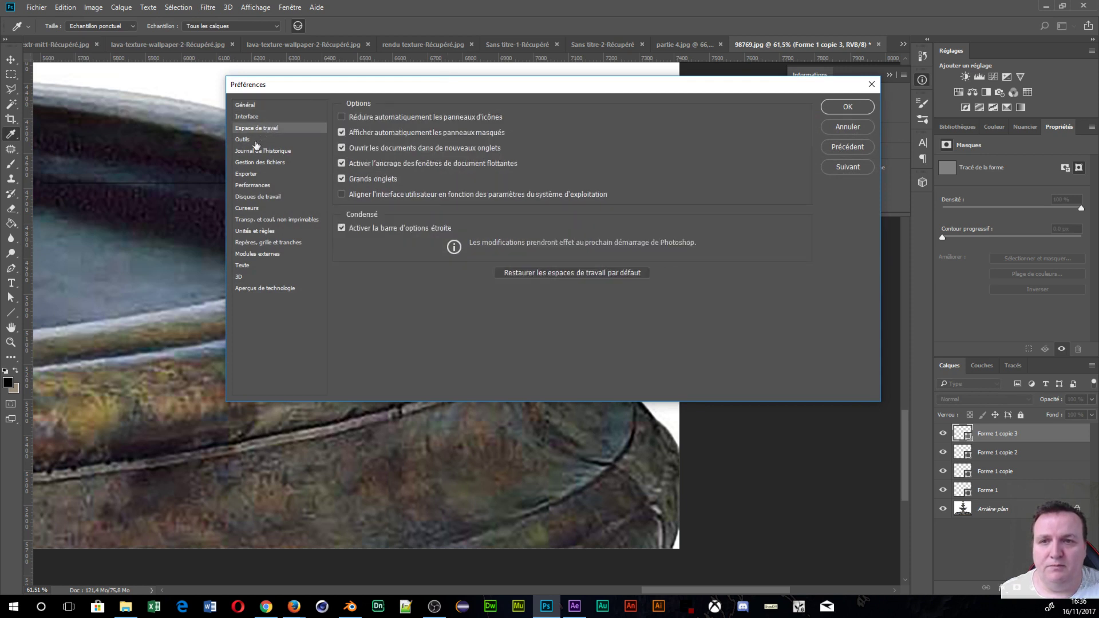
{"action": "left_click", "coordinate": [256, 141]}
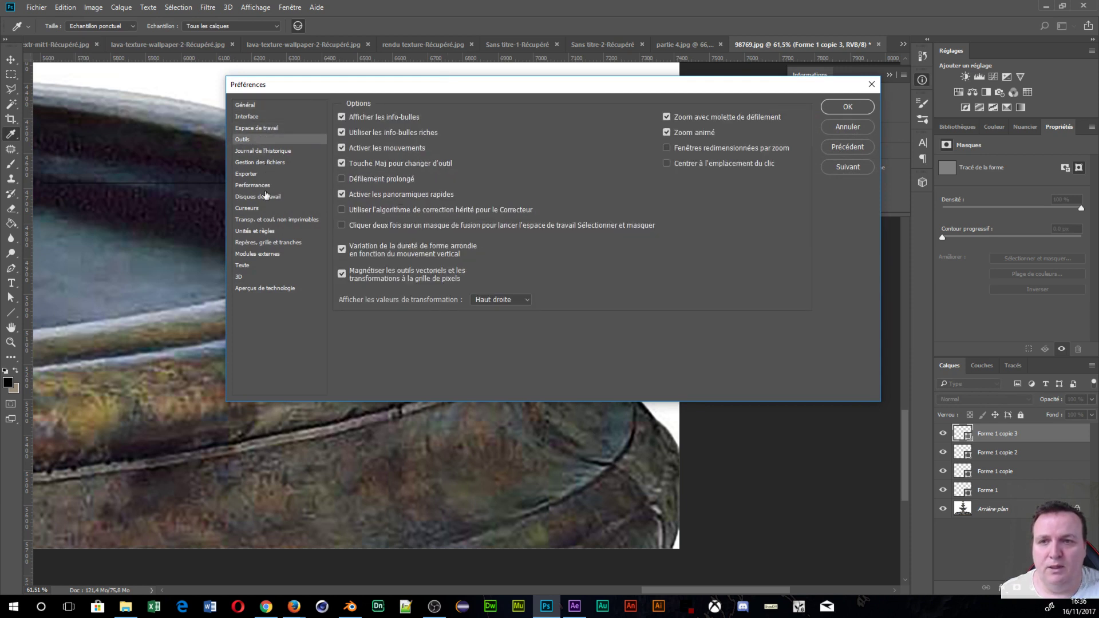
{"action": "left_click", "coordinate": [263, 235]}
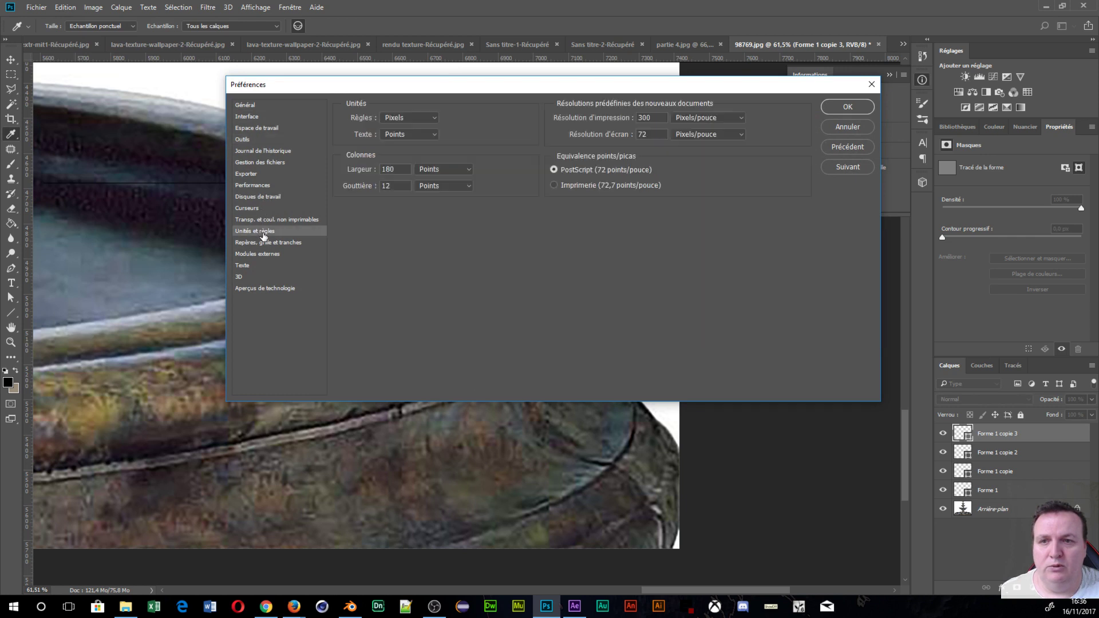
{"action": "left_click", "coordinate": [433, 118]}
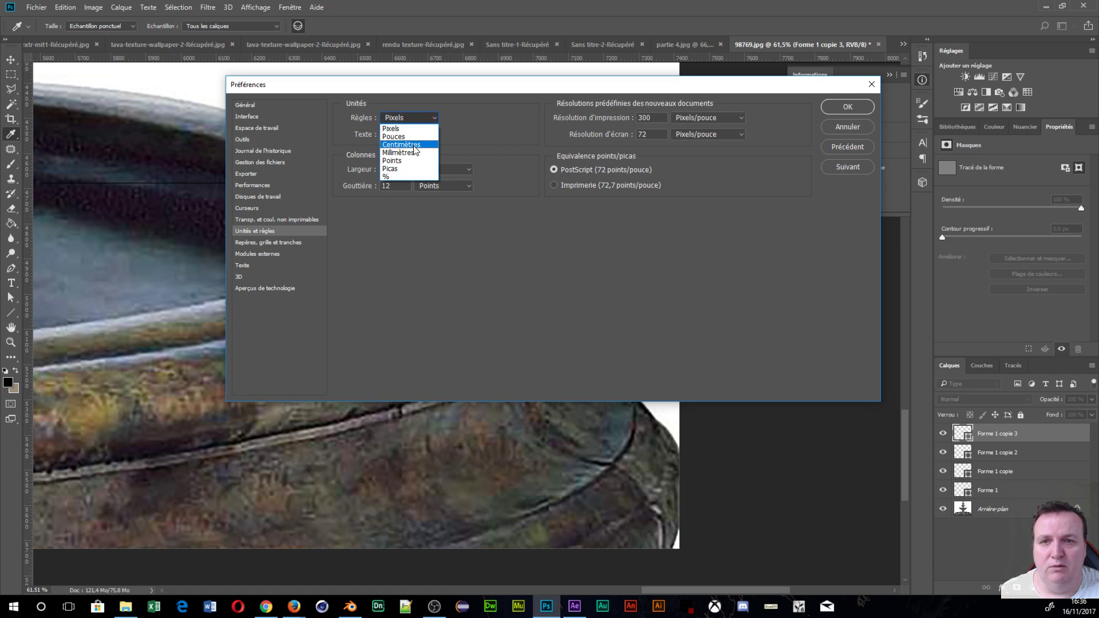
{"action": "left_click", "coordinate": [401, 145]}
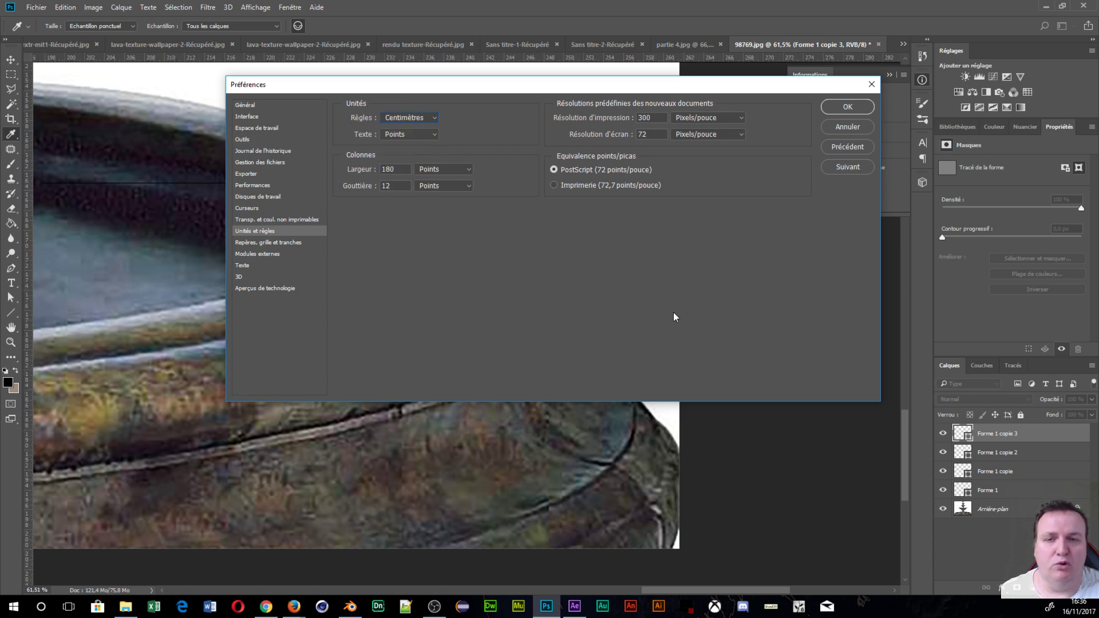
{"action": "left_click", "coordinate": [849, 109]}
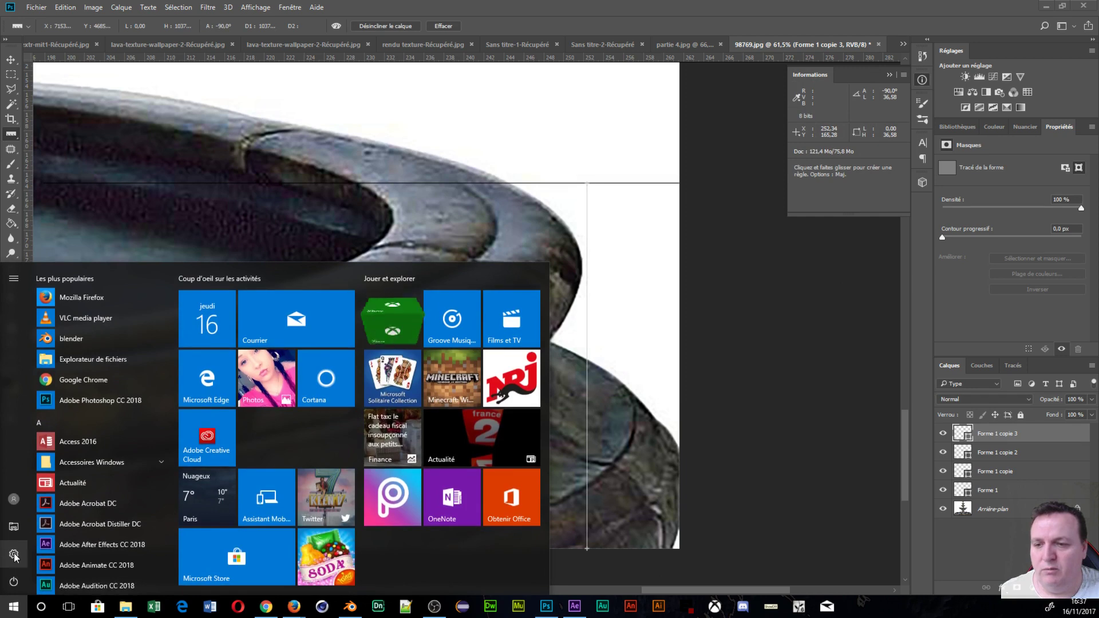
Open Notepad (Bloc-notes) and record 36.5 cm on the first line, then return to the fountain photo in Photoshop
{"action": "left_click", "coordinate": [101, 468]}
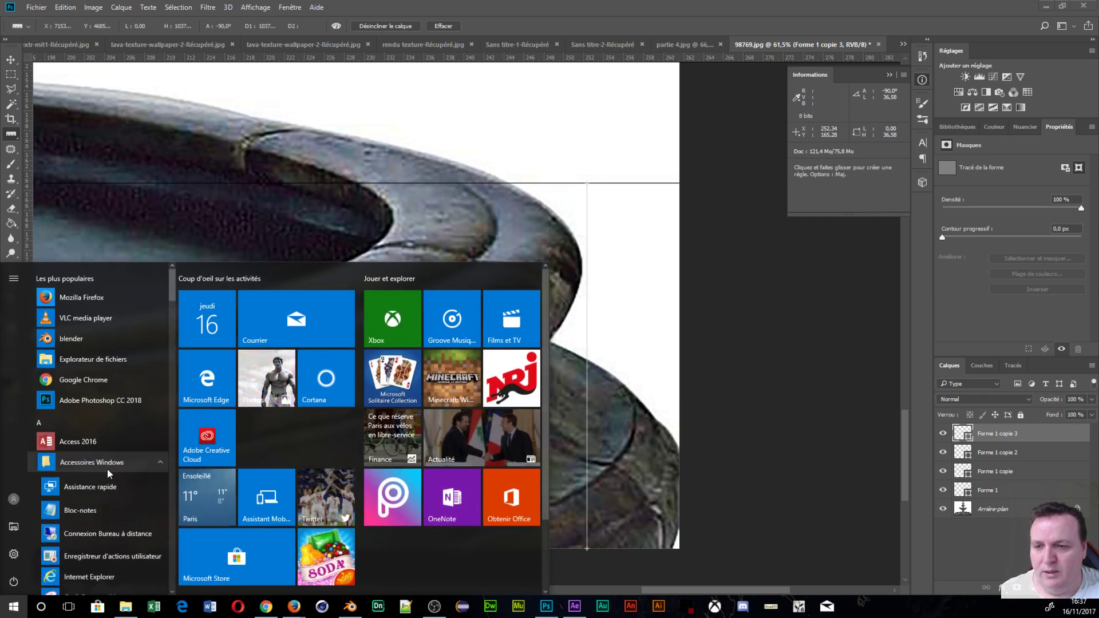
{"action": "left_click", "coordinate": [80, 527]}
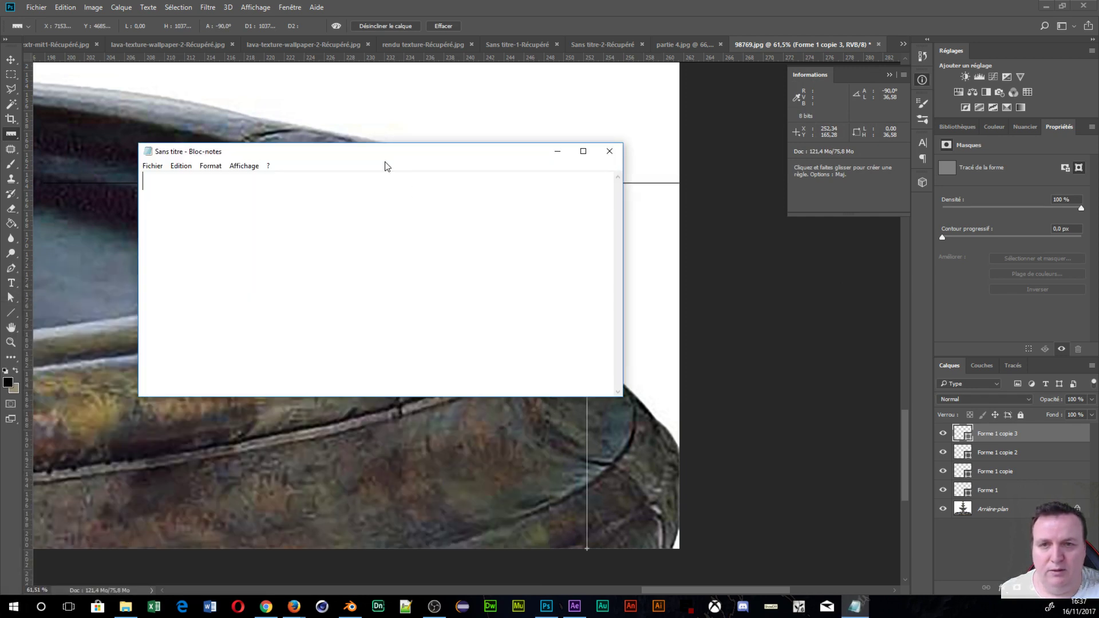
{"action": "left_click_drag", "start_coordinate": [383, 153], "coordinate": [784, 108]}
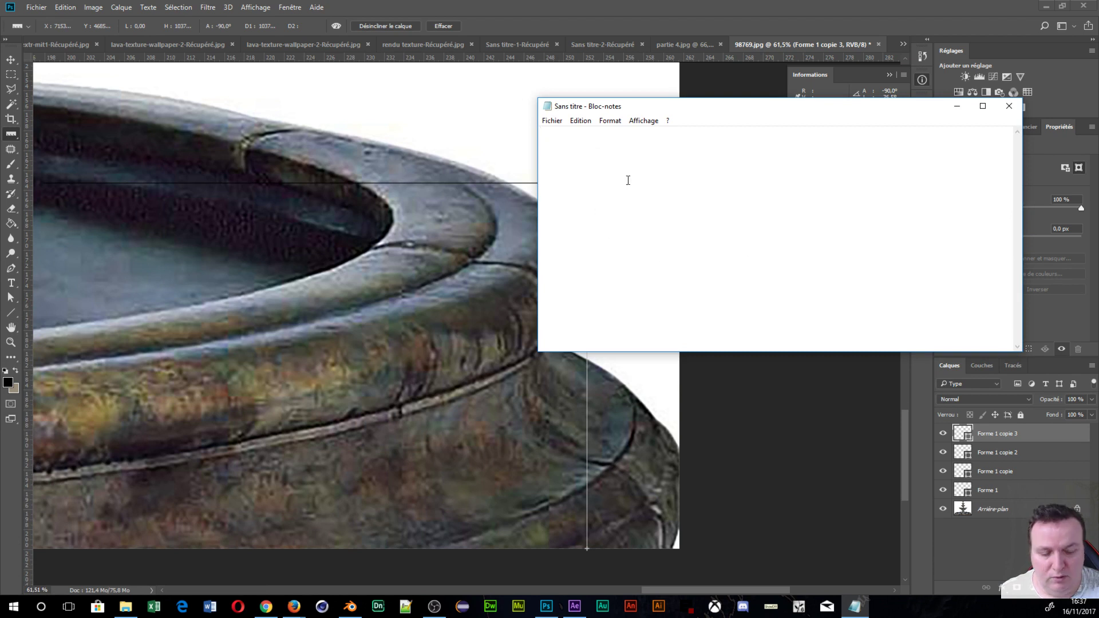
{"action": "type", "text": "36.5"}
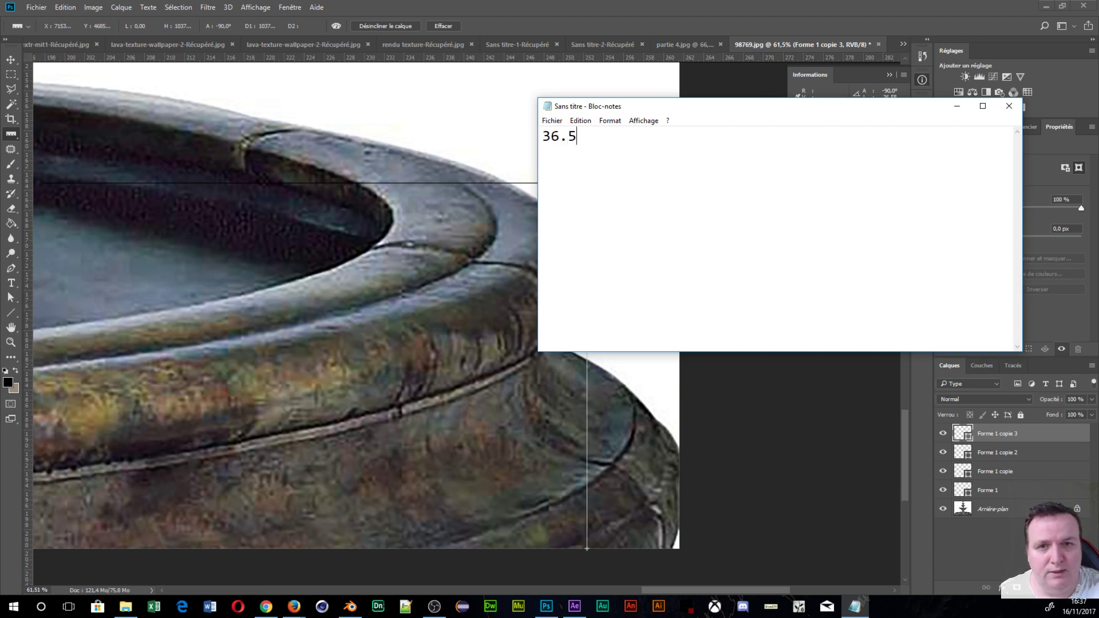
{"action": "type", "text": " cm"}
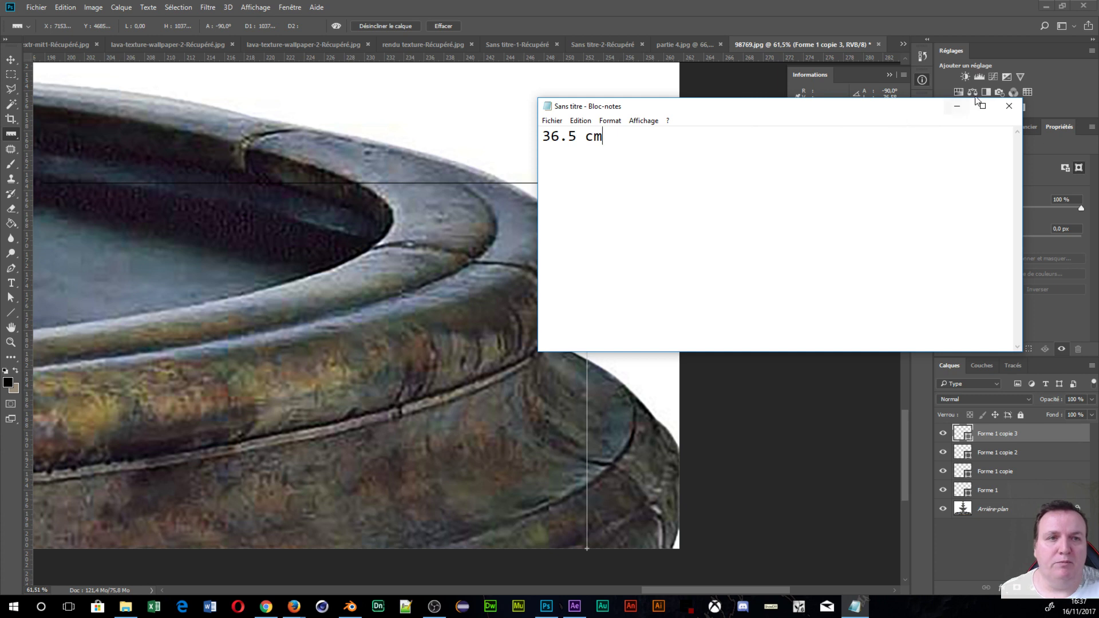
{"action": "left_click", "coordinate": [957, 106]}
Measure the vertical distance from the wide middle basin's rim line down to the large lower basin's rim line
{"action": "scroll", "coordinate": [598, 197], "scroll_direction": "down", "scroll_amount": 5, "text": "alt"}
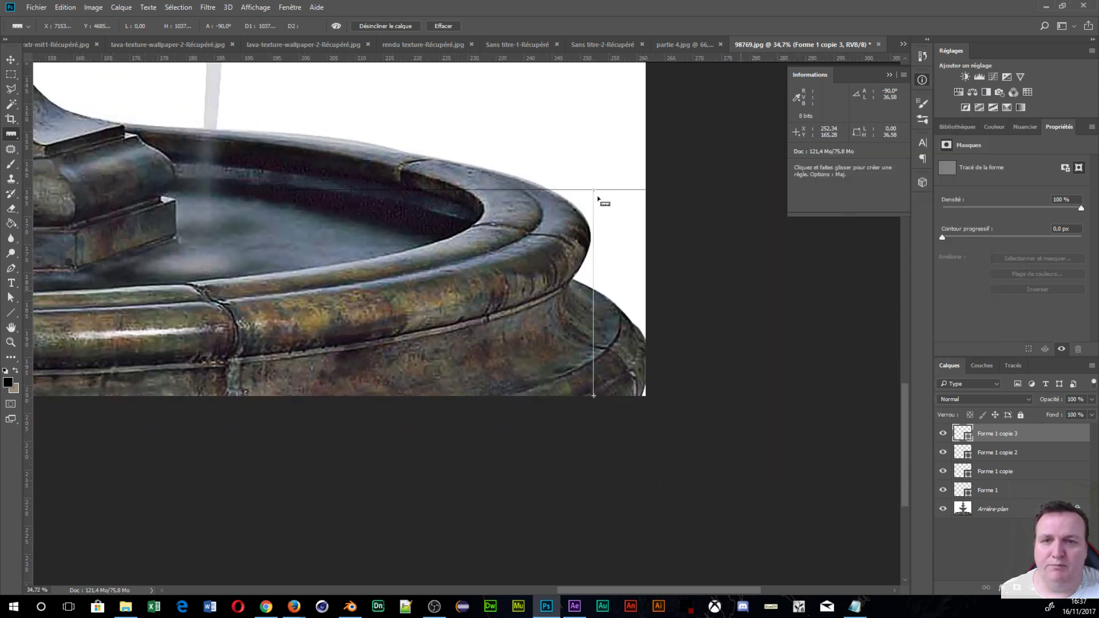
{"action": "scroll", "coordinate": [598, 197], "scroll_direction": "down", "scroll_amount": 2, "text": "alt"}
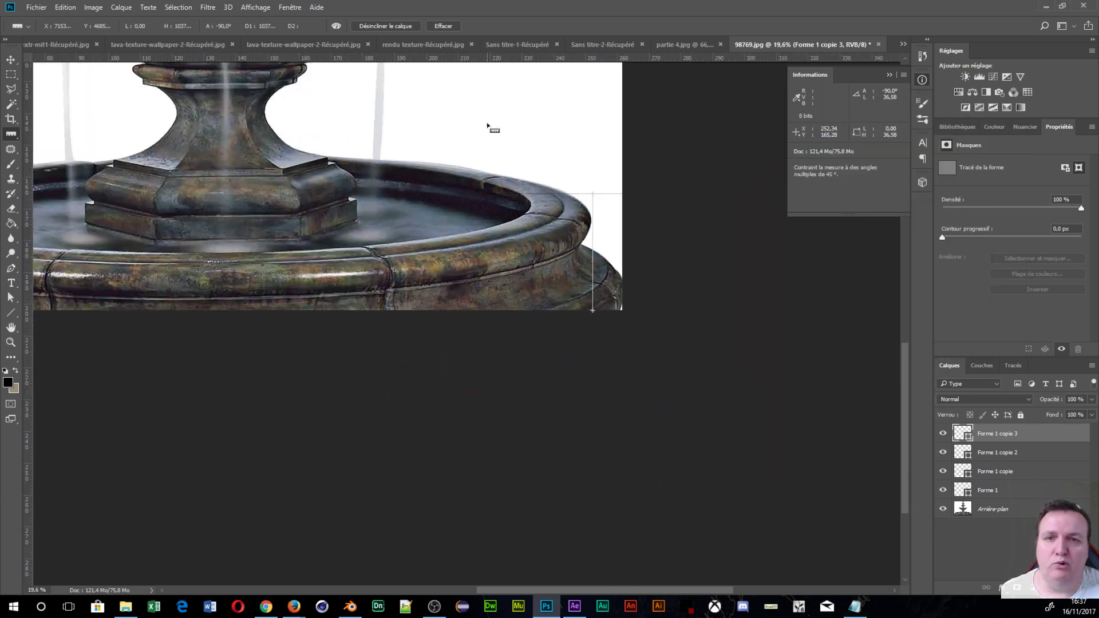
{"action": "left_click_drag", "start_coordinate": [518, 118], "coordinate": [546, 273]}
{"action": "scroll", "coordinate": [555, 299], "scroll_direction": "up", "scroll_amount": 3, "text": "alt"}
{"action": "left_click_drag", "start_coordinate": [555, 79], "coordinate": [539, 154]}
{"action": "scroll", "coordinate": [573, 180], "scroll_direction": "up", "scroll_amount": 2, "text": "alt"}
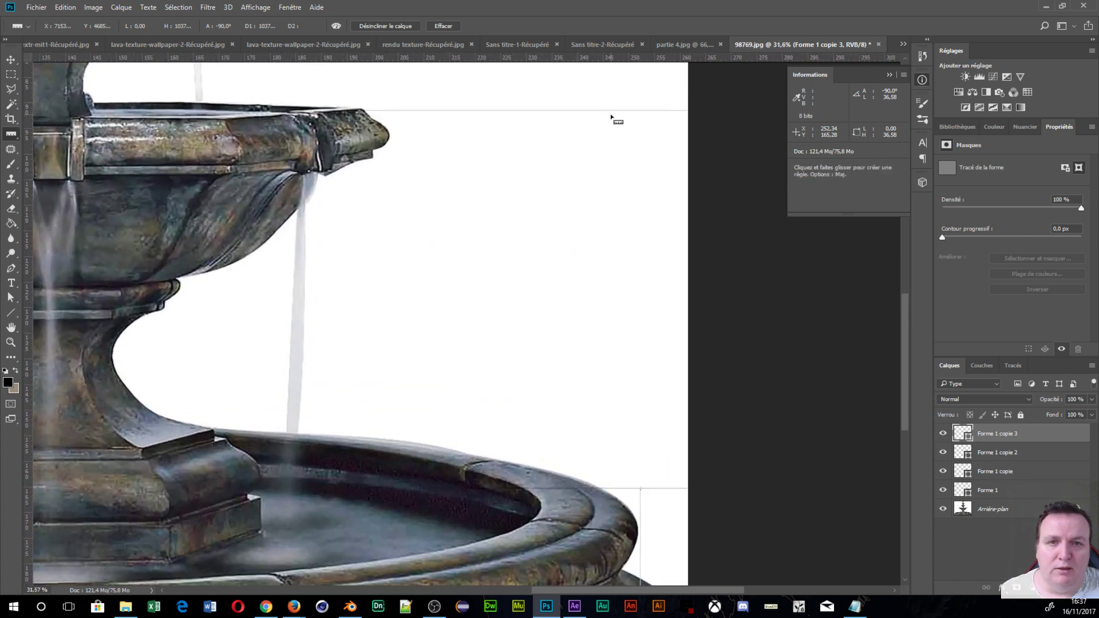
{"action": "left_click_drag", "start_coordinate": [611, 110], "coordinate": [612, 494]}
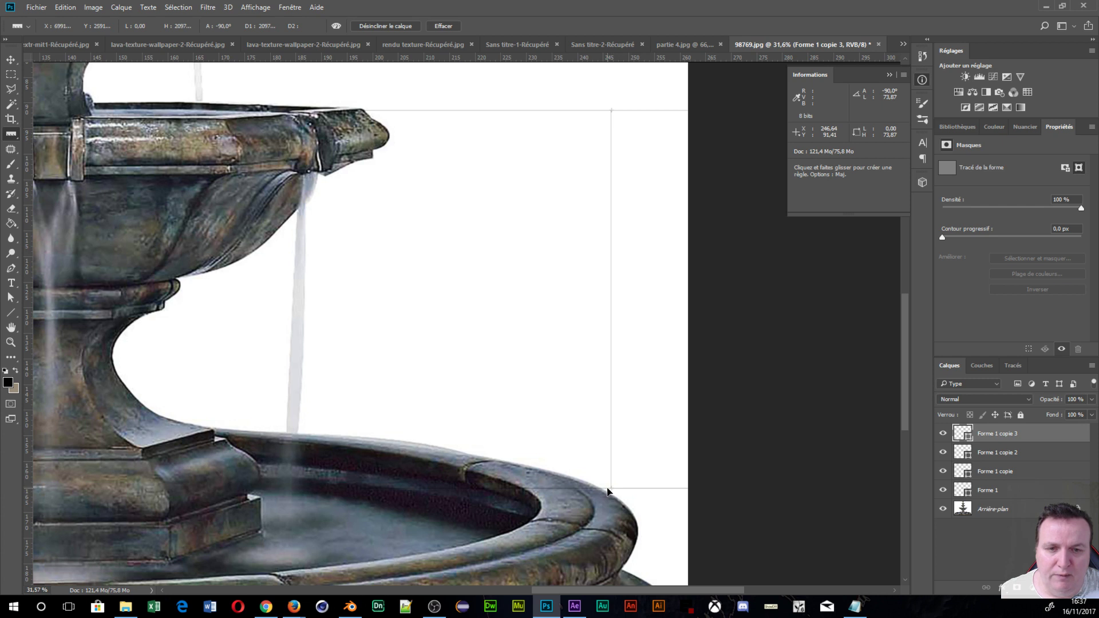
{"action": "left_click_drag", "start_coordinate": [609, 491], "coordinate": [611, 488]}
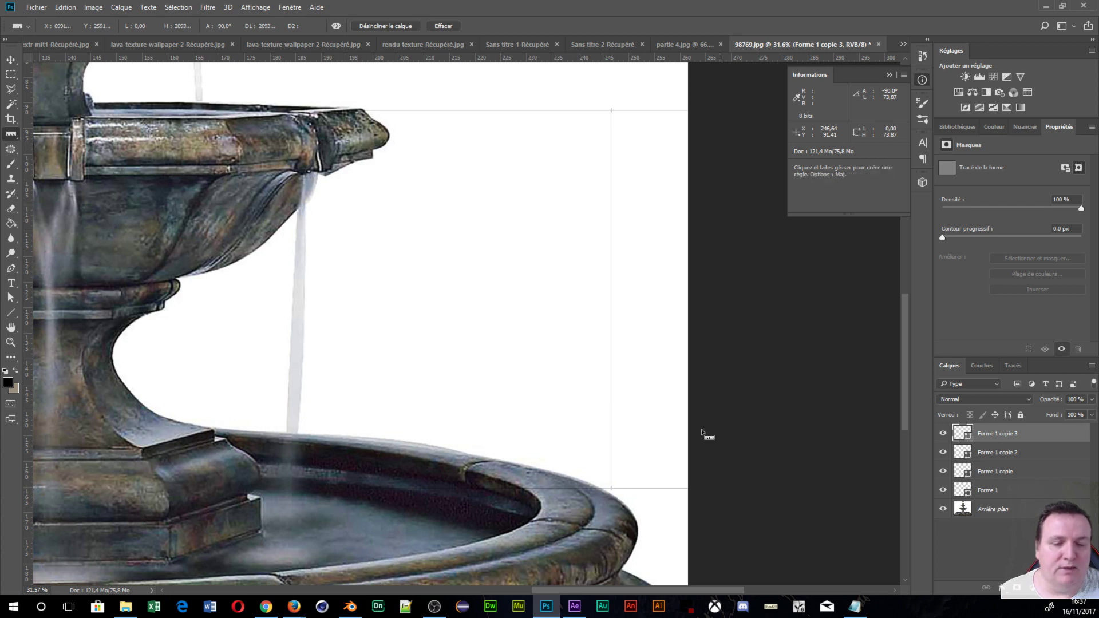
Record 73.9 cm on the second line of the Notepad measurement list and return to Photoshop
{"action": "left_click", "coordinate": [854, 607]}
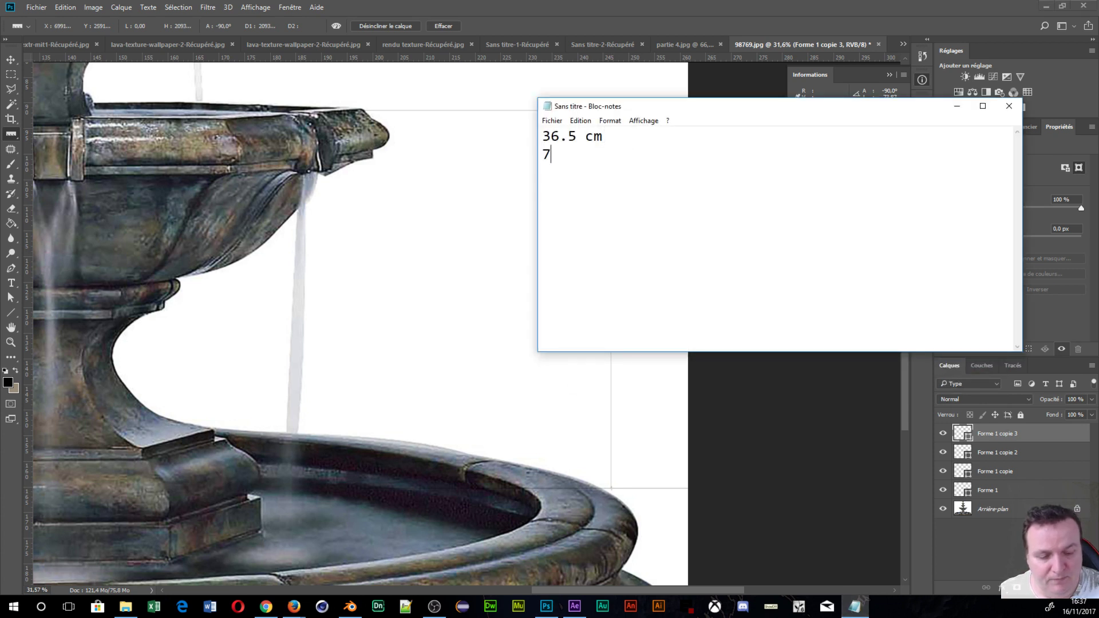
{"action": "type", "text": "73.9"}
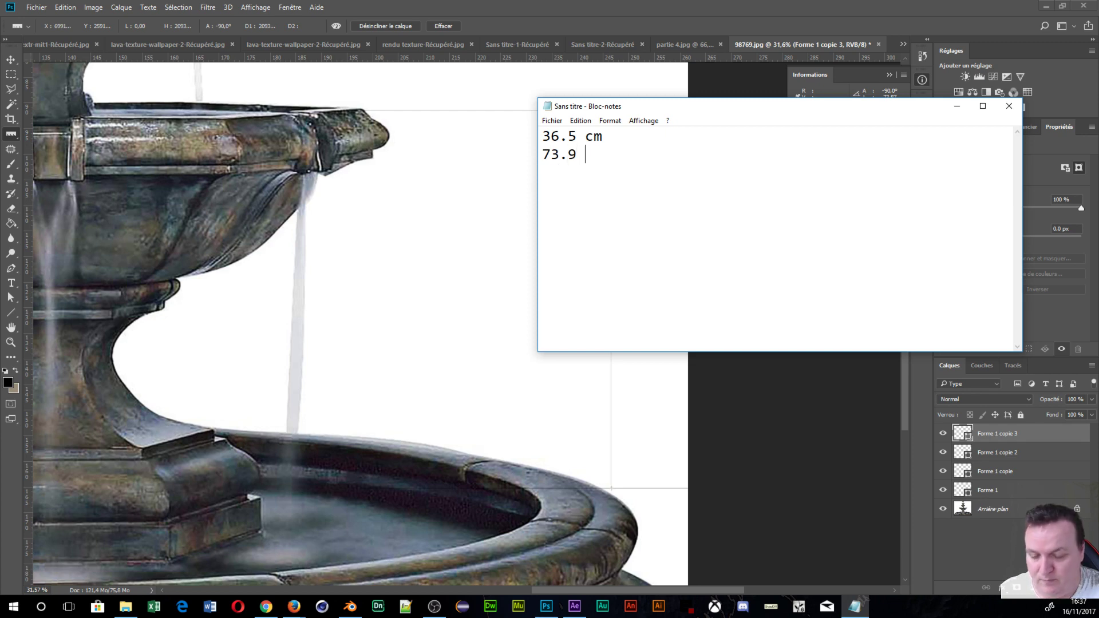
{"action": "type", "text": " cm"}
{"action": "left_click", "coordinate": [829, 372]}
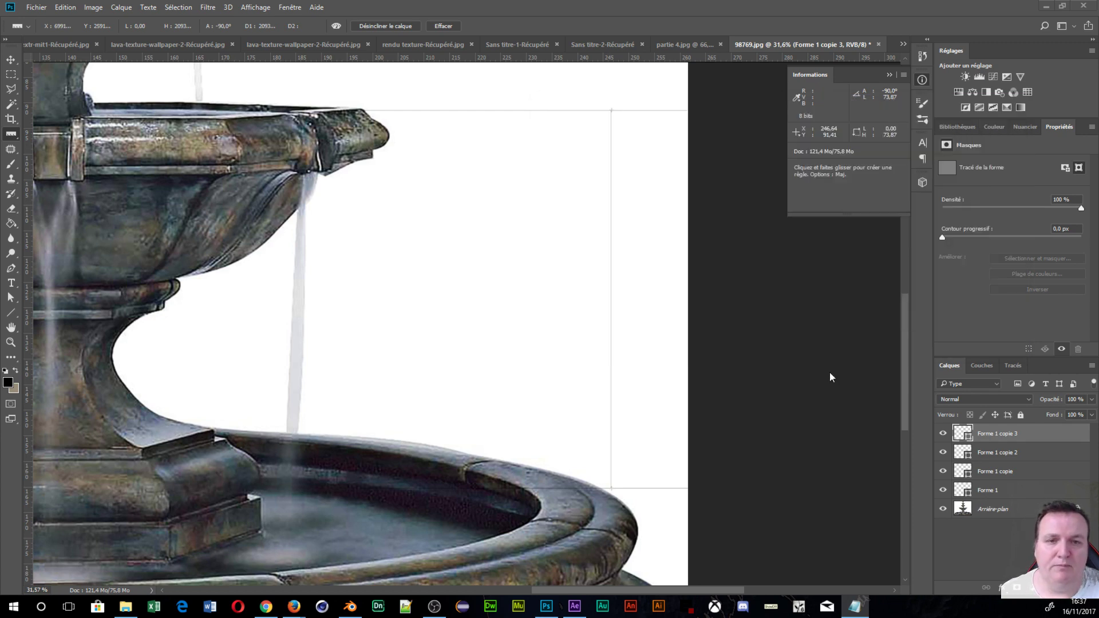
Measure the vertical distance from the second basin's rim line down to the wide middle basin's rim line
{"action": "scroll", "coordinate": [555, 309], "scroll_direction": "down", "scroll_amount": 4, "text": "alt"}
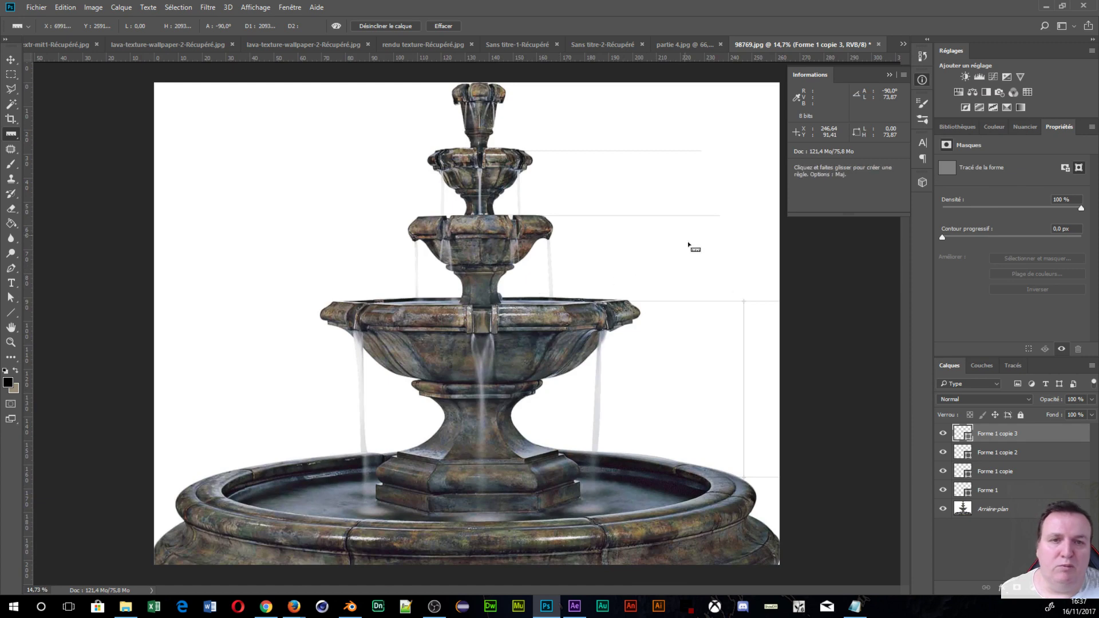
{"action": "scroll", "coordinate": [733, 292], "scroll_direction": "up", "scroll_amount": 2, "text": "alt"}
{"action": "scroll", "coordinate": [704, 243], "scroll_direction": "up", "scroll_amount": 2, "text": "alt"}
{"action": "scroll", "coordinate": [702, 240], "scroll_direction": "up", "scroll_amount": 2, "text": "alt"}
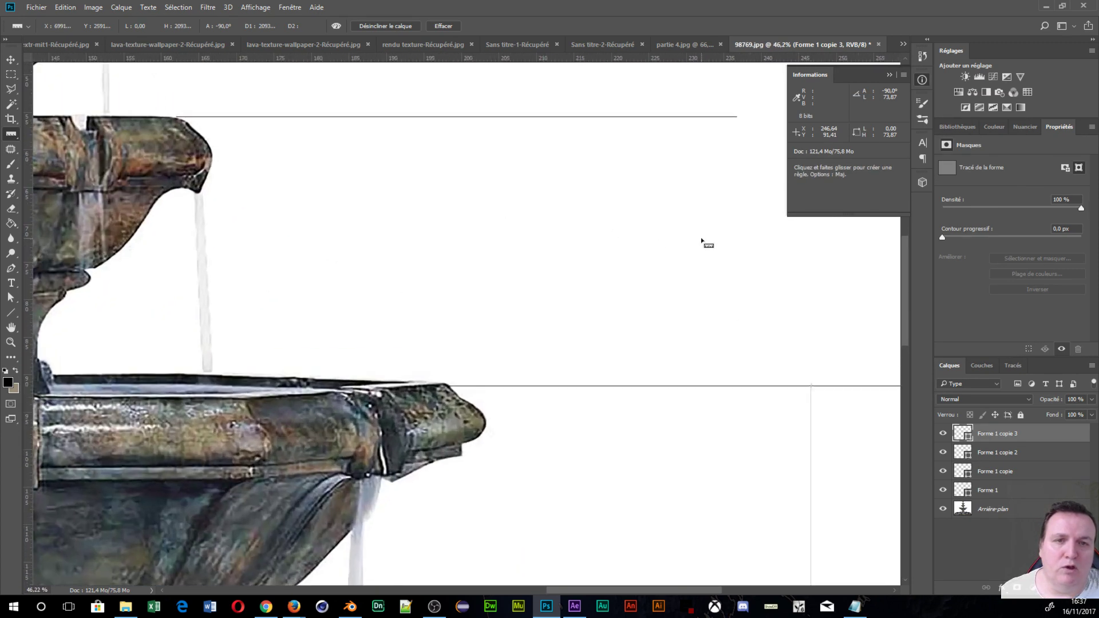
{"action": "left_click_drag", "start_coordinate": [672, 116], "coordinate": [687, 386]}
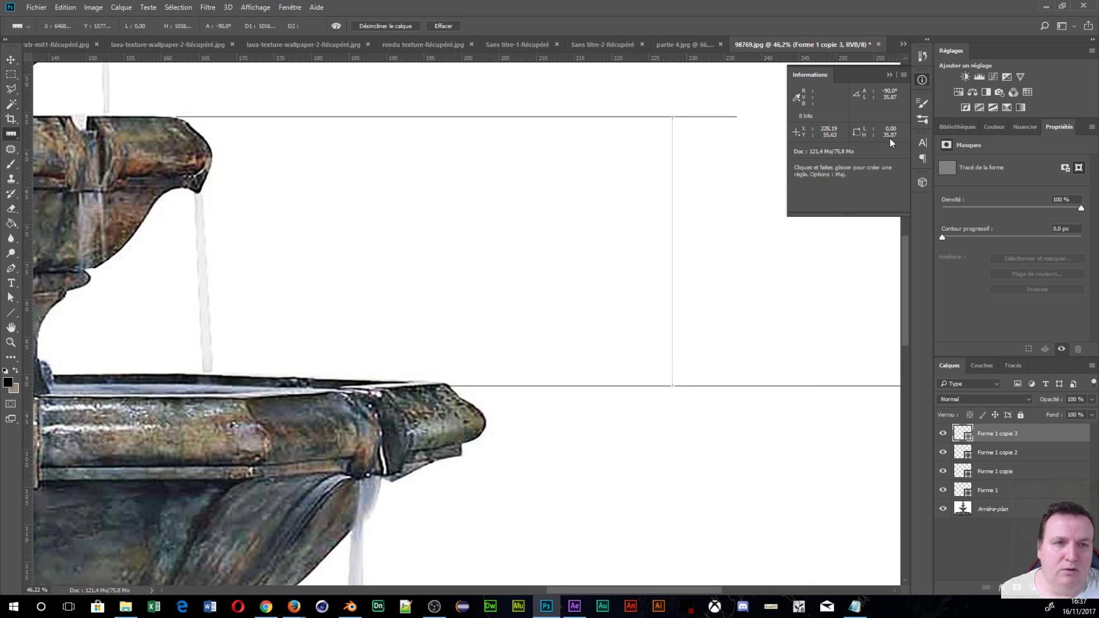
Add 35.9 as the third value in the Notepad list and return to Photoshop
{"action": "left_click", "coordinate": [855, 607]}
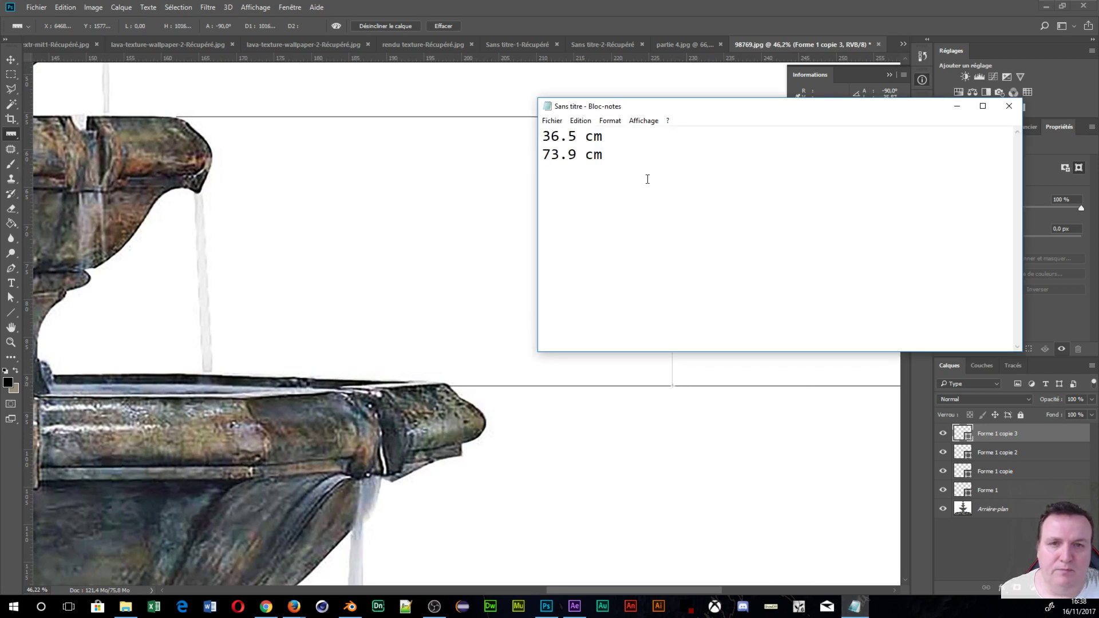
{"action": "type", "text": "35.9"}
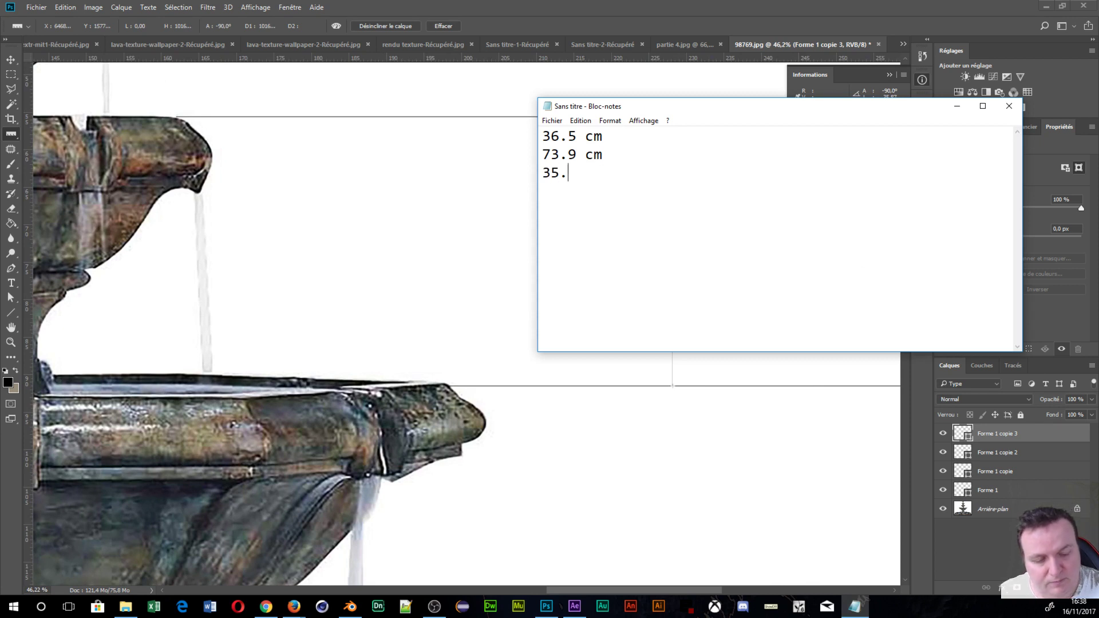
{"action": "left_click", "coordinate": [632, 396]}
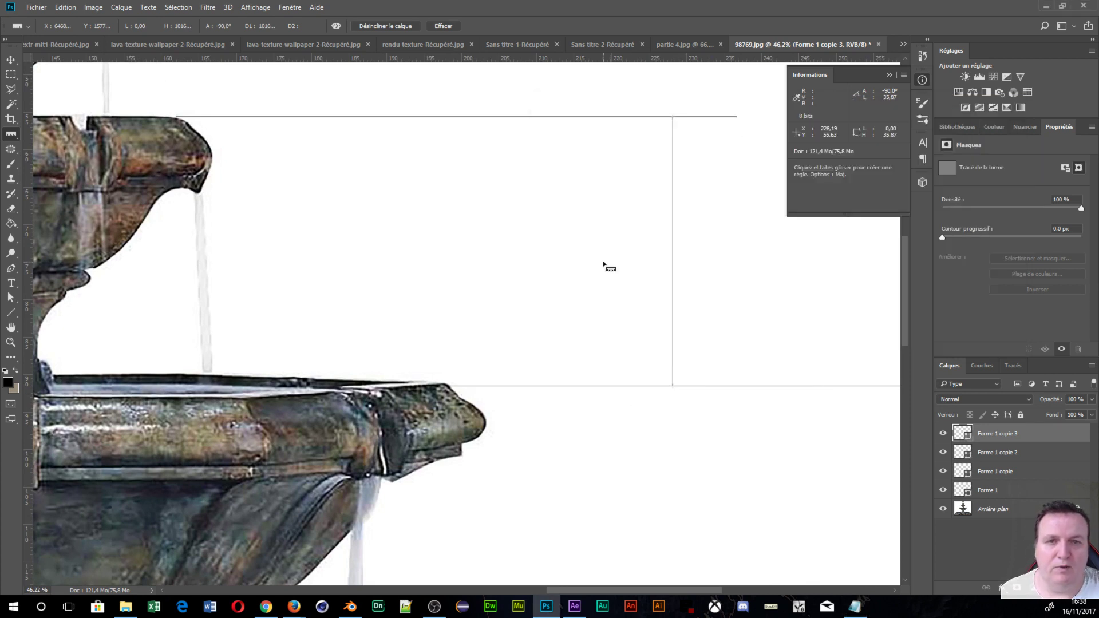
Measure the vertical distance from the small upper basin's rim line down to the second basin's rim line
{"action": "scroll", "coordinate": [606, 263], "scroll_direction": "down", "scroll_amount": 2, "text": "alt"}
{"action": "left_click_drag", "start_coordinate": [612, 184], "coordinate": [612, 252], "text": "shift"}
{"action": "scroll", "coordinate": [602, 183], "scroll_direction": "up", "scroll_amount": 3, "text": "alt"}
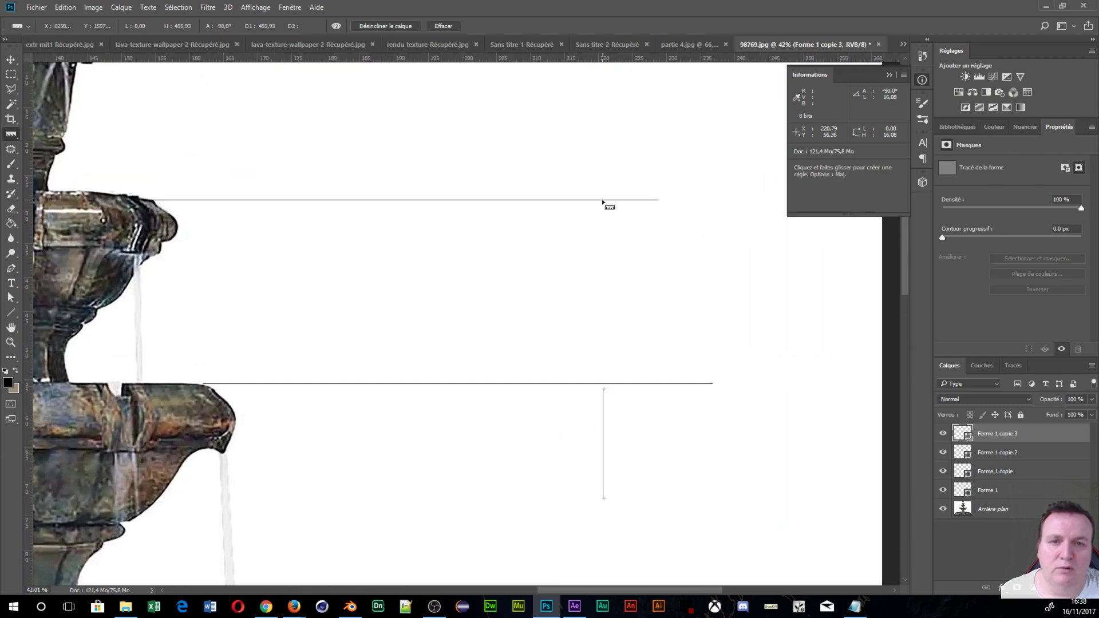
{"action": "left_click_drag", "start_coordinate": [602, 200], "coordinate": [613, 383], "text": "shift"}
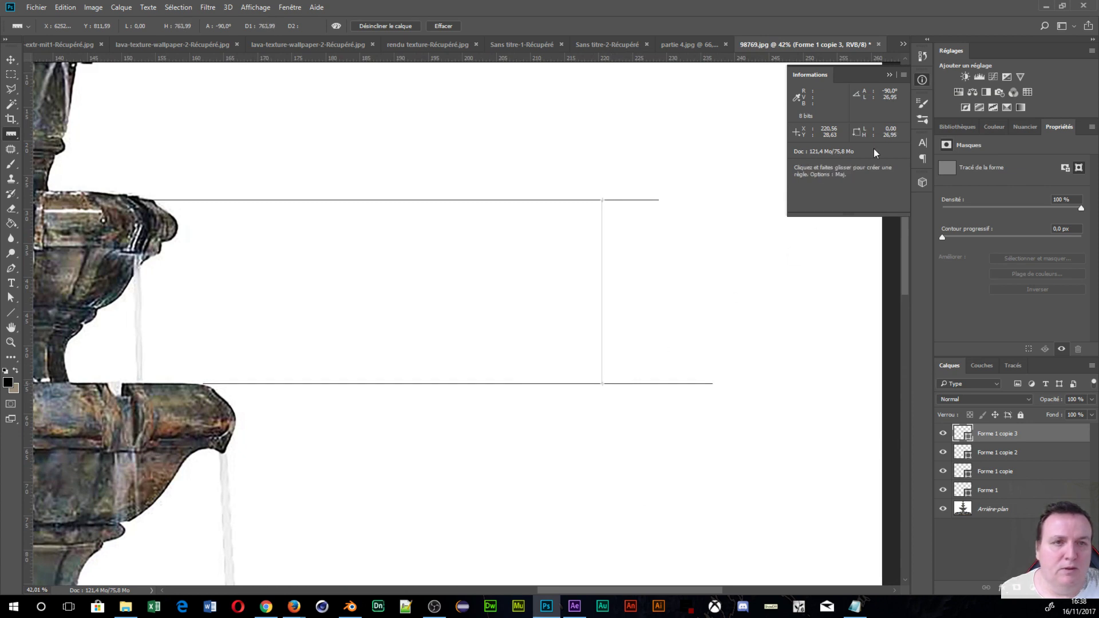
In Notepad, add the unit cm to the 35.9 entry and record 27 cm on the fourth line
{"action": "left_click", "coordinate": [855, 606]}
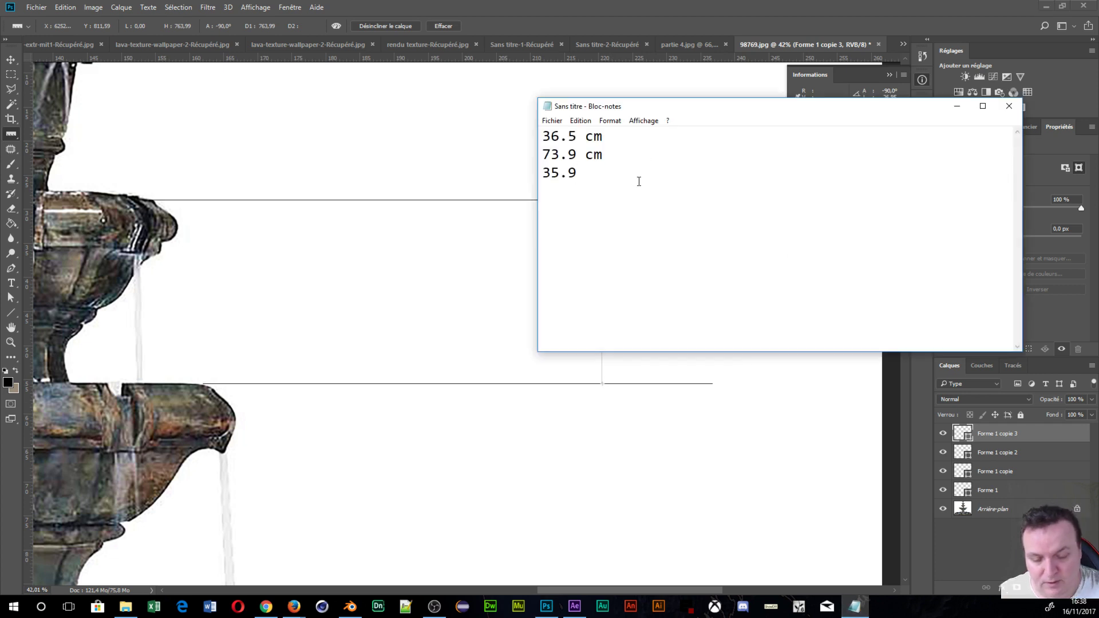
{"action": "type", "text": "cm "}
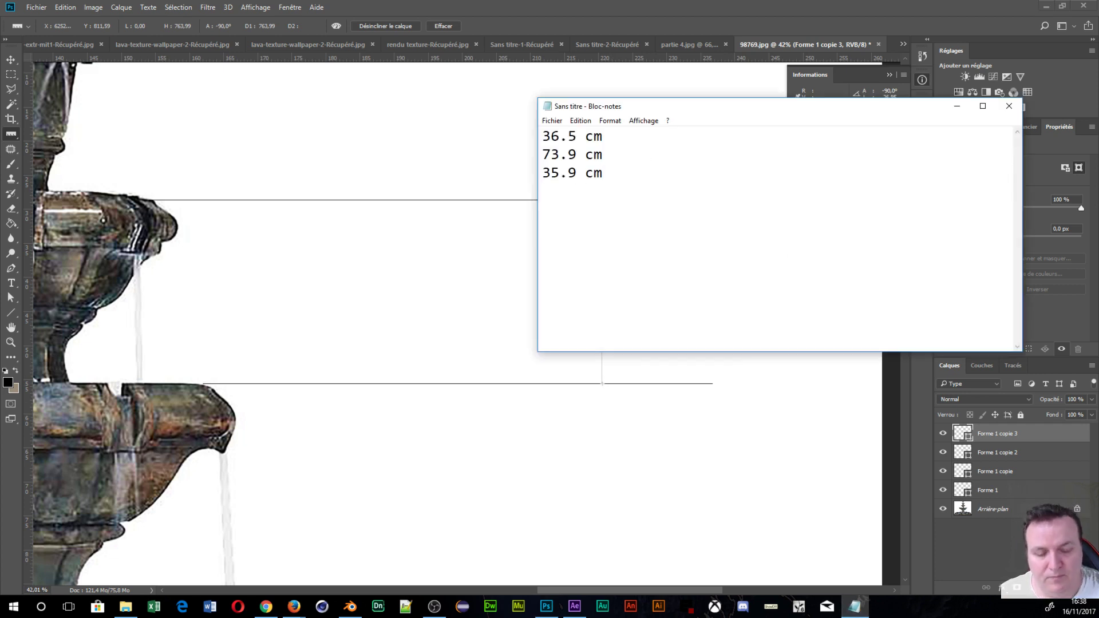
{"action": "type", "text": "27 cm"}
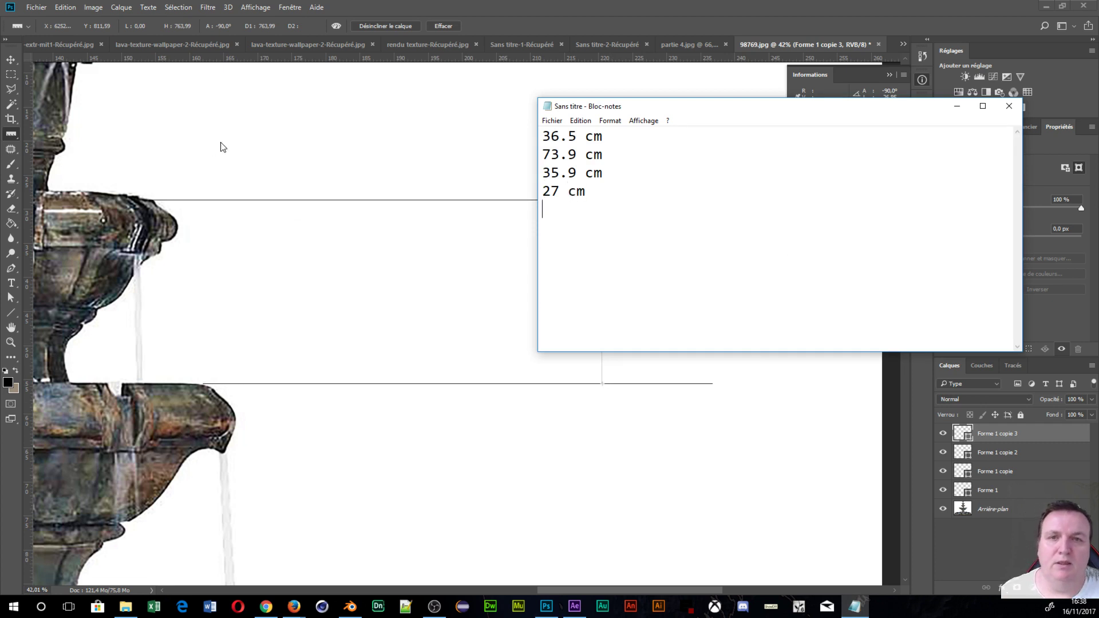
In Photoshop, measure the vertical distance from the image's top edge down to the small upper basin's rim line
{"action": "scroll", "coordinate": [240, 160], "scroll_direction": "down", "scroll_amount": 3, "text": "alt"}
{"action": "scroll", "coordinate": [338, 133], "scroll_direction": "up", "scroll_amount": 3, "text": "alt"}
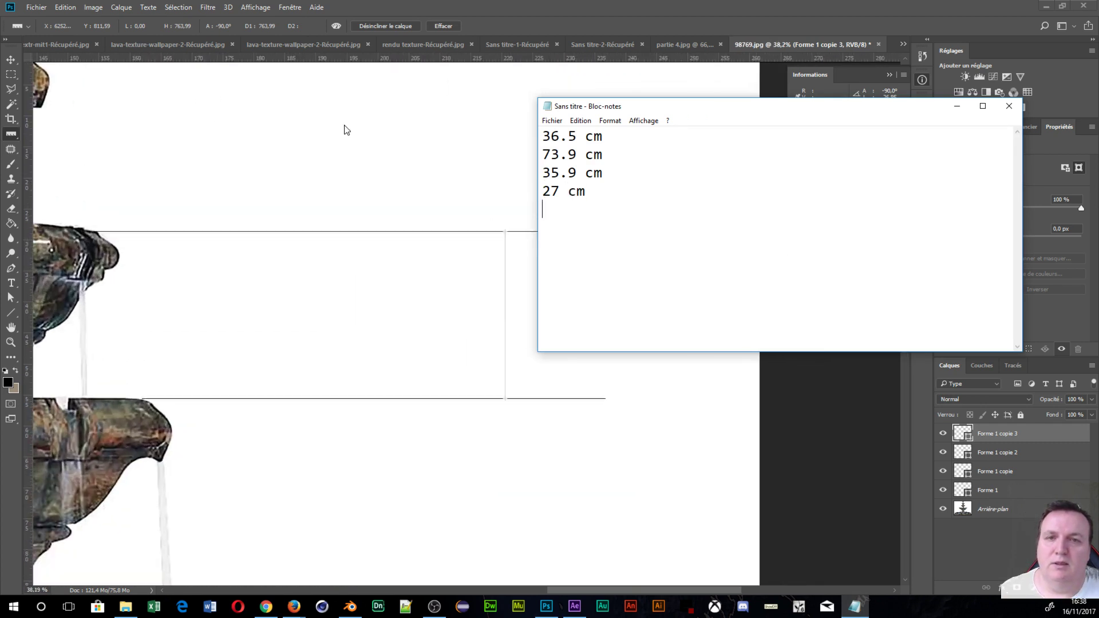
{"action": "scroll", "coordinate": [481, 144], "scroll_direction": "down", "scroll_amount": 1}
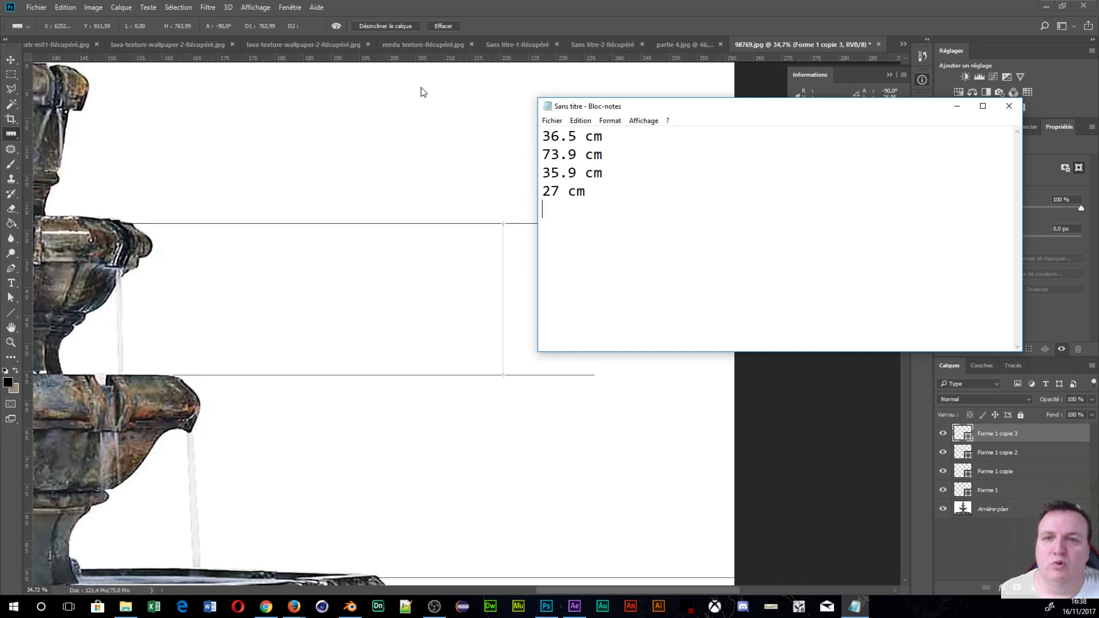
{"action": "scroll", "coordinate": [277, 112], "scroll_direction": "down", "scroll_amount": 1}
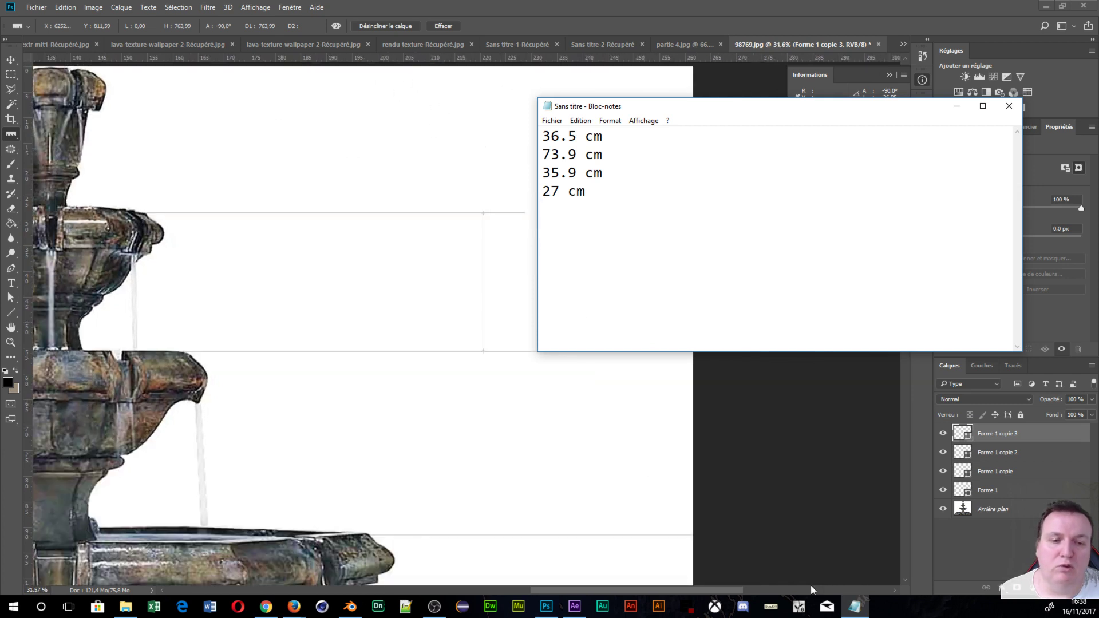
{"action": "left_click", "coordinate": [435, 79]}
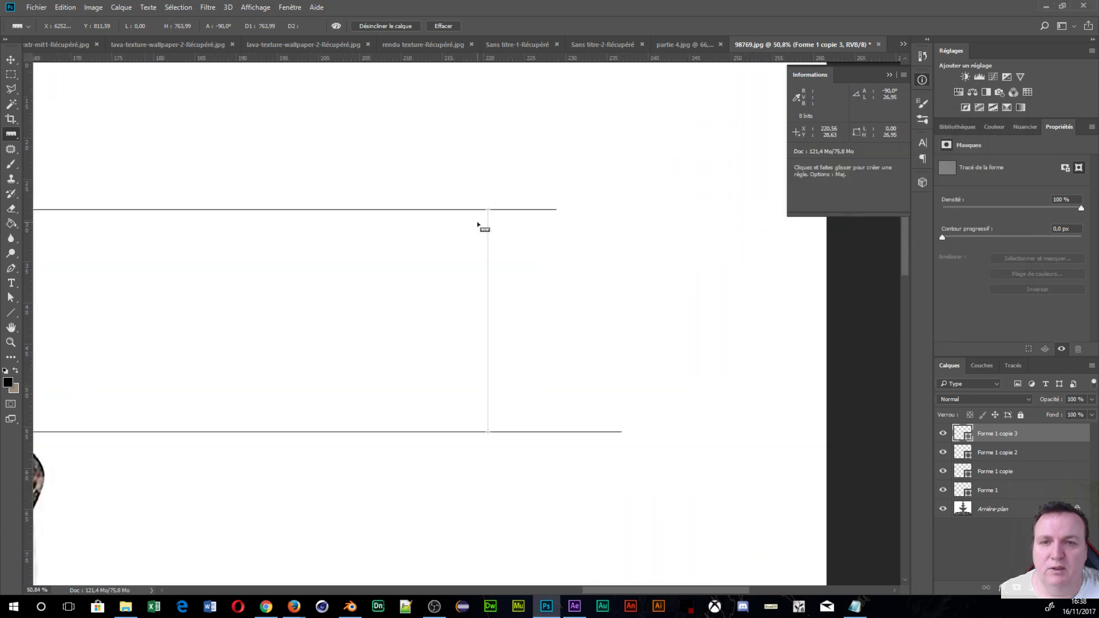
{"action": "scroll", "coordinate": [473, 217], "scroll_direction": "up", "scroll_amount": 5}
{"action": "scroll", "coordinate": [502, 133], "scroll_direction": "down", "scroll_amount": 1}
{"action": "left_click_drag", "start_coordinate": [485, 127], "coordinate": [517, 254]}
{"action": "scroll", "coordinate": [517, 254], "scroll_direction": "up", "scroll_amount": 4}
{"action": "left_click_drag", "start_coordinate": [537, 128], "coordinate": [532, 213]}
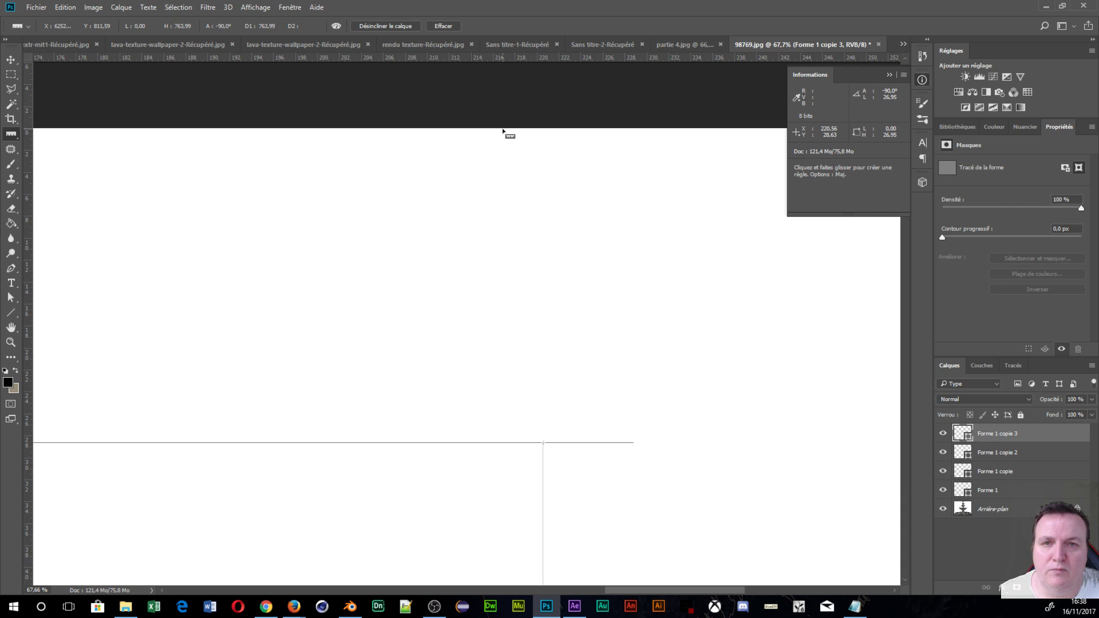
{"action": "left_click_drag", "start_coordinate": [502, 129], "coordinate": [511, 442]}
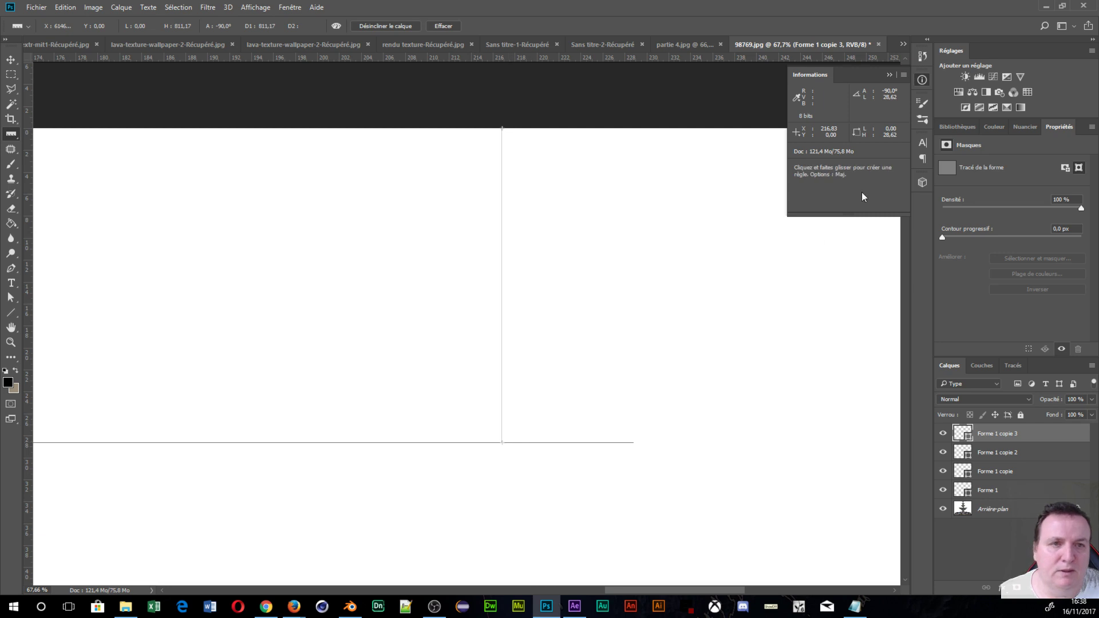
Record 28.62 cm on the fifth line of the Notepad measurement list
{"action": "left_click", "coordinate": [854, 606]}
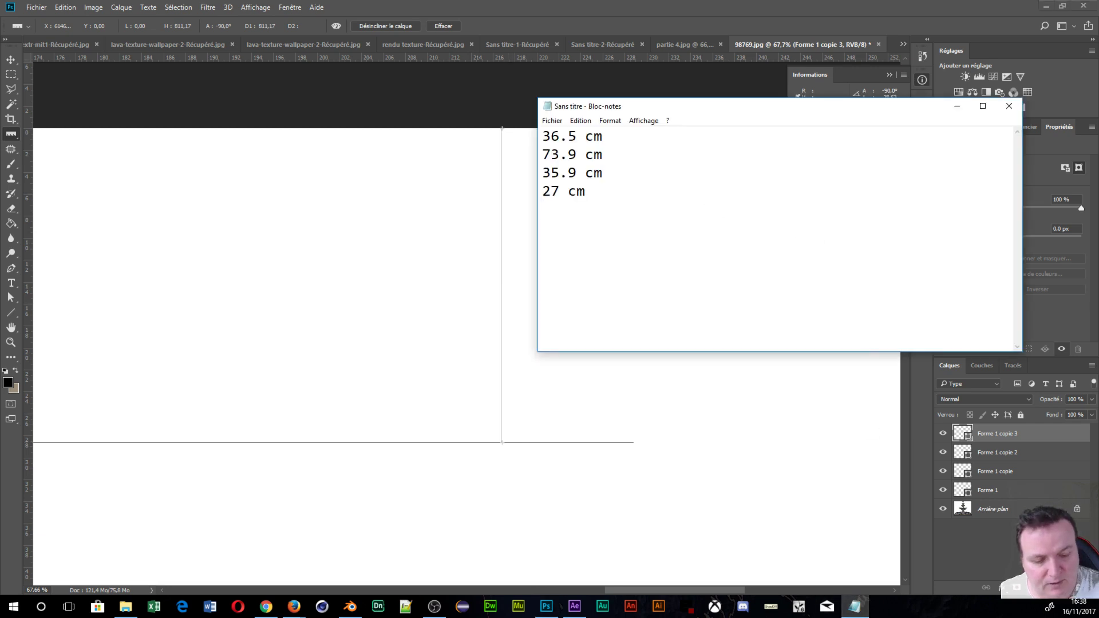
{"action": "type", "text": "28.62"}
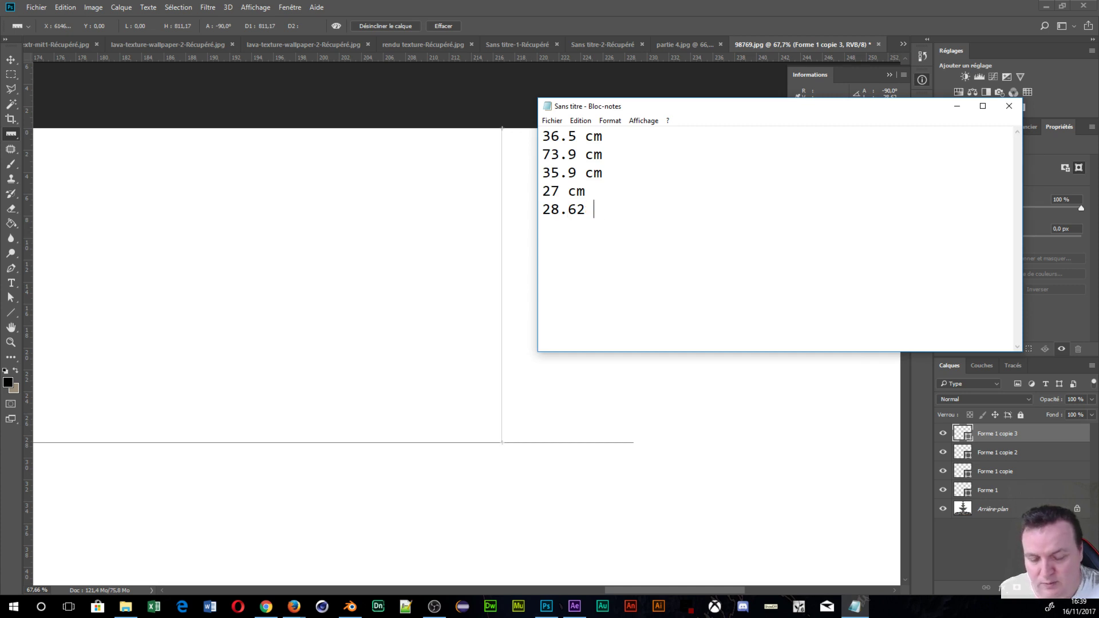
{"action": "type", "text": " cm"}
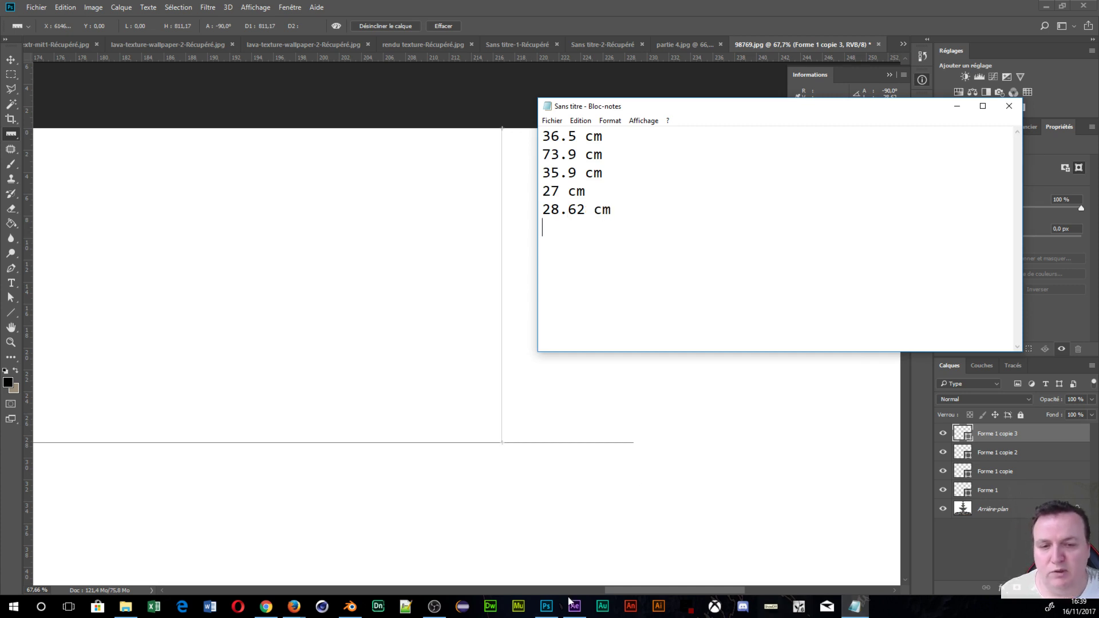
Open the Windows calculator and place its window beside the Notepad measurement list
{"action": "left_click", "coordinate": [40, 606]}
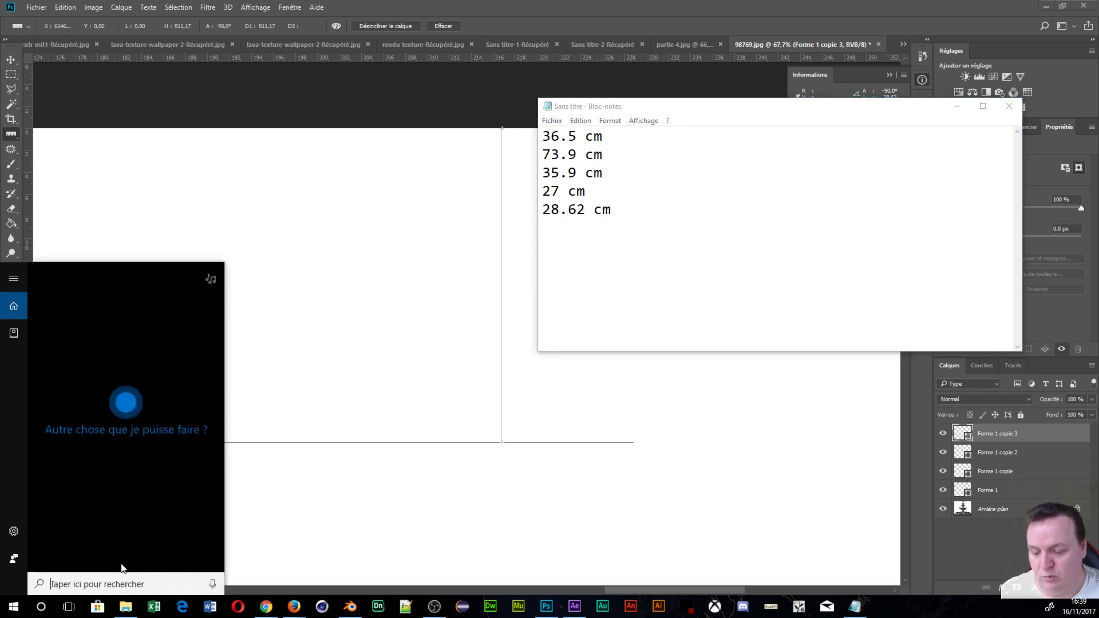
{"action": "type", "text": "c"}
{"action": "key", "text": "Return"}
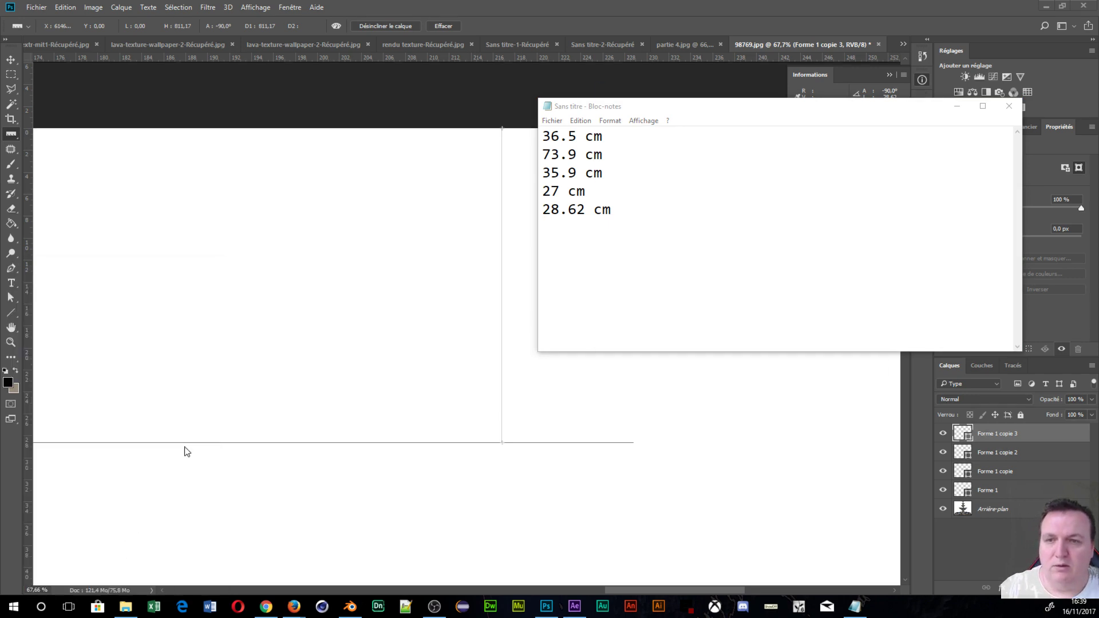
{"action": "left_click_drag", "start_coordinate": [767, 94], "coordinate": [823, 91]}
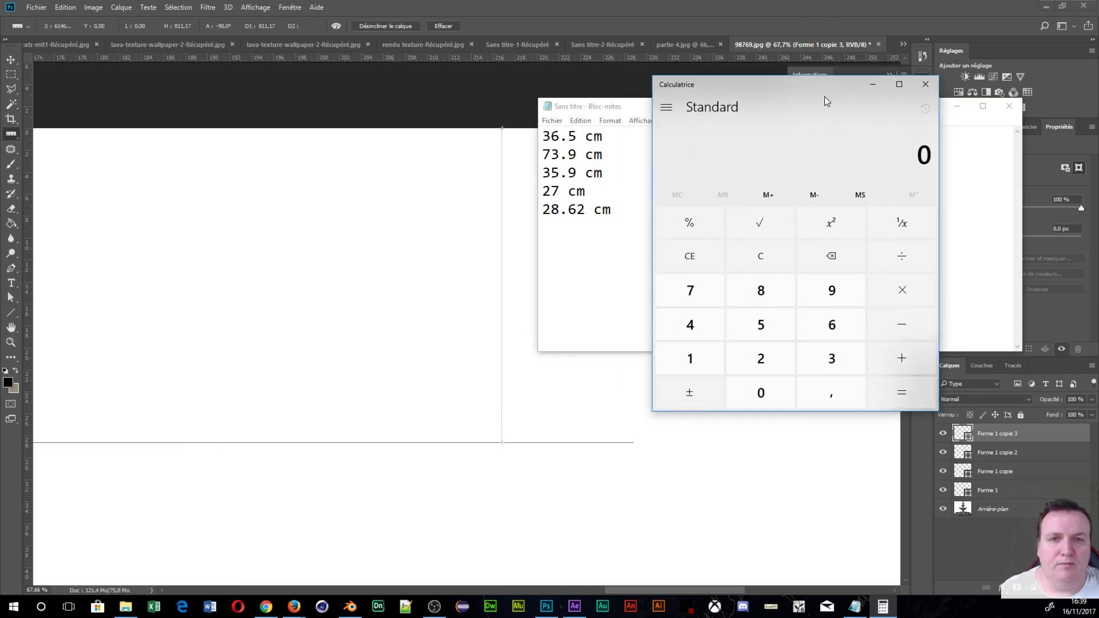
Add up the five recorded heights in the calculator: 36,5 + 73,9 + 35,9 + 27 + 28,62
{"action": "type", "text": "36,5"}
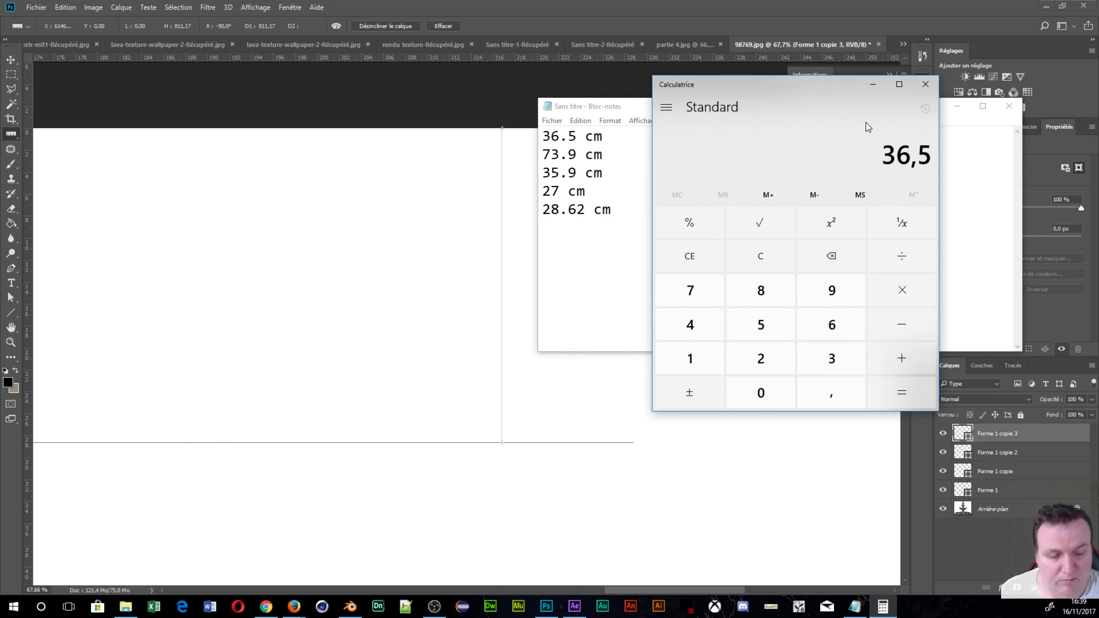
{"action": "key", "text": "plus"}
{"action": "type", "text": "7"}
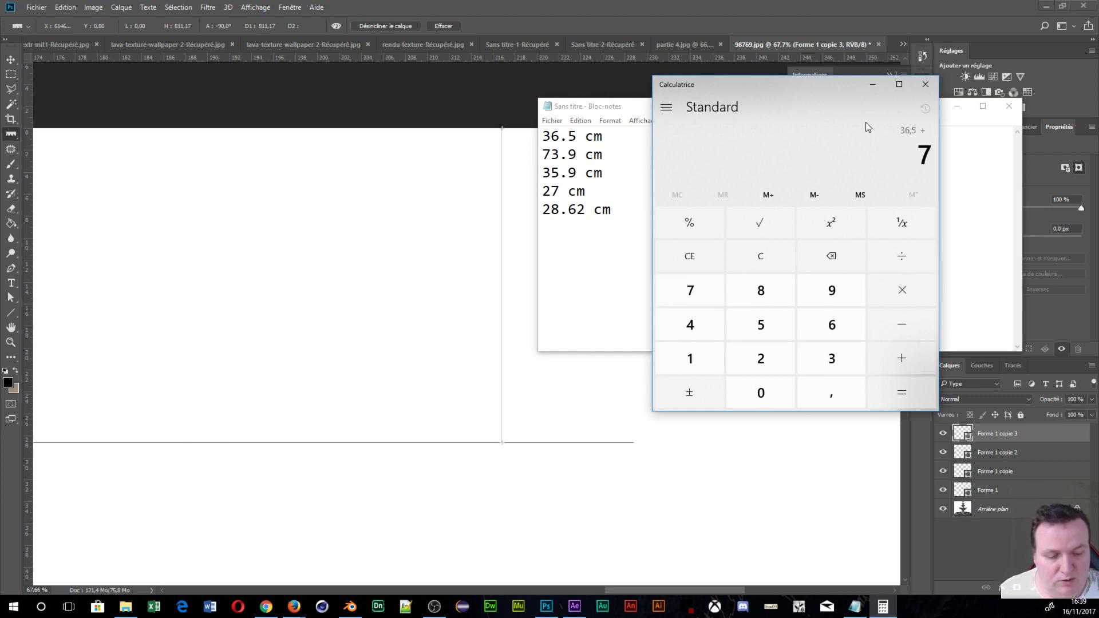
{"action": "type", "text": "3,9"}
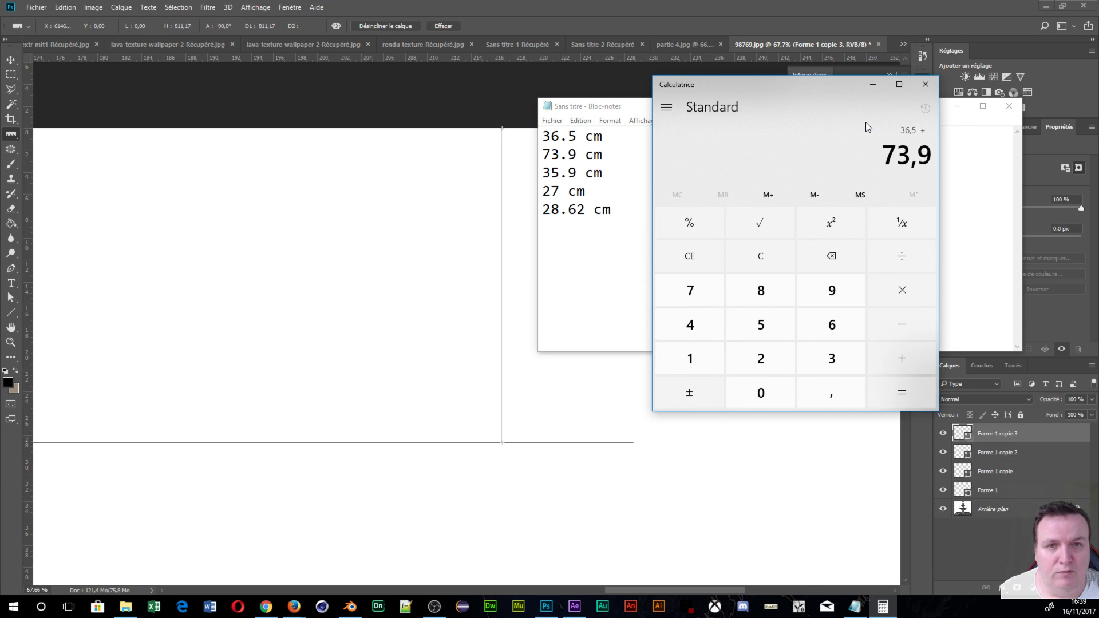
{"action": "key", "text": "plus"}
{"action": "type", "text": "35,9"}
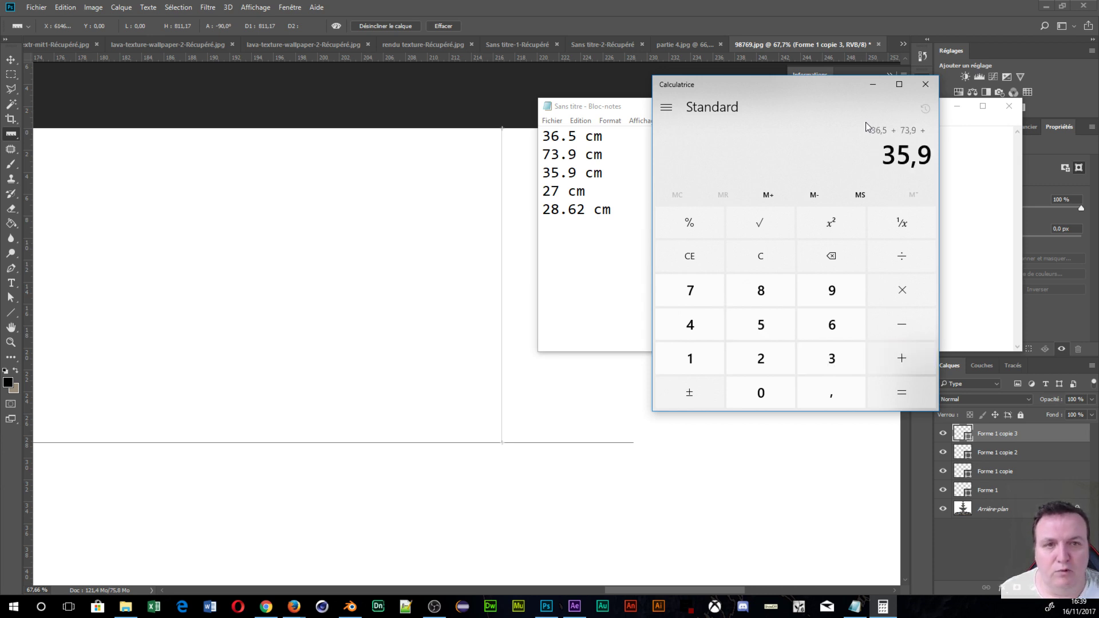
{"action": "key", "text": "plus"}
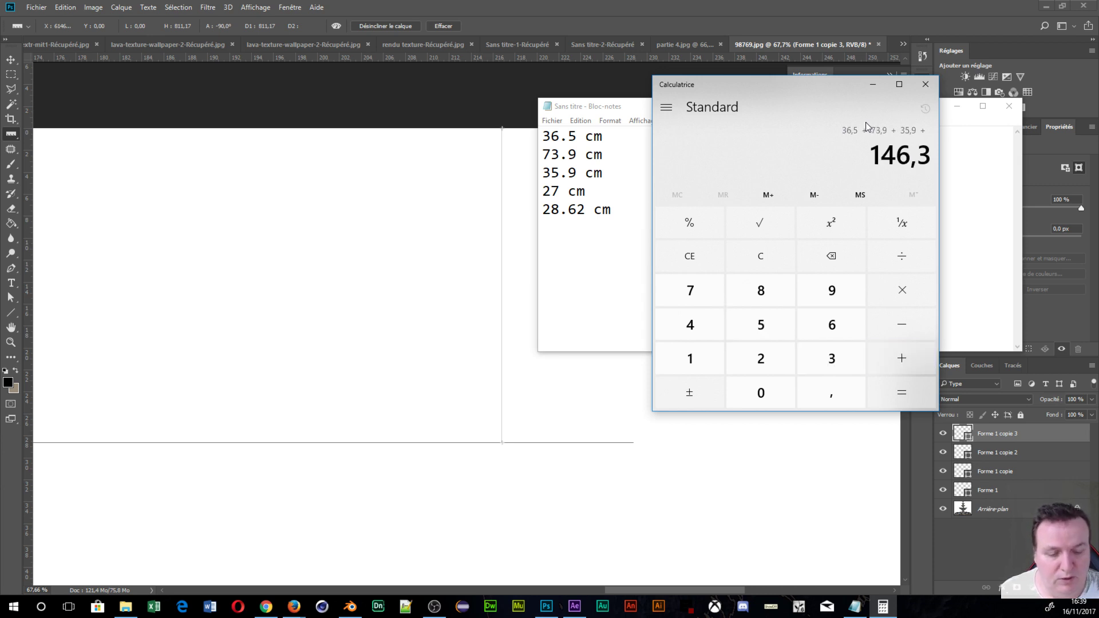
{"action": "type", "text": "27"}
{"action": "key", "text": "plus"}
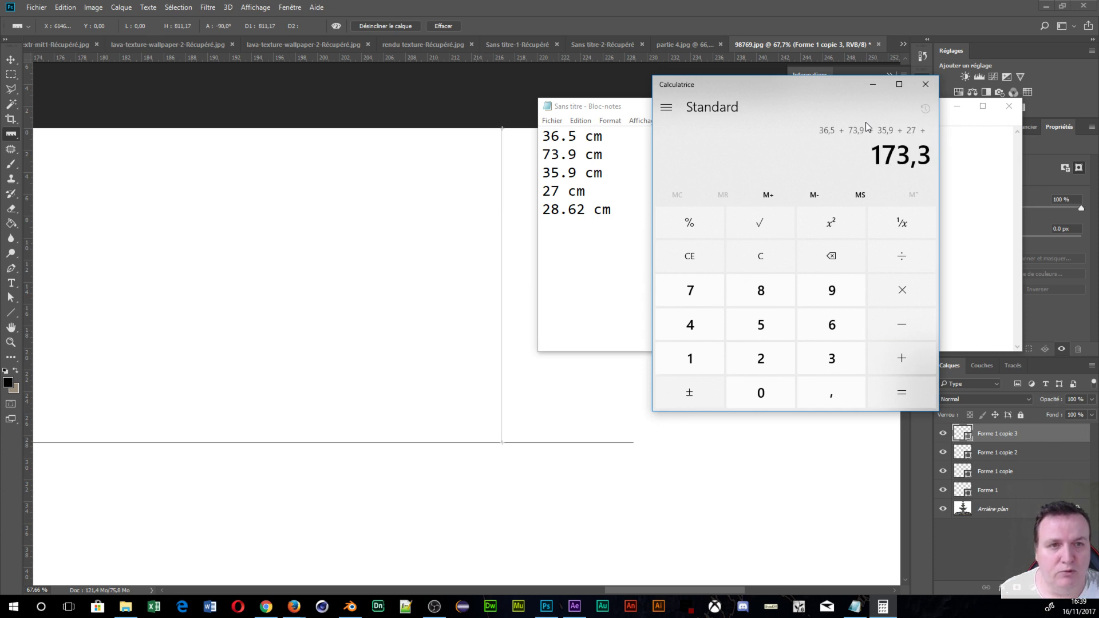
{"action": "type", "text": "28,62"}
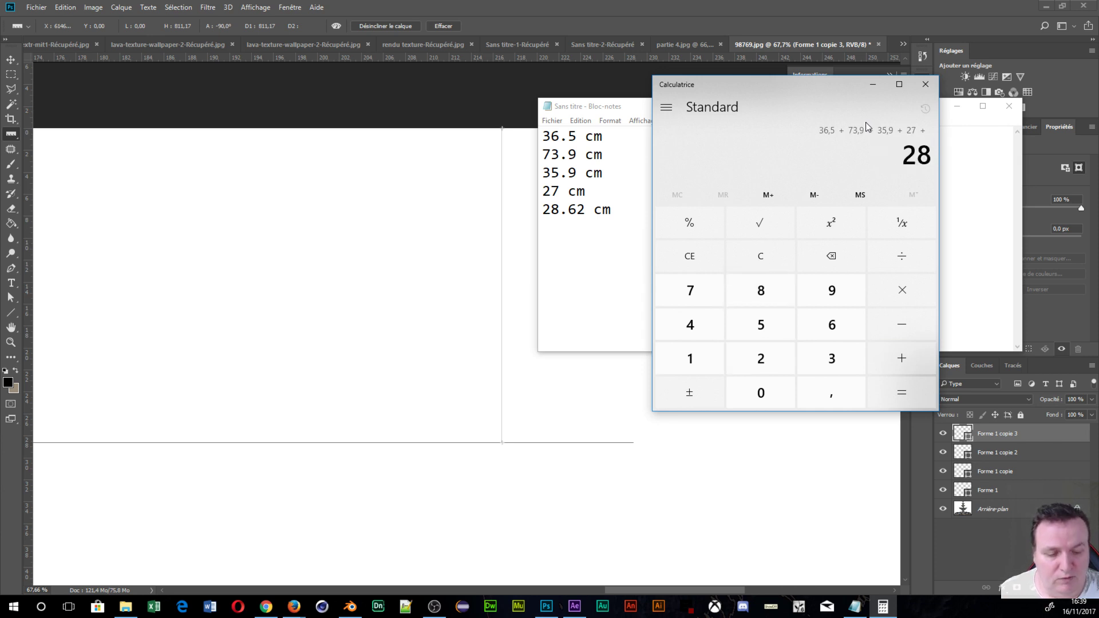
{"action": "key", "text": "Return"}
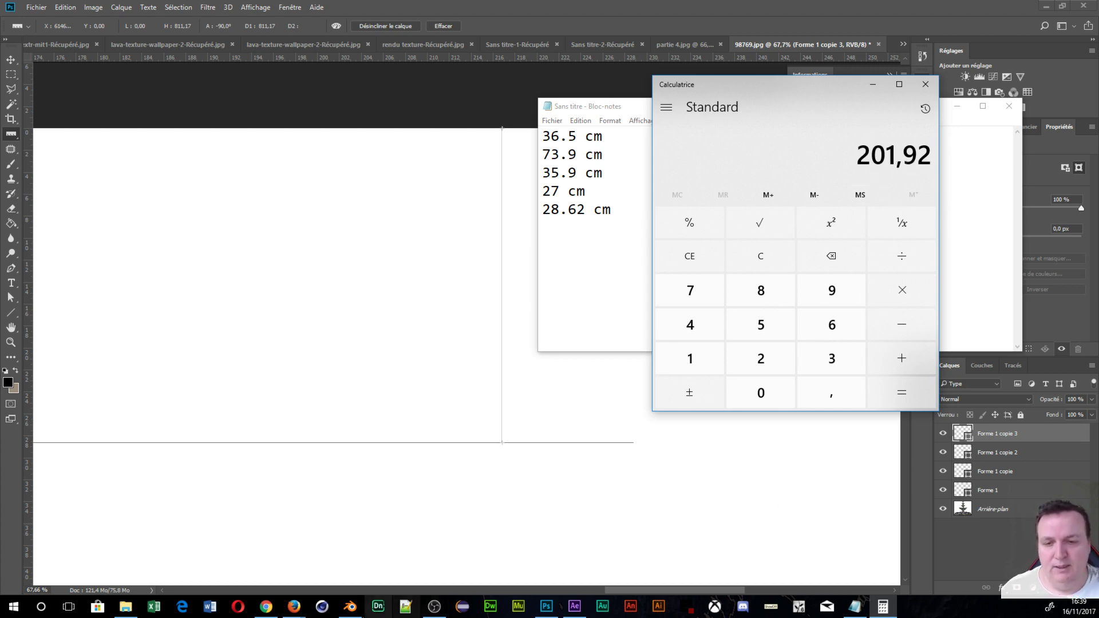
In Blender, switch to Object Mode, select the large cylinder and check its overall dimensions
{"action": "left_click", "coordinate": [349, 607]}
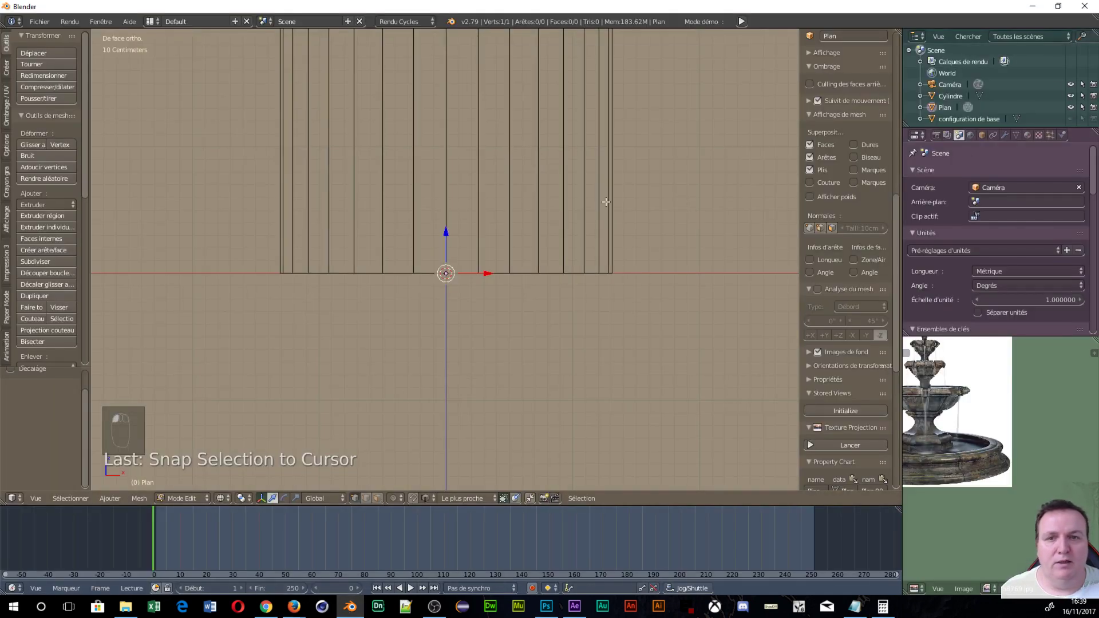
{"action": "key", "text": "Tab"}
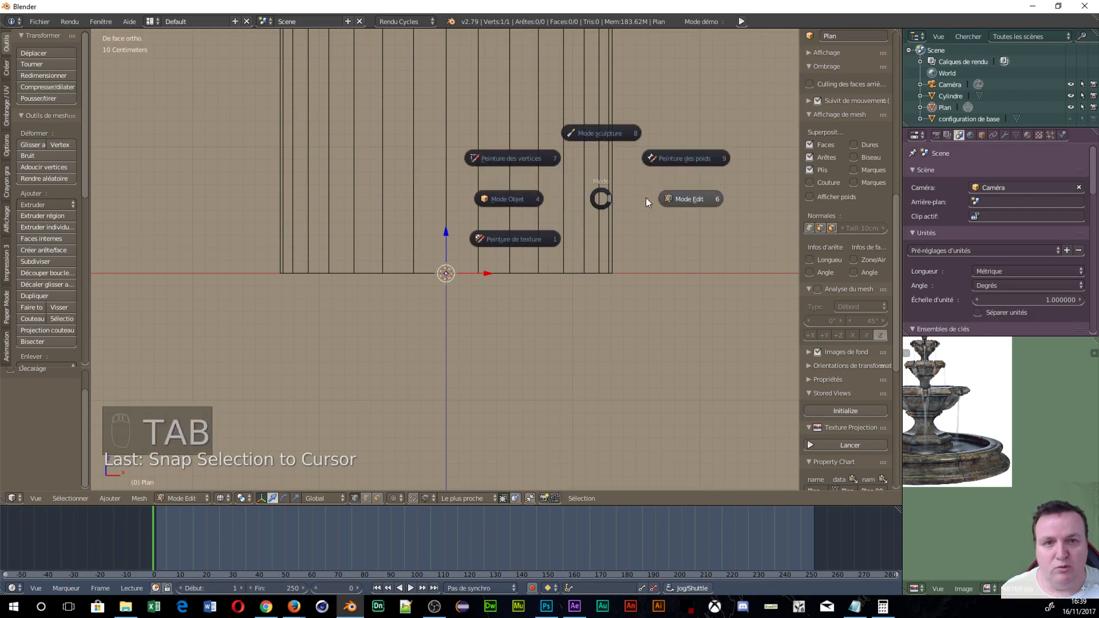
{"action": "left_click", "coordinate": [523, 196]}
{"action": "right_click", "coordinate": [608, 182]}
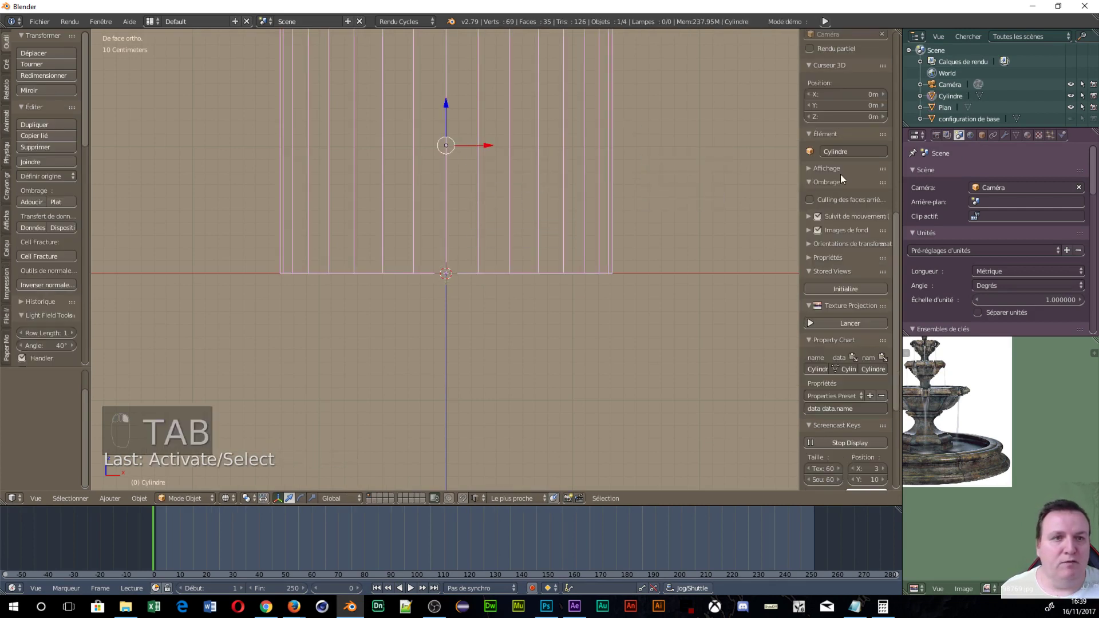
{"action": "scroll", "coordinate": [860, 220], "scroll_direction": "up", "scroll_amount": 10}
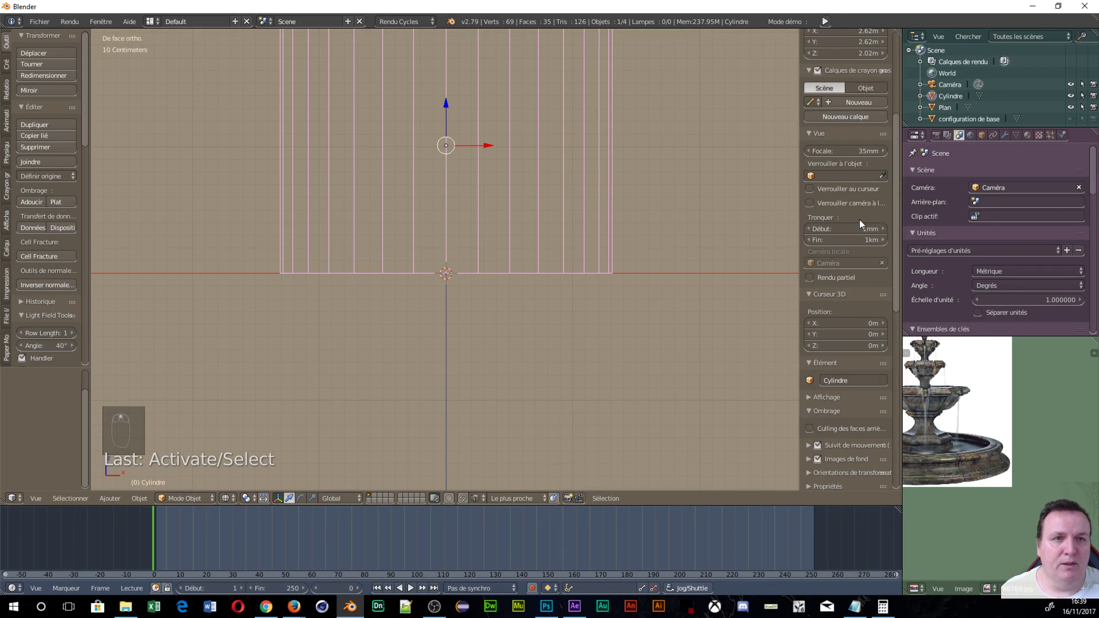
{"action": "scroll", "coordinate": [859, 223], "scroll_direction": "up", "scroll_amount": 5}
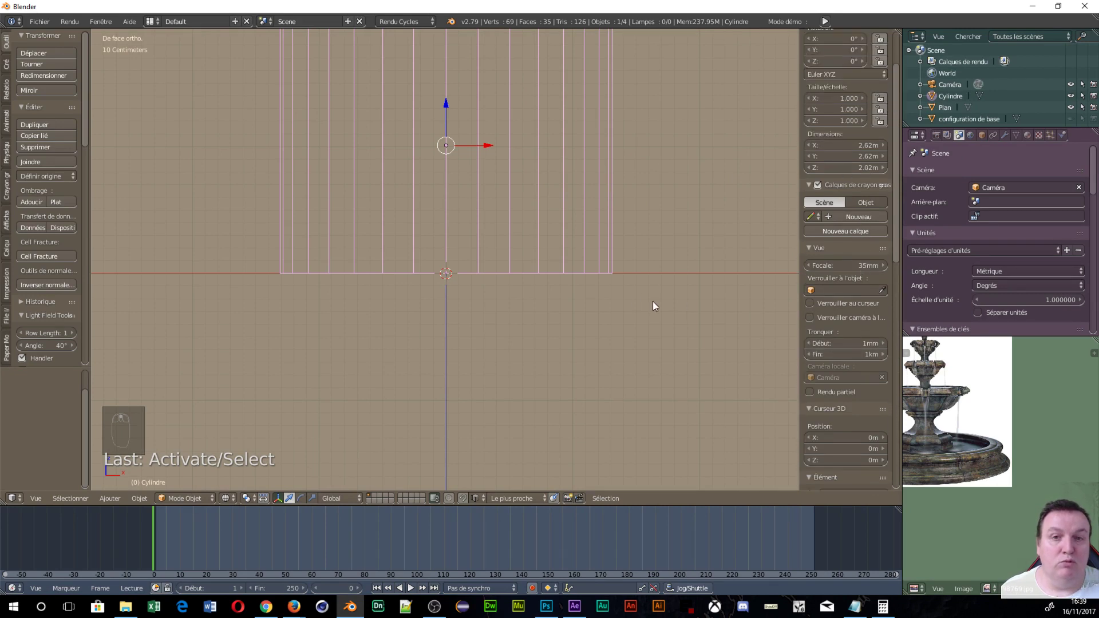
{"action": "scroll", "coordinate": [638, 259], "scroll_direction": "up", "scroll_amount": 3}
{"action": "scroll", "coordinate": [638, 260], "scroll_direction": "down", "scroll_amount": 5}
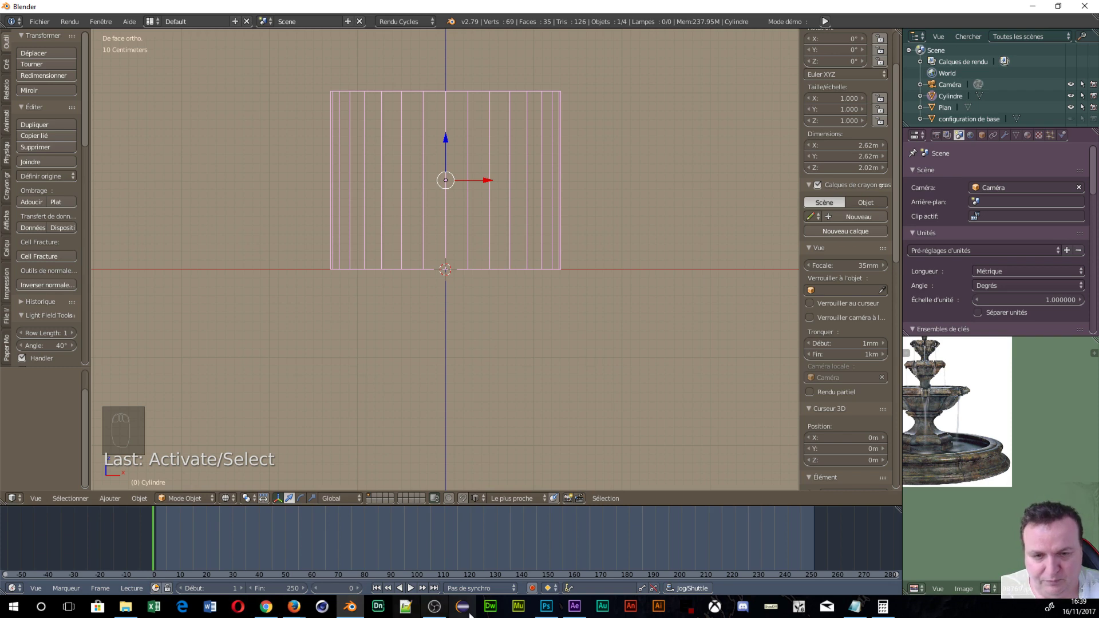
Bring up the Notepad measurement list in front of the Blender scene to read the tier heights
{"action": "left_click", "coordinate": [546, 606]}
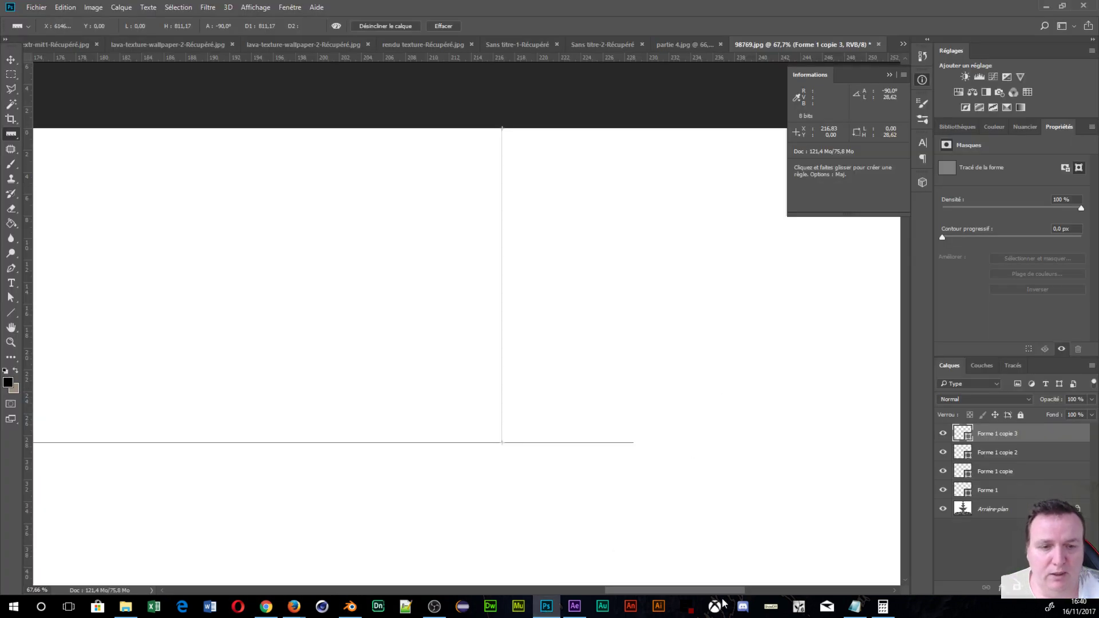
{"action": "left_click", "coordinate": [854, 606]}
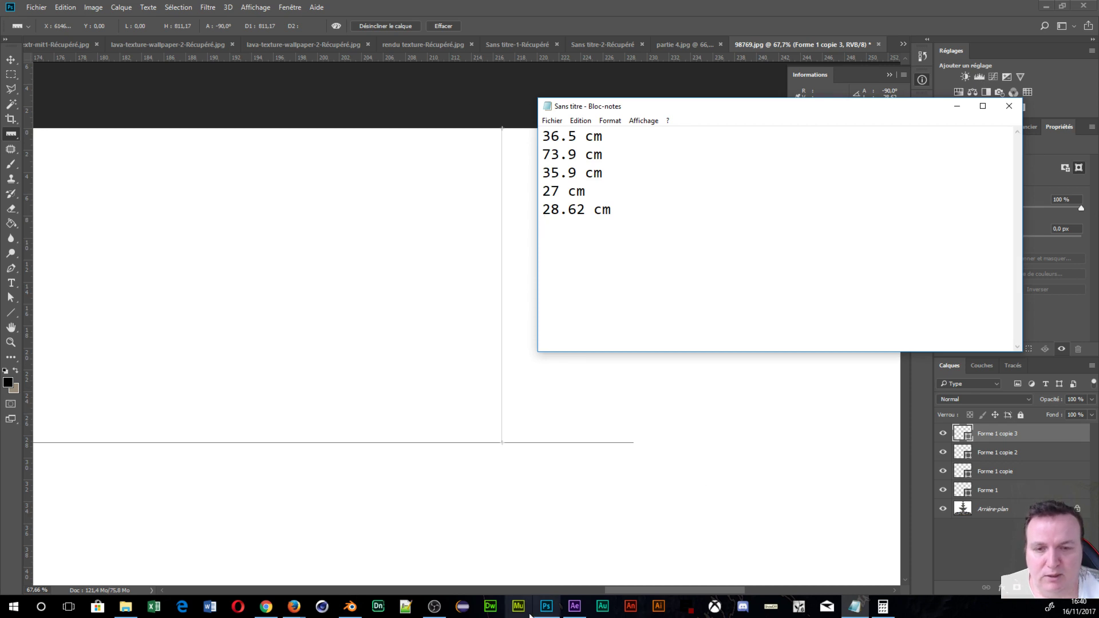
{"action": "left_click", "coordinate": [350, 606]}
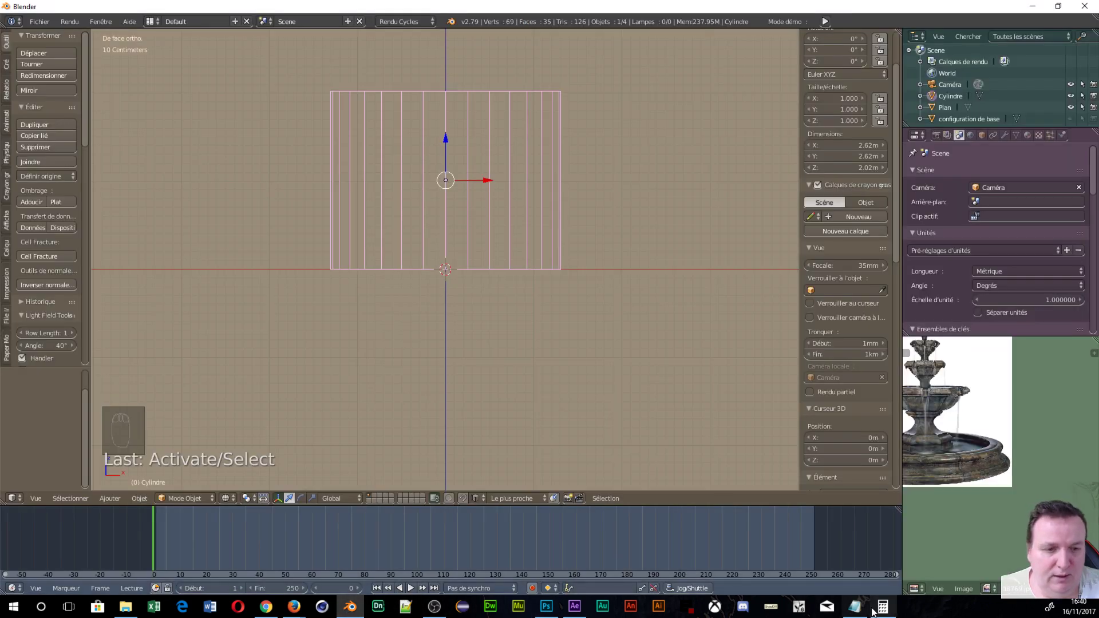
{"action": "left_click", "coordinate": [856, 606]}
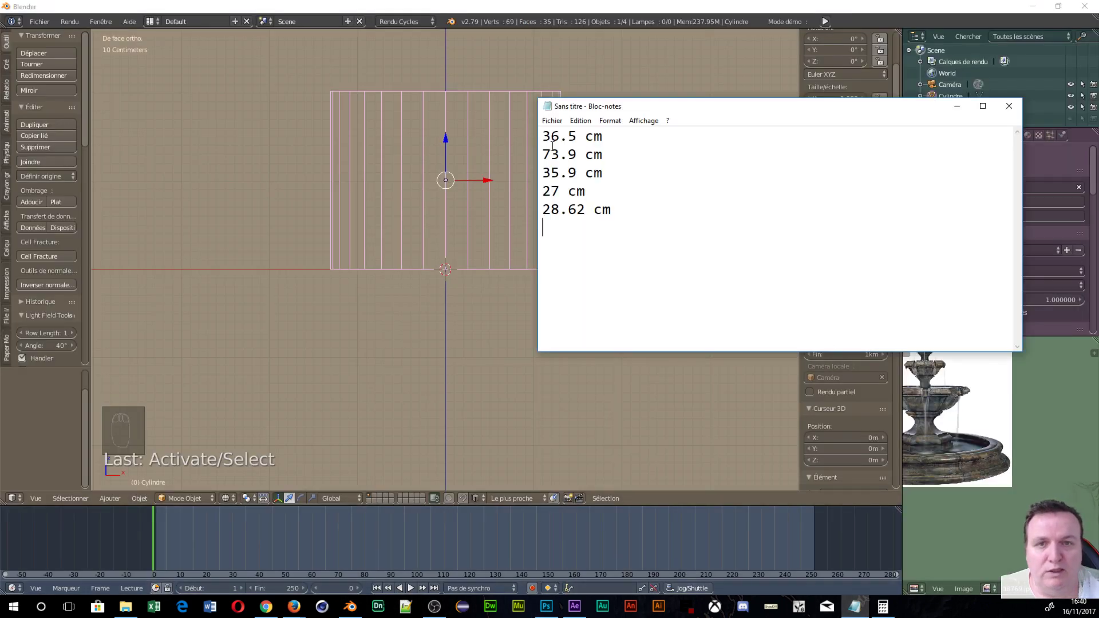
{"action": "left_click", "coordinate": [1008, 107]}
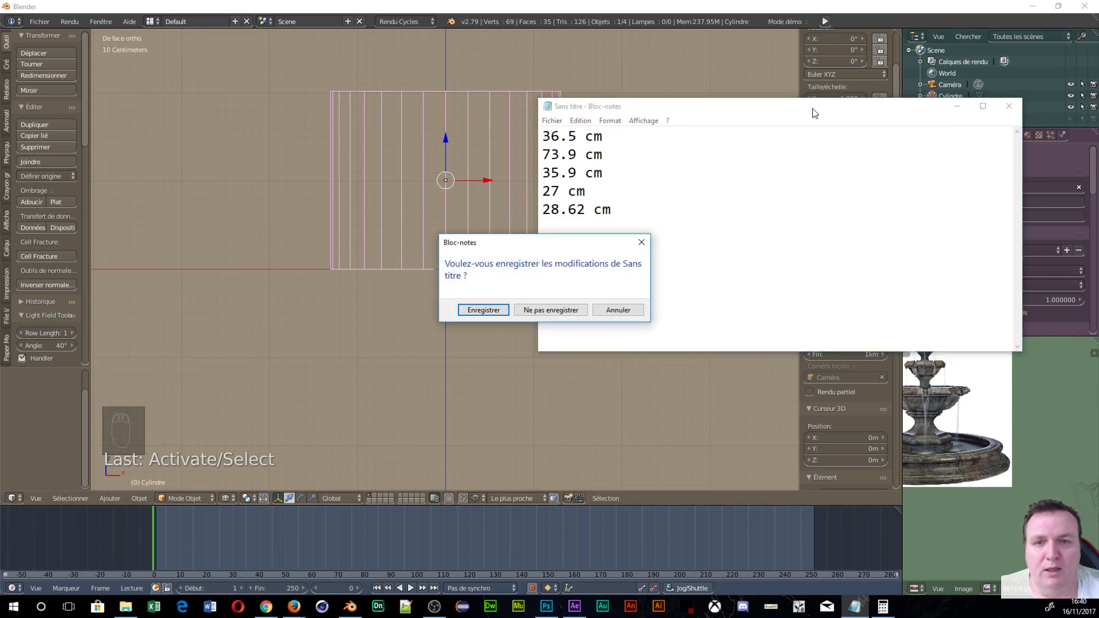
{"action": "left_click", "coordinate": [633, 311]}
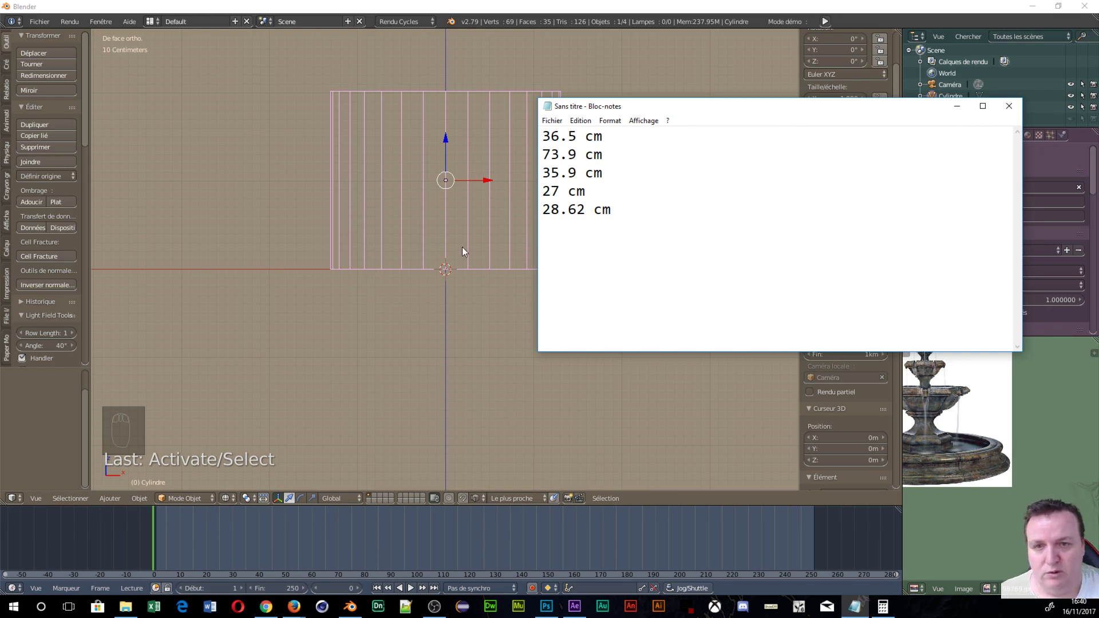
{"action": "key", "text": "Return"}
{"action": "type", "text": "A"}
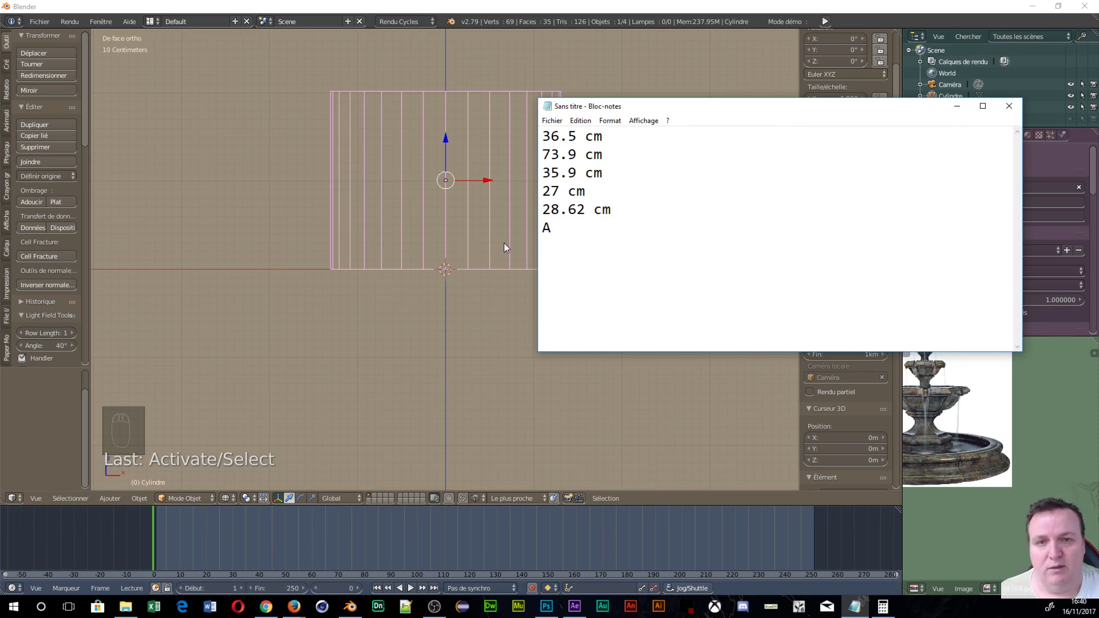
{"action": "left_click_drag", "start_coordinate": [576, 227], "coordinate": [537, 225]}
{"action": "key", "text": "BackSpace"}
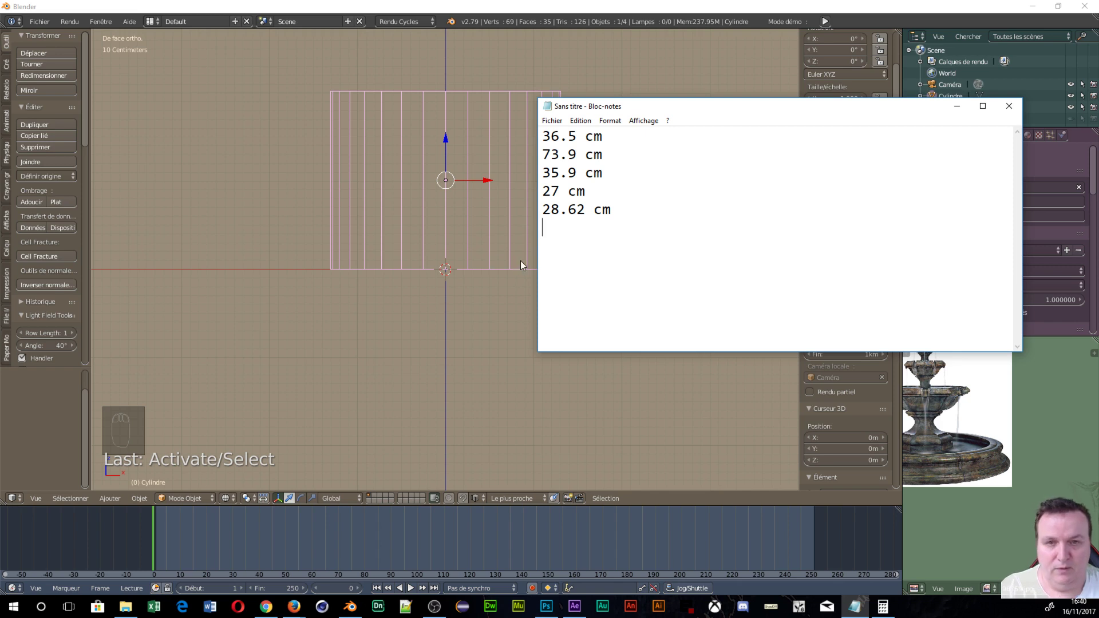
Back in Blender, add a new cylinder mesh at the 3D cursor on the scene origin
{"action": "right_click", "coordinate": [405, 333]}
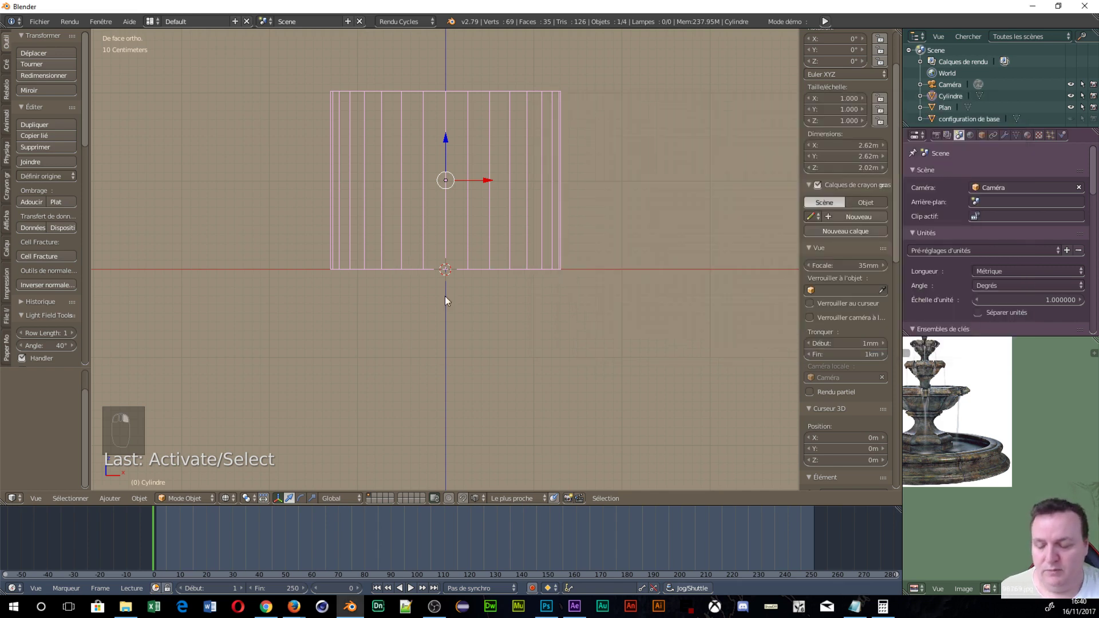
{"action": "key", "text": "shift+a"}
{"action": "mouse_move", "coordinate": [485, 225]}
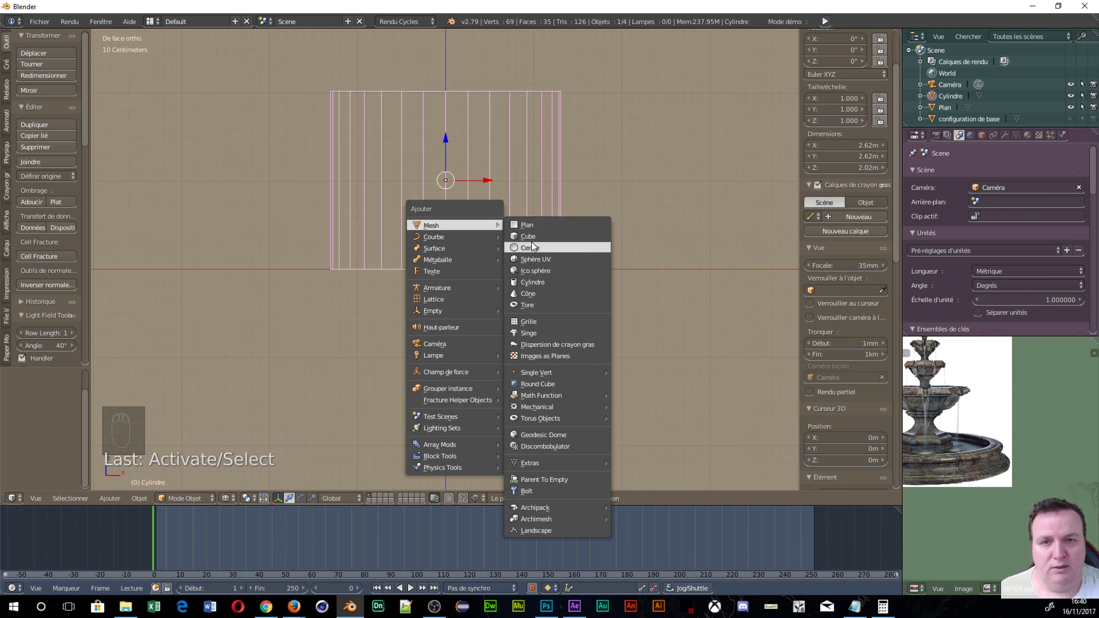
{"action": "left_click", "coordinate": [545, 280]}
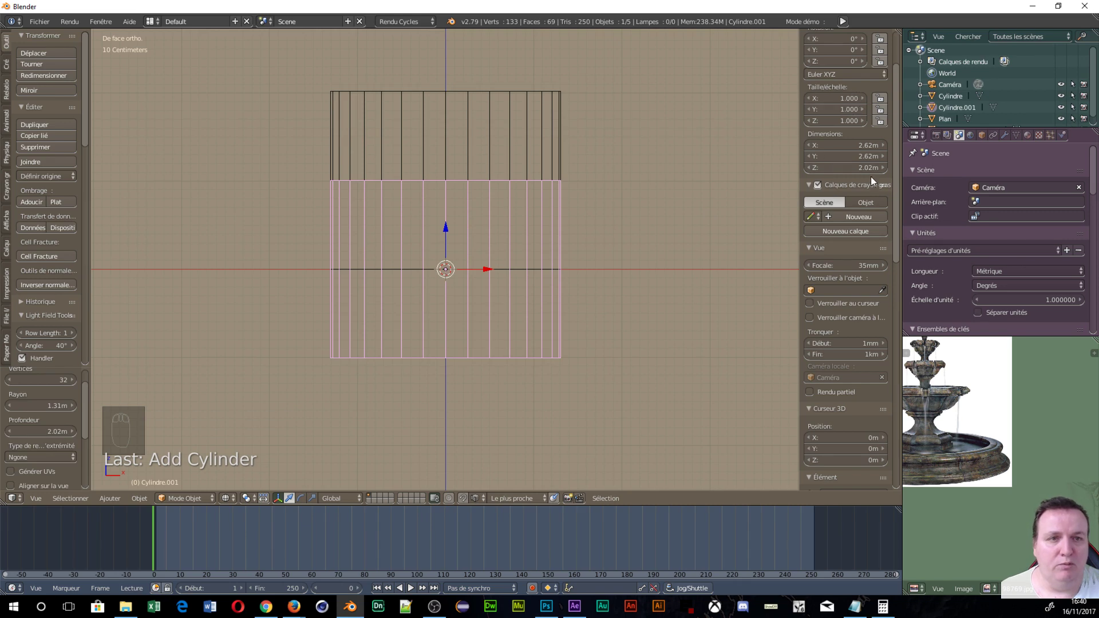
Check the first height in Notepad and set the new cylinder's Z dimension to 36.5 cm in Blender
{"action": "left_click", "coordinate": [854, 607]}
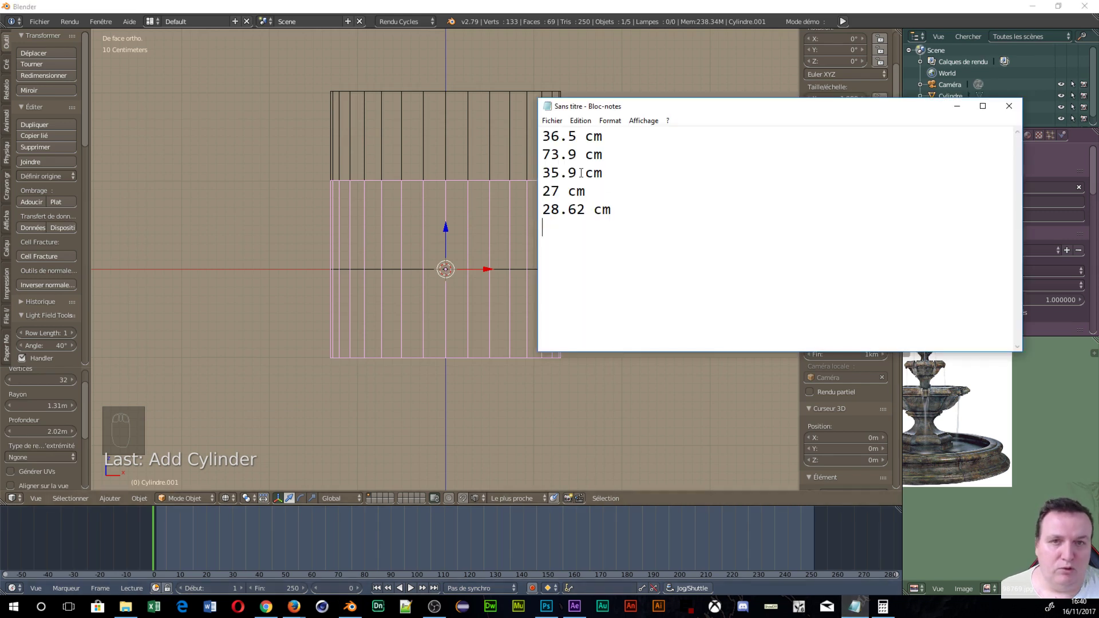
{"action": "left_click", "coordinate": [955, 106]}
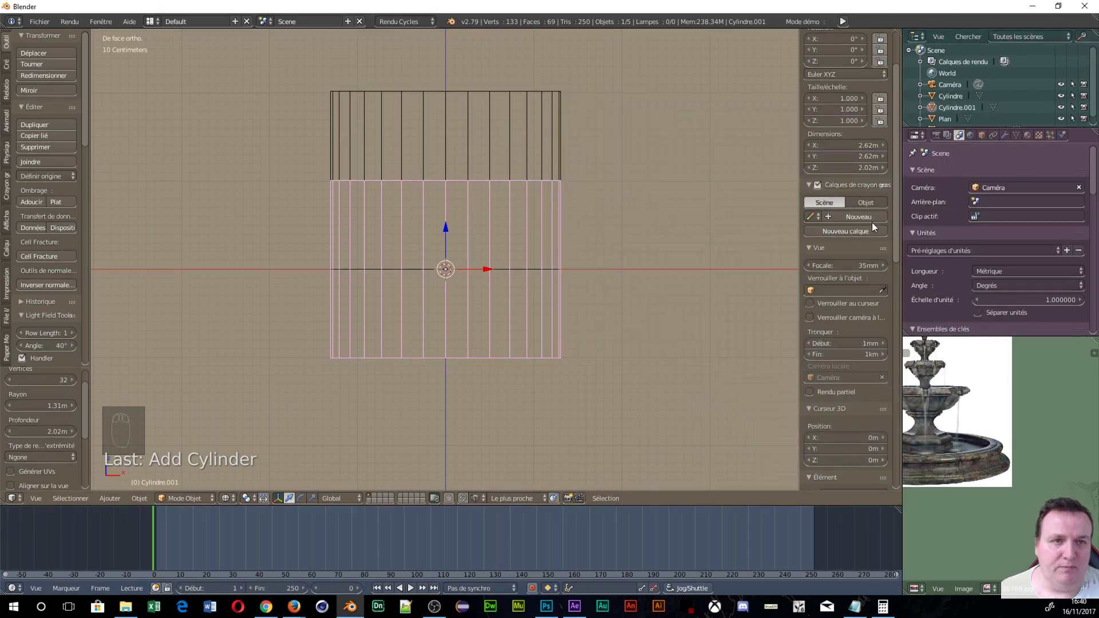
{"action": "left_click", "coordinate": [847, 167]}
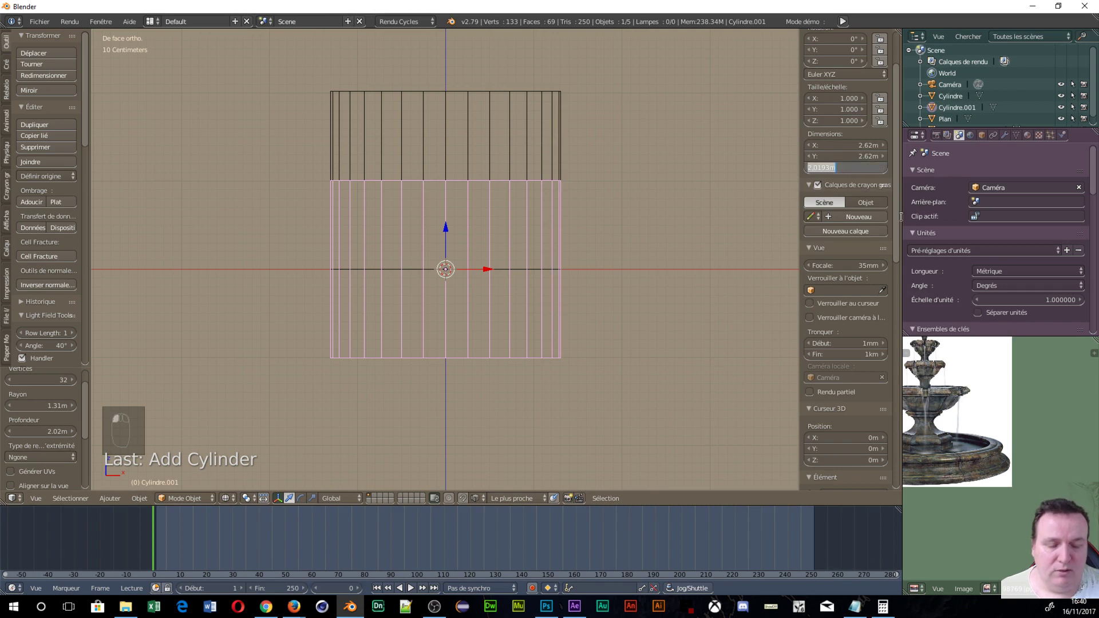
{"action": "type", "text": "36.5"}
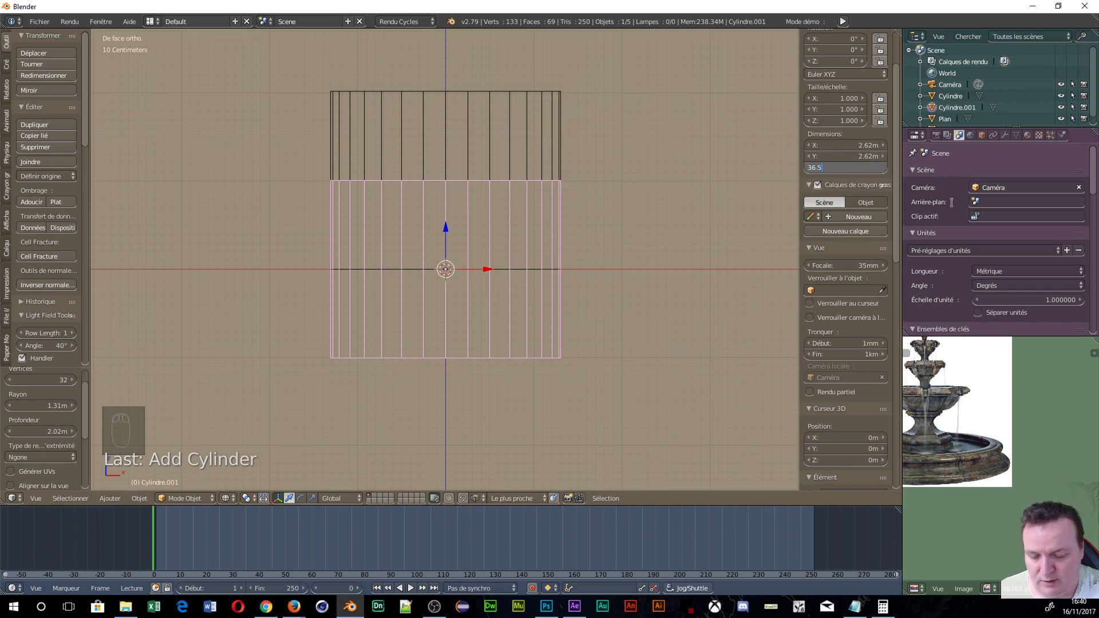
{"action": "type", "text": "cm"}
{"action": "key", "text": "Return"}
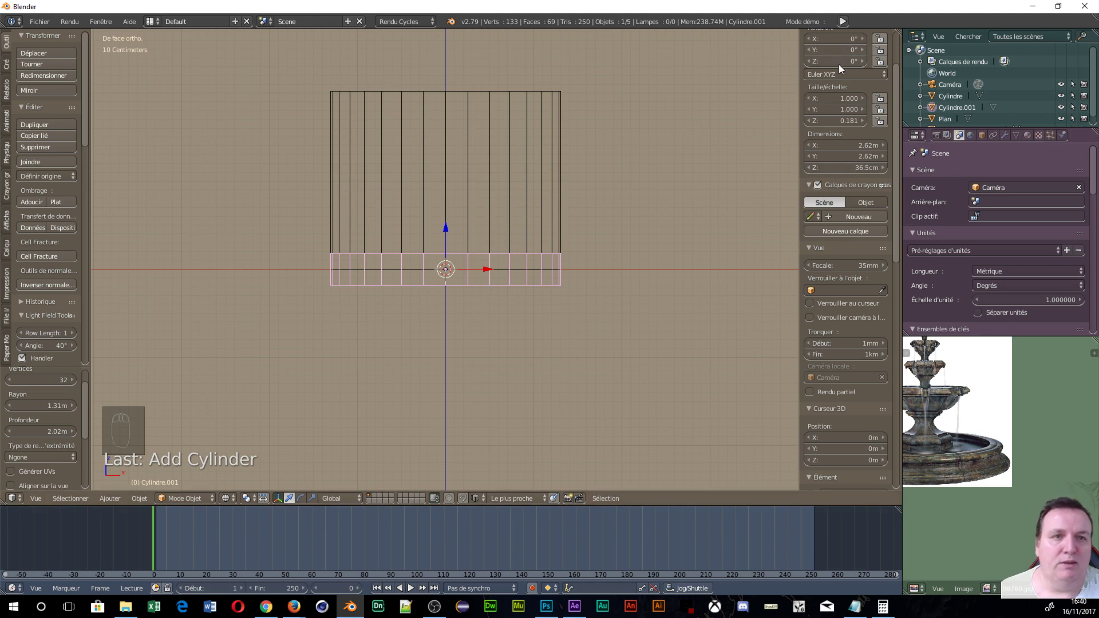
Set the 36.5 cm tall cylinder's Z position to 36.5/2 cm so its base rests on the ground line
{"action": "scroll", "coordinate": [839, 64], "scroll_direction": "up", "scroll_amount": 3}
{"action": "left_click", "coordinate": [824, 87]}
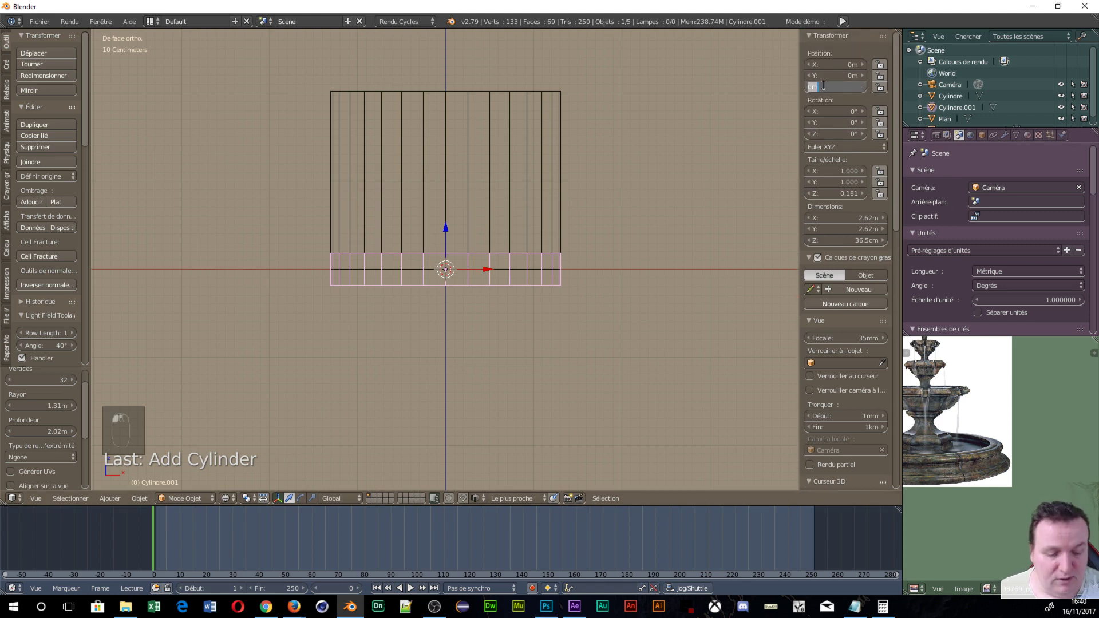
{"action": "type", "text": "36.5/2c"}
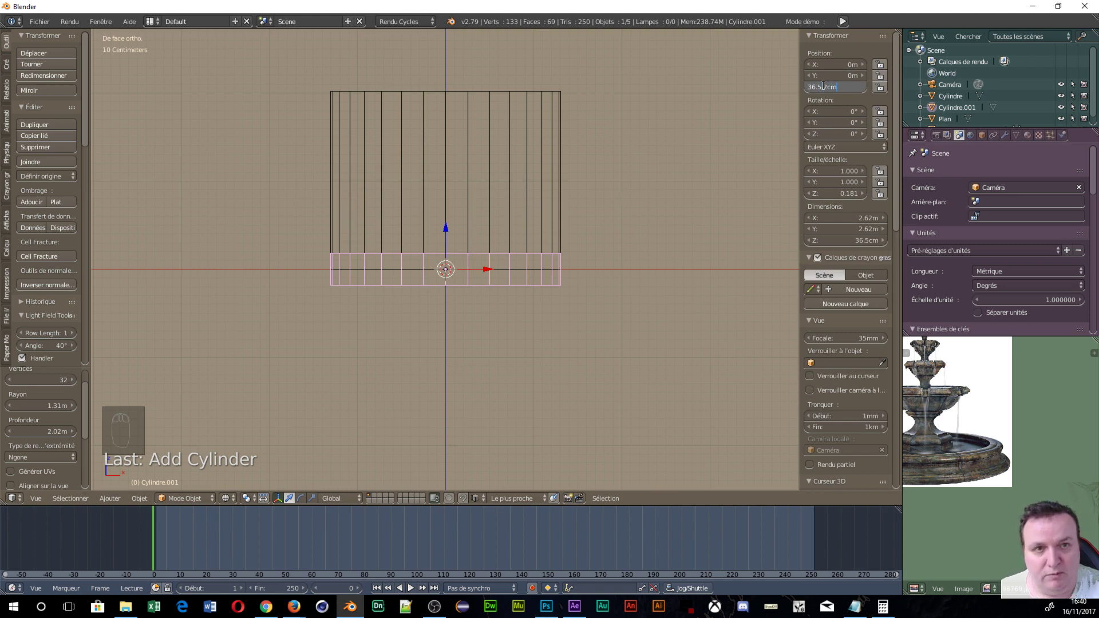
{"action": "type", "text": "m"}
{"action": "key", "text": "Return"}
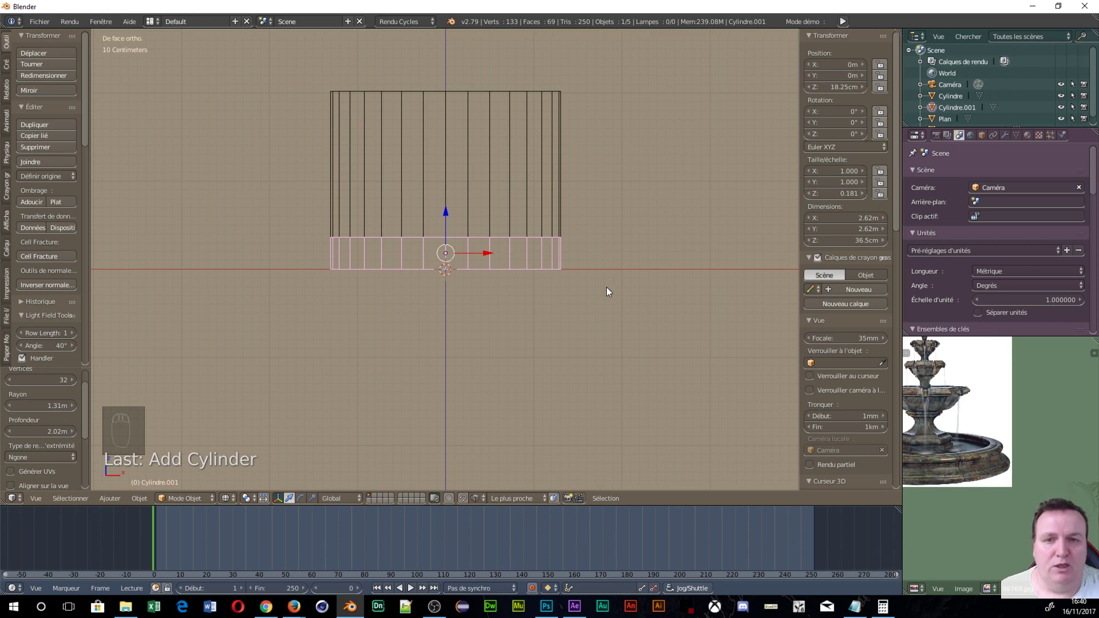
Add another cylinder mesh at the scene origin for the second tier
{"action": "scroll", "coordinate": [607, 287], "scroll_direction": "down", "scroll_amount": 1}
{"action": "scroll", "coordinate": [603, 280], "scroll_direction": "up", "scroll_amount": 3}
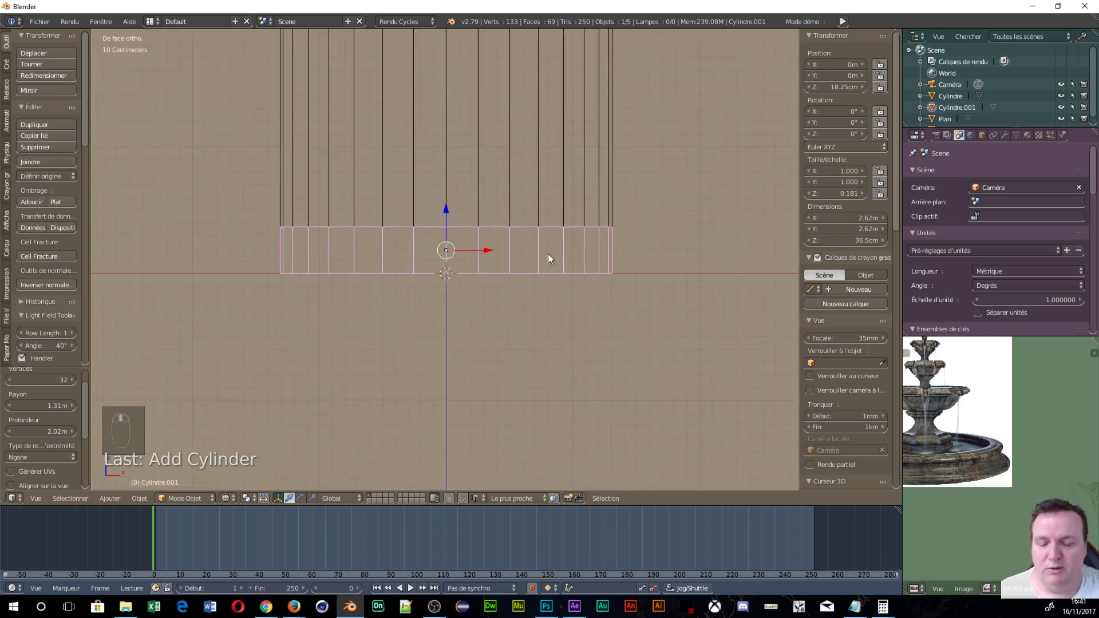
{"action": "key", "text": "shift+a"}
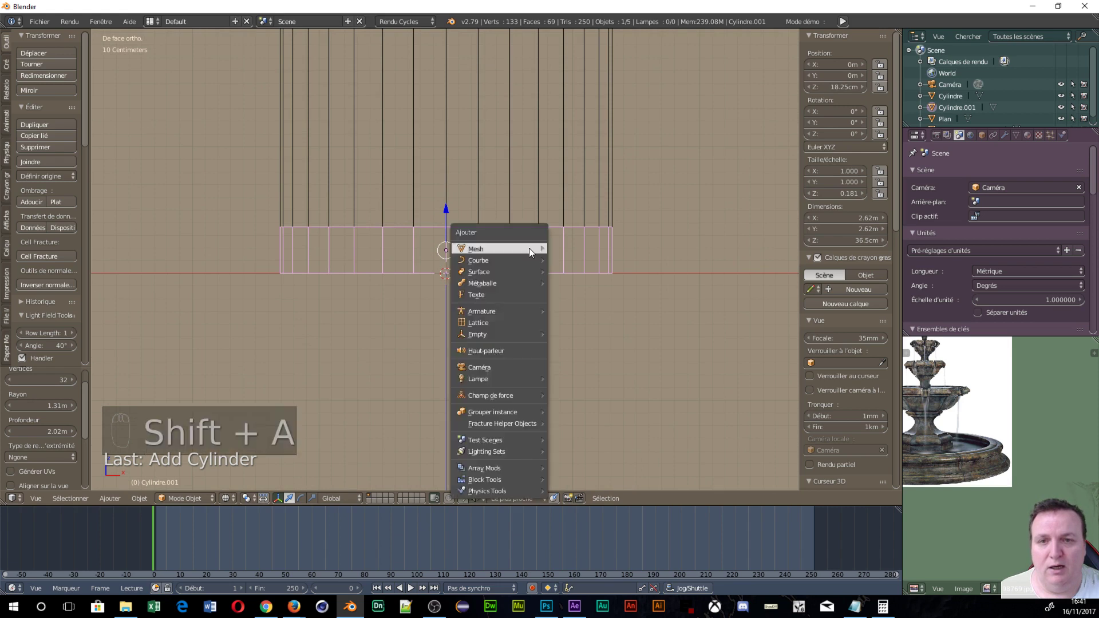
{"action": "mouse_move", "coordinate": [528, 249]}
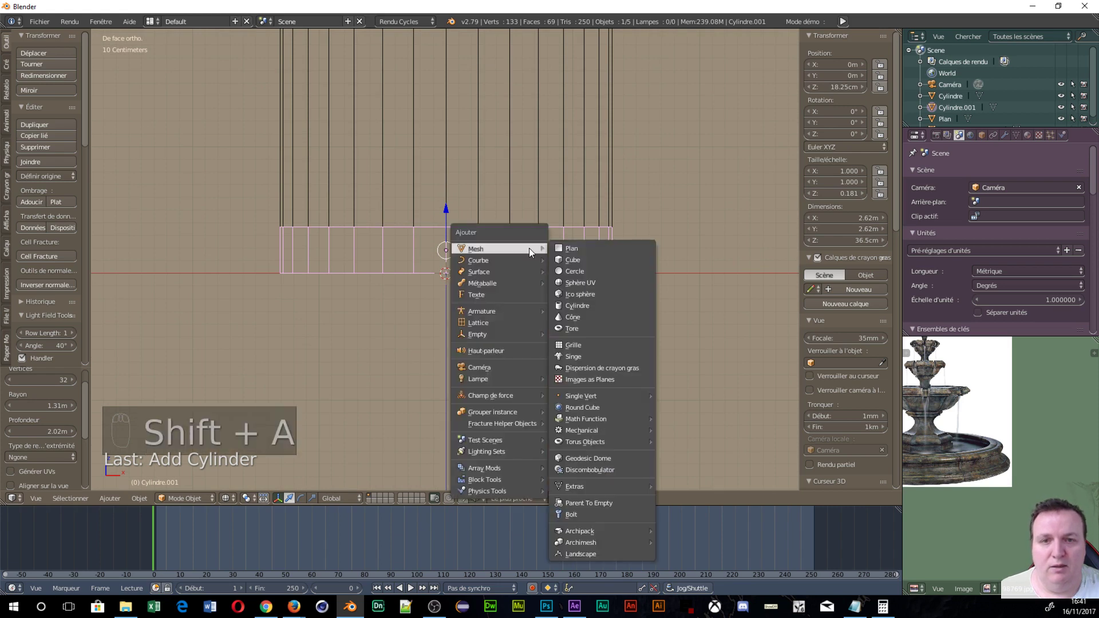
{"action": "left_click", "coordinate": [585, 303]}
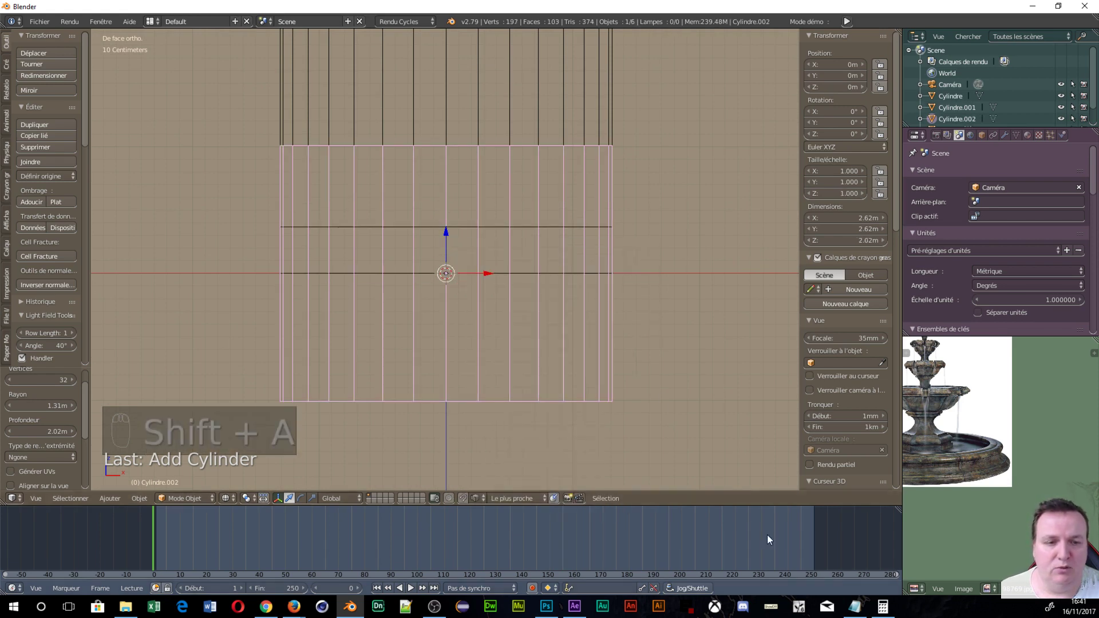
Check the second height in Notepad, set the new cylinder's Z dimension to 73.9 cm and raise it to Z 73.45 cm, resting on the first tier
{"action": "left_click", "coordinate": [855, 606]}
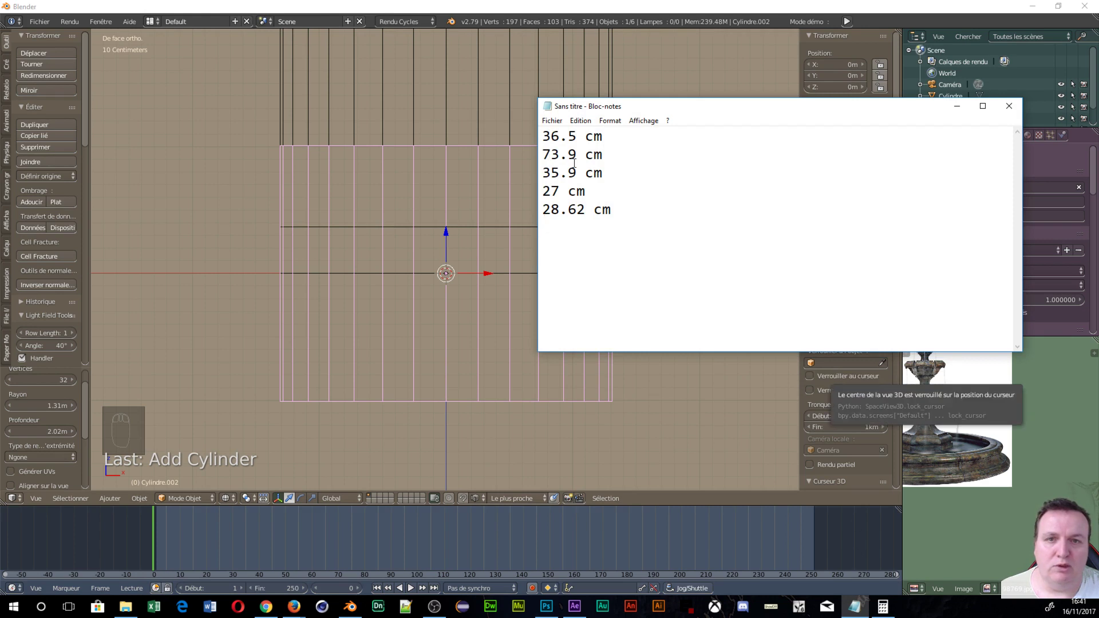
{"action": "left_click", "coordinate": [770, 62]}
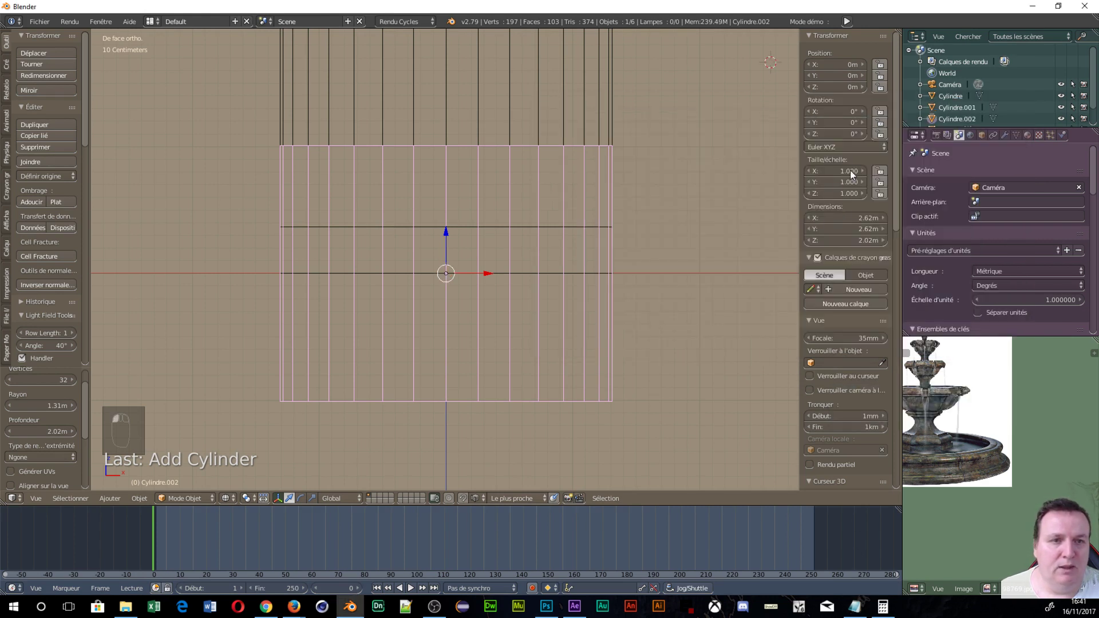
{"action": "left_click", "coordinate": [864, 245]}
{"action": "type", "text": "7"}
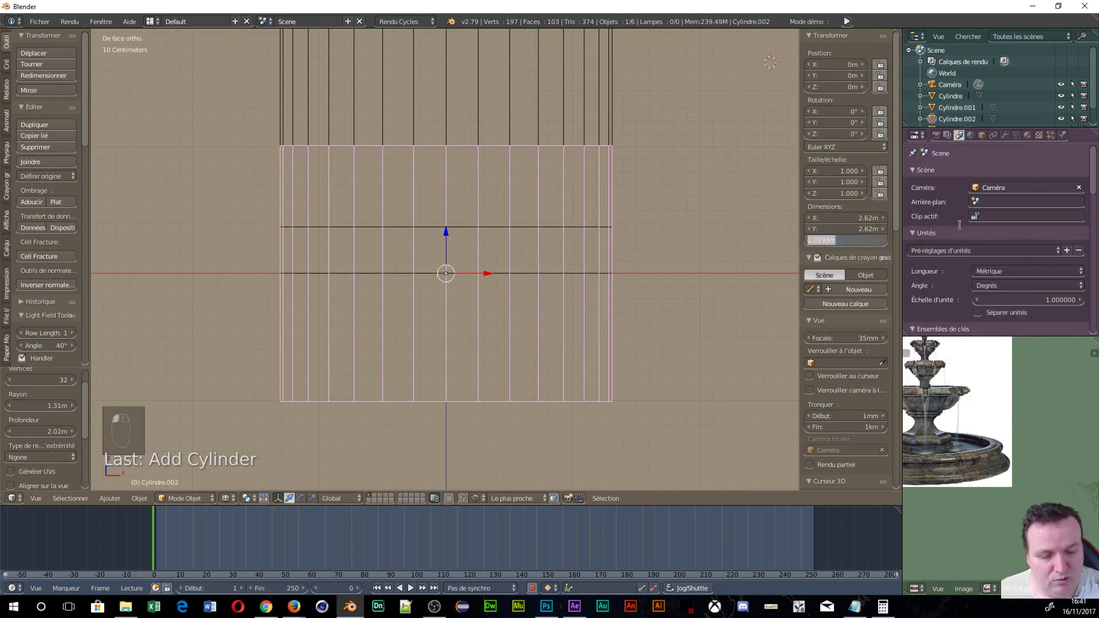
{"action": "type", "text": "3.9"}
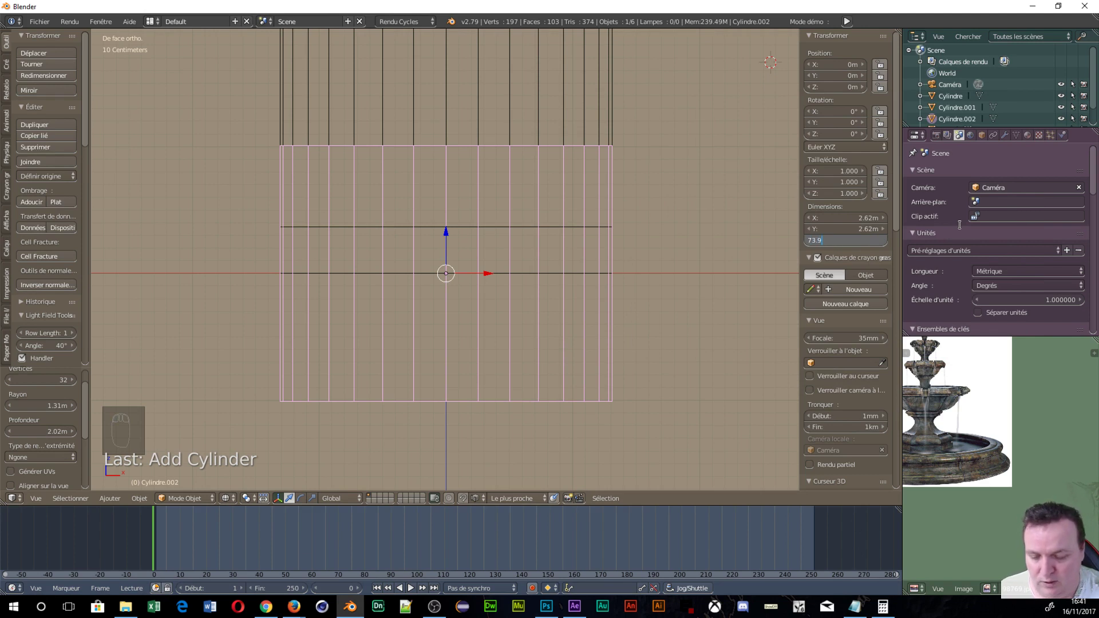
{"action": "type", "text": "cm"}
{"action": "key", "text": "Return"}
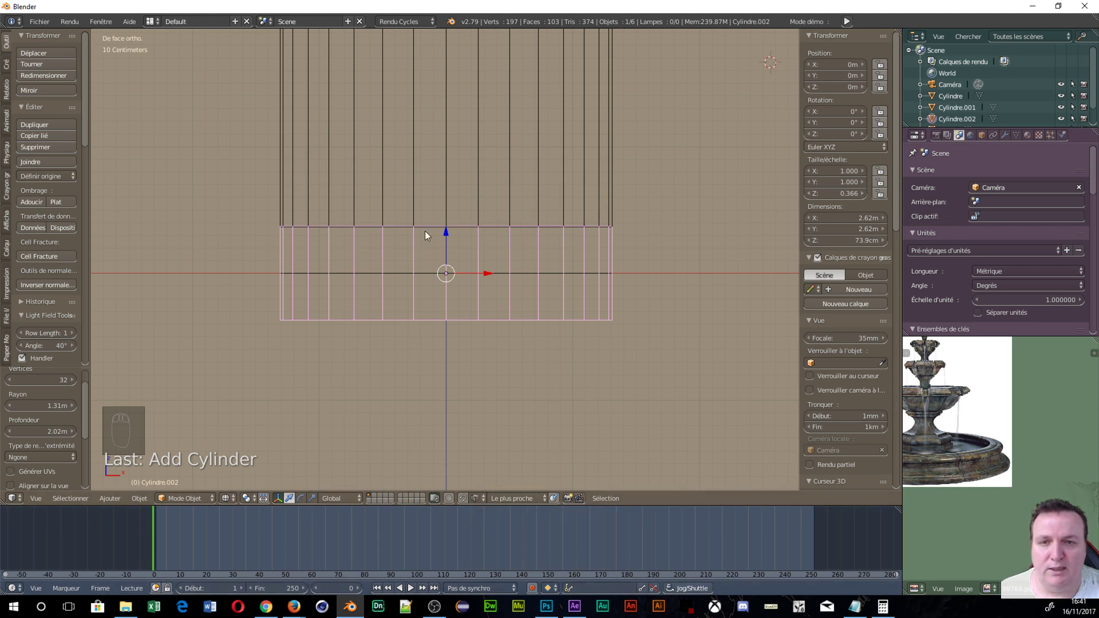
{"action": "left_click_drag", "start_coordinate": [444, 235], "coordinate": [462, 219]}
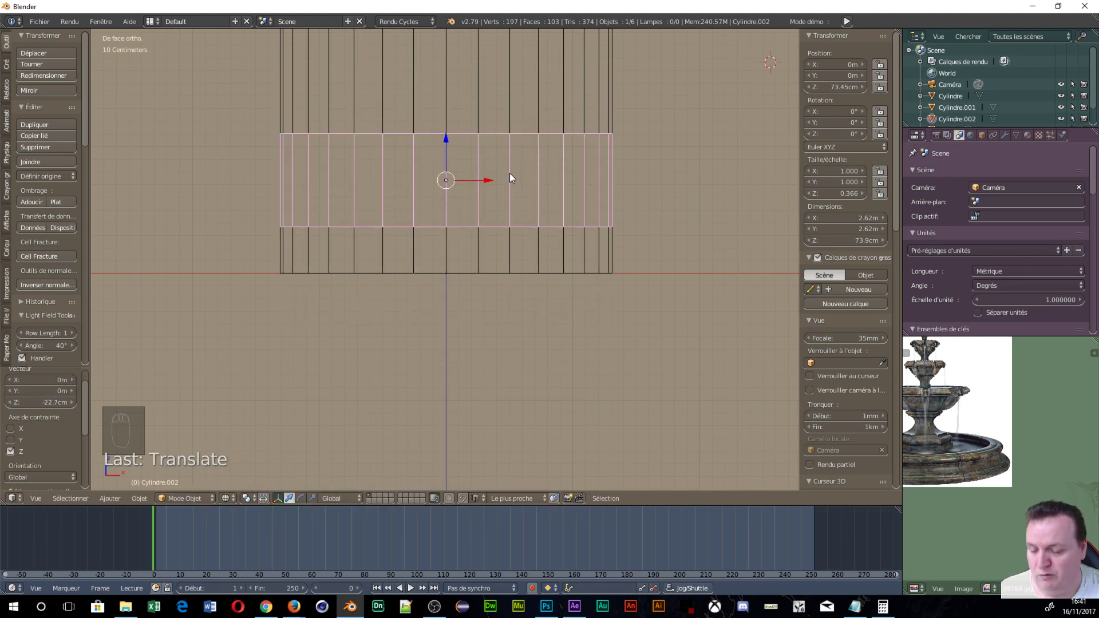
{"action": "key", "text": "shift+a"}
{"action": "mouse_move", "coordinate": [508, 177]}
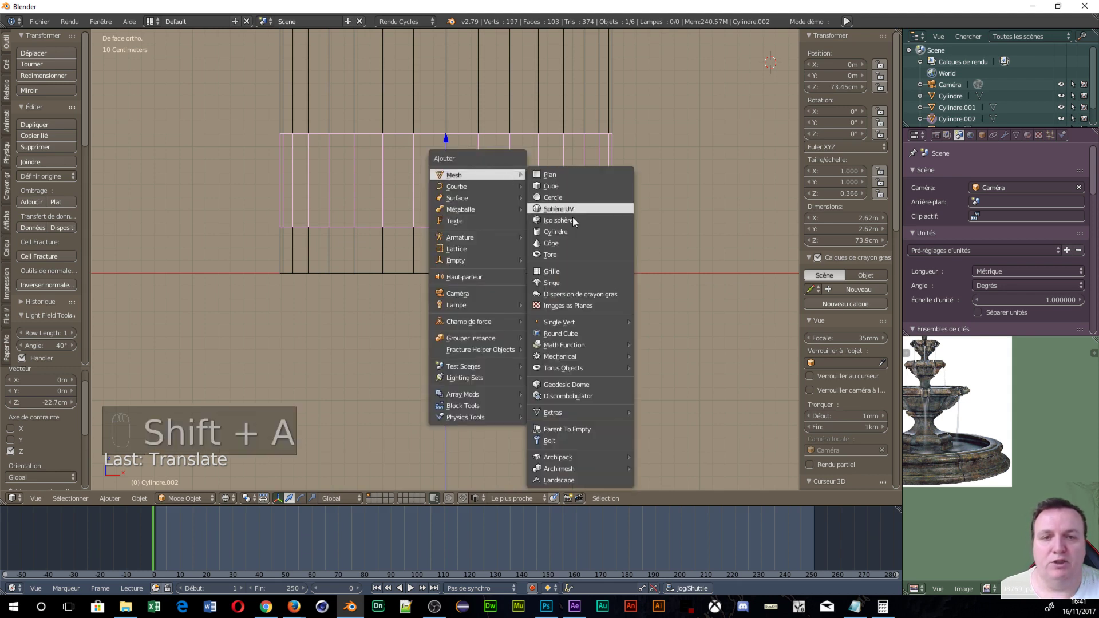
{"action": "left_click", "coordinate": [555, 232]}
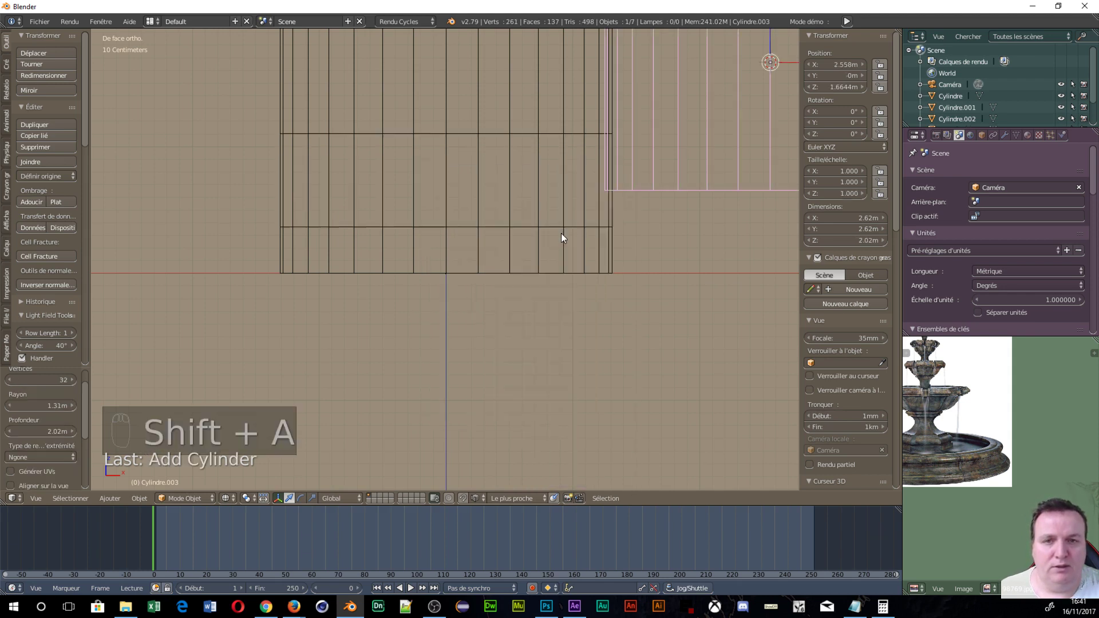
{"action": "scroll", "coordinate": [737, 426], "scroll_direction": "down", "scroll_amount": 3}
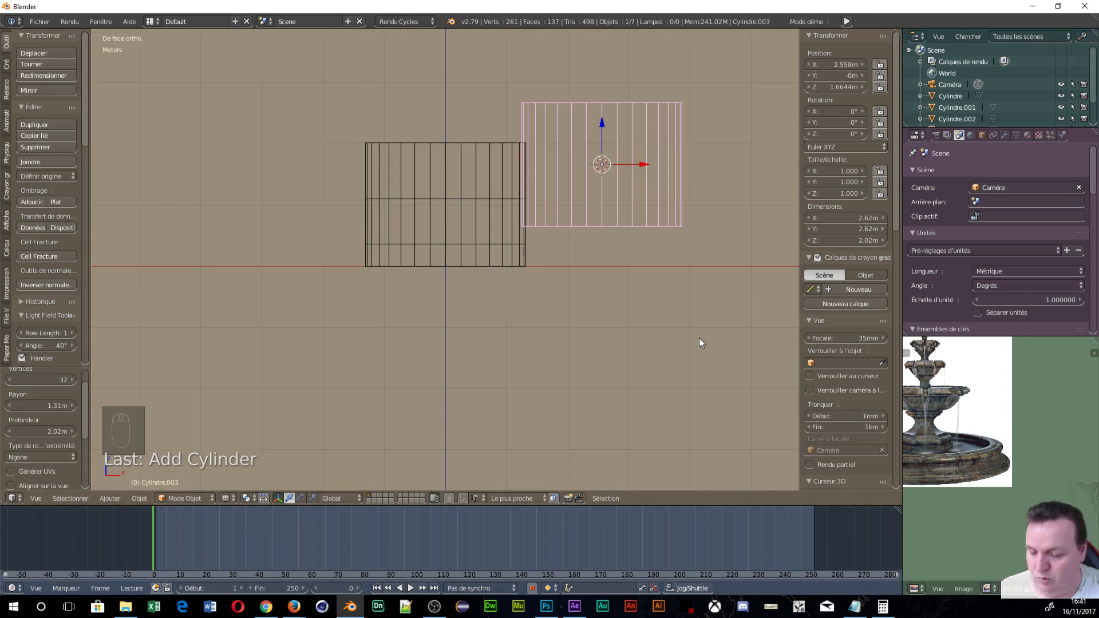
{"action": "key", "text": "ctrl+z"}
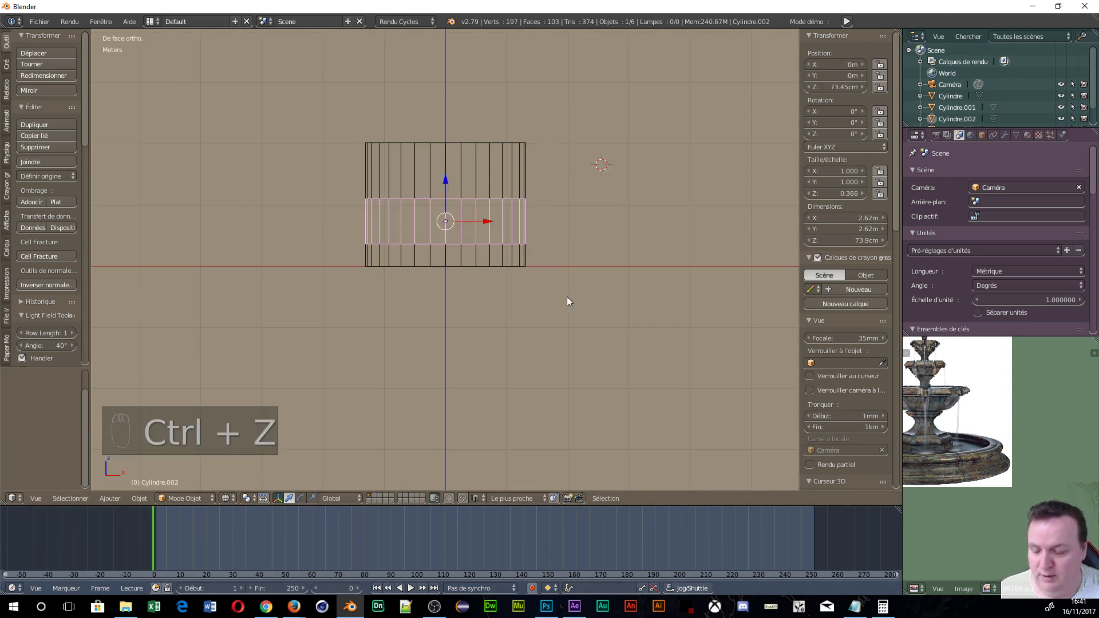
Snap the 3D cursor back to the scene centre and undo the second cylinder's snap to the old cursor position
{"action": "key", "text": "shift+s"}
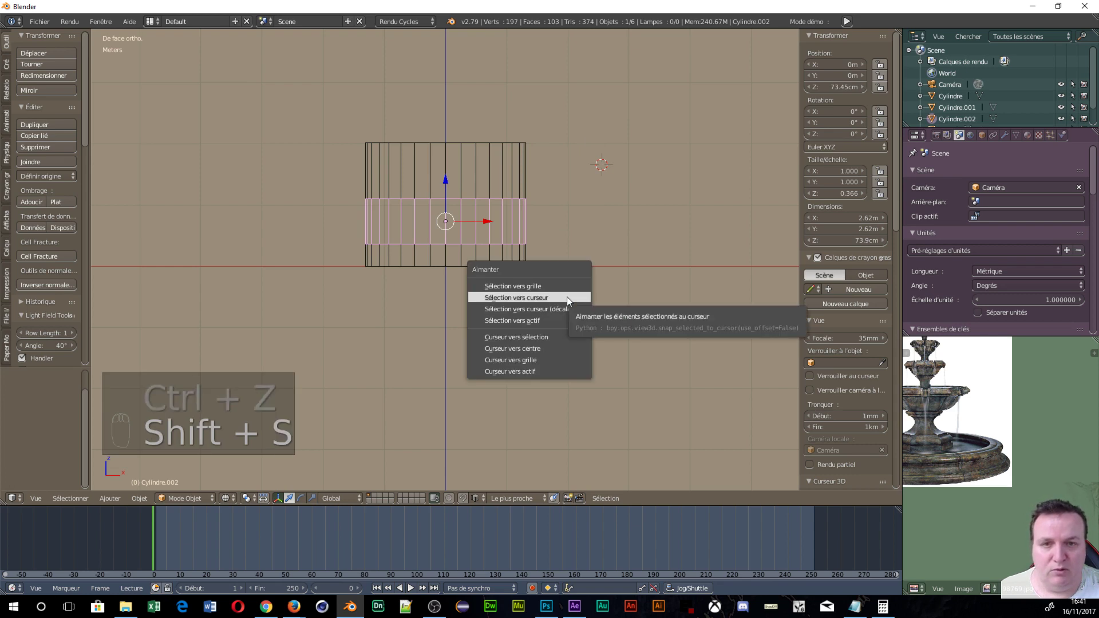
{"action": "left_click", "coordinate": [566, 296]}
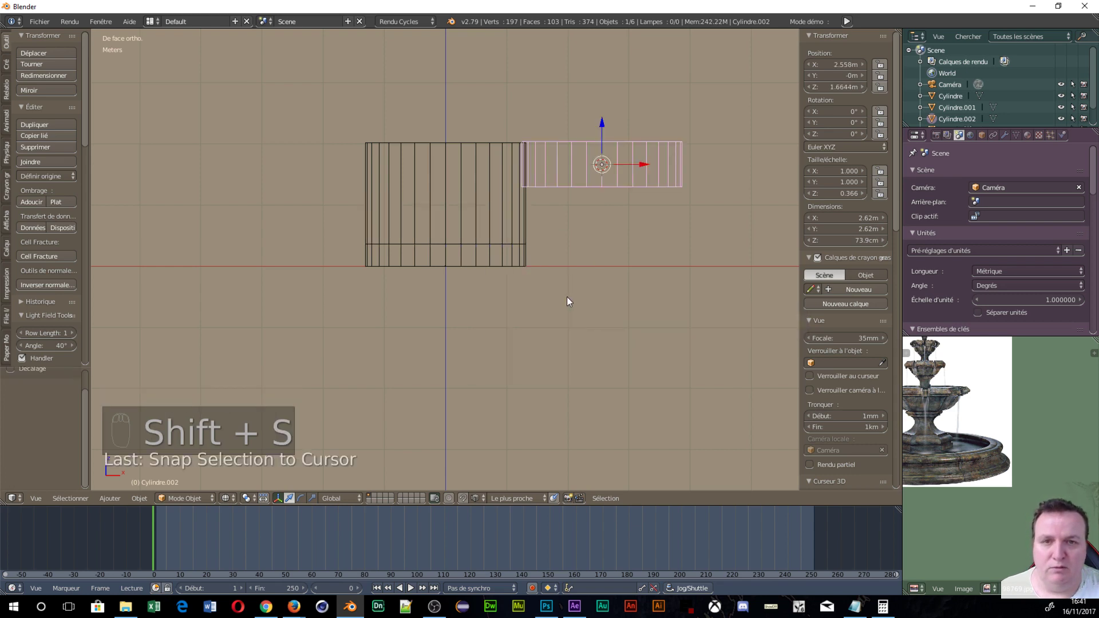
{"action": "key", "text": "shift+s"}
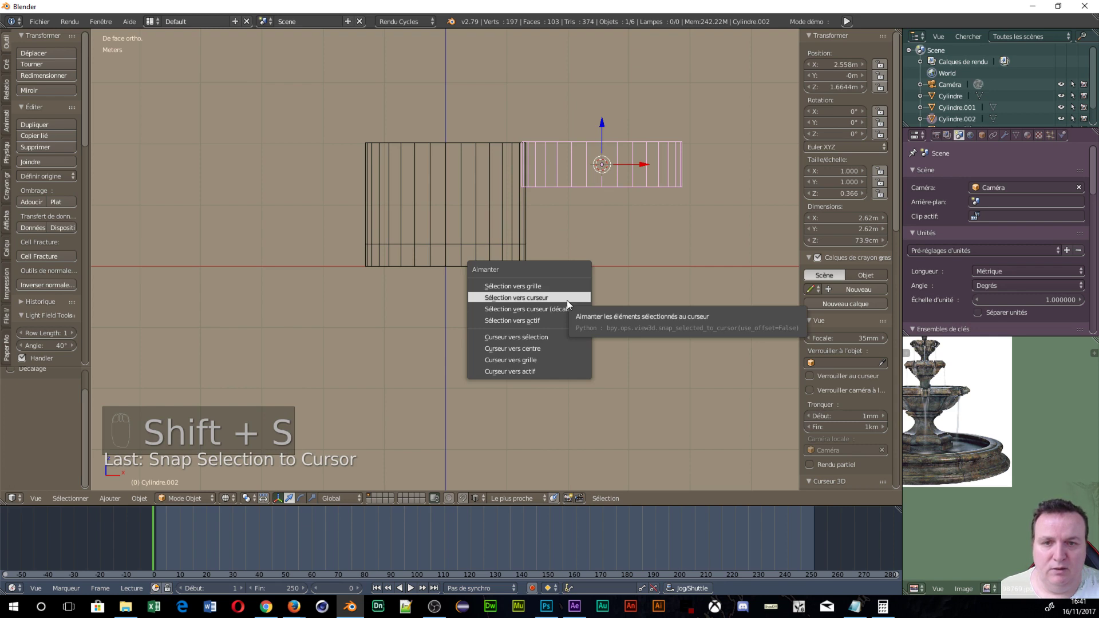
{"action": "left_click", "coordinate": [540, 348]}
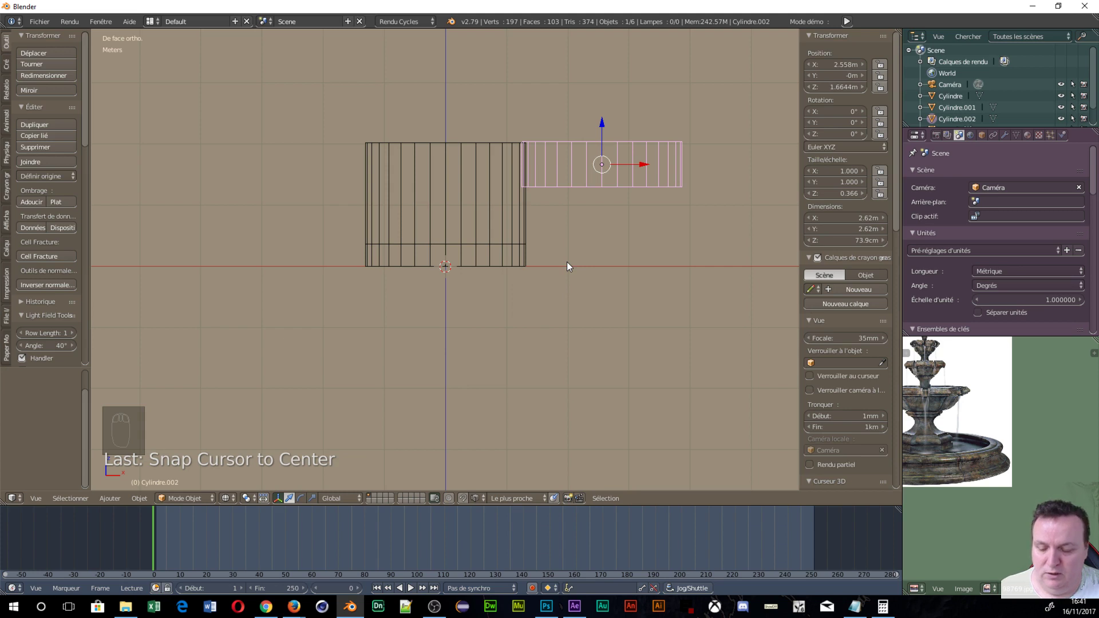
{"action": "key", "text": "ctrl+z"}
{"action": "key", "text": "ctrl+z"}
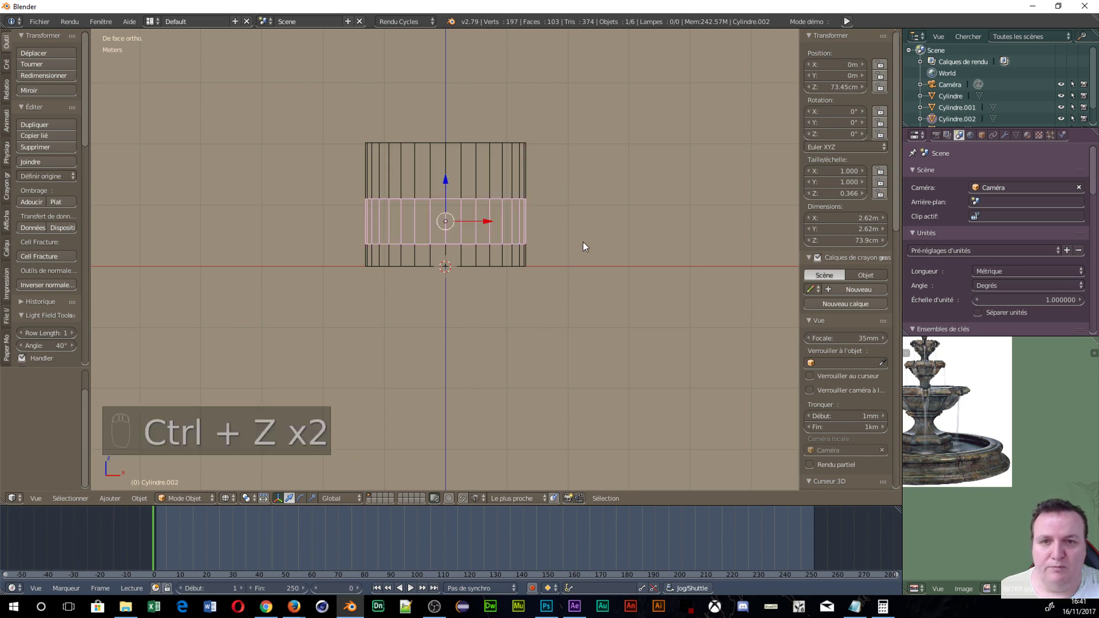
Add a third tier cylinder mesh at the recentred 3D cursor
{"action": "scroll", "coordinate": [483, 252], "scroll_direction": "up", "scroll_amount": 4}
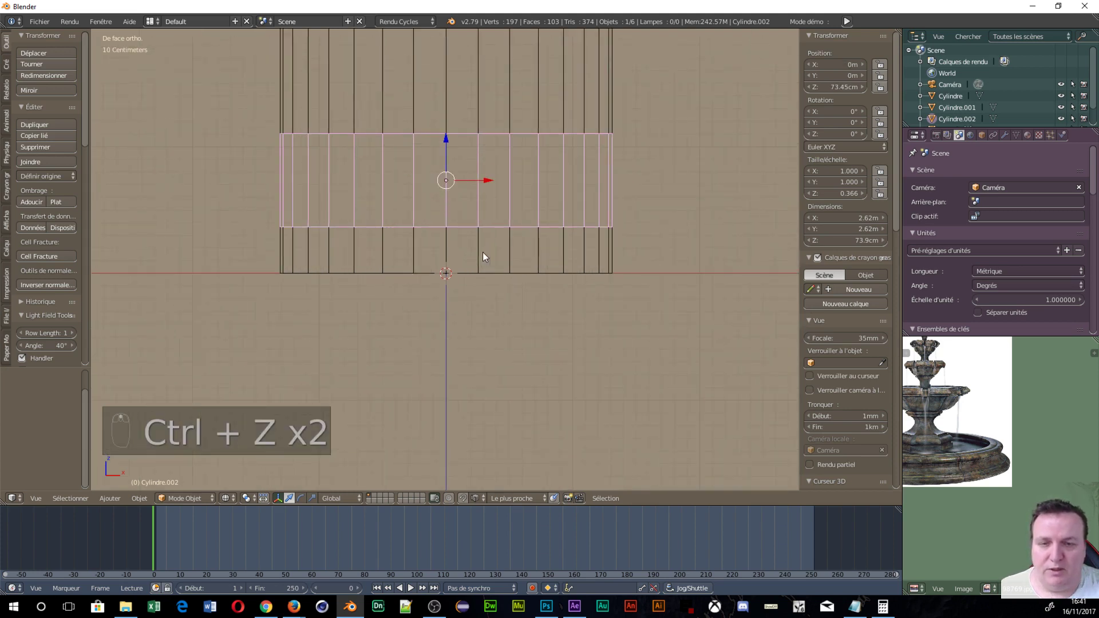
{"action": "key", "text": "shift+a"}
{"action": "mouse_move", "coordinate": [502, 258]}
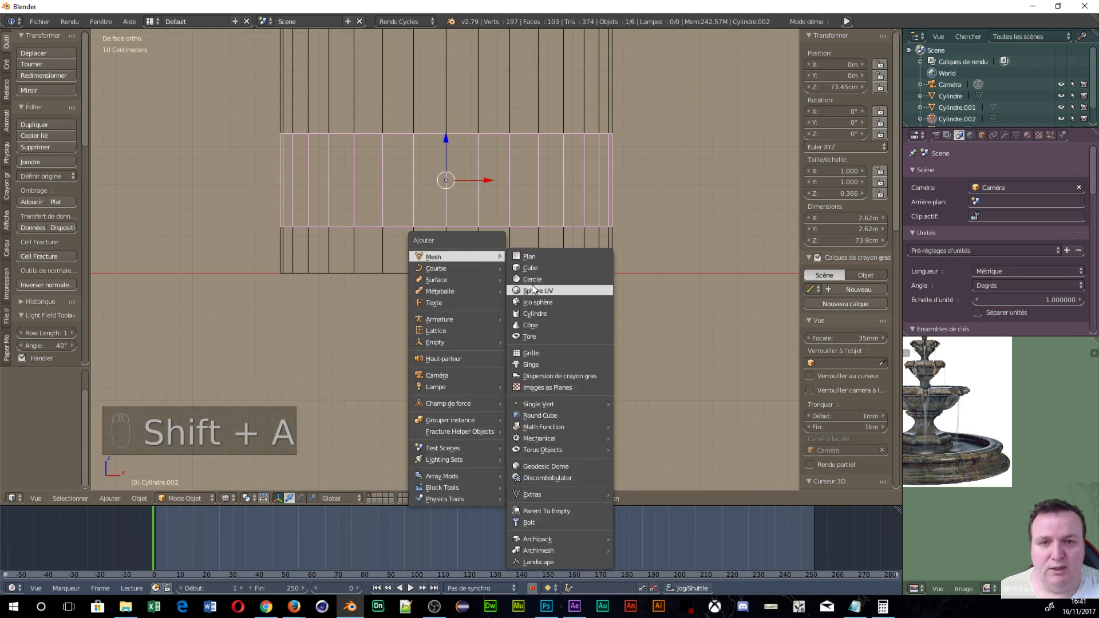
{"action": "left_click", "coordinate": [545, 312]}
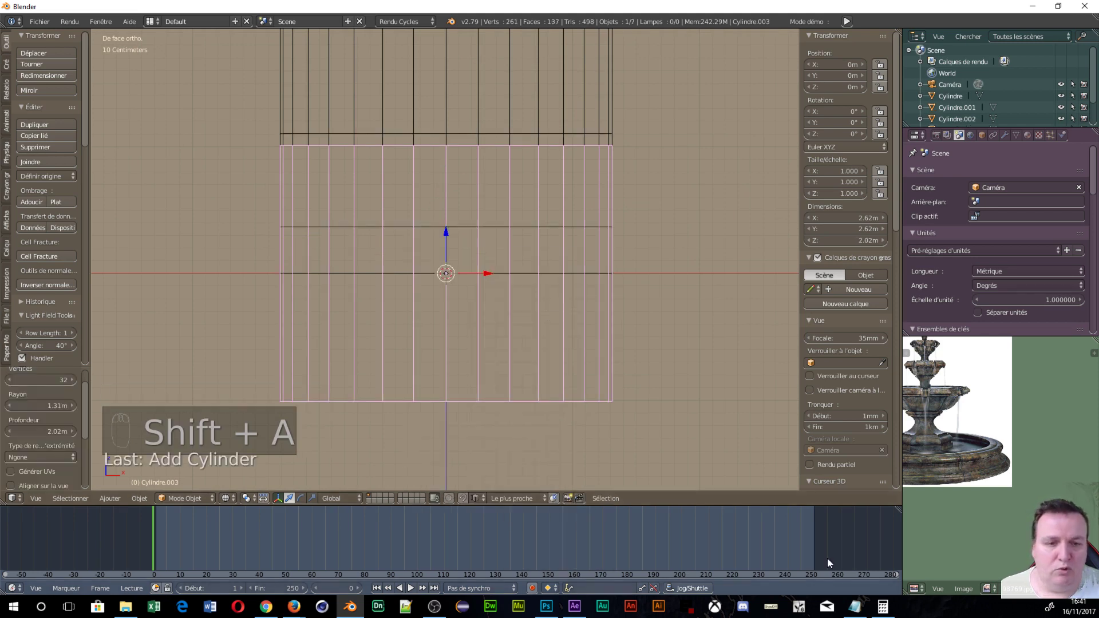
Check the third height in Notepad, set the cylinder's Z dimension to 35.9 cm and raise it to Z 1.2835 m on top of the second tier
{"action": "left_click", "coordinate": [855, 606]}
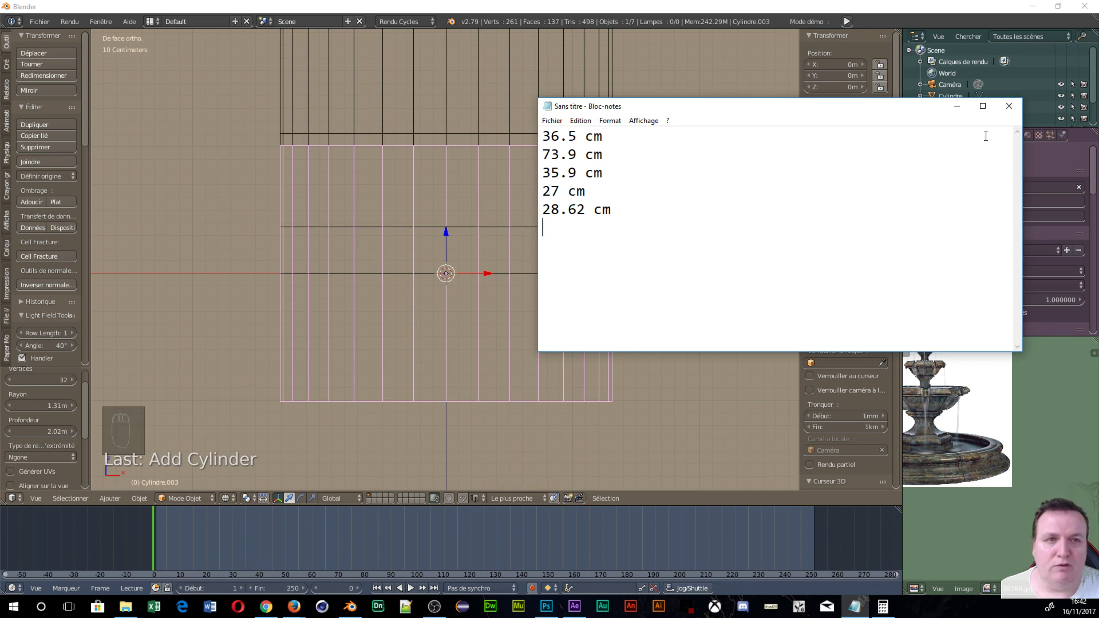
{"action": "left_click", "coordinate": [956, 108]}
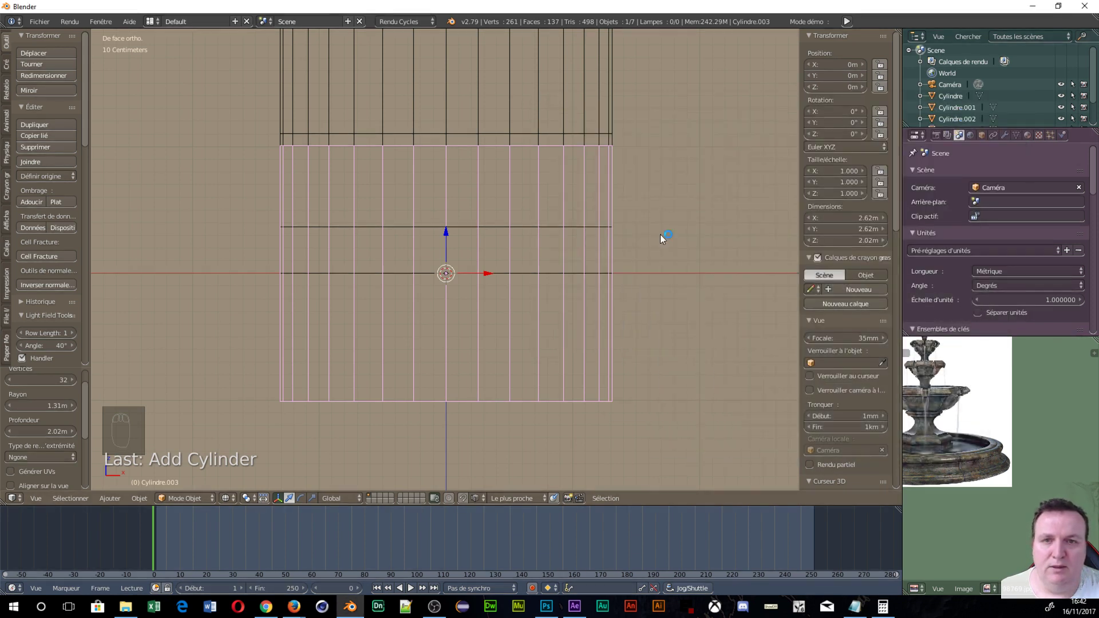
{"action": "left_click", "coordinate": [851, 240]}
{"action": "type", "text": "35.9cm"}
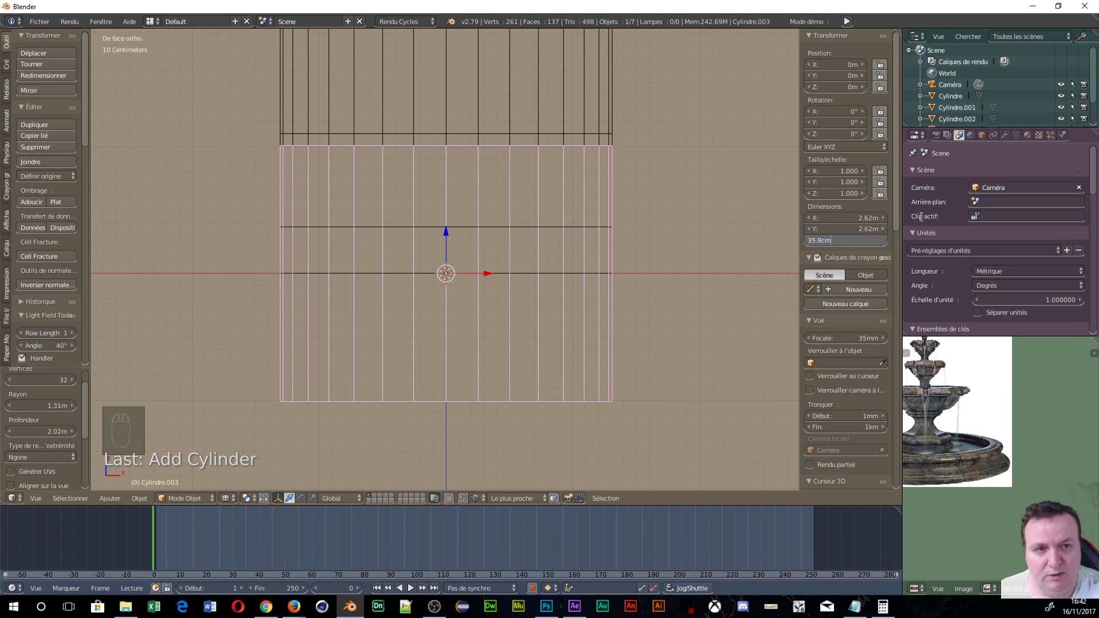
{"action": "key", "text": "Return"}
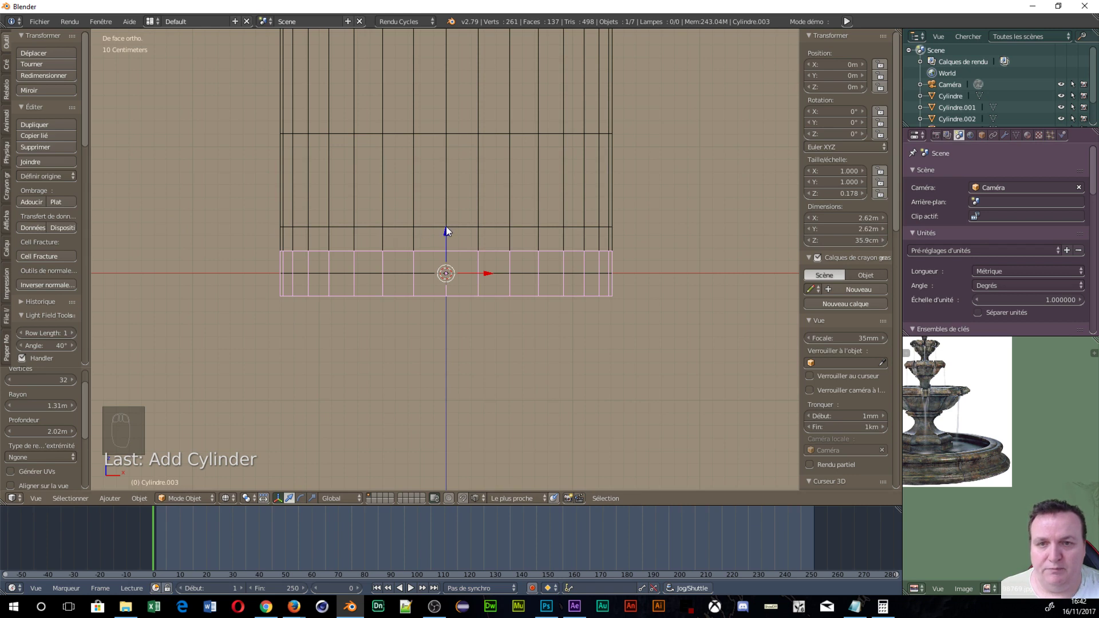
{"action": "left_click_drag", "start_coordinate": [448, 231], "coordinate": [459, 136]}
Check the tier heights in Notepad and add a fourth tier cylinder mesh at the scene centre
{"action": "scroll", "coordinate": [464, 139], "scroll_direction": "down", "scroll_amount": 4}
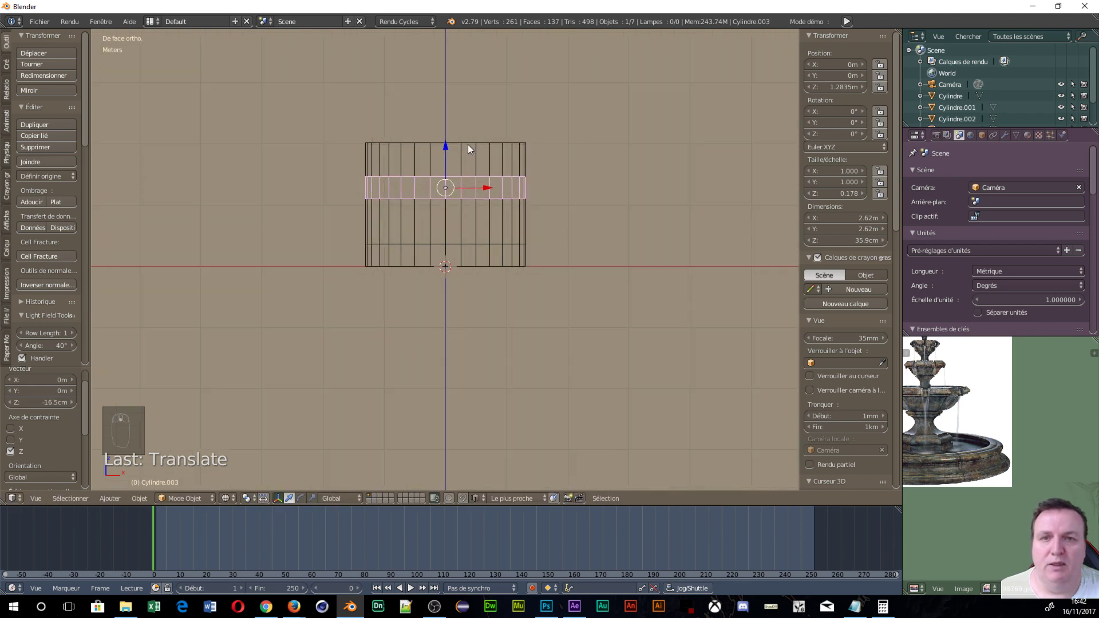
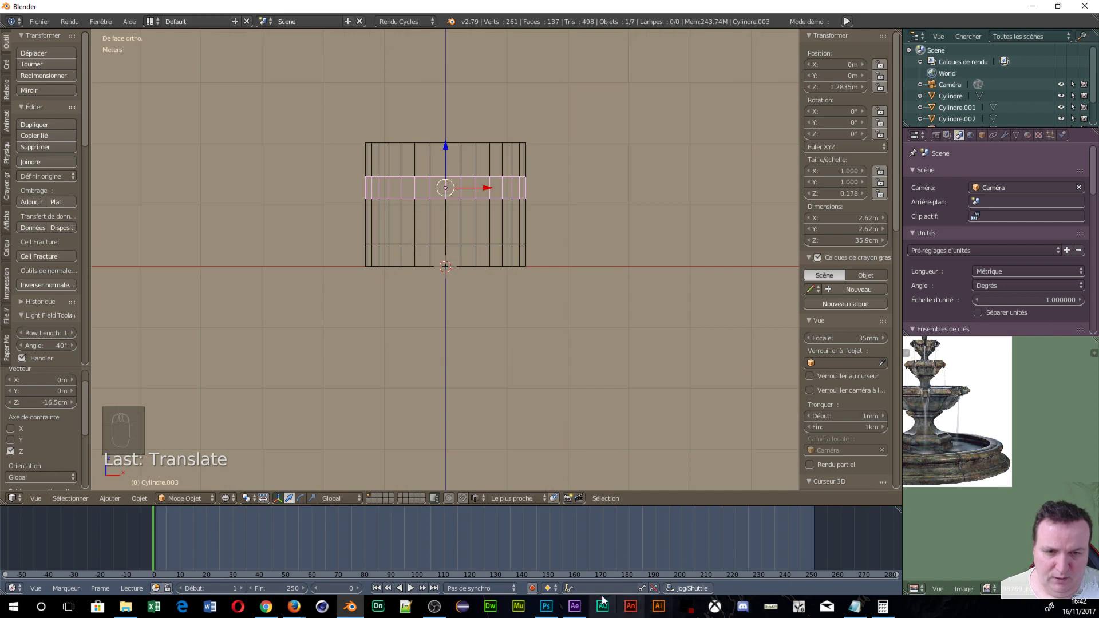
{"action": "left_click", "coordinate": [855, 607]}
{"action": "left_click", "coordinate": [956, 106]}
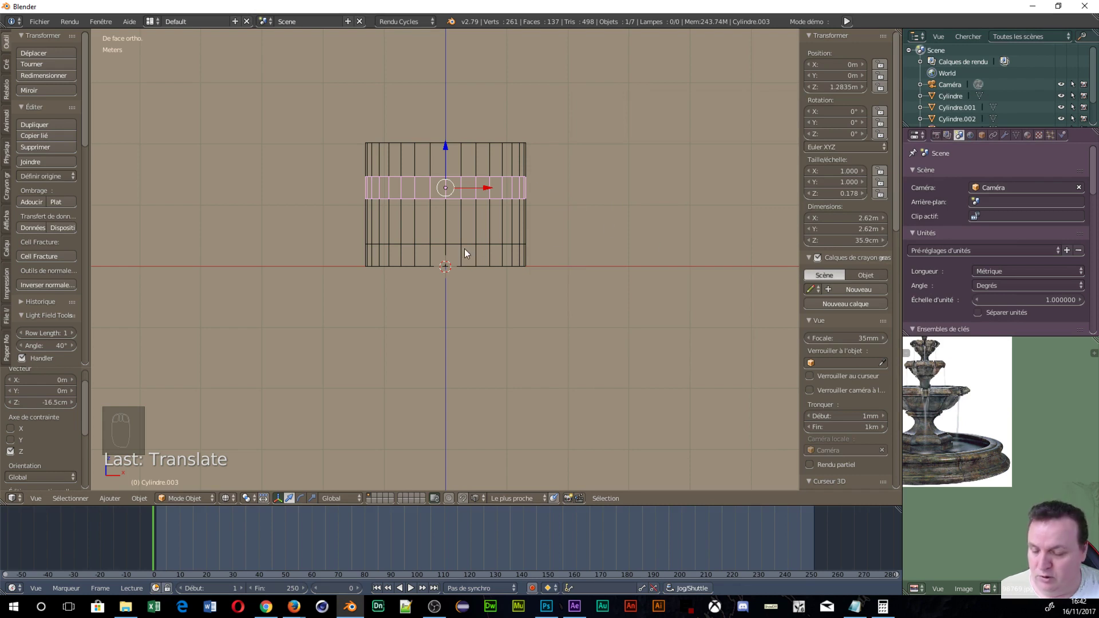
{"action": "key", "text": "shift+a"}
{"action": "mouse_move", "coordinate": [434, 256]}
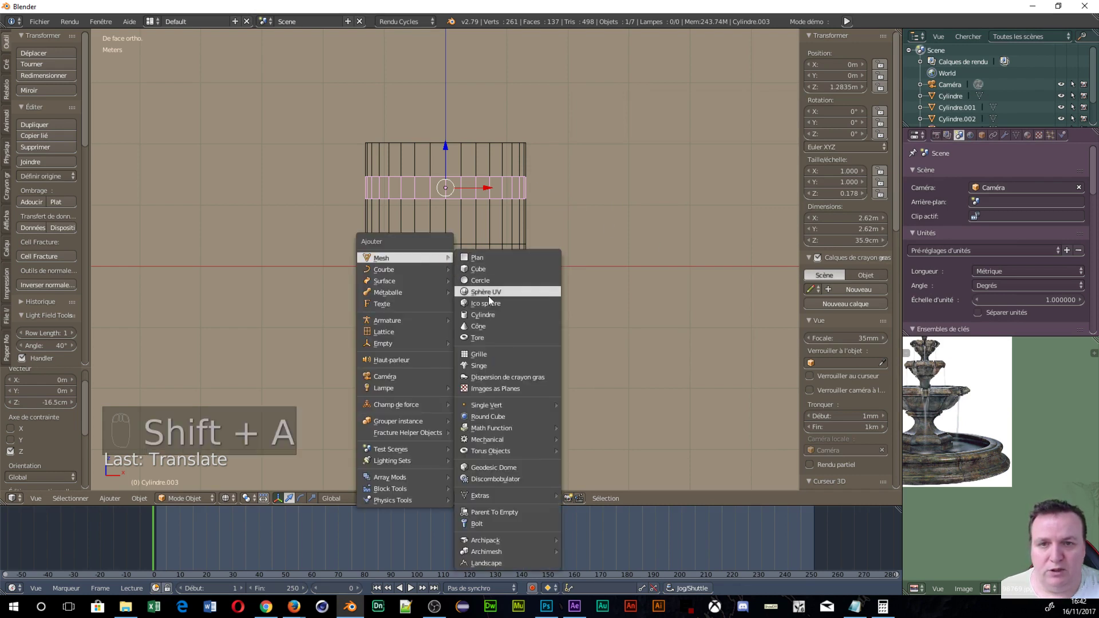
{"action": "left_click", "coordinate": [493, 316]}
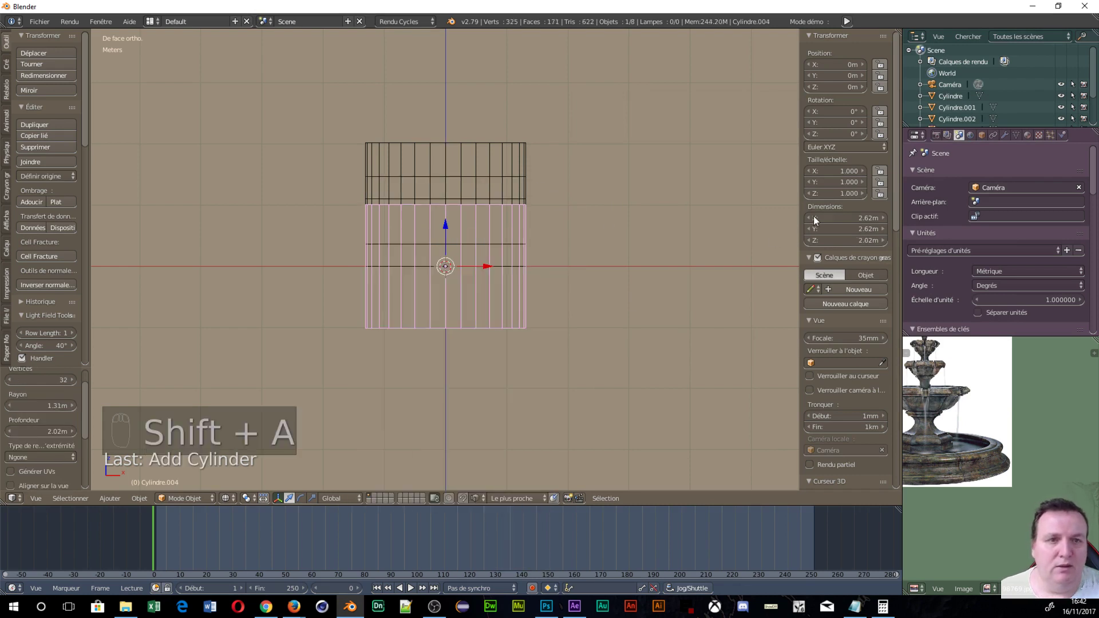
Check the fourth height in Notepad and set the new cylinder's Z dimension to 27 cm
{"action": "left_click", "coordinate": [869, 240]}
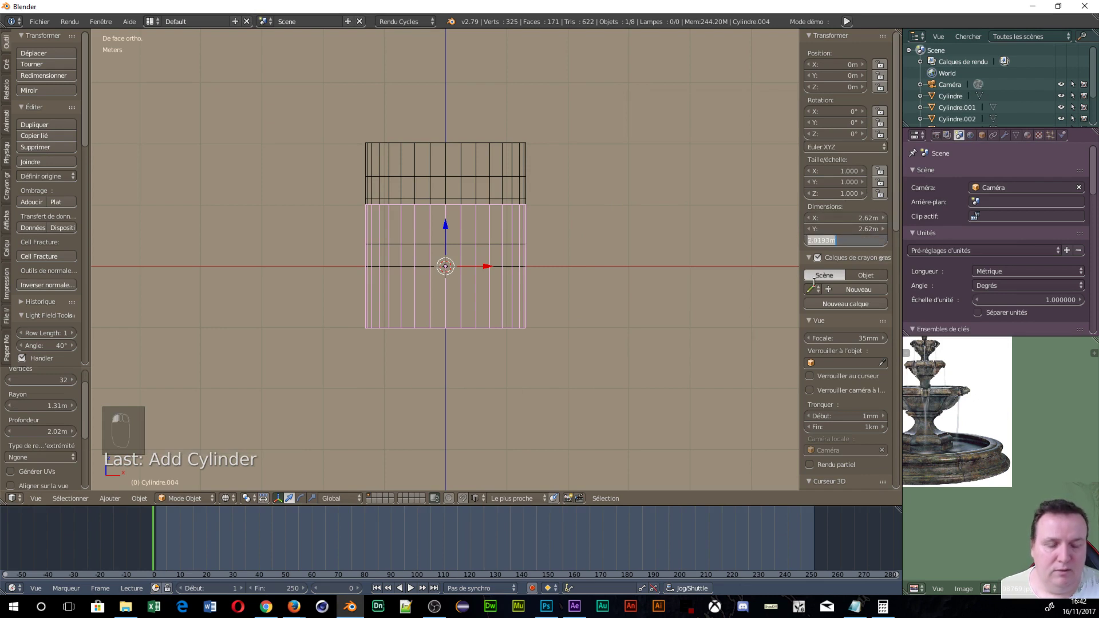
{"action": "type", "text": "2"}
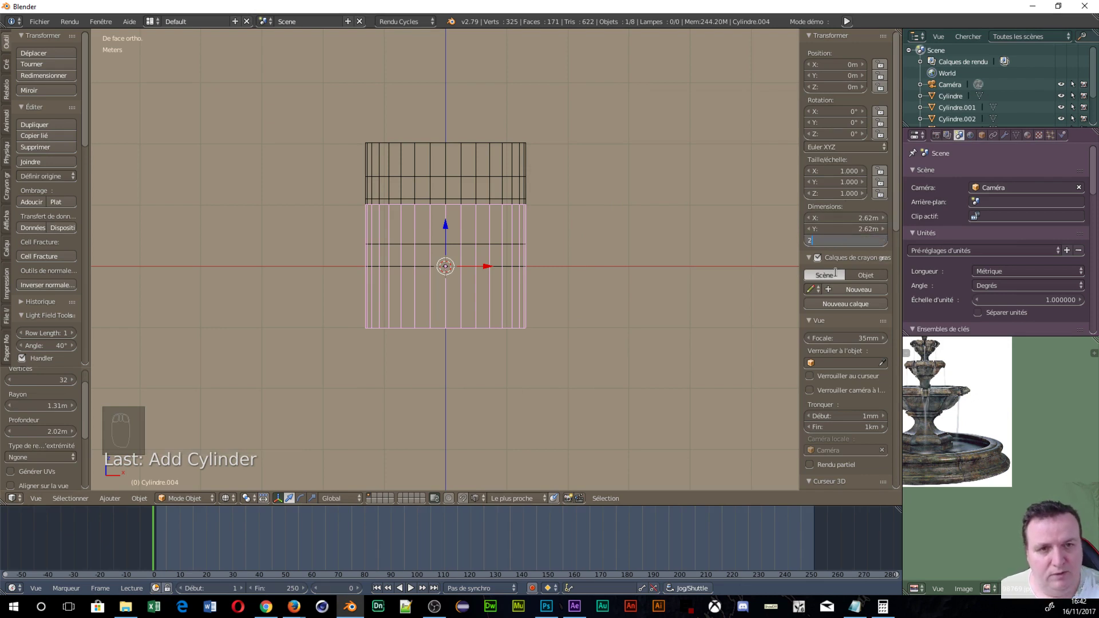
{"action": "type", "text": "9cm"}
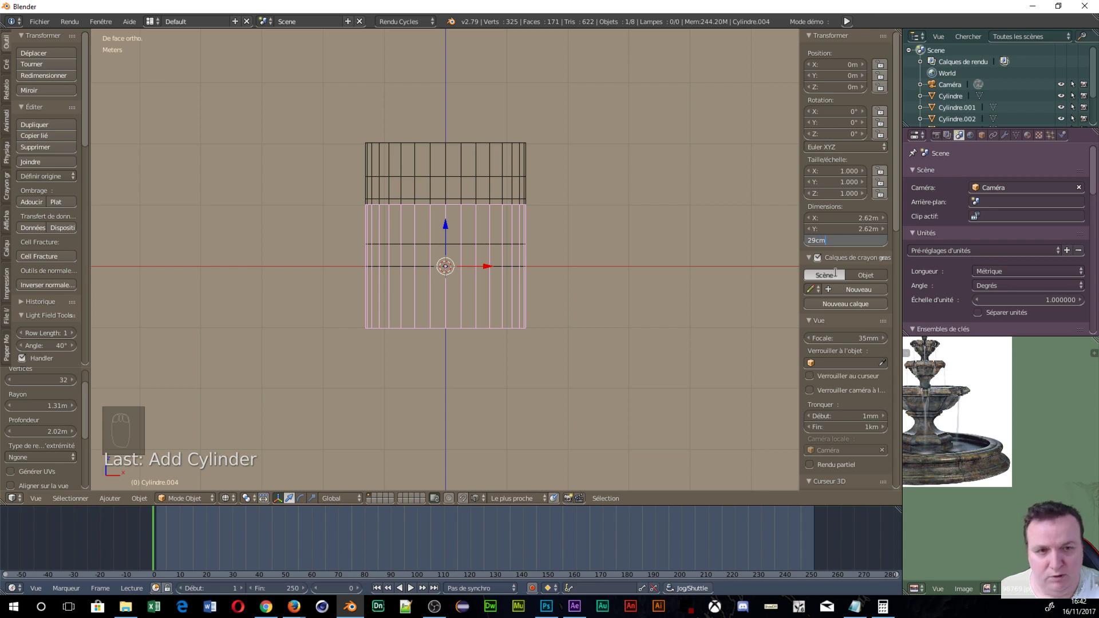
{"action": "left_click", "coordinate": [882, 607]}
{"action": "left_click", "coordinate": [855, 608]}
{"action": "left_click", "coordinate": [856, 613]}
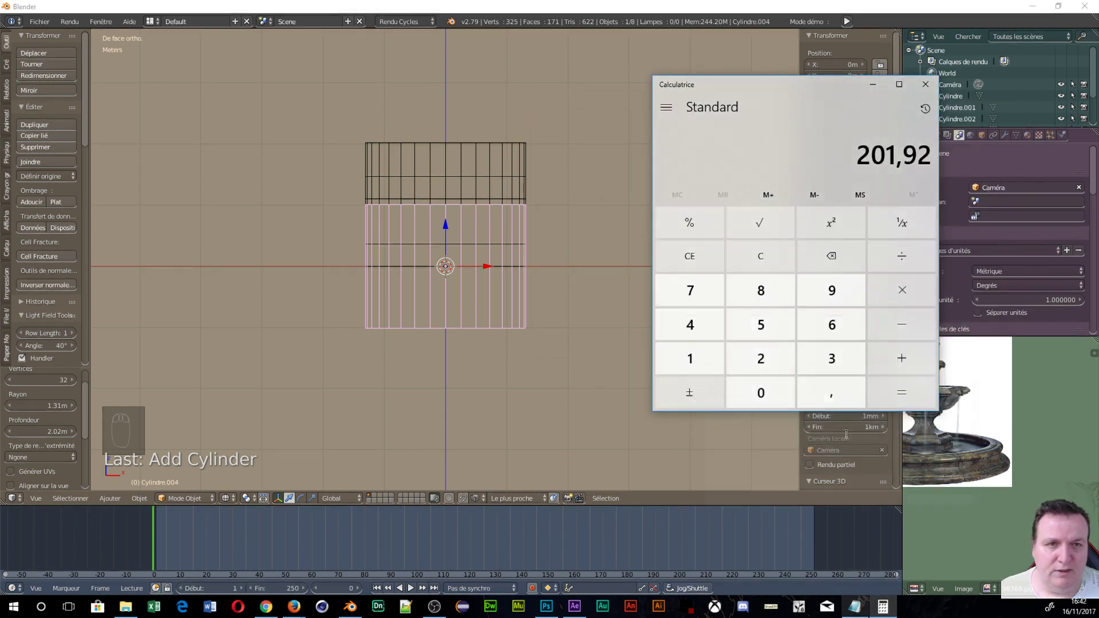
{"action": "left_click", "coordinate": [927, 89]}
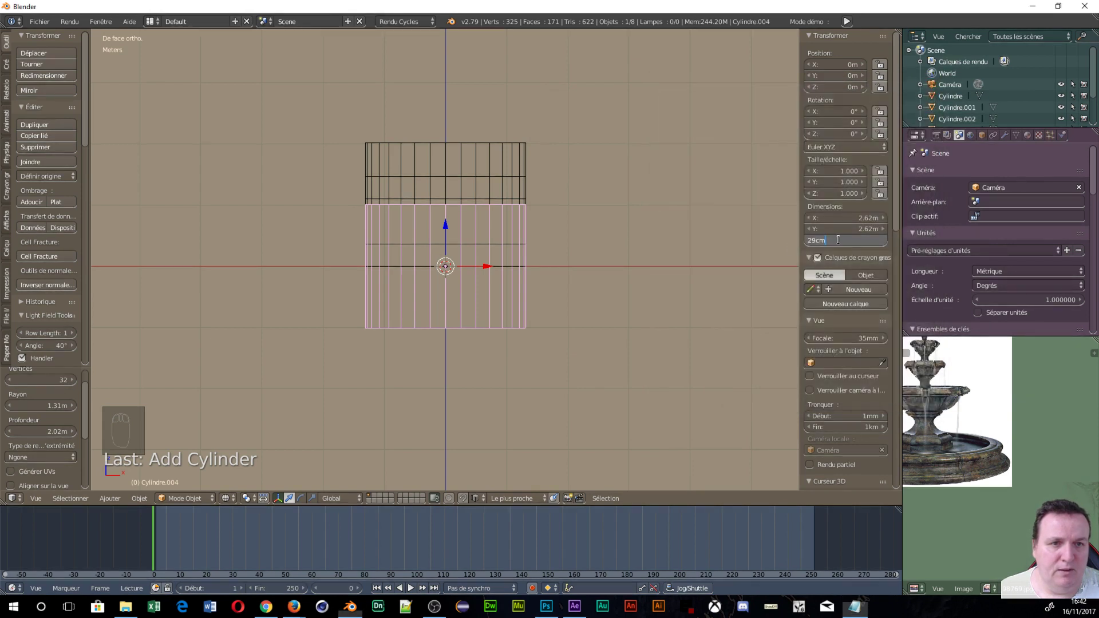
{"action": "type", "text": "27"}
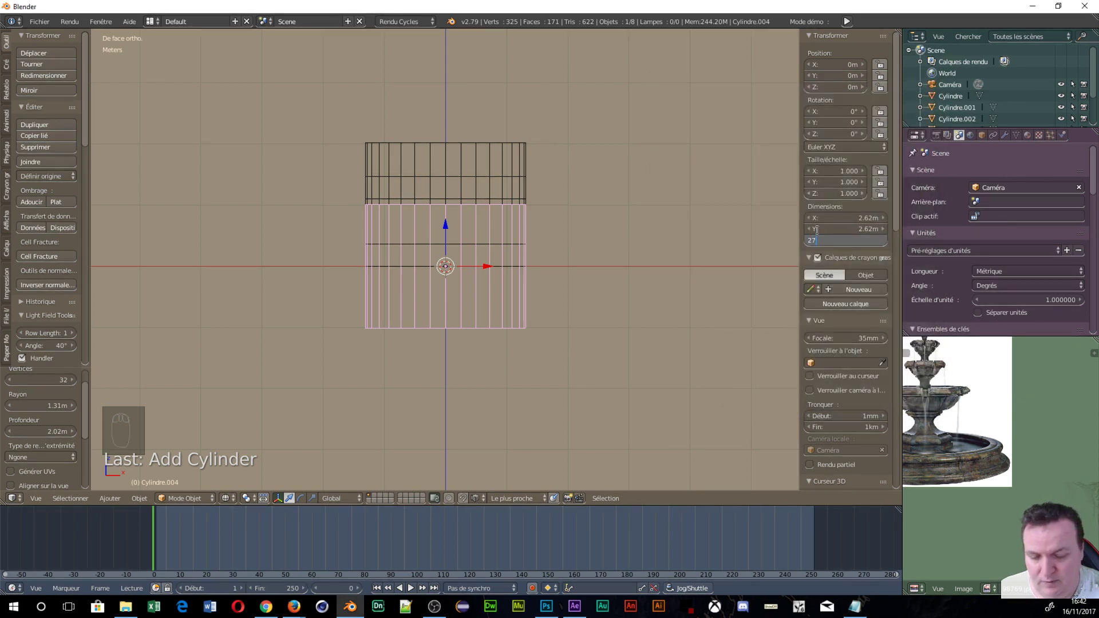
{"action": "key", "text": "Return"}
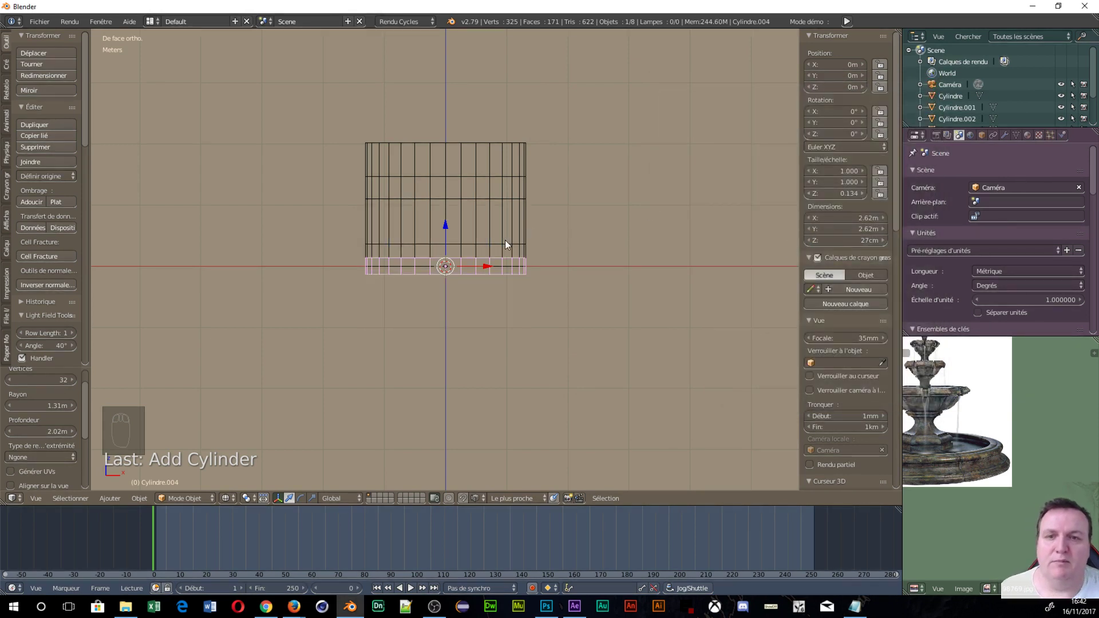
Raise the fourth tier cylinder to Z 1.598 m so it rests on top of the third tier
{"action": "left_click_drag", "start_coordinate": [447, 235], "coordinate": [449, 176]}
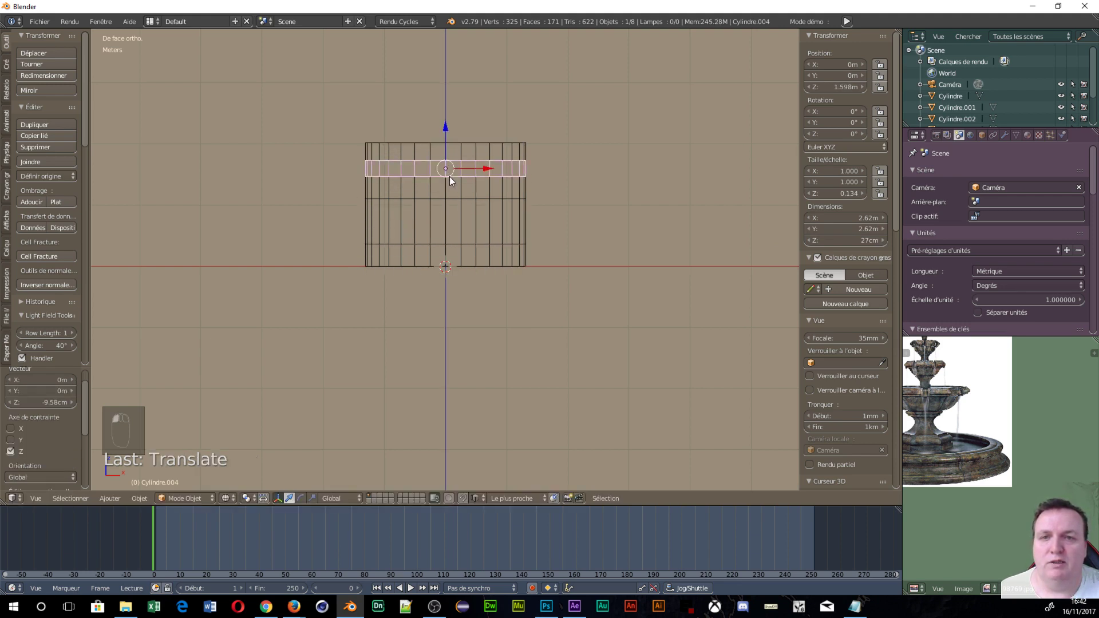
{"action": "scroll", "coordinate": [633, 245], "scroll_direction": "up", "scroll_amount": 4}
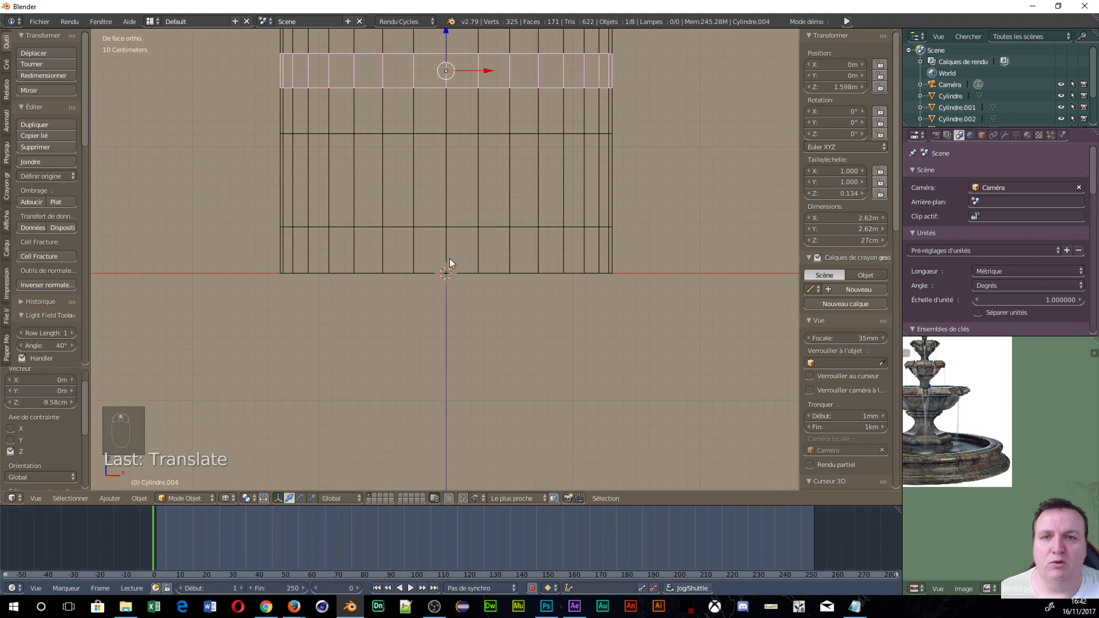
{"action": "scroll", "coordinate": [585, 214], "scroll_direction": "down", "scroll_amount": 4}
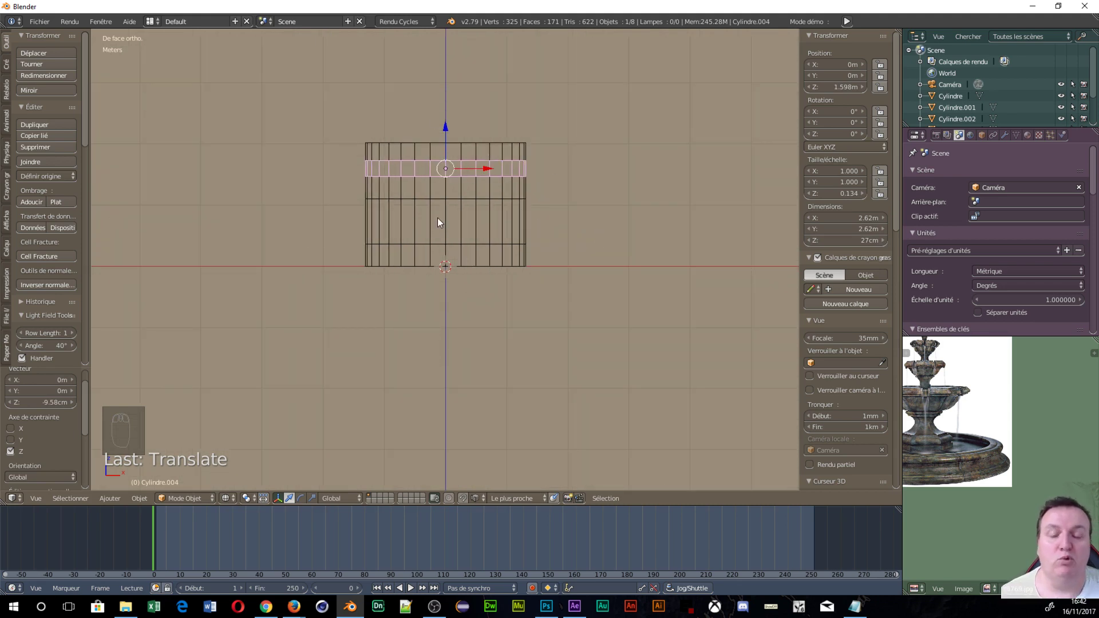
Select the full-height 2.02 m cylinder enclosing the tiers and rename it Gabarit
{"action": "scroll", "coordinate": [440, 219], "scroll_direction": "up", "scroll_amount": 6}
{"action": "scroll", "coordinate": [440, 220], "scroll_direction": "down", "scroll_amount": 4}
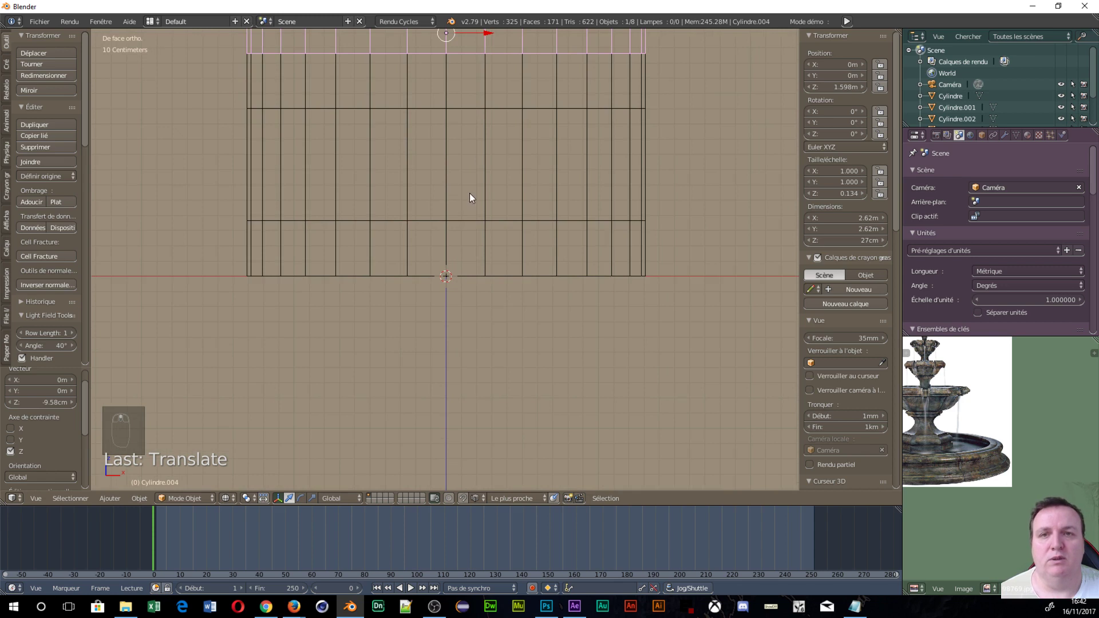
{"action": "right_click", "coordinate": [527, 101]}
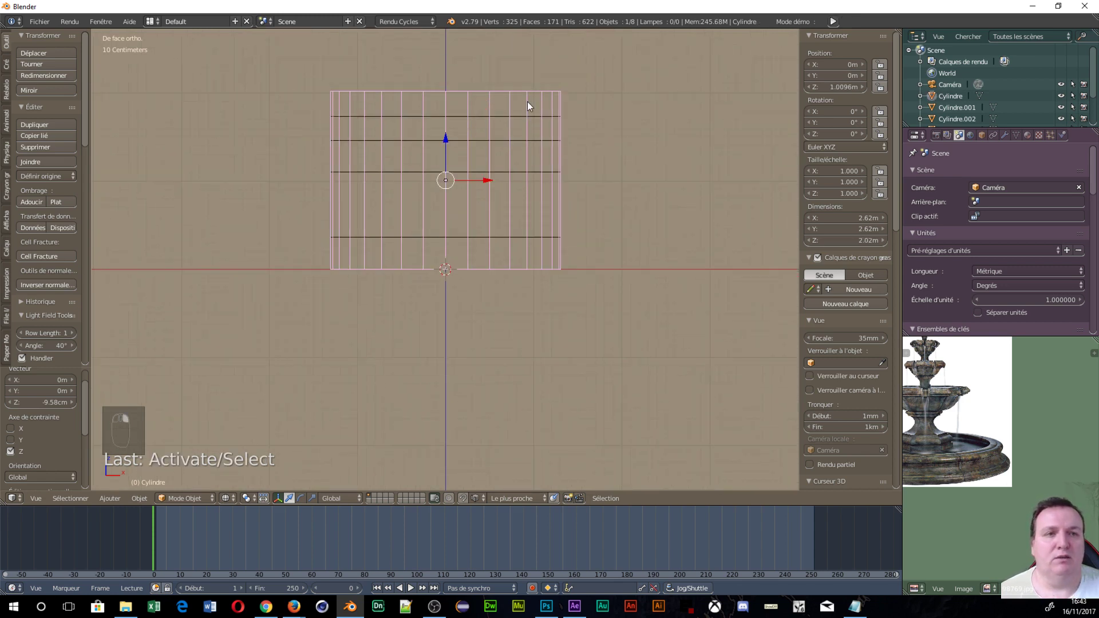
{"action": "left_click", "coordinate": [983, 136]}
{"action": "left_click", "coordinate": [984, 177]}
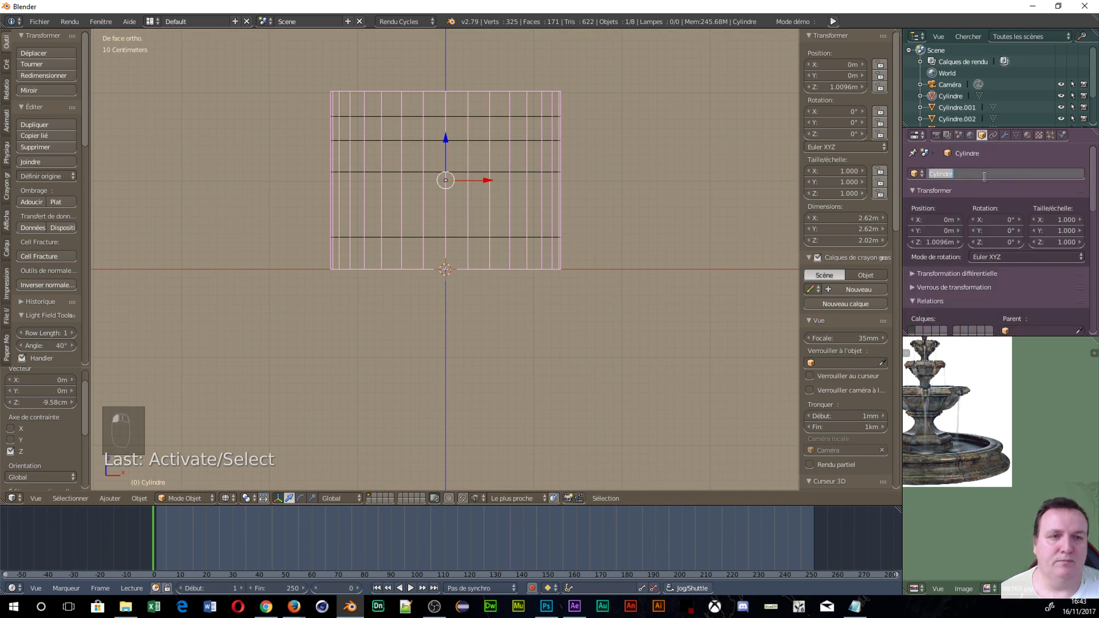
{"action": "type", "text": "Gaba"}
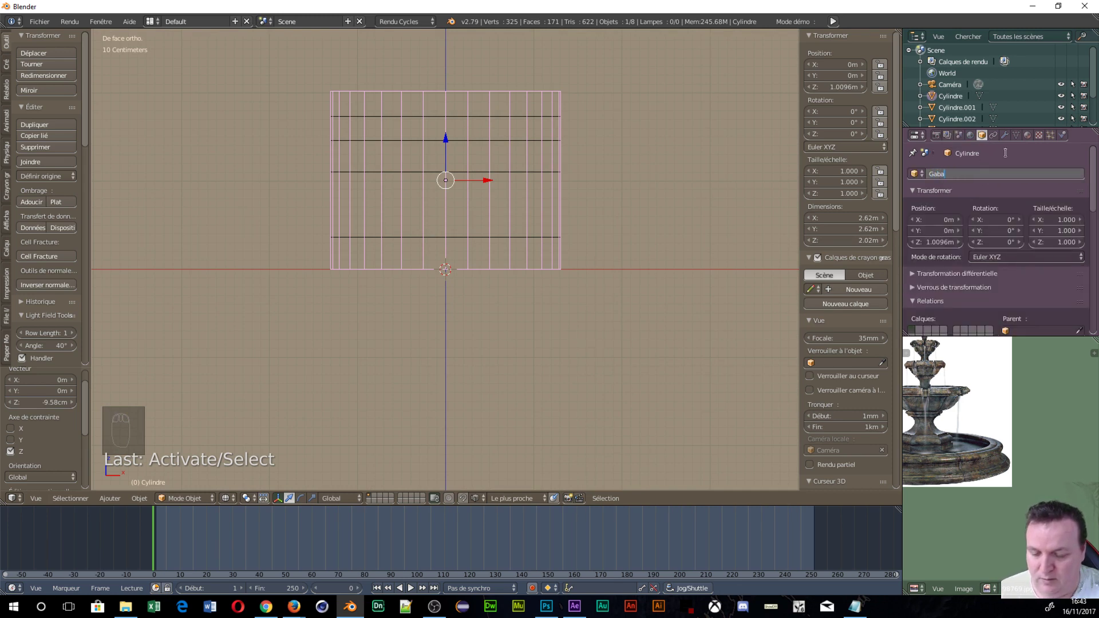
{"action": "type", "text": "rit"}
{"action": "key", "text": "Return"}
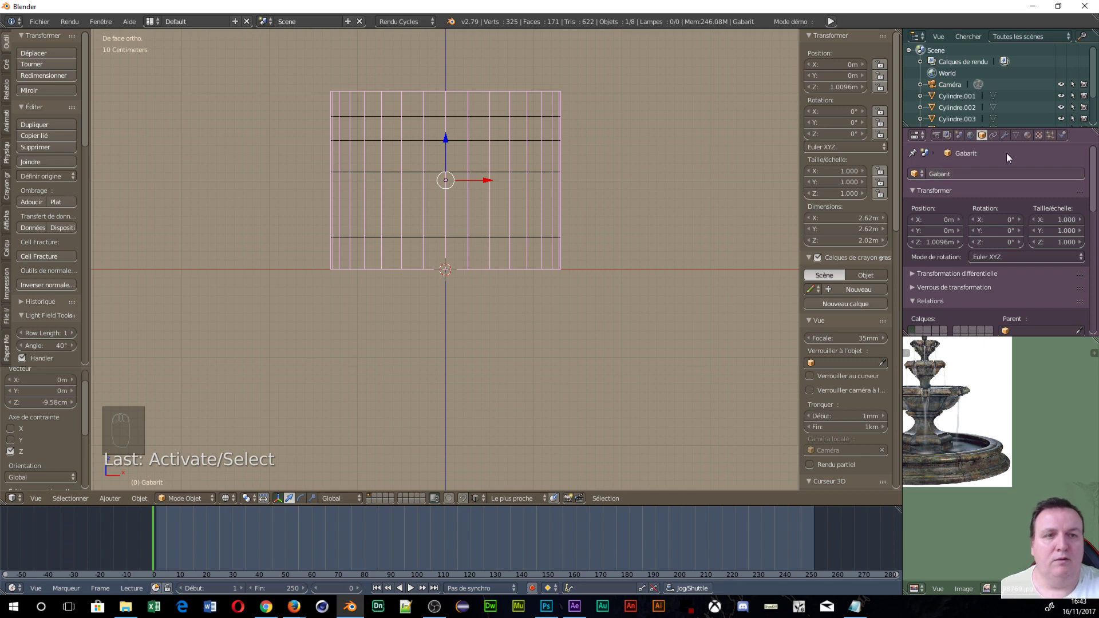
Enter Edit Mode on Gabarit and add four horizontal loop cuts around its side
{"action": "scroll", "coordinate": [487, 194], "scroll_direction": "up", "scroll_amount": 1}
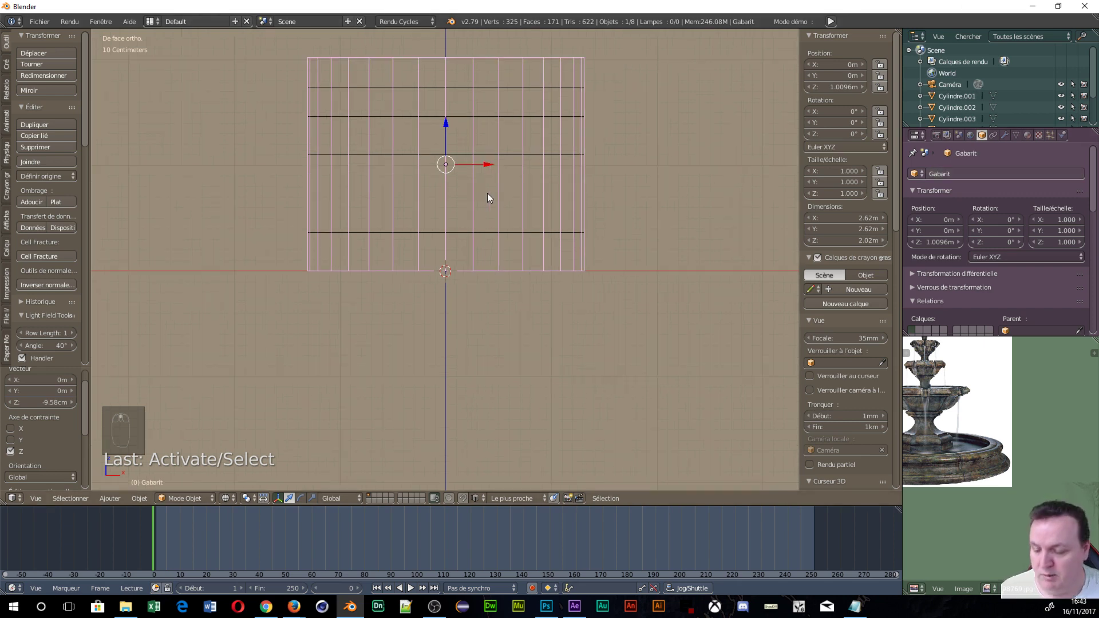
{"action": "key", "text": "Tab"}
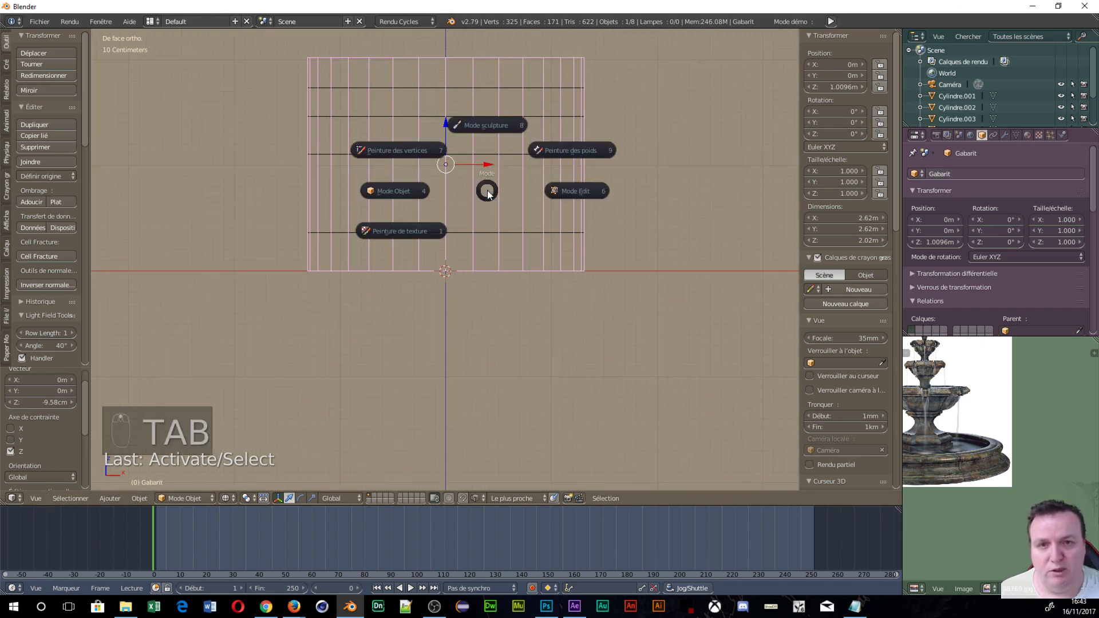
{"action": "left_click", "coordinate": [566, 192]}
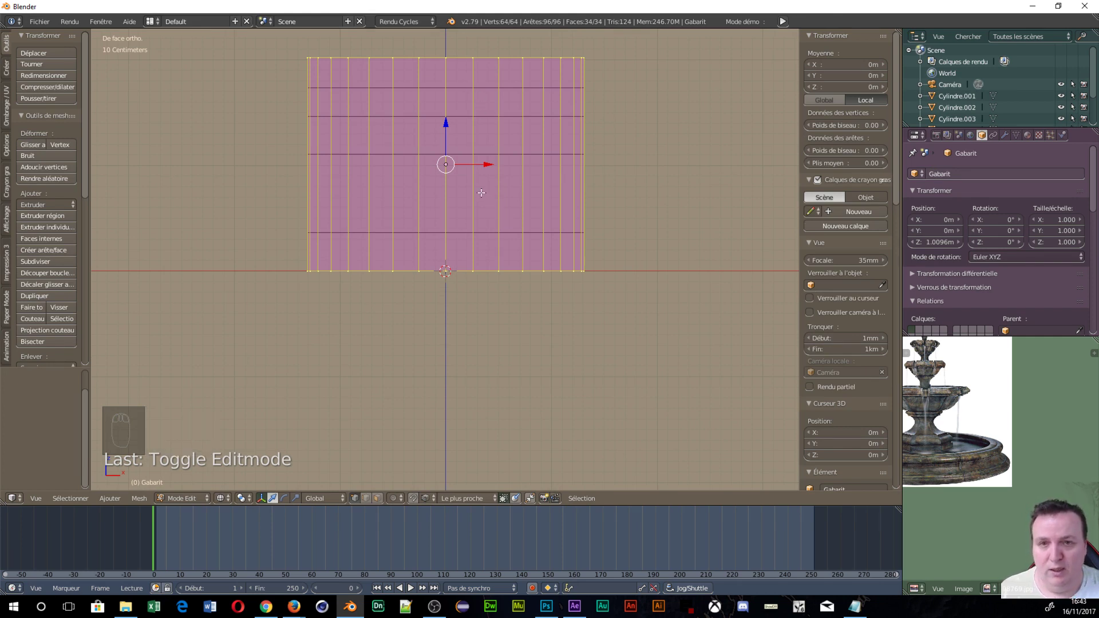
{"action": "key", "text": "ctrl+r"}
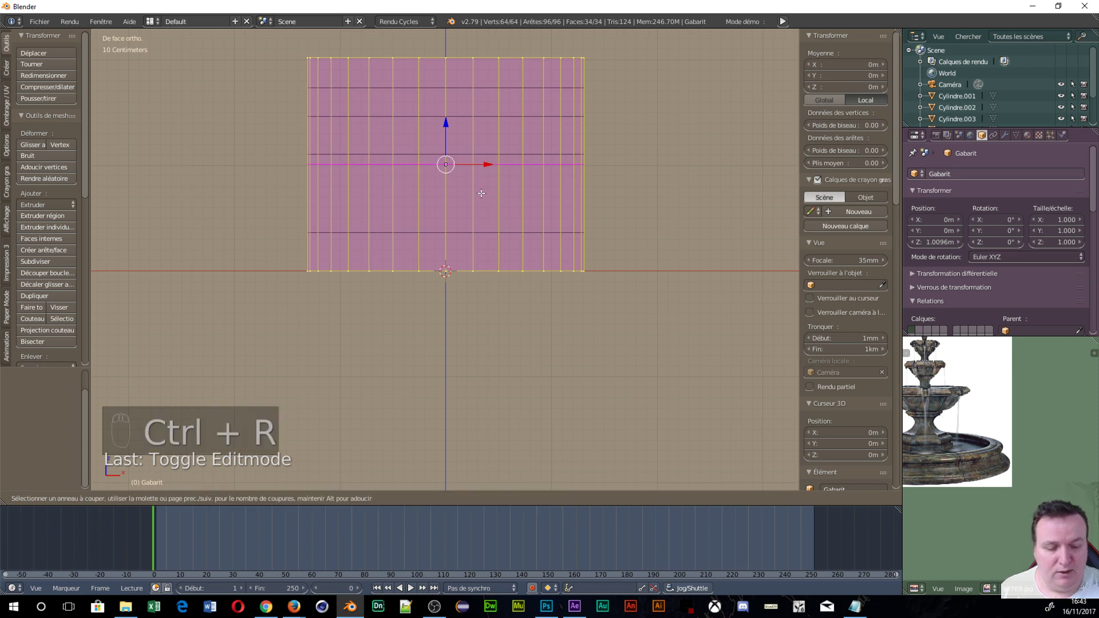
{"action": "key", "text": "4"}
{"action": "left_click", "coordinate": [481, 194]}
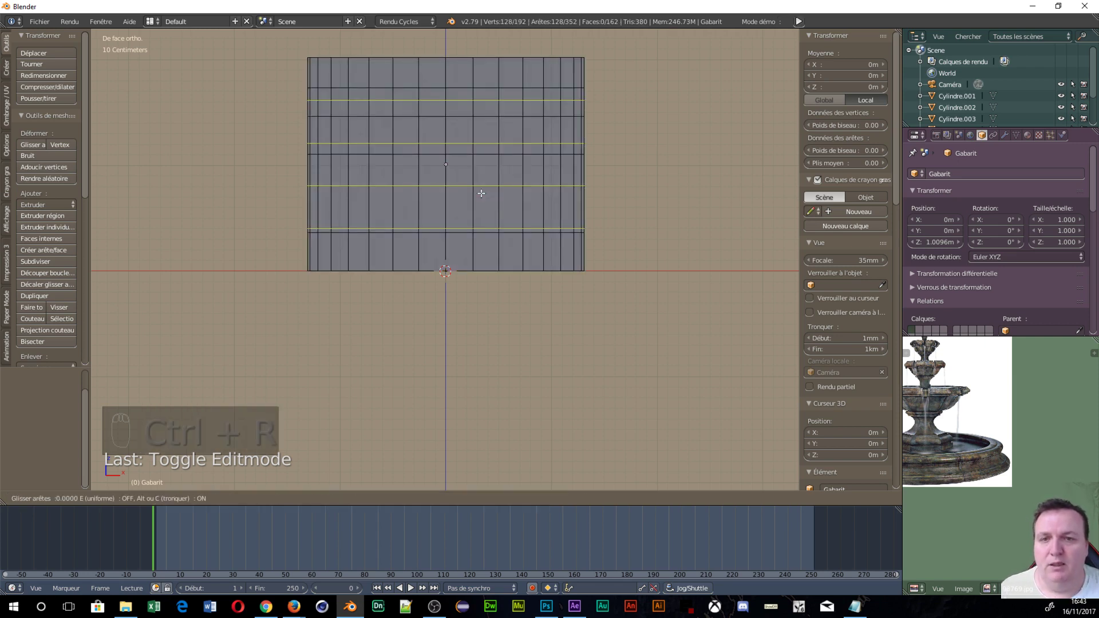
{"action": "left_click", "coordinate": [482, 186]}
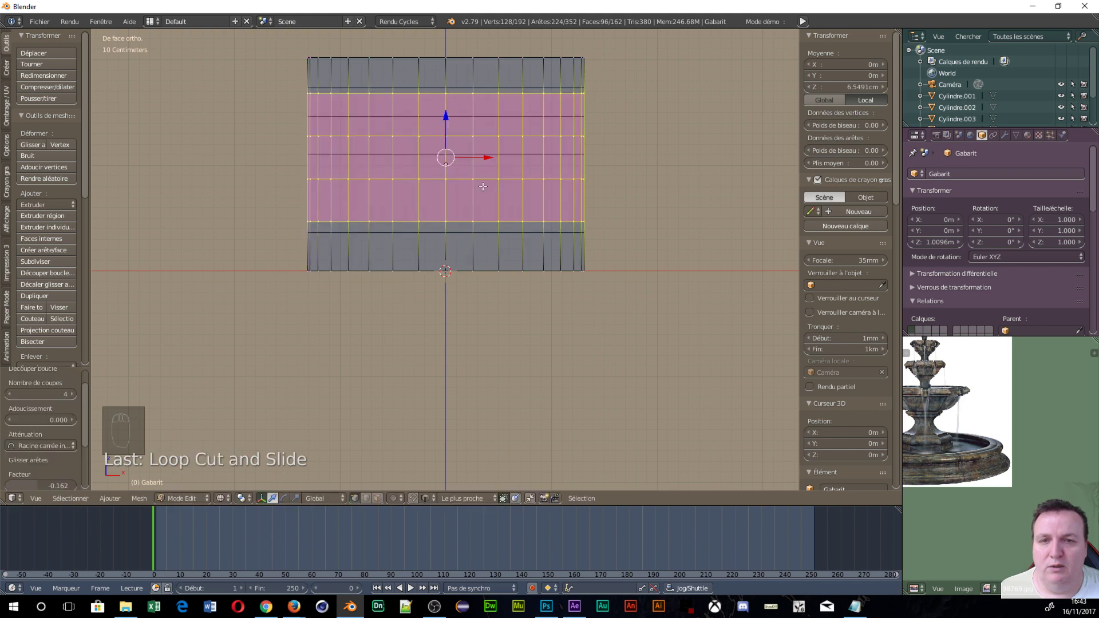
Move the four new loops down Z by about 10.4 cm, aligning the lowest with the top of the first tier
{"action": "key", "text": "g"}
{"action": "key", "text": "z"}
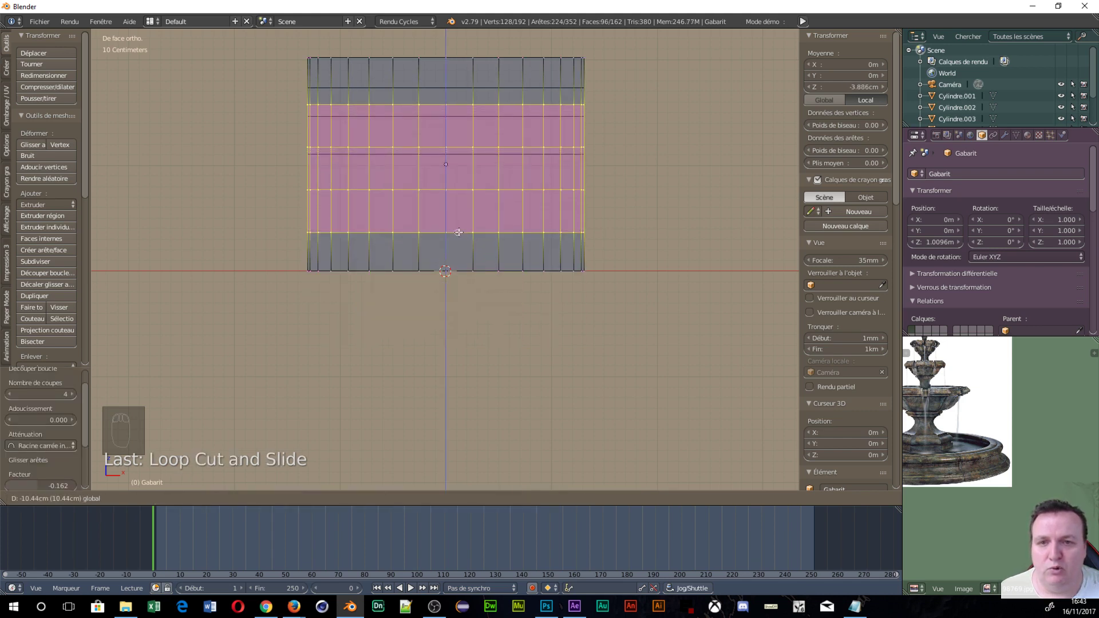
{"action": "left_click", "coordinate": [453, 233]}
Select Gabarit's second edge loop from the bottom and raise it about 33.5 cm to the top of the second tier
{"action": "scroll", "coordinate": [455, 230], "scroll_direction": "up", "scroll_amount": 4}
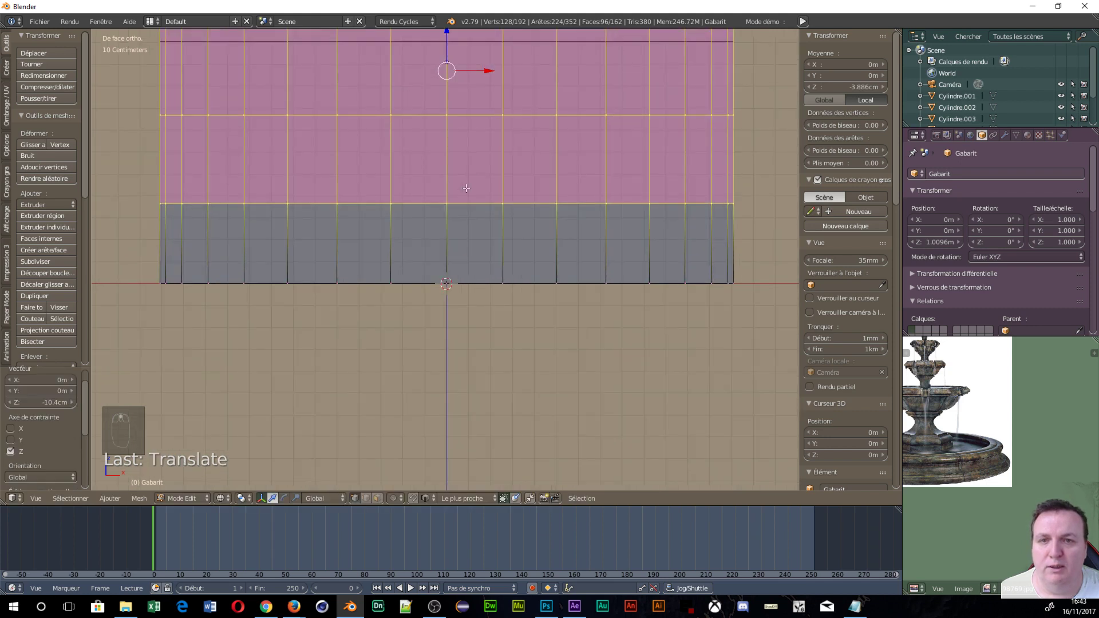
{"action": "right_click", "coordinate": [470, 110], "text": "alt"}
{"action": "scroll", "coordinate": [471, 97], "scroll_direction": "down", "scroll_amount": 1}
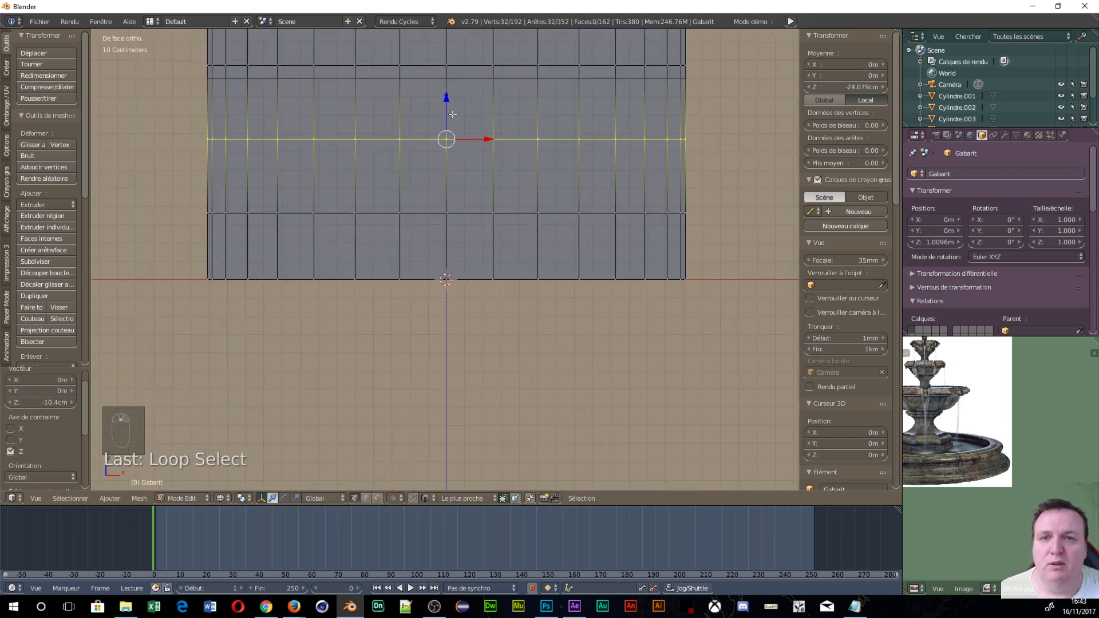
{"action": "left_click_drag", "start_coordinate": [444, 101], "coordinate": [433, 78]}
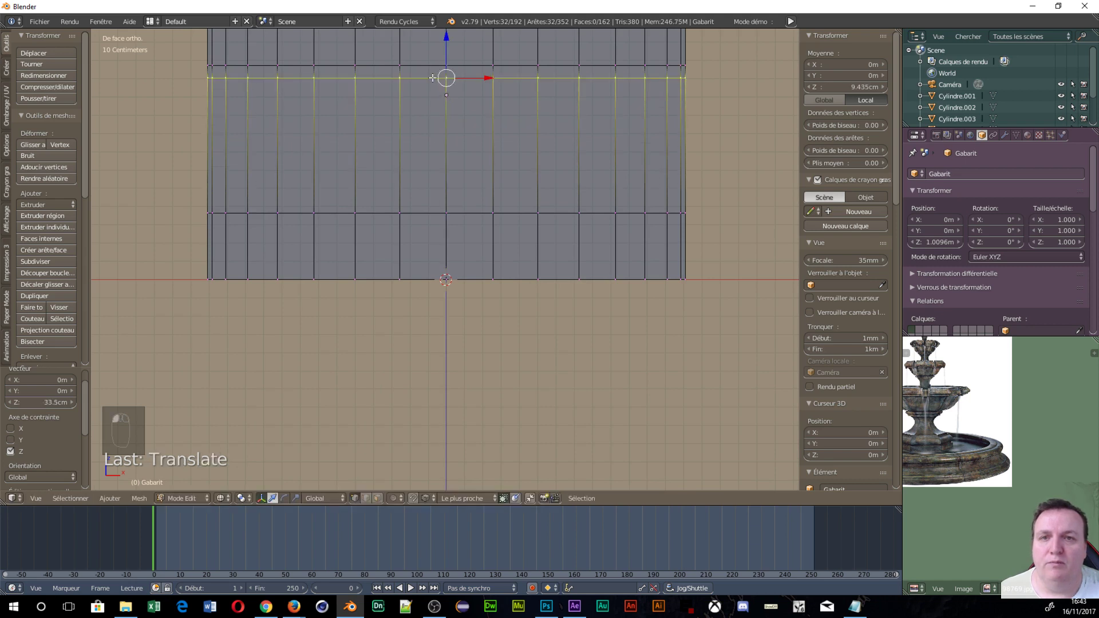
Raise Gabarit's third edge loop 29 cm and its fourth loop 15.6 cm, aligning them with the tops of the third and fourth tiers
{"action": "right_click", "coordinate": [464, 65], "text": "alt"}
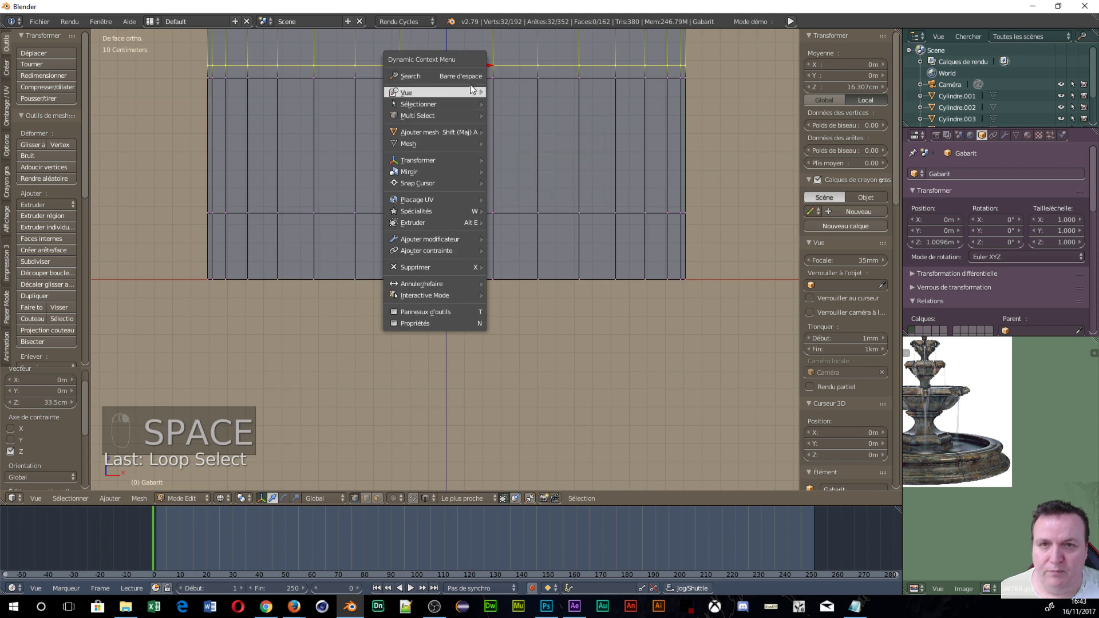
{"action": "middle_click_drag", "start_coordinate": [608, 129], "coordinate": [609, 318], "text": "shift"}
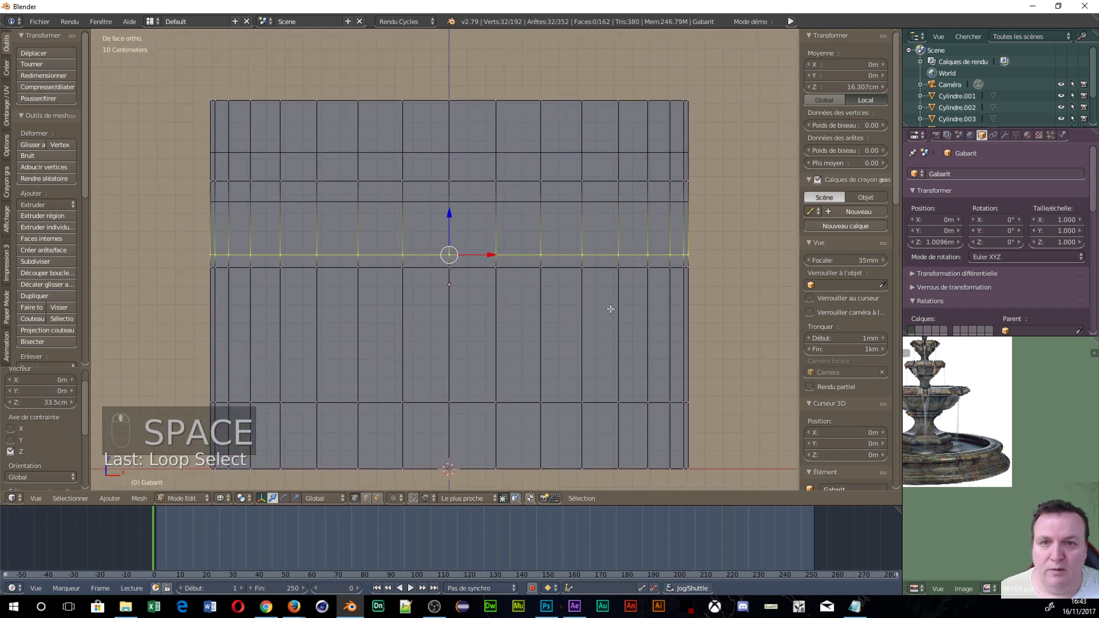
{"action": "type", "text": "g29"}
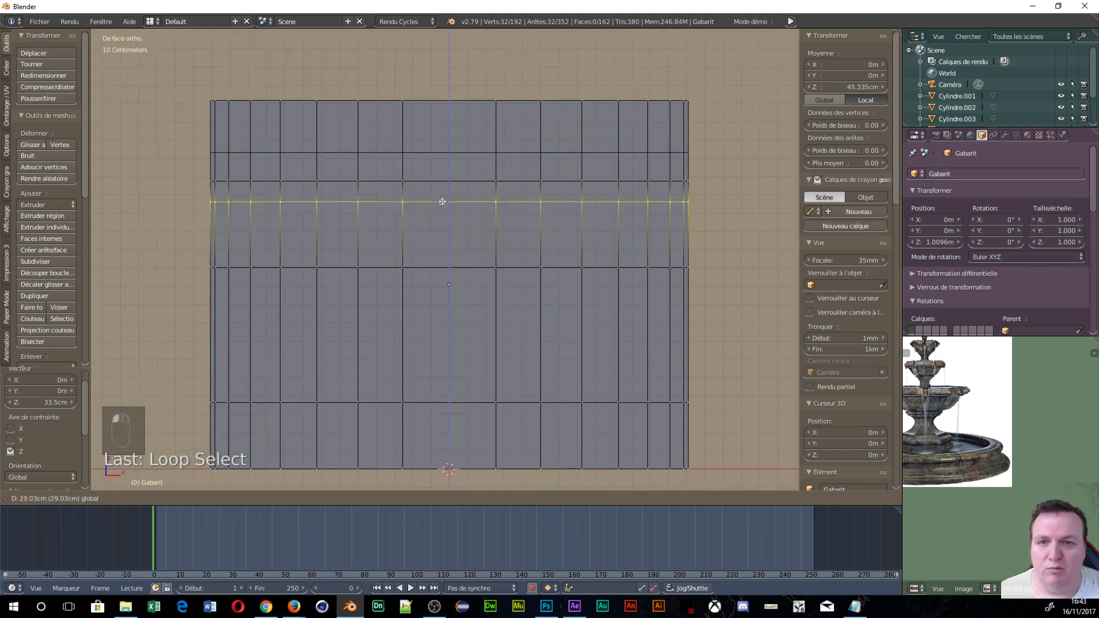
{"action": "key", "text": "Return"}
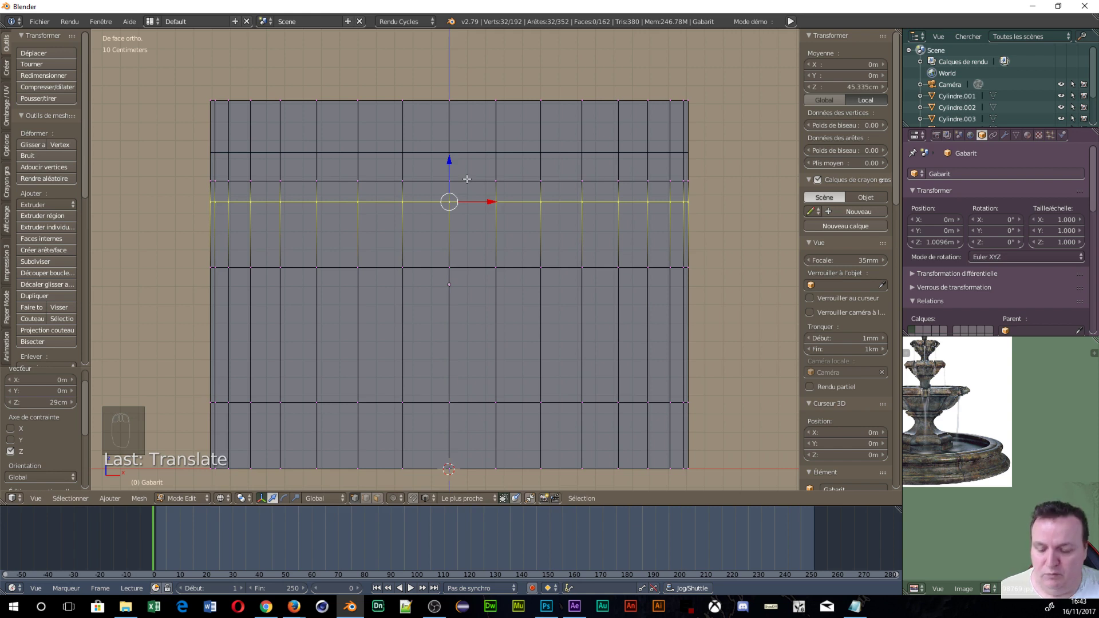
{"action": "right_click", "coordinate": [466, 180], "text": "alt"}
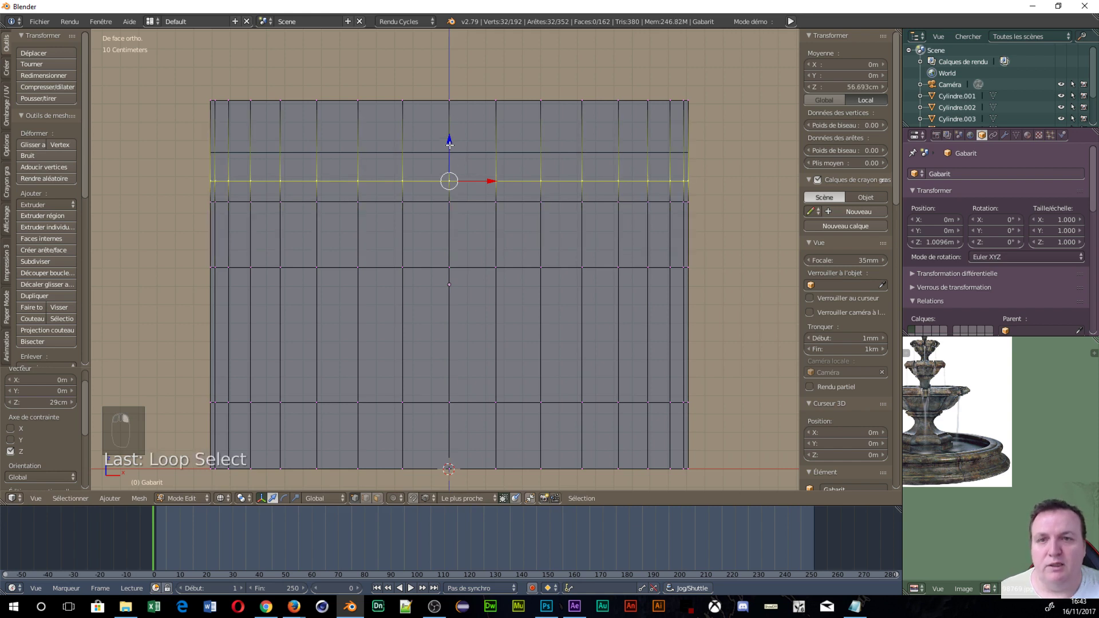
{"action": "type", "text": "gz15.6"}
{"action": "key", "text": "Return"}
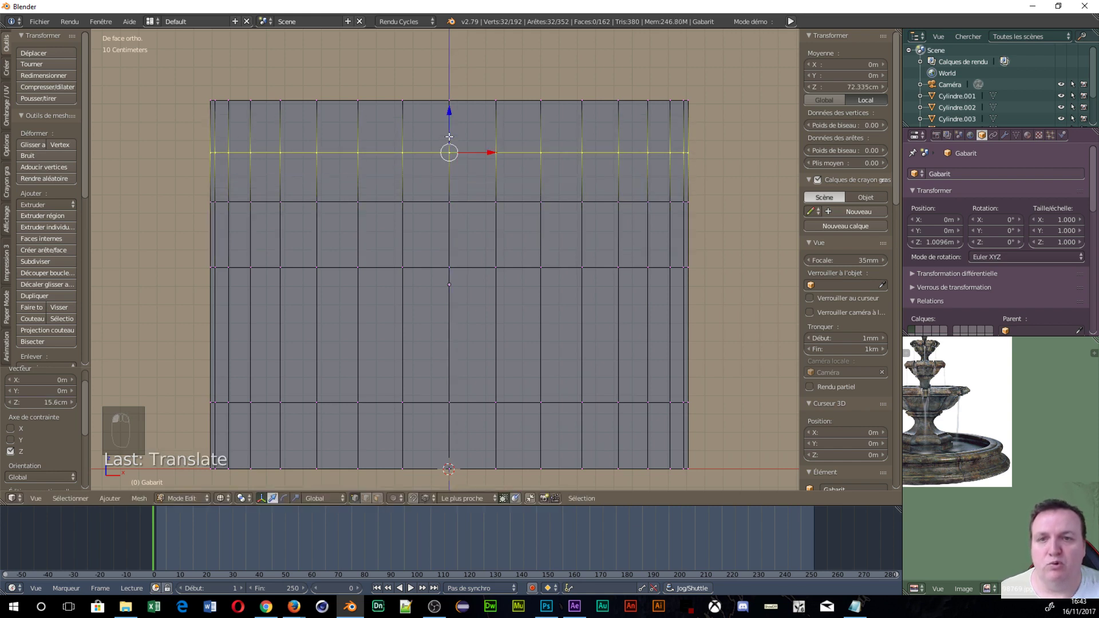
{"action": "scroll", "coordinate": [586, 157], "scroll_direction": "down", "scroll_amount": 4}
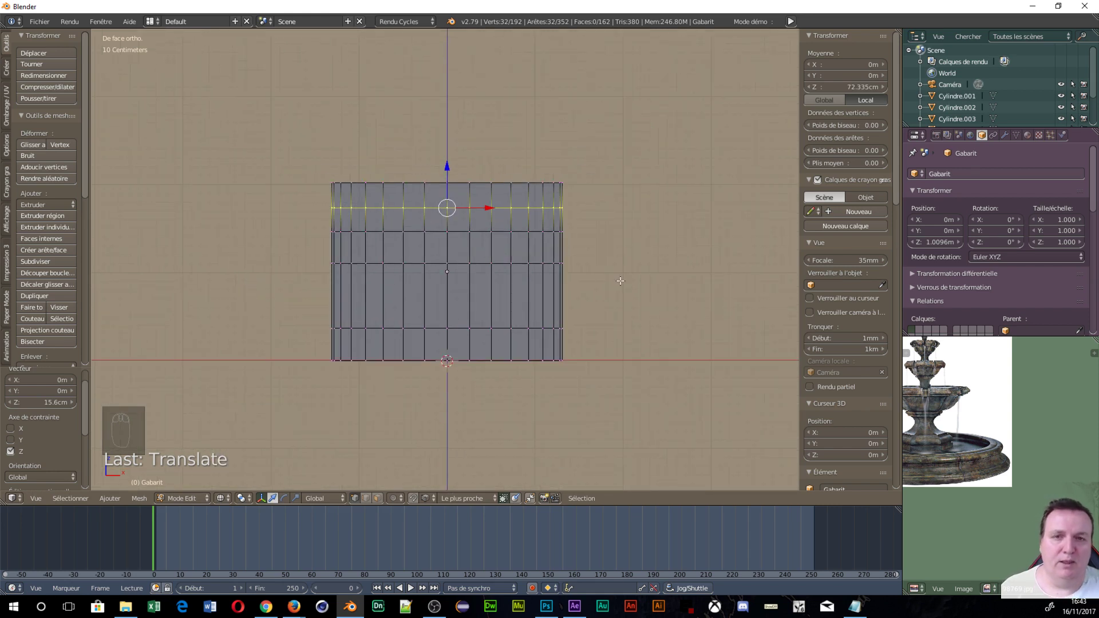
{"action": "scroll", "coordinate": [618, 255], "scroll_direction": "up", "scroll_amount": 3}
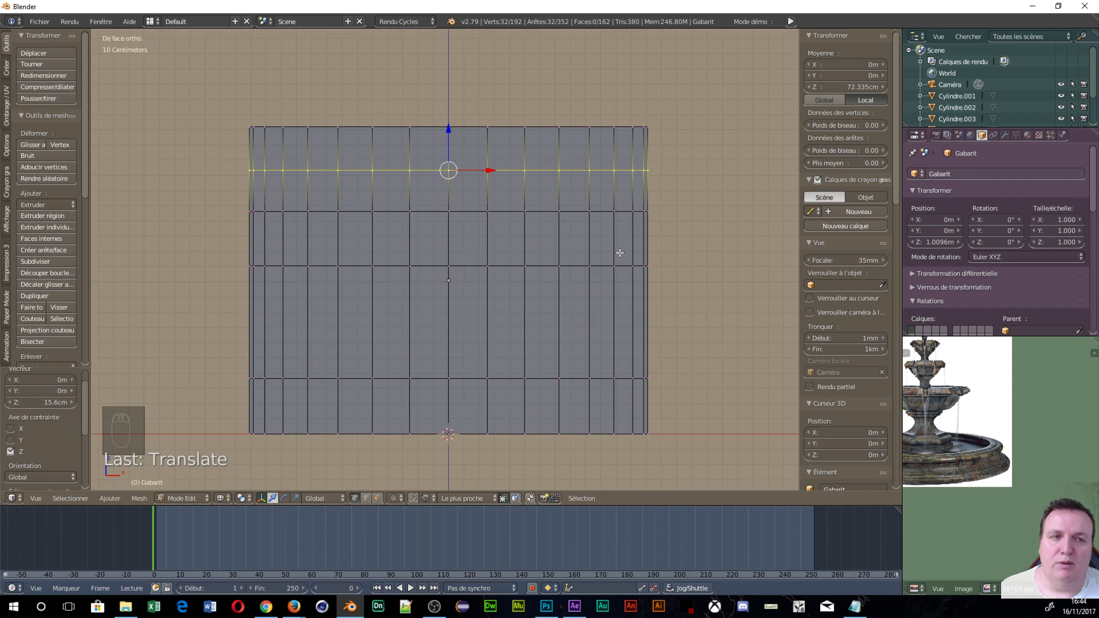
{"action": "key", "text": "Tab"}
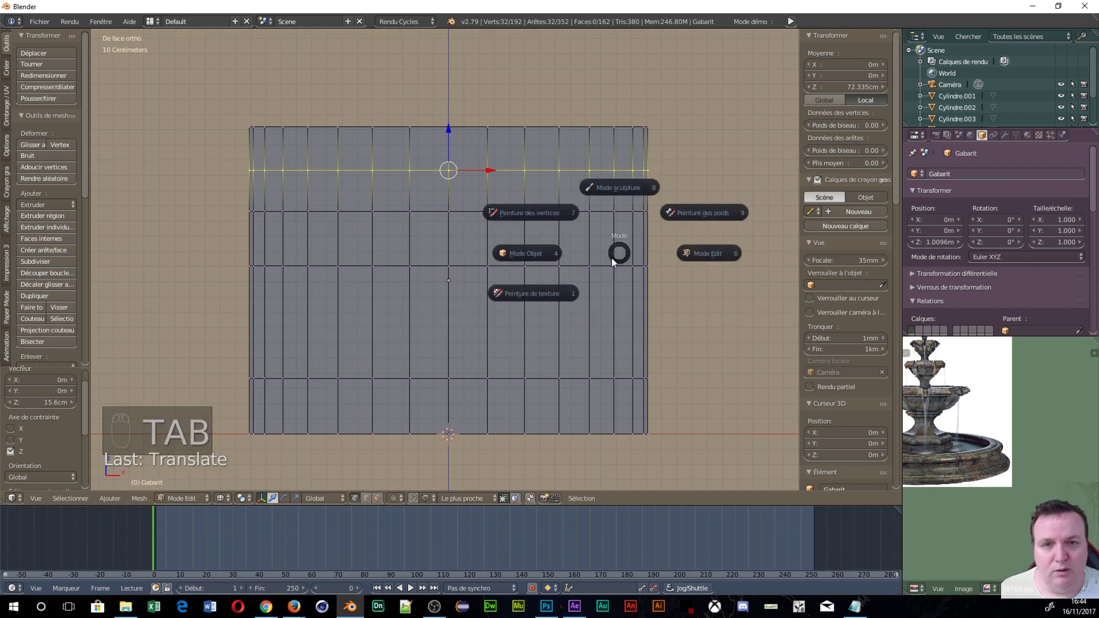
{"action": "left_click", "coordinate": [526, 252]}
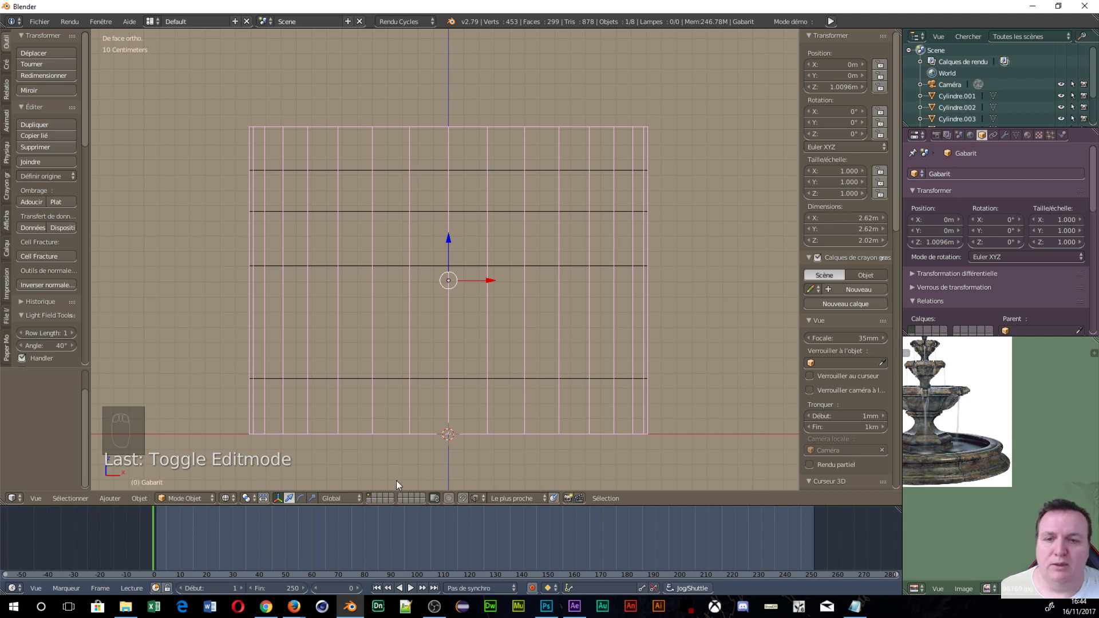
{"action": "key", "text": "Tab"}
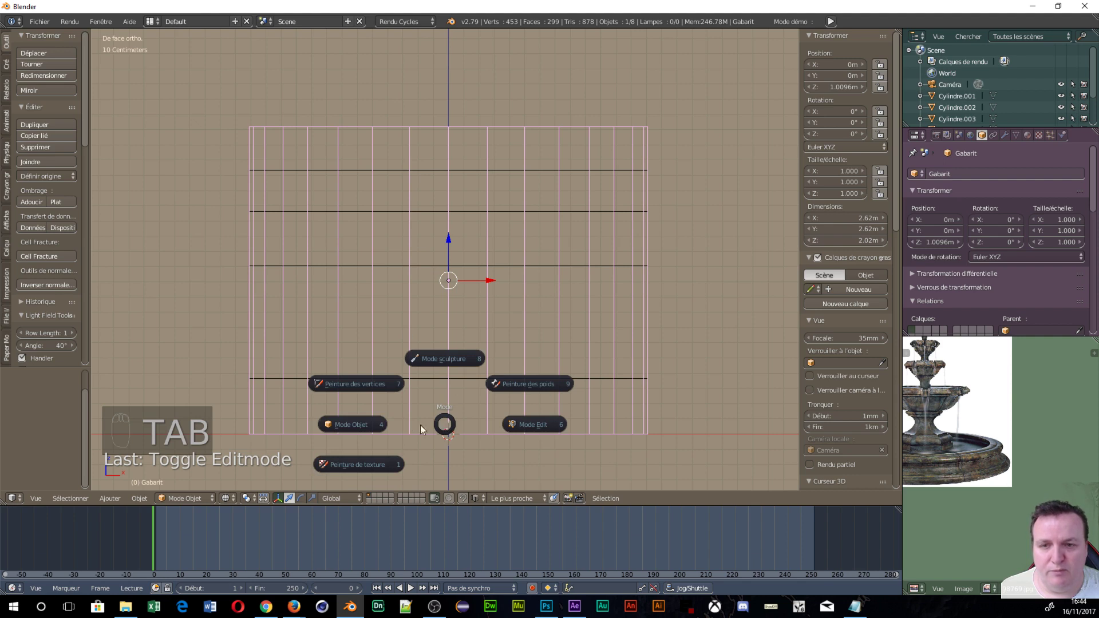
{"action": "left_click", "coordinate": [531, 424]}
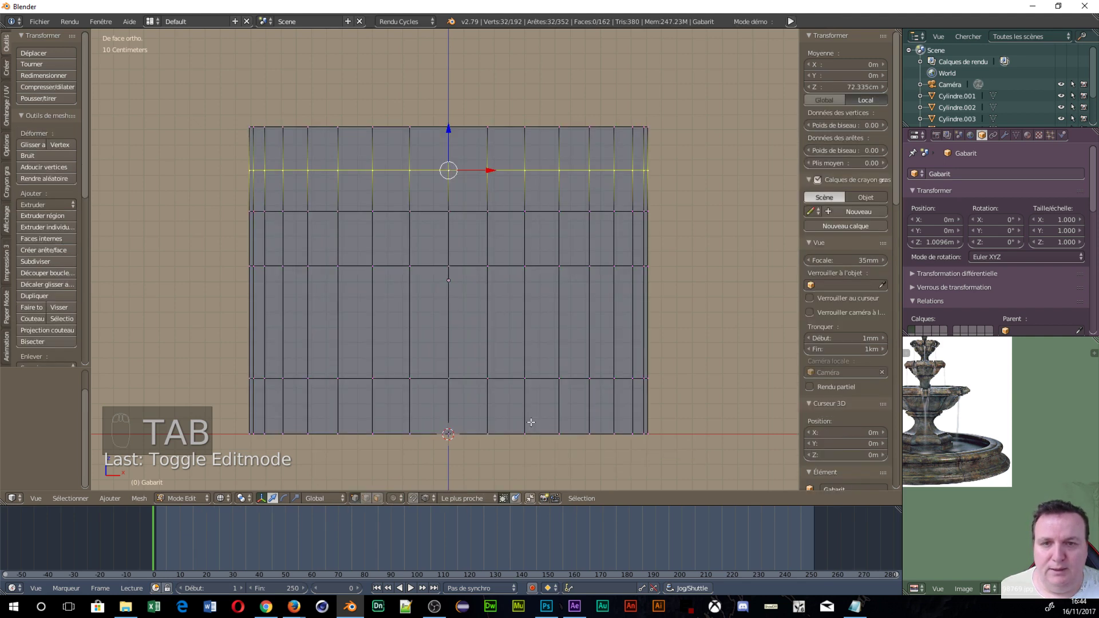
Select the four intermediate horizontal edge loops of the Gabarit cylinder and delete only their edges and faces, keeping the vertices
{"action": "right_click", "coordinate": [477, 211], "text": "alt"}
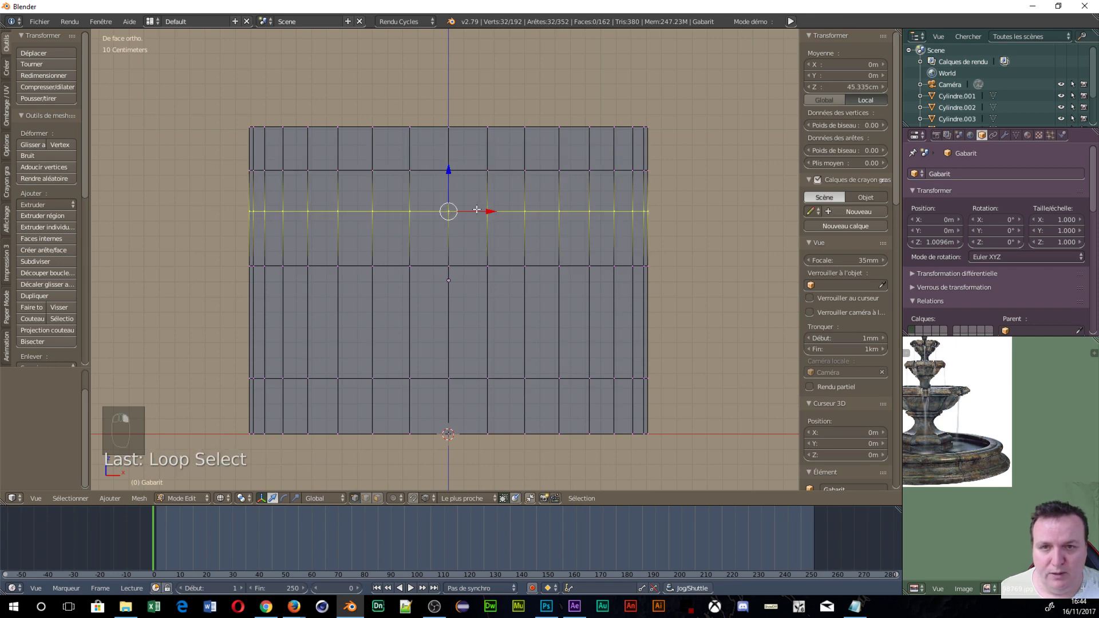
{"action": "right_click", "coordinate": [468, 182], "text": "alt+shift"}
{"action": "right_click", "coordinate": [467, 266], "text": "alt+shift"}
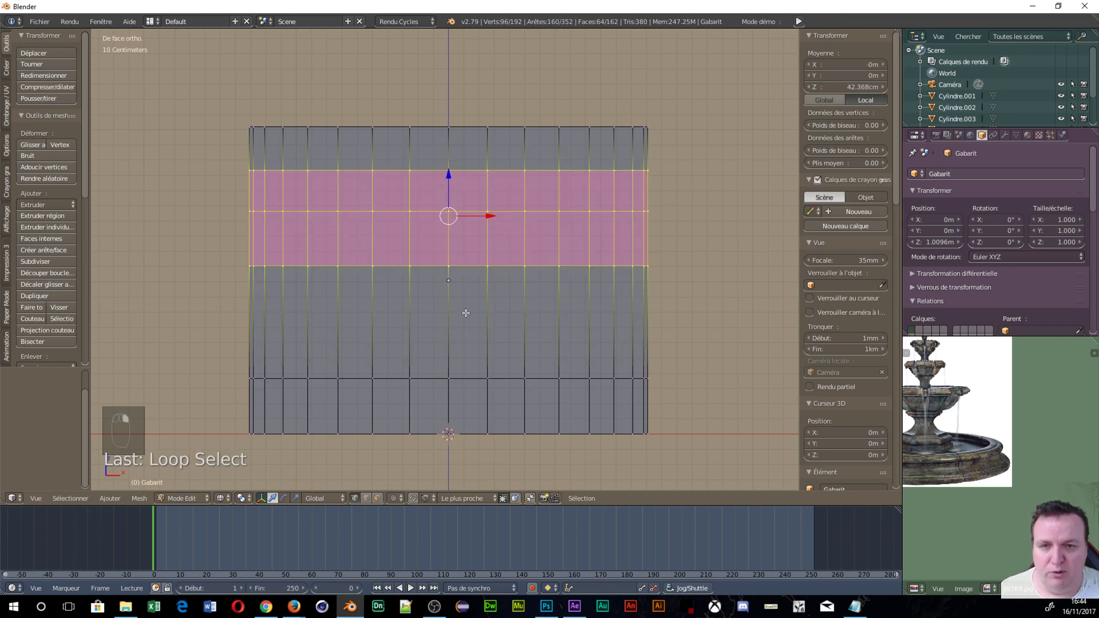
{"action": "right_click", "coordinate": [462, 360], "text": "alt+shift"}
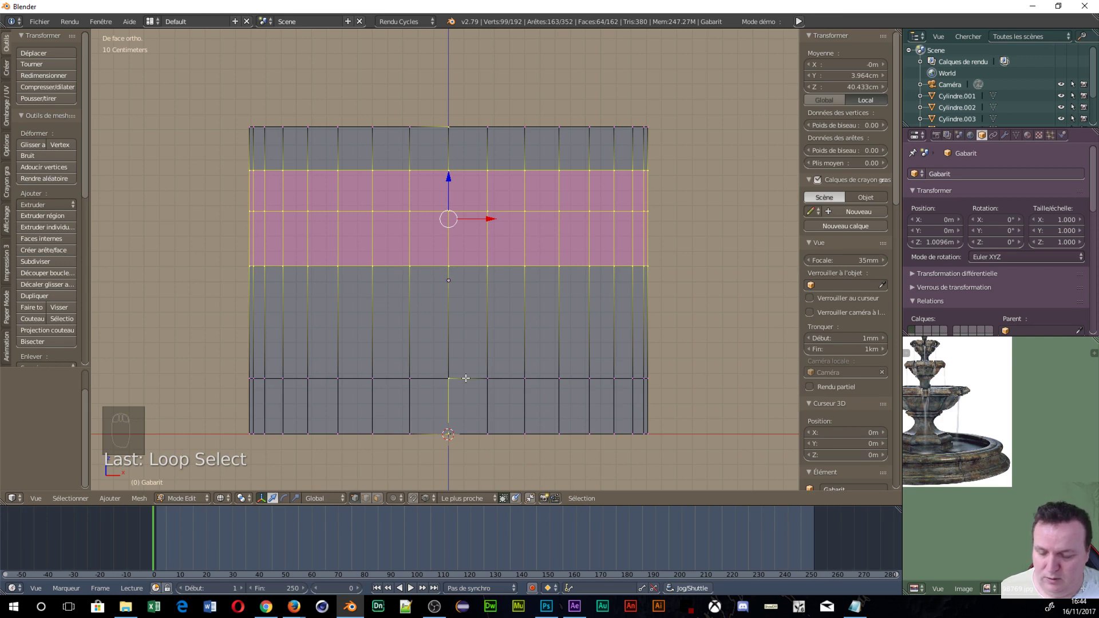
{"action": "key", "text": "ctrl+z"}
{"action": "right_click", "coordinate": [466, 378], "text": "alt+shift"}
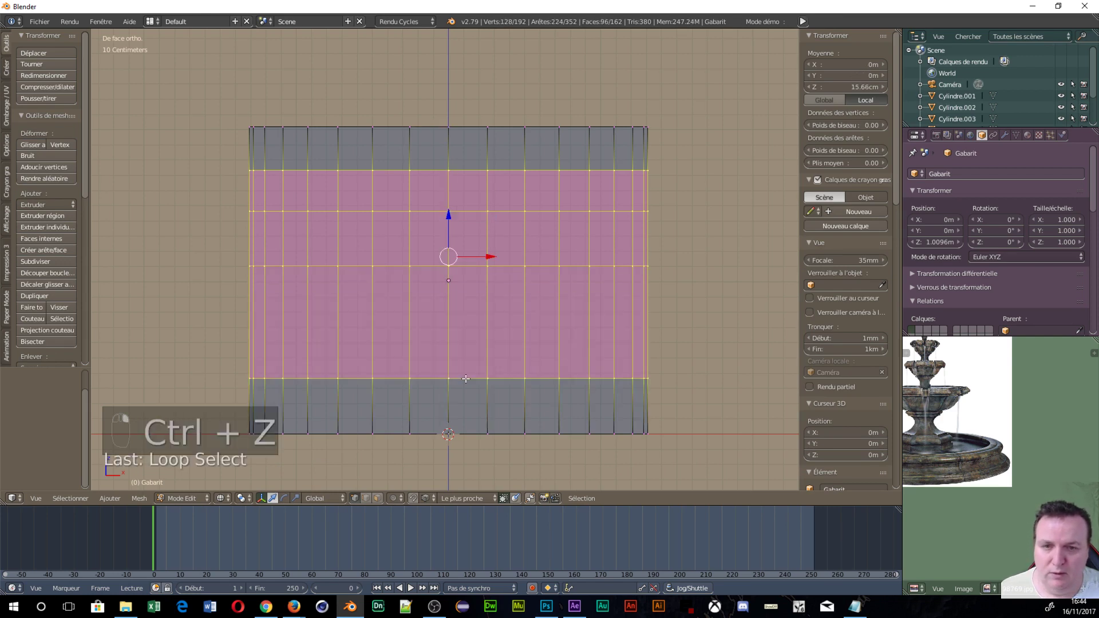
{"action": "key", "text": "x"}
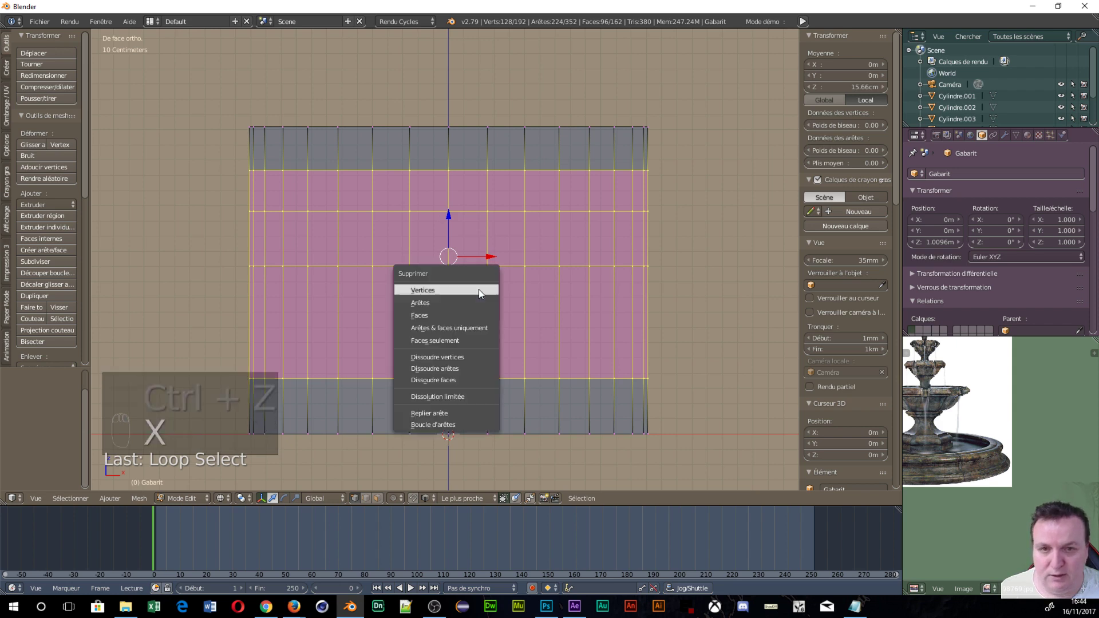
{"action": "left_click", "coordinate": [462, 327]}
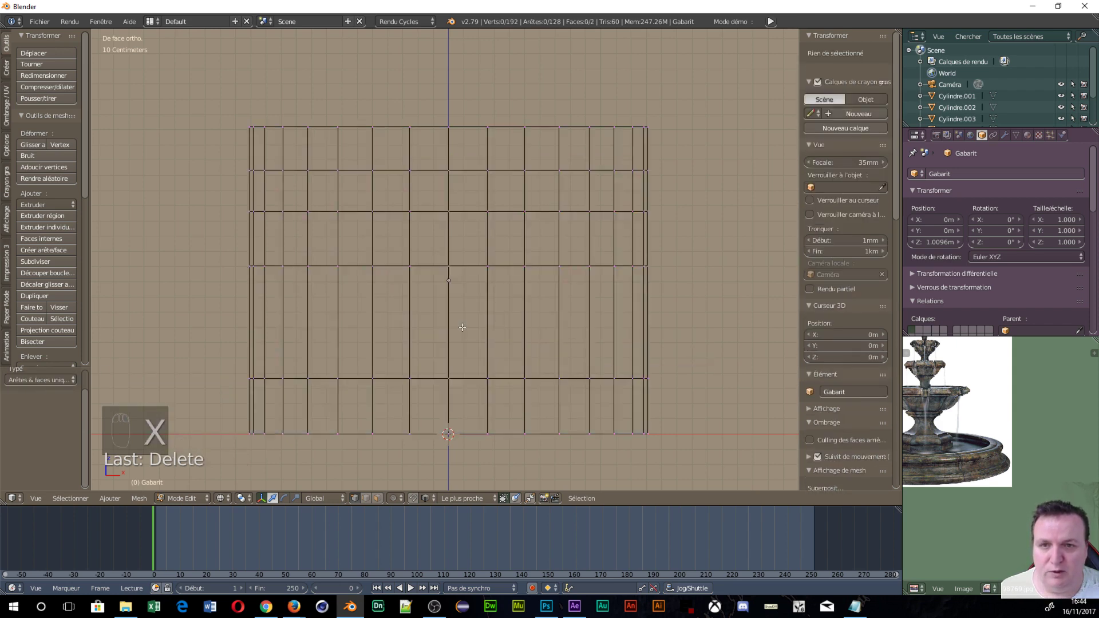
Move the Gabarit's bottom face loop up 1.73 m along Z to the uppermost intermediate ring, and return to Object Mode
{"action": "scroll", "coordinate": [410, 268], "scroll_direction": "down", "scroll_amount": 3}
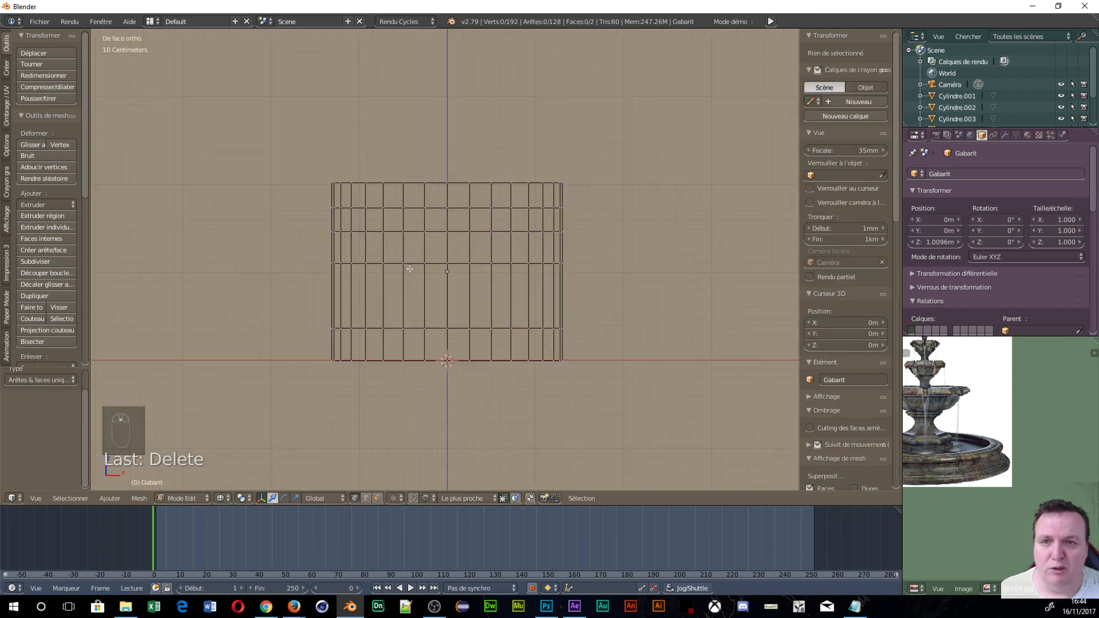
{"action": "key", "text": "a"}
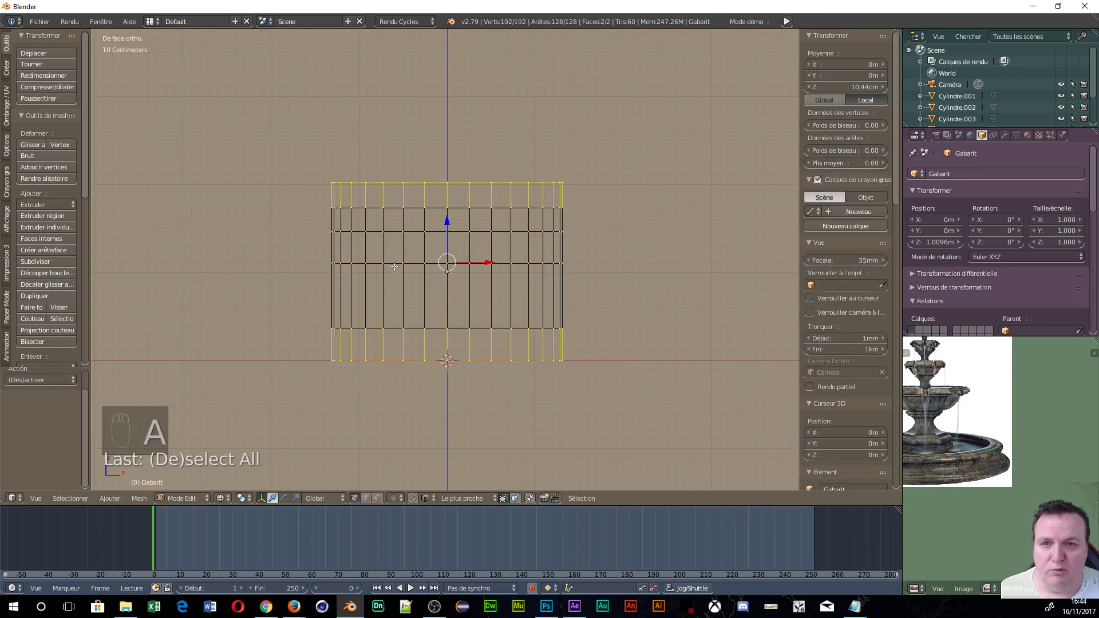
{"action": "mouse_move", "coordinate": [421, 265]}
{"action": "middle_mouse_down"}
{"action": "mouse_move", "coordinate": [473, 284]}
{"action": "mouse_move", "coordinate": [506, 331]}
{"action": "mouse_move", "coordinate": [429, 265]}
{"action": "mouse_move", "coordinate": [411, 270]}
{"action": "middle_mouse_up"}
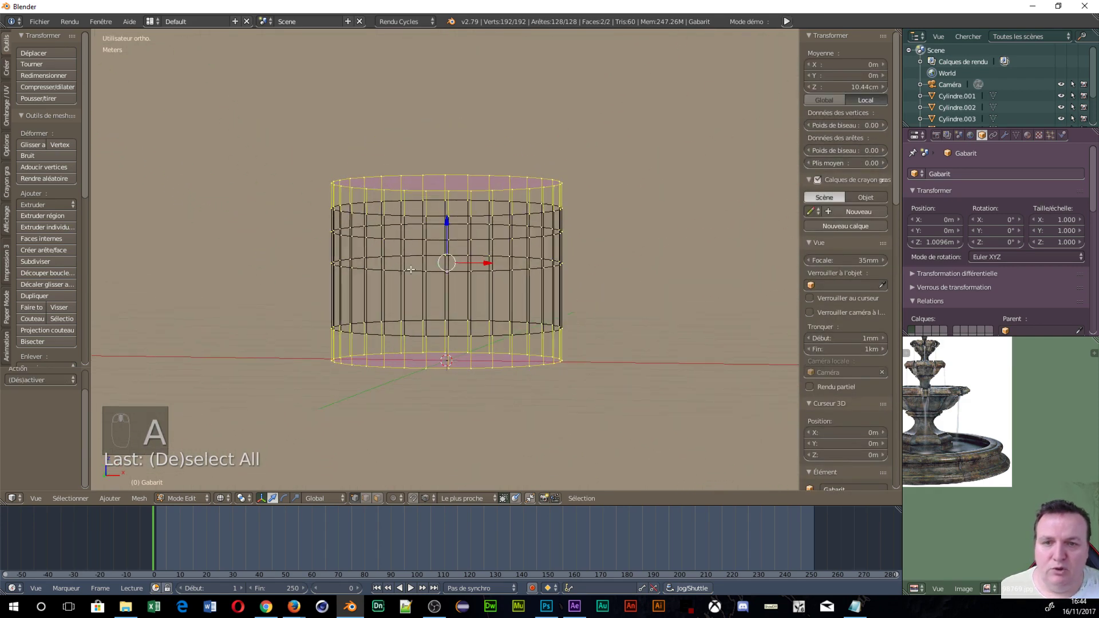
{"action": "right_click", "coordinate": [457, 365], "text": "alt"}
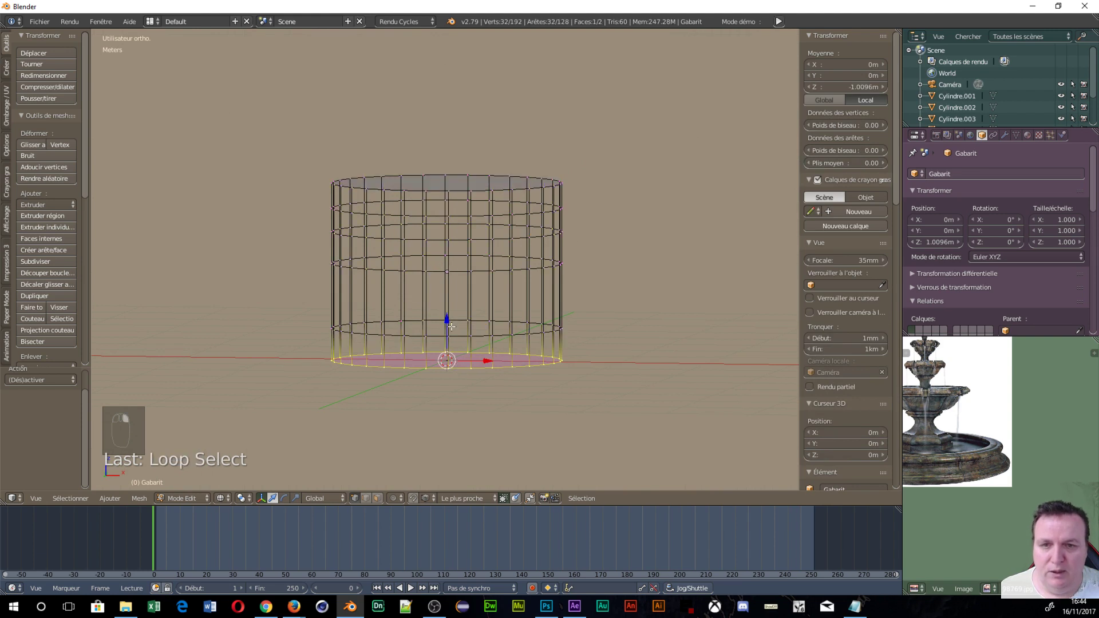
{"action": "left_click_drag", "start_coordinate": [451, 326], "coordinate": [437, 214]}
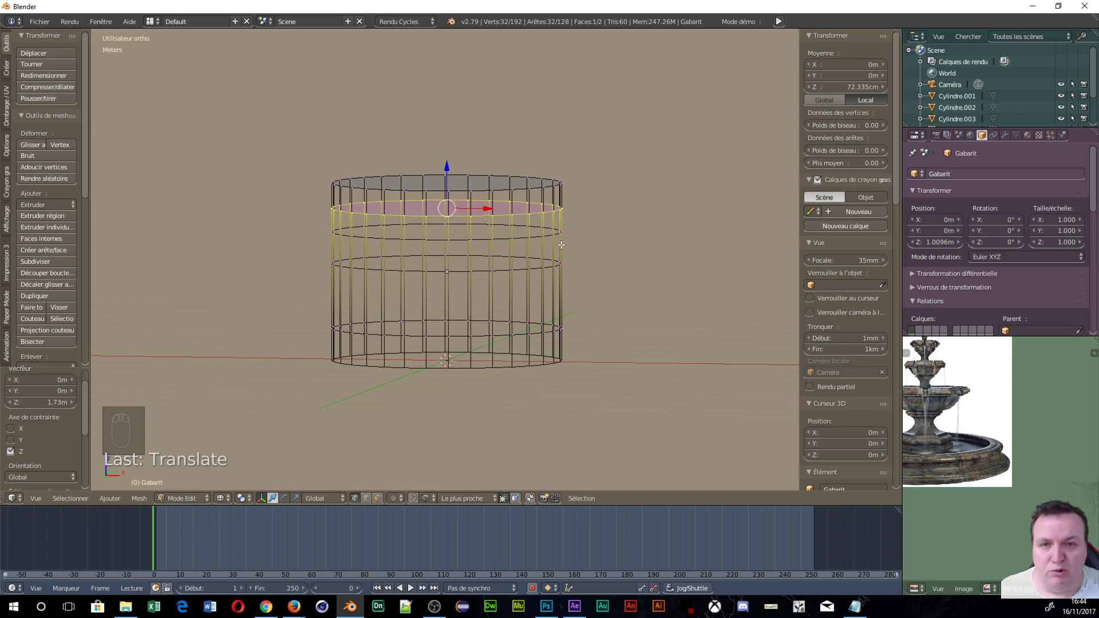
{"action": "key", "text": "Tab"}
{"action": "left_click", "coordinate": [461, 244]}
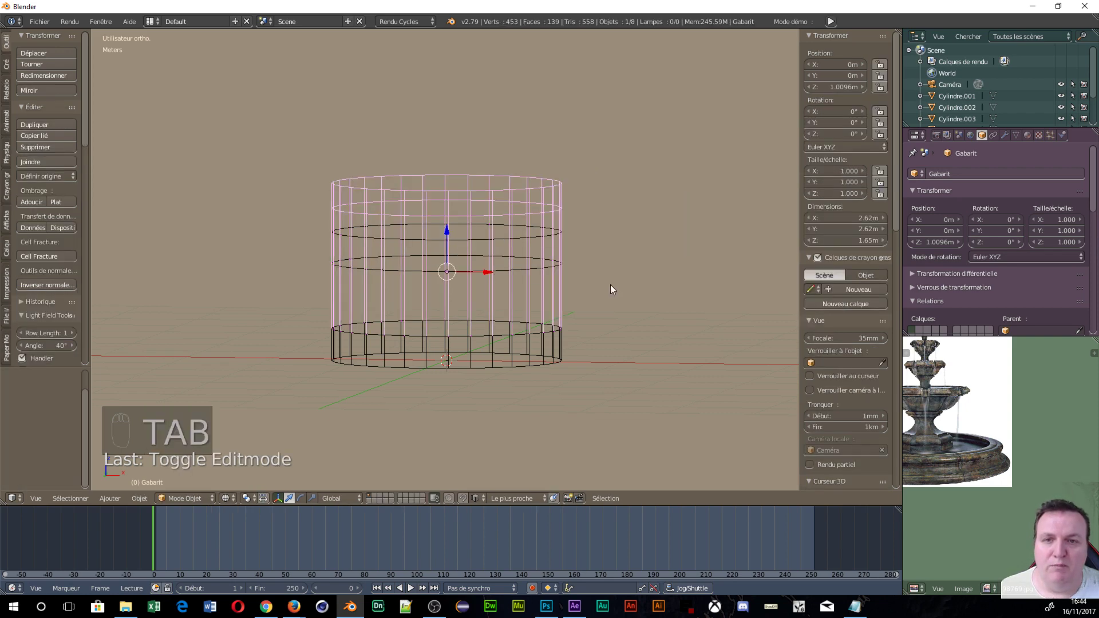
{"action": "middle_click_drag", "start_coordinate": [610, 286], "coordinate": [587, 259]}
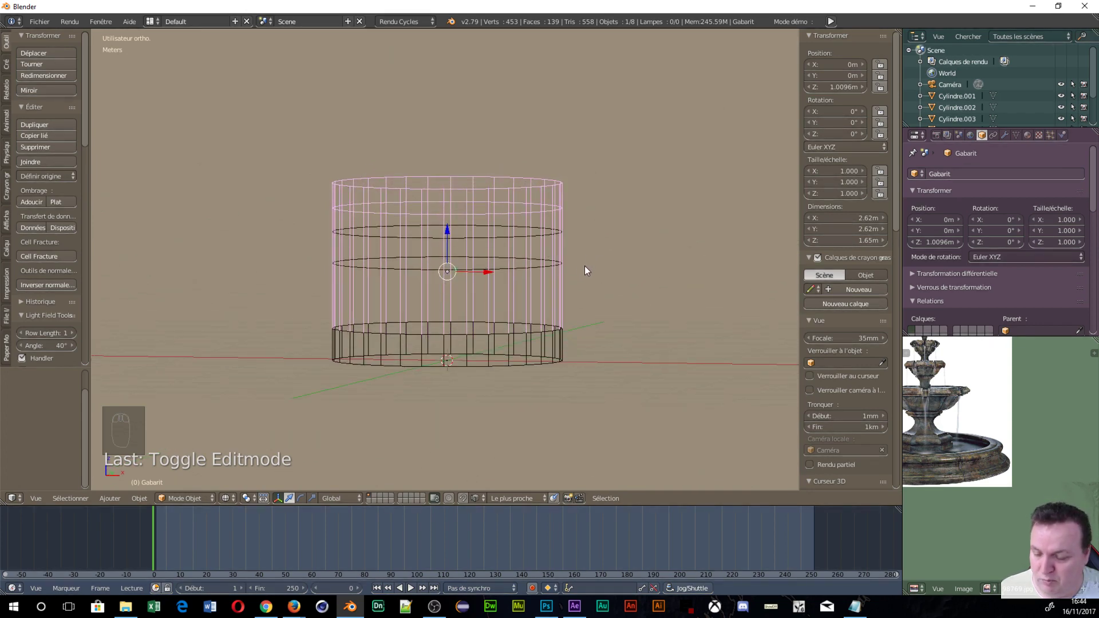
Delete the three leftover rings of loose vertices below the Gabarit's raised bottom face in Edit Mode, and return to Object Mode
{"action": "key", "text": "Tab"}
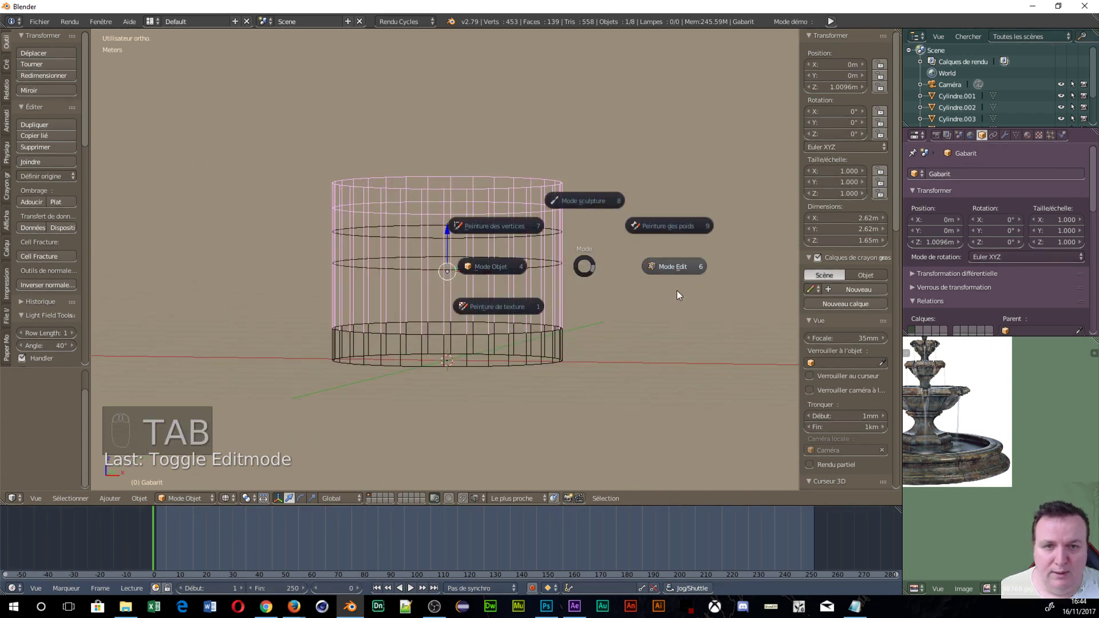
{"action": "left_click", "coordinate": [671, 266]}
{"action": "middle_click_drag", "start_coordinate": [657, 269], "coordinate": [654, 266]}
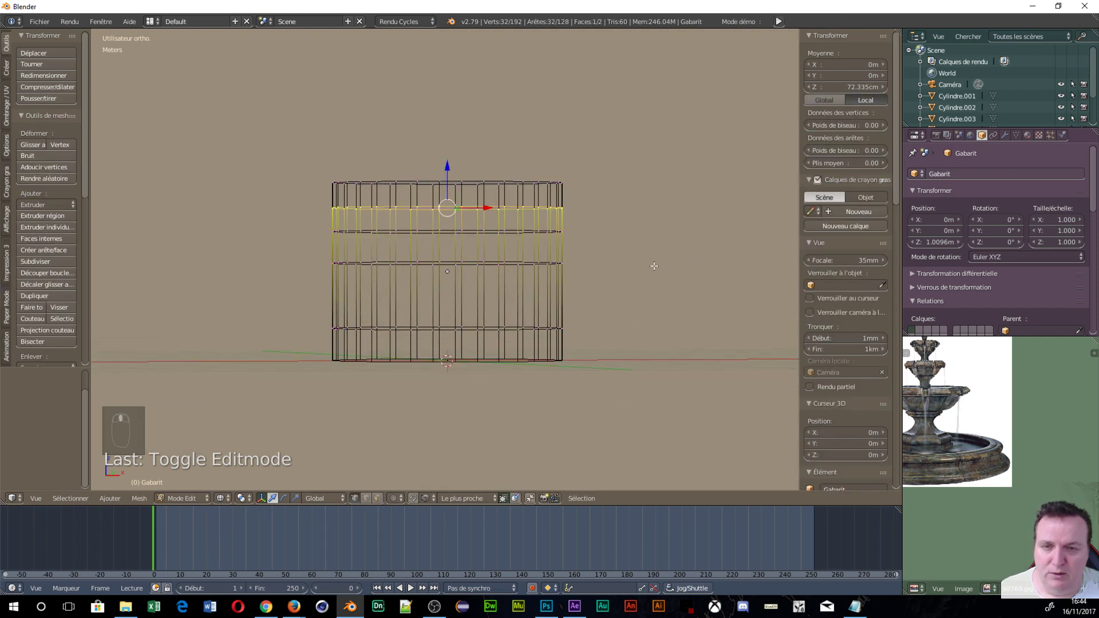
{"action": "key", "text": "a"}
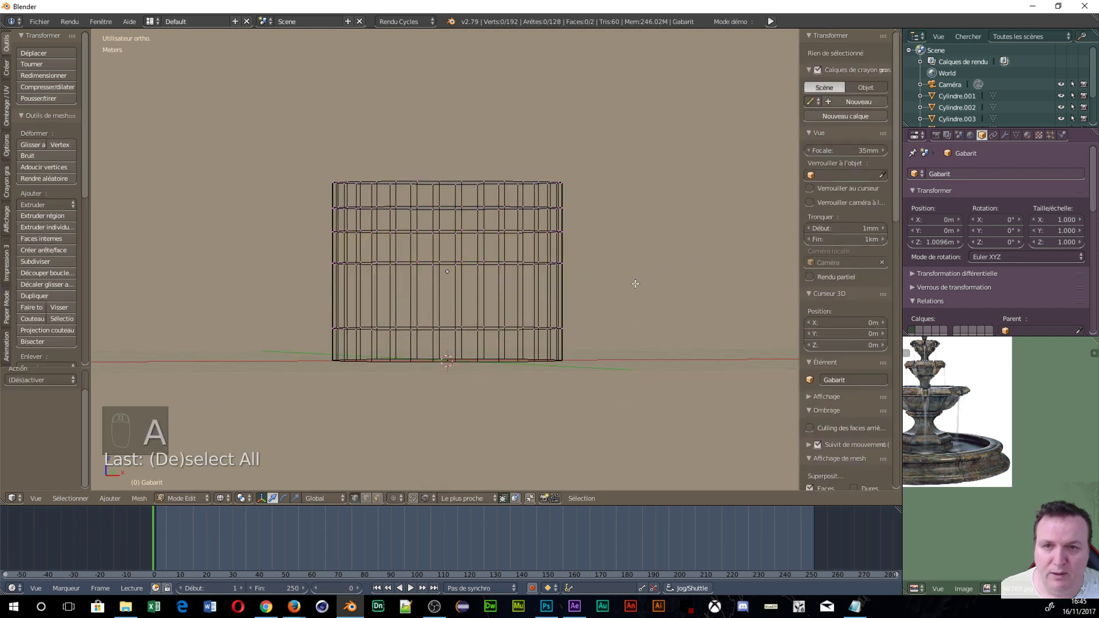
{"action": "key", "text": "a"}
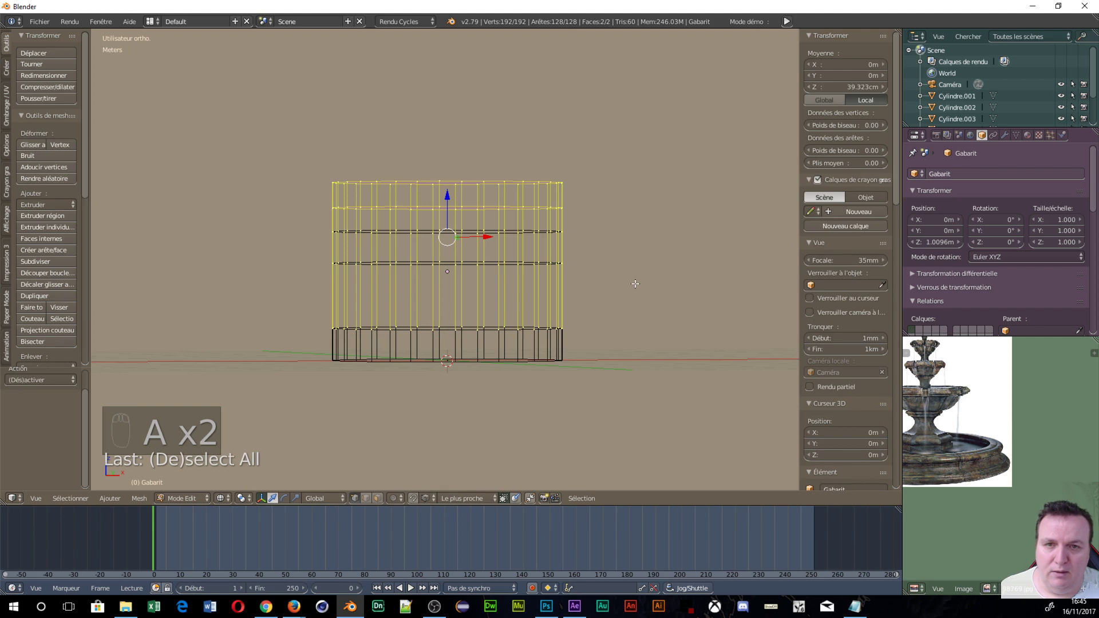
{"action": "key", "text": "a"}
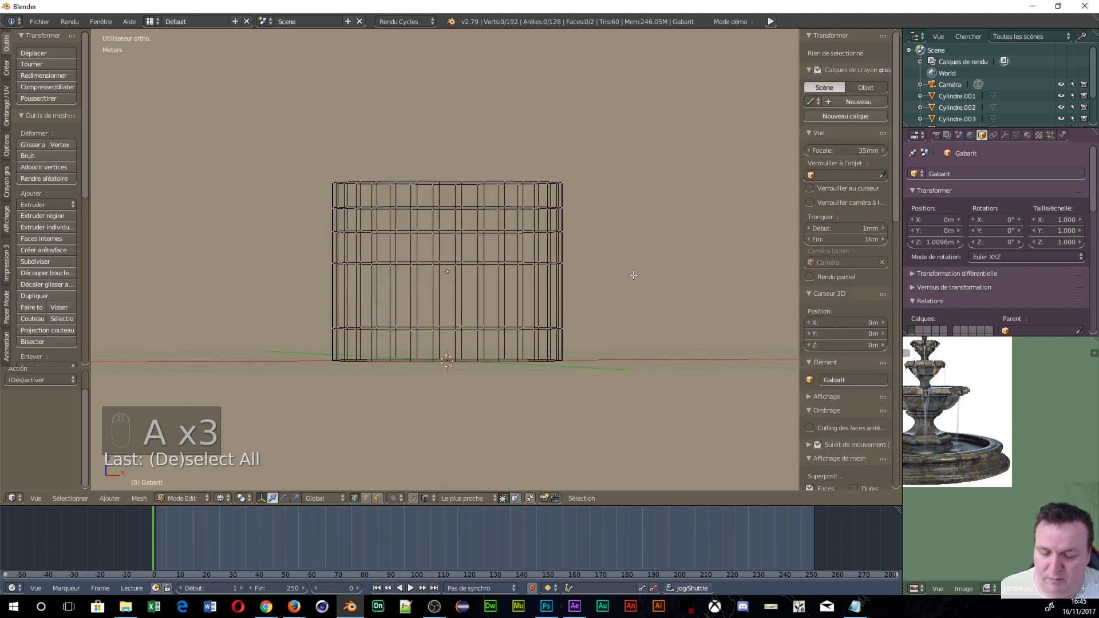
{"action": "key", "text": "b"}
{"action": "left_click_drag", "start_coordinate": [625, 223], "coordinate": [297, 348]}
{"action": "key", "text": "x"}
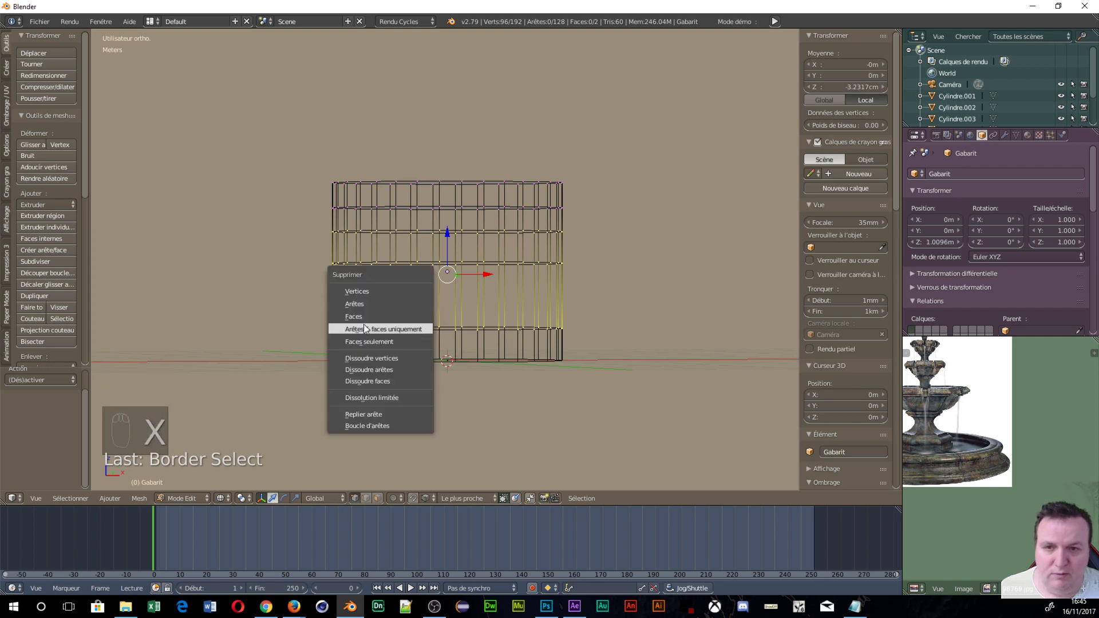
{"action": "left_click", "coordinate": [354, 291]}
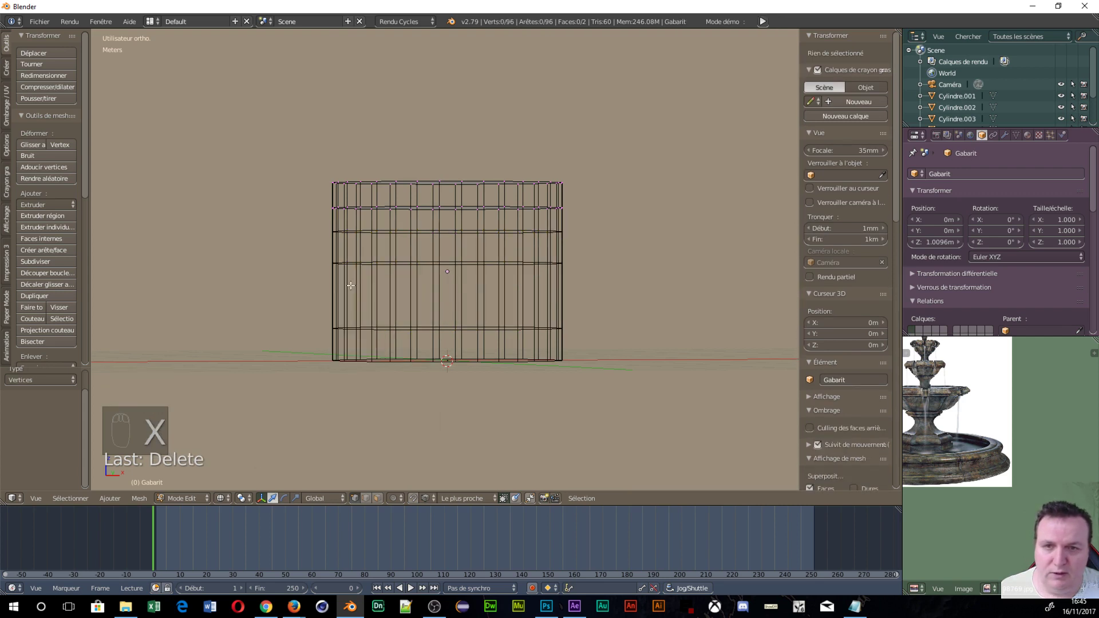
{"action": "key", "text": "Tab"}
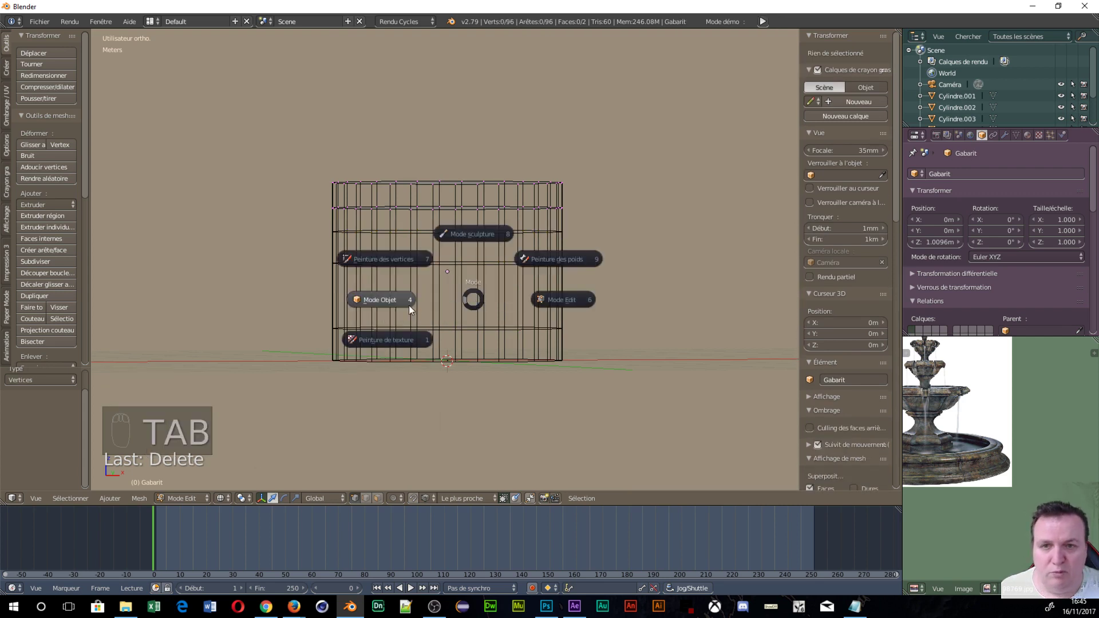
{"action": "left_click", "coordinate": [368, 299]}
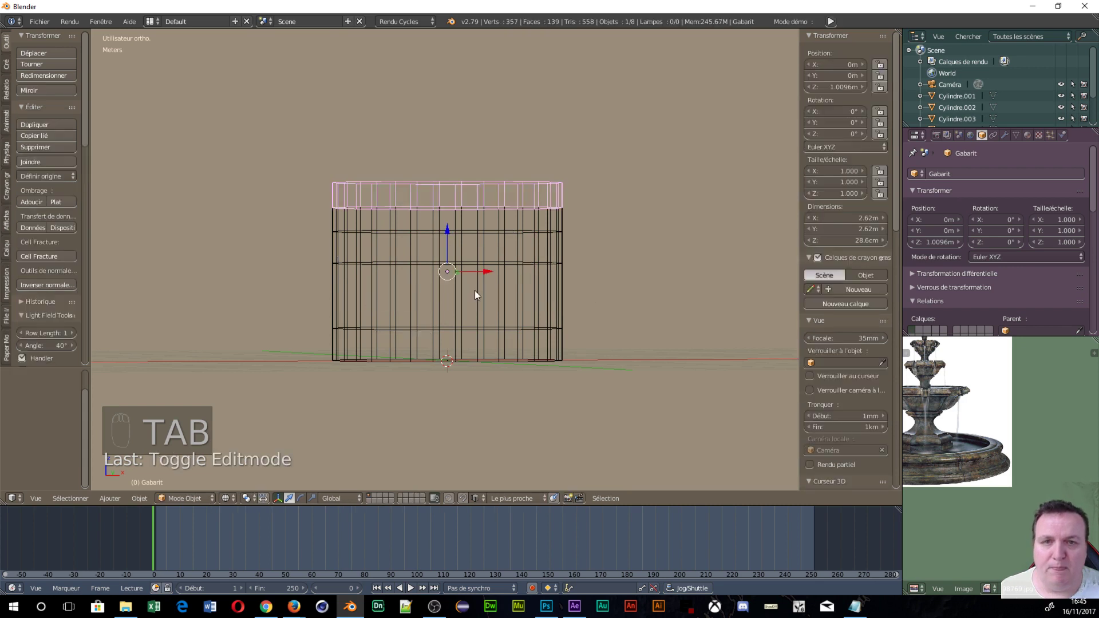
Select the Gabarit top section and the four cylinder sections stacked below it, and join them into one object
{"action": "scroll", "coordinate": [475, 291], "scroll_direction": "up", "scroll_amount": 3}
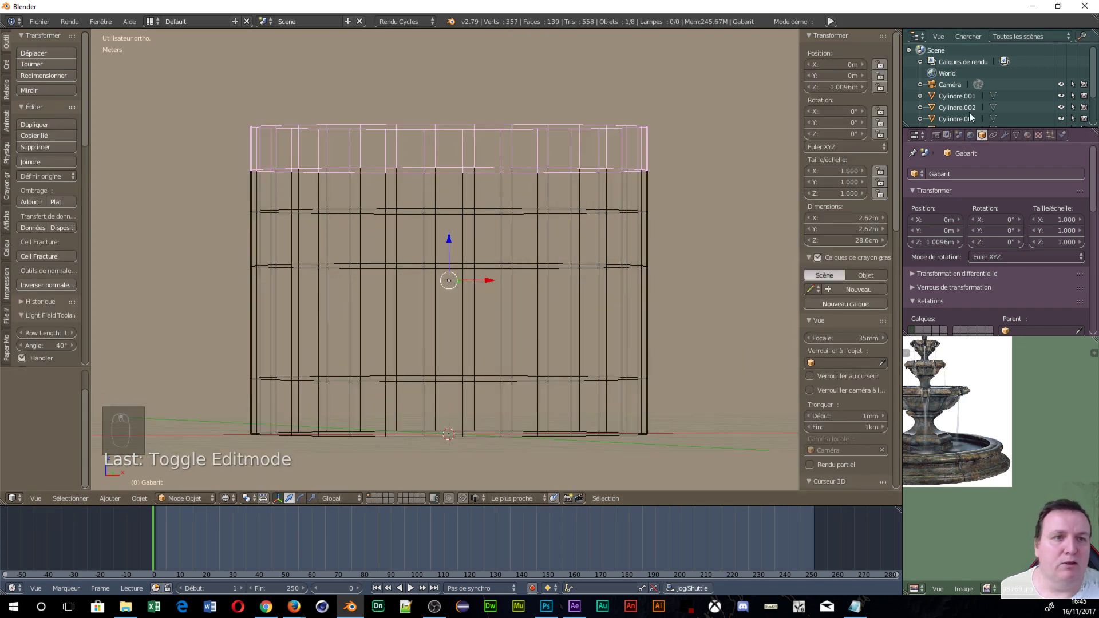
{"action": "scroll", "coordinate": [538, 164], "scroll_direction": "down", "scroll_amount": 3}
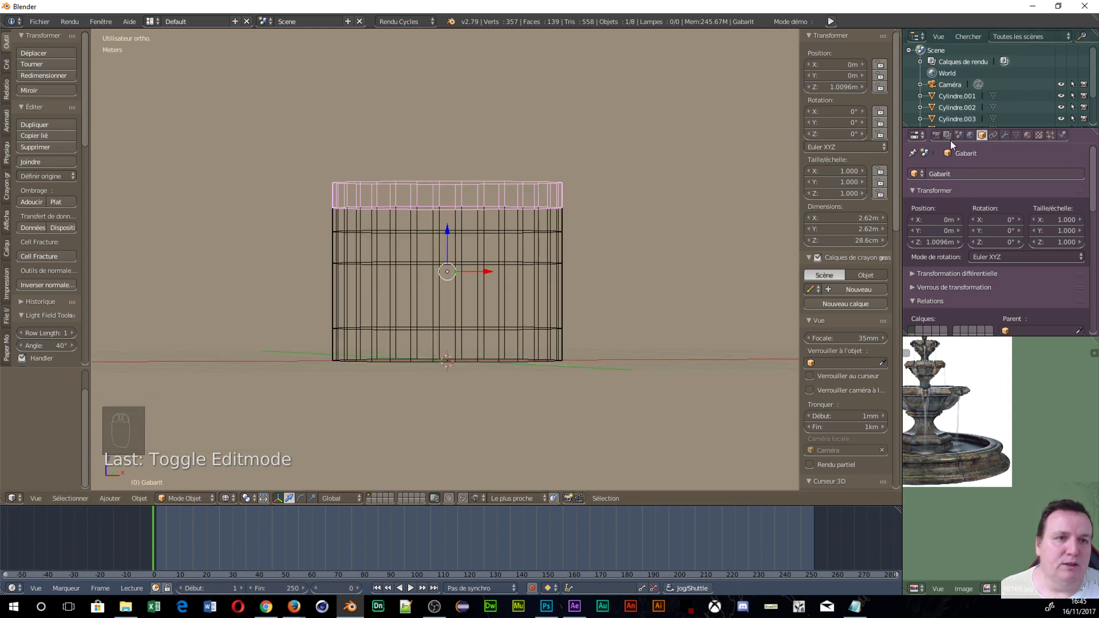
{"action": "right_click", "coordinate": [499, 227], "text": "shift"}
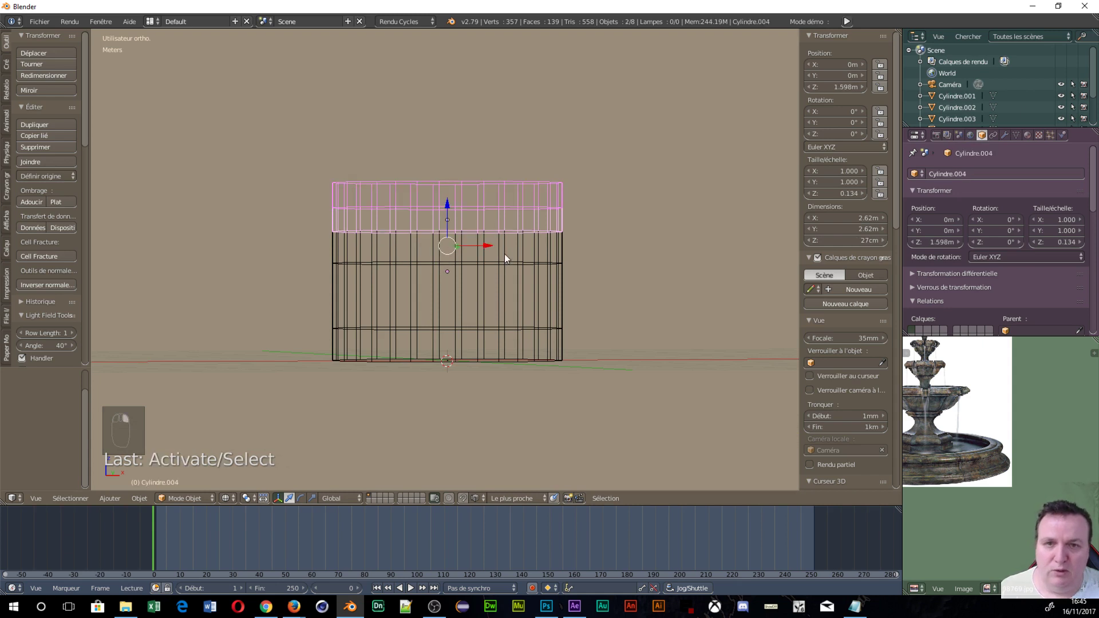
{"action": "right_click", "coordinate": [504, 253], "text": "shift"}
{"action": "right_click", "coordinate": [501, 293], "text": "shift"}
{"action": "right_click", "coordinate": [494, 347], "text": "shift"}
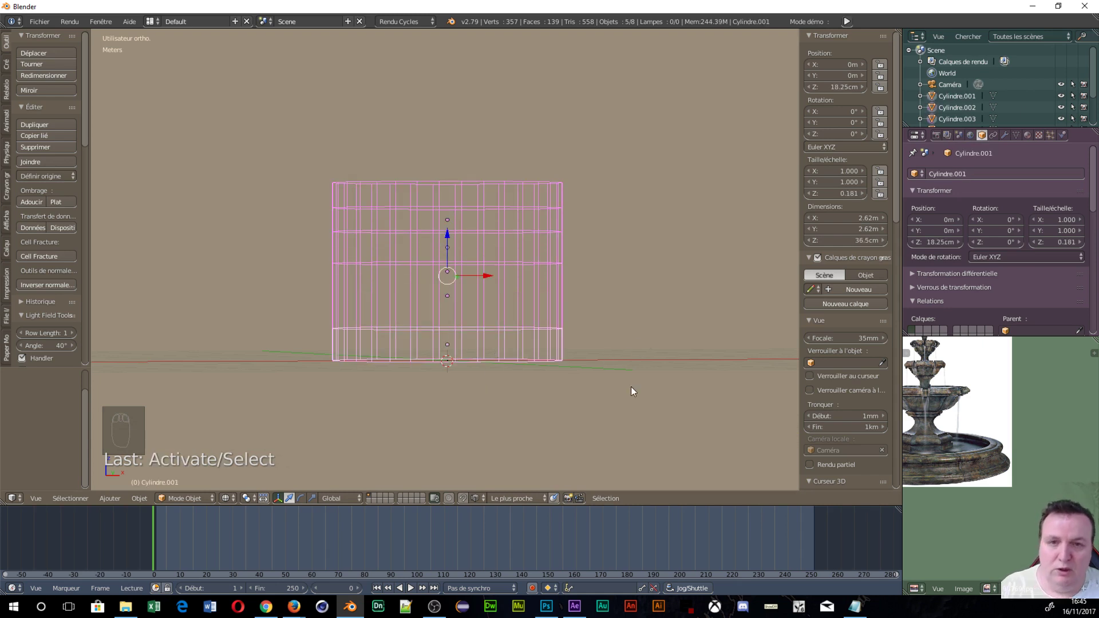
{"action": "key", "text": "ctrl+j"}
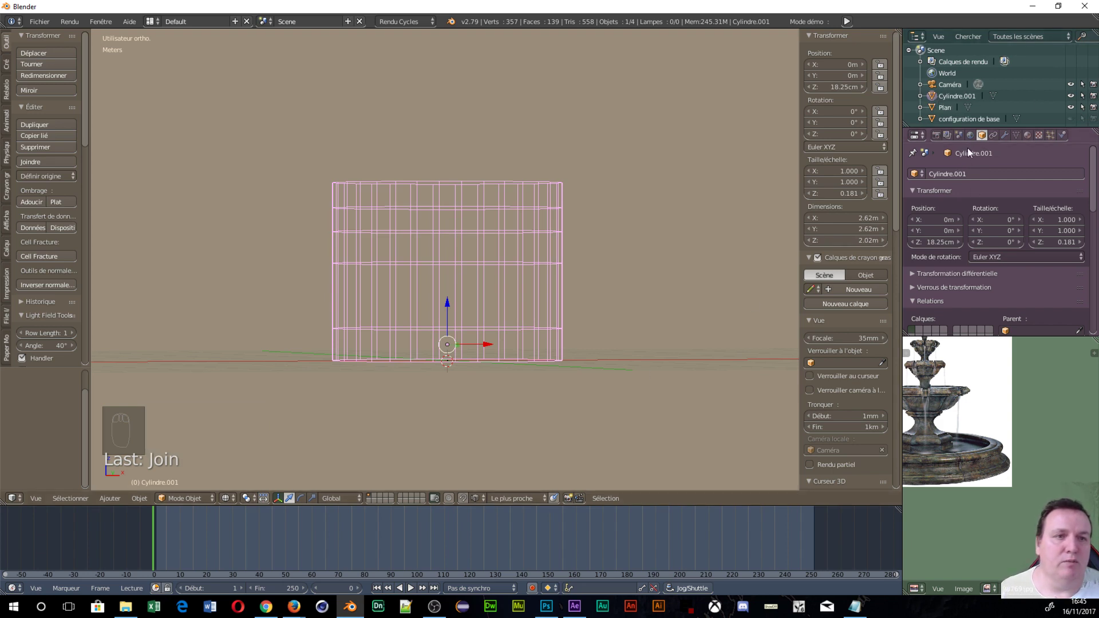
Rename the joined cylinder object as Gabarit
{"action": "left_click", "coordinate": [971, 174]}
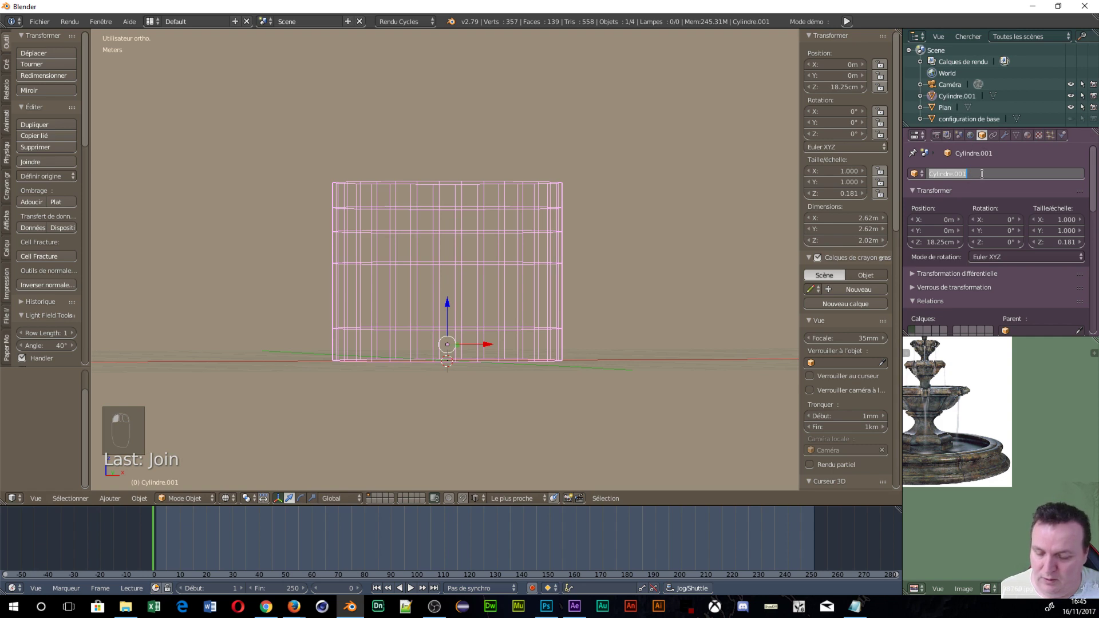
{"action": "type", "text": "Gabarit"}
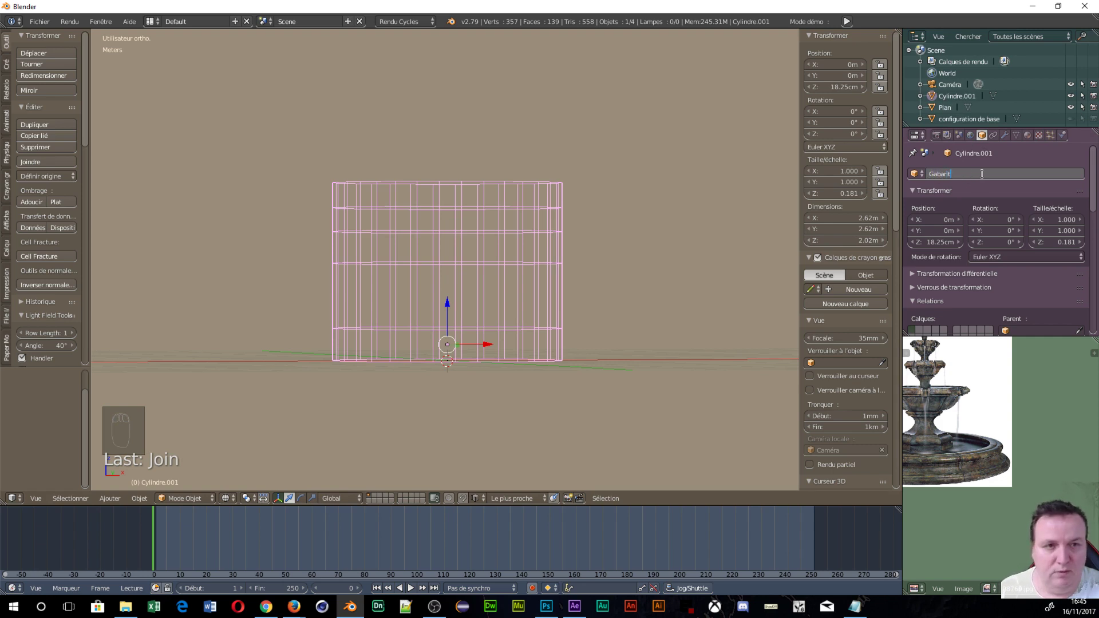
{"action": "key", "text": "Return"}
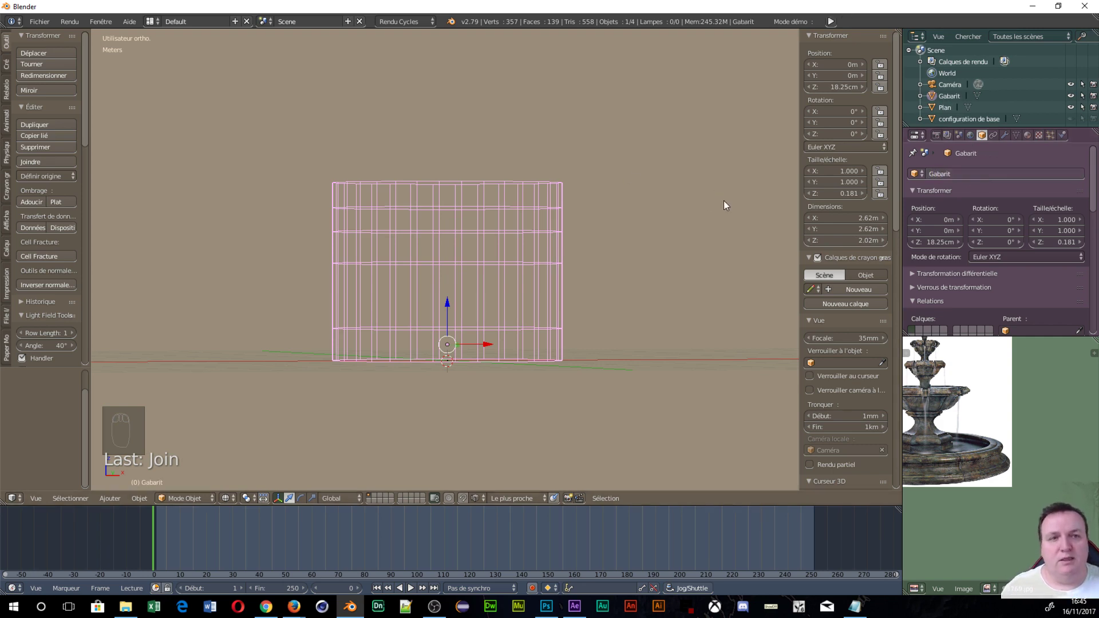
Switch to the front view and select the Plan object at the origin, at the base of the Gabarit
{"action": "scroll", "coordinate": [626, 274], "scroll_direction": "up", "scroll_amount": 3}
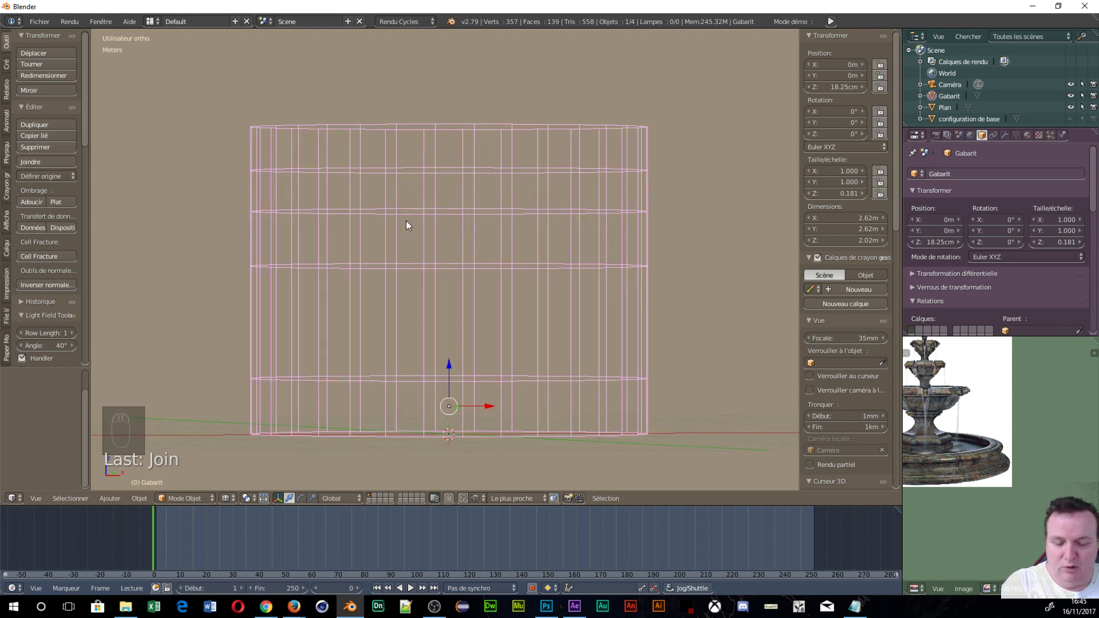
{"action": "key", "text": "KP_1"}
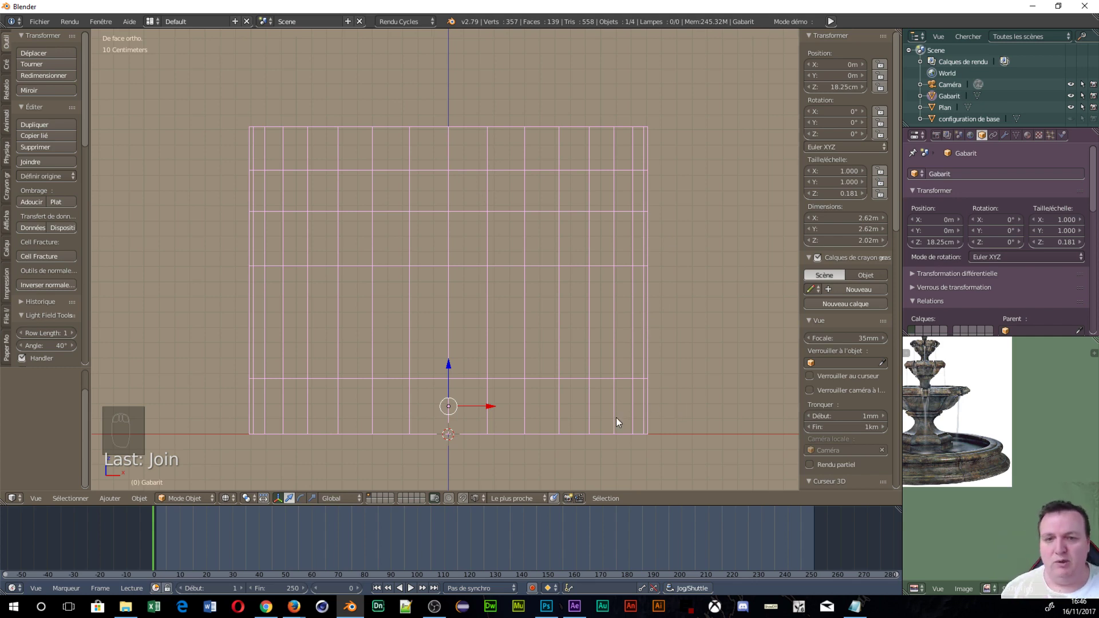
{"action": "scroll", "coordinate": [616, 417], "scroll_direction": "up", "scroll_amount": 3}
{"action": "middle_click_drag", "start_coordinate": [569, 390], "coordinate": [561, 167], "text": "shift"}
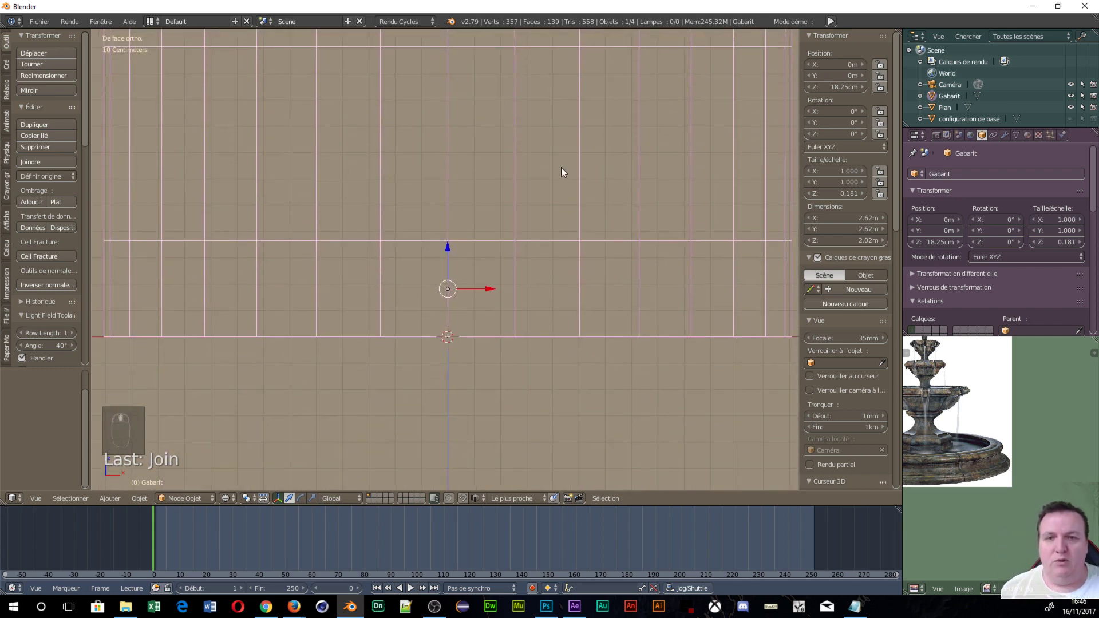
{"action": "scroll", "coordinate": [561, 167], "scroll_direction": "up", "scroll_amount": 1, "text": "shift"}
{"action": "right_click", "coordinate": [447, 353]}
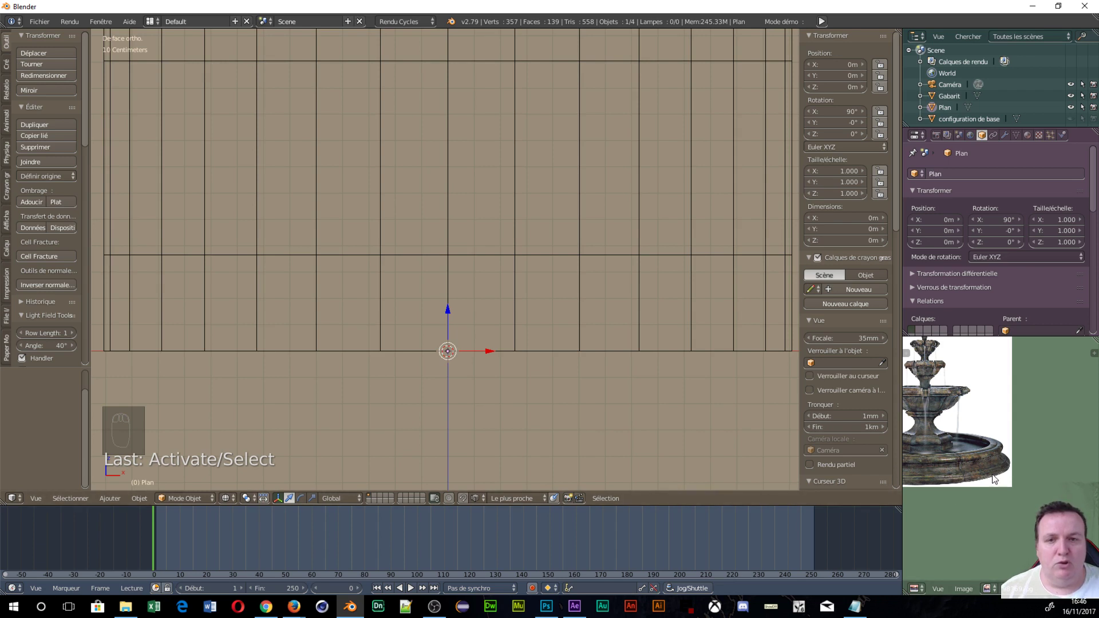
Examine the lower basin's outer profile in the reference image and compare it with the Gabarit's bottom section
{"action": "scroll", "coordinate": [589, 444], "scroll_direction": "up", "scroll_amount": 3}
{"action": "middle_click_drag", "start_coordinate": [624, 398], "coordinate": [418, 219], "text": "shift"}
{"action": "scroll", "coordinate": [953, 410], "scroll_direction": "up", "scroll_amount": 6}
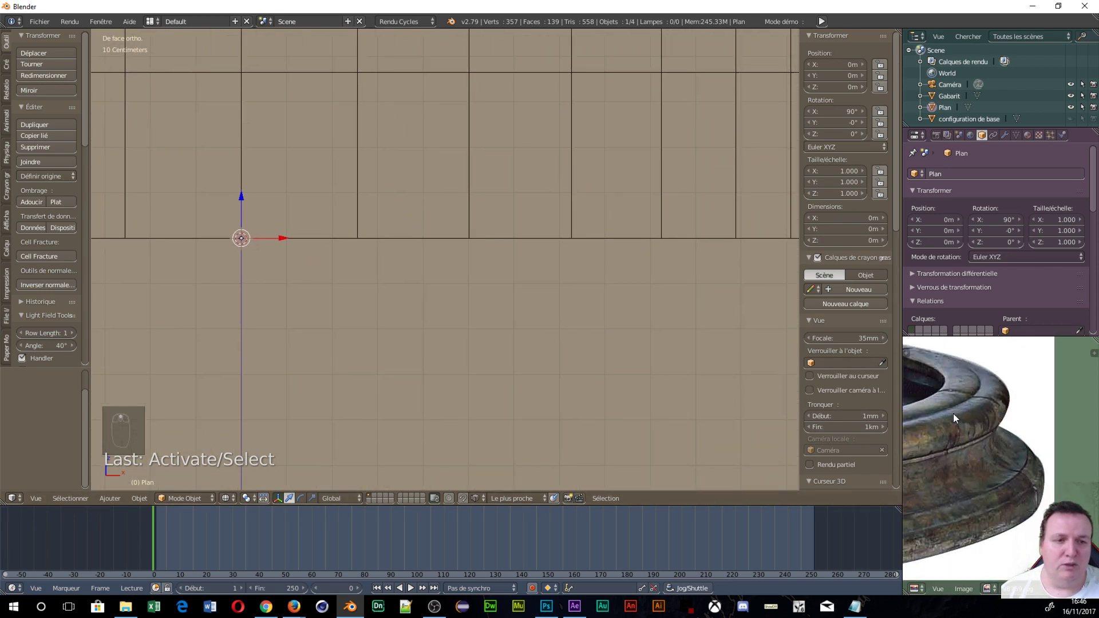
{"action": "mouse_move", "coordinate": [953, 413]}
{"action": "middle_mouse_down"}
{"action": "mouse_move", "coordinate": [963, 402]}
{"action": "mouse_move", "coordinate": [970, 413]}
{"action": "middle_mouse_up"}
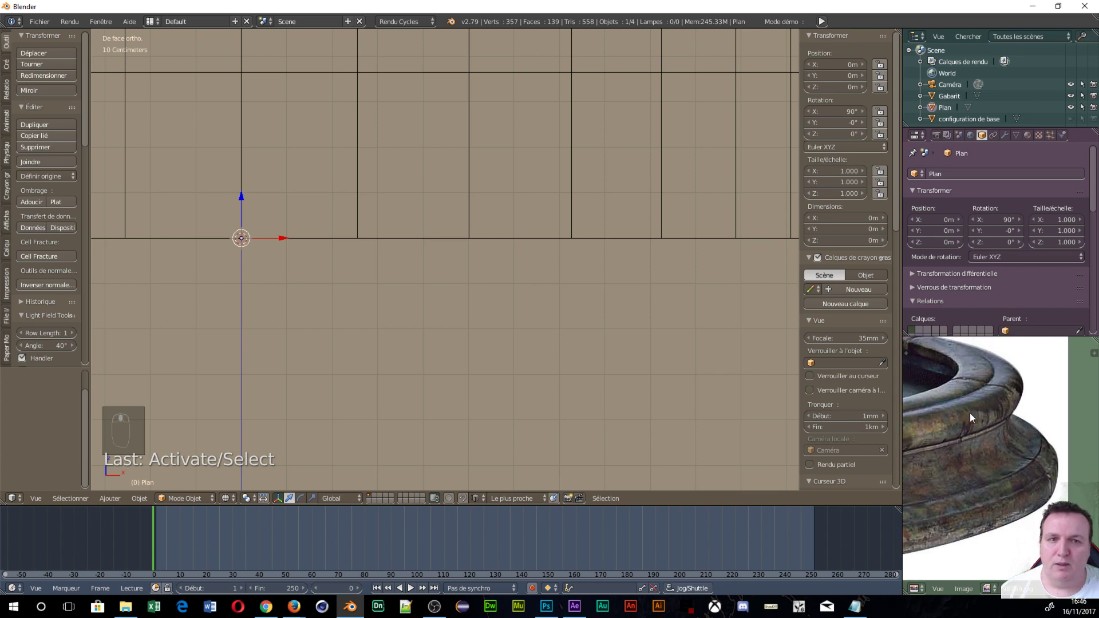
{"action": "scroll", "coordinate": [698, 325], "scroll_direction": "down", "scroll_amount": 2}
{"action": "middle_click_drag", "start_coordinate": [728, 328], "coordinate": [651, 351], "text": "shift"}
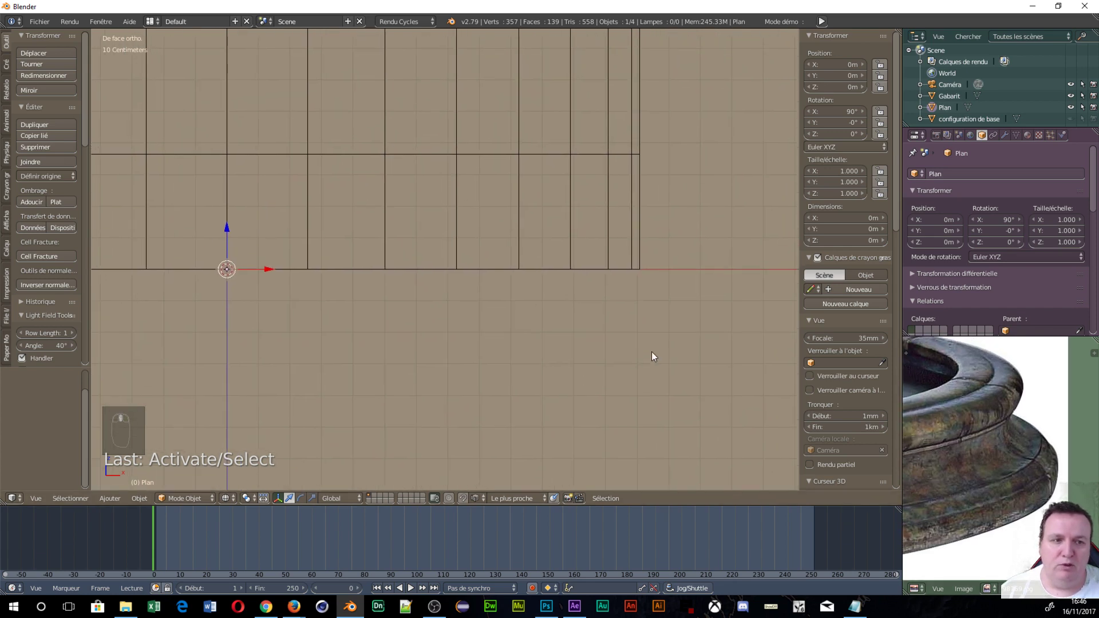
{"action": "scroll", "coordinate": [1003, 464], "scroll_direction": "down", "scroll_amount": 3}
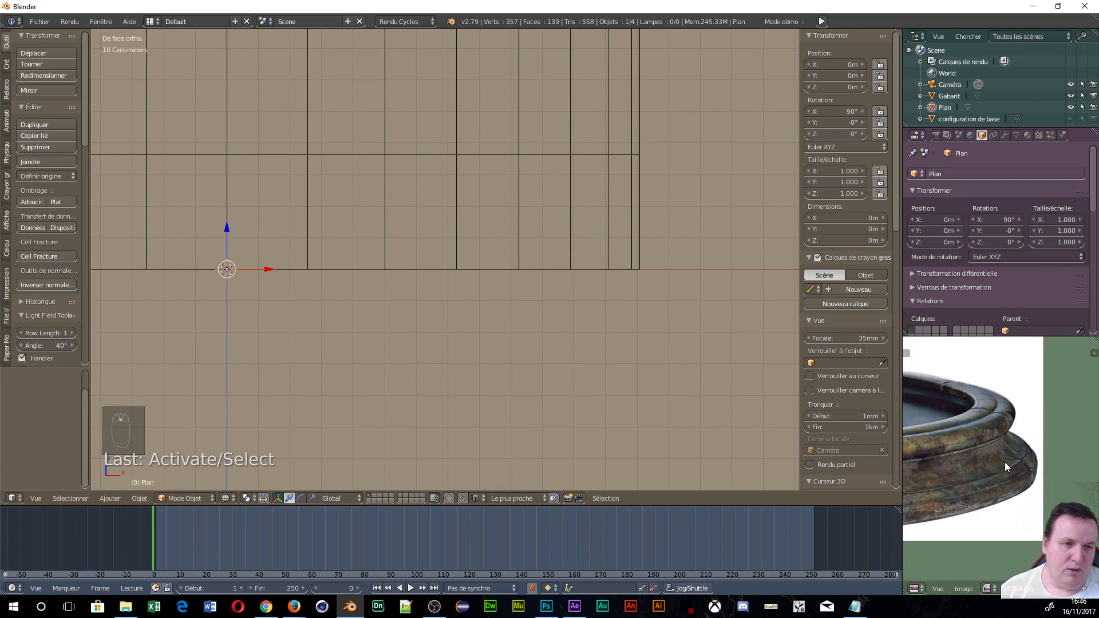
{"action": "scroll", "coordinate": [1005, 461], "scroll_direction": "up", "scroll_amount": 3}
{"action": "scroll", "coordinate": [460, 348], "scroll_direction": "up", "scroll_amount": 2}
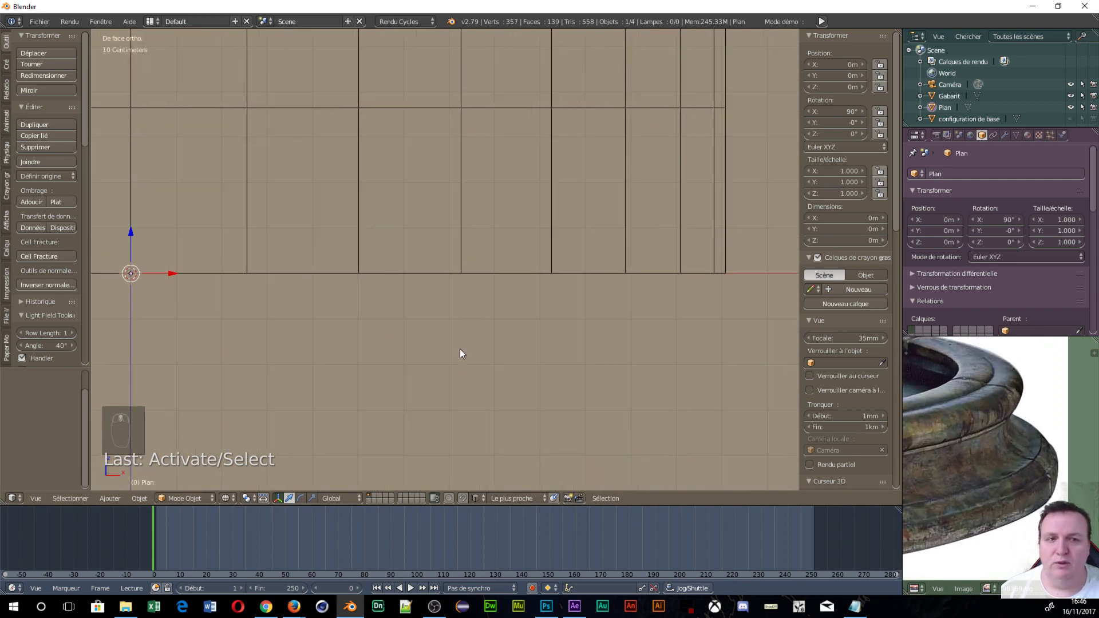
{"action": "scroll", "coordinate": [459, 349], "scroll_direction": "down", "scroll_amount": 1}
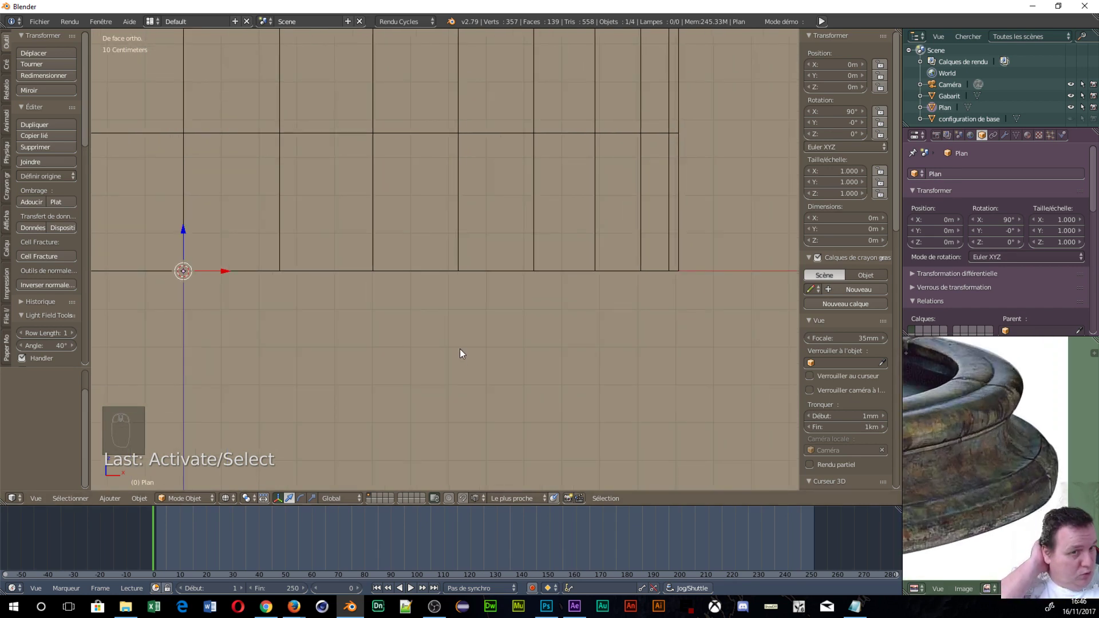
{"action": "scroll", "coordinate": [483, 342], "scroll_direction": "down", "scroll_amount": 5}
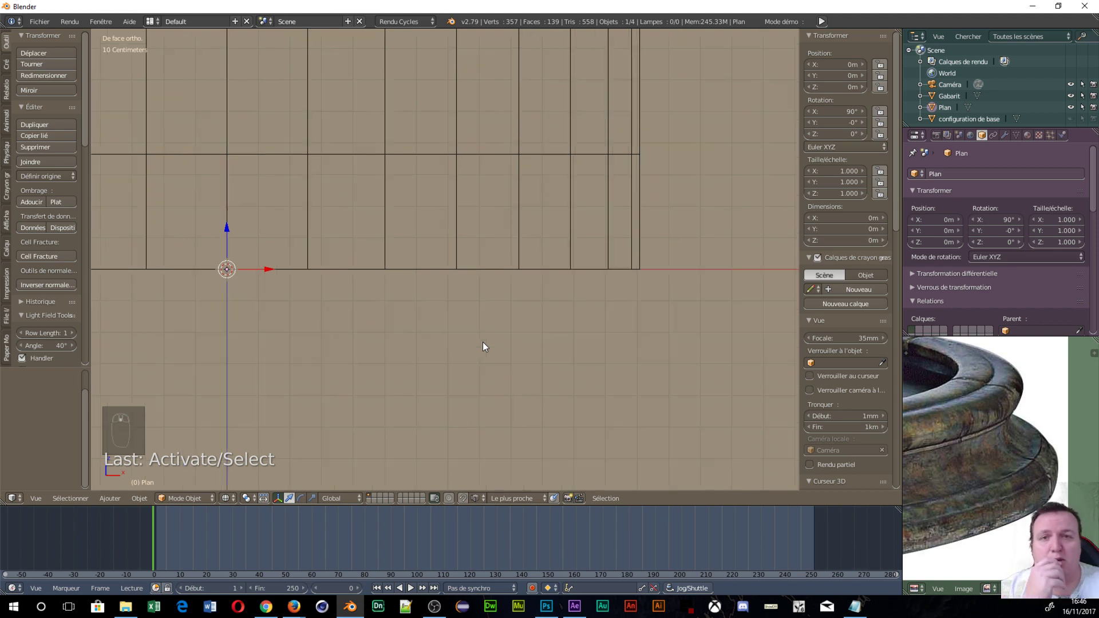
{"action": "scroll", "coordinate": [476, 345], "scroll_direction": "down", "scroll_amount": 2}
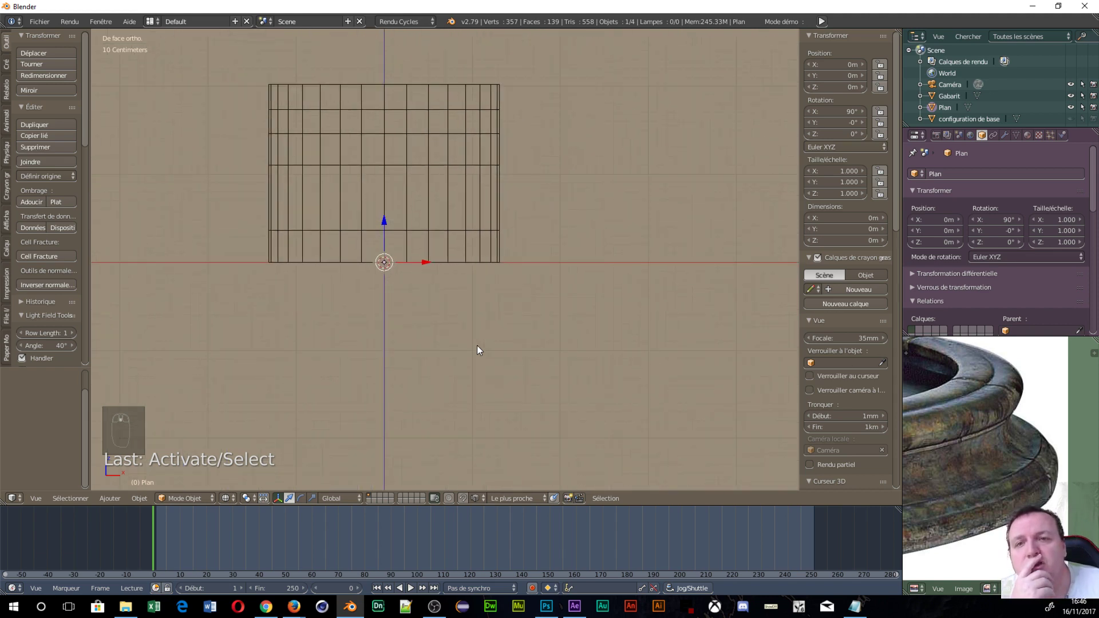
{"action": "scroll", "coordinate": [476, 345], "scroll_direction": "up", "scroll_amount": 1}
{"action": "scroll", "coordinate": [478, 347], "scroll_direction": "up", "scroll_amount": 3}
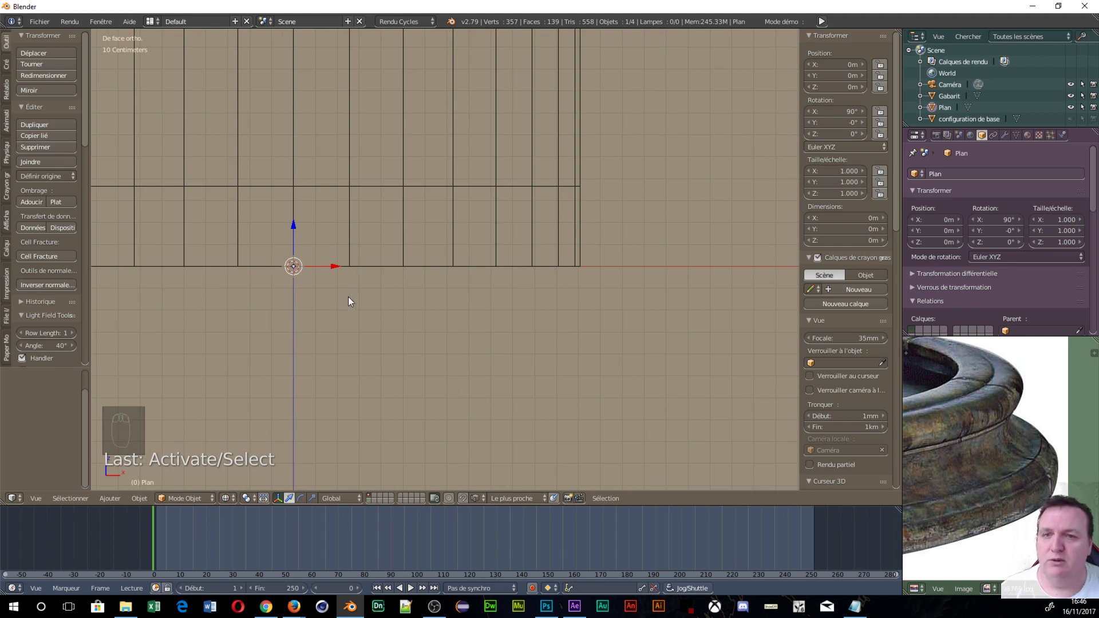
In Edit Mode, extrude Plan's single vertex about 1.27 m along X, ending just inside the Gabarit's outer edge
{"action": "key", "text": "Tab"}
{"action": "left_click", "coordinate": [444, 297]}
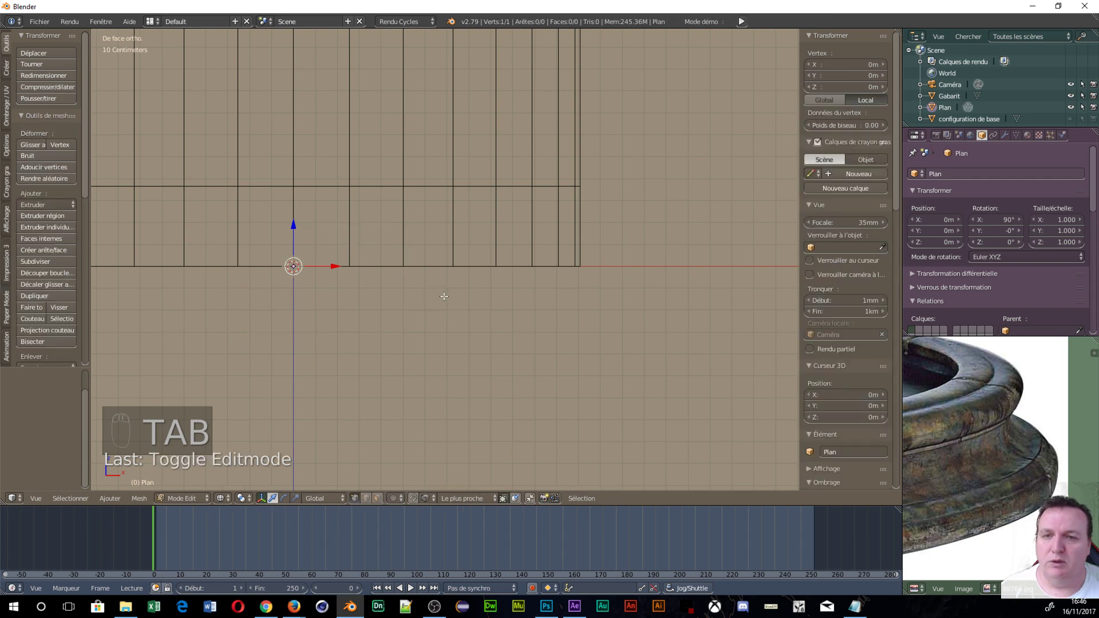
{"action": "key", "text": "e"}
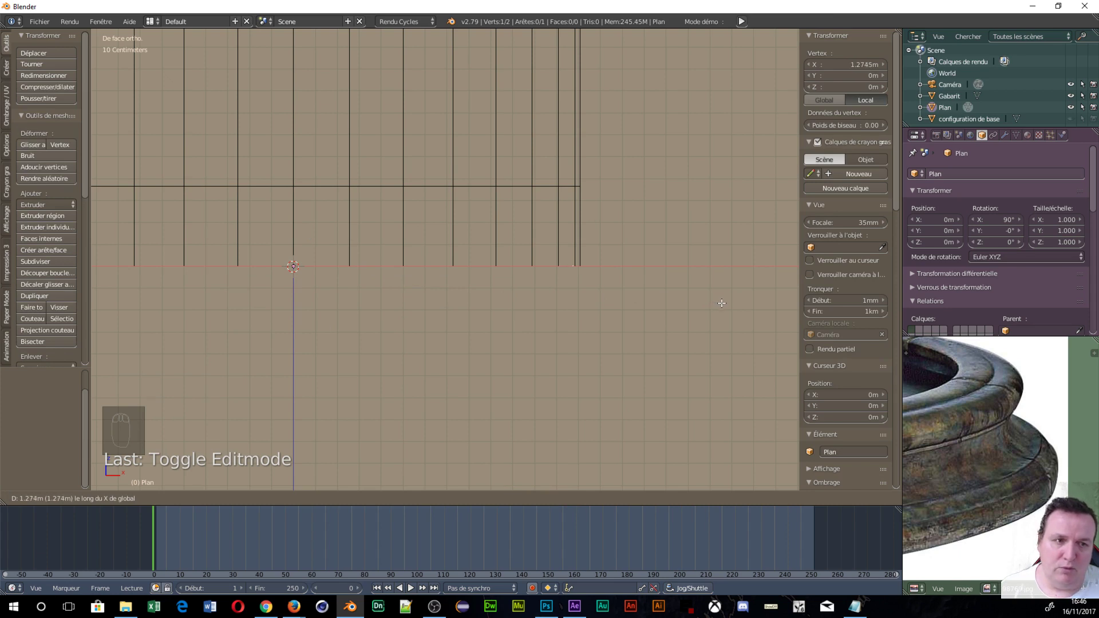
{"action": "left_click", "coordinate": [720, 304]}
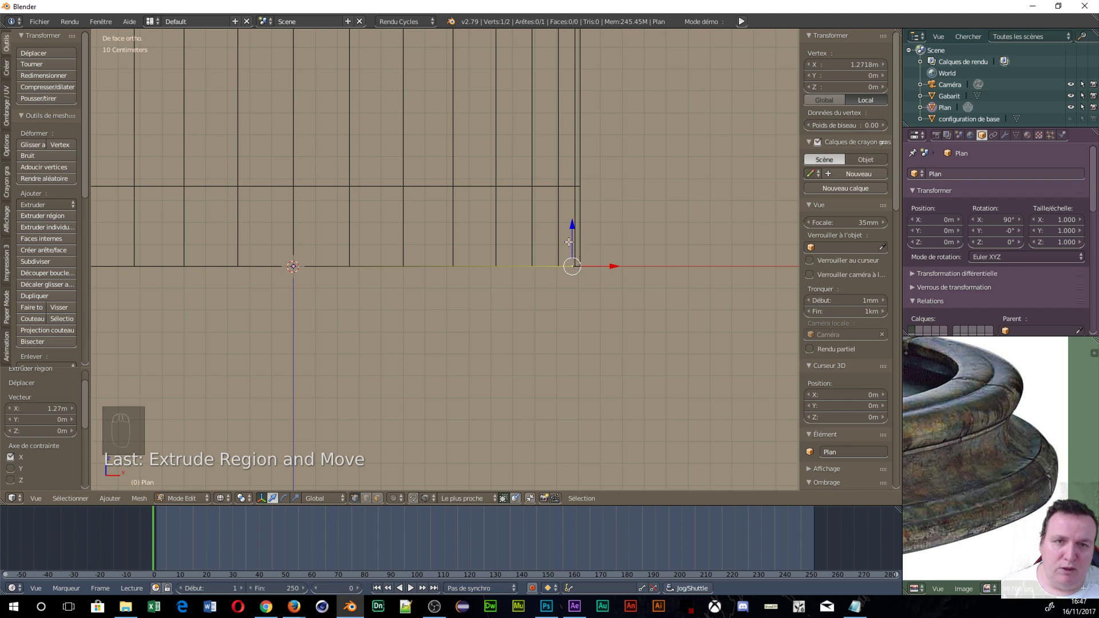
Extrude five short segments from the base line's outer end, curving outward and up to the Gabarit's edge, reaching about 6.9 cm high
{"action": "scroll", "coordinate": [600, 297], "scroll_direction": "up", "scroll_amount": 6}
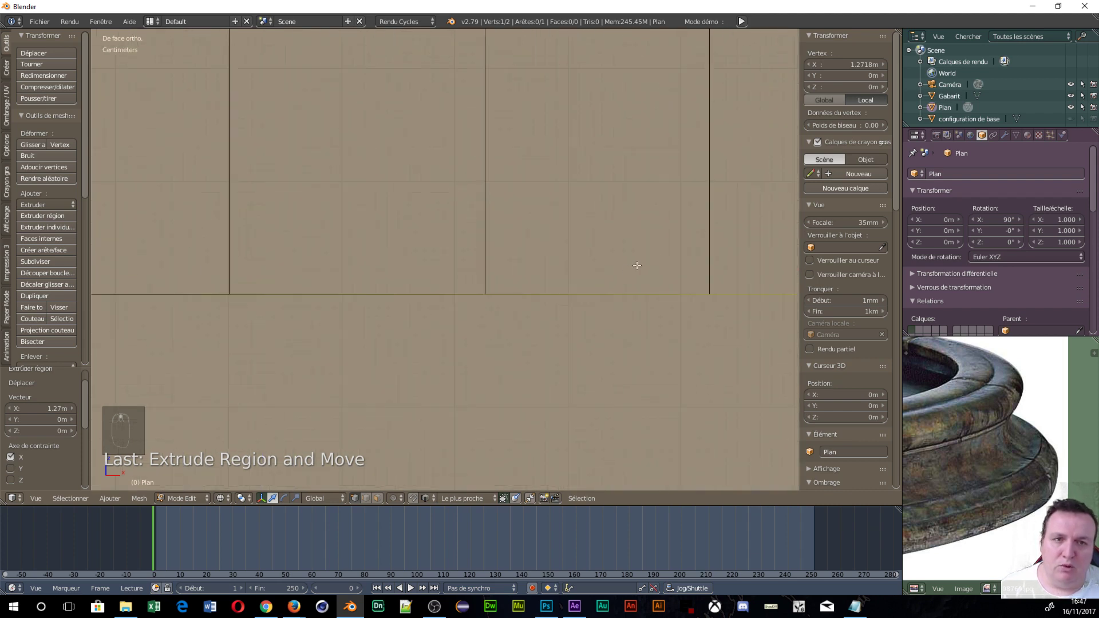
{"action": "middle_click_drag", "start_coordinate": [637, 265], "coordinate": [761, 276], "text": "shift"}
{"action": "scroll", "coordinate": [669, 336], "scroll_direction": "up", "scroll_amount": 1}
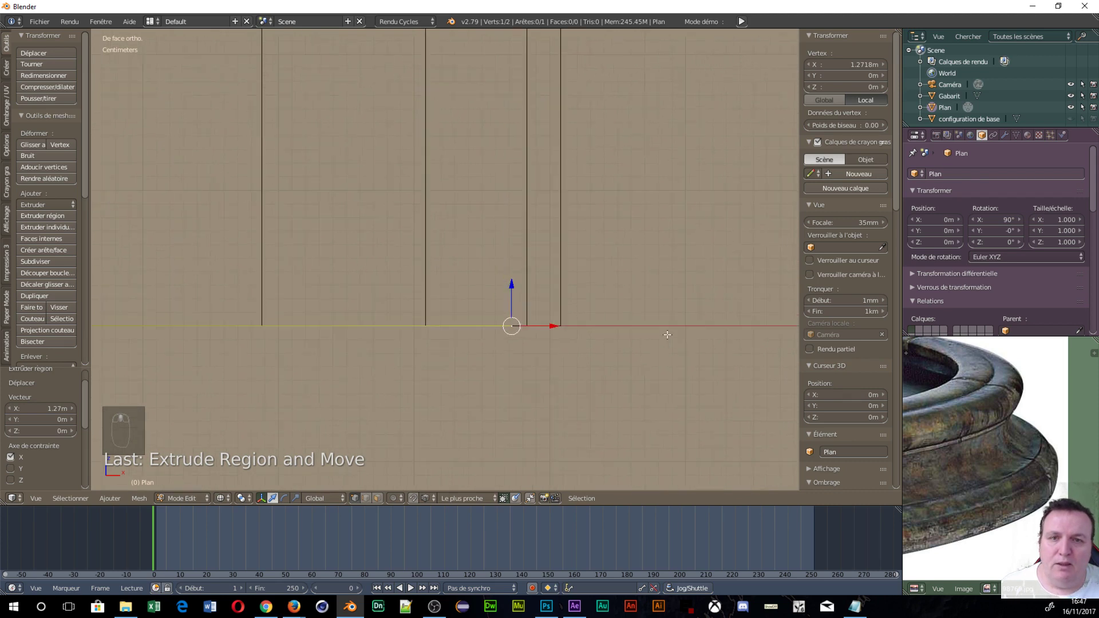
{"action": "scroll", "coordinate": [666, 335], "scroll_direction": "up", "scroll_amount": 2}
{"action": "scroll", "coordinate": [591, 222], "scroll_direction": "down", "scroll_amount": 3}
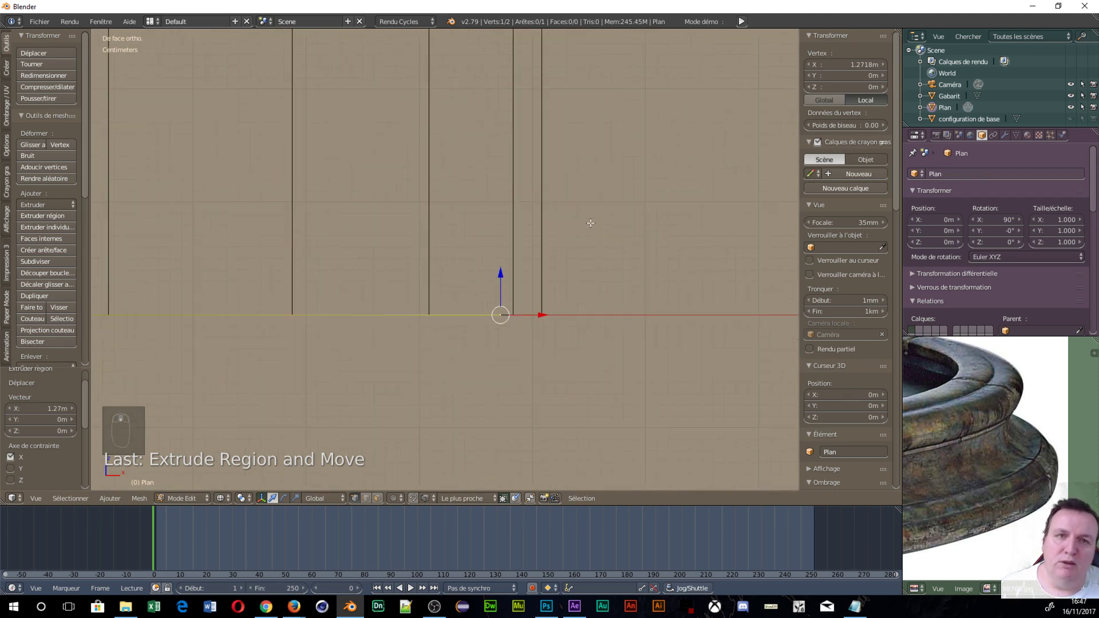
{"action": "scroll", "coordinate": [503, 292], "scroll_direction": "up", "scroll_amount": 1}
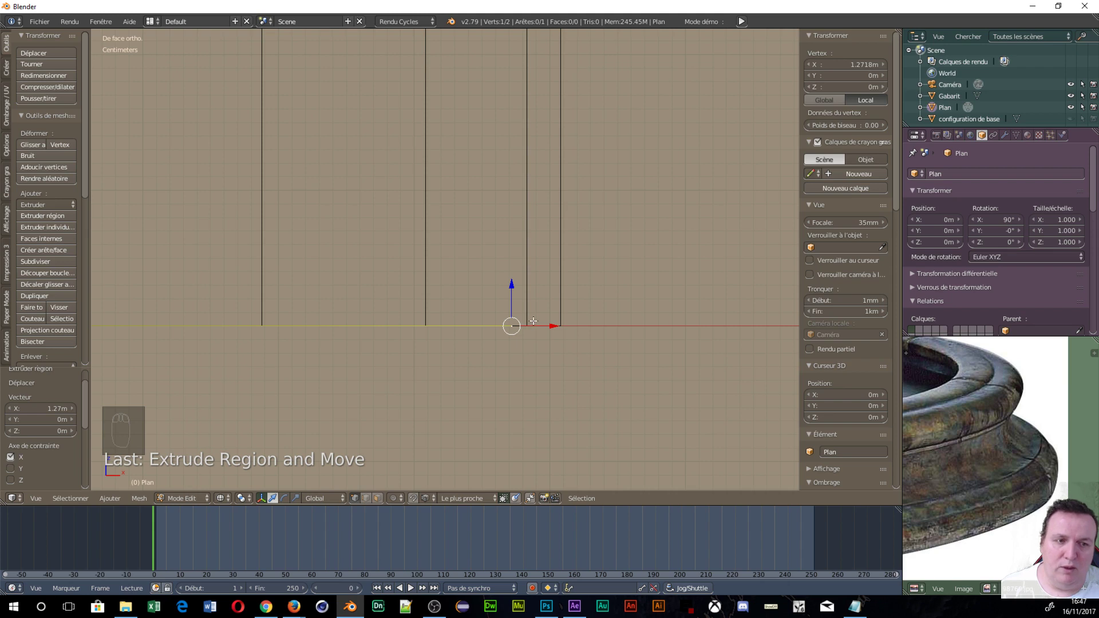
{"action": "key", "text": "e"}
{"action": "left_click", "coordinate": [580, 291]}
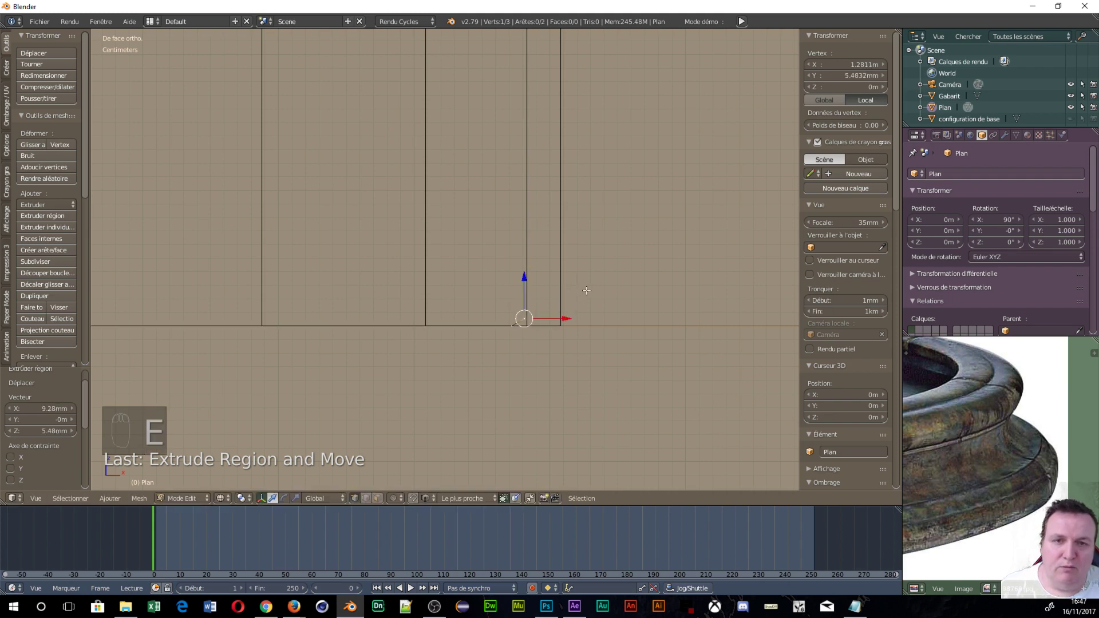
{"action": "key", "text": "e"}
{"action": "left_click", "coordinate": [599, 278]}
{"action": "key", "text": "e"}
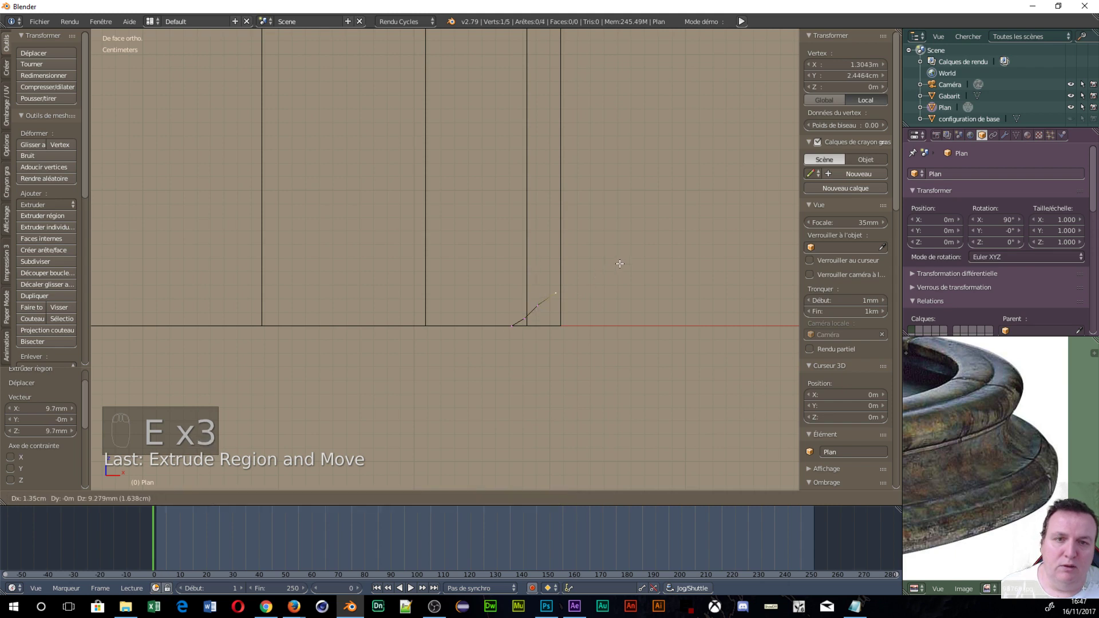
{"action": "left_click", "coordinate": [618, 253]}
{"action": "key", "text": "e"}
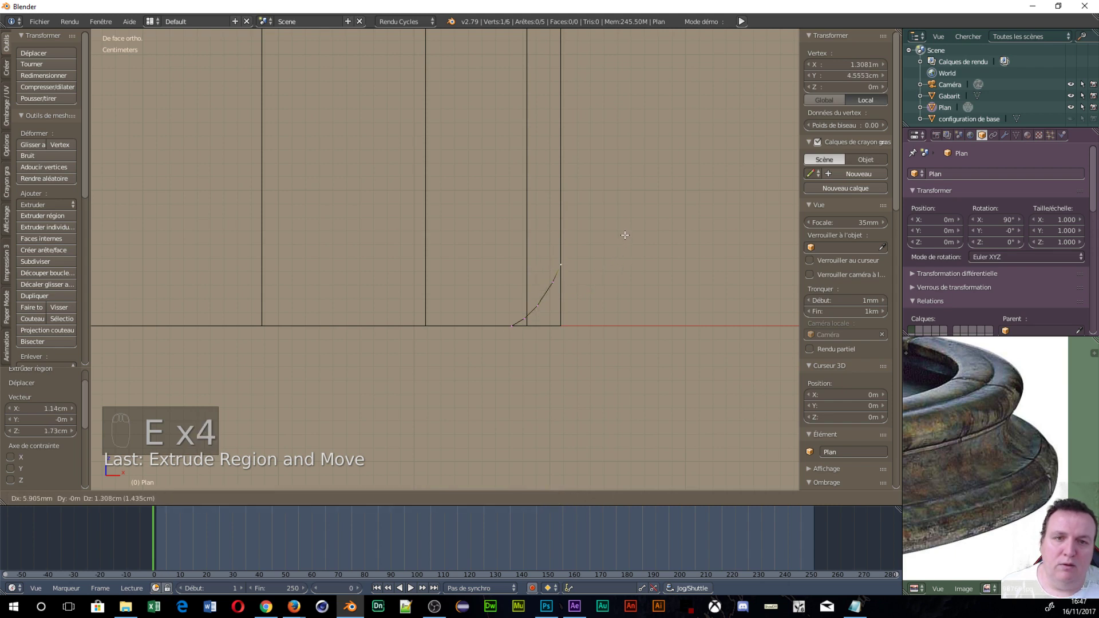
{"action": "left_click", "coordinate": [625, 234]}
{"action": "key", "text": "e"}
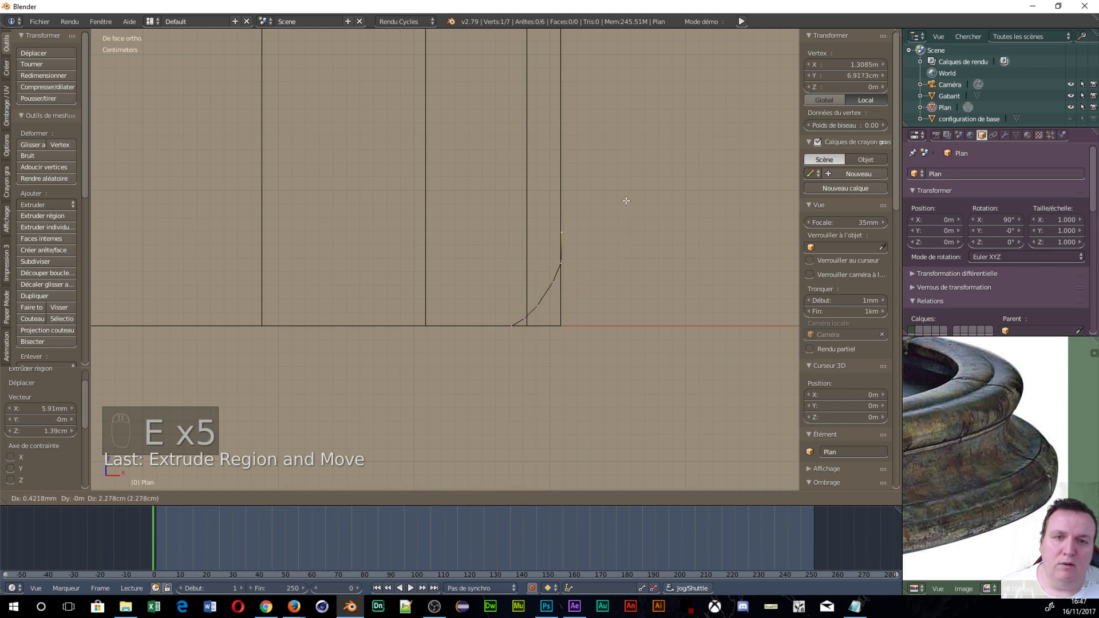
{"action": "left_click", "coordinate": [626, 200]}
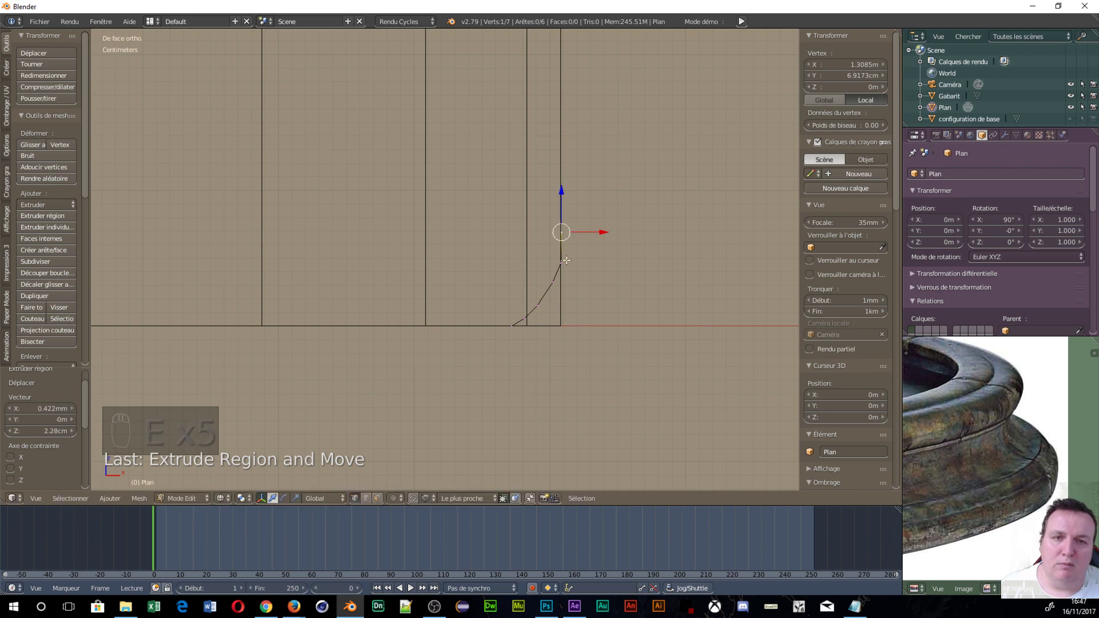
Reposition the curve's two topmost vertices slightly inside the Gabarit's outer edge, at heights of about 4.9 cm and 6.9 cm
{"action": "right_click", "coordinate": [582, 279]}
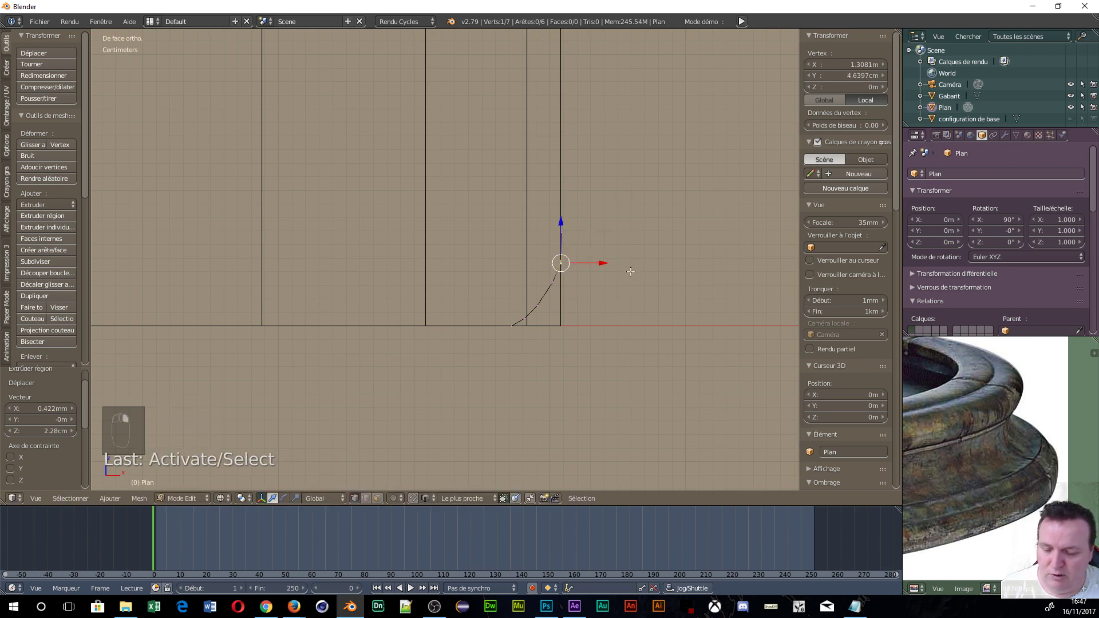
{"action": "key", "text": "g"}
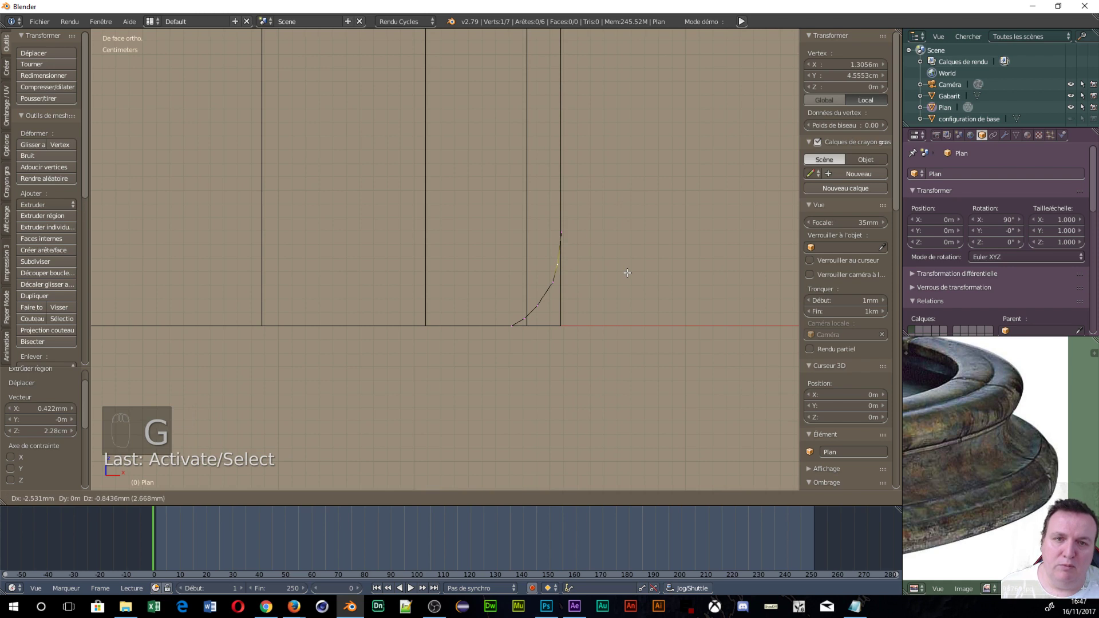
{"action": "left_click", "coordinate": [628, 268]}
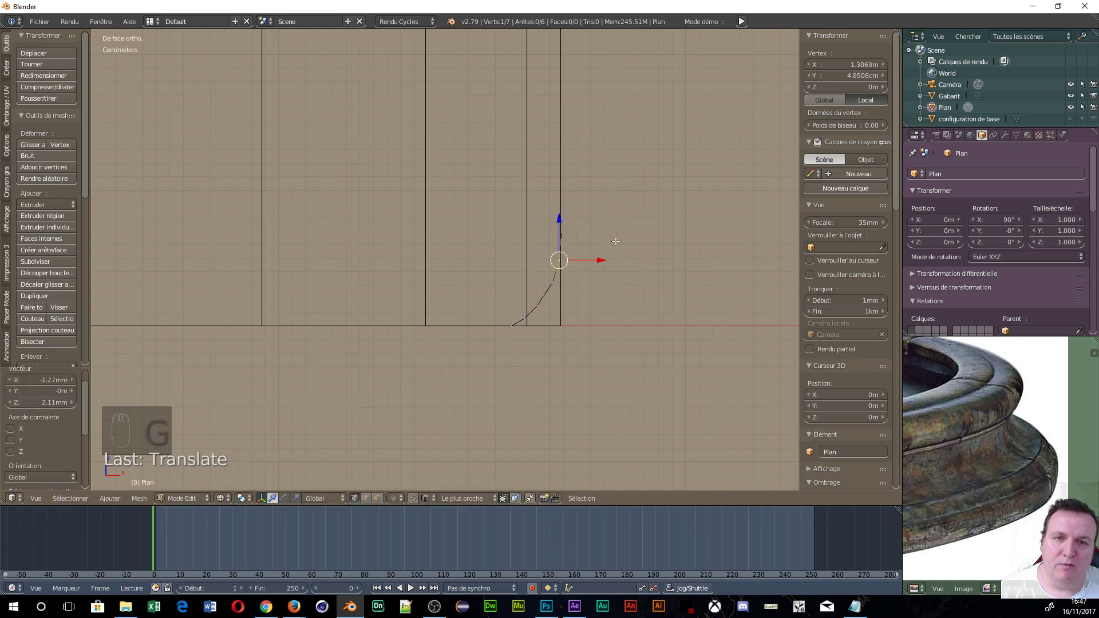
{"action": "right_click", "coordinate": [561, 233]}
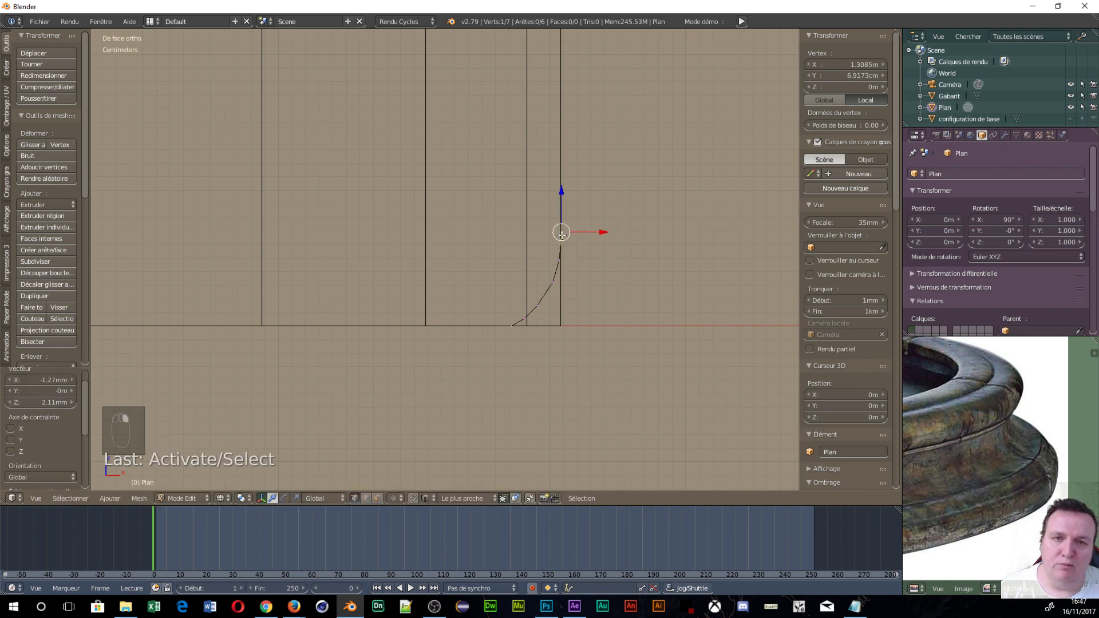
{"action": "key", "text": "g"}
{"action": "left_click", "coordinate": [638, 257]}
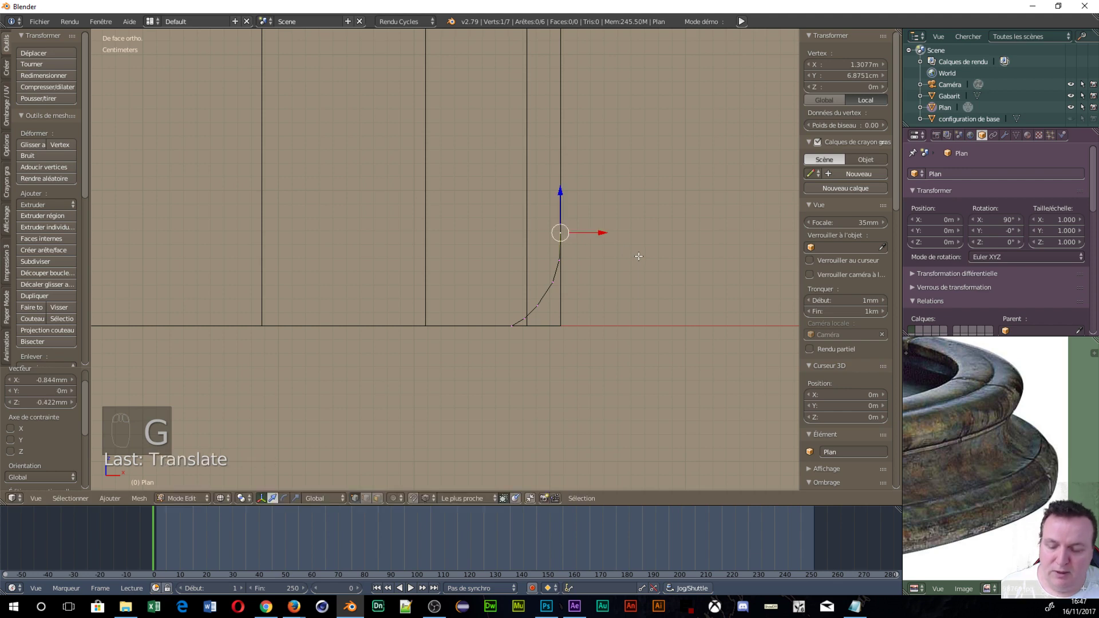
Extrude five more segments from the curve's top end, rising and rounding inward to about 1.28 m in X and 11 cm high
{"action": "key", "text": "e"}
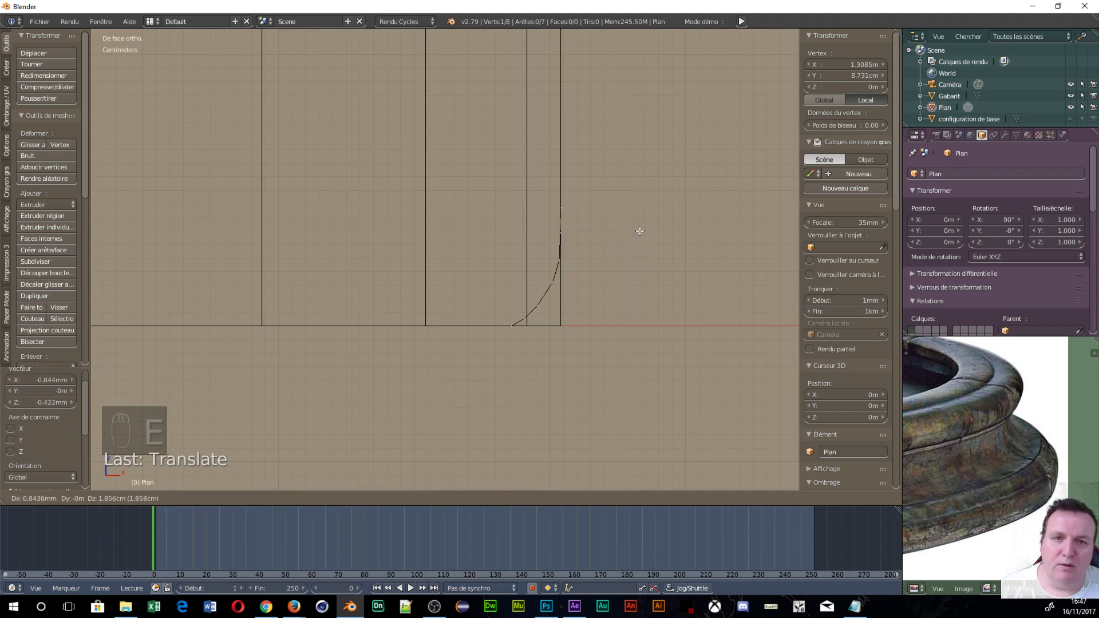
{"action": "left_click", "coordinate": [639, 228]}
{"action": "key", "text": "e"}
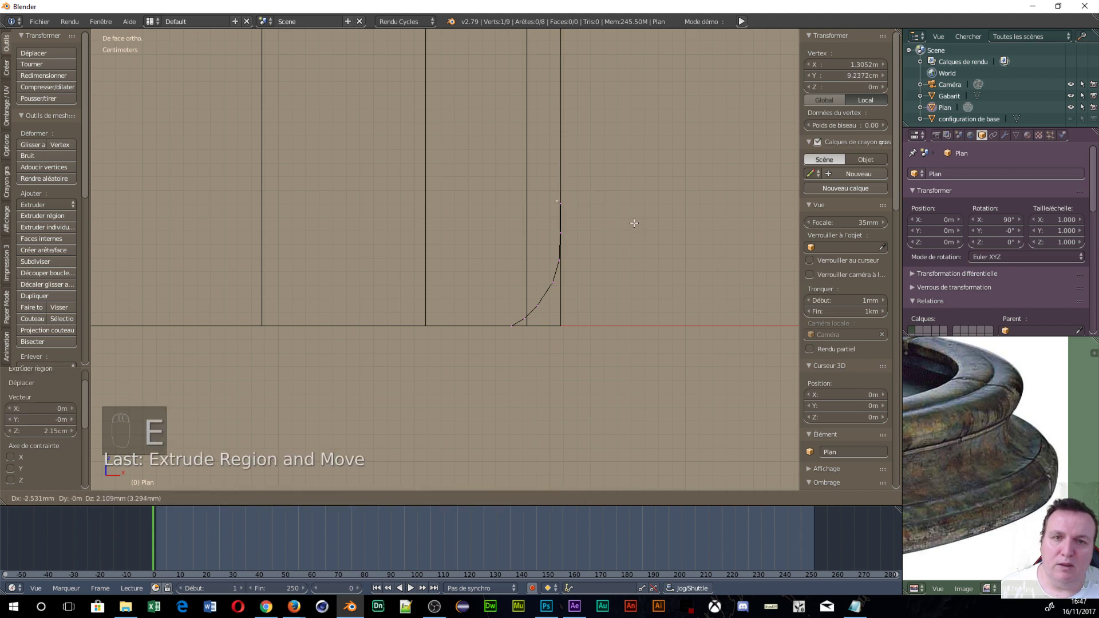
{"action": "left_click", "coordinate": [630, 210]}
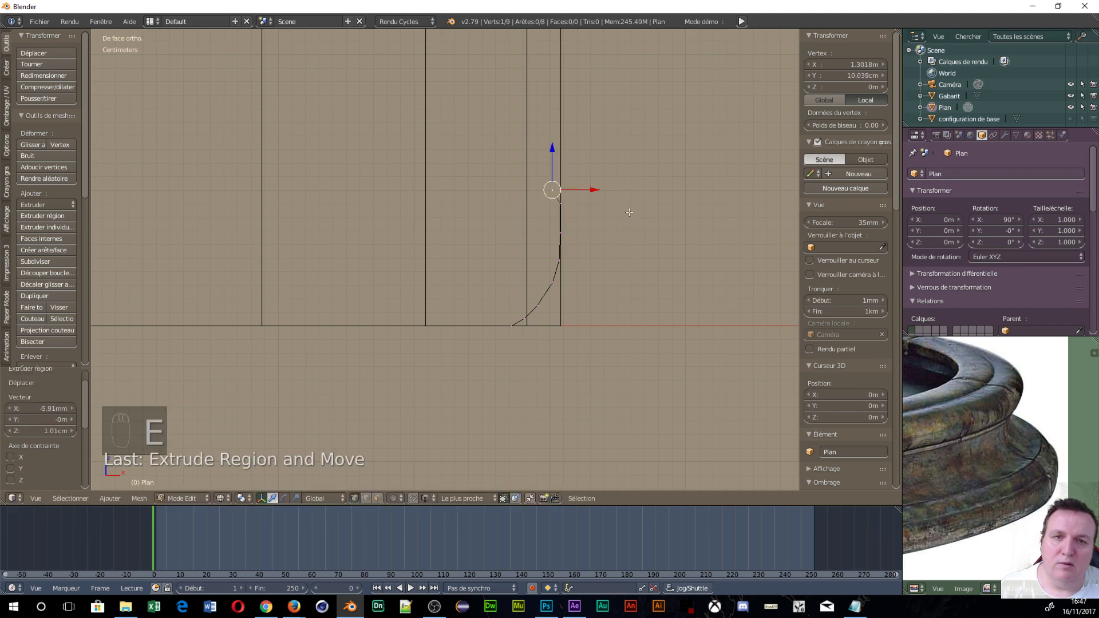
{"action": "key", "text": "e"}
{"action": "left_click", "coordinate": [606, 198]}
{"action": "key", "text": "e"}
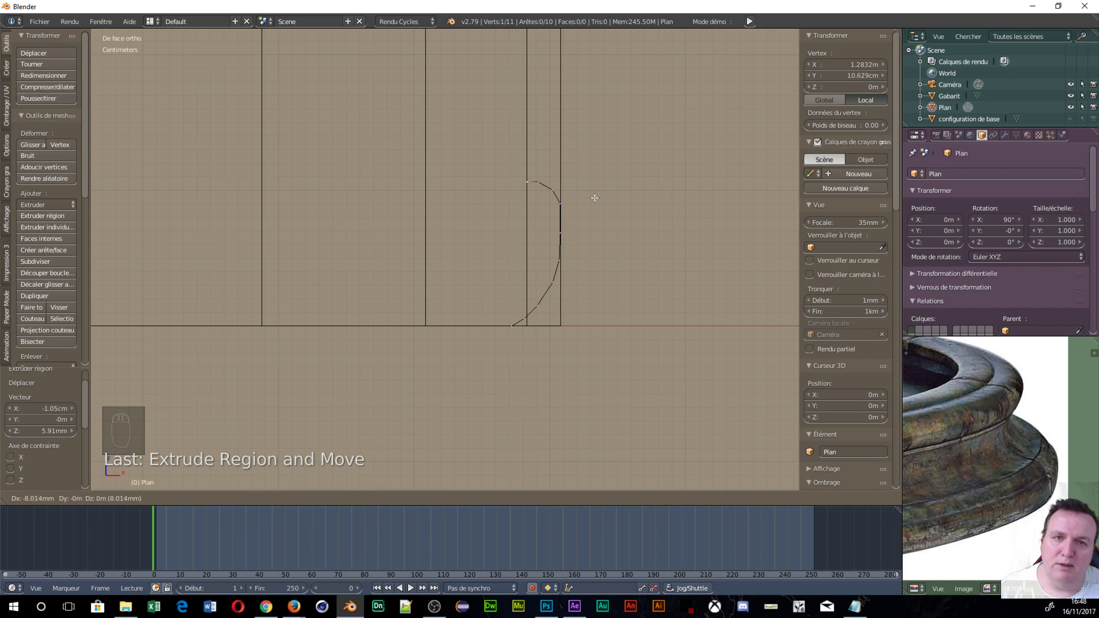
{"action": "left_click", "coordinate": [594, 197]}
{"action": "key", "text": "e"}
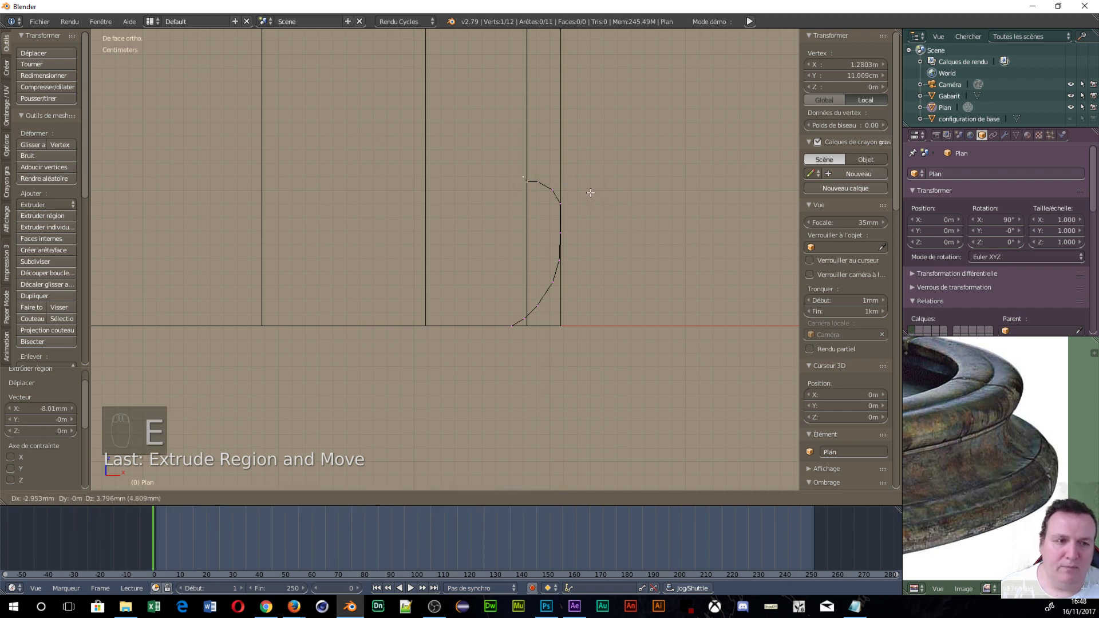
{"action": "left_click", "coordinate": [590, 193]}
Try to extrude three segments inward from the profile's end, reaching about 1.24 m in X and 12.1 cm high
{"action": "key", "text": "e"}
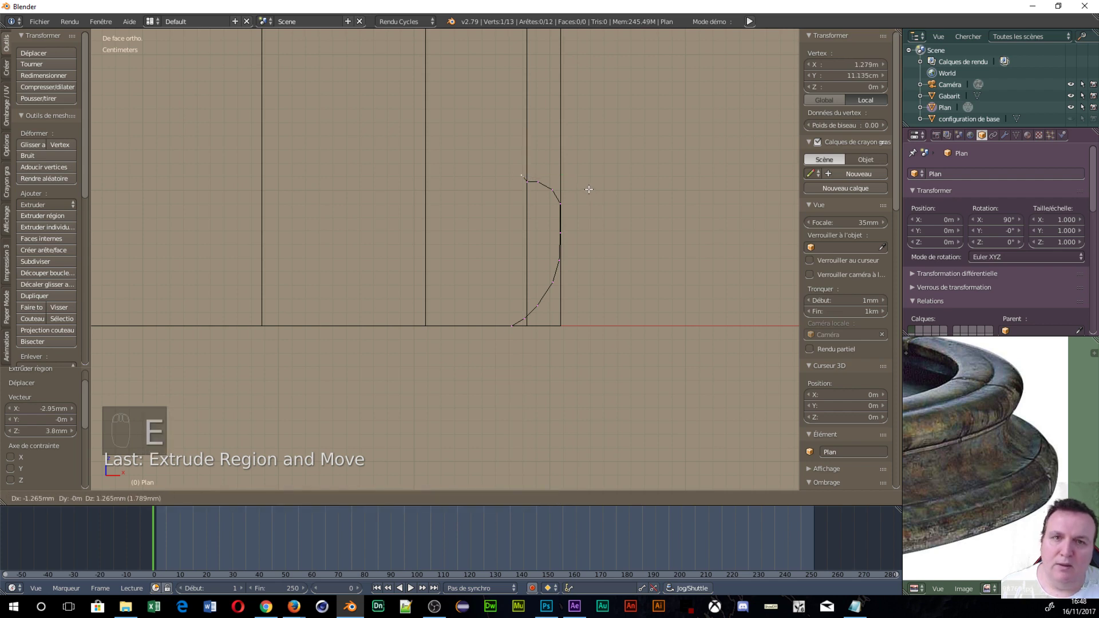
{"action": "left_click", "coordinate": [574, 181]}
{"action": "key", "text": "e"}
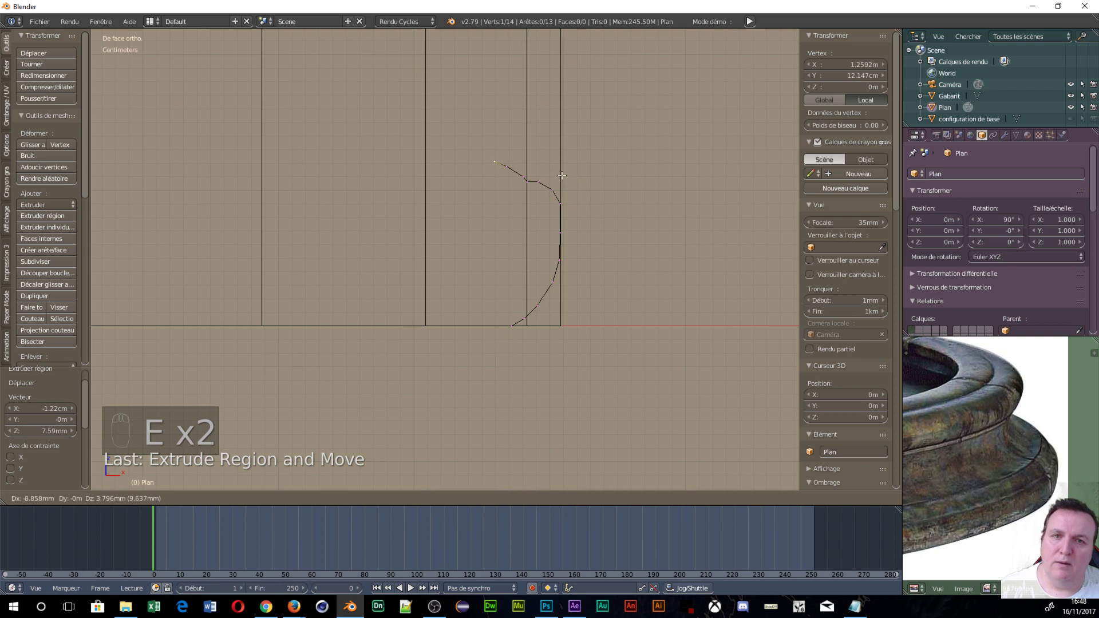
{"action": "left_click", "coordinate": [551, 176]}
{"action": "key", "text": "e"}
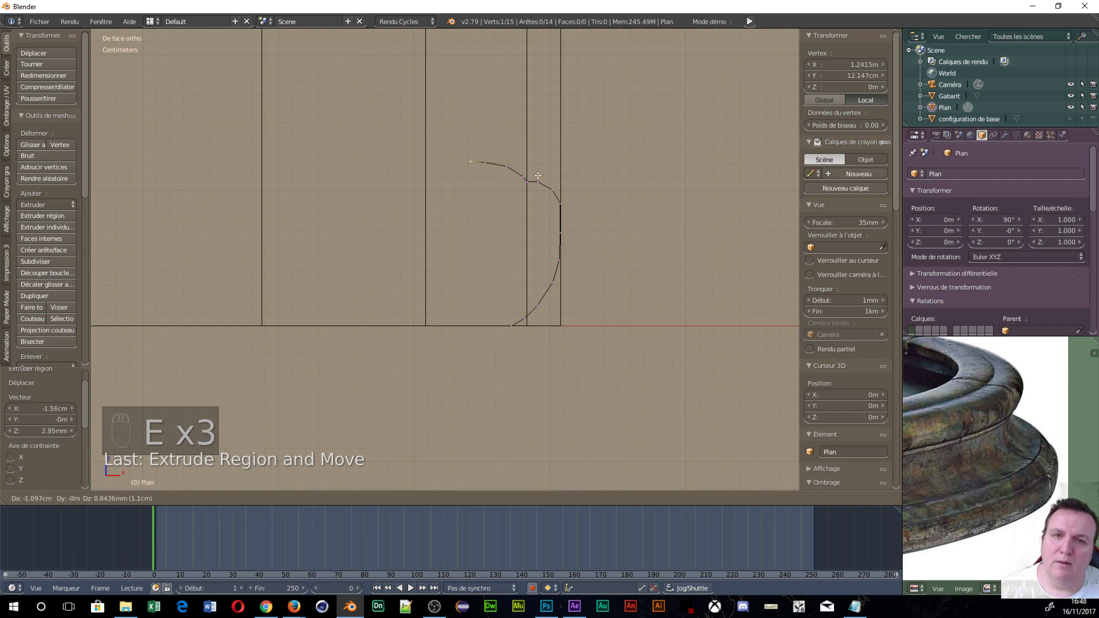
{"action": "left_click", "coordinate": [538, 176]}
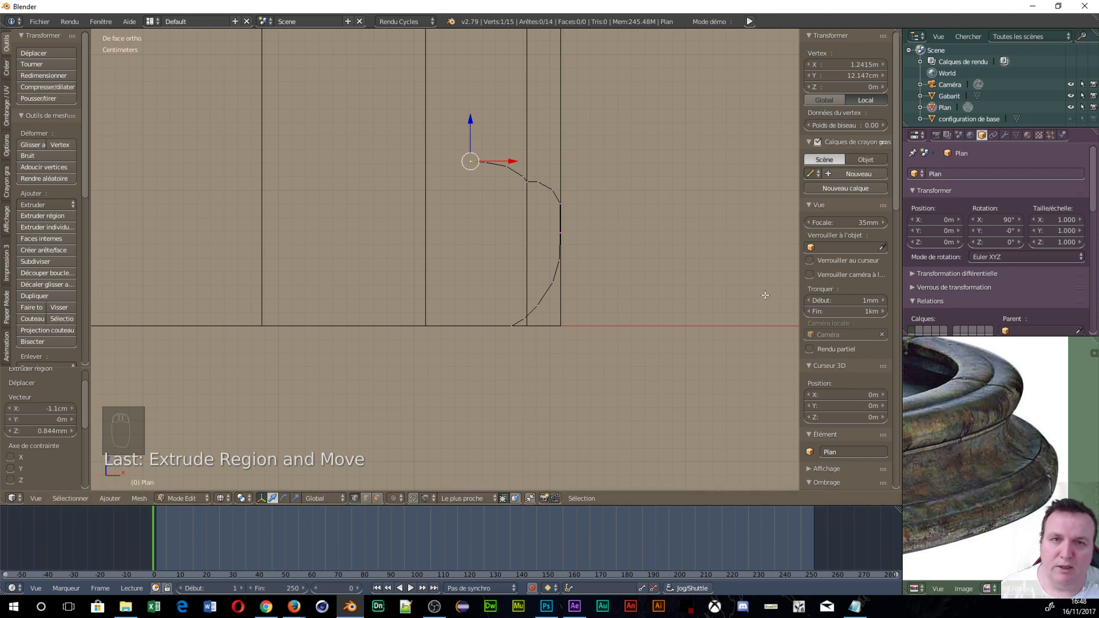
Undo the last three inward extrusions, back to the vertex just above the rounded bottom molding
{"action": "key", "text": "ctrl+z"}
{"action": "key", "text": "ctrl+z"}
{"action": "key", "text": "ctrl+z"}
{"action": "key", "text": "ctrl+z"}
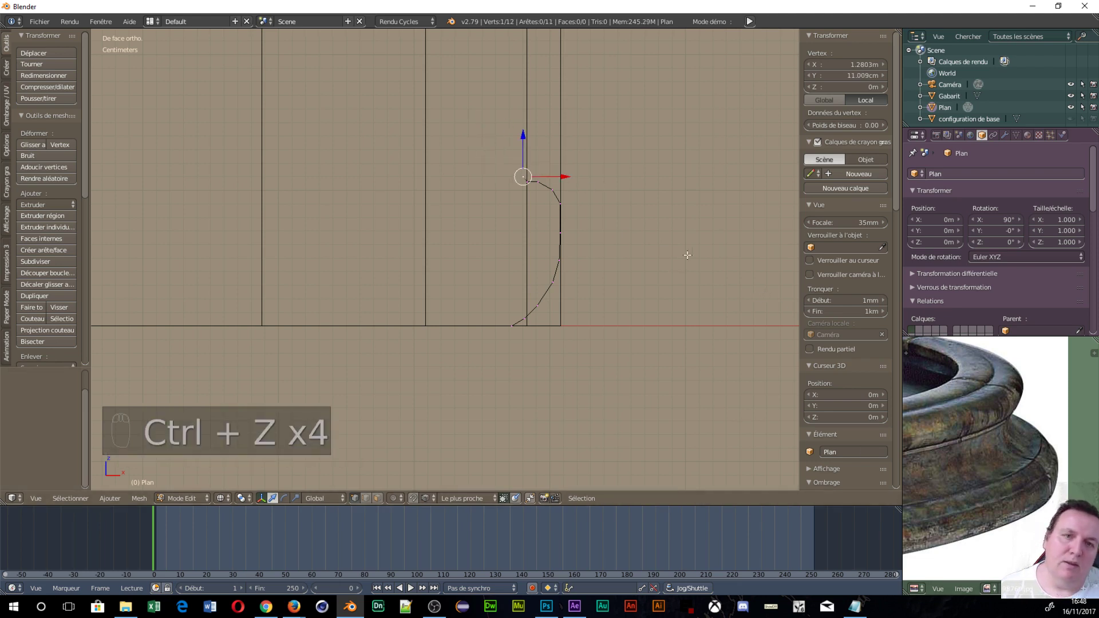
Extrude one steeper segment from the profile's end and adjust both its vertices, ending about 1.275 m in X and 12.1 cm high
{"action": "scroll", "coordinate": [687, 255], "scroll_direction": "down", "scroll_amount": 4}
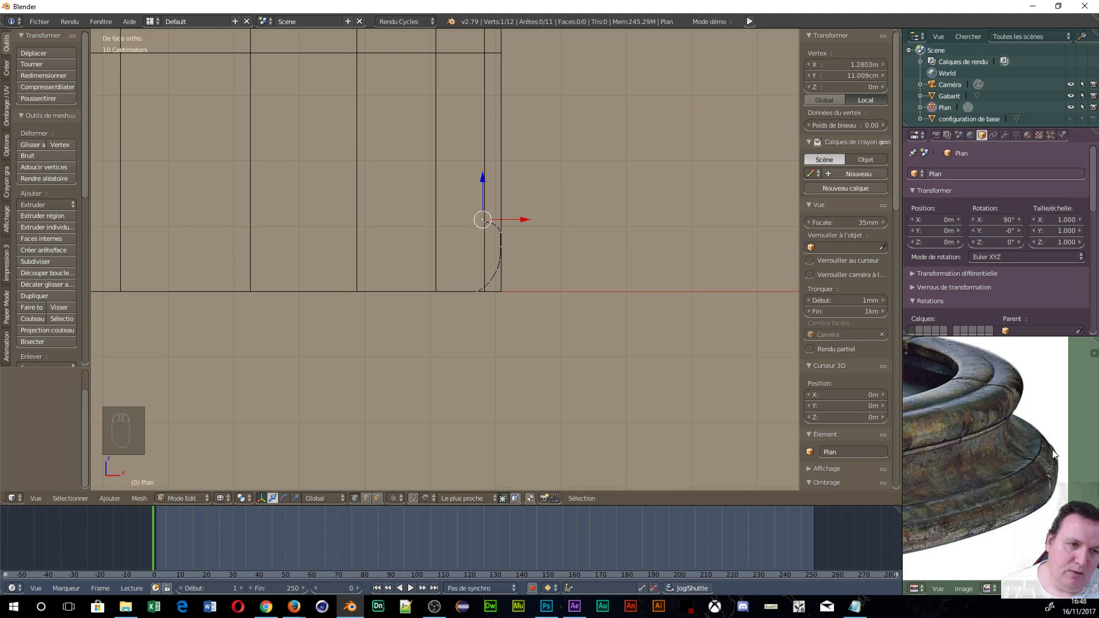
{"action": "scroll", "coordinate": [639, 297], "scroll_direction": "up", "scroll_amount": 3}
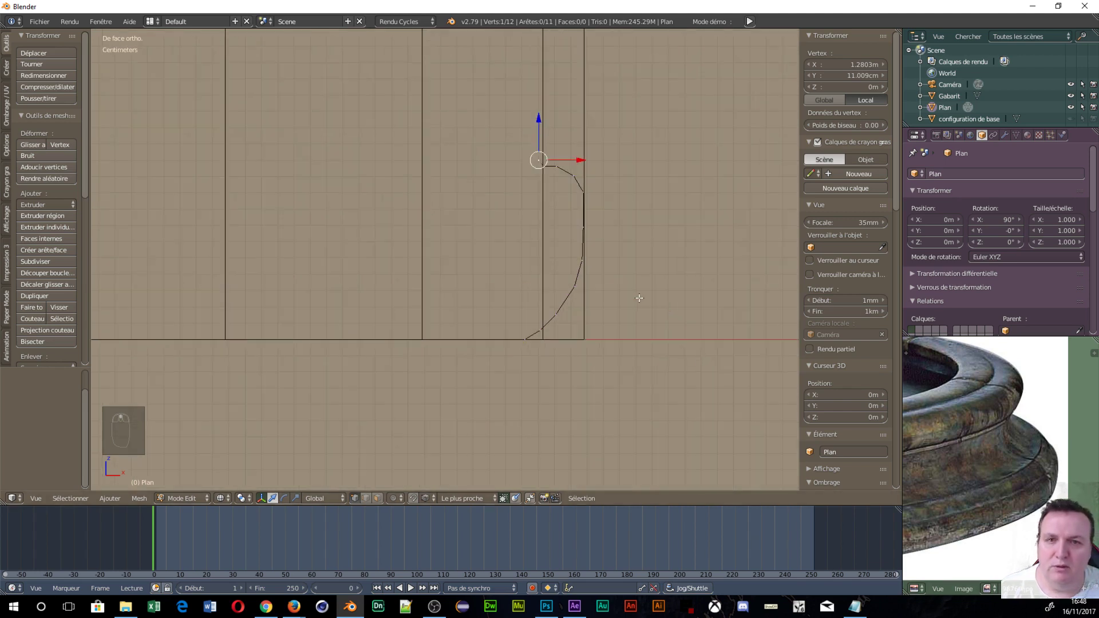
{"action": "scroll", "coordinate": [640, 298], "scroll_direction": "up", "scroll_amount": 1}
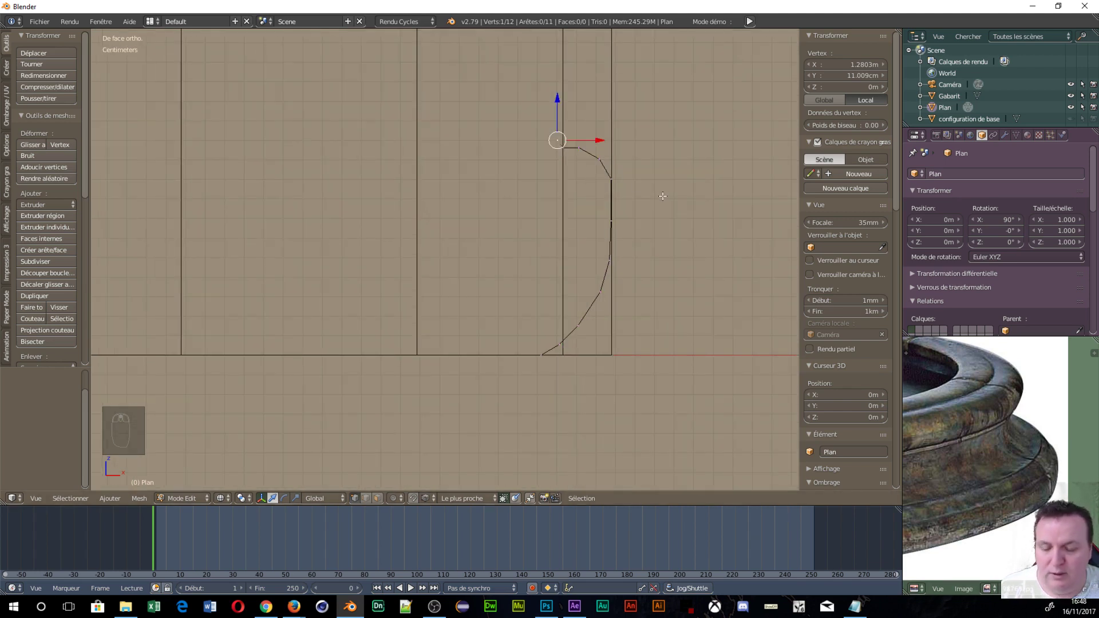
{"action": "key", "text": "e"}
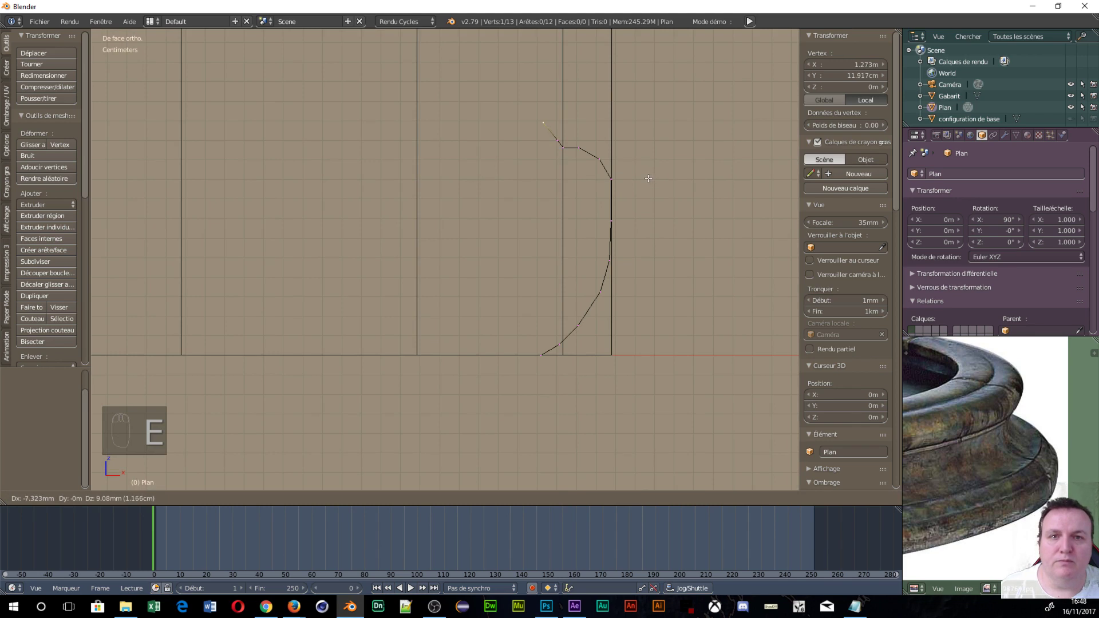
{"action": "left_click", "coordinate": [648, 179]}
{"action": "right_click", "coordinate": [558, 142]}
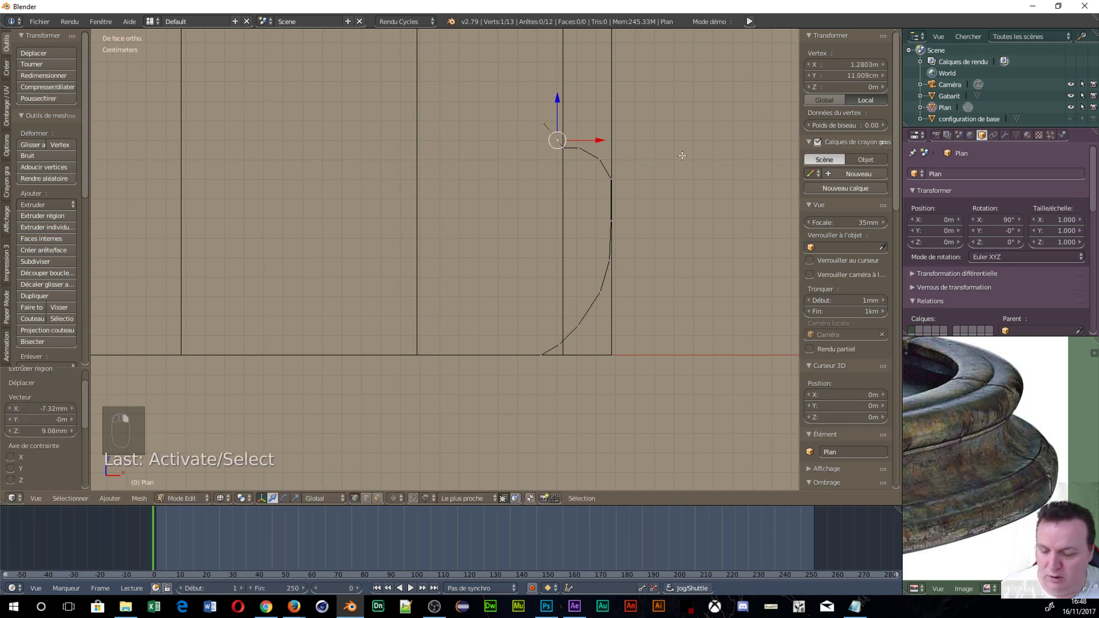
{"action": "key", "text": "g"}
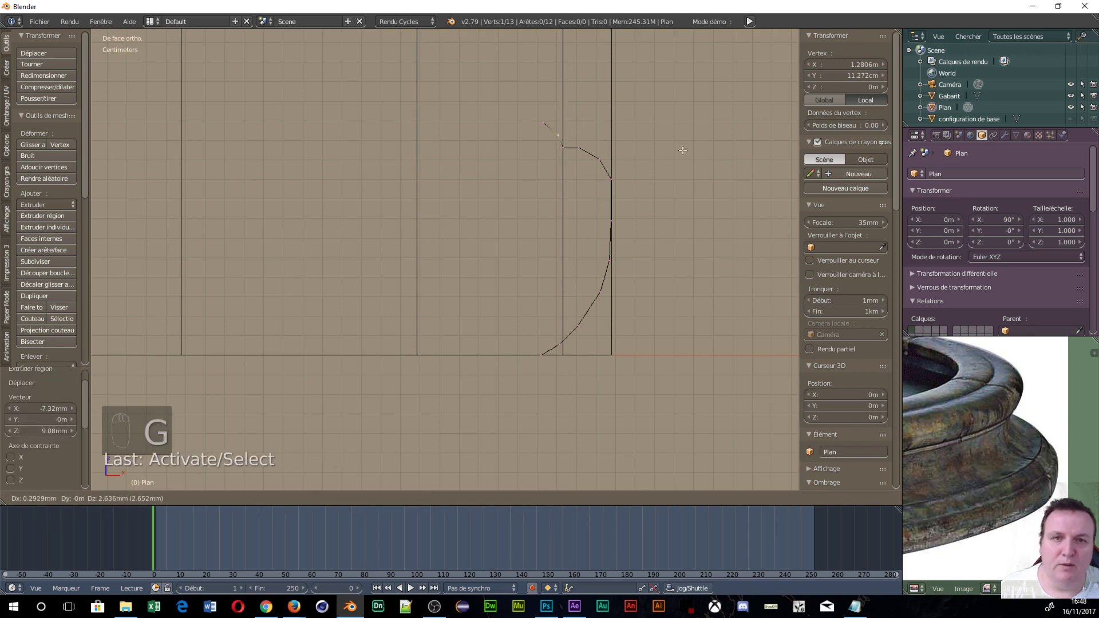
{"action": "left_click", "coordinate": [681, 148]}
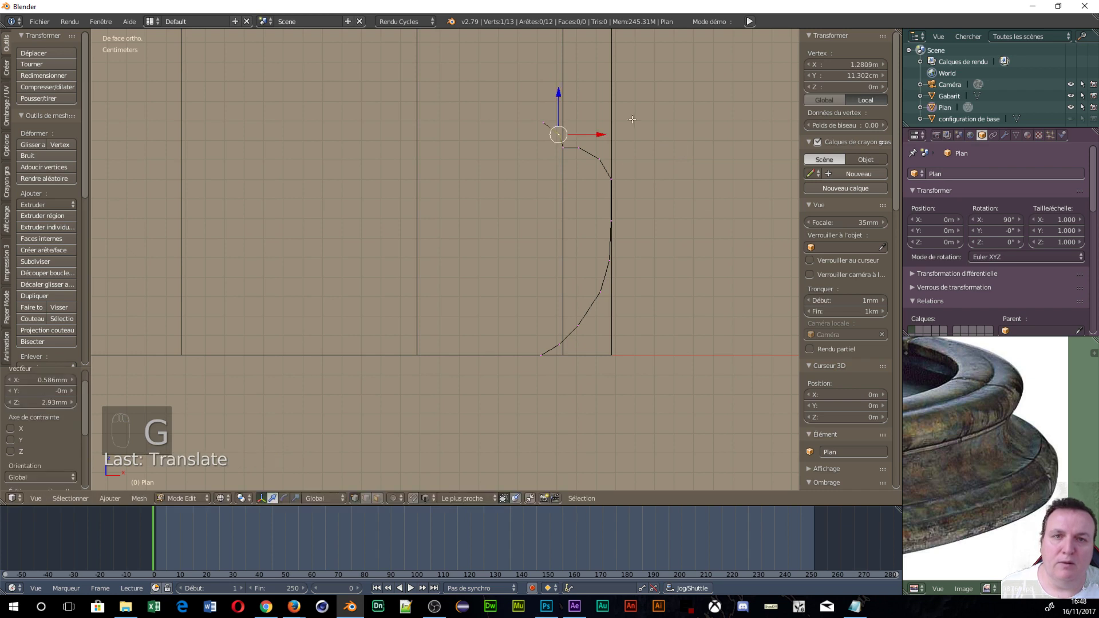
{"action": "right_click", "coordinate": [544, 122]}
{"action": "key", "text": "g"}
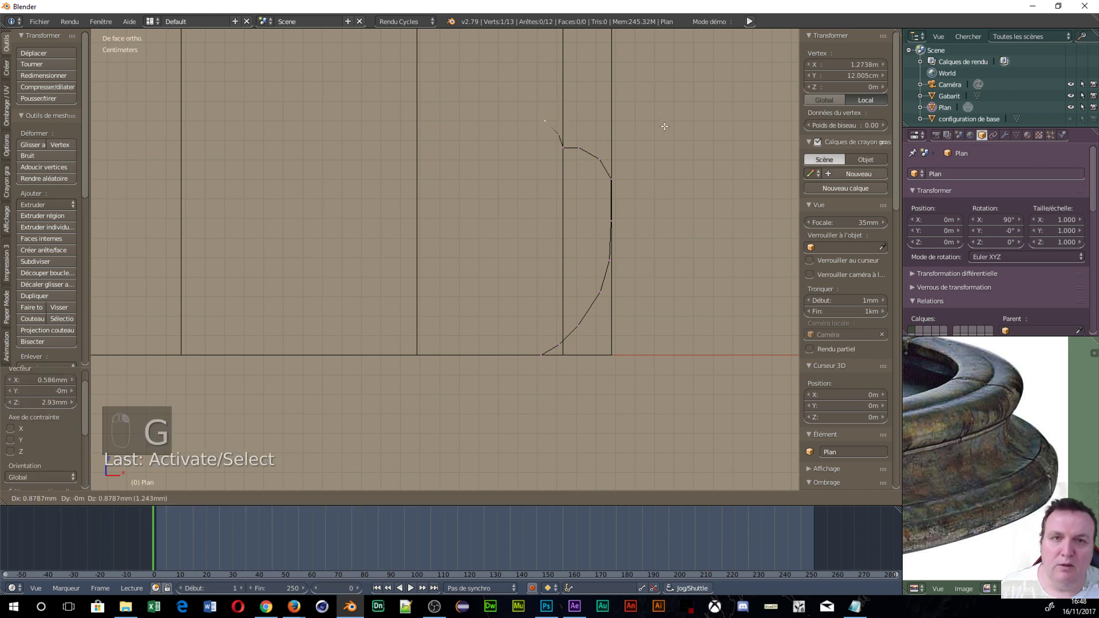
{"action": "left_click", "coordinate": [666, 125]}
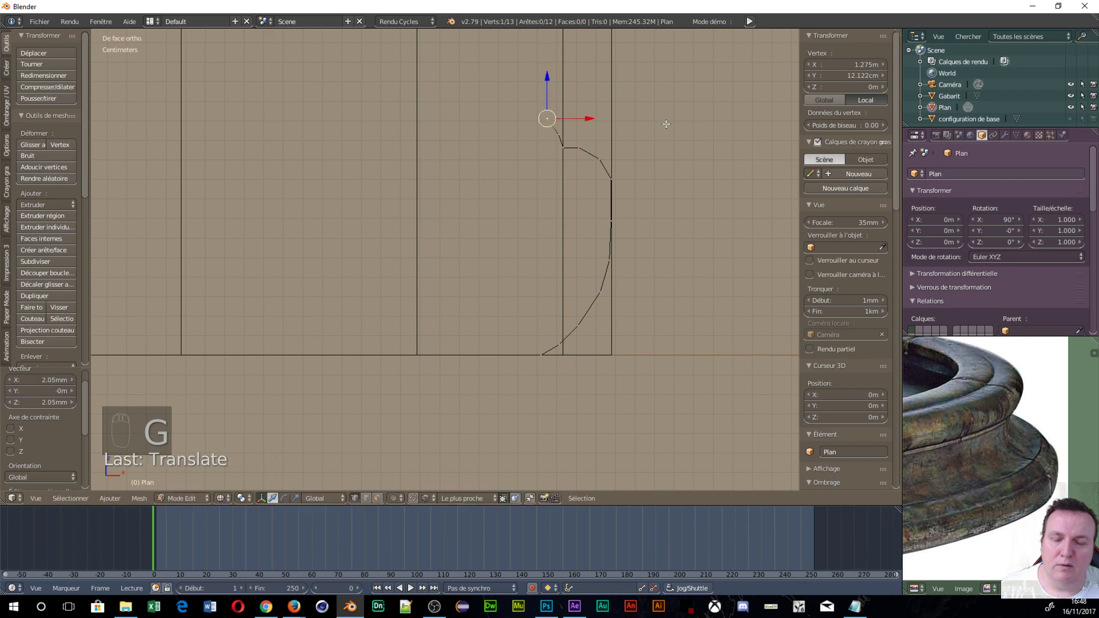
Extrude three segments from the profile's end, curving inward until nearly horizontal, to about 1.24 m in X and 13 cm high
{"action": "key", "text": "e"}
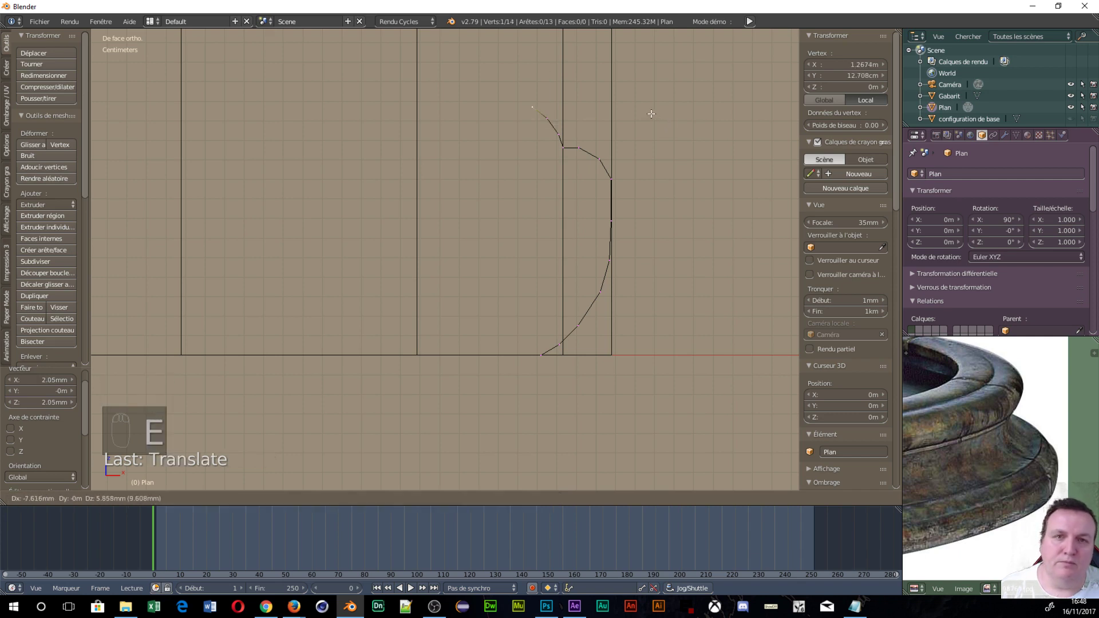
{"action": "left_click", "coordinate": [651, 114]}
{"action": "key", "text": "e"}
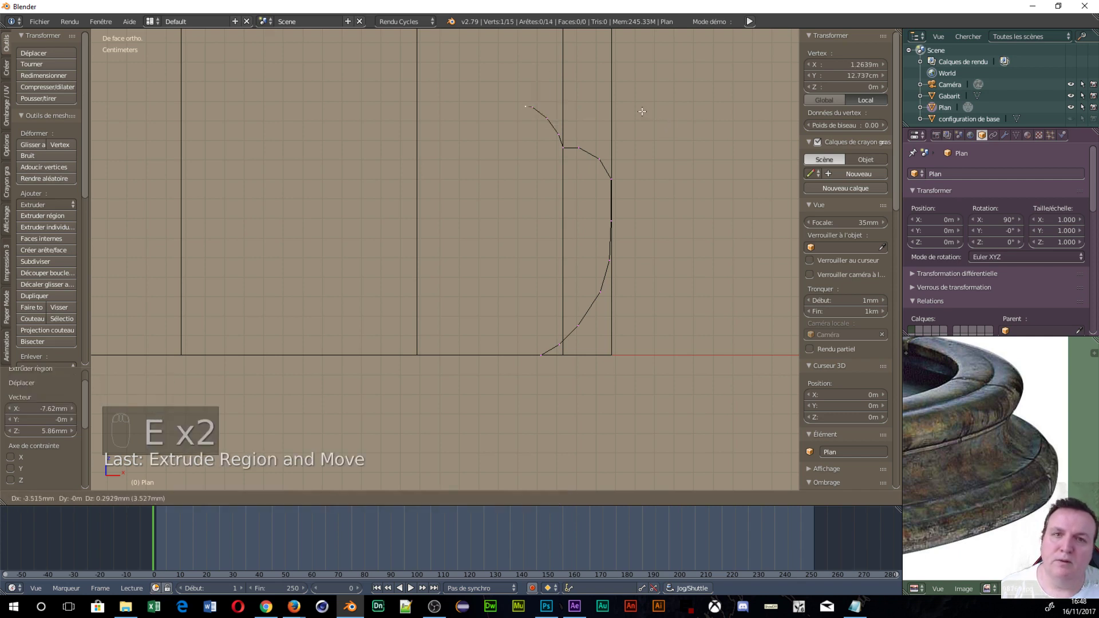
{"action": "left_click", "coordinate": [629, 105]}
{"action": "key", "text": "e"}
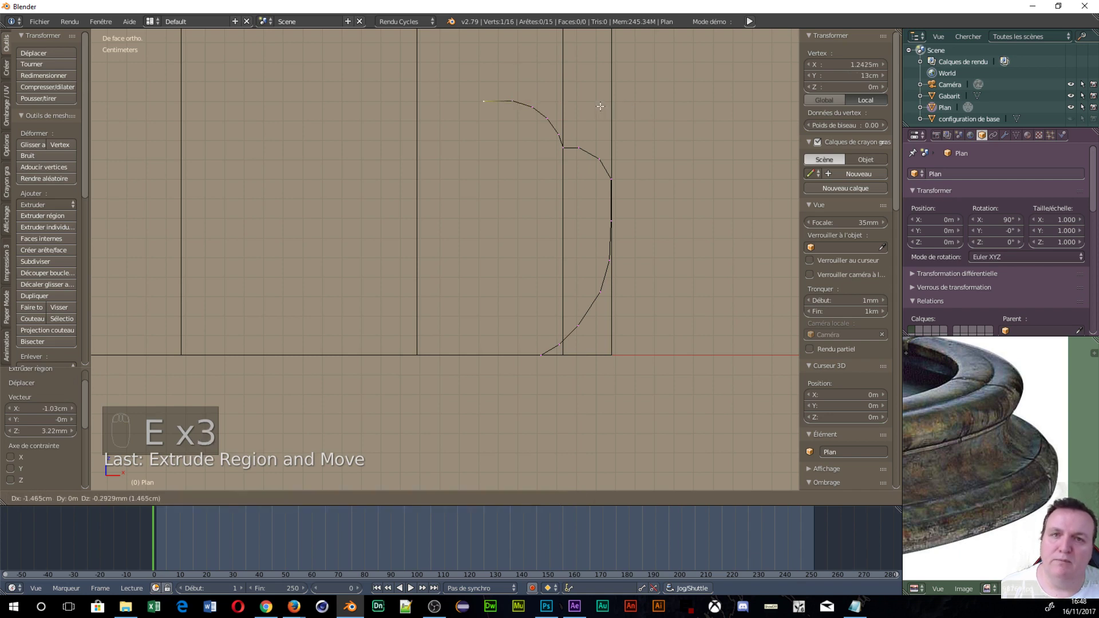
{"action": "left_click", "coordinate": [600, 106]}
Extrude two rising segments inward from the profile's end, reaching about 1.20 m in X and 15.2 cm high
{"action": "scroll", "coordinate": [563, 123], "scroll_direction": "down", "scroll_amount": 3}
{"action": "scroll", "coordinate": [564, 123], "scroll_direction": "down", "scroll_amount": 3}
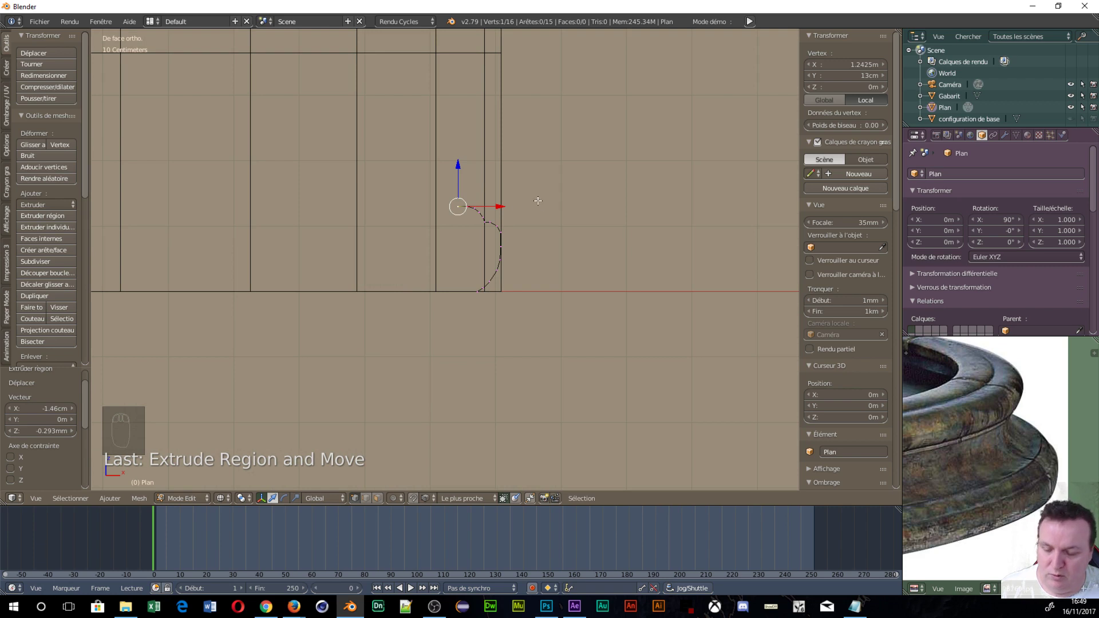
{"action": "key", "text": "e"}
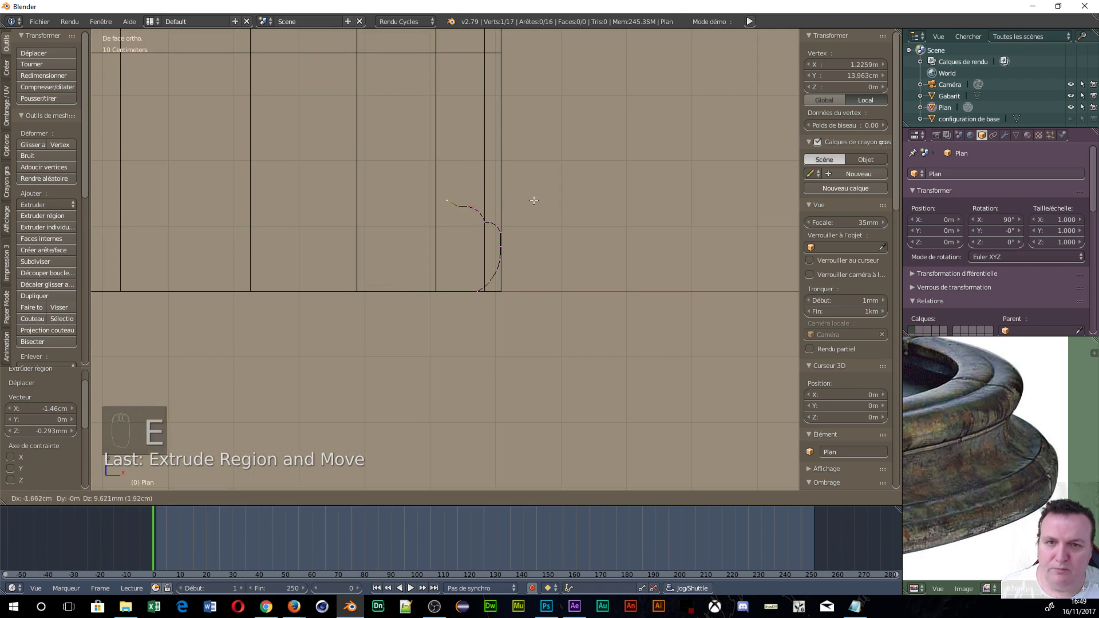
{"action": "left_click", "coordinate": [534, 200]}
{"action": "key", "text": "e"}
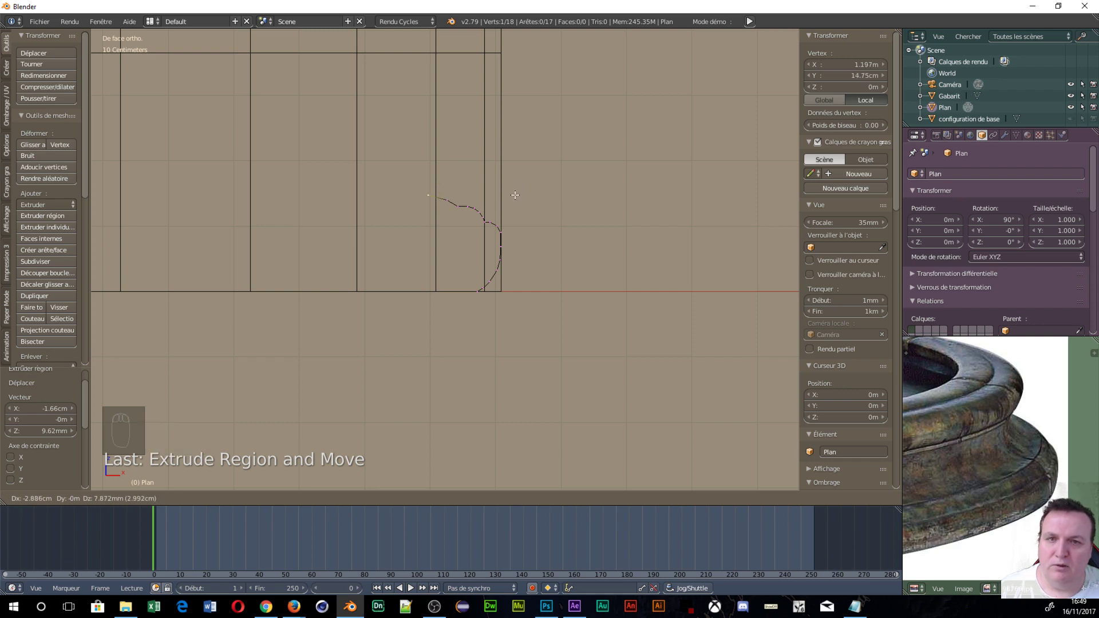
{"action": "left_click", "coordinate": [516, 192]}
Move the last two profile vertices farther inward, to about 1.218 m and 1.19 m in X, to smooth the concave curve
{"action": "right_click", "coordinate": [447, 202]}
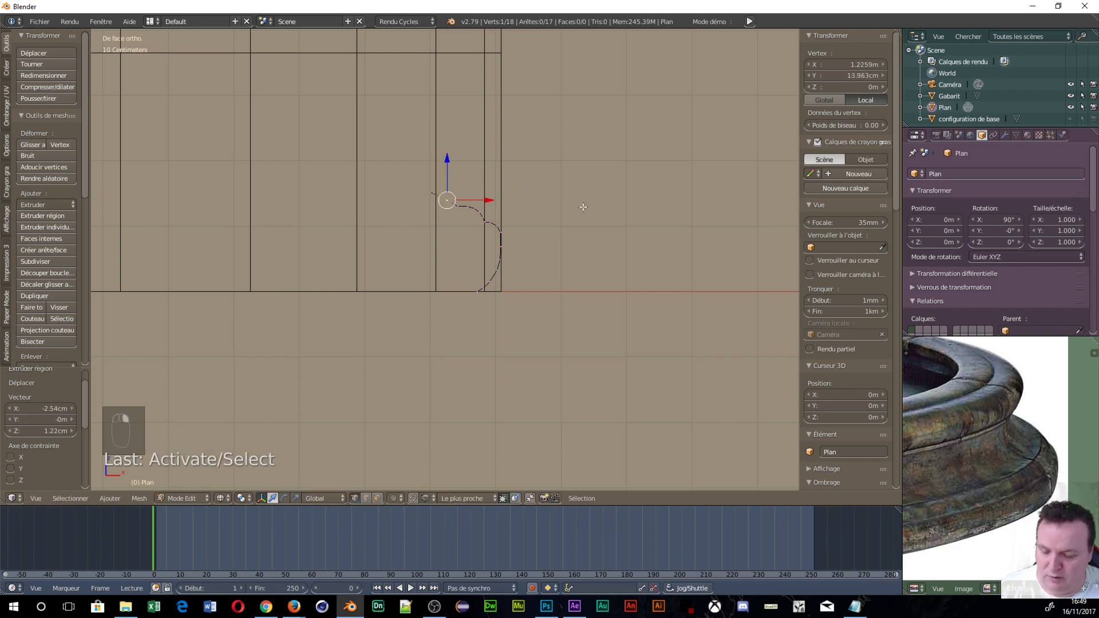
{"action": "key", "text": "g"}
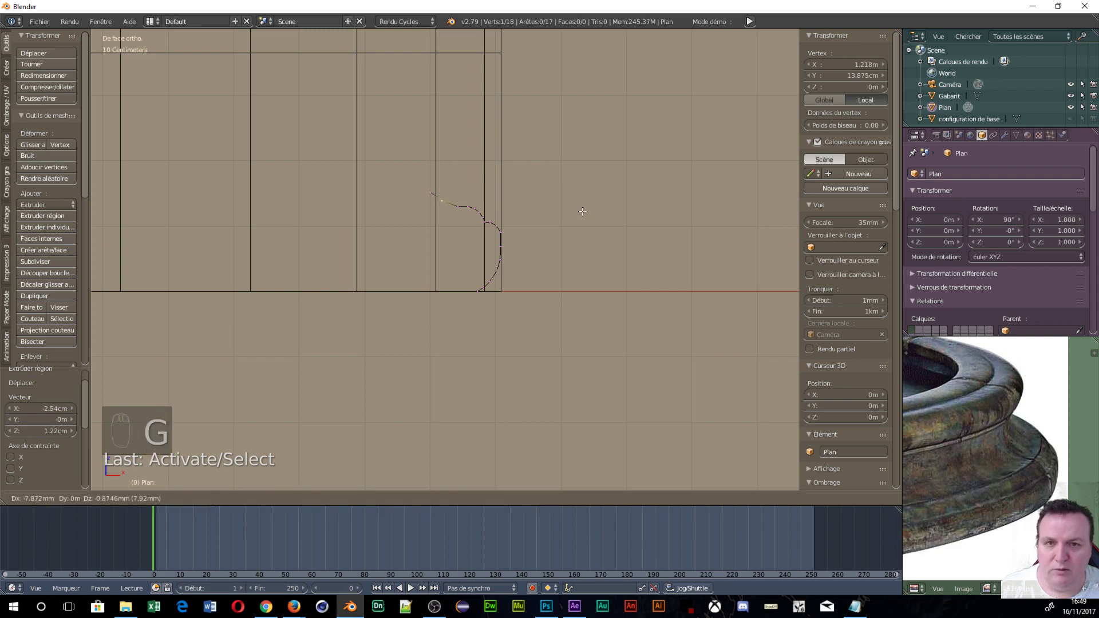
{"action": "left_click", "coordinate": [582, 212]}
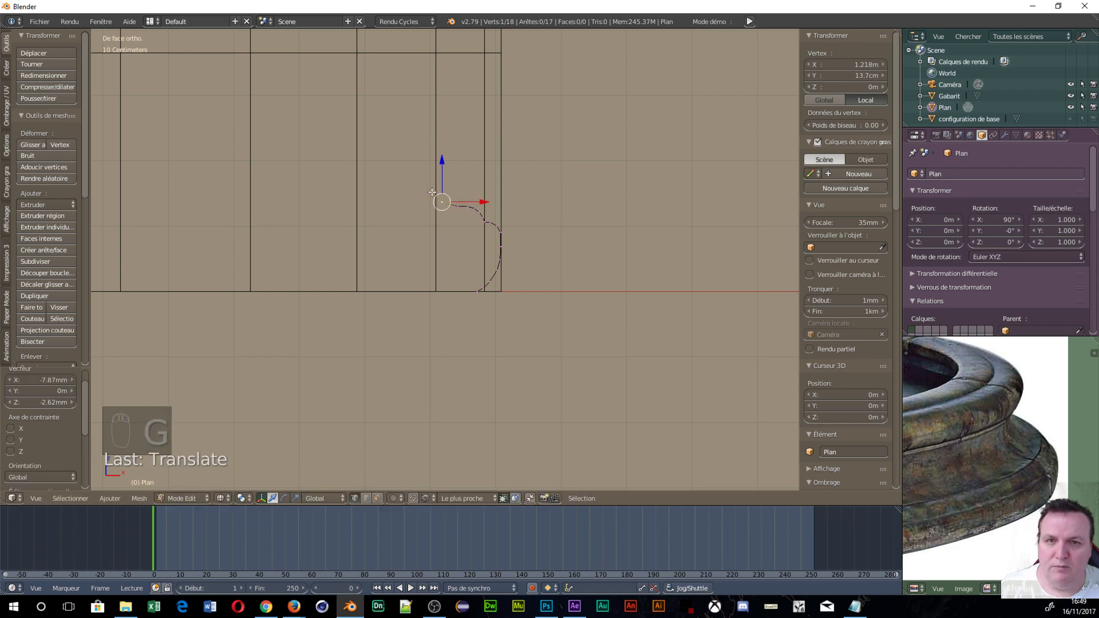
{"action": "mouse_move", "coordinate": [432, 192]}
{"action": "right_mouse_down"}
{"action": "mouse_move", "coordinate": [493, 190]}
{"action": "mouse_move", "coordinate": [437, 182]}
{"action": "mouse_move", "coordinate": [424, 193]}
{"action": "right_mouse_up"}
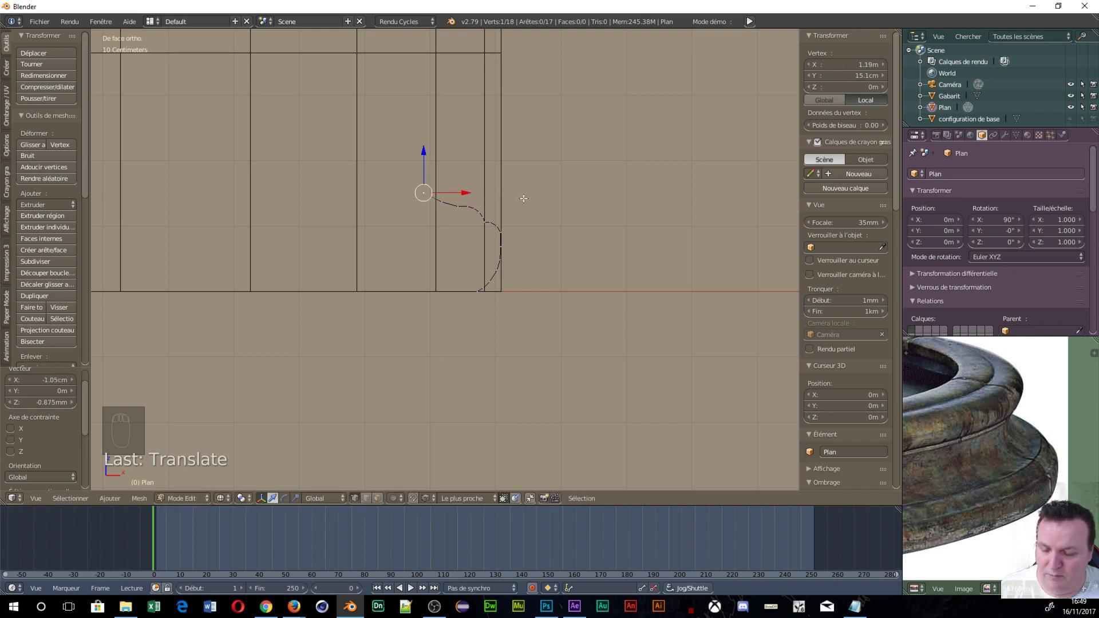
Extrude four segments from the profile's end, rising in a concave curve inward then back outward, to about 1.181 m in X and 28 cm high
{"action": "key", "text": "e"}
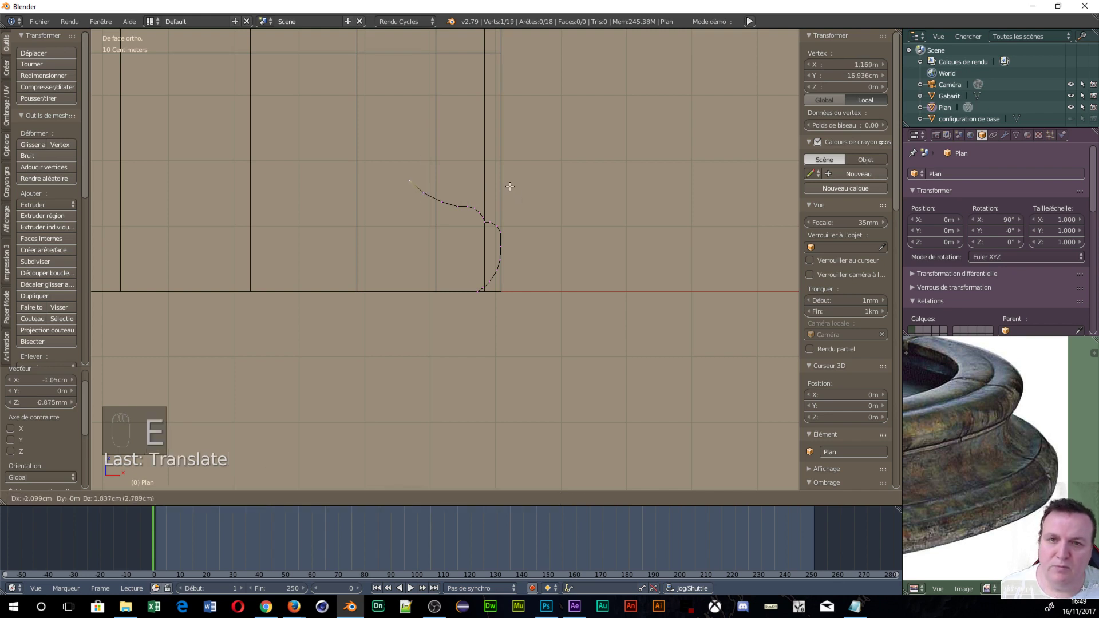
{"action": "left_click", "coordinate": [504, 176]}
{"action": "key", "text": "e"}
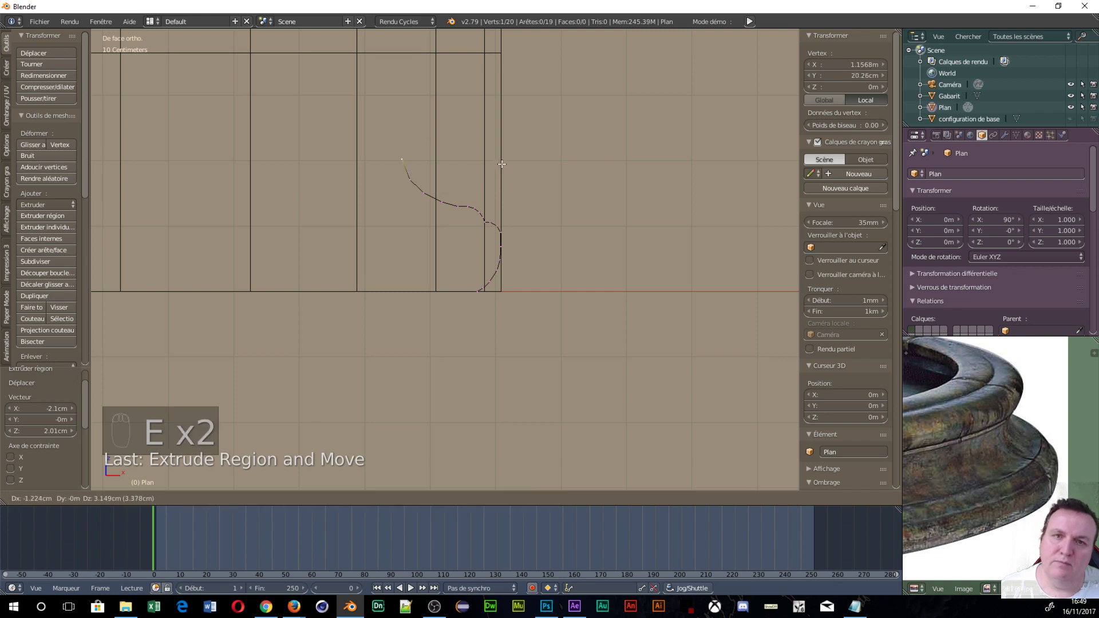
{"action": "left_click", "coordinate": [502, 163]}
{"action": "key", "text": "e"}
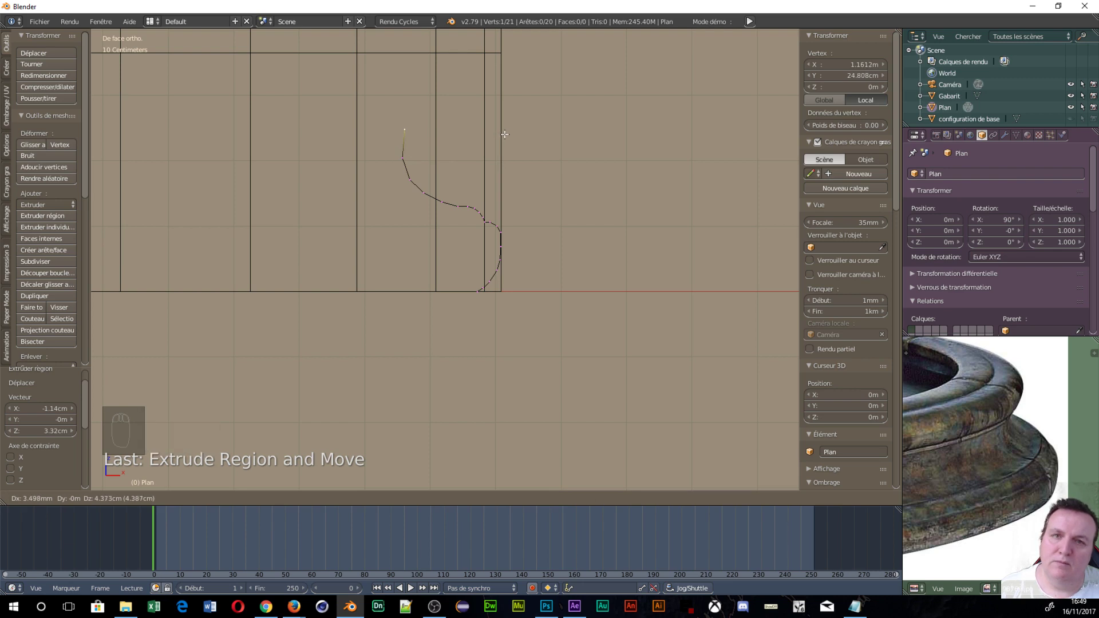
{"action": "left_click", "coordinate": [504, 134]}
{"action": "key", "text": "e"}
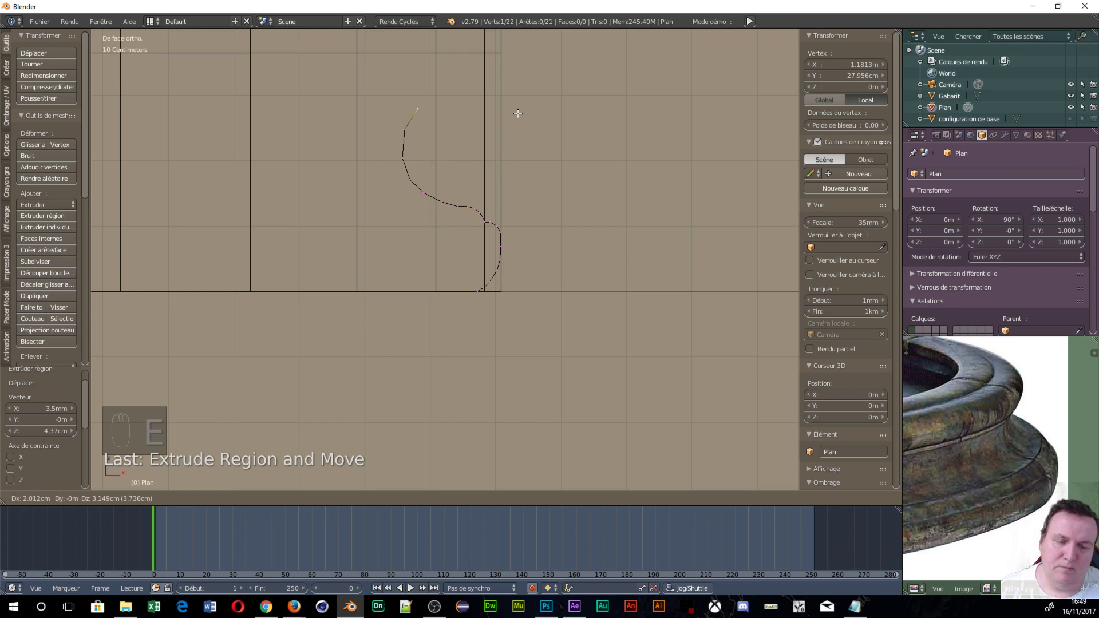
{"action": "left_click", "coordinate": [518, 114]}
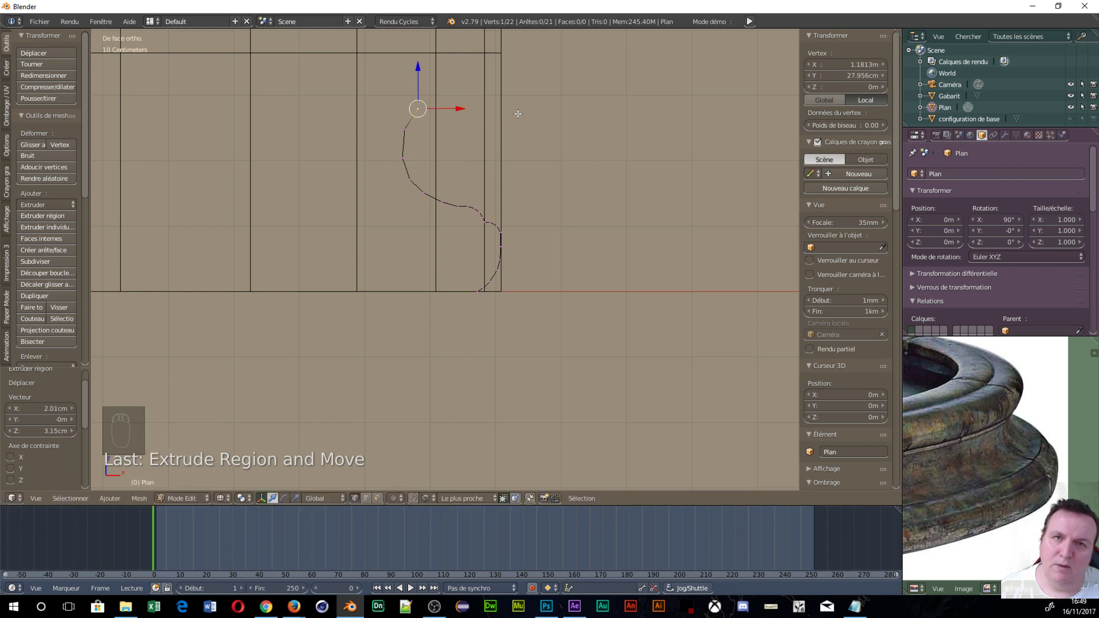
Extrude a short, nearly horizontal segment outward and adjust its end vertex to about 1.187 m in X and 28.1 cm high
{"action": "key", "text": "e"}
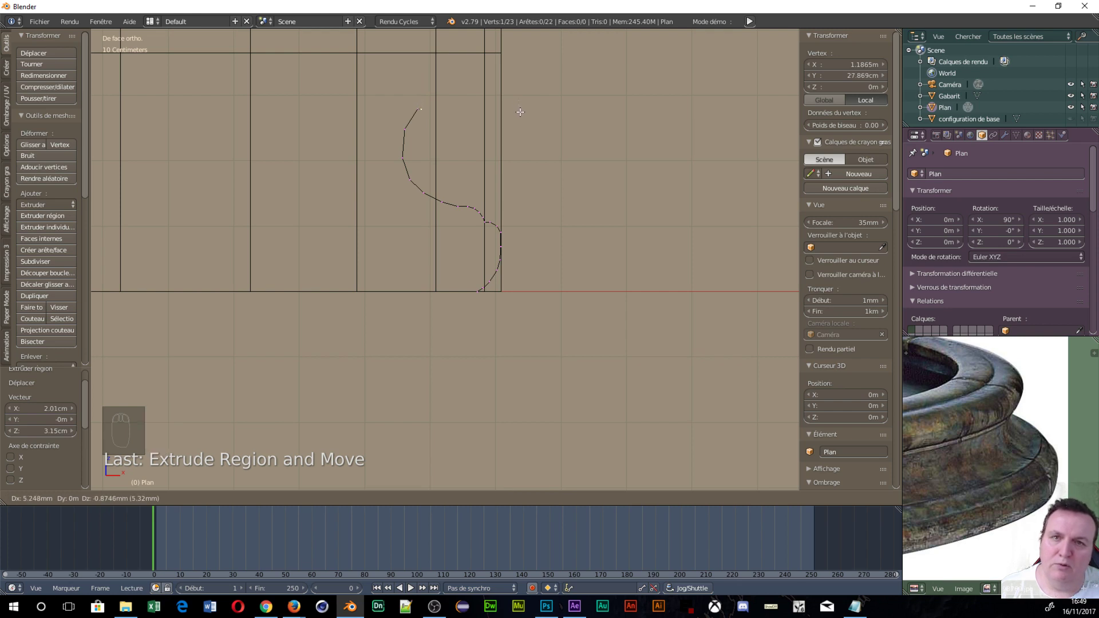
{"action": "left_click", "coordinate": [519, 112]}
{"action": "scroll", "coordinate": [462, 155], "scroll_direction": "up", "scroll_amount": 3}
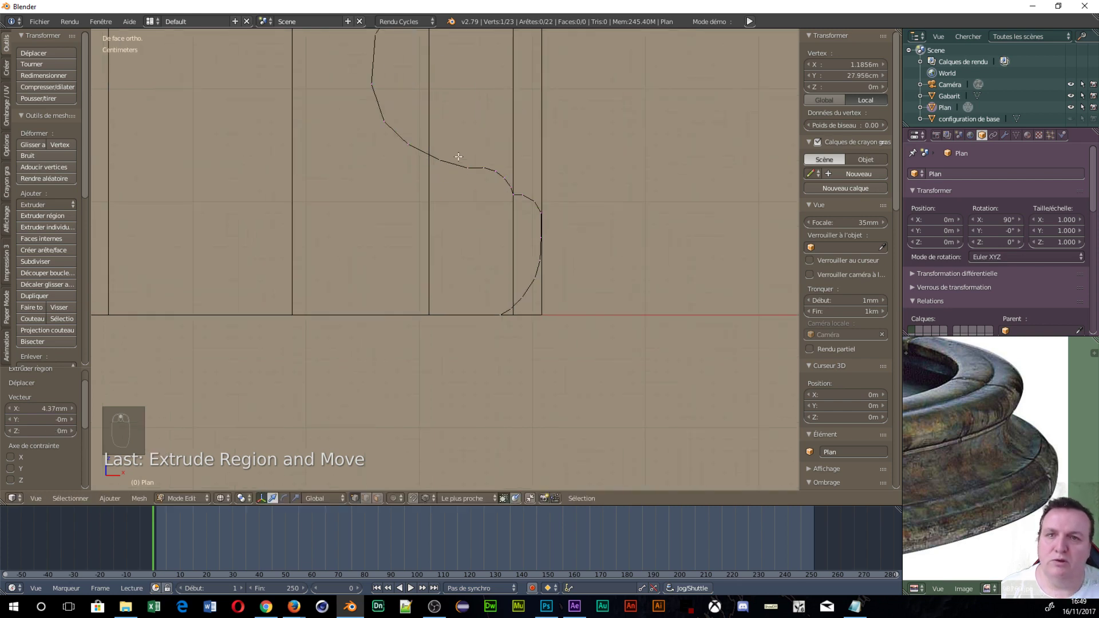
{"action": "scroll", "coordinate": [468, 206], "scroll_direction": "up", "scroll_amount": 6}
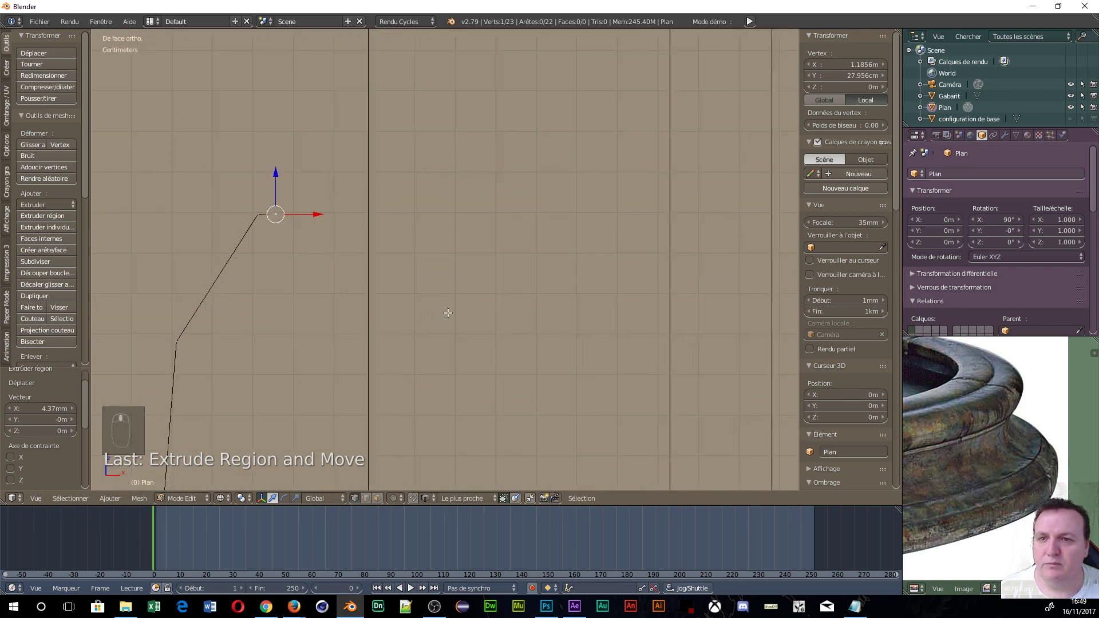
{"action": "key", "text": "g"}
{"action": "left_click", "coordinate": [397, 344]}
{"action": "key", "text": "g"}
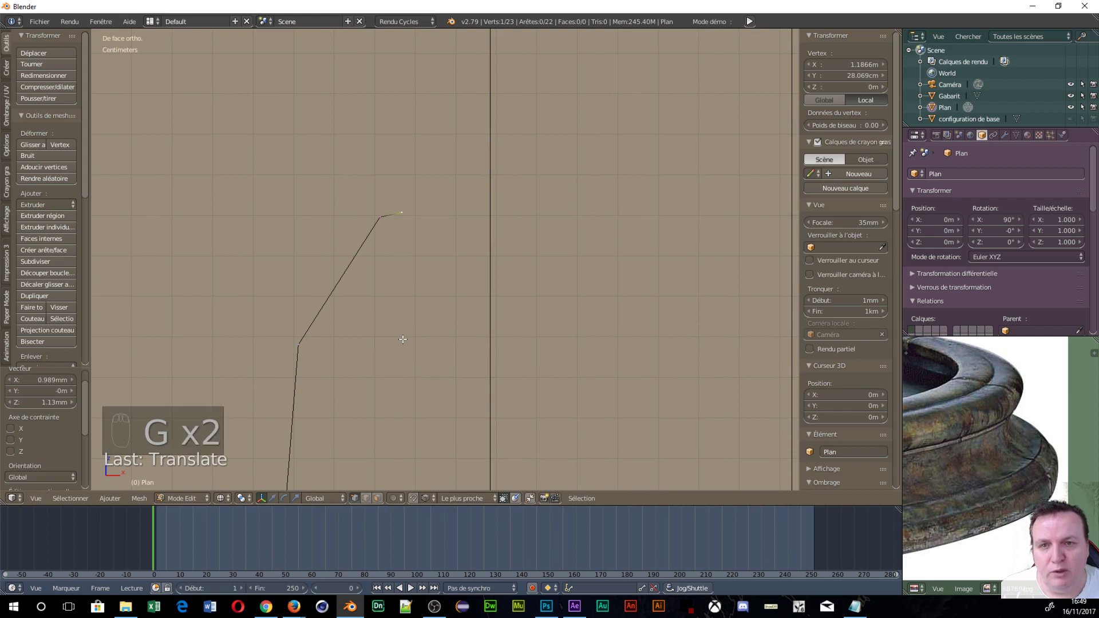
{"action": "left_click", "coordinate": [406, 335]}
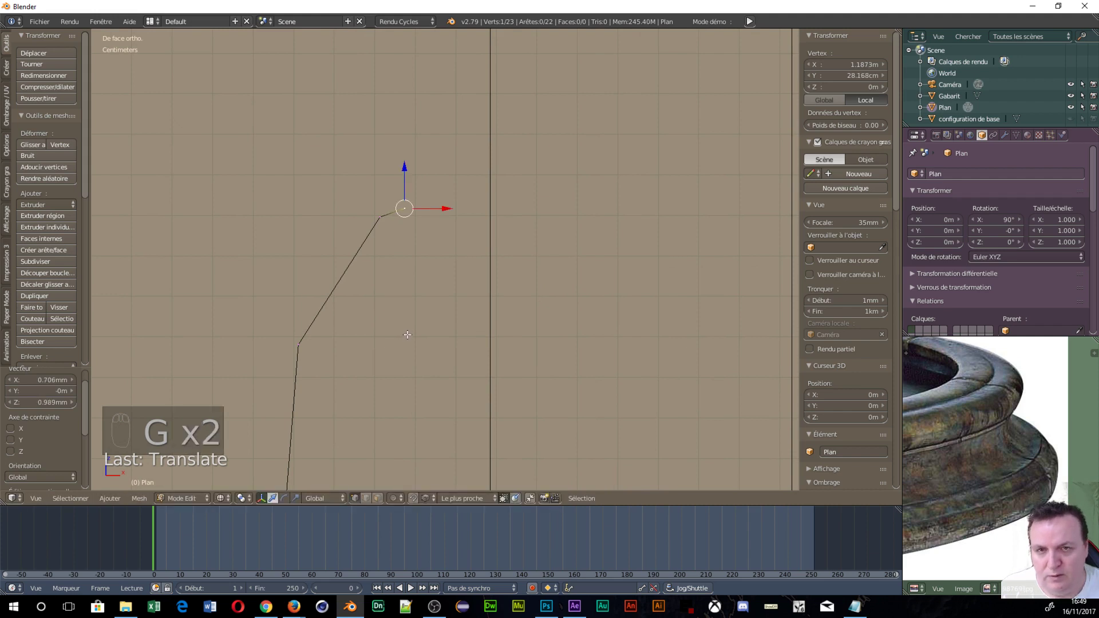
{"action": "key", "text": "g"}
{"action": "left_click", "coordinate": [407, 337]}
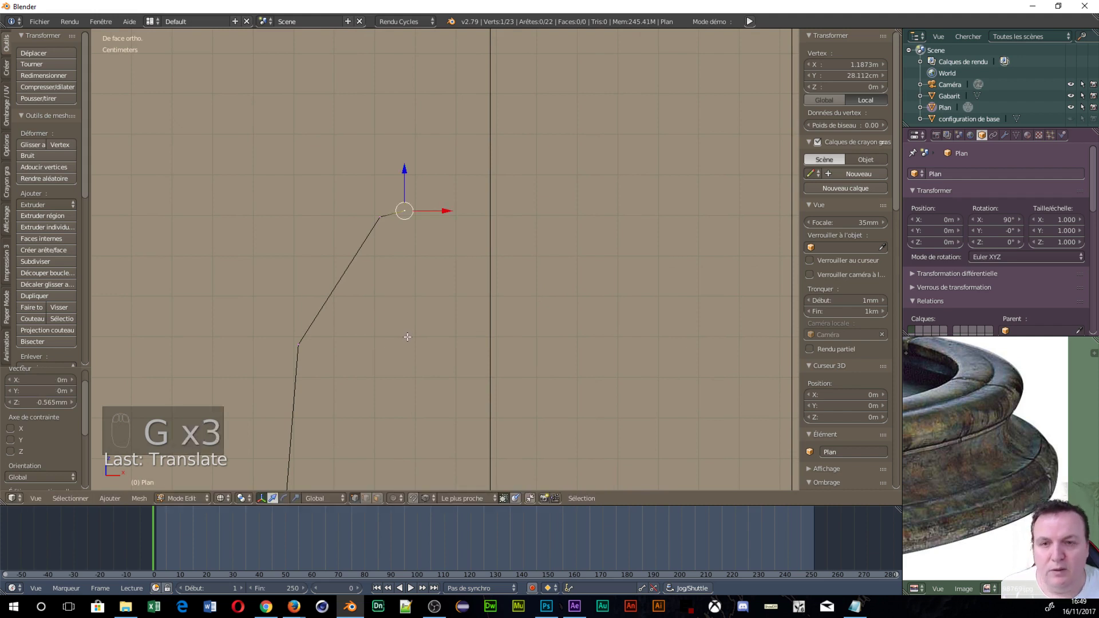
Extrude five short segments that curl up and back inward as a small rounded bead, ending about 1.183 m in X and 28.5 cm high
{"action": "key", "text": "e"}
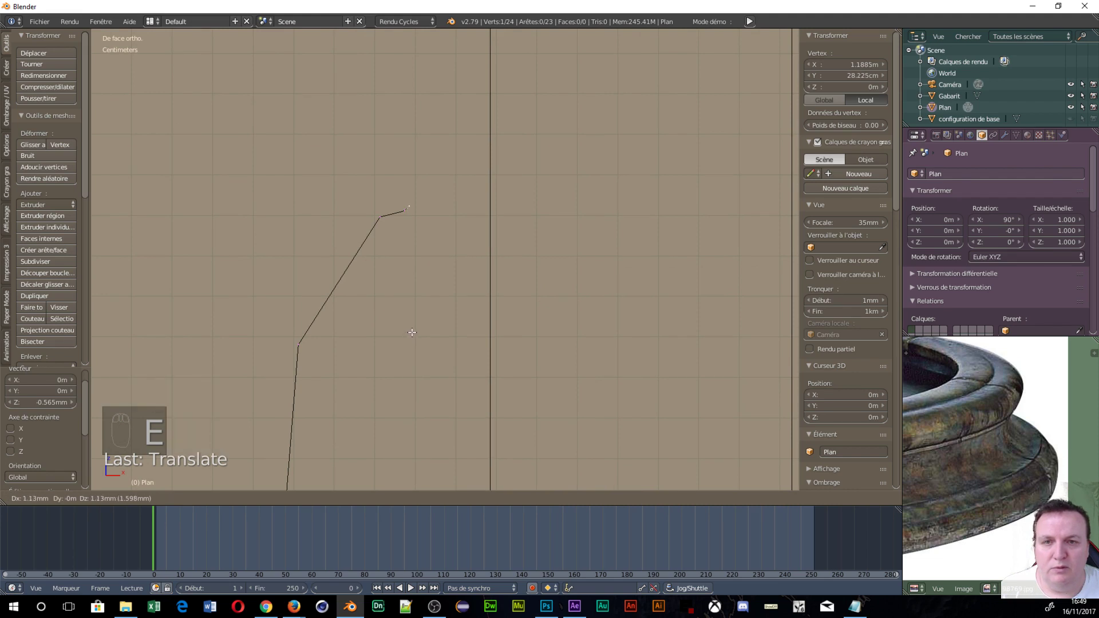
{"action": "left_click", "coordinate": [412, 332]}
{"action": "key", "text": "e"}
{"action": "left_click", "coordinate": [412, 327]}
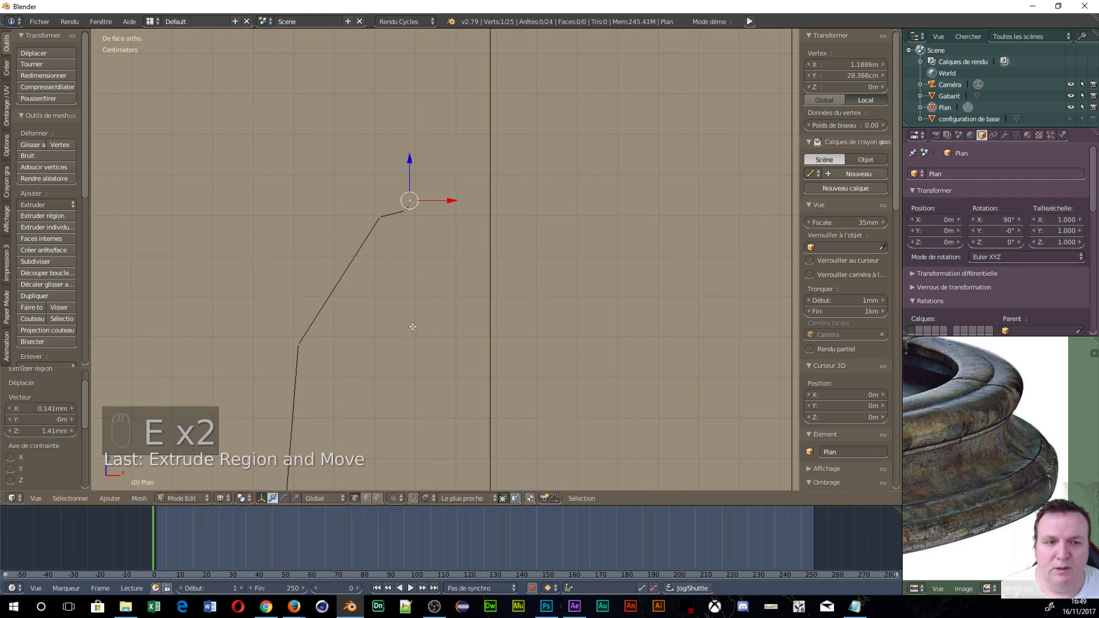
{"action": "key", "text": "e"}
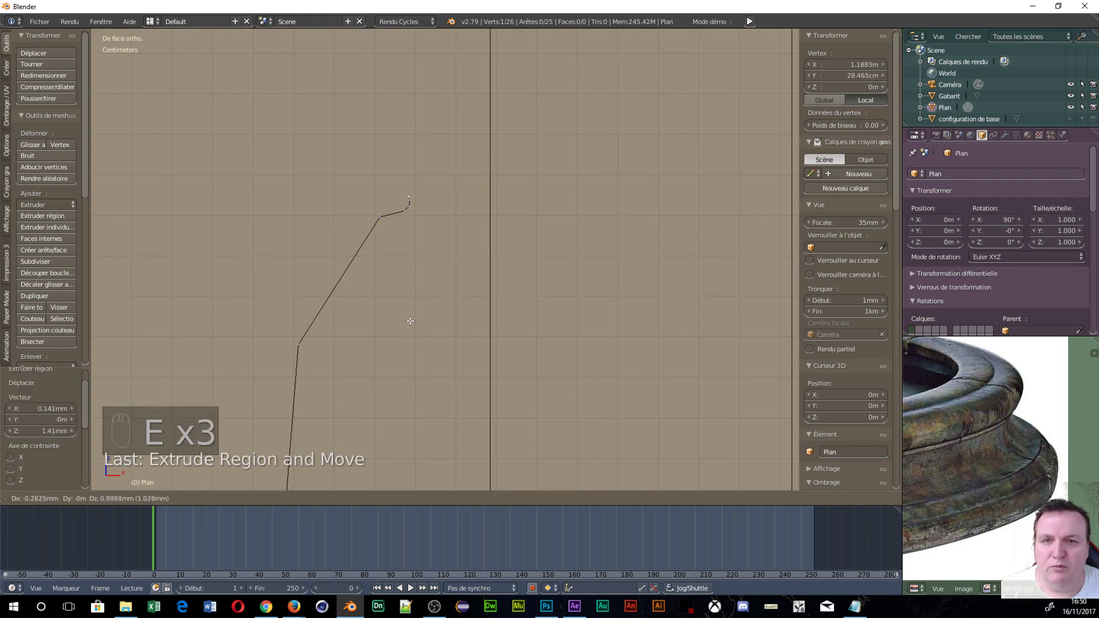
{"action": "left_click", "coordinate": [407, 319]}
{"action": "key", "text": "e"}
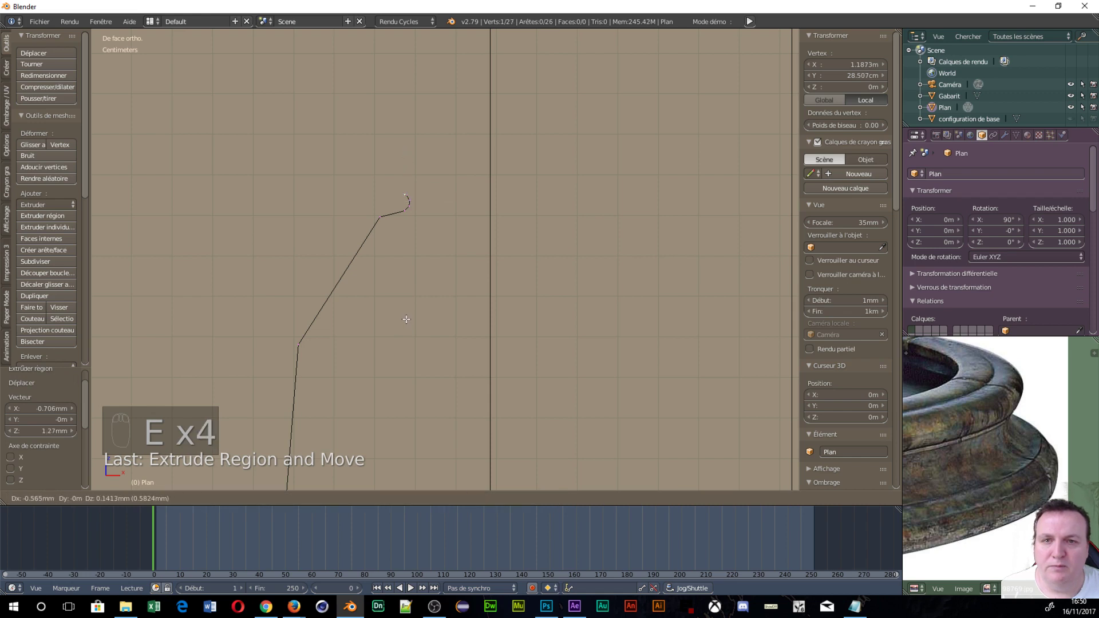
{"action": "left_click", "coordinate": [404, 319]}
{"action": "key", "text": "e"}
{"action": "left_click", "coordinate": [390, 316]}
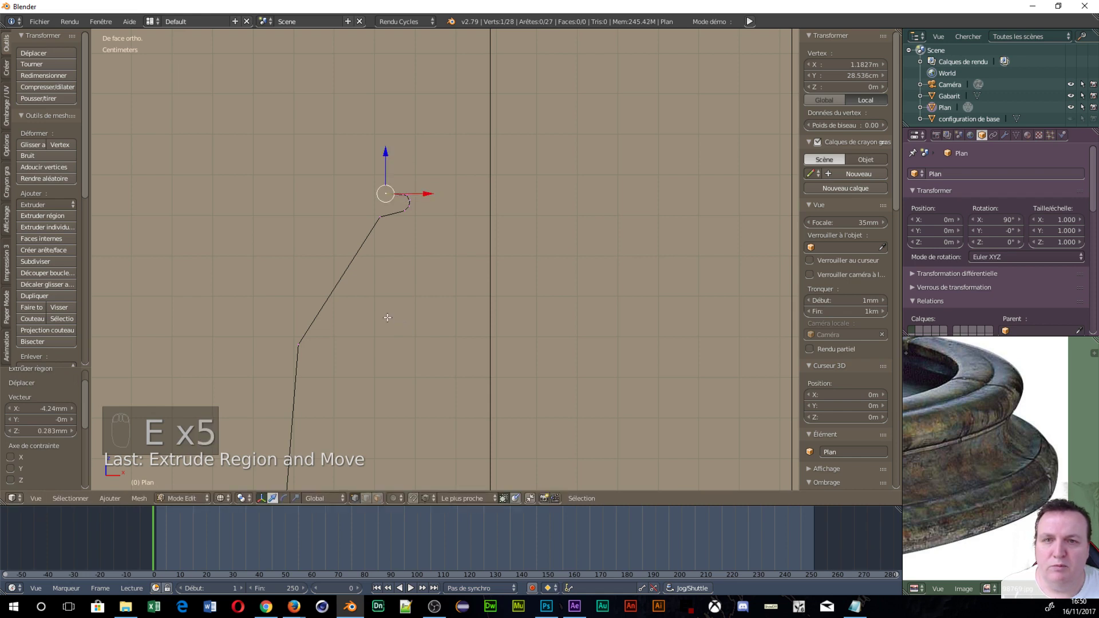
Extrude two segments above the bead, about 2 mm up and 5 mm outward, to form a narrow groove
{"action": "key", "text": "e"}
{"action": "left_click", "coordinate": [394, 310]}
{"action": "key", "text": "e"}
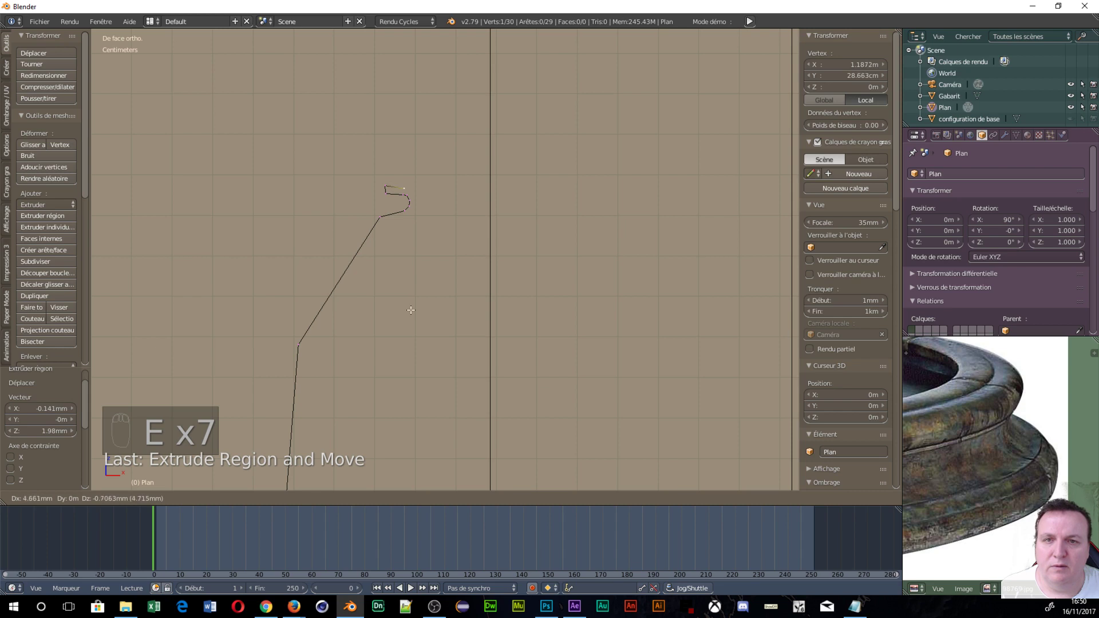
{"action": "left_click", "coordinate": [413, 307]}
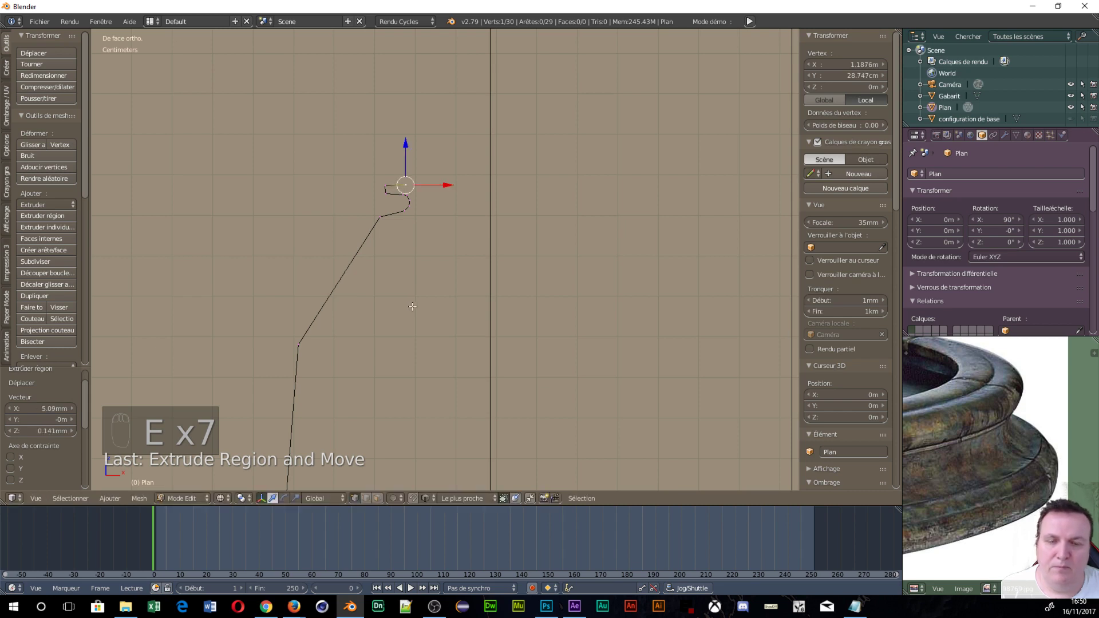
Extrude three progressively steeper segments outward from the groove's upper edge, reaching about 1.206 m in X and 30.8 cm high
{"action": "scroll", "coordinate": [412, 305], "scroll_direction": "up", "scroll_amount": 3}
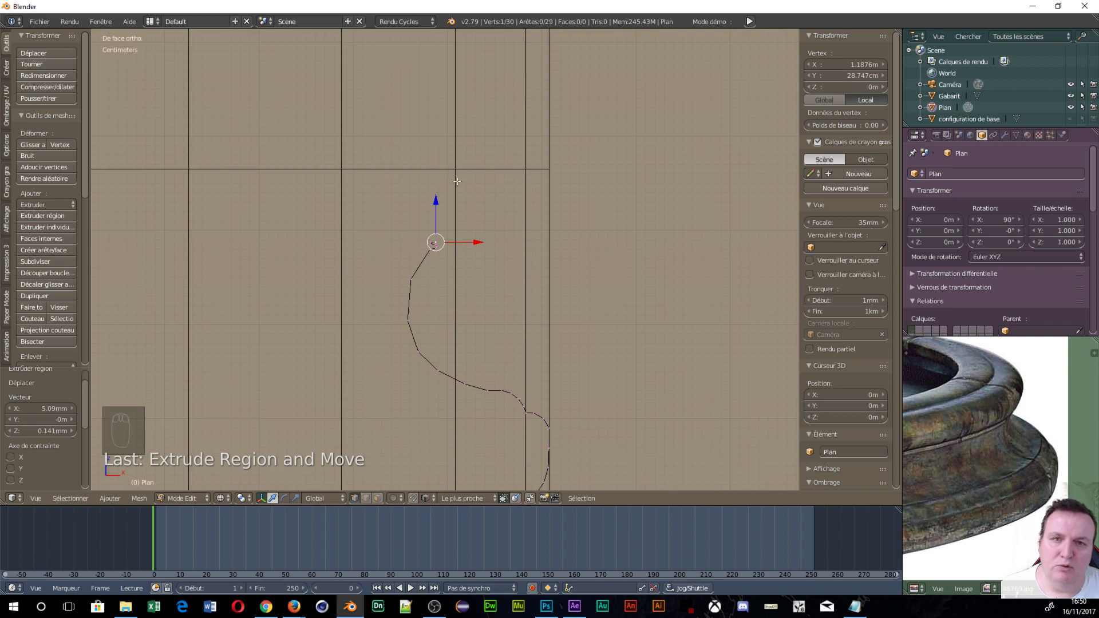
{"action": "scroll", "coordinate": [479, 243], "scroll_direction": "up", "scroll_amount": 3}
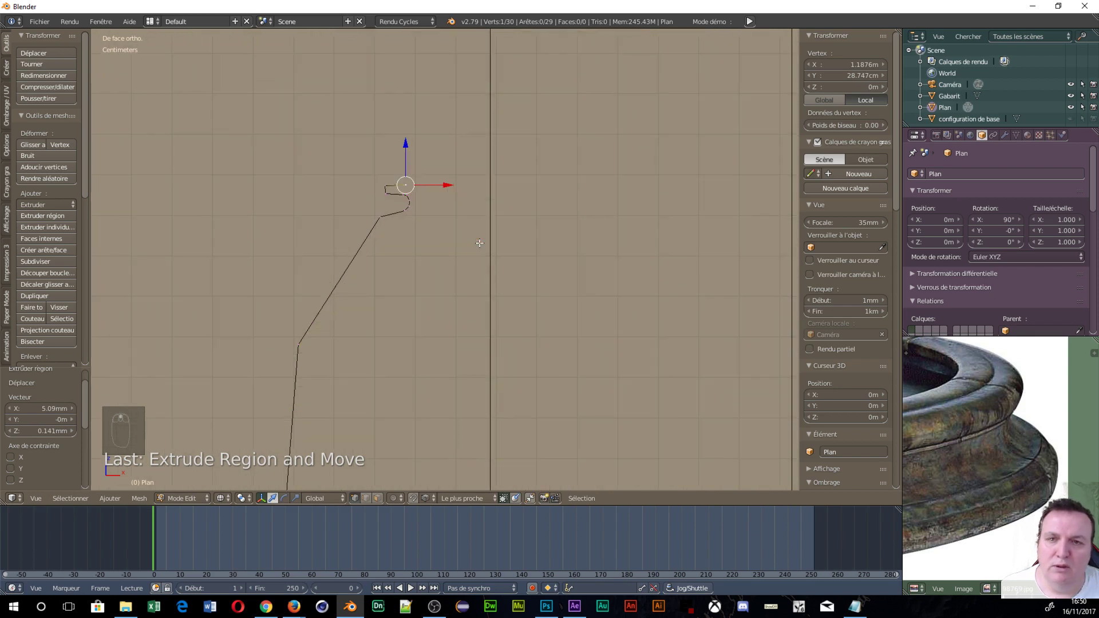
{"action": "key", "text": "e"}
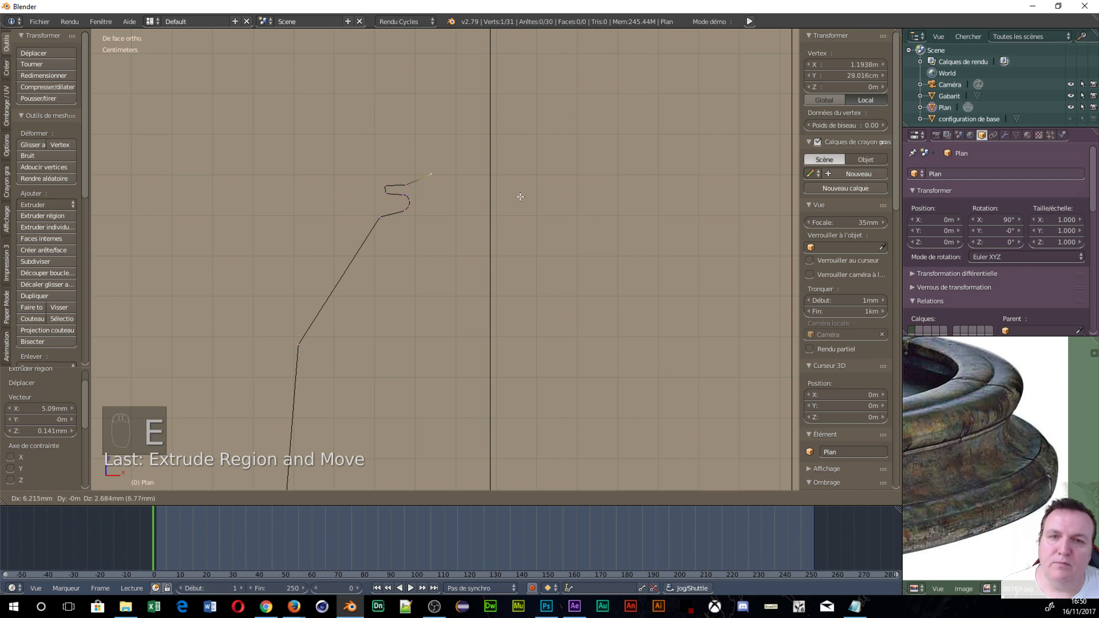
{"action": "left_click", "coordinate": [522, 192]}
{"action": "key", "text": "e"}
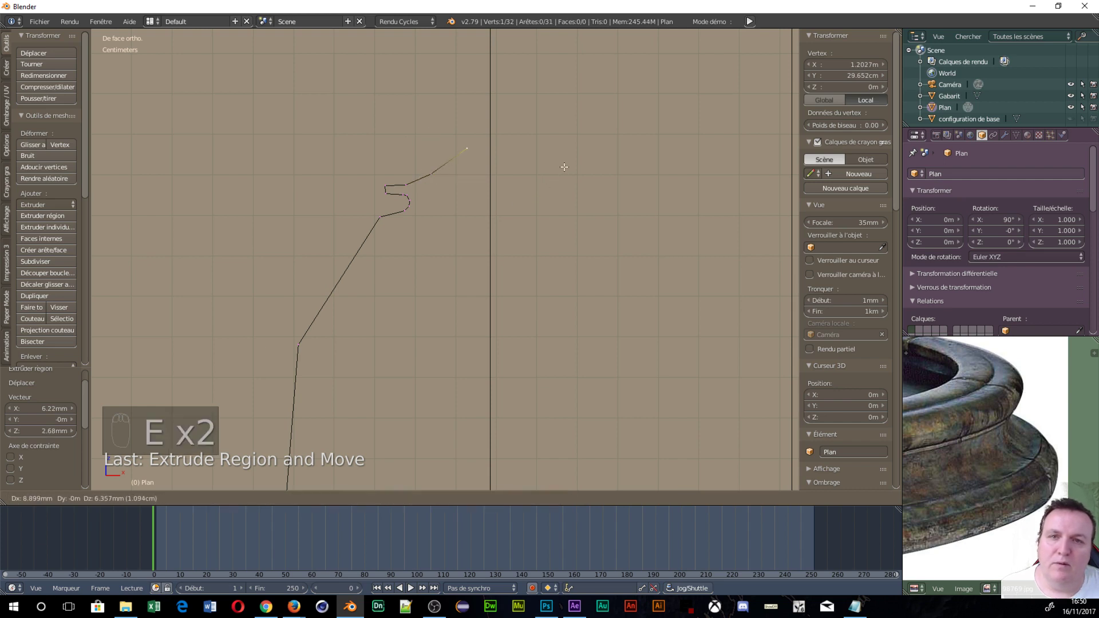
{"action": "left_click", "coordinate": [584, 115]}
Extrude three near-vertical segments that round over the outermost bulge, ending about 1.206 m in X and 34.5 cm high
{"action": "middle_click_drag", "start_coordinate": [584, 115], "coordinate": [532, 321], "text": "shift"}
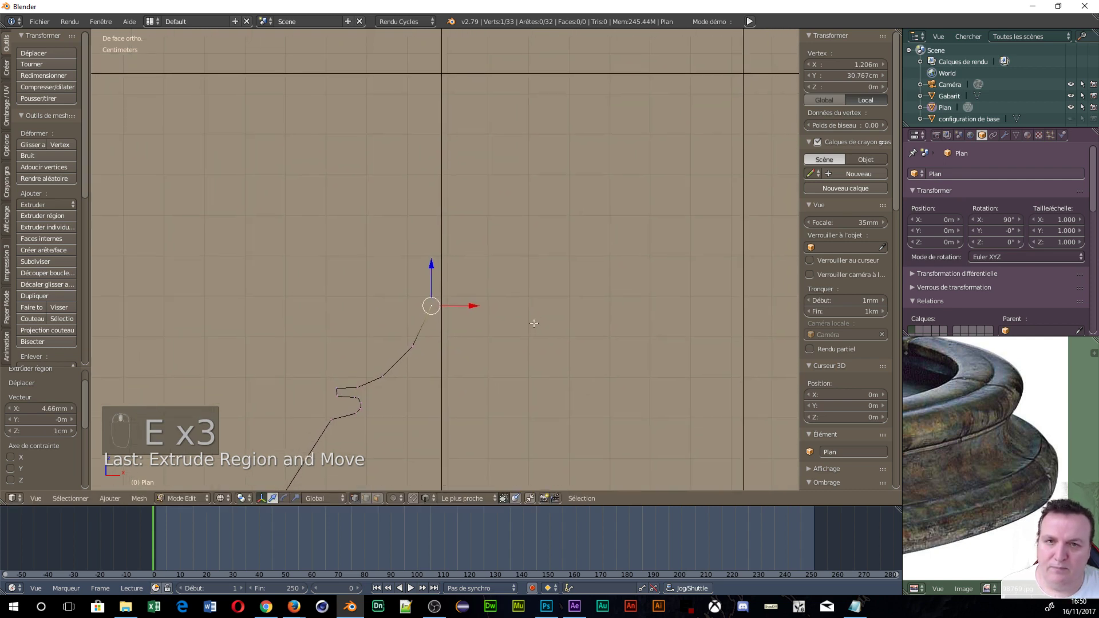
{"action": "key", "text": "e"}
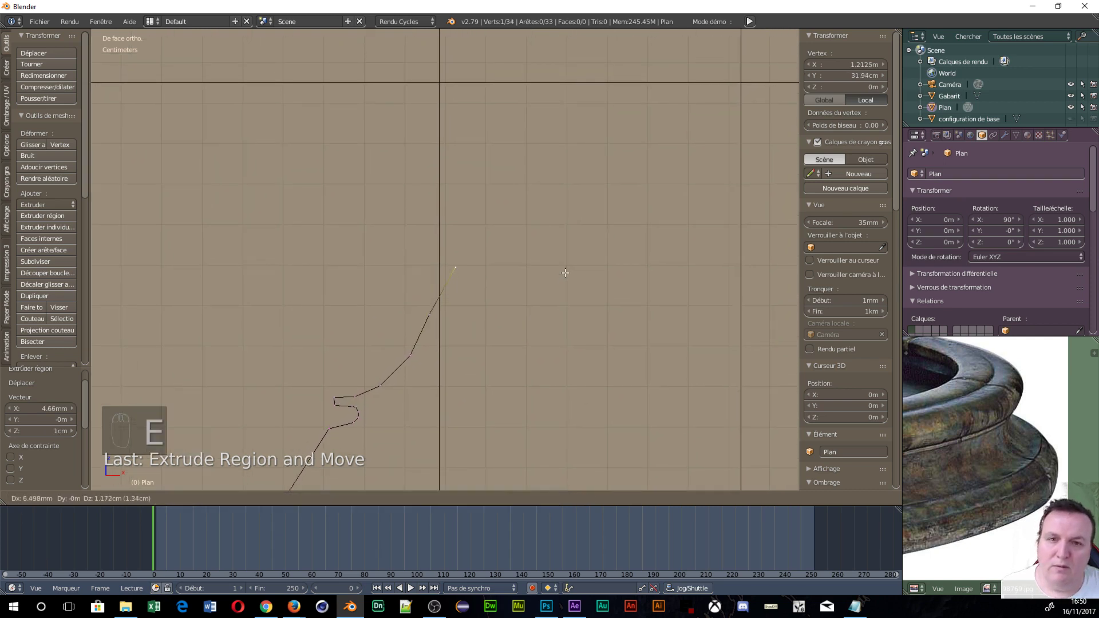
{"action": "left_click", "coordinate": [551, 255]}
{"action": "key", "text": "e"}
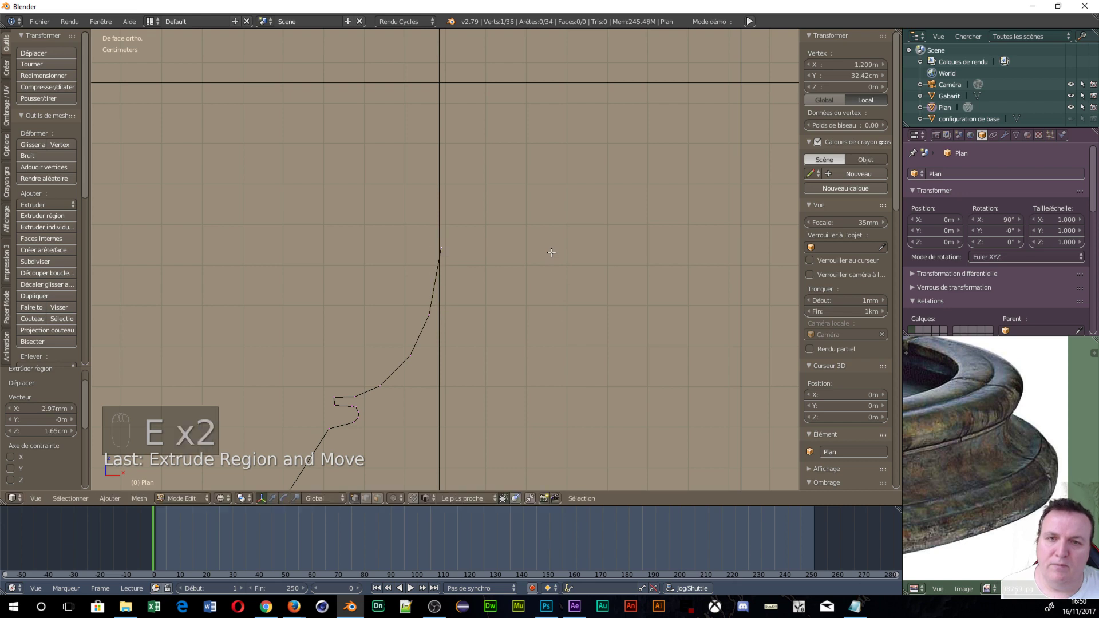
{"action": "left_click", "coordinate": [544, 207]}
{"action": "key", "text": "e"}
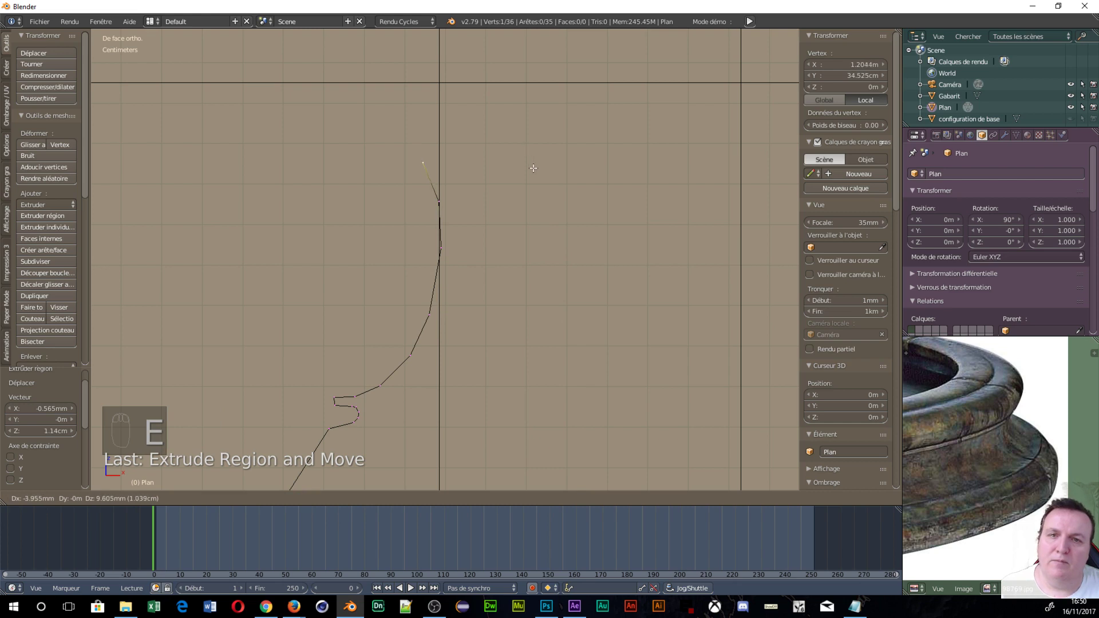
{"action": "left_click", "coordinate": [537, 167]}
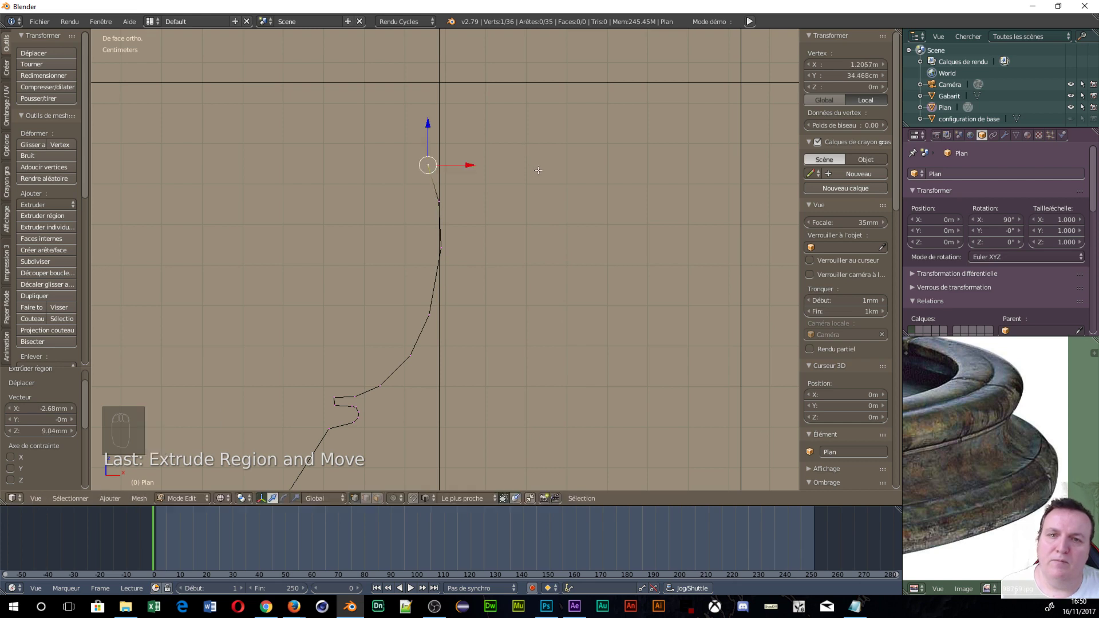
Extrude four segments inward, flattening the top of the rounded rim, to about 1.169 m in X and 36 cm high
{"action": "key", "text": "e"}
{"action": "left_click", "coordinate": [503, 129]}
{"action": "key", "text": "e"}
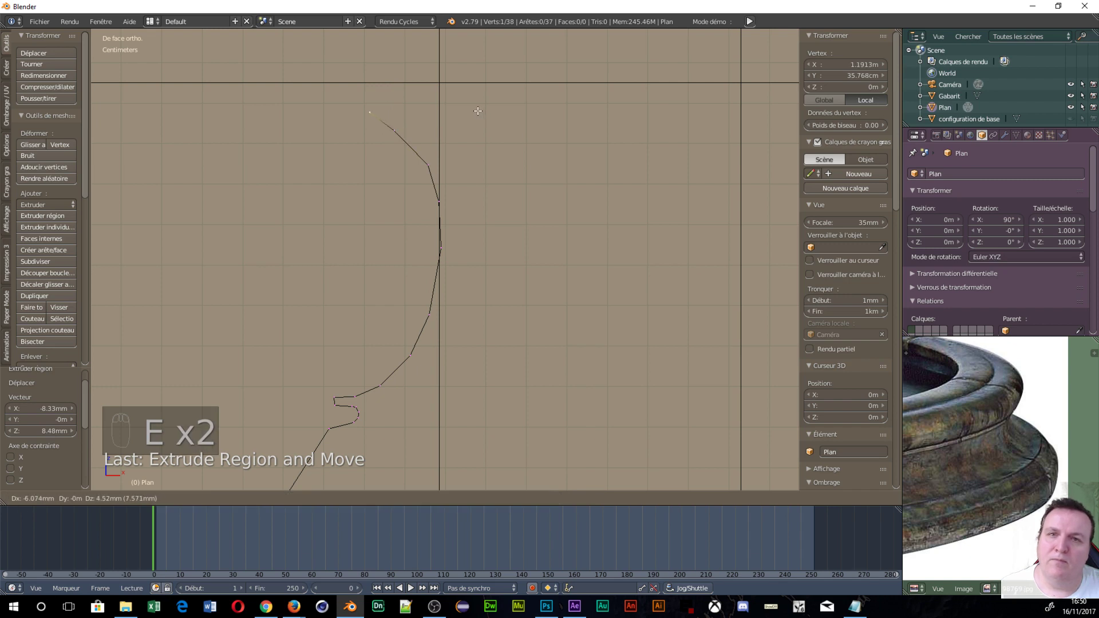
{"action": "left_click", "coordinate": [477, 110]}
{"action": "key", "text": "e"}
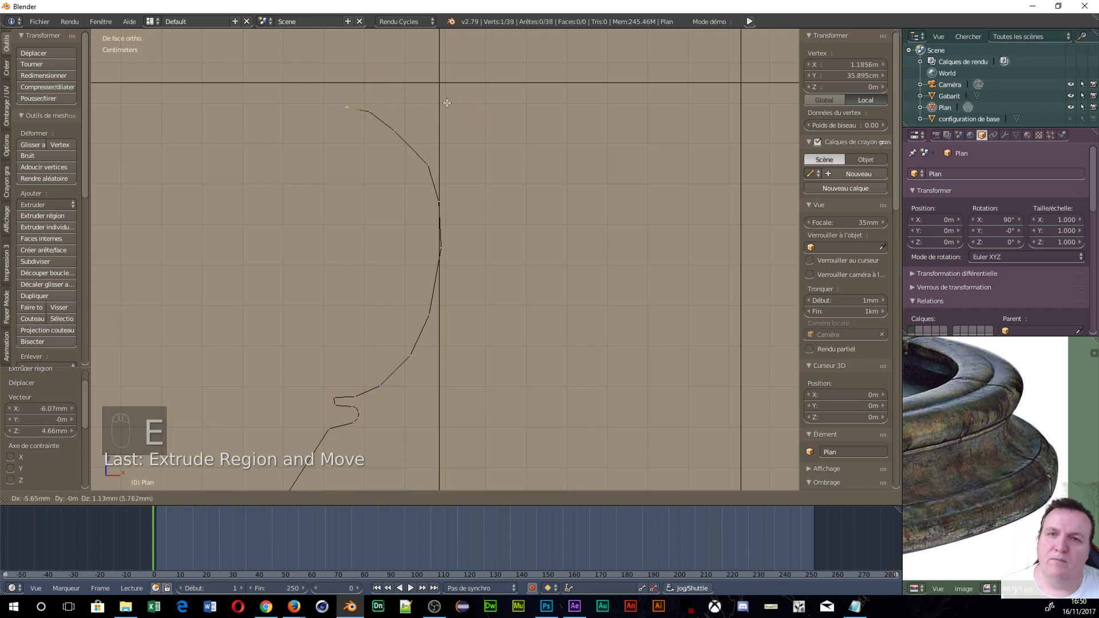
{"action": "left_click", "coordinate": [447, 103]}
{"action": "key", "text": "e"}
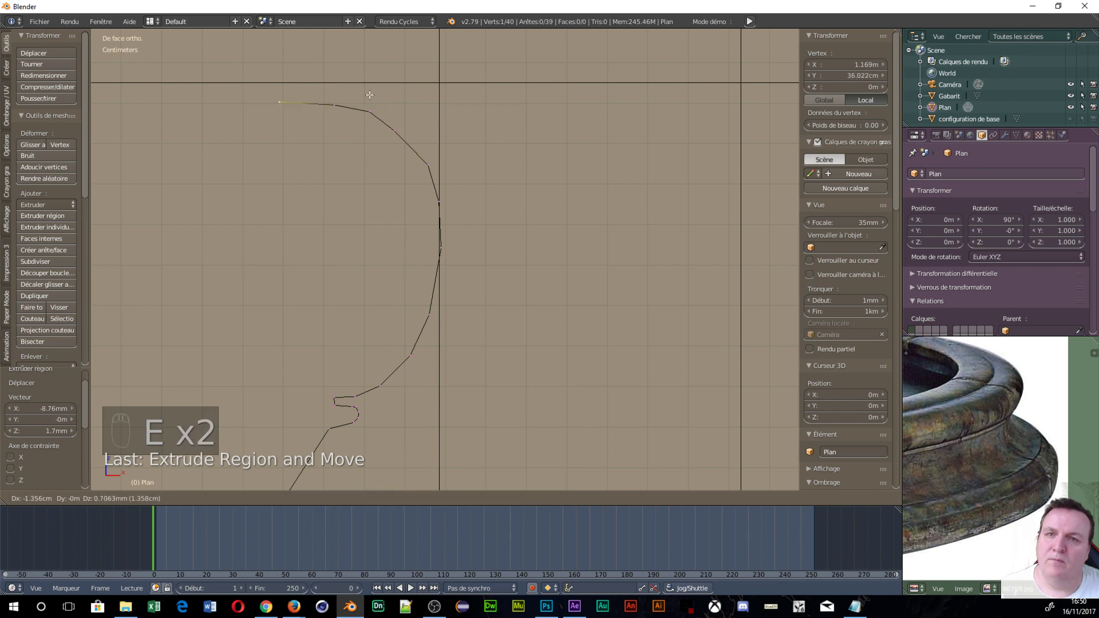
{"action": "left_click", "coordinate": [369, 96]}
Extrude the rim's end vertex about 2.33 cm inward, constrained to the X axis
{"action": "scroll", "coordinate": [263, 188], "scroll_direction": "down", "scroll_amount": 7}
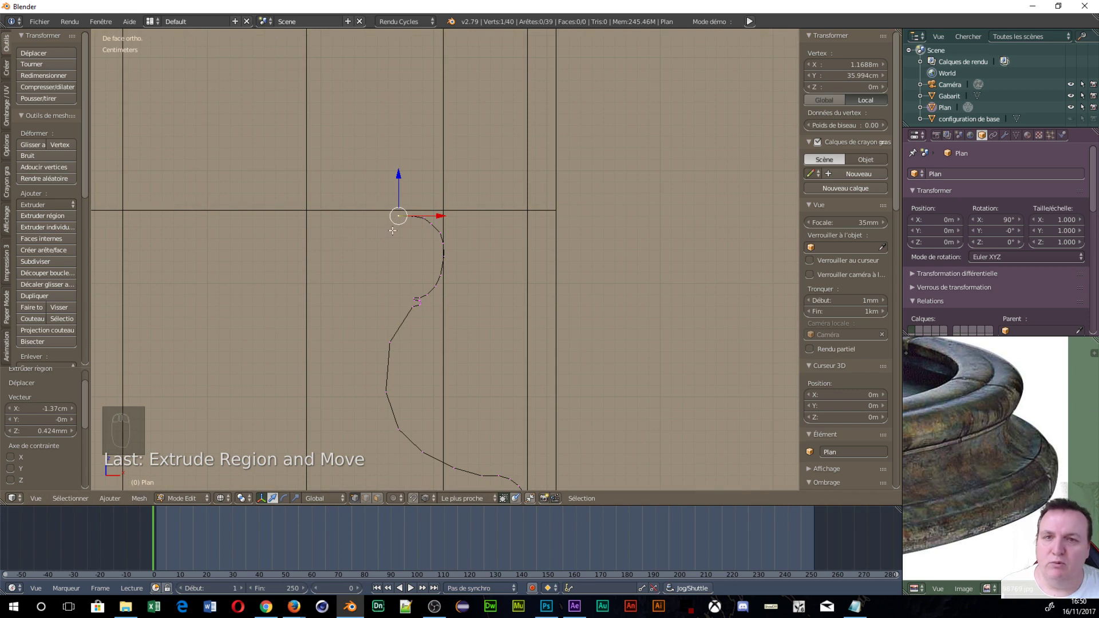
{"action": "key", "text": "e"}
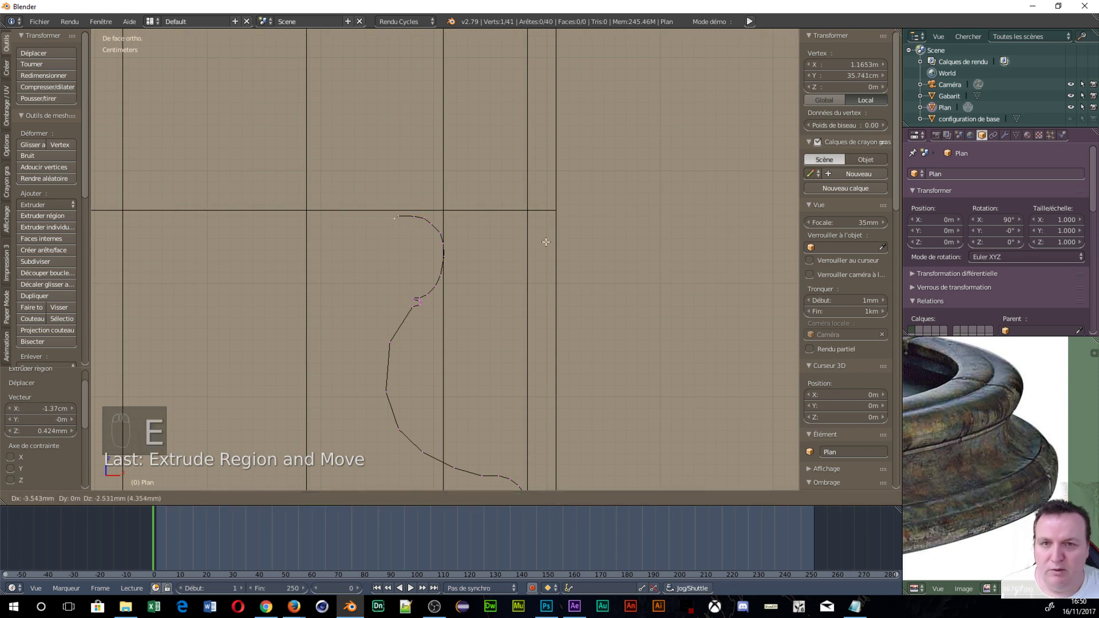
{"action": "key", "text": "x"}
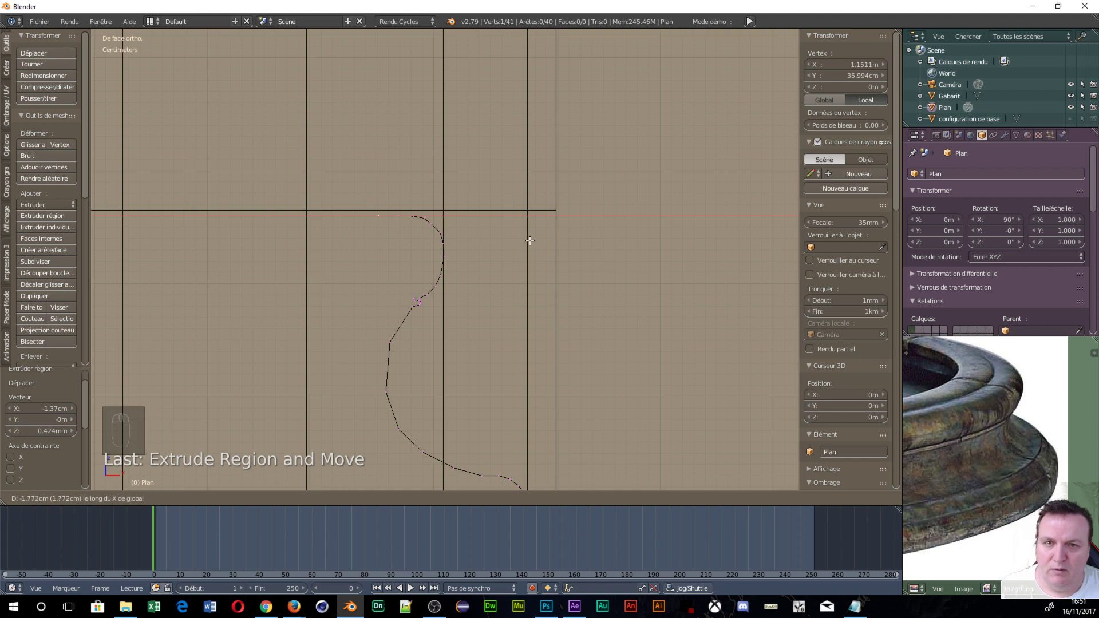
{"action": "left_click", "coordinate": [525, 241]}
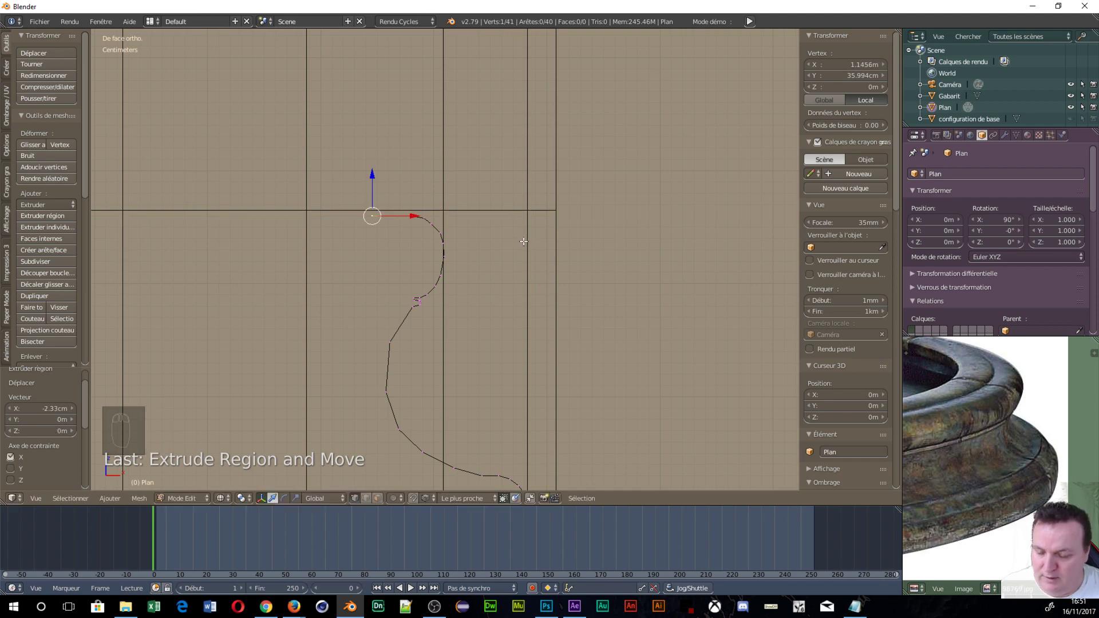
Extrude three segments inward from the rim's end vertex, rising slightly, about 1 mm, 9 mm and 17 mm inward in X
{"action": "key", "text": "e"}
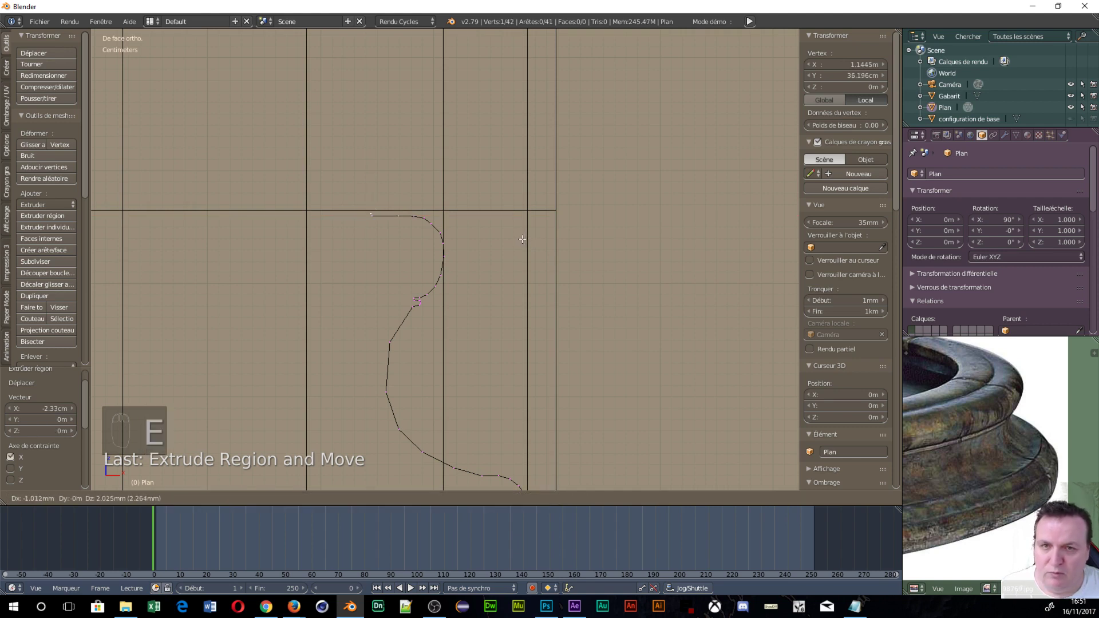
{"action": "left_click", "coordinate": [521, 240]}
{"action": "key", "text": "e"}
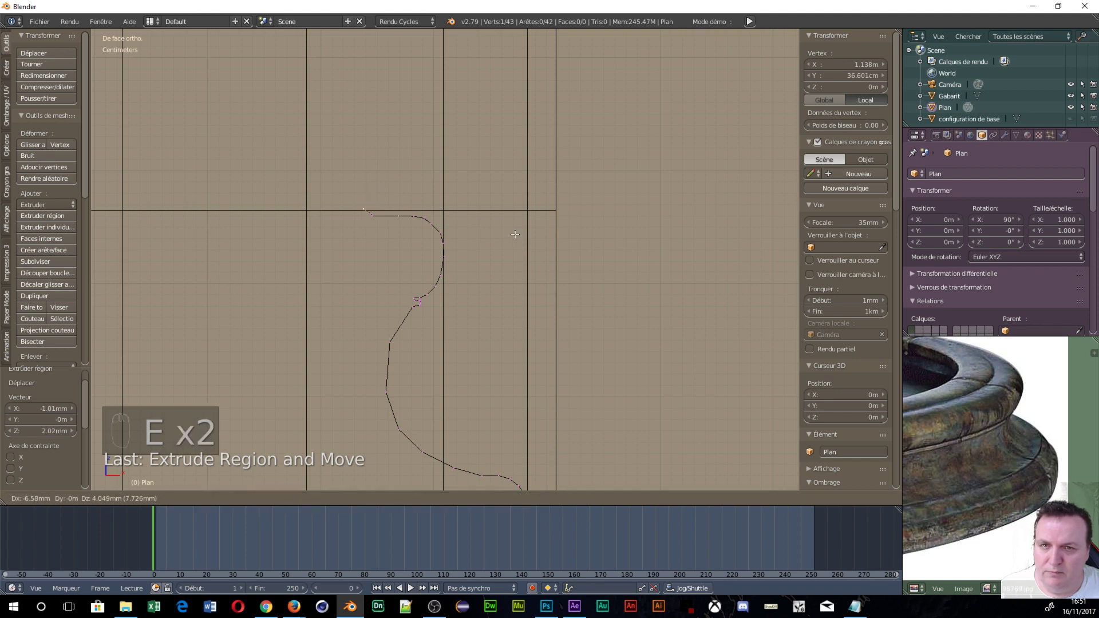
{"action": "left_click", "coordinate": [509, 235]}
{"action": "key", "text": "e"}
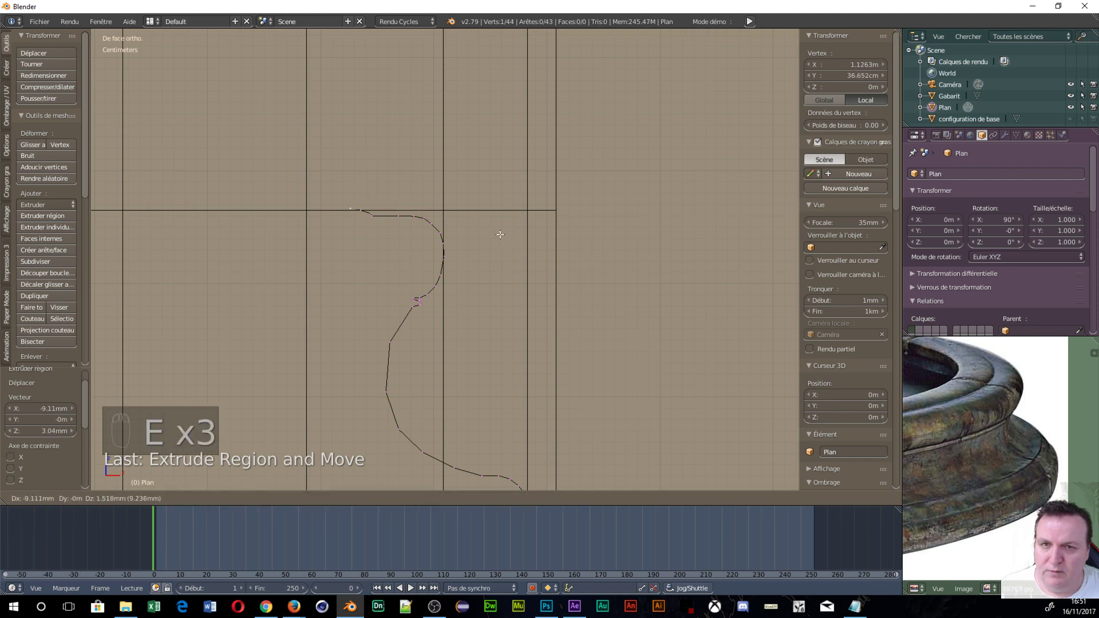
{"action": "left_click", "coordinate": [493, 235]}
Extrude three segments inward across the rim's top, curving gently down to about 1.056 m in X and 36 cm high
{"action": "key", "text": "e"}
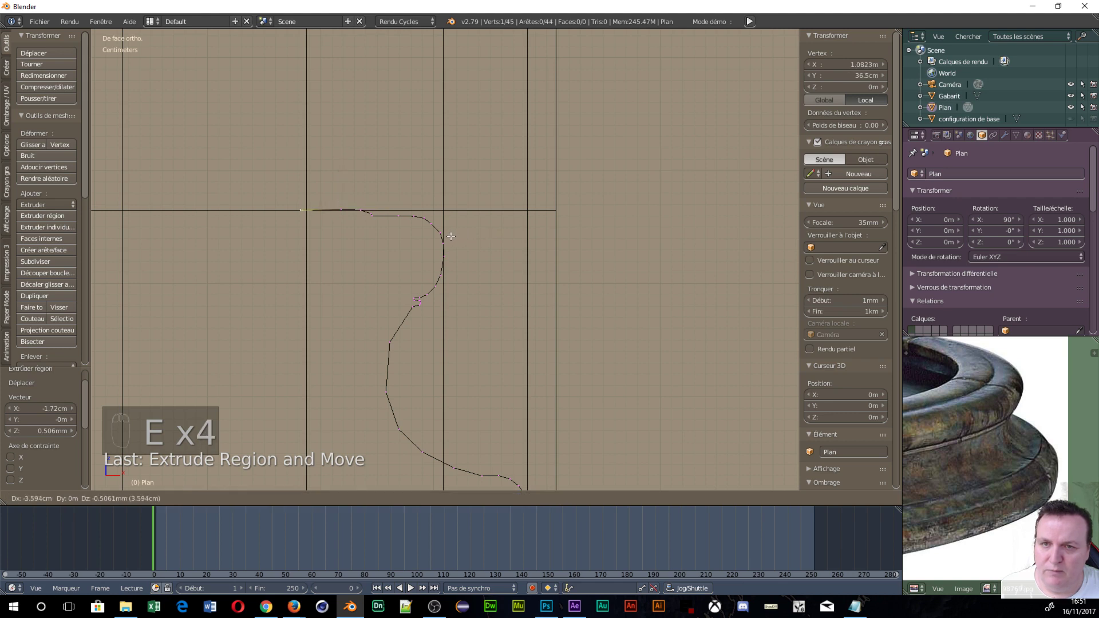
{"action": "left_click", "coordinate": [451, 236]}
{"action": "key", "text": "e"}
{"action": "left_click", "coordinate": [416, 233]}
{"action": "key", "text": "e"}
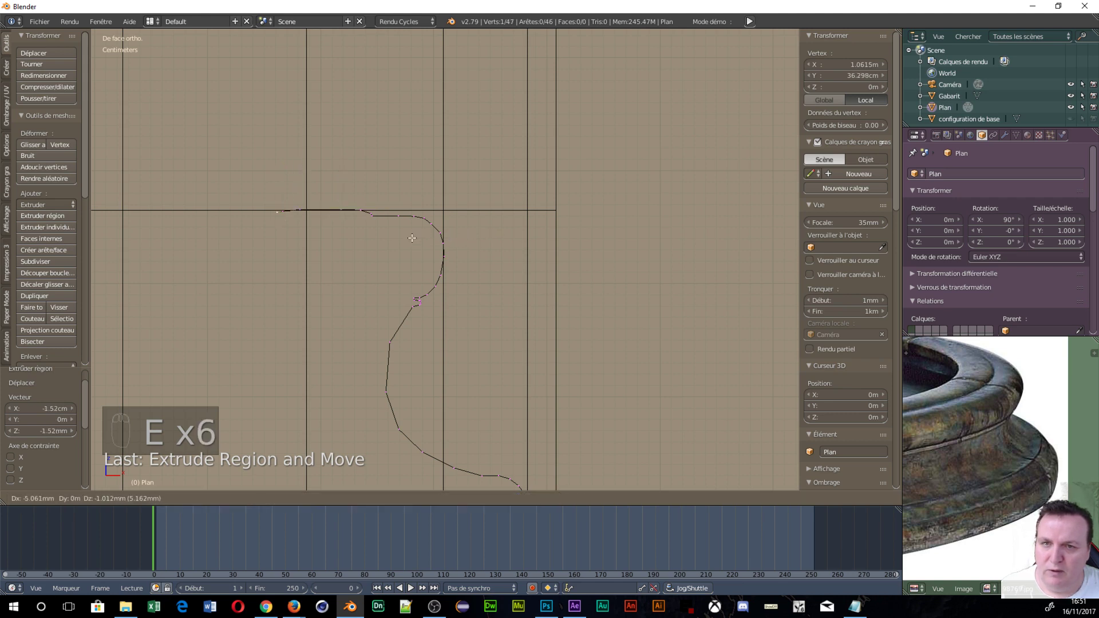
{"action": "left_click", "coordinate": [406, 241]}
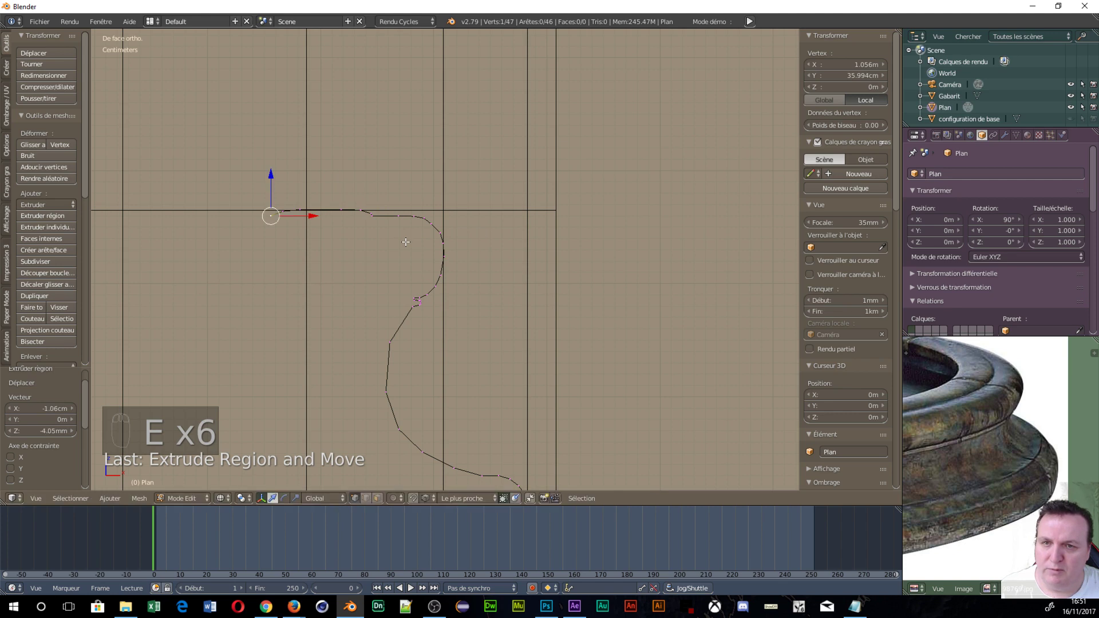
Extrude the rim's inner edge about 3.69 cm straight down in Z and about 5.16 cm back outward along X to form the lip's underside
{"action": "key", "text": "e"}
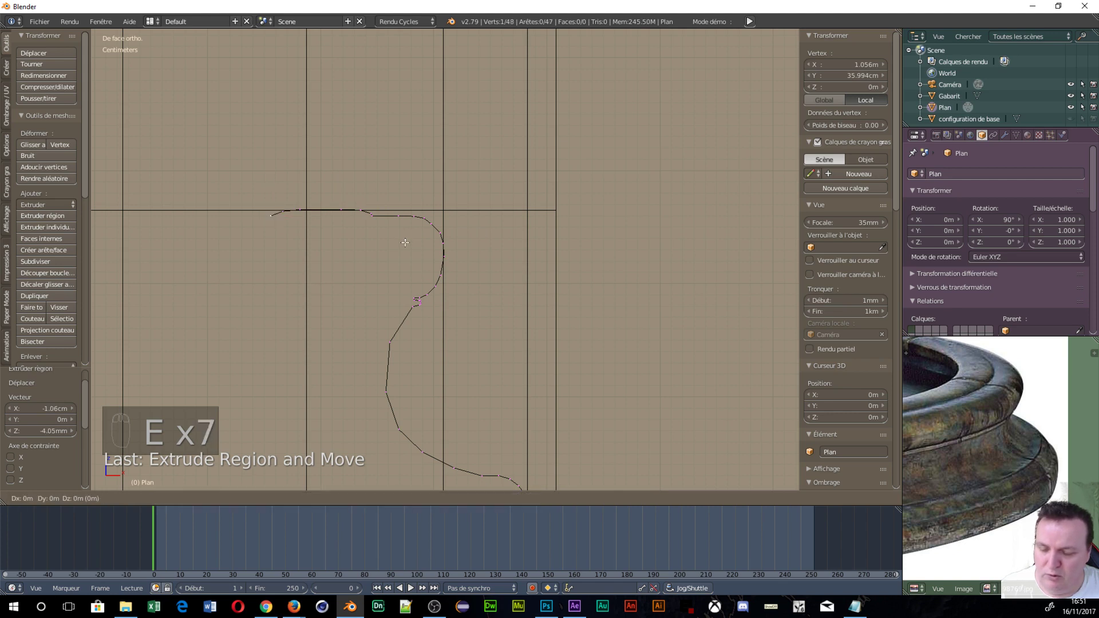
{"action": "key", "text": "z"}
{"action": "left_click", "coordinate": [404, 271]}
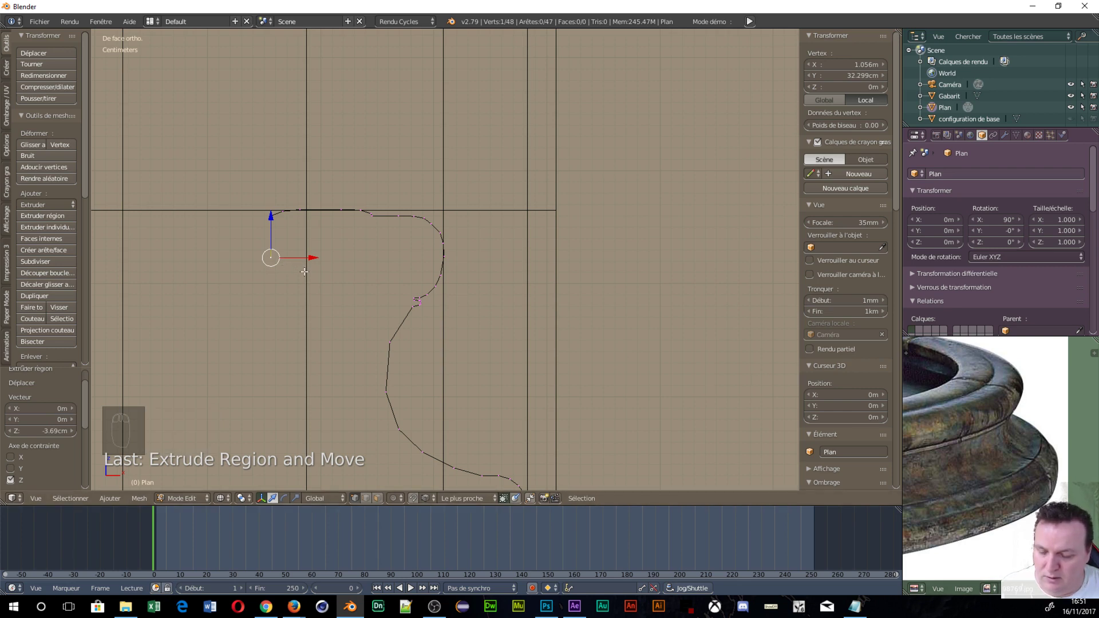
{"action": "key", "text": "e"}
{"action": "key", "text": "x"}
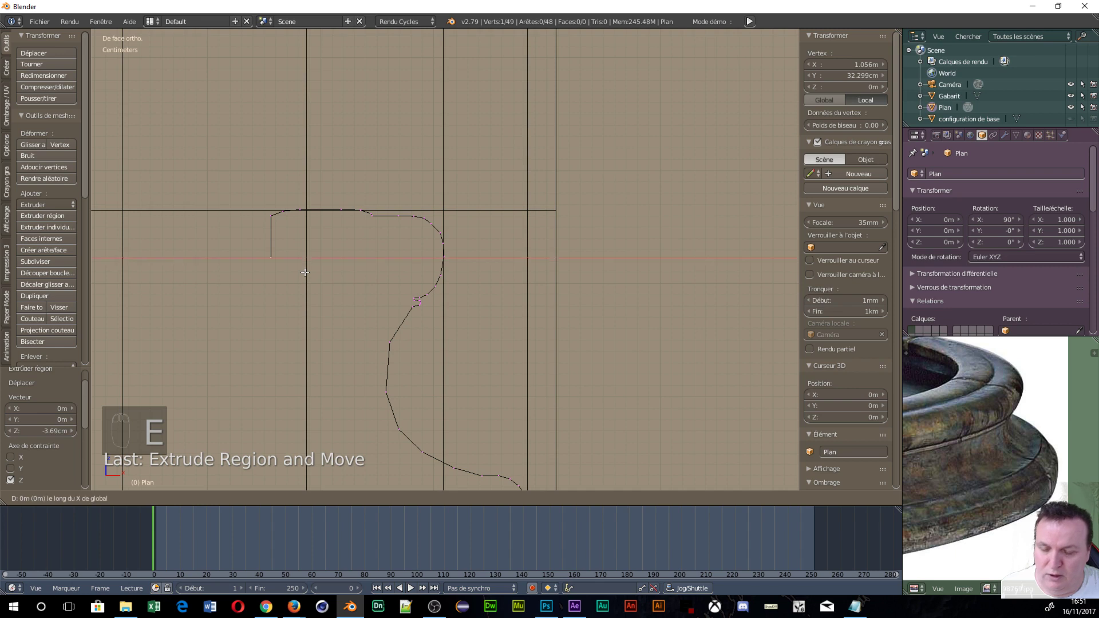
{"action": "left_click", "coordinate": [363, 281]}
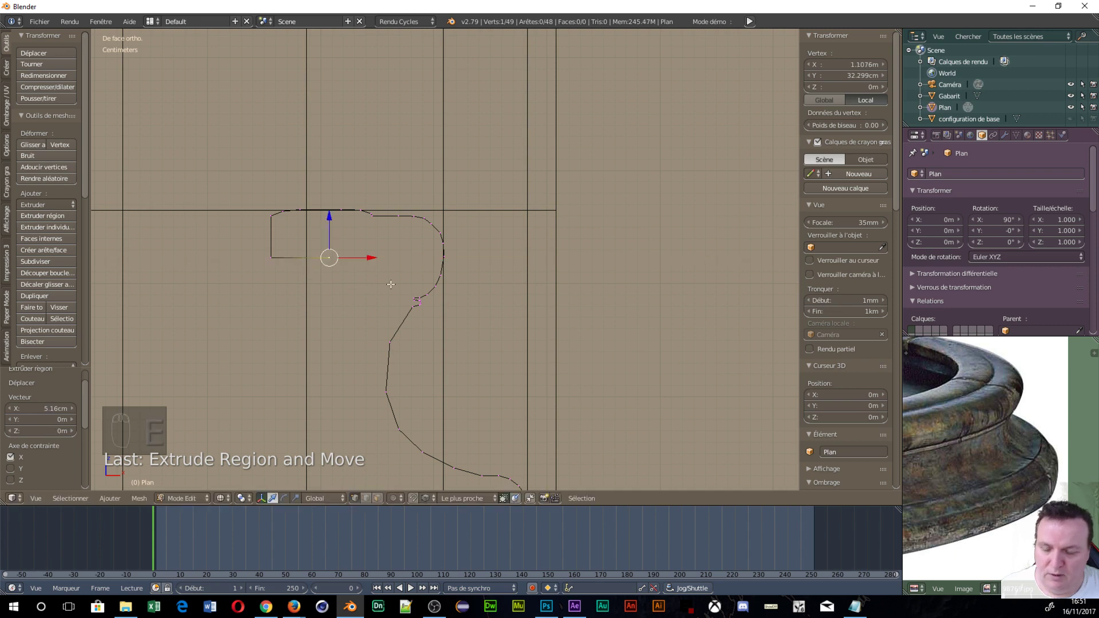
Extrude the basin's inner wall downward in two near-vertical segments, about 17.6 cm and 8.1 cm, ending about 1.103 m in X
{"action": "key", "text": "e"}
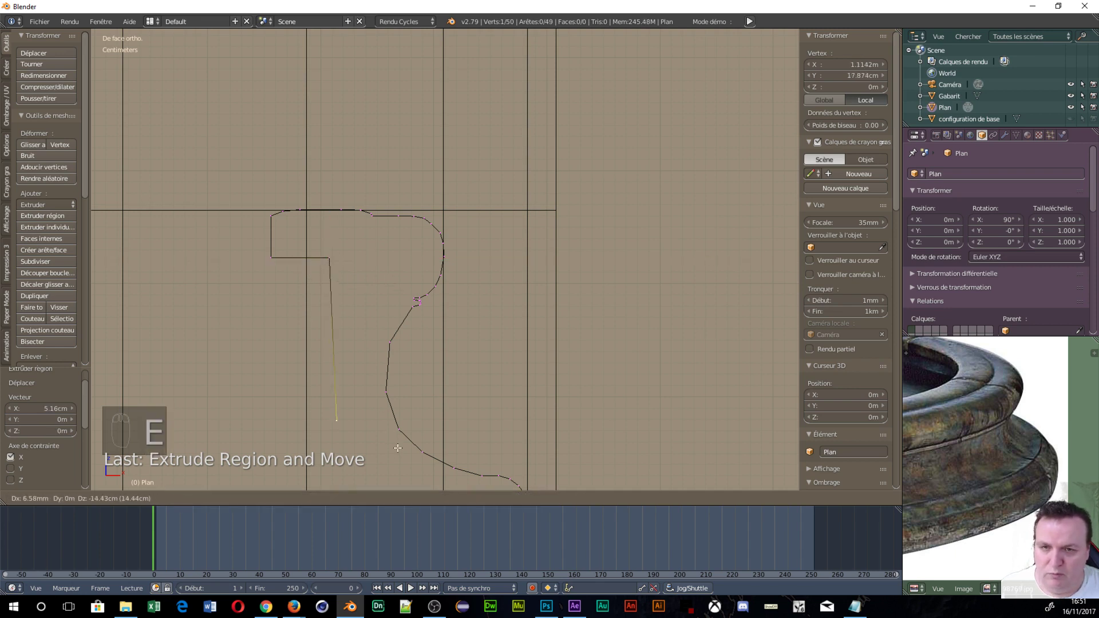
{"action": "left_click", "coordinate": [389, 482]}
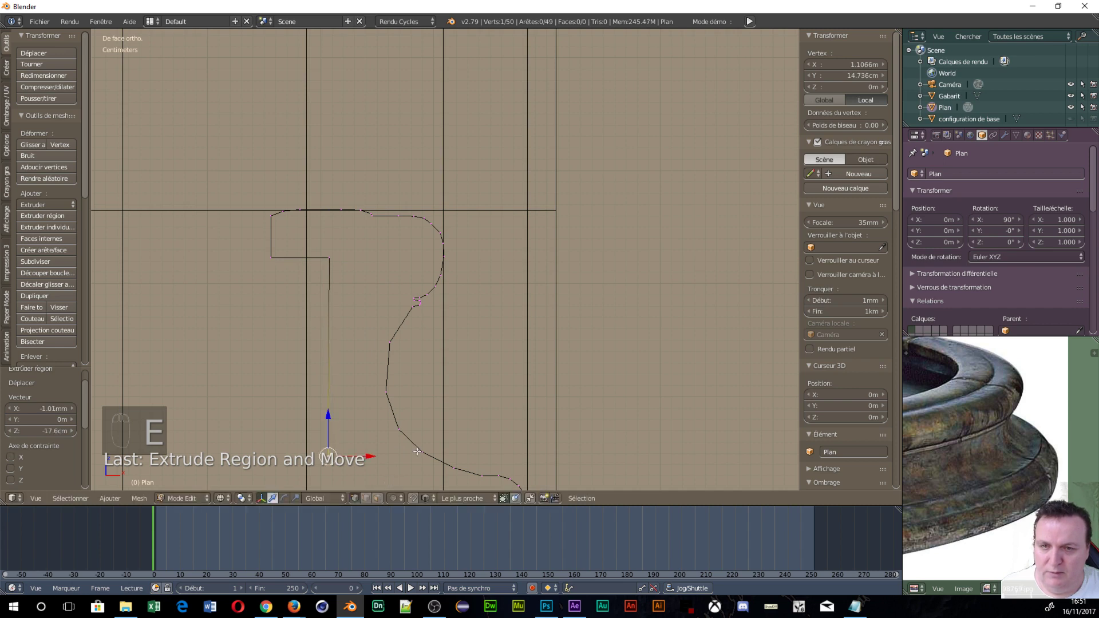
{"action": "scroll", "coordinate": [452, 387], "scroll_direction": "down", "scroll_amount": 4}
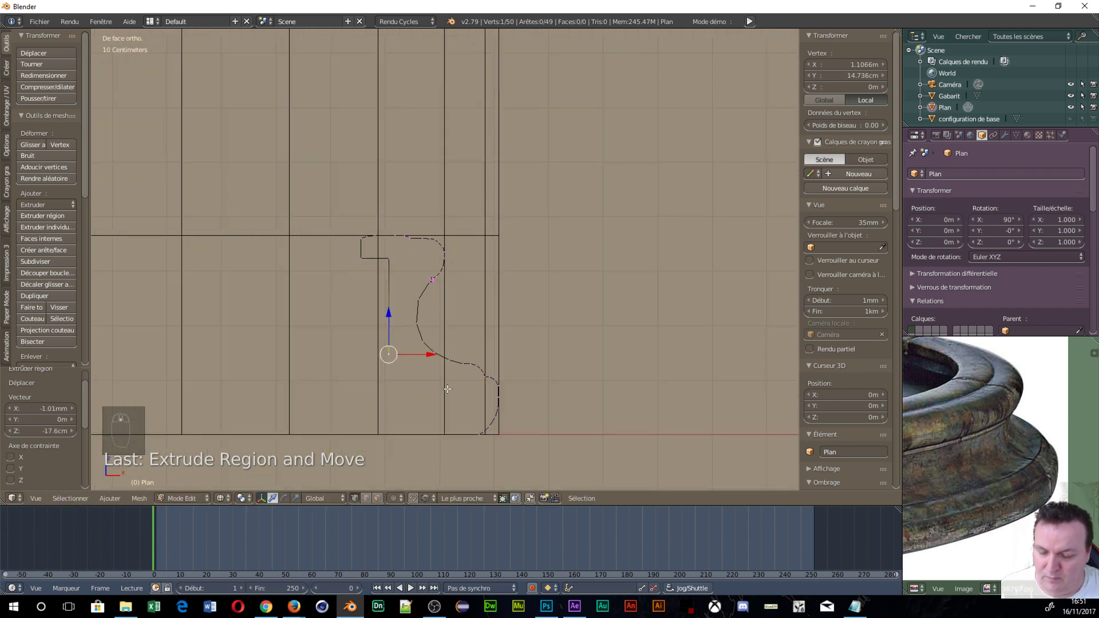
{"action": "key", "text": "e"}
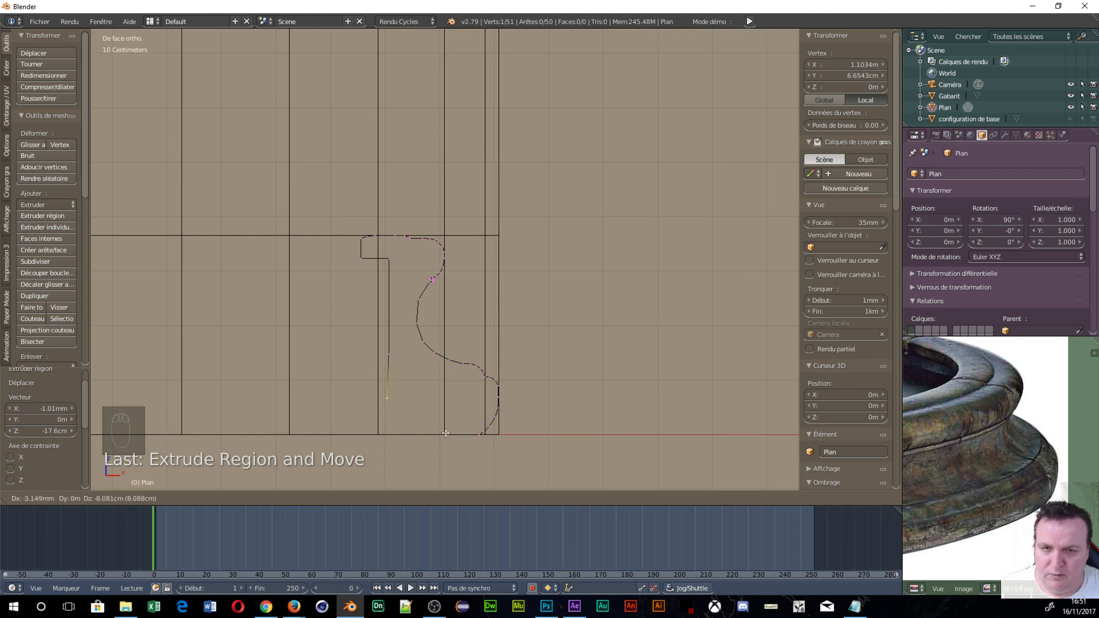
{"action": "left_click", "coordinate": [445, 433]}
Extrude a short slanted corner below the inner wall and two floor segments inward, ending about 24.5 cm in X and 4.5 cm high
{"action": "key", "text": "e"}
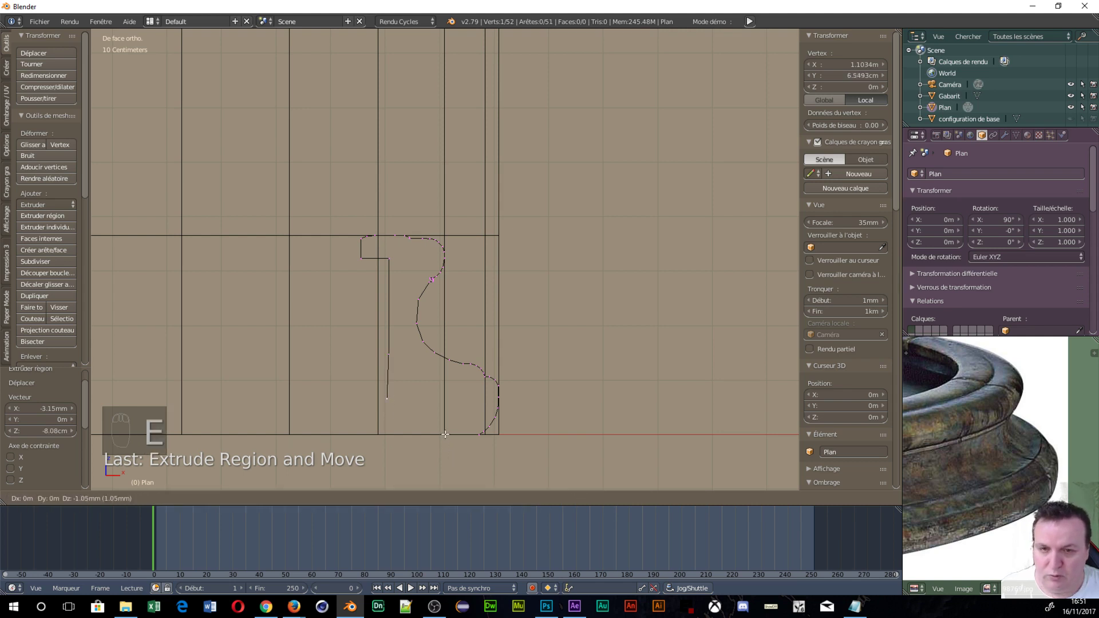
{"action": "left_click", "coordinate": [437, 445]}
{"action": "key", "text": "e"}
{"action": "left_click", "coordinate": [351, 443]}
{"action": "scroll", "coordinate": [351, 443], "scroll_direction": "down", "scroll_amount": 4}
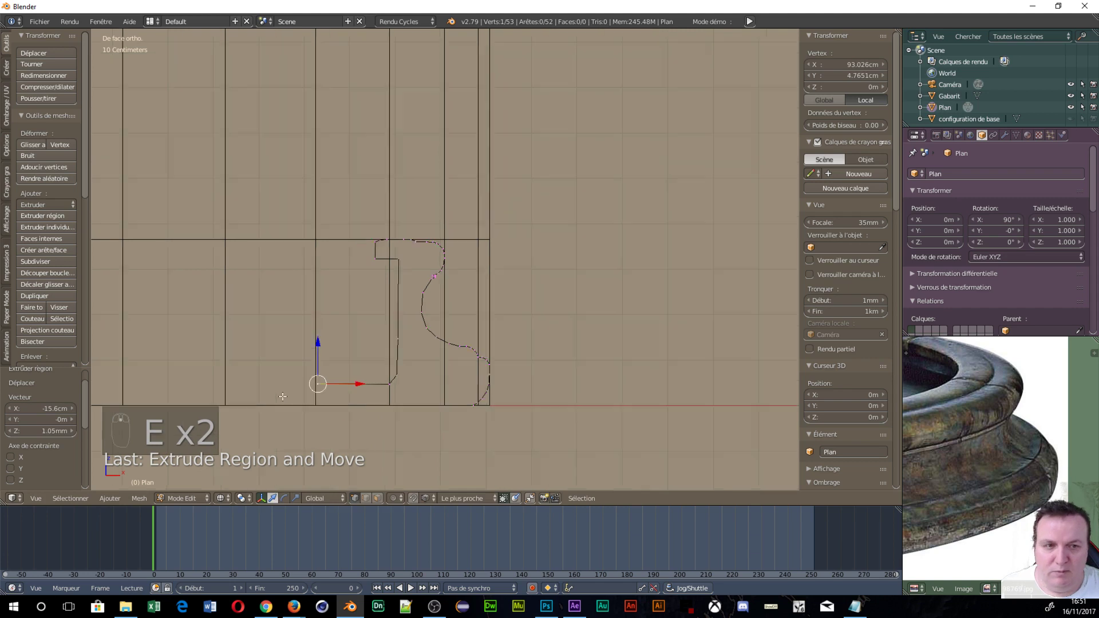
{"action": "key", "text": "e"}
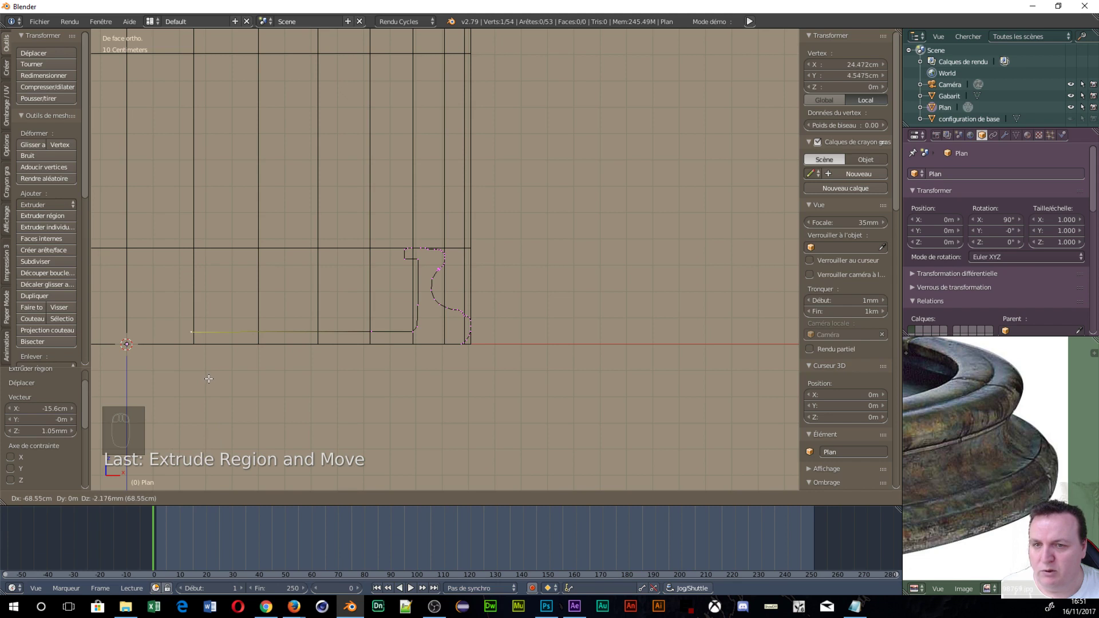
{"action": "left_click", "coordinate": [208, 379]}
Extrude the floor's end vertex about 15.9 cm toward the centre, constrained to the X axis
{"action": "scroll", "coordinate": [209, 371], "scroll_direction": "down", "scroll_amount": 3}
{"action": "scroll", "coordinate": [208, 372], "scroll_direction": "up", "scroll_amount": 3}
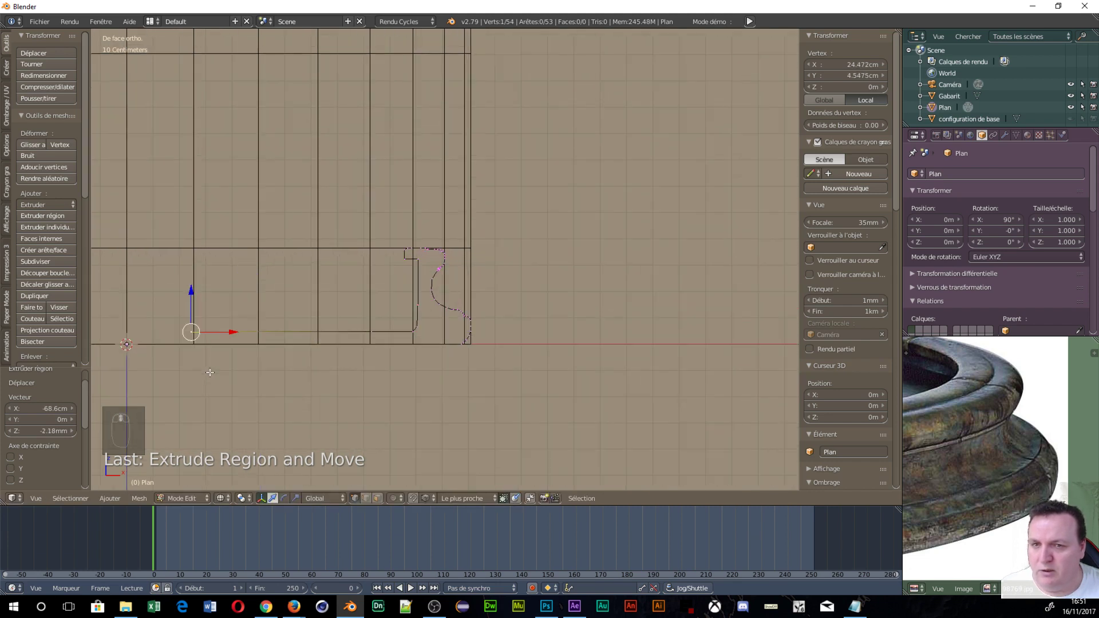
{"action": "middle_click_drag", "start_coordinate": [256, 369], "coordinate": [539, 380], "text": "shift"}
{"action": "scroll", "coordinate": [537, 378], "scroll_direction": "up", "scroll_amount": 4}
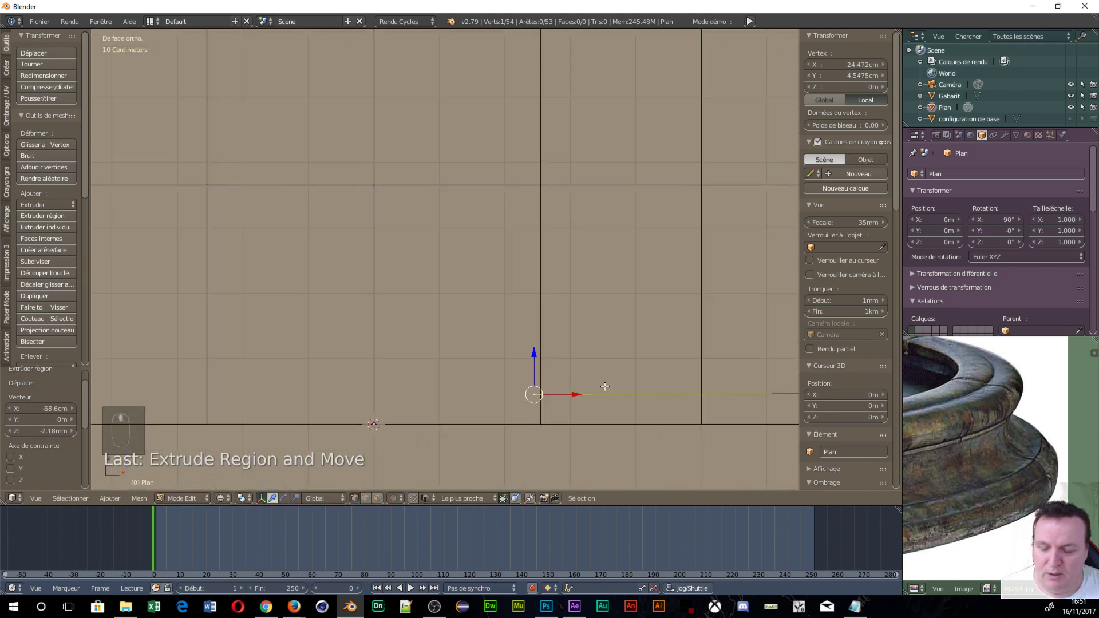
{"action": "key", "text": "e"}
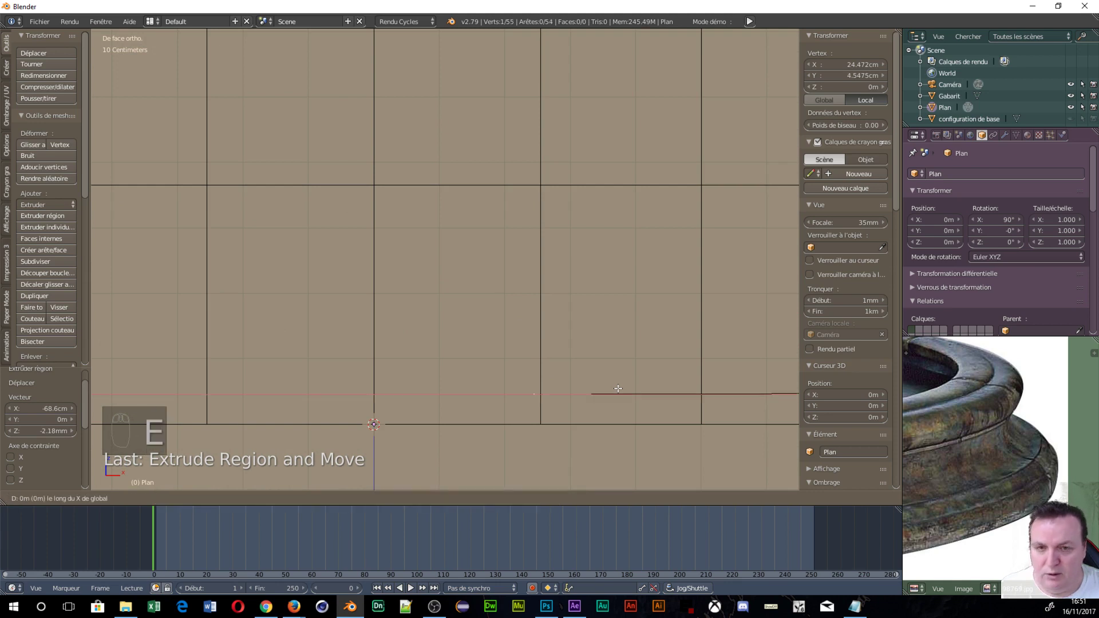
{"action": "key", "text": "x"}
{"action": "left_click", "coordinate": [515, 398]}
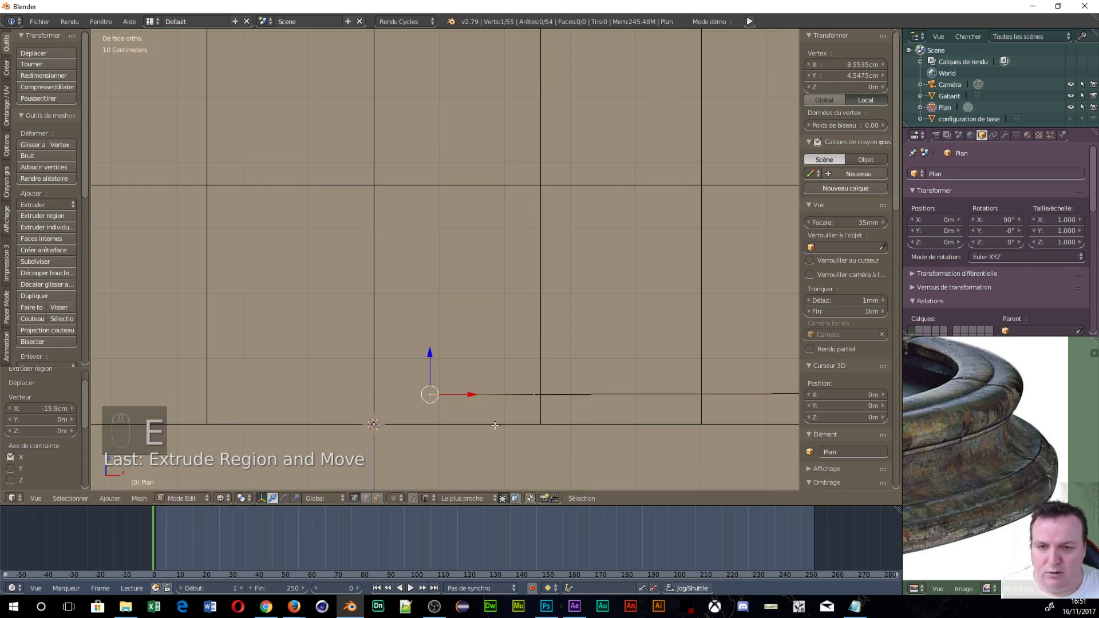
Choose the snapping element and move the floor's end vertex along X onto the central axis at X 0
{"action": "left_click", "coordinate": [427, 497]}
{"action": "left_click", "coordinate": [431, 472]}
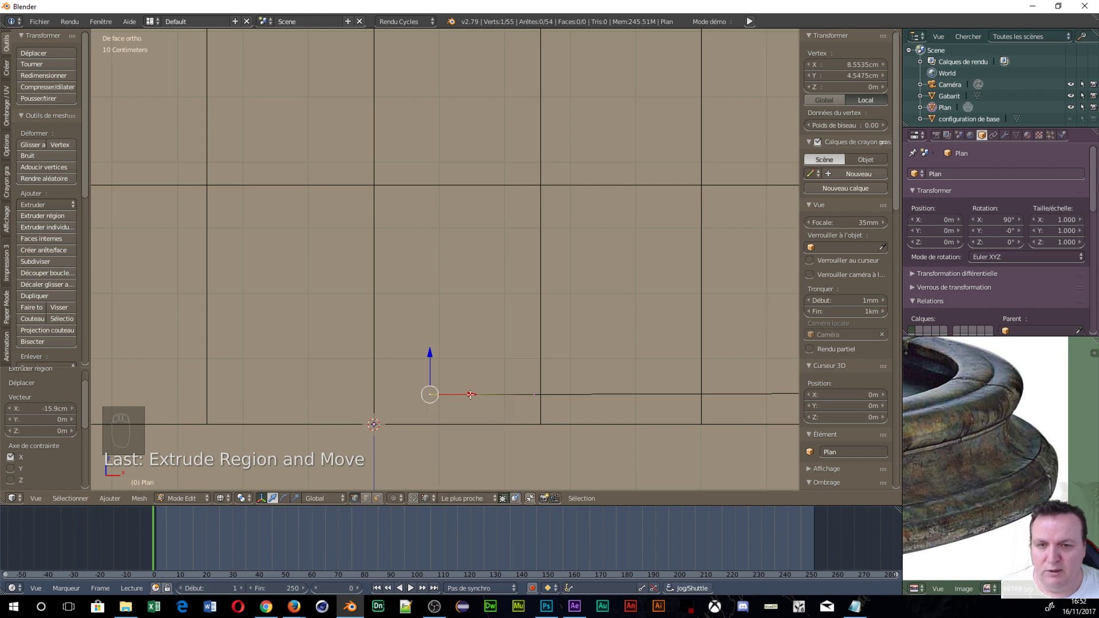
{"action": "left_click_drag", "start_coordinate": [470, 395], "coordinate": [377, 424]}
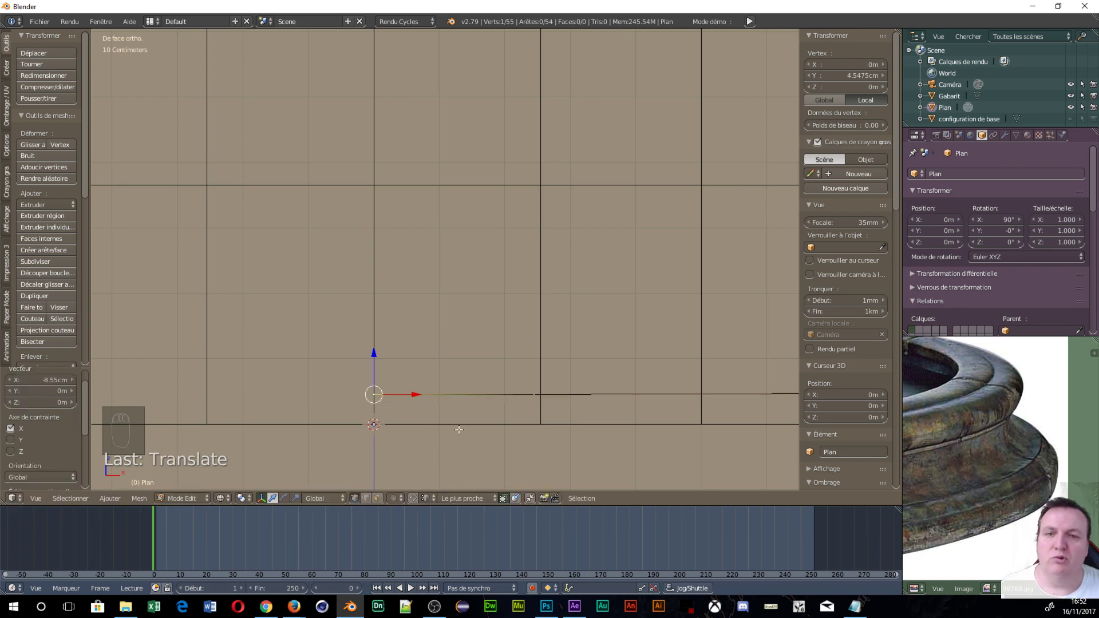
Examine the whole basin profile against the size guide, from the central axis to the rim and outer base
{"action": "scroll", "coordinate": [458, 429], "scroll_direction": "down", "scroll_amount": 13}
{"action": "scroll", "coordinate": [604, 393], "scroll_direction": "up", "scroll_amount": 4}
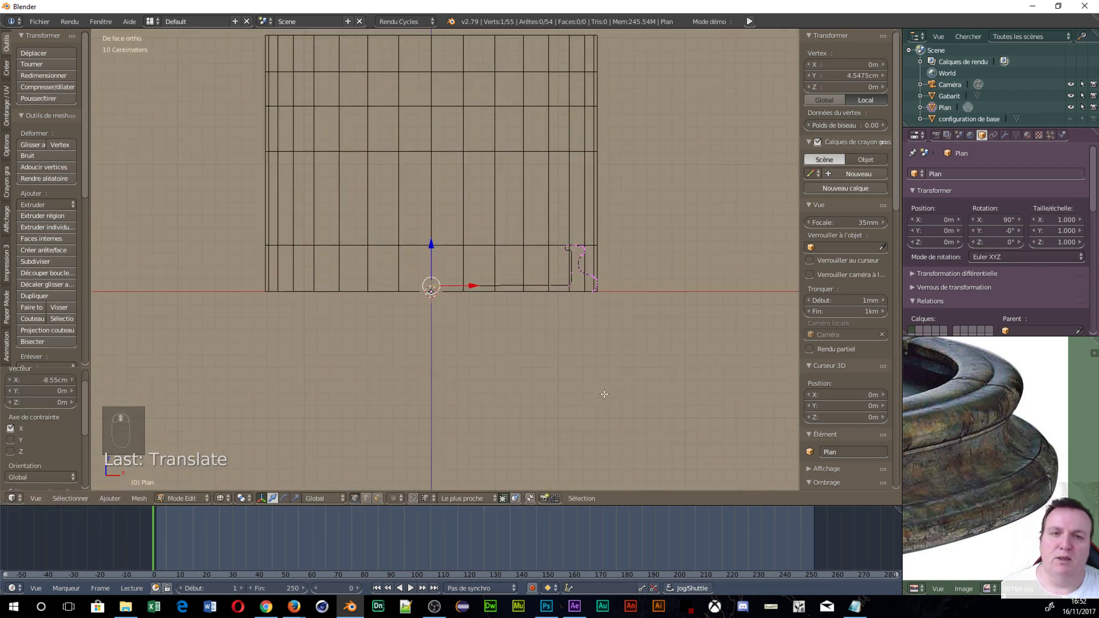
{"action": "scroll", "coordinate": [579, 295], "scroll_direction": "up", "scroll_amount": 7}
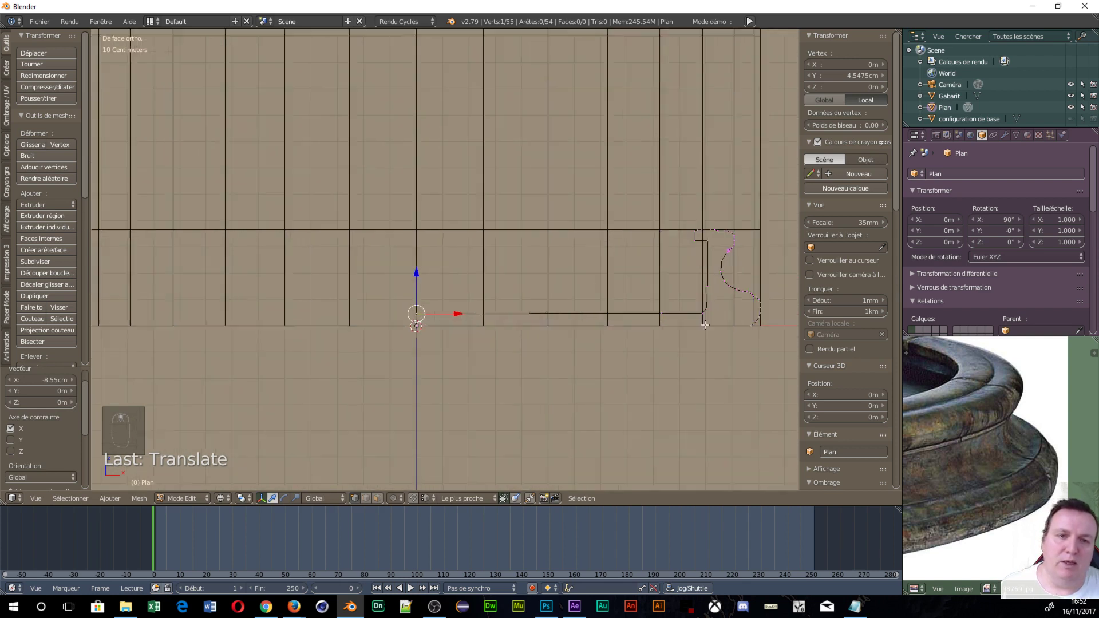
{"action": "scroll", "coordinate": [767, 321], "scroll_direction": "down", "scroll_amount": 5}
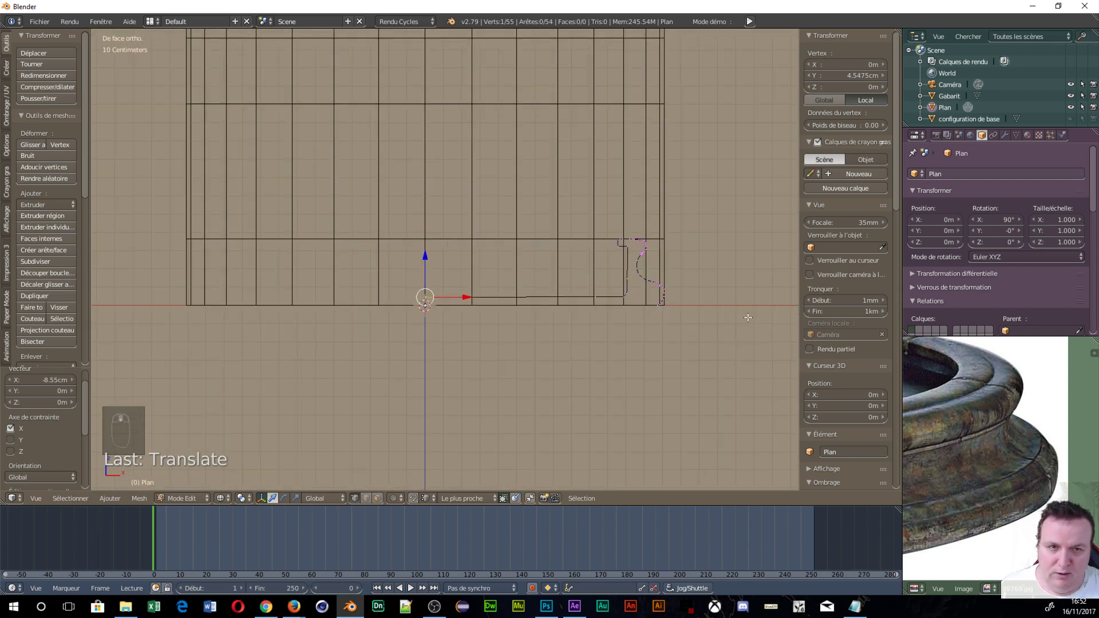
{"action": "scroll", "coordinate": [573, 344], "scroll_direction": "up", "scroll_amount": 4}
{"action": "scroll", "coordinate": [557, 354], "scroll_direction": "up", "scroll_amount": 2}
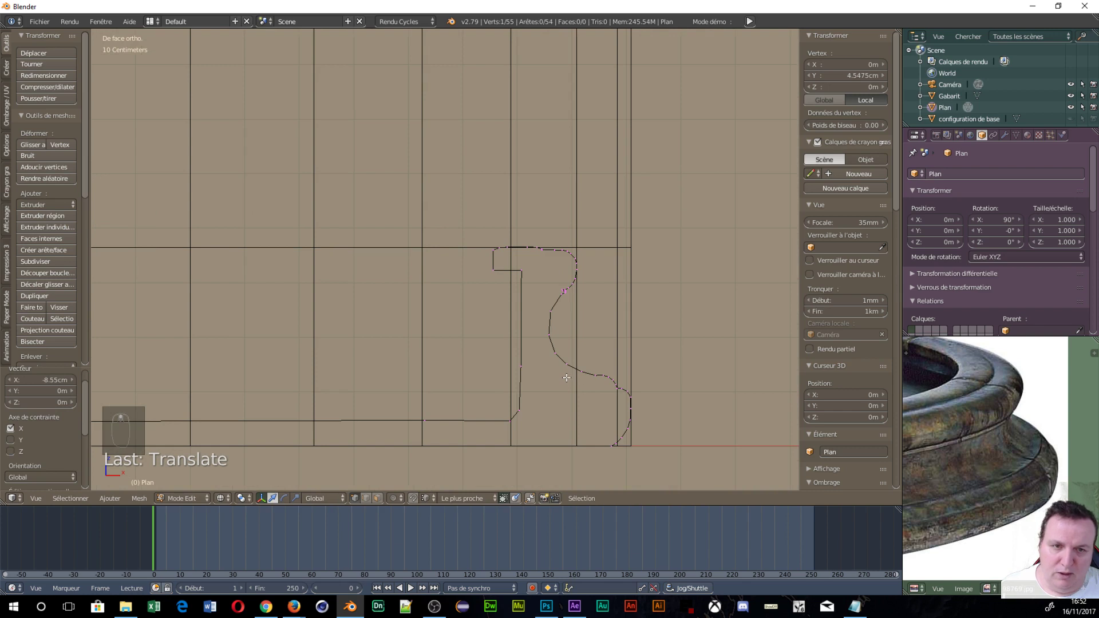
{"action": "scroll", "coordinate": [570, 372], "scroll_direction": "down", "scroll_amount": 3}
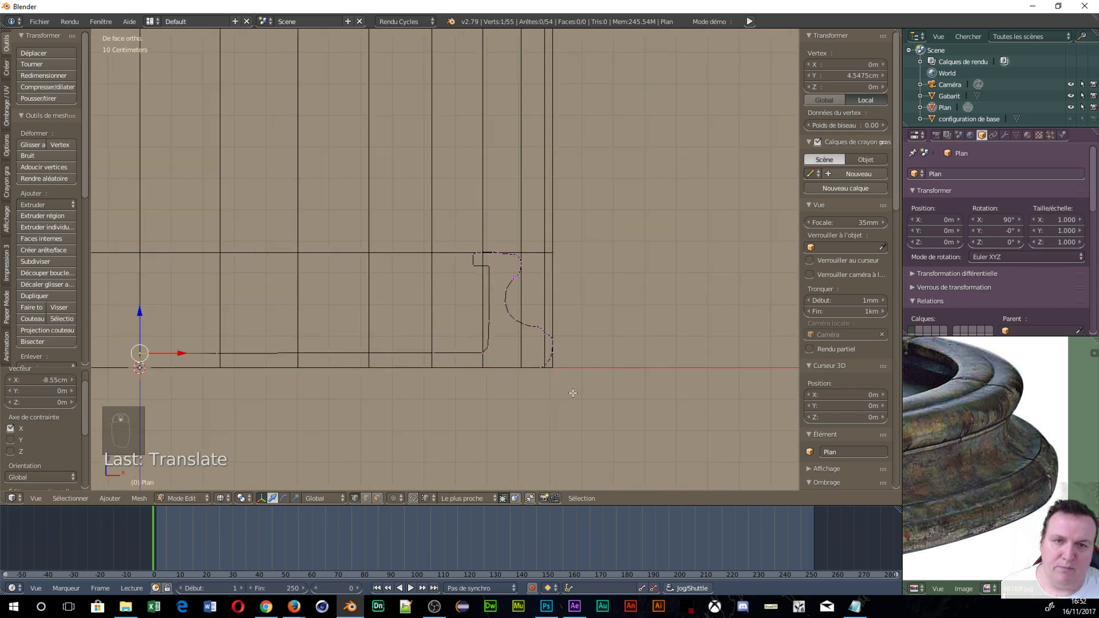
{"action": "scroll", "coordinate": [546, 372], "scroll_direction": "up", "scroll_amount": 4}
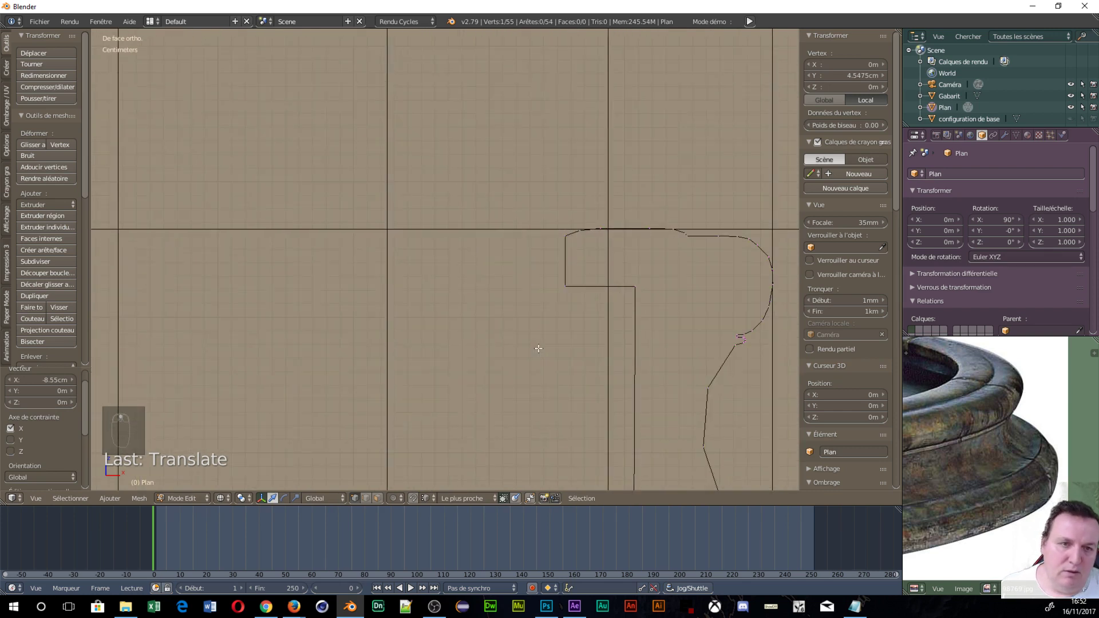
{"action": "scroll", "coordinate": [536, 351], "scroll_direction": "down", "scroll_amount": 4}
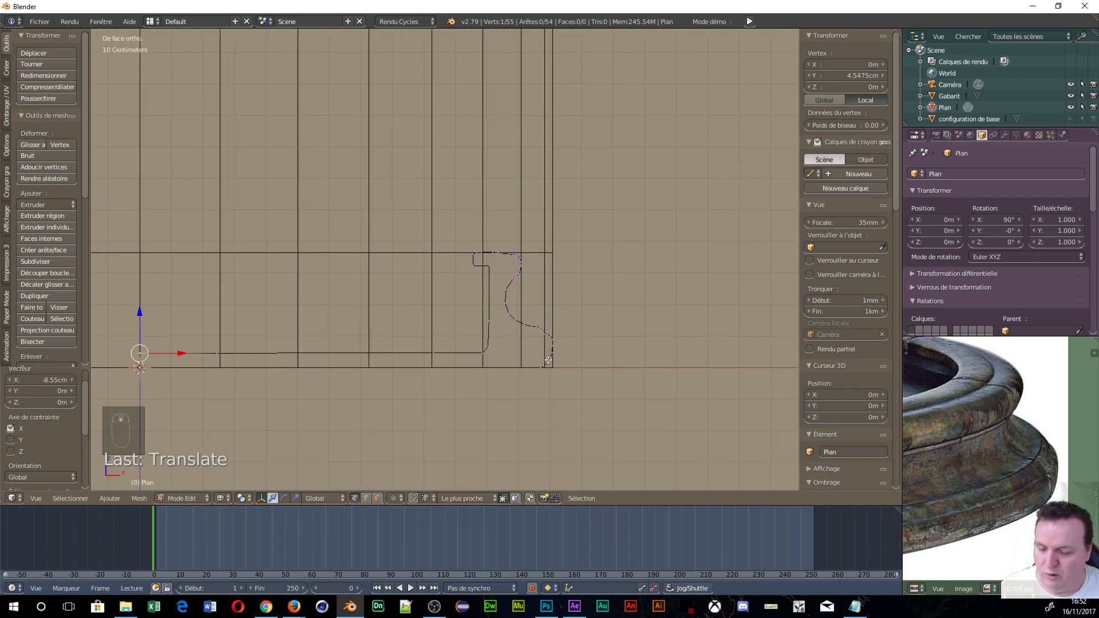
Select all vertices of the profile and apply the Spin tool to it
{"action": "key", "text": "a"}
{"action": "key", "text": "a"}
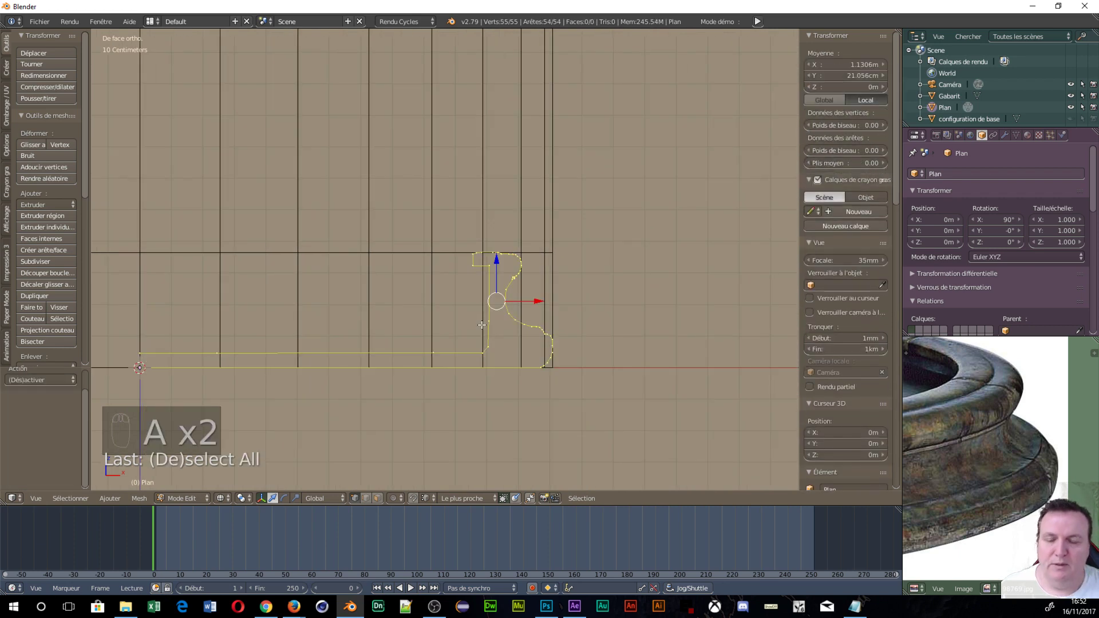
{"action": "scroll", "coordinate": [480, 321], "scroll_direction": "down", "scroll_amount": 1}
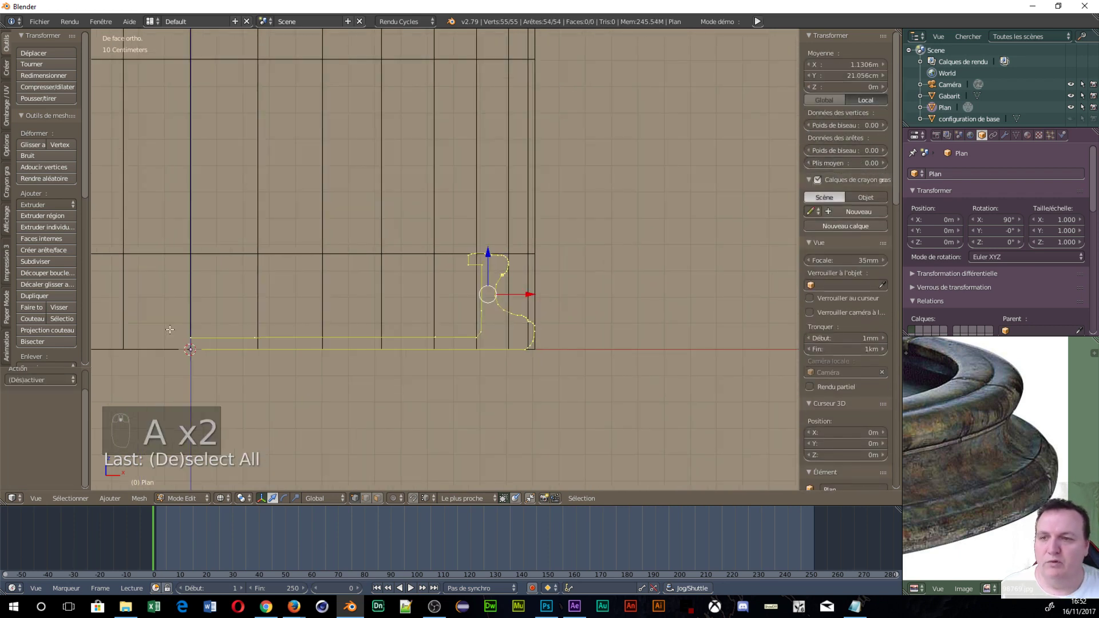
{"action": "left_click", "coordinate": [30, 308]}
Set the Spin axis to Y 0 and Z 1 so the profile revolves around the vertical axis
{"action": "scroll", "coordinate": [30, 309], "scroll_direction": "down", "scroll_amount": 2}
{"action": "scroll", "coordinate": [30, 308], "scroll_direction": "down", "scroll_amount": 1}
{"action": "scroll", "coordinate": [352, 290], "scroll_direction": "down", "scroll_amount": 5}
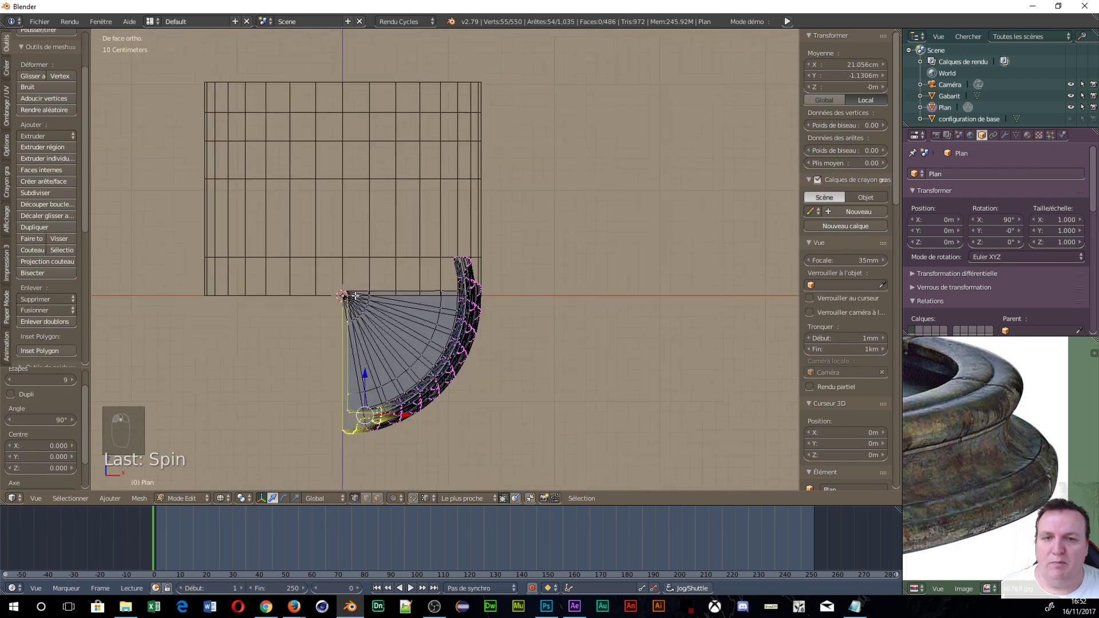
{"action": "scroll", "coordinate": [56, 381], "scroll_direction": "down", "scroll_amount": 2}
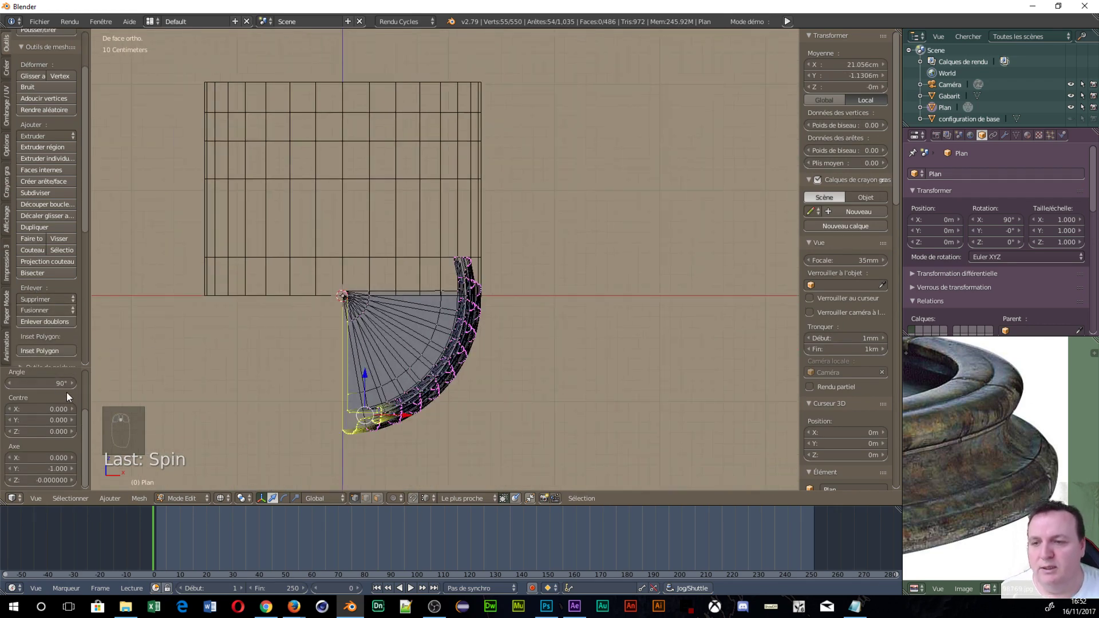
{"action": "left_click", "coordinate": [51, 469]}
{"action": "type", "text": "0"}
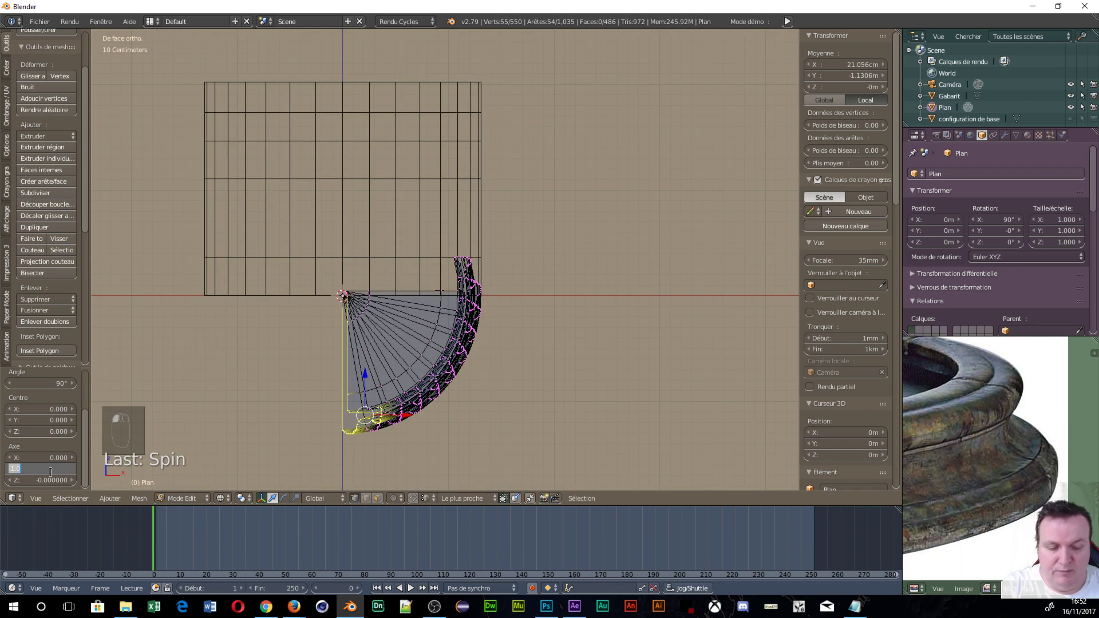
{"action": "left_click", "coordinate": [47, 480]}
{"action": "left_click", "coordinate": [47, 481]}
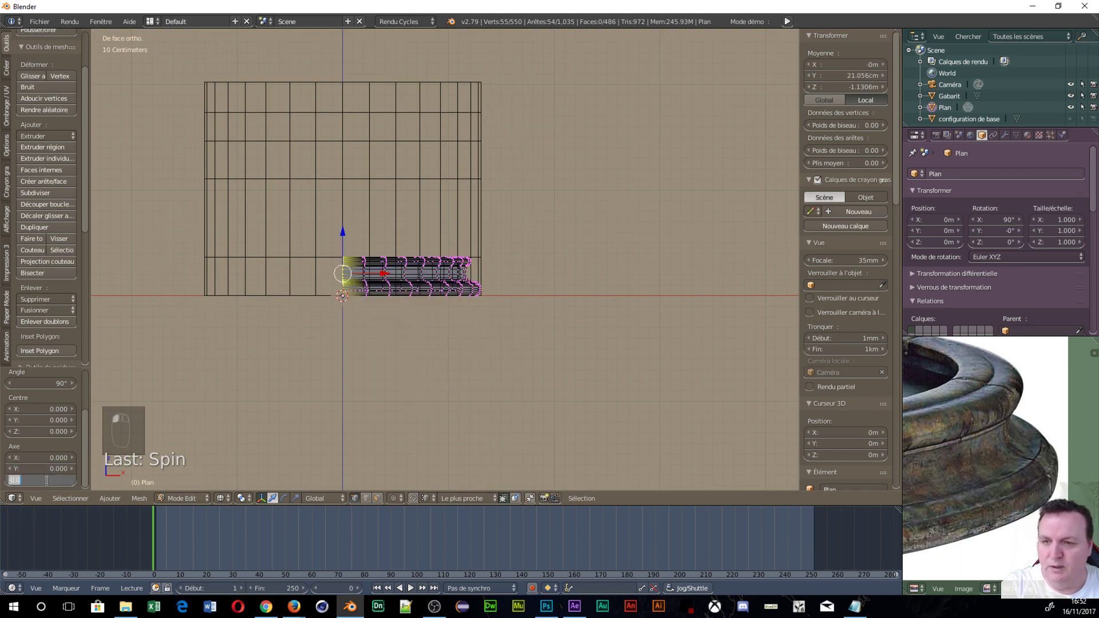
{"action": "type", "text": "1"}
{"action": "key", "text": "Return"}
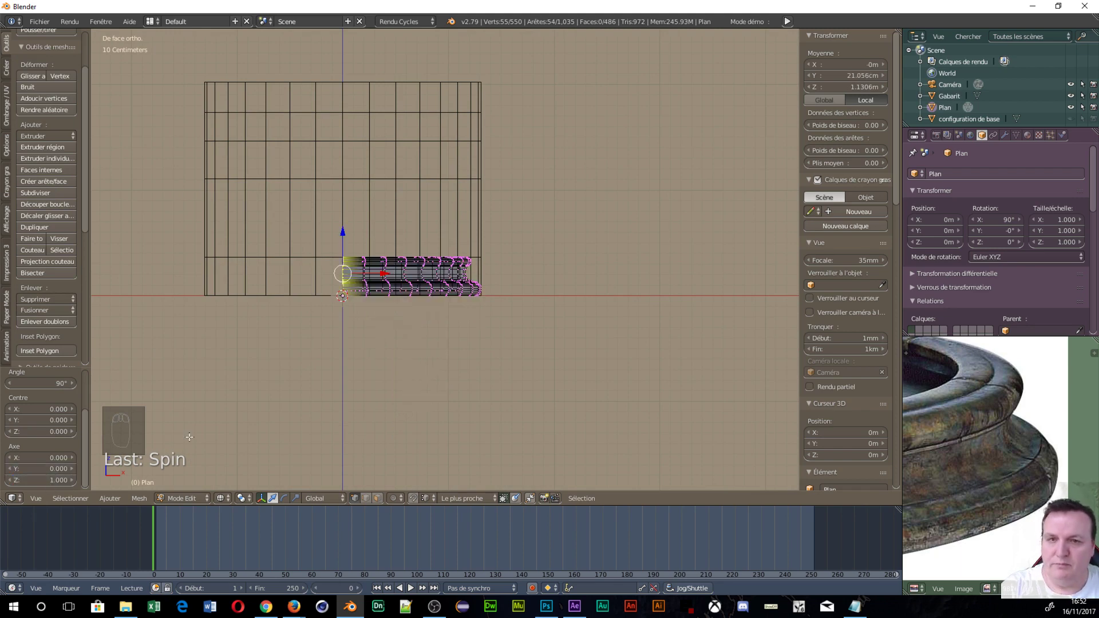
Set the Spin angle to 360/8 to produce one eighth of the basin
{"action": "scroll", "coordinate": [326, 418], "scroll_direction": "up", "scroll_amount": 4}
{"action": "middle_click_drag", "start_coordinate": [391, 382], "coordinate": [577, 39]}
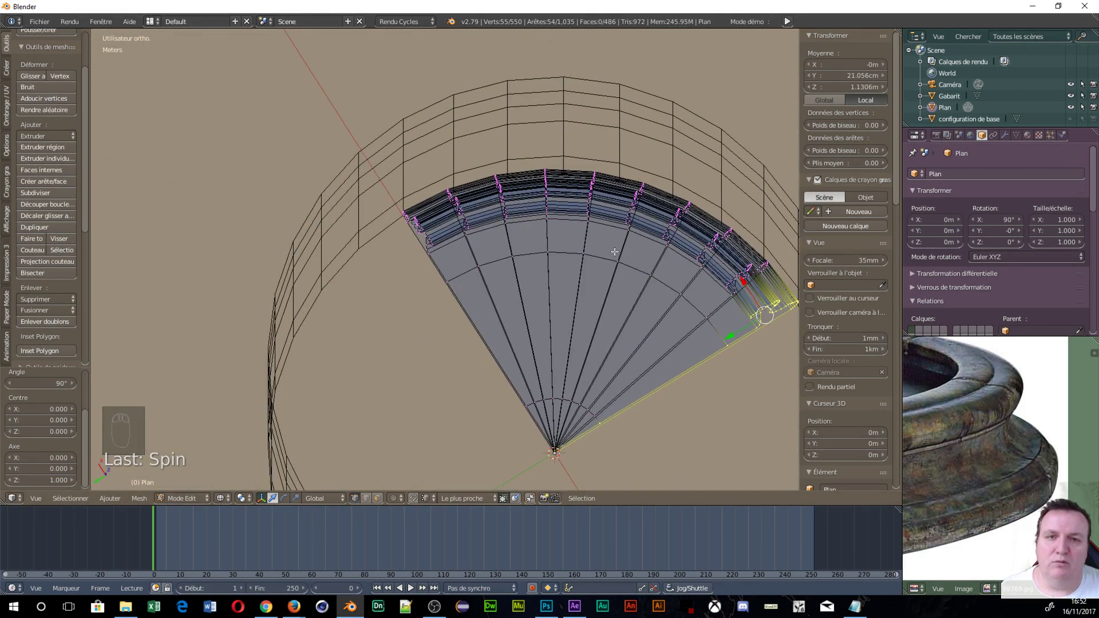
{"action": "scroll", "coordinate": [995, 438], "scroll_direction": "down", "scroll_amount": 2}
{"action": "scroll", "coordinate": [984, 444], "scroll_direction": "down", "scroll_amount": 2}
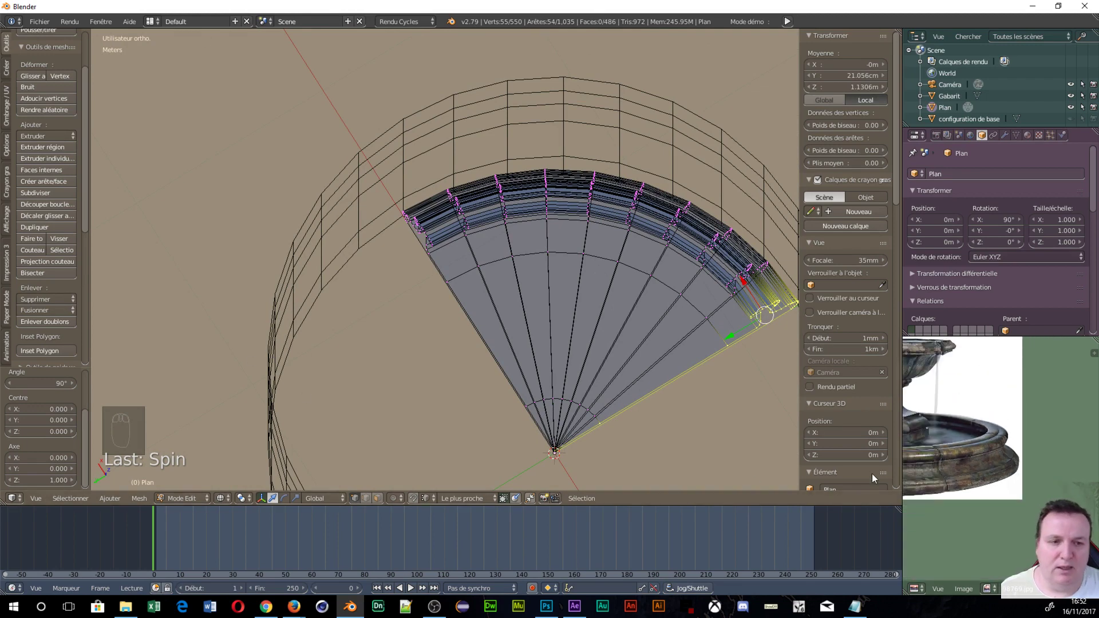
{"action": "scroll", "coordinate": [929, 465], "scroll_direction": "down", "scroll_amount": 3}
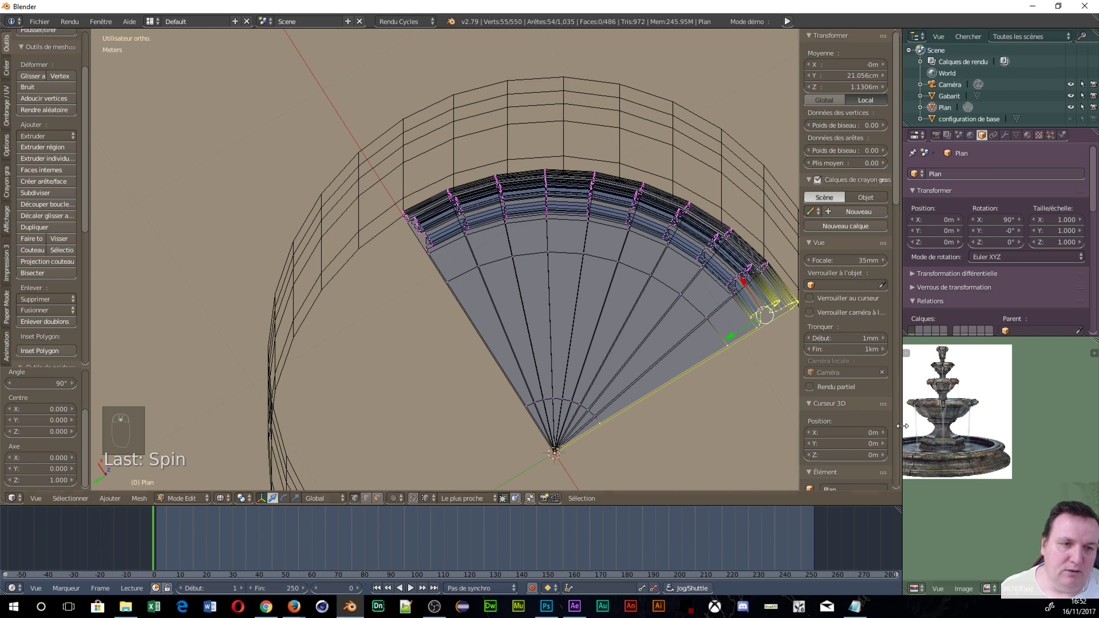
{"action": "scroll", "coordinate": [486, 398], "scroll_direction": "up", "scroll_amount": 2}
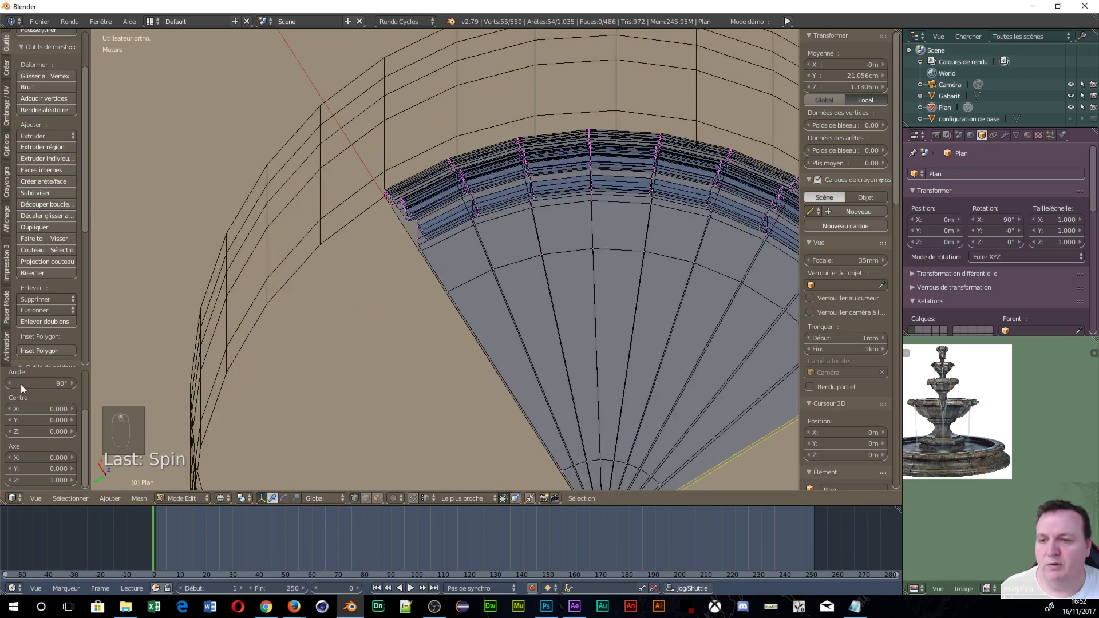
{"action": "left_click", "coordinate": [68, 382]}
{"action": "type", "text": "36"}
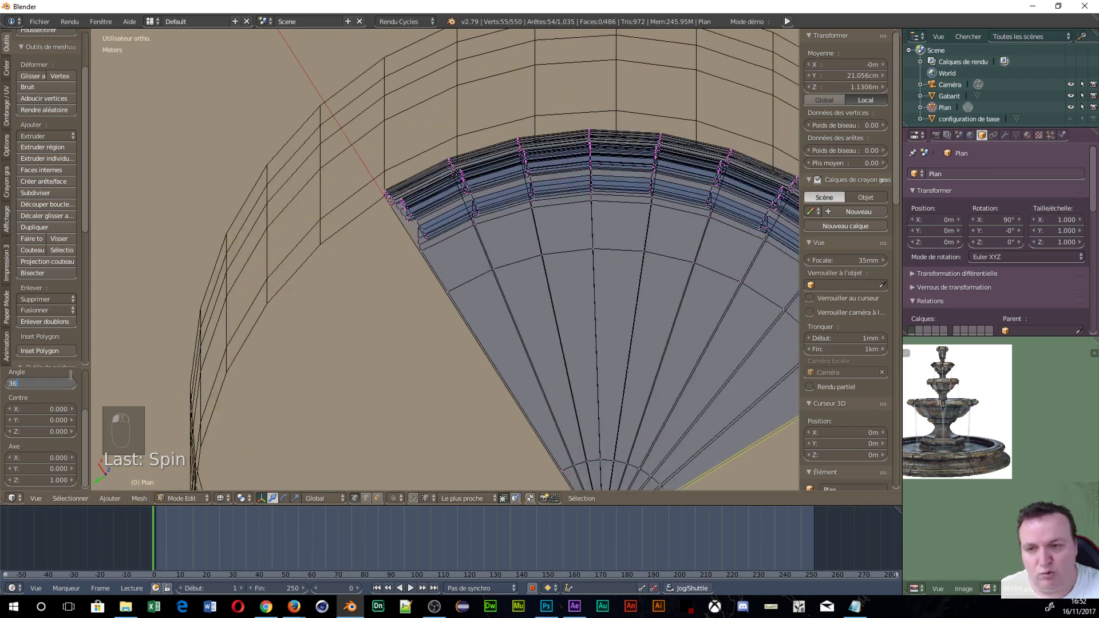
{"action": "type", "text": "0/8"}
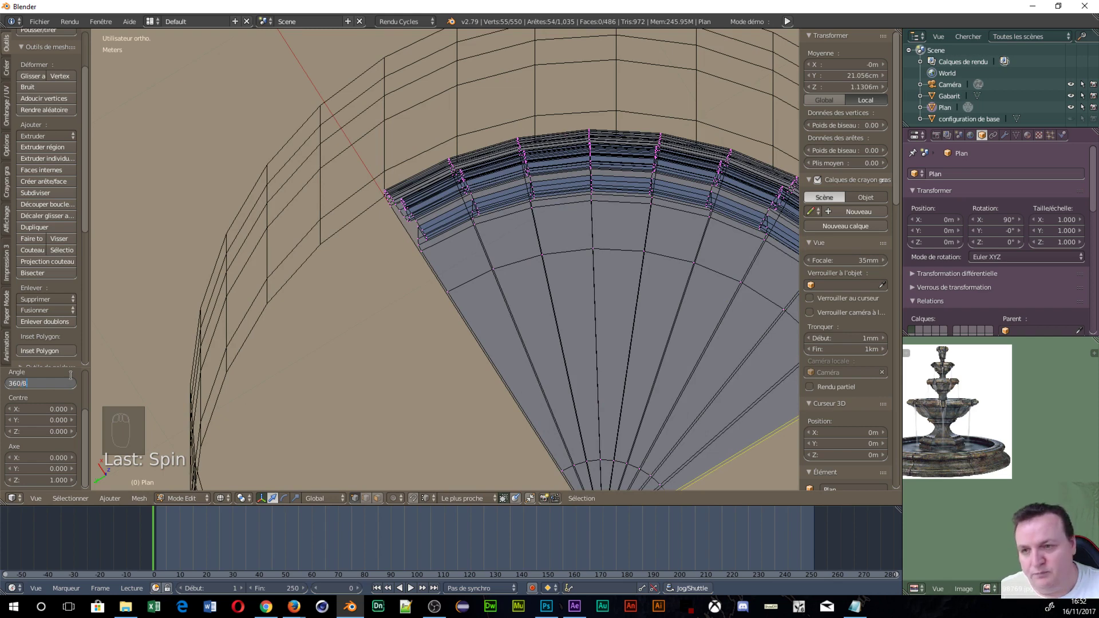
{"action": "key", "text": "Return"}
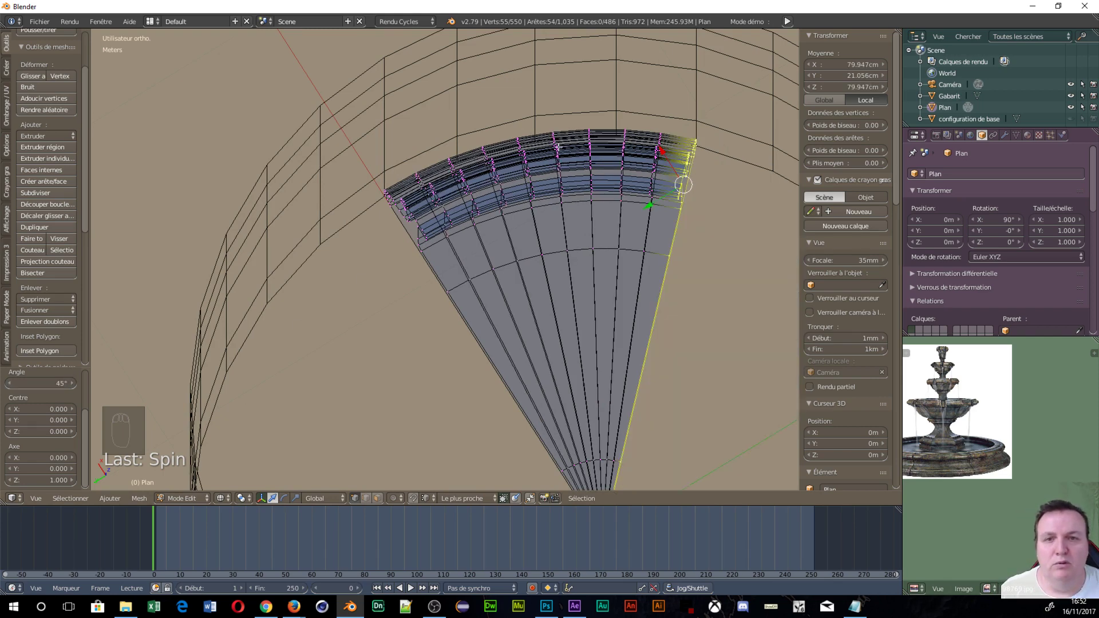
Set the number of Spin steps to 32 for the basin segment
{"action": "scroll", "coordinate": [33, 430], "scroll_direction": "up", "scroll_amount": 1}
{"action": "scroll", "coordinate": [33, 430], "scroll_direction": "up", "scroll_amount": 2}
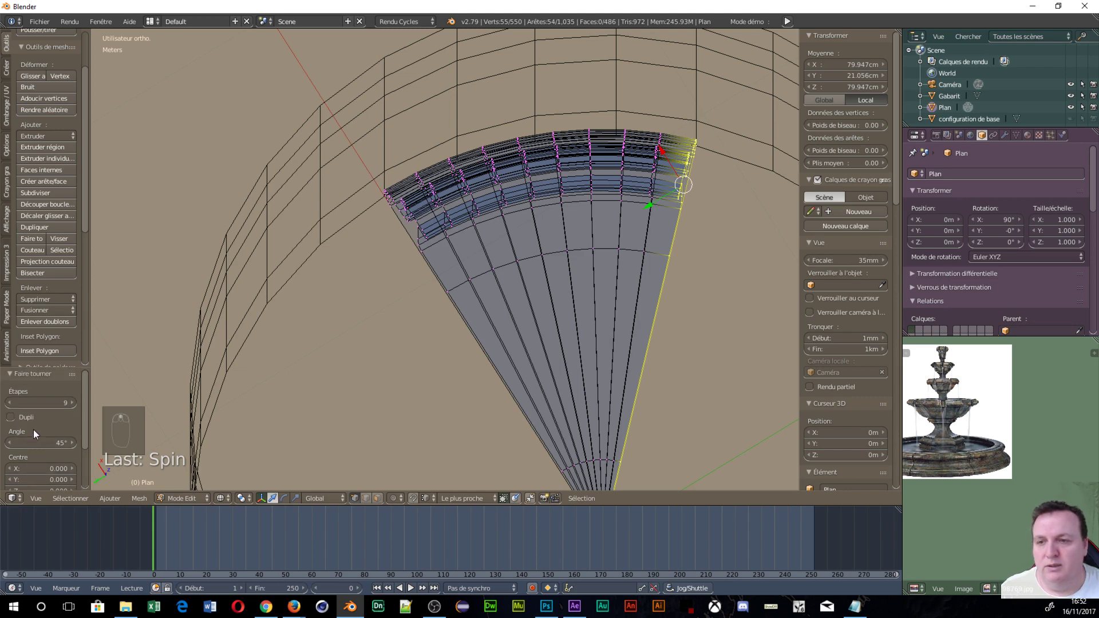
{"action": "left_click", "coordinate": [59, 402]}
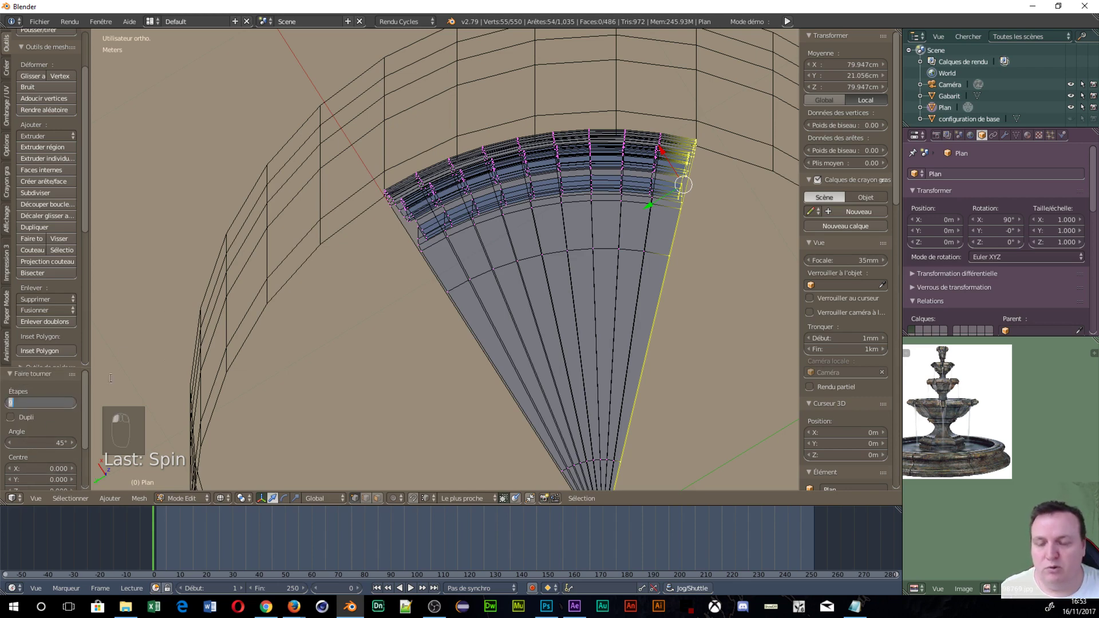
{"action": "type", "text": "32"}
{"action": "key", "text": "Return"}
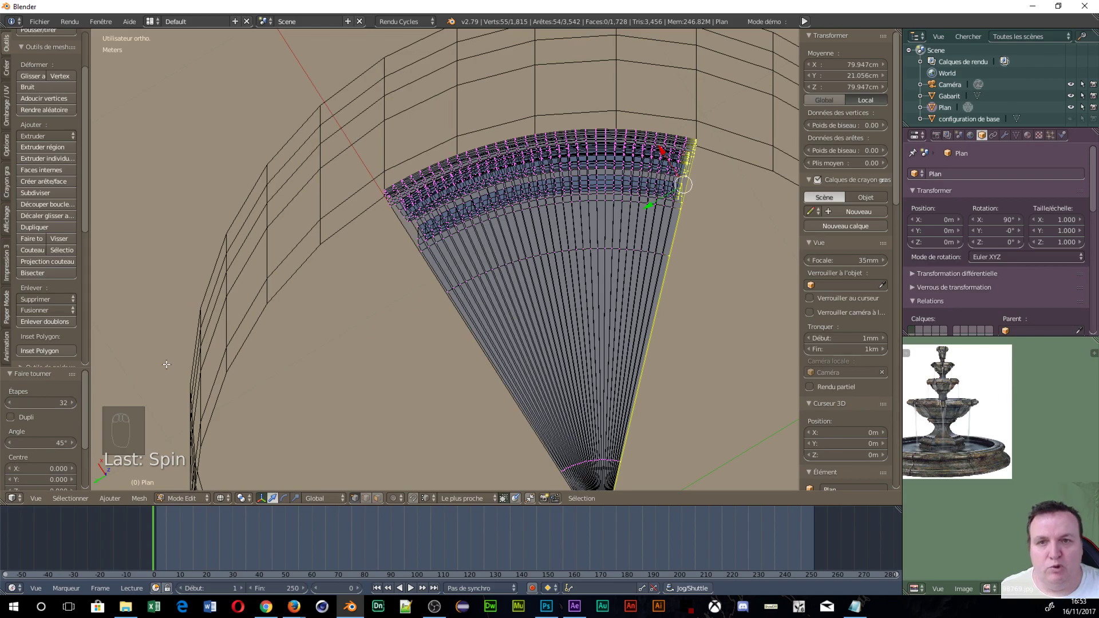
Examine the spun segment's mesh density along the rim, the floor and both open ends
{"action": "scroll", "coordinate": [436, 235], "scroll_direction": "up", "scroll_amount": 4}
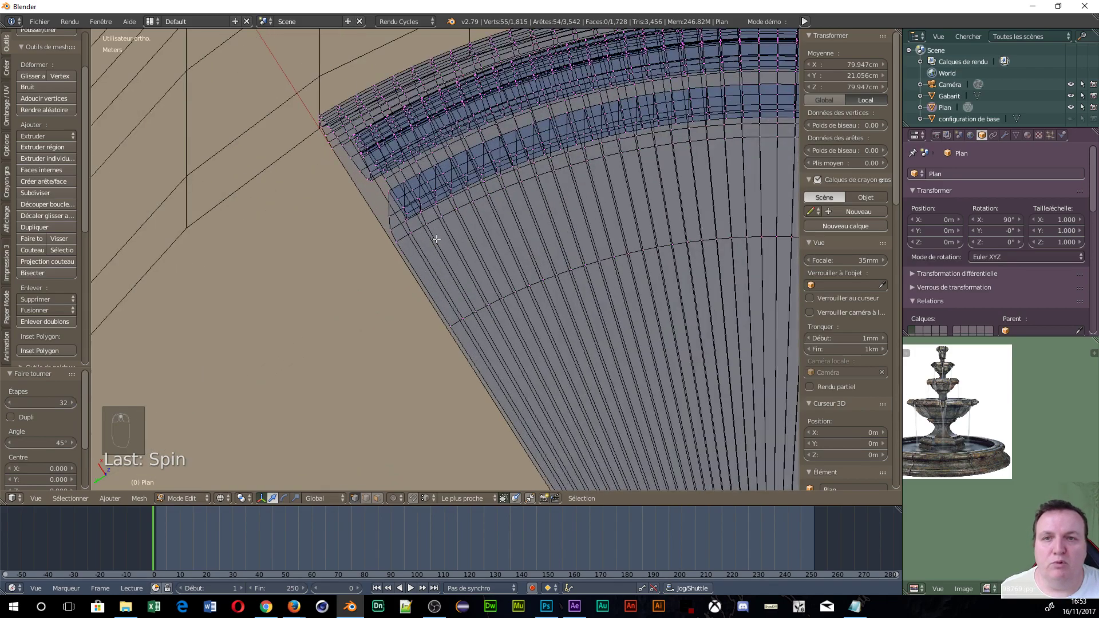
{"action": "scroll", "coordinate": [436, 239], "scroll_direction": "down", "scroll_amount": 5}
{"action": "middle_click_drag", "start_coordinate": [437, 239], "coordinate": [691, 149]}
{"action": "scroll", "coordinate": [509, 265], "scroll_direction": "up", "scroll_amount": 5}
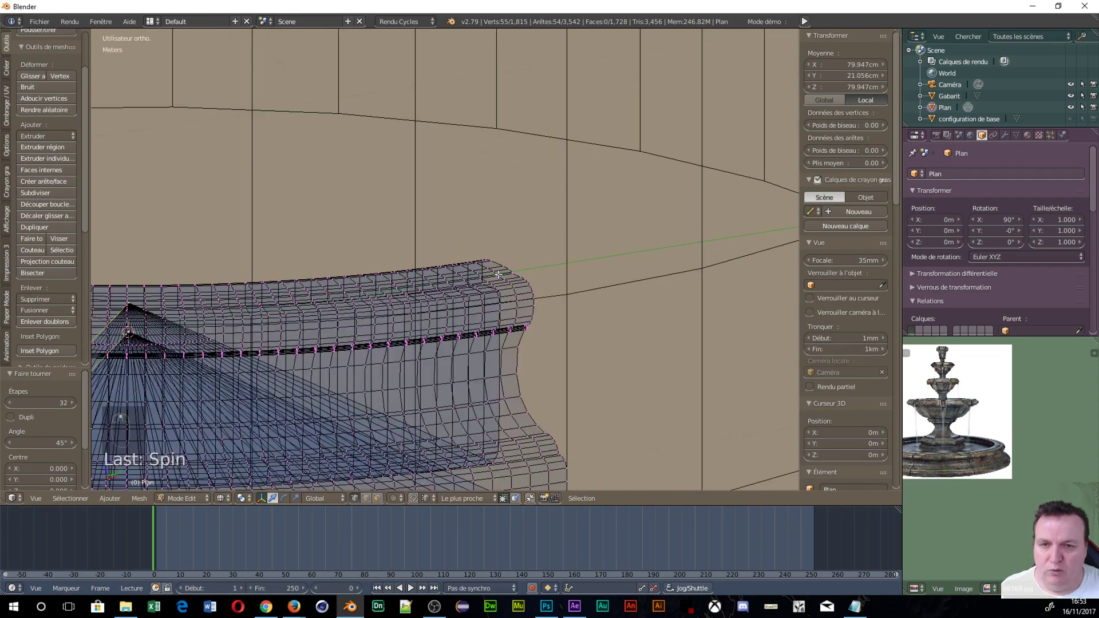
{"action": "scroll", "coordinate": [321, 332], "scroll_direction": "down", "scroll_amount": 4}
{"action": "scroll", "coordinate": [251, 356], "scroll_direction": "up", "scroll_amount": 4}
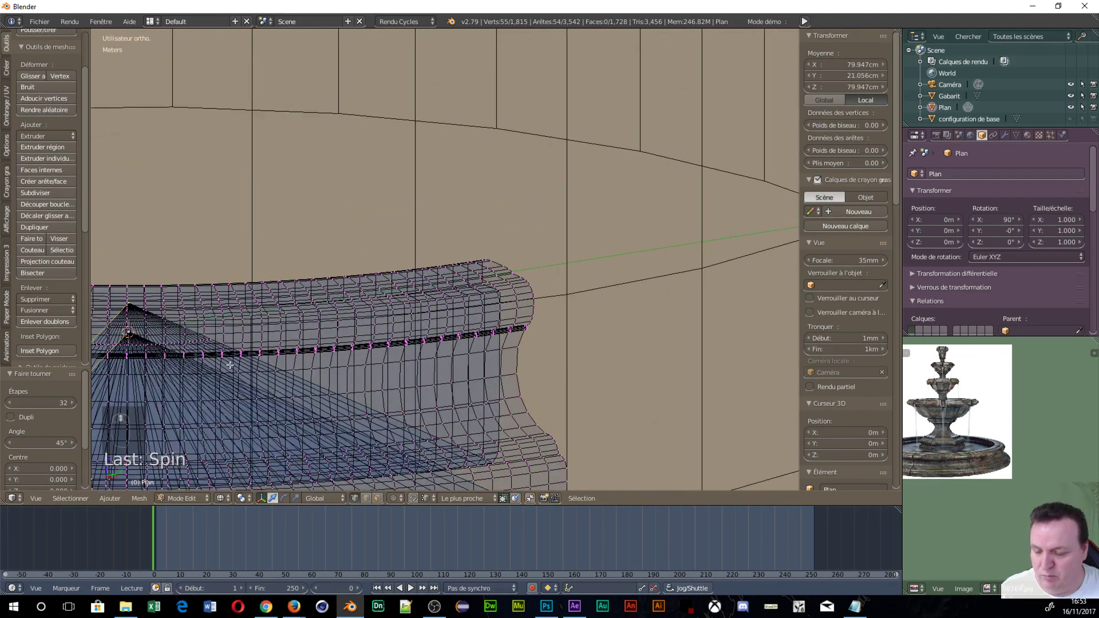
{"action": "middle_click_drag", "start_coordinate": [233, 364], "coordinate": [714, 242], "text": "shift"}
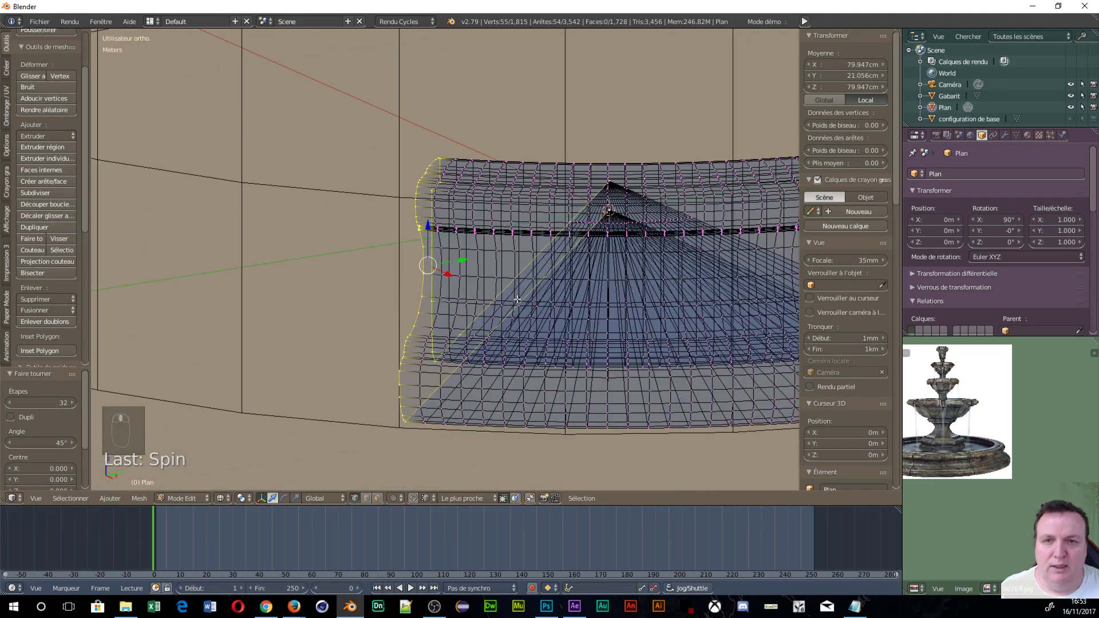
{"action": "scroll", "coordinate": [517, 300], "scroll_direction": "up", "scroll_amount": 1}
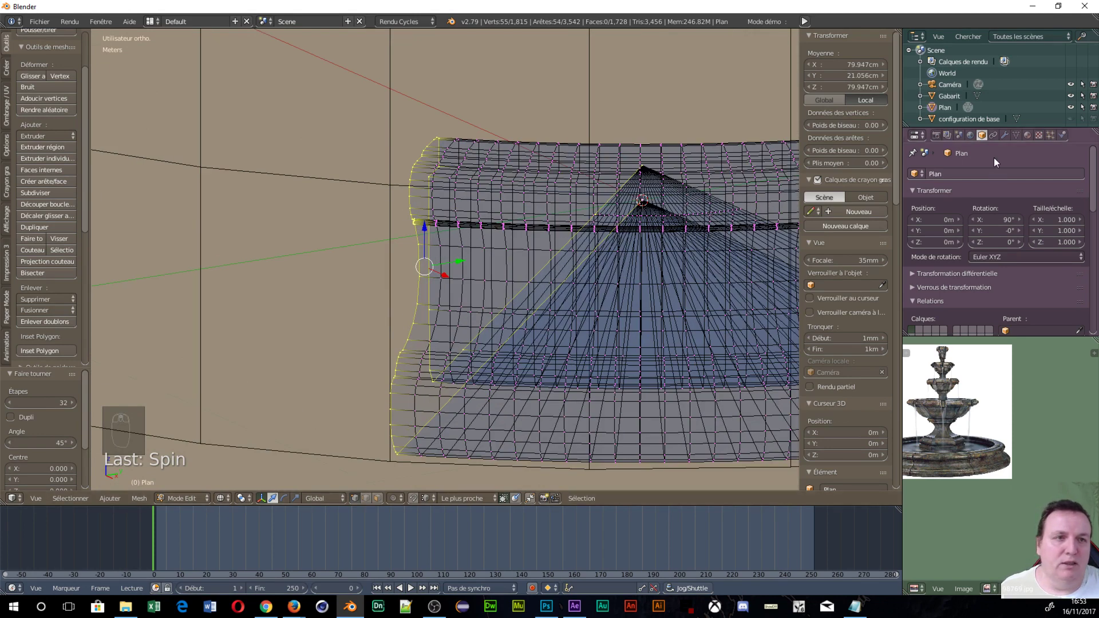
Add a Subdivision Surface modifier to the basin segment and set its view subdivisions to 2
{"action": "left_click", "coordinate": [1004, 135]}
{"action": "left_click", "coordinate": [969, 173]}
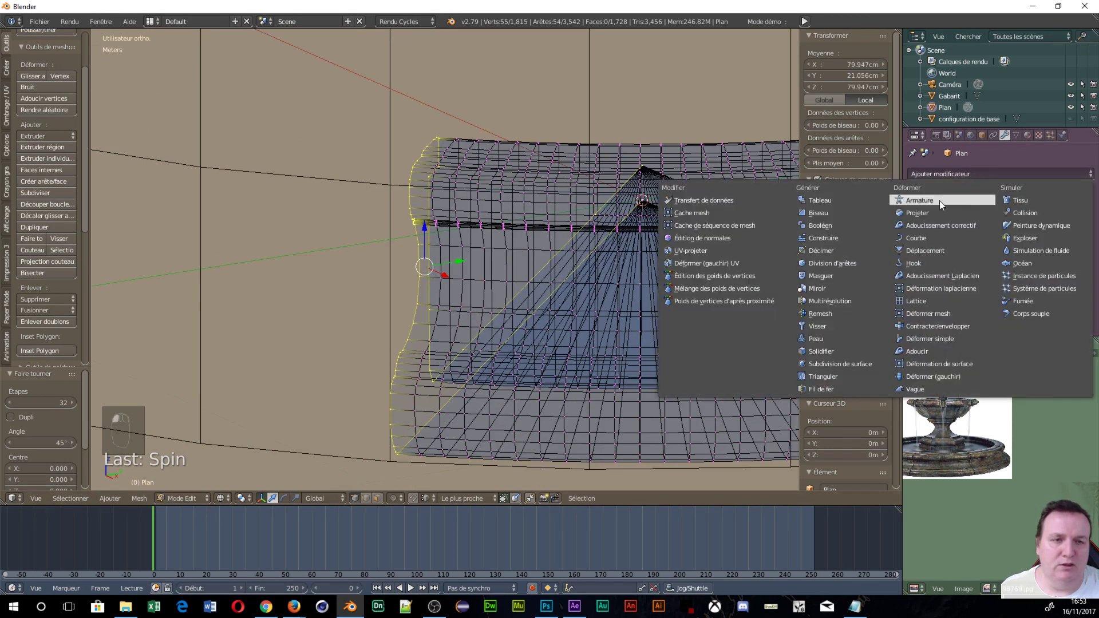
{"action": "left_click", "coordinate": [844, 364]}
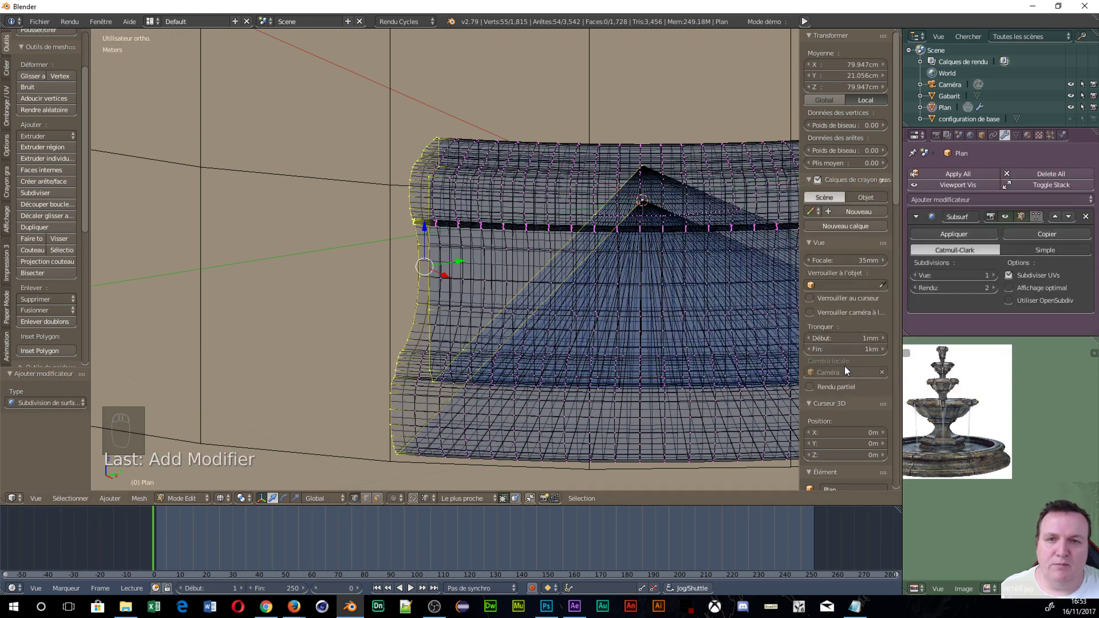
{"action": "left_click", "coordinate": [994, 275]}
Switch to Object Mode with solid shading and hide the Gabarit size guide
{"action": "scroll", "coordinate": [484, 266], "scroll_direction": "up", "scroll_amount": 4}
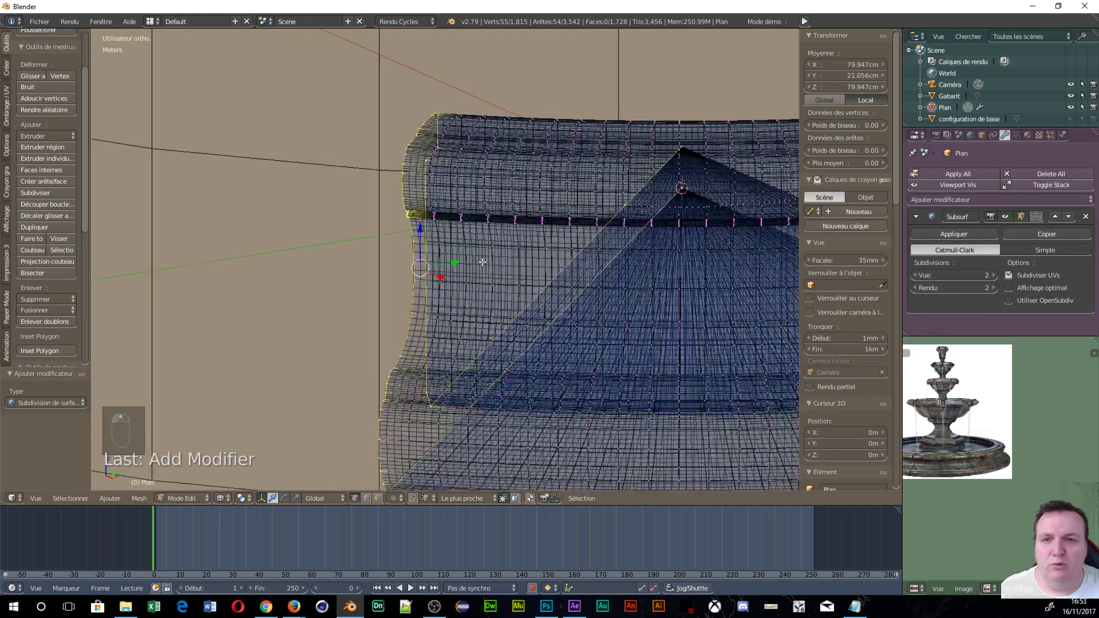
{"action": "middle_click_drag", "start_coordinate": [445, 261], "coordinate": [487, 263]}
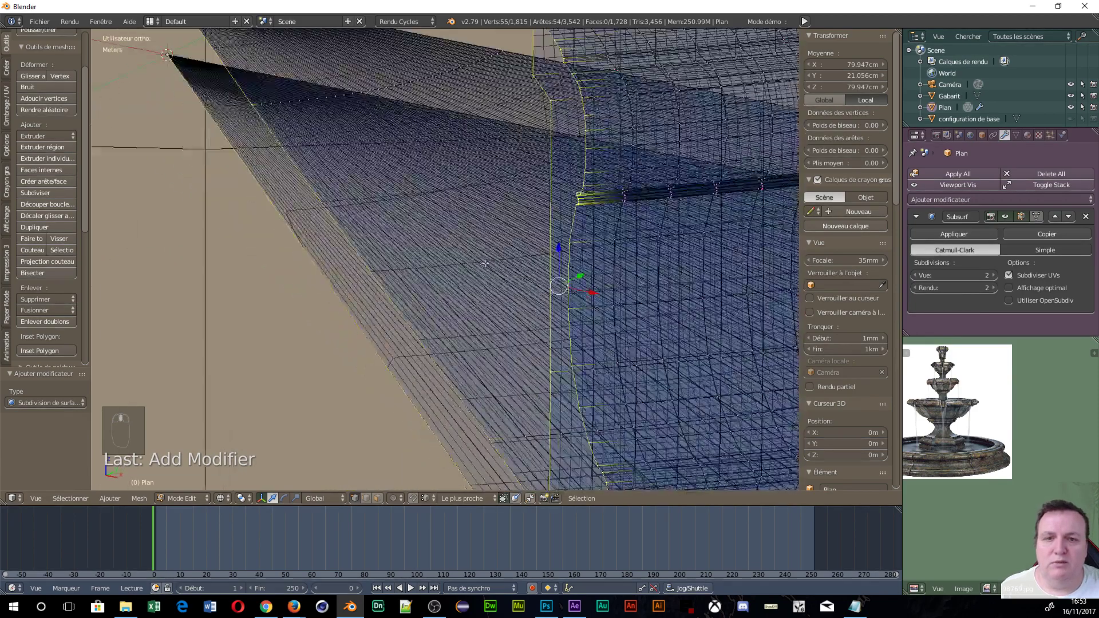
{"action": "scroll", "coordinate": [489, 262], "scroll_direction": "down", "scroll_amount": 2}
{"action": "scroll", "coordinate": [576, 280], "scroll_direction": "down", "scroll_amount": 2}
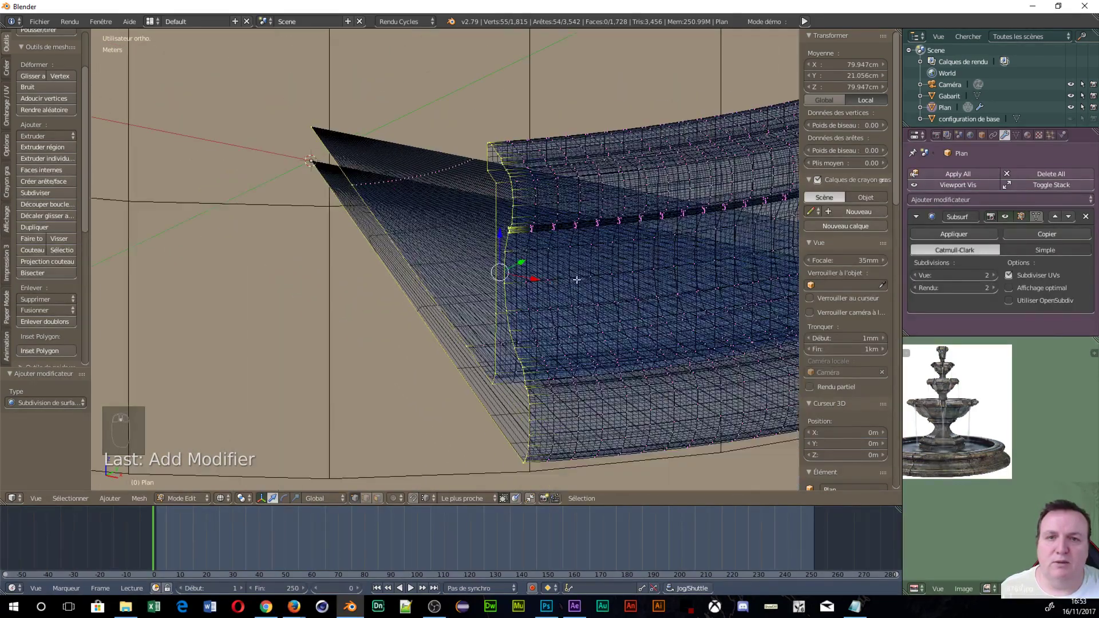
{"action": "scroll", "coordinate": [580, 279], "scroll_direction": "up", "scroll_amount": 3}
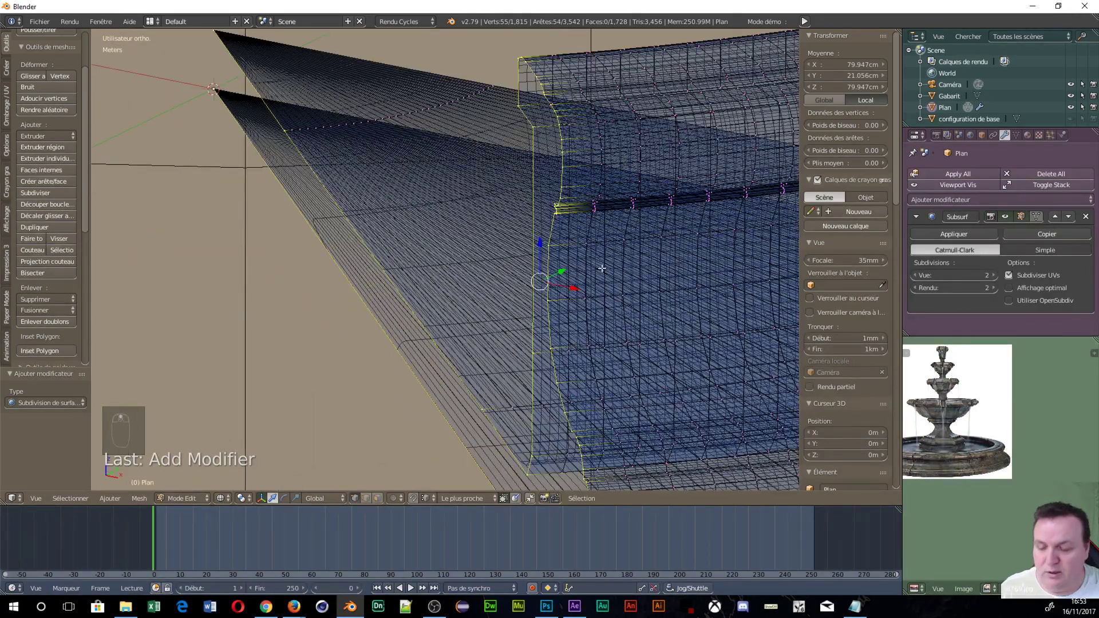
{"action": "key", "text": "Tab"}
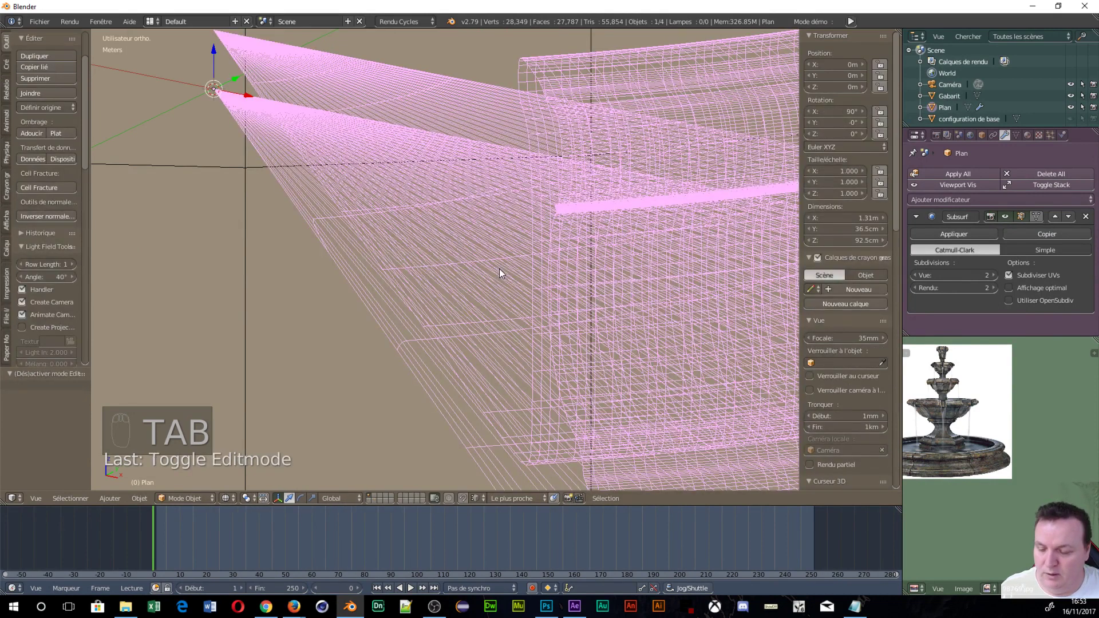
{"action": "key", "text": "z"}
{"action": "left_click", "coordinate": [506, 328]}
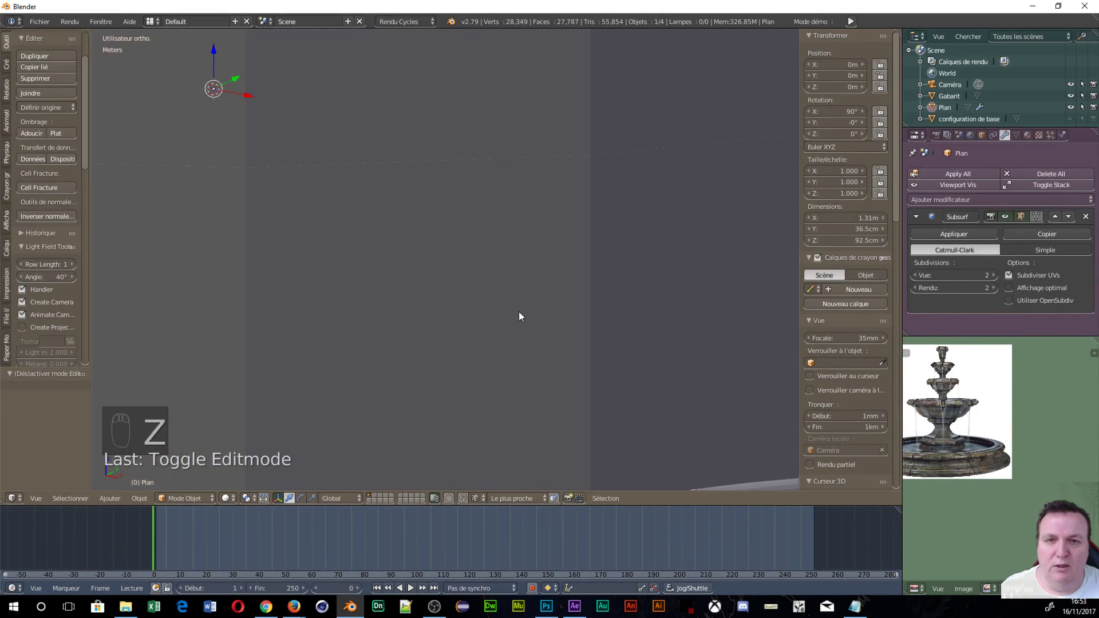
{"action": "scroll", "coordinate": [518, 312], "scroll_direction": "down", "scroll_amount": 8}
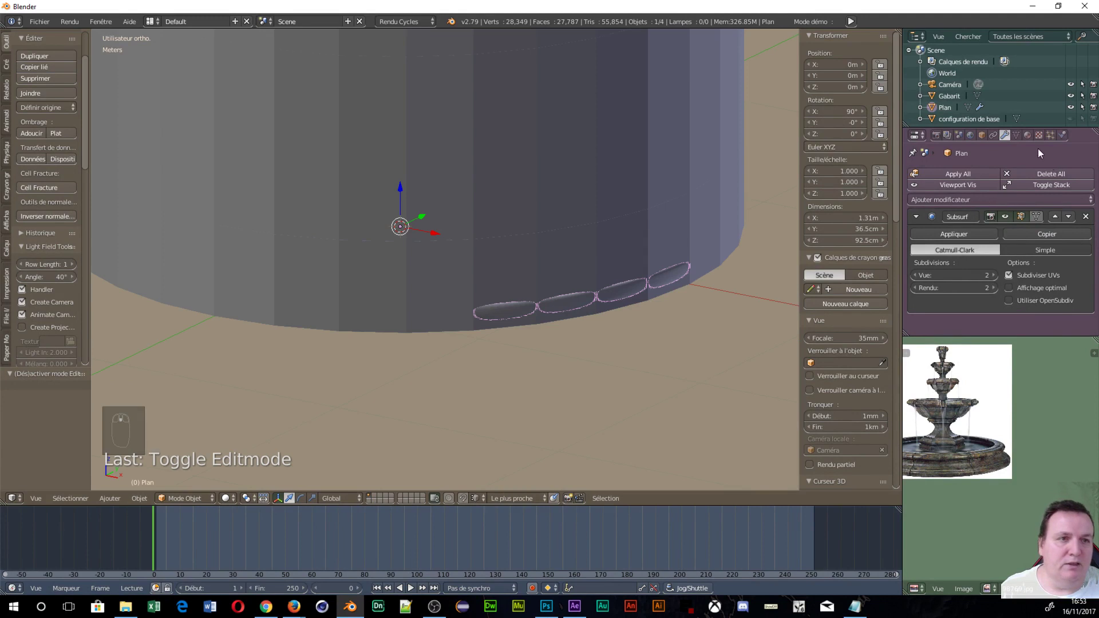
{"action": "left_click", "coordinate": [1070, 95]}
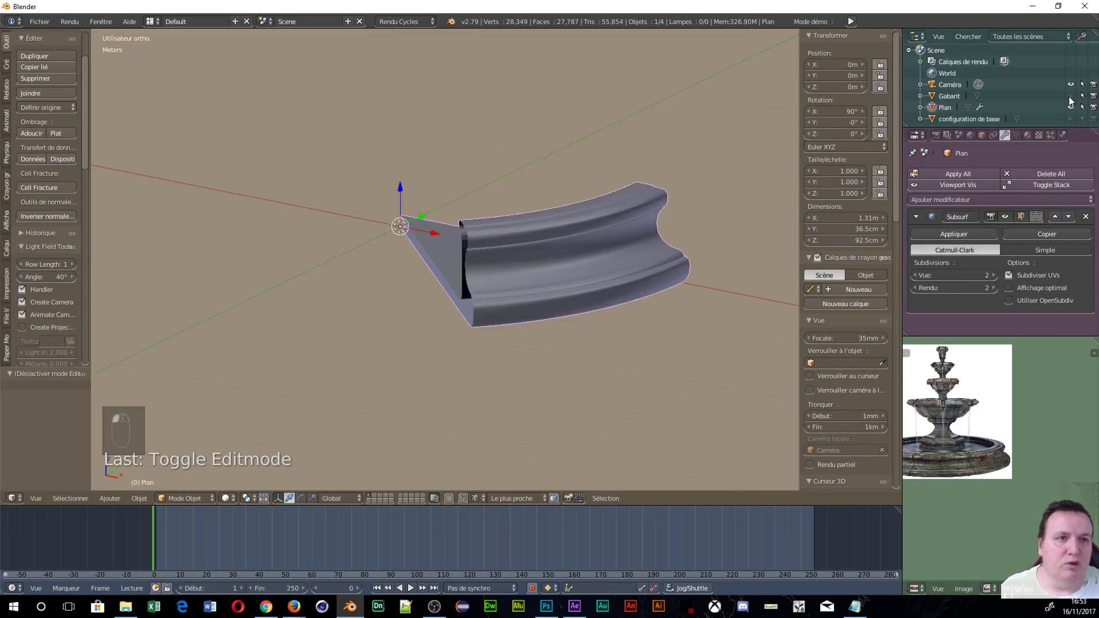
Apply smooth shading to the basin segment and compare its outer moulding with the fountain reference image
{"action": "scroll", "coordinate": [496, 328], "scroll_direction": "up", "scroll_amount": 6}
{"action": "scroll", "coordinate": [496, 328], "scroll_direction": "up", "scroll_amount": 3}
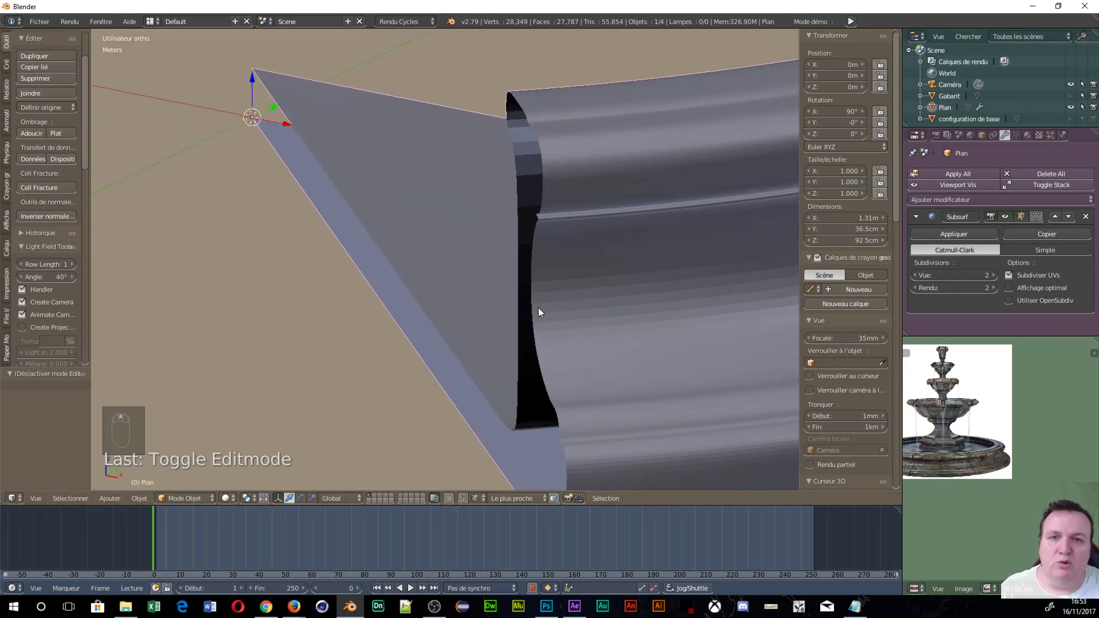
{"action": "scroll", "coordinate": [553, 300], "scroll_direction": "down", "scroll_amount": 2}
{"action": "middle_click_drag", "start_coordinate": [709, 311], "coordinate": [606, 334]}
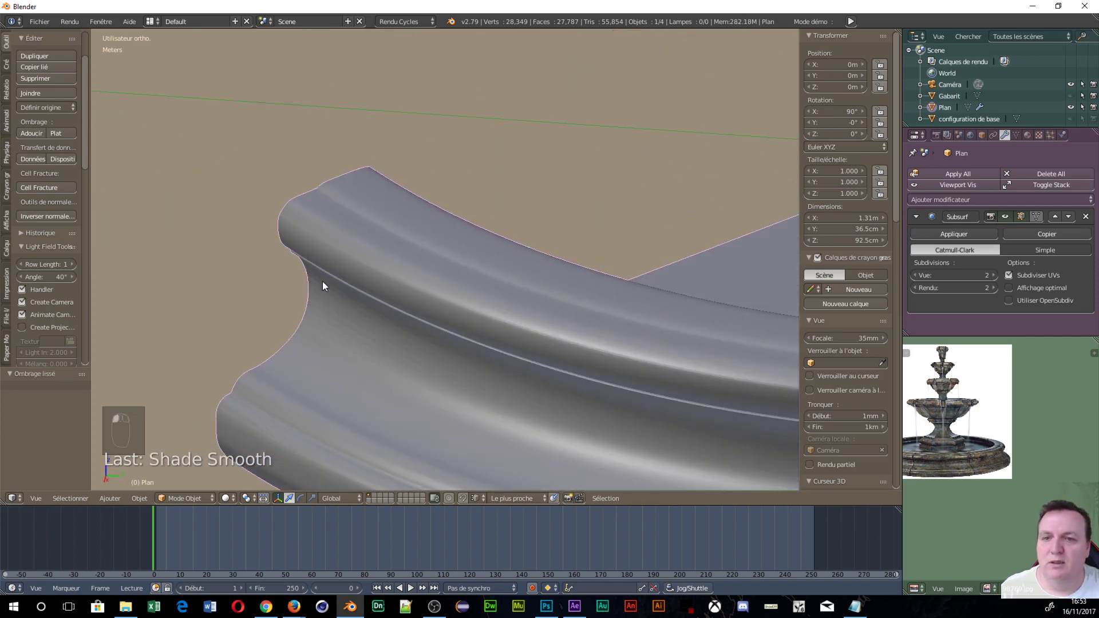
{"action": "middle_click_drag", "start_coordinate": [322, 280], "coordinate": [487, 256]}
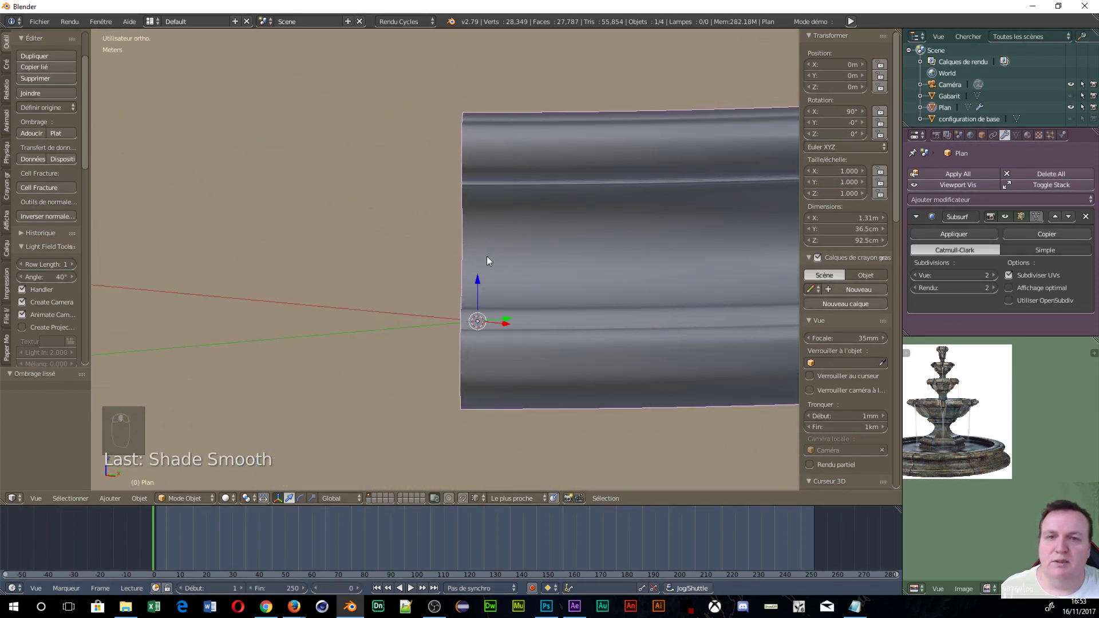
{"action": "scroll", "coordinate": [1036, 497], "scroll_direction": "up", "scroll_amount": 3}
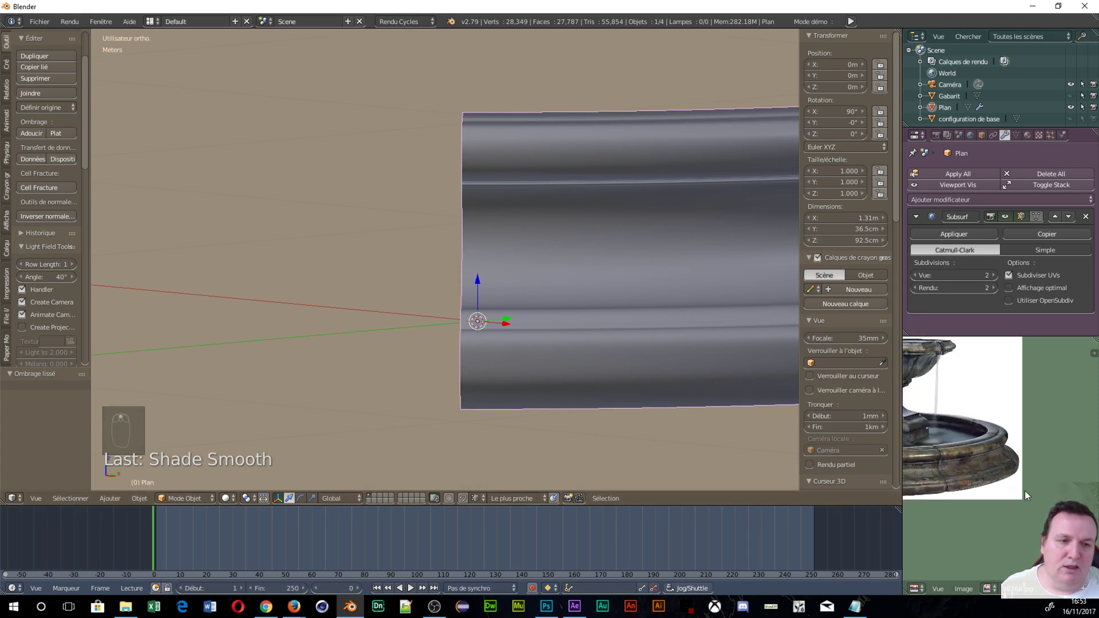
{"action": "scroll", "coordinate": [1011, 489], "scroll_direction": "up", "scroll_amount": 4}
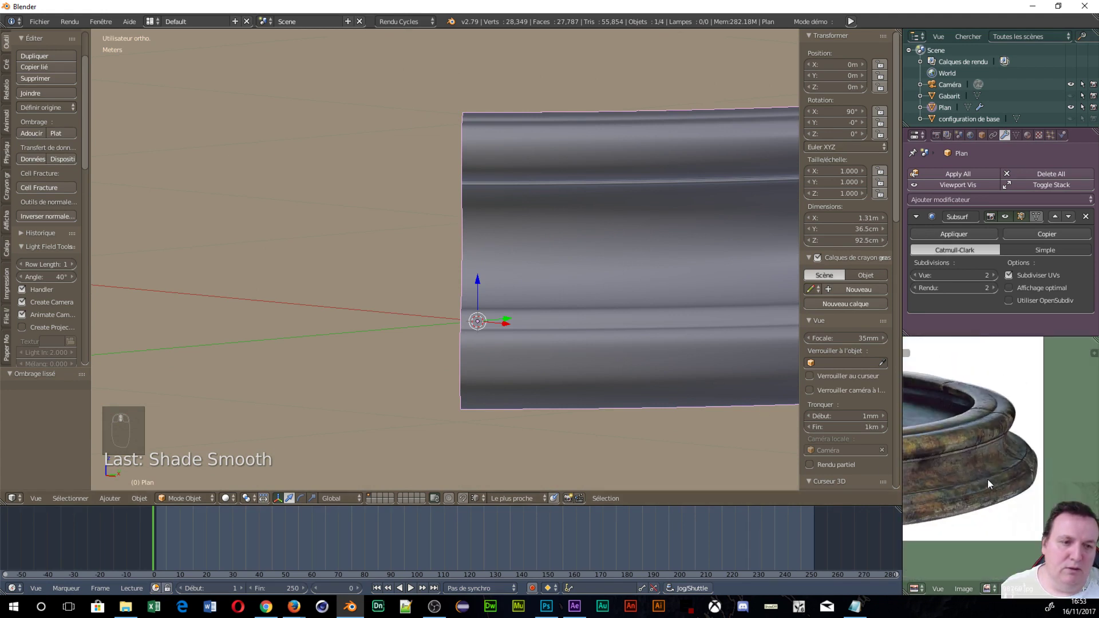
Examine the joints between the stone blocks in the fountain reference image
{"action": "scroll", "coordinate": [987, 479], "scroll_direction": "up", "scroll_amount": 5}
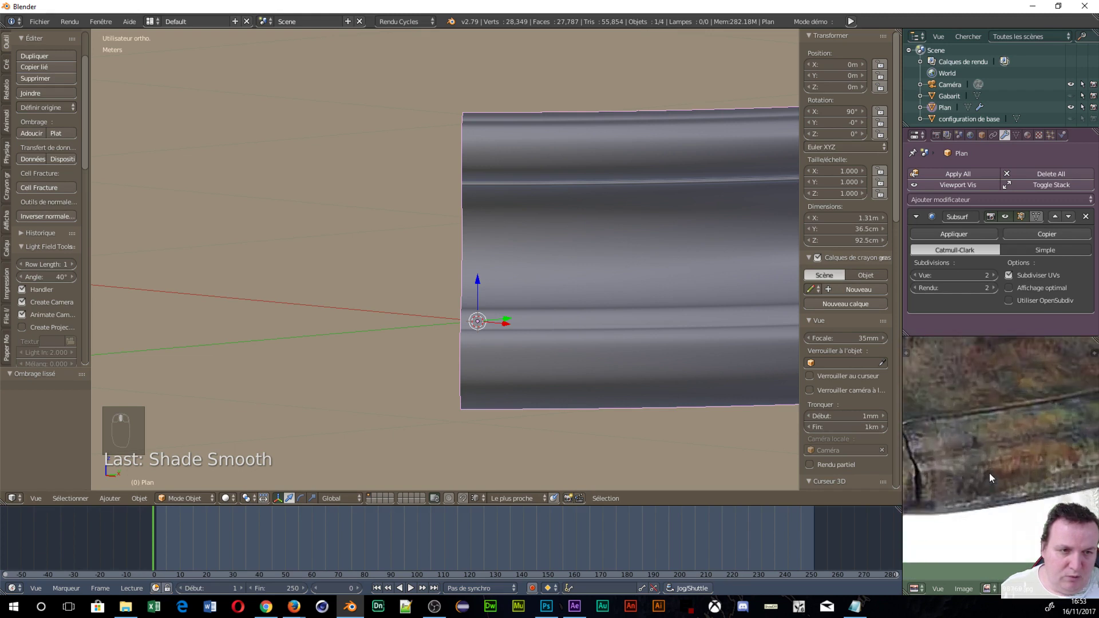
{"action": "scroll", "coordinate": [989, 473], "scroll_direction": "up", "scroll_amount": 3}
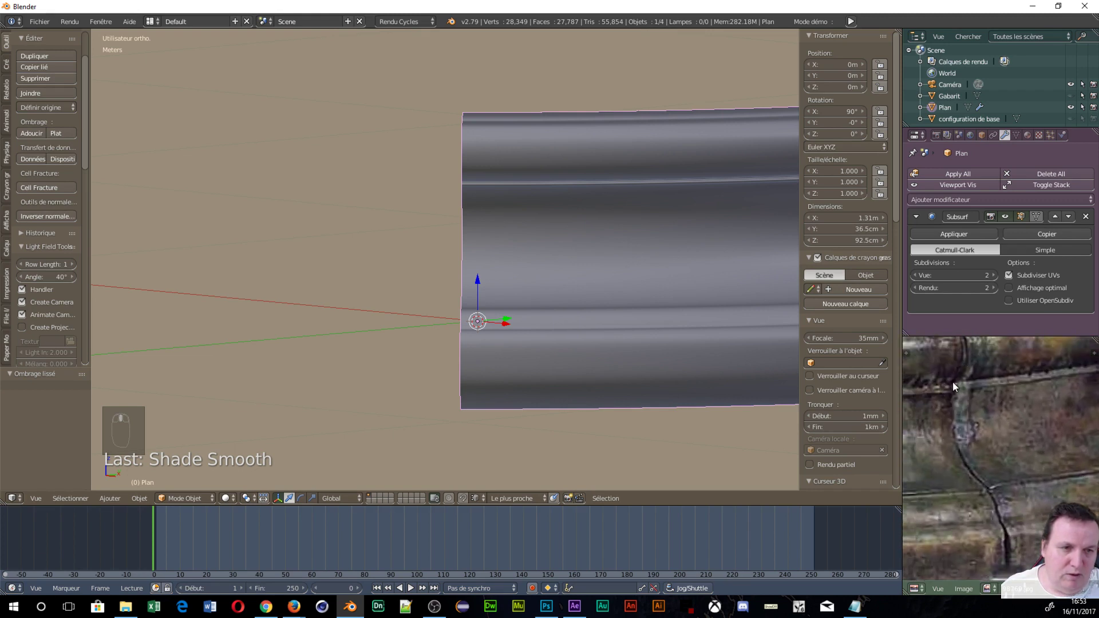
{"action": "scroll", "coordinate": [531, 344], "scroll_direction": "up", "scroll_amount": 2}
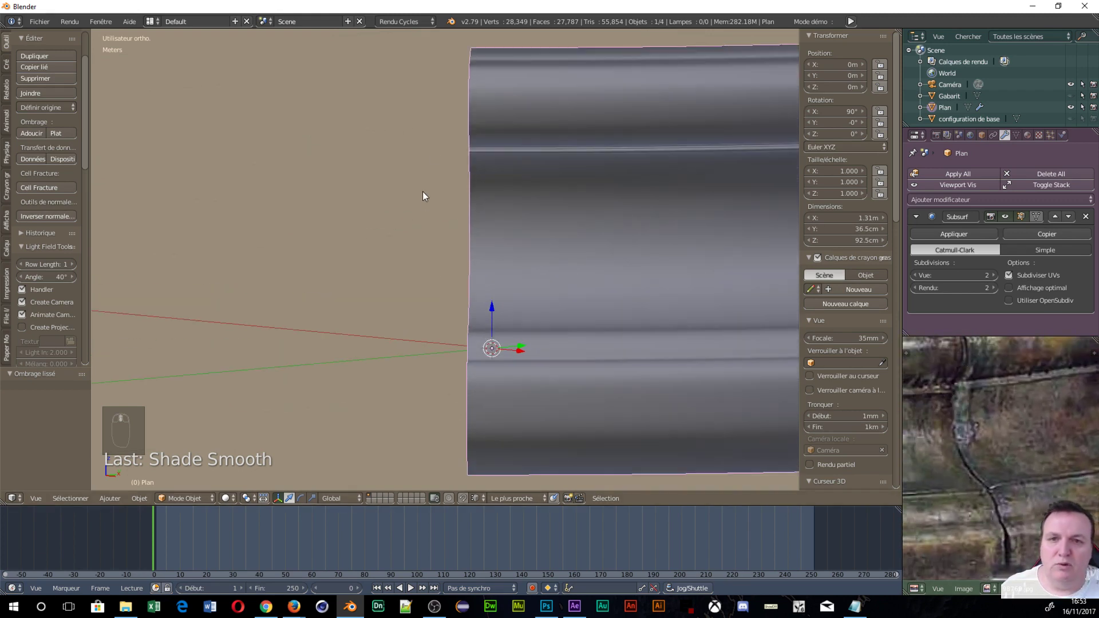
Apply the Subdivision Surface modifier to the basin segment in Object Mode
{"action": "scroll", "coordinate": [584, 258], "scroll_direction": "down", "scroll_amount": 3}
{"action": "middle_click_drag", "start_coordinate": [709, 310], "coordinate": [590, 312]}
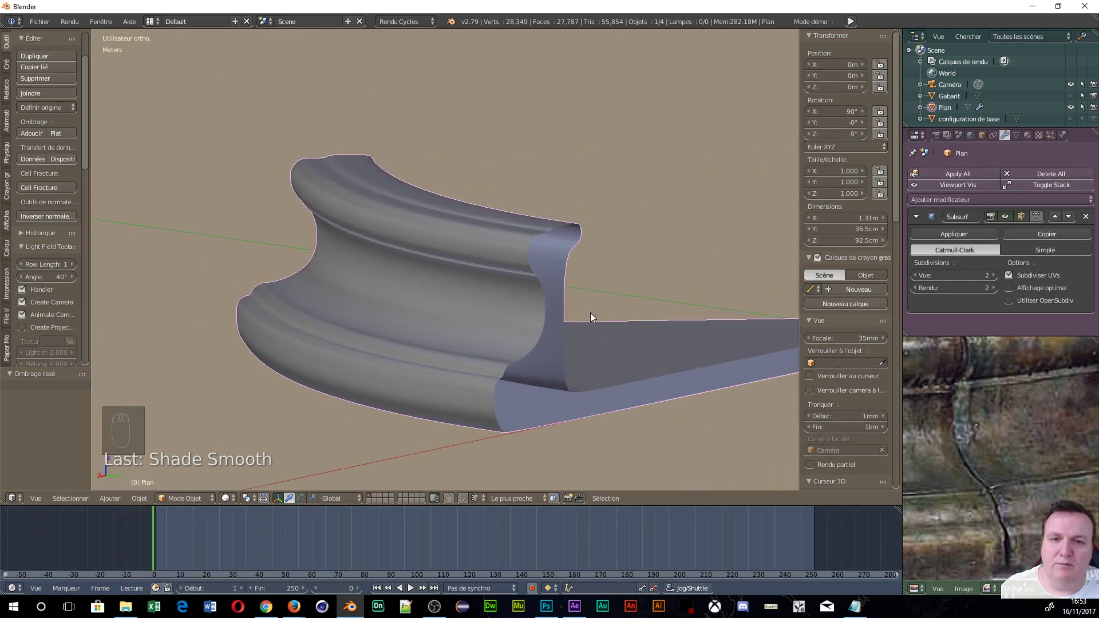
{"action": "key", "text": "Tab"}
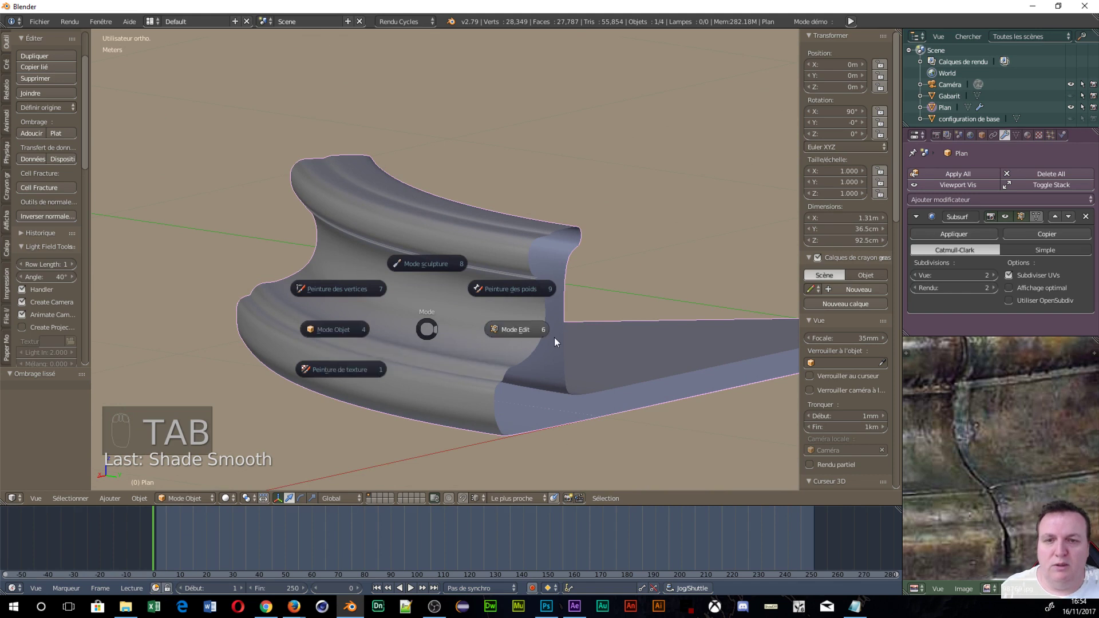
{"action": "left_click", "coordinate": [339, 328]}
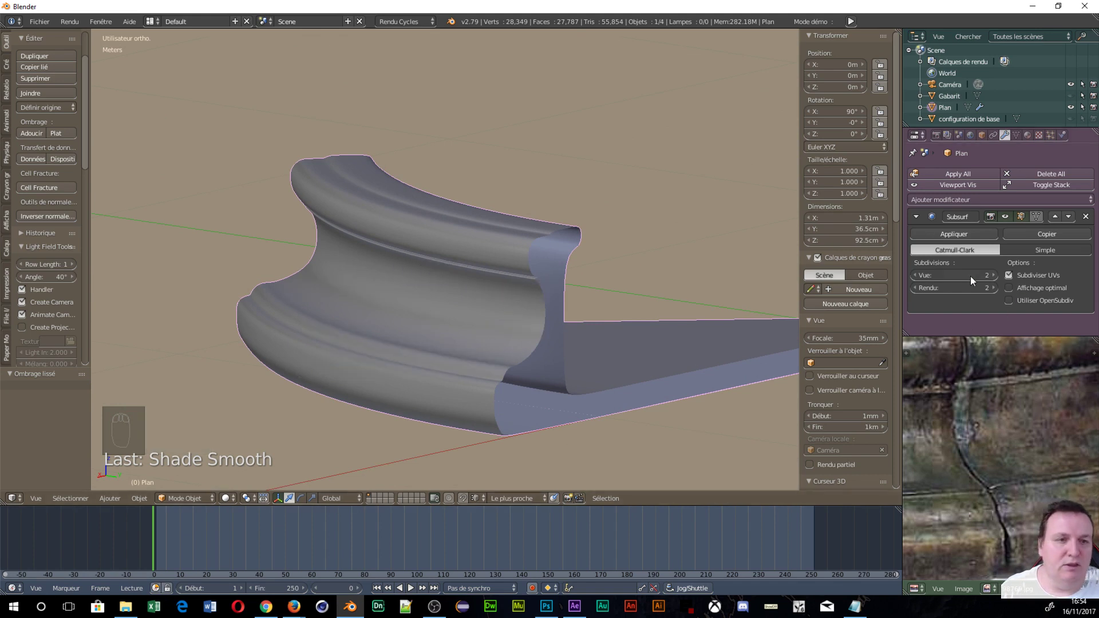
{"action": "left_click", "coordinate": [954, 234]}
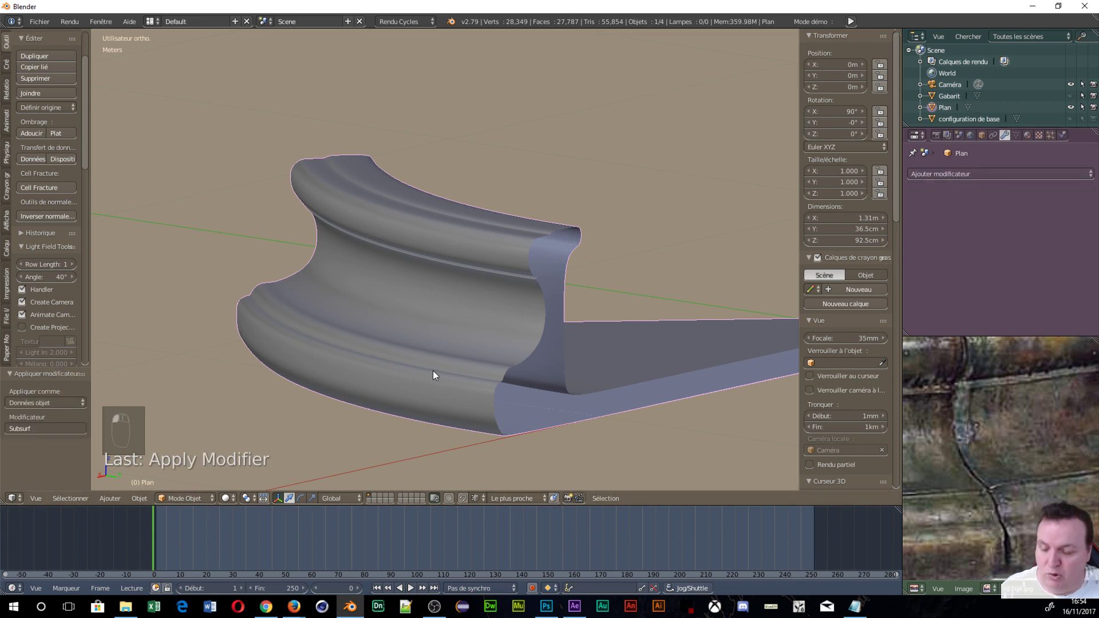
Select the edge loop outlining one open end of the basin segment in Edit Mode
{"action": "key", "text": "Tab"}
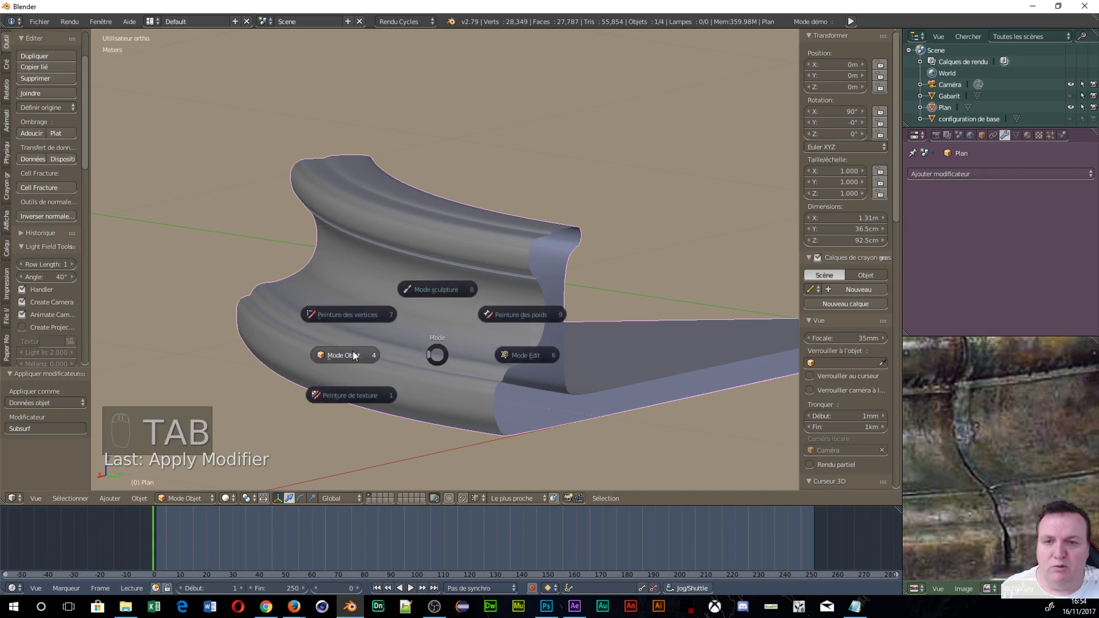
{"action": "left_click", "coordinate": [522, 355]}
{"action": "mouse_move", "coordinate": [522, 355]}
{"action": "middle_mouse_down"}
{"action": "mouse_move", "coordinate": [486, 370]}
{"action": "mouse_move", "coordinate": [506, 364]}
{"action": "middle_mouse_up"}
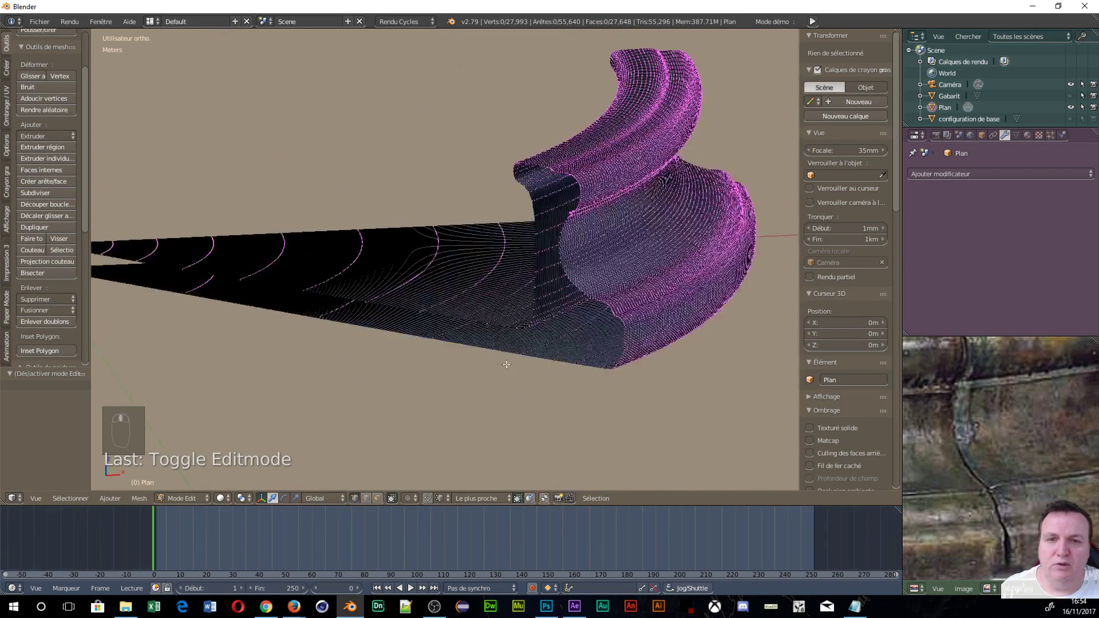
{"action": "scroll", "coordinate": [506, 364], "scroll_direction": "up", "scroll_amount": 5}
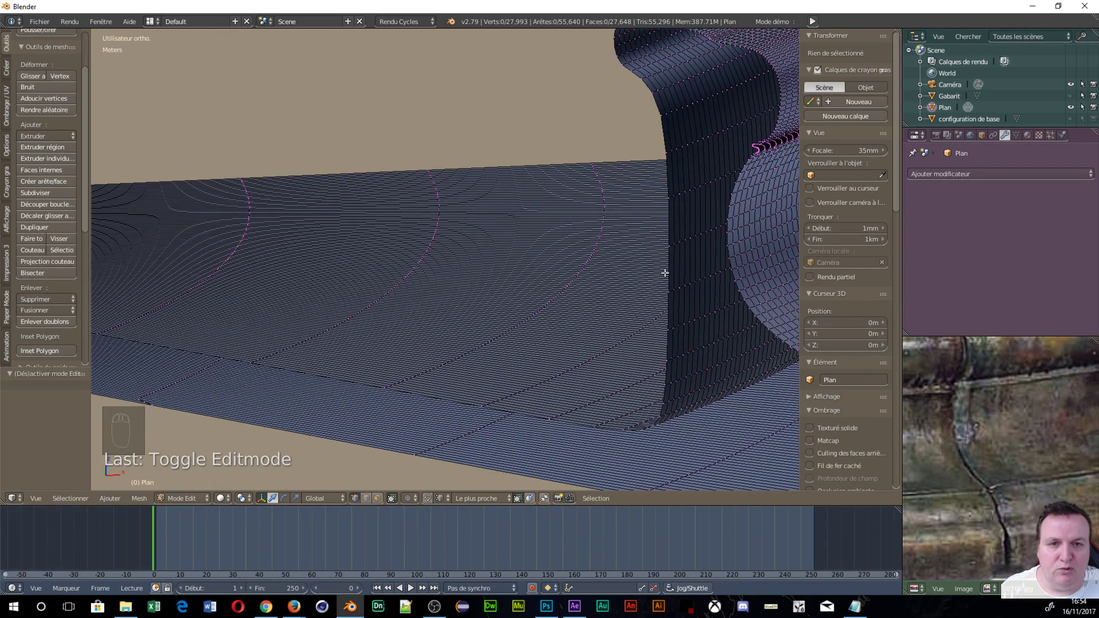
{"action": "right_click", "coordinate": [668, 273], "text": "alt"}
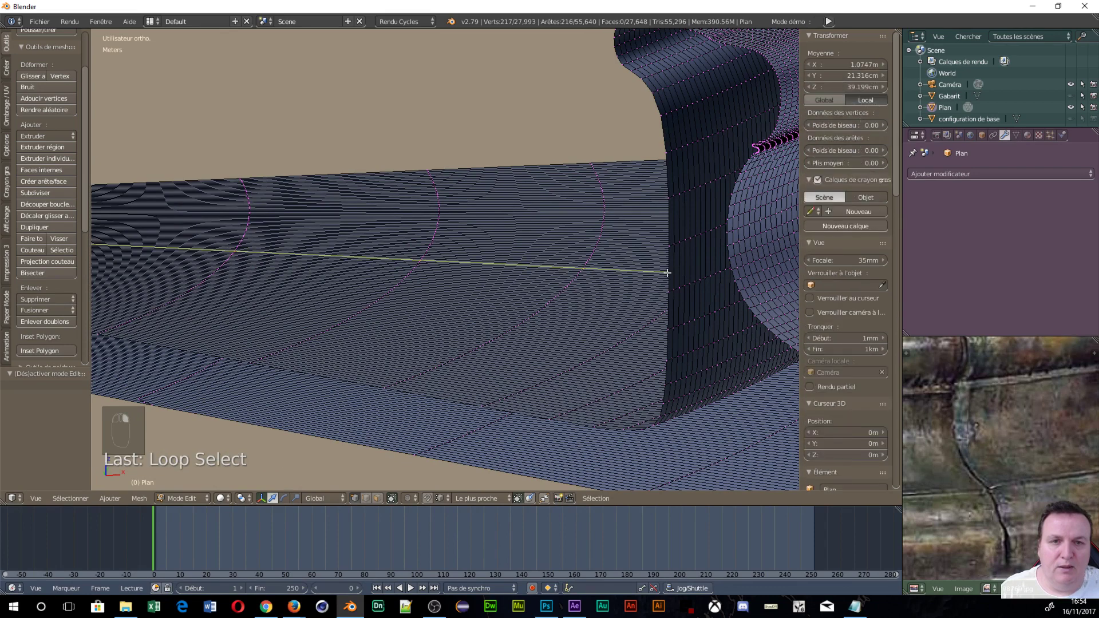
{"action": "scroll", "coordinate": [667, 272], "scroll_direction": "down", "scroll_amount": 4}
{"action": "scroll", "coordinate": [694, 267], "scroll_direction": "down", "scroll_amount": 3}
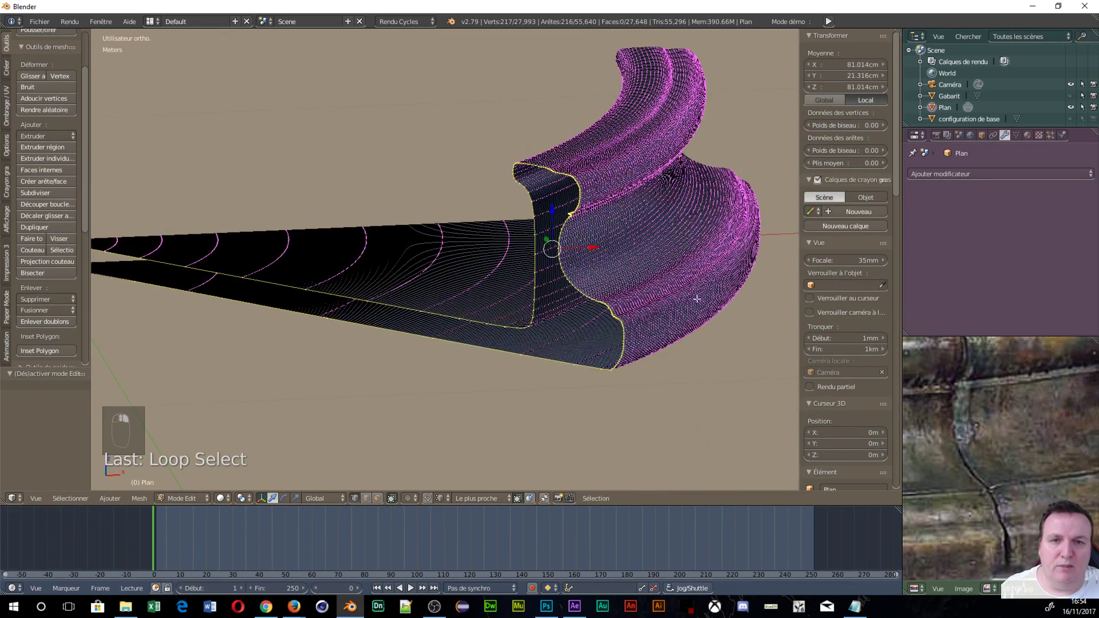
{"action": "scroll", "coordinate": [683, 329], "scroll_direction": "up", "scroll_amount": 3}
{"action": "scroll", "coordinate": [682, 329], "scroll_direction": "down", "scroll_amount": 2}
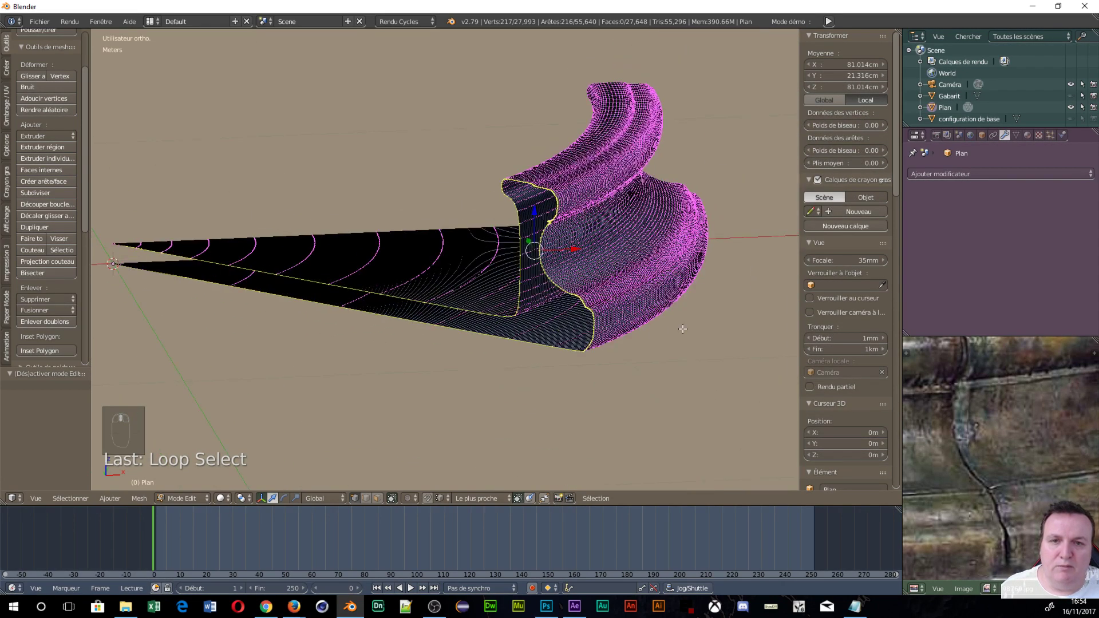
{"action": "key", "text": "s"}
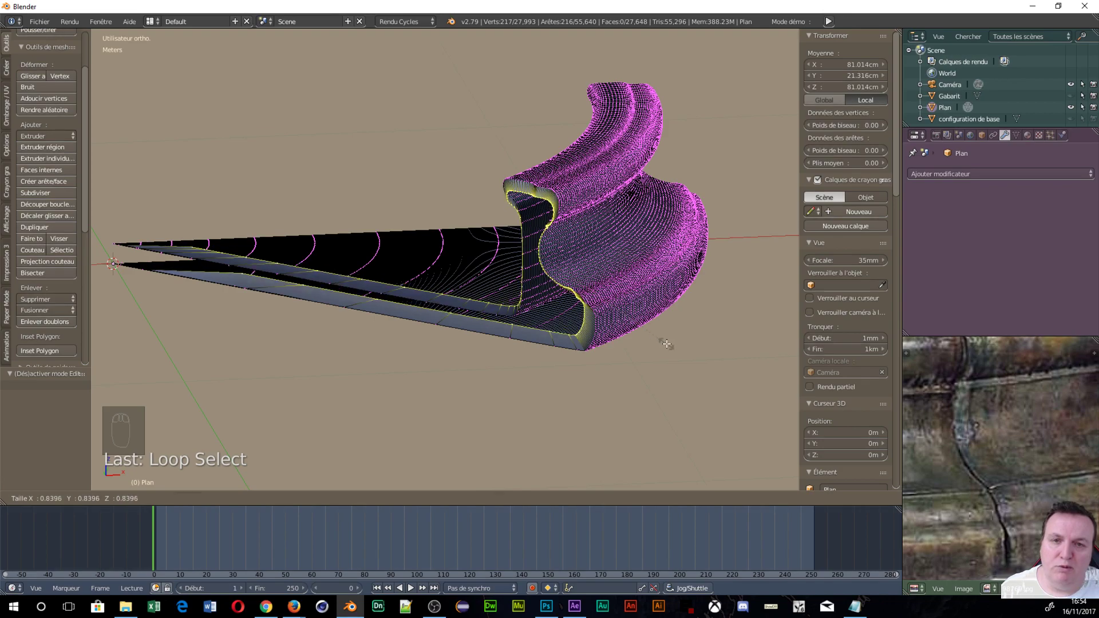
{"action": "right_click", "coordinate": [667, 347]}
Enable proportional editing with the open end's edge loop still selected
{"action": "middle_click_drag", "start_coordinate": [692, 368], "coordinate": [661, 359]}
{"action": "scroll", "coordinate": [654, 368], "scroll_direction": "up", "scroll_amount": 5}
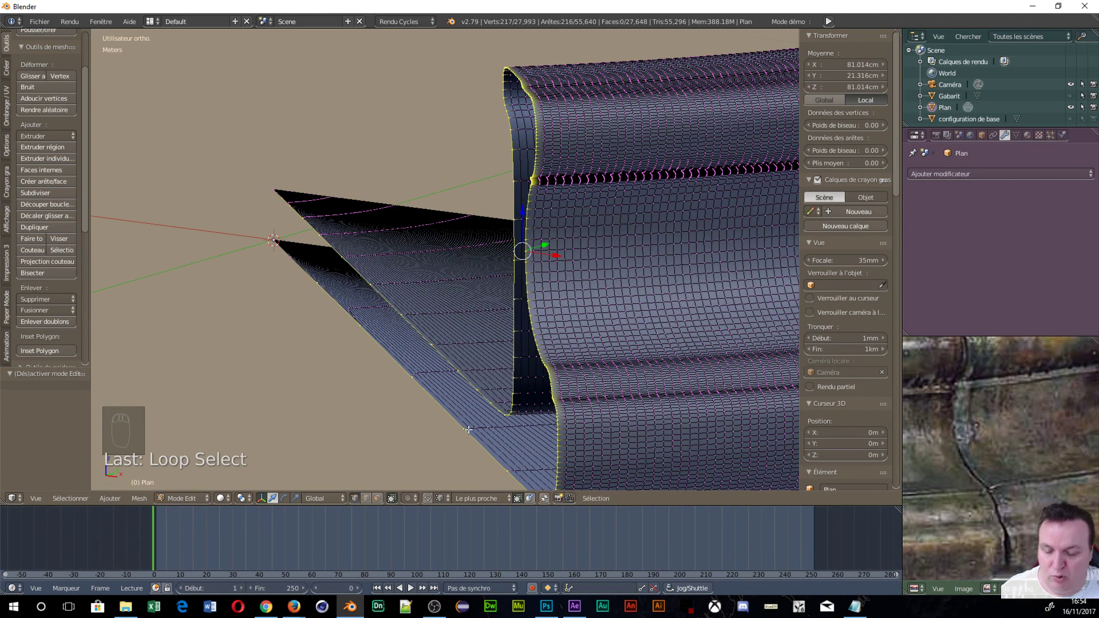
{"action": "key", "text": "o"}
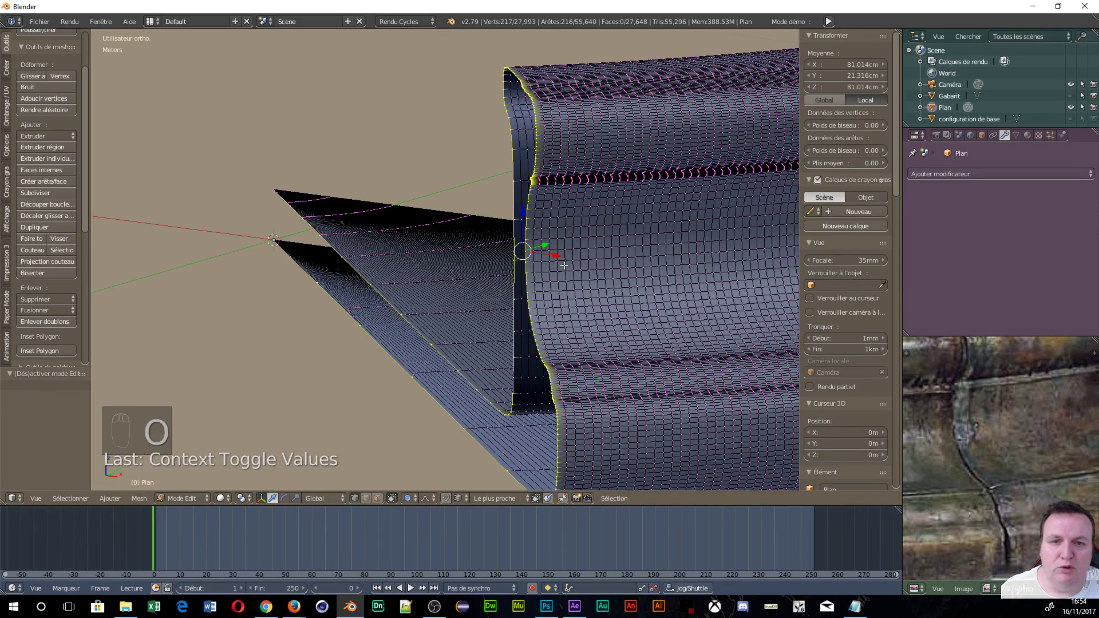
Try moving the end loop about -2 mm along X with a reduced proportional influence, and undo the move
{"action": "left_click_drag", "start_coordinate": [558, 256], "coordinate": [554, 259]}
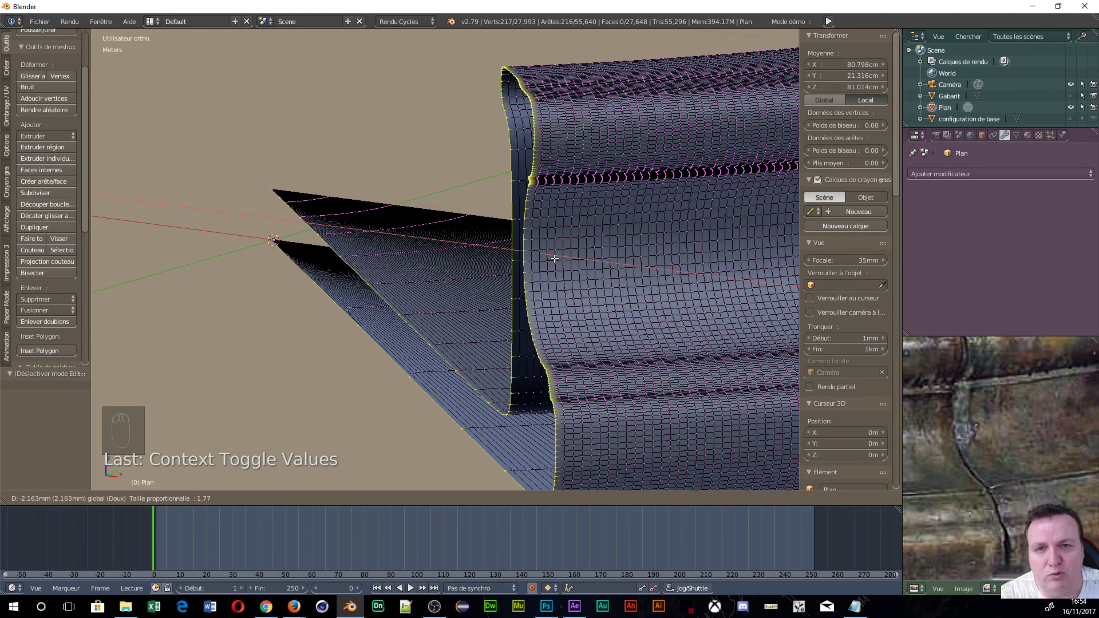
{"action": "scroll", "coordinate": [555, 259], "scroll_direction": "up", "scroll_amount": 9}
{"action": "scroll", "coordinate": [555, 259], "scroll_direction": "up", "scroll_amount": 1}
{"action": "scroll", "coordinate": [554, 258], "scroll_direction": "up", "scroll_amount": 6}
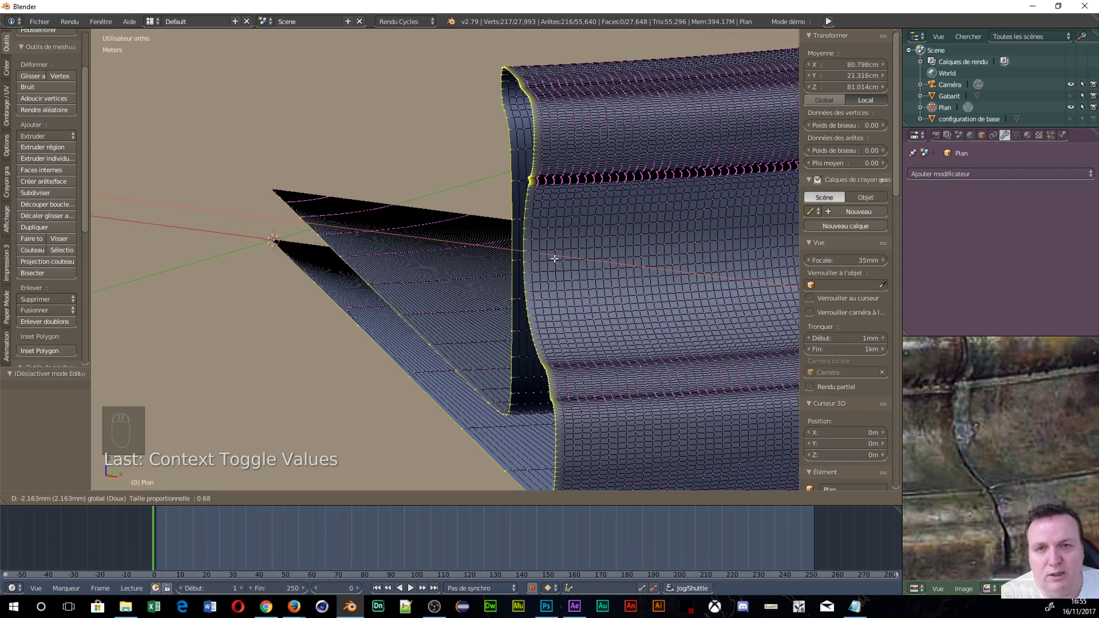
{"action": "scroll", "coordinate": [555, 258], "scroll_direction": "up", "scroll_amount": 5}
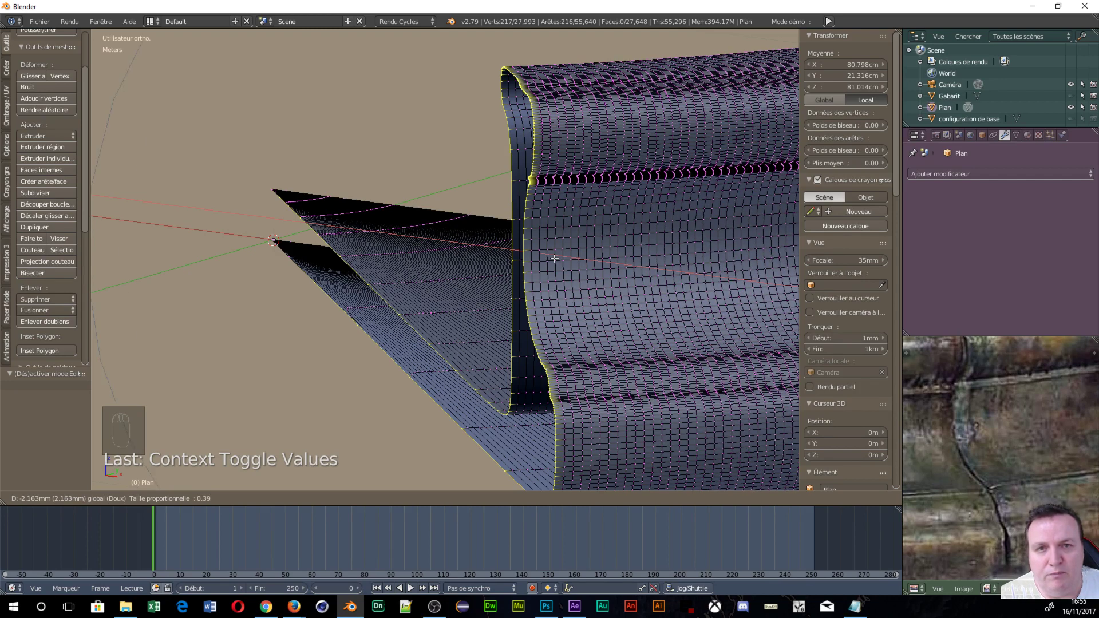
{"action": "scroll", "coordinate": [555, 259], "scroll_direction": "up", "scroll_amount": 7}
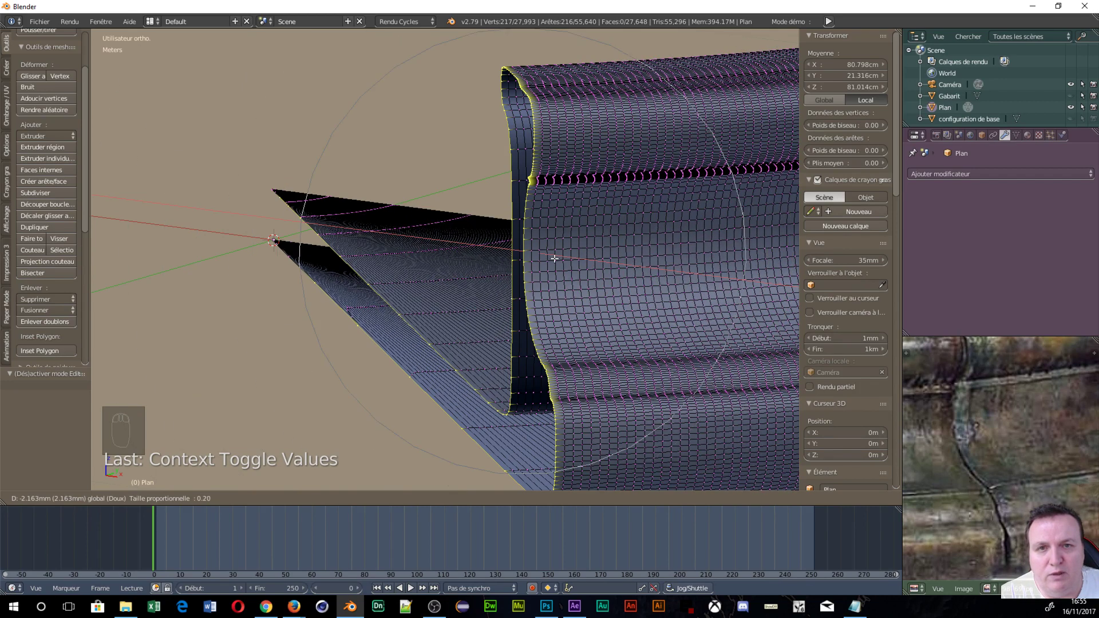
{"action": "scroll", "coordinate": [555, 259], "scroll_direction": "up", "scroll_amount": 2}
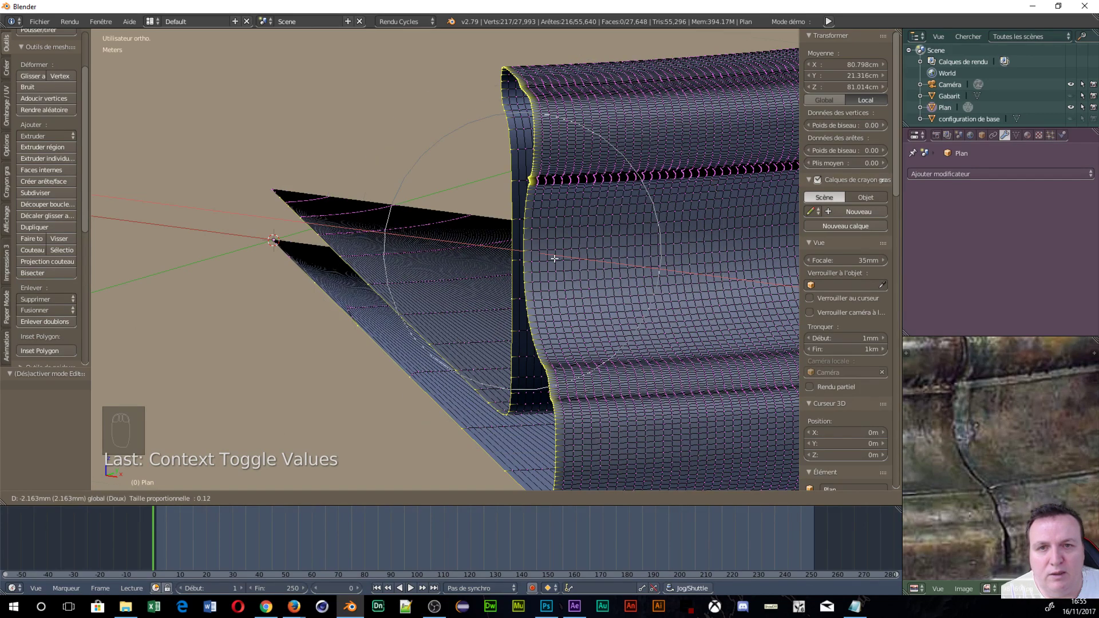
{"action": "scroll", "coordinate": [554, 259], "scroll_direction": "up", "scroll_amount": 4}
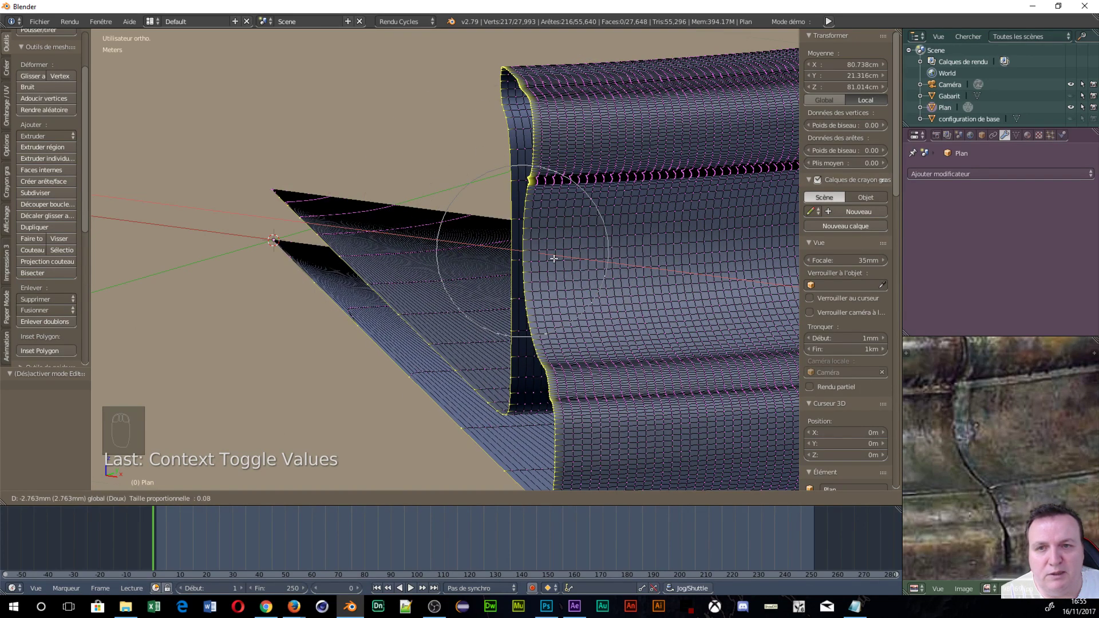
{"action": "mouse_move", "coordinate": [554, 258]}
{"action": "left_mouse_down"}
{"action": "mouse_move", "coordinate": [472, 228]}
{"action": "mouse_move", "coordinate": [736, 351]}
{"action": "mouse_move", "coordinate": [538, 257]}
{"action": "mouse_move", "coordinate": [581, 282]}
{"action": "mouse_move", "coordinate": [553, 264]}
{"action": "left_mouse_up"}
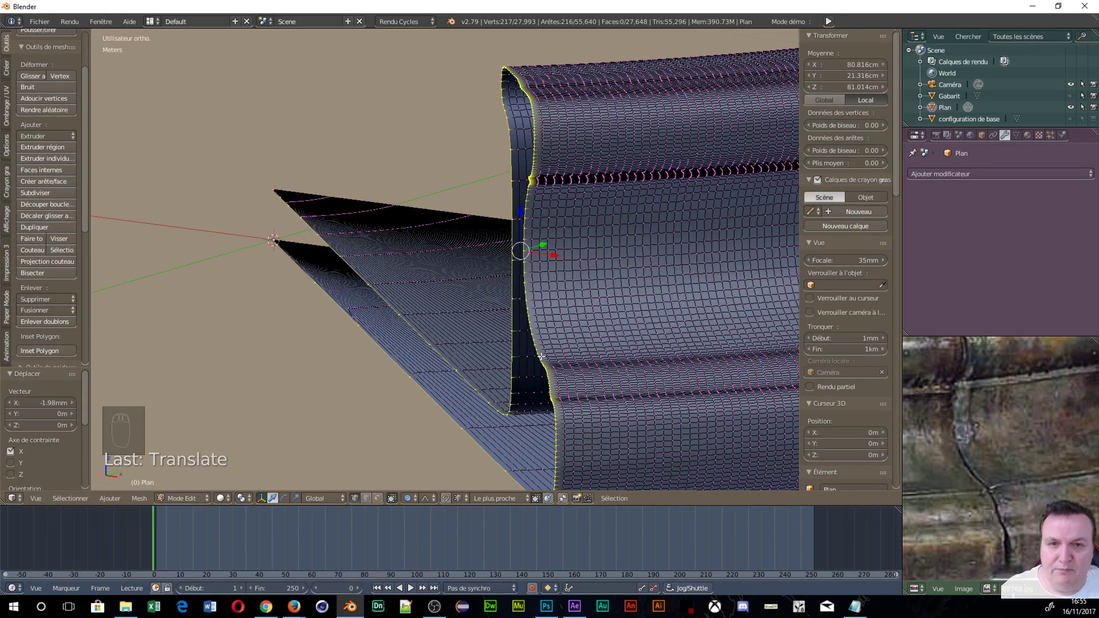
{"action": "key", "text": "ctrl+z"}
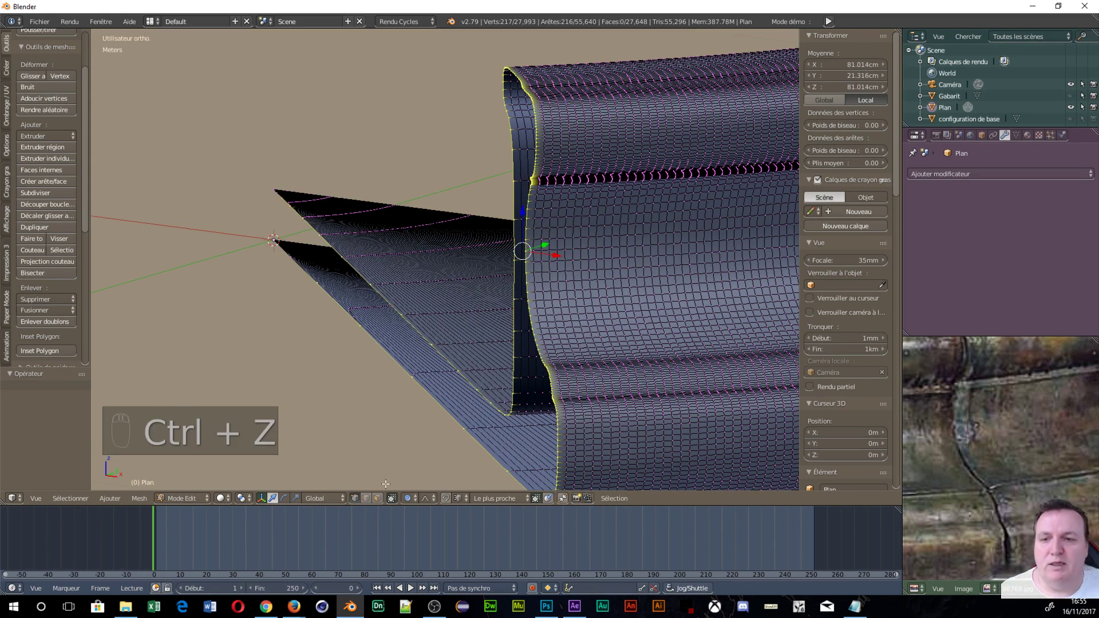
Set the pivot point to the 3D cursor and scale the end loop to 0.993 with a proportional size of about 0.01
{"action": "left_click", "coordinate": [239, 501]}
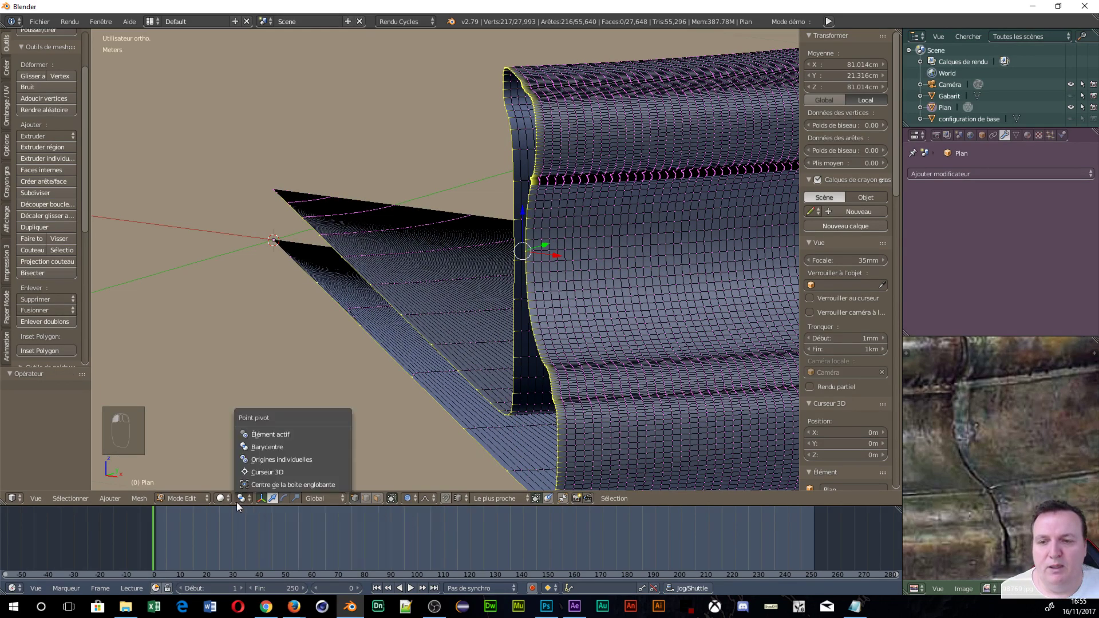
{"action": "left_click", "coordinate": [264, 472]}
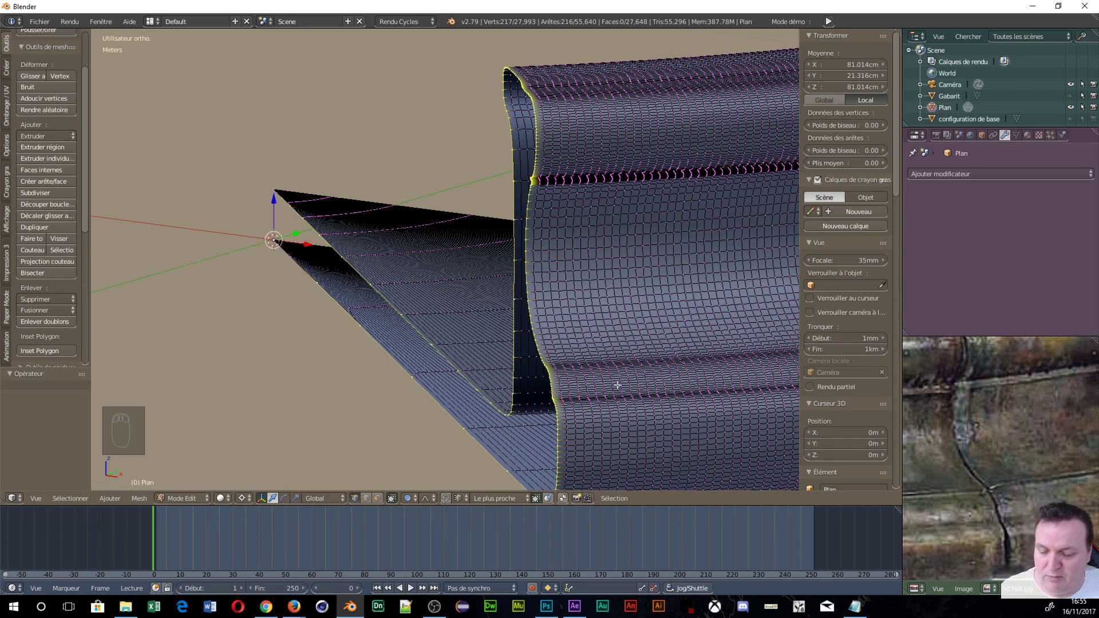
{"action": "key", "text": "s"}
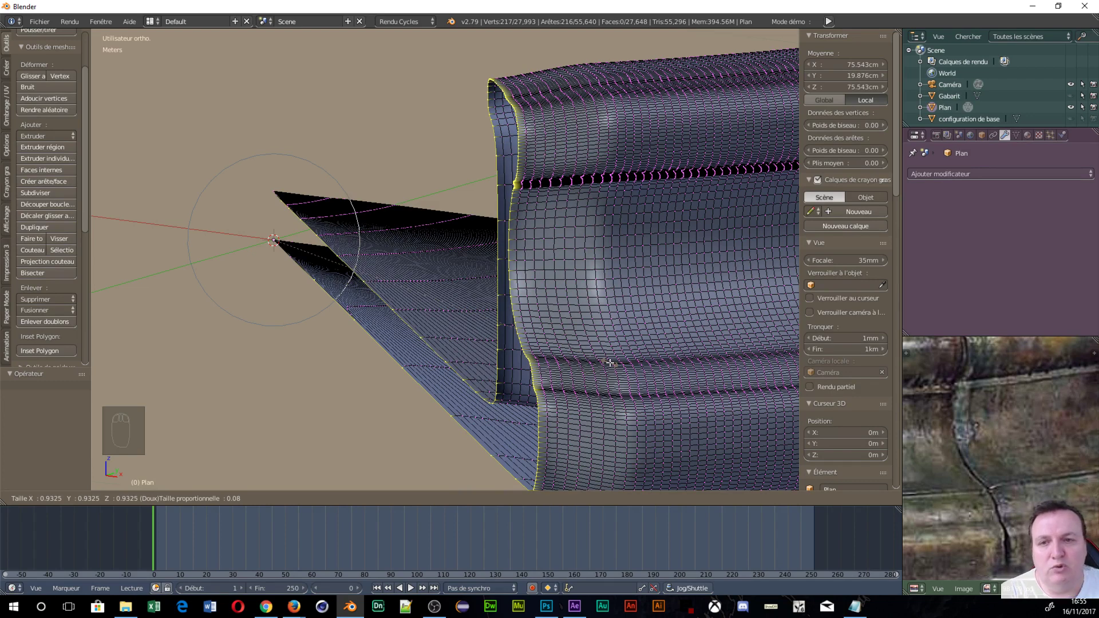
{"action": "scroll", "coordinate": [609, 362], "scroll_direction": "up", "scroll_amount": 5}
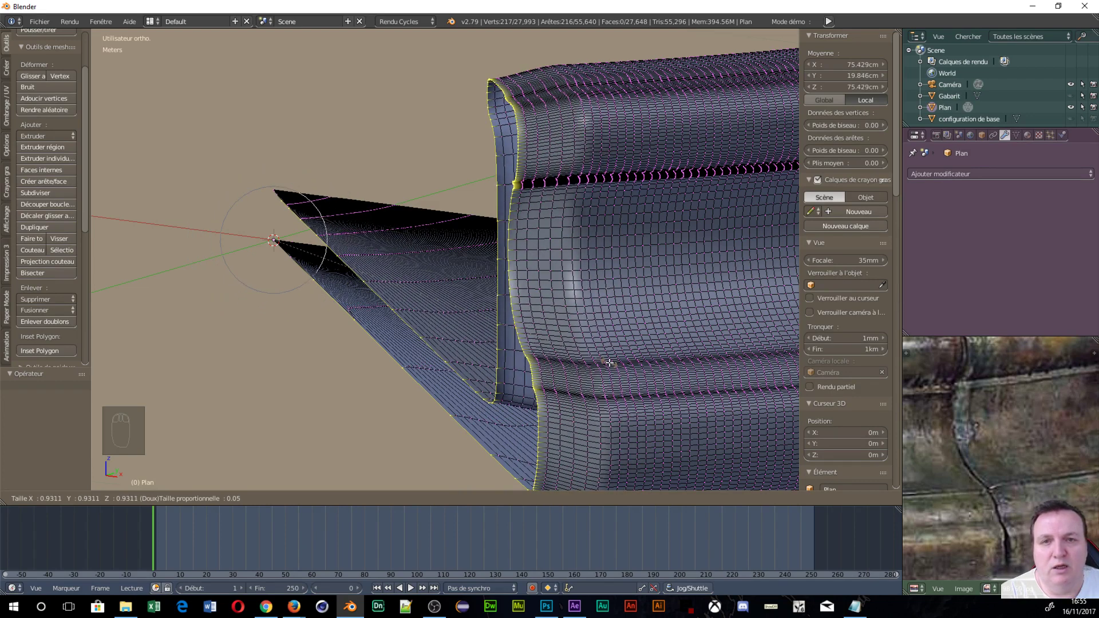
{"action": "scroll", "coordinate": [609, 362], "scroll_direction": "up", "scroll_amount": 10}
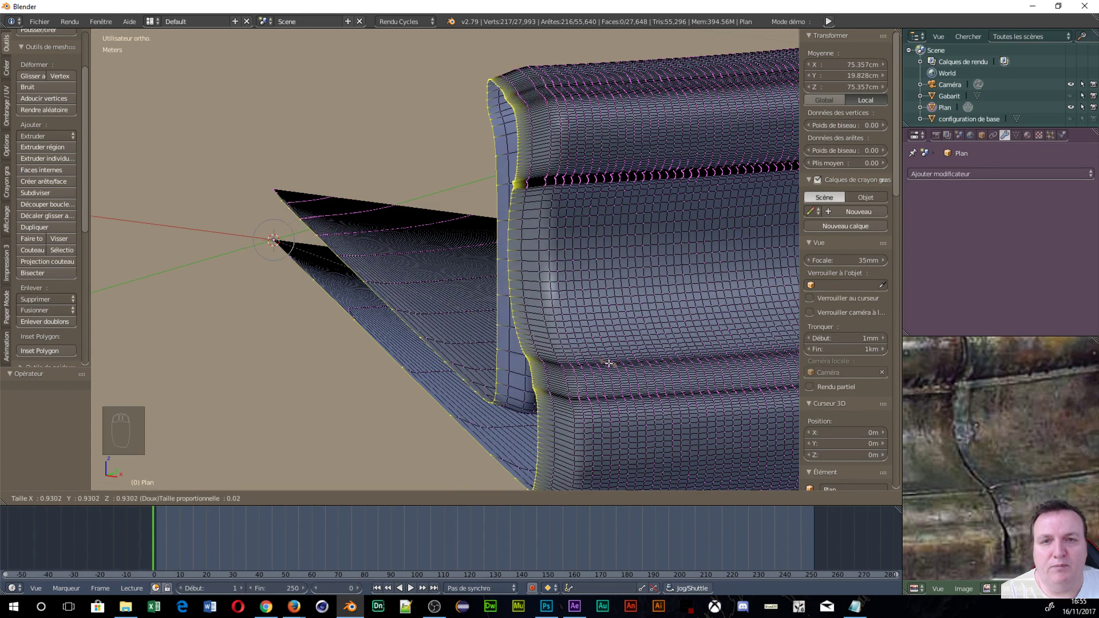
{"action": "scroll", "coordinate": [609, 363], "scroll_direction": "up", "scroll_amount": 7}
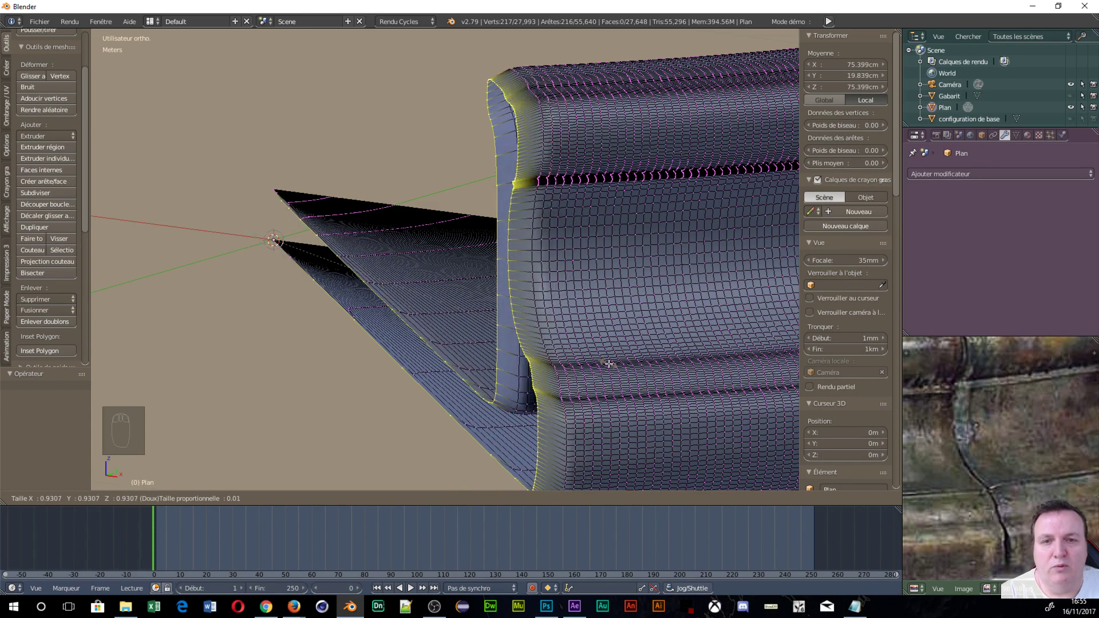
{"action": "scroll", "coordinate": [609, 364], "scroll_direction": "down", "scroll_amount": 3}
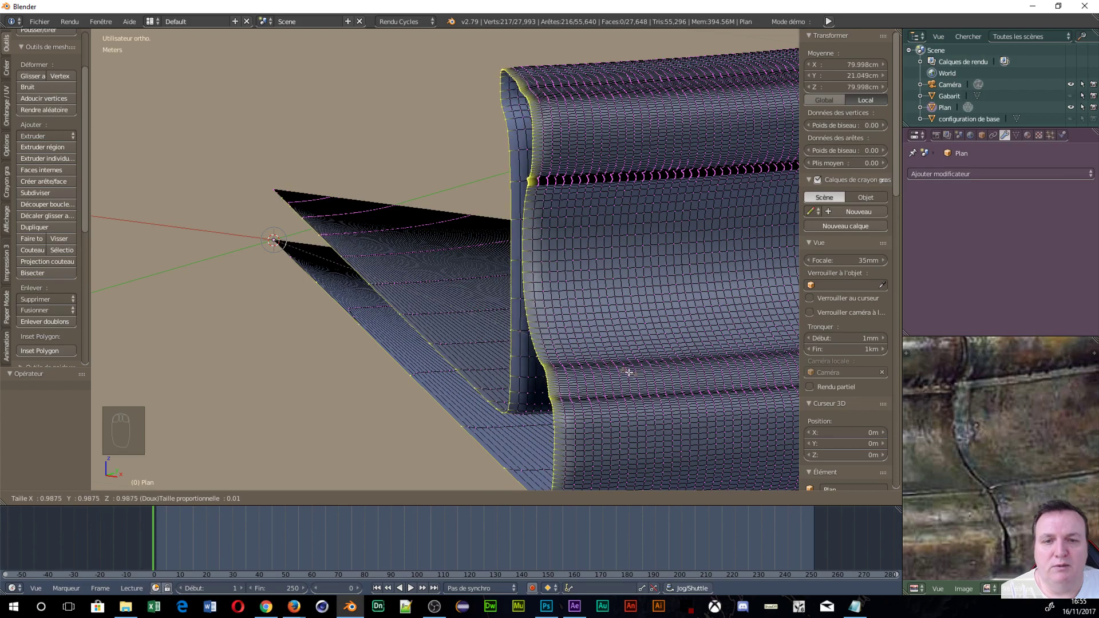
{"action": "left_click", "coordinate": [630, 374]}
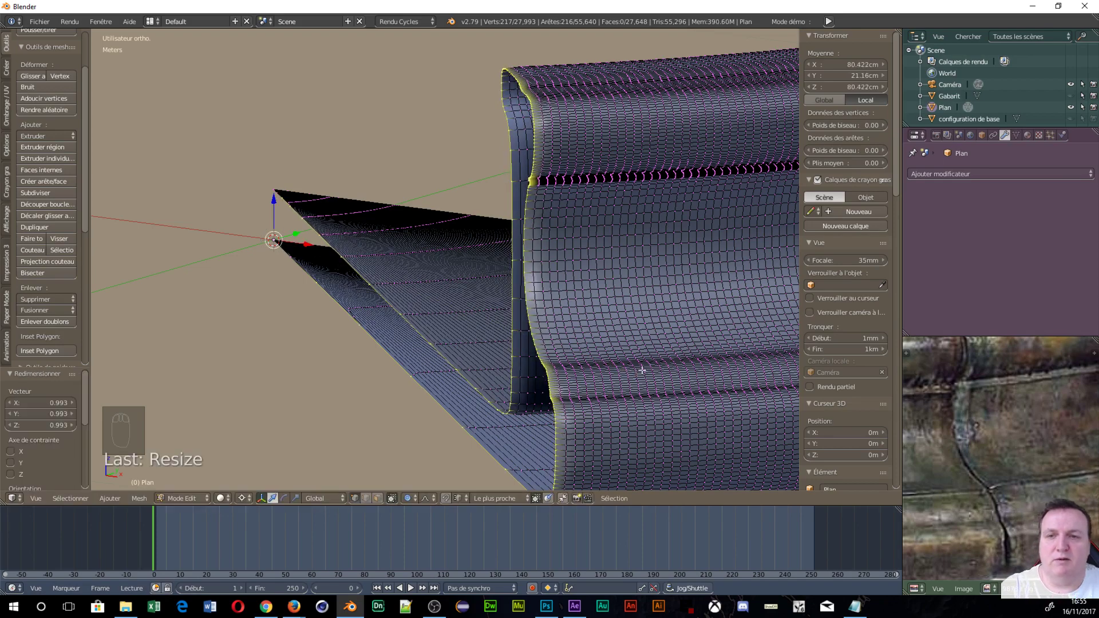
{"action": "scroll", "coordinate": [641, 371], "scroll_direction": "down", "scroll_amount": 6}
{"action": "scroll", "coordinate": [540, 418], "scroll_direction": "up", "scroll_amount": 6}
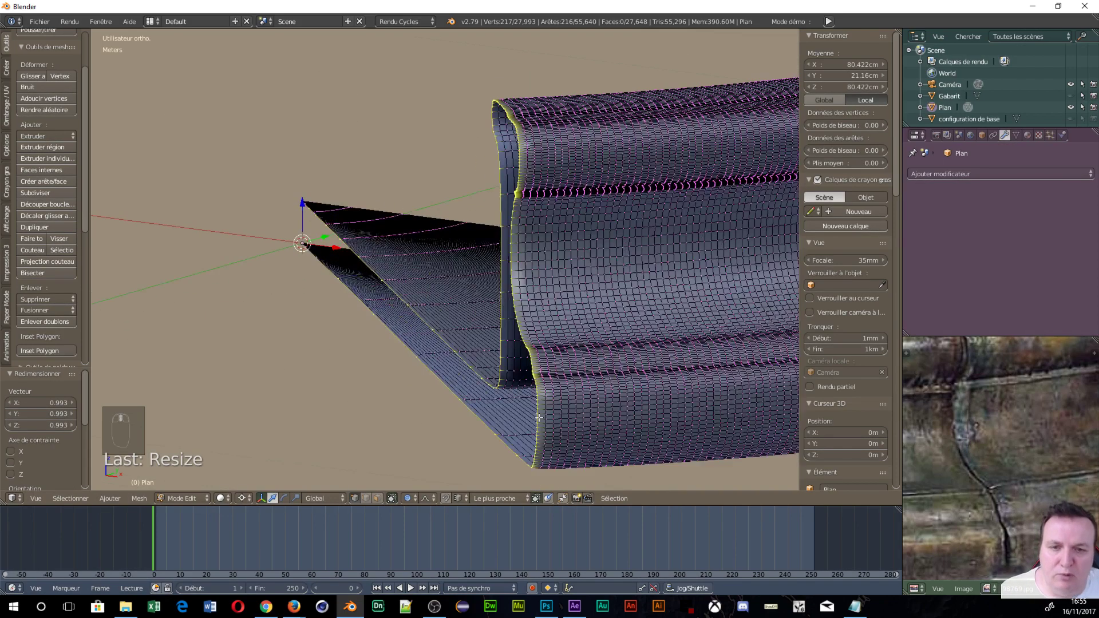
{"action": "scroll", "coordinate": [649, 415], "scroll_direction": "down", "scroll_amount": 2}
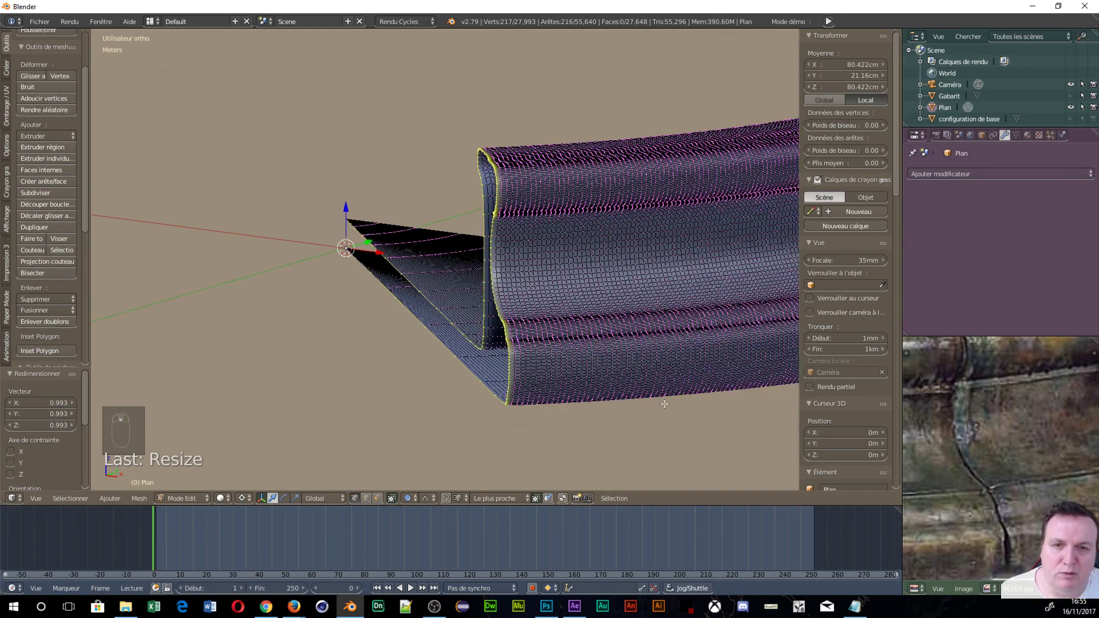
{"action": "middle_click_drag", "start_coordinate": [664, 402], "coordinate": [511, 391]}
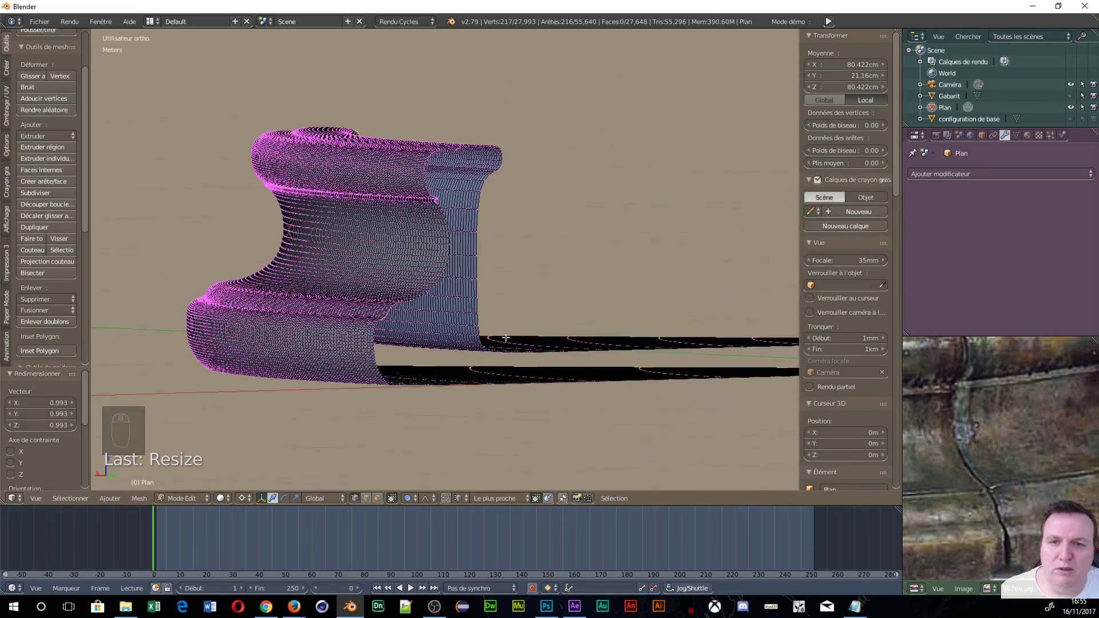
Select the edge loop at the other open end of the basin segment and scale it to 0.994 with proportional size 0.01
{"action": "scroll", "coordinate": [506, 337], "scroll_direction": "up", "scroll_amount": 4}
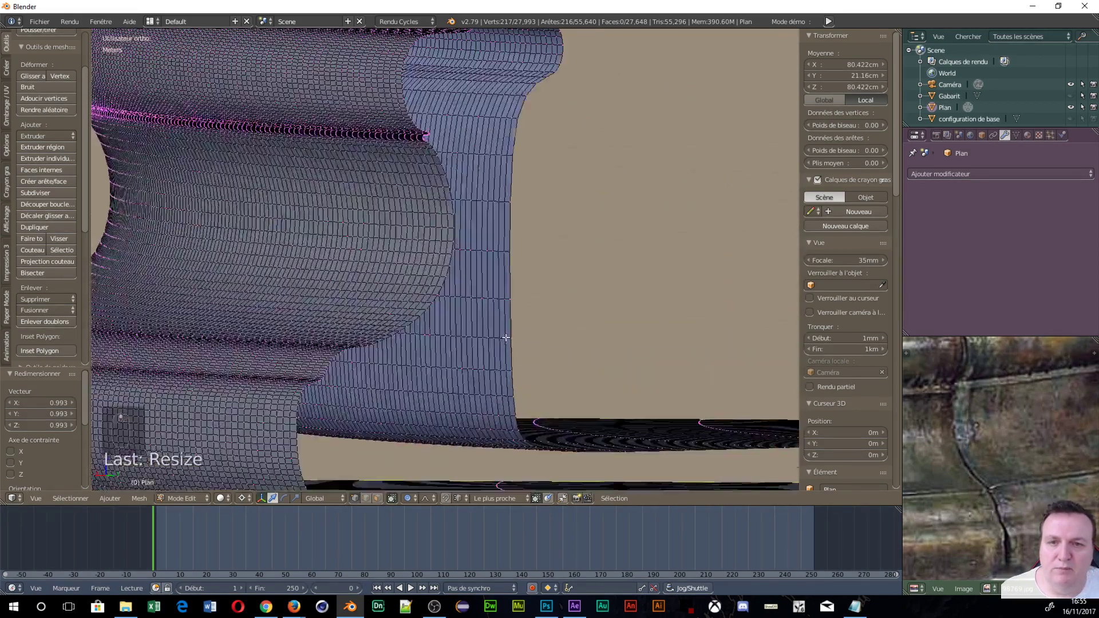
{"action": "right_click", "coordinate": [512, 277], "text": "alt"}
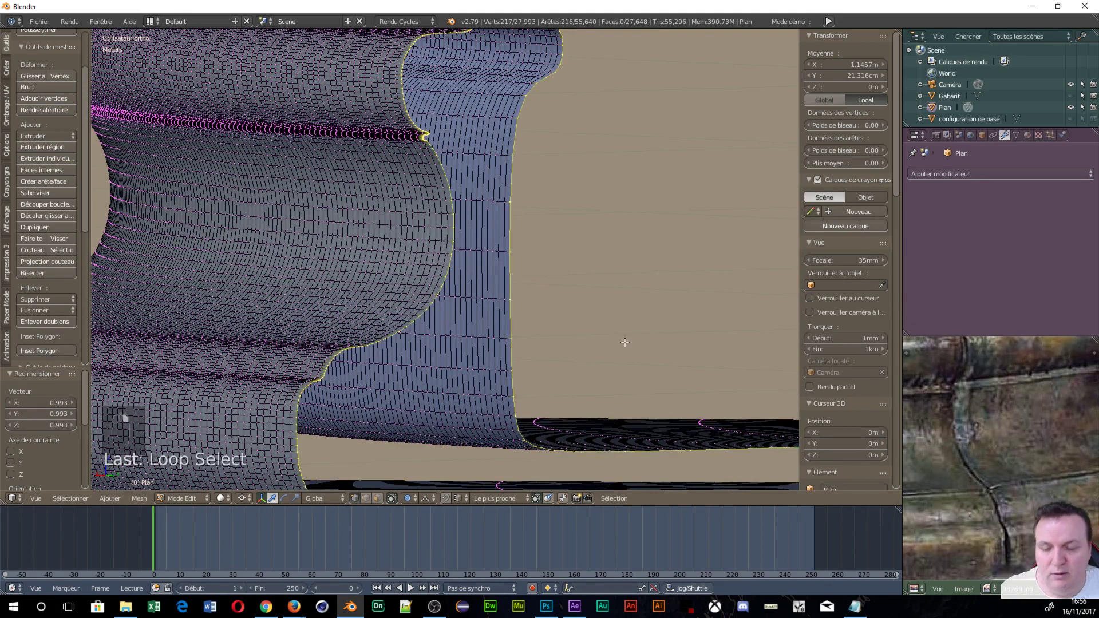
{"action": "key", "text": "s"}
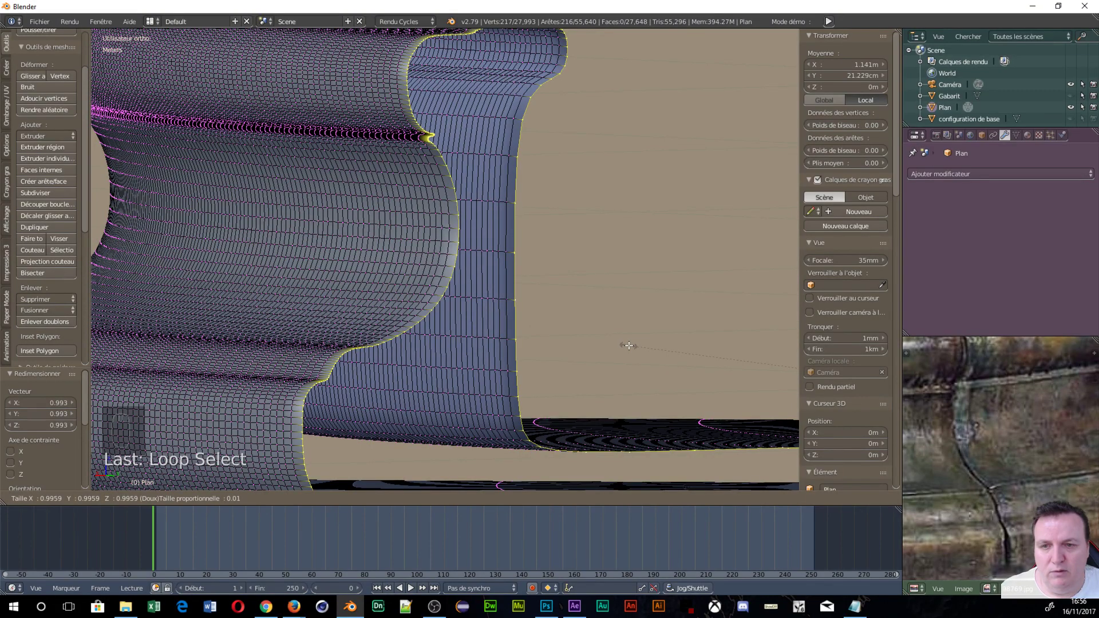
{"action": "left_click", "coordinate": [630, 346]}
{"action": "scroll", "coordinate": [538, 344], "scroll_direction": "down", "scroll_amount": 4}
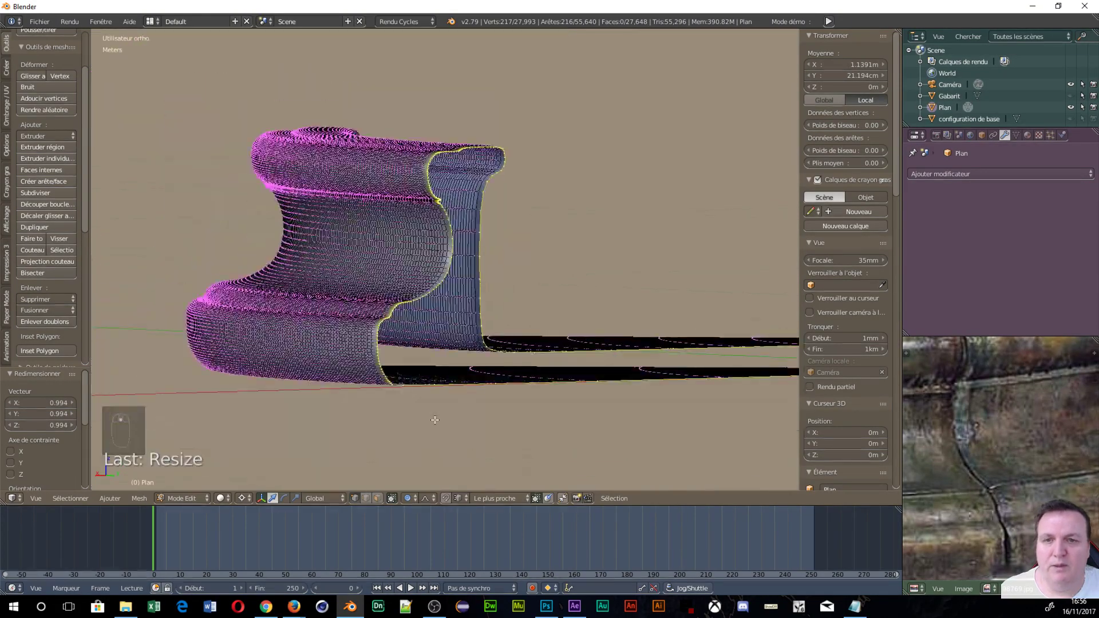
Return to Object Mode and examine the shading of the basin segment around its reshaped open ends
{"action": "middle_click_drag", "start_coordinate": [434, 420], "coordinate": [552, 482]}
{"action": "scroll", "coordinate": [552, 481], "scroll_direction": "down", "scroll_amount": 4}
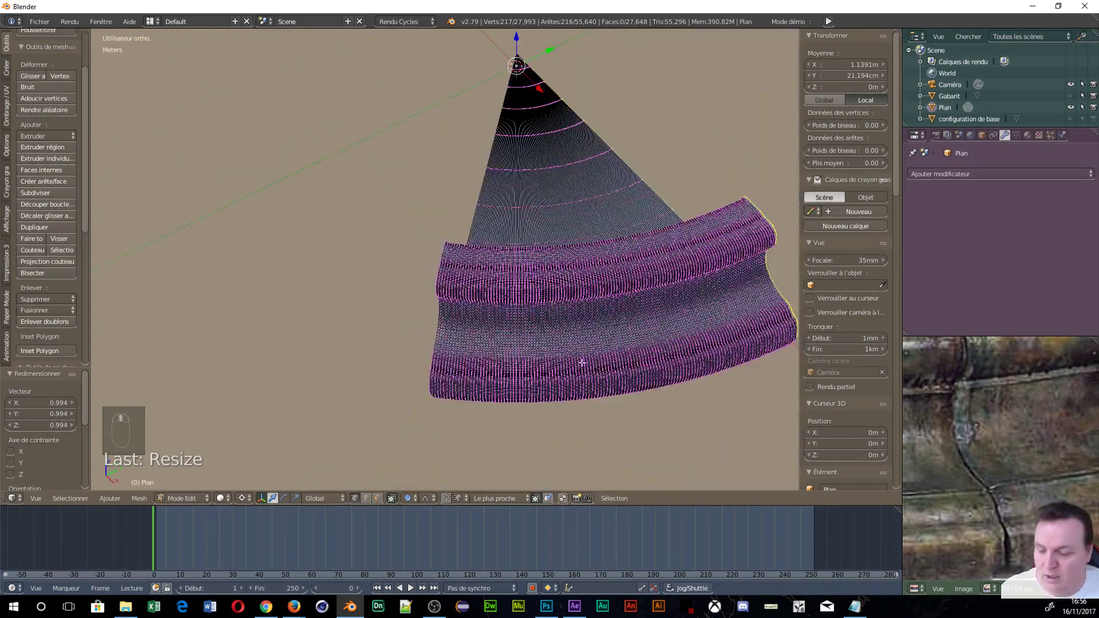
{"action": "key", "text": "Tab"}
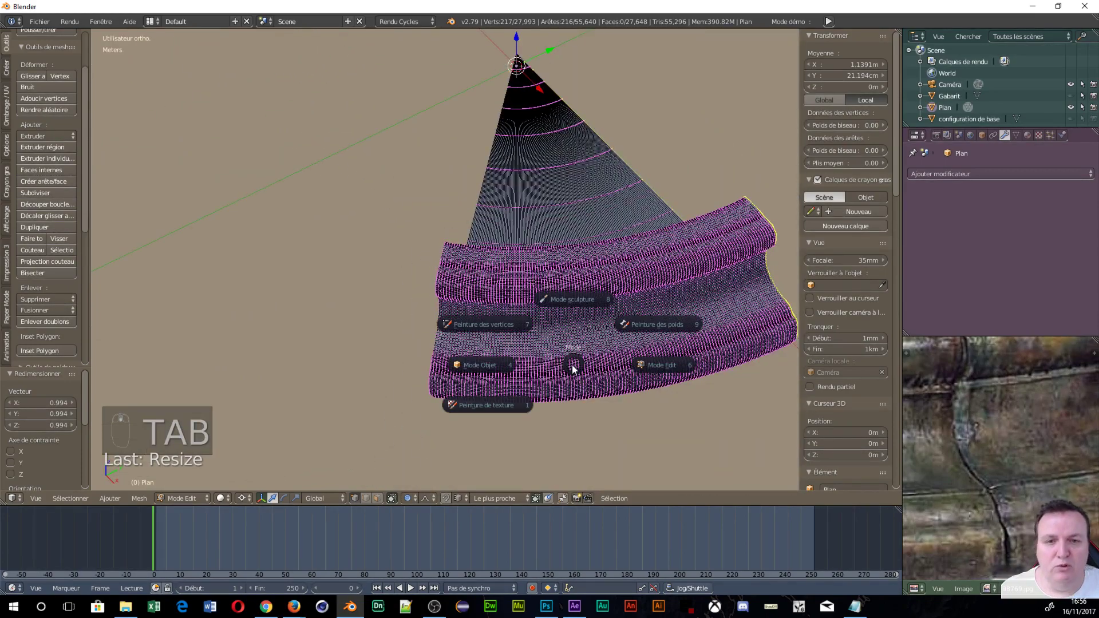
{"action": "left_click", "coordinate": [467, 365]}
{"action": "middle_click_drag", "start_coordinate": [465, 361], "coordinate": [599, 329]}
{"action": "middle_click_drag", "start_coordinate": [520, 359], "coordinate": [513, 357]}
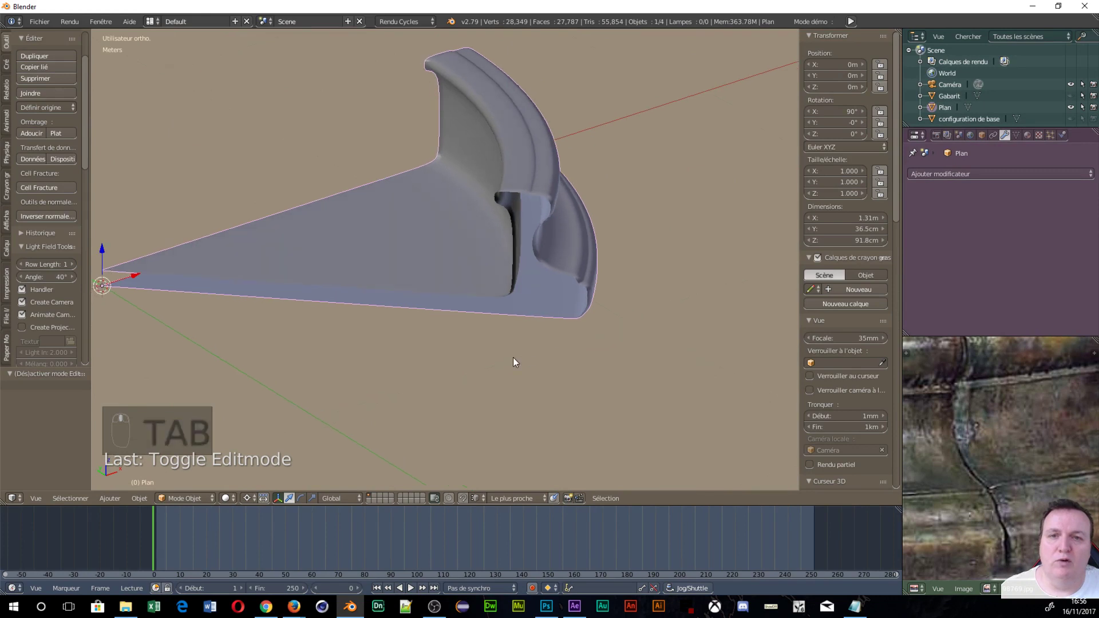
{"action": "scroll", "coordinate": [512, 357], "scroll_direction": "up", "scroll_amount": 3}
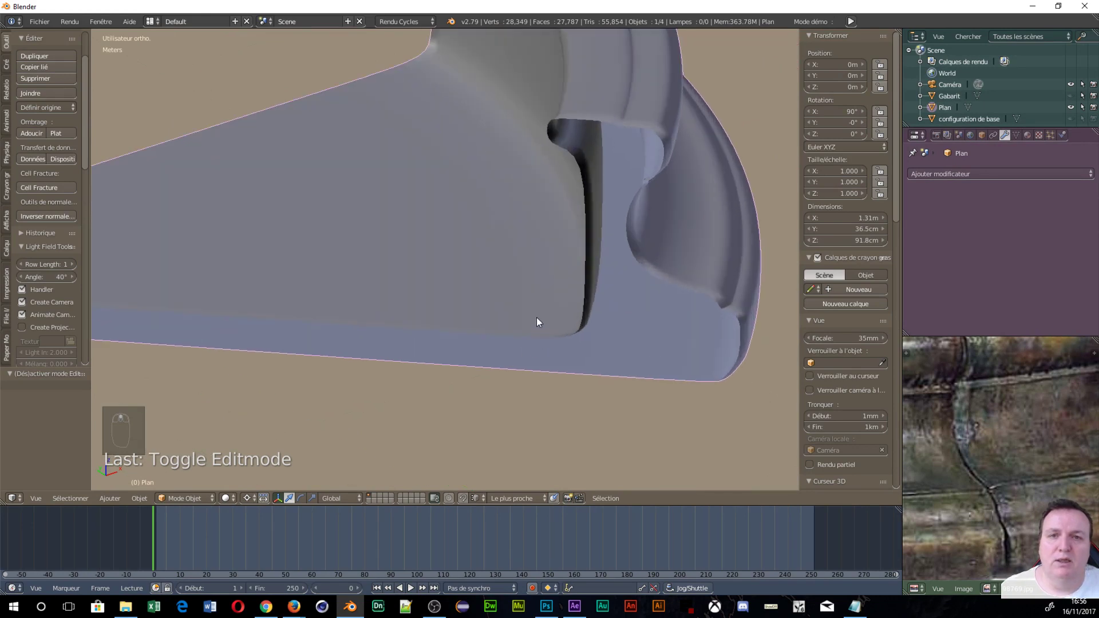
{"action": "scroll", "coordinate": [537, 318], "scroll_direction": "down", "scroll_amount": 6}
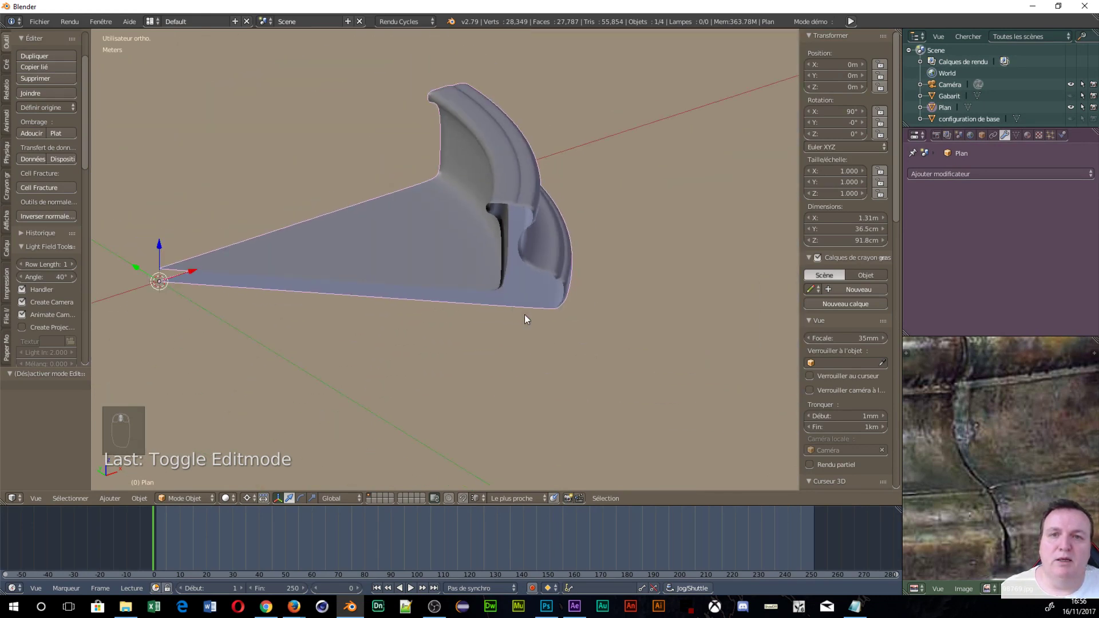
{"action": "scroll", "coordinate": [439, 289], "scroll_direction": "up", "scroll_amount": 8}
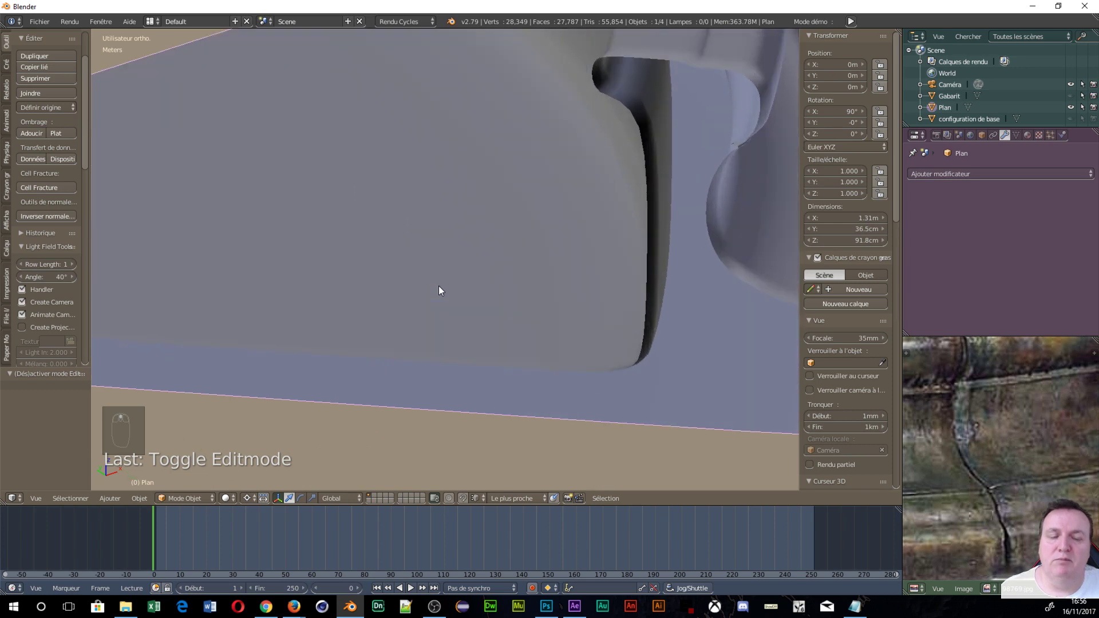
{"action": "scroll", "coordinate": [439, 290], "scroll_direction": "down", "scroll_amount": 4}
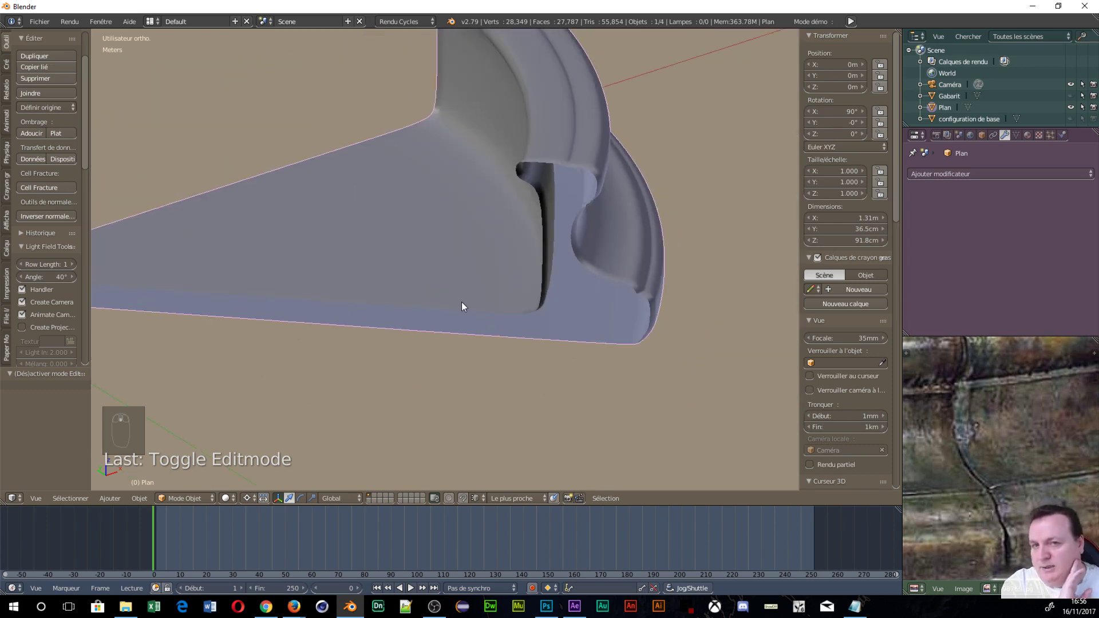
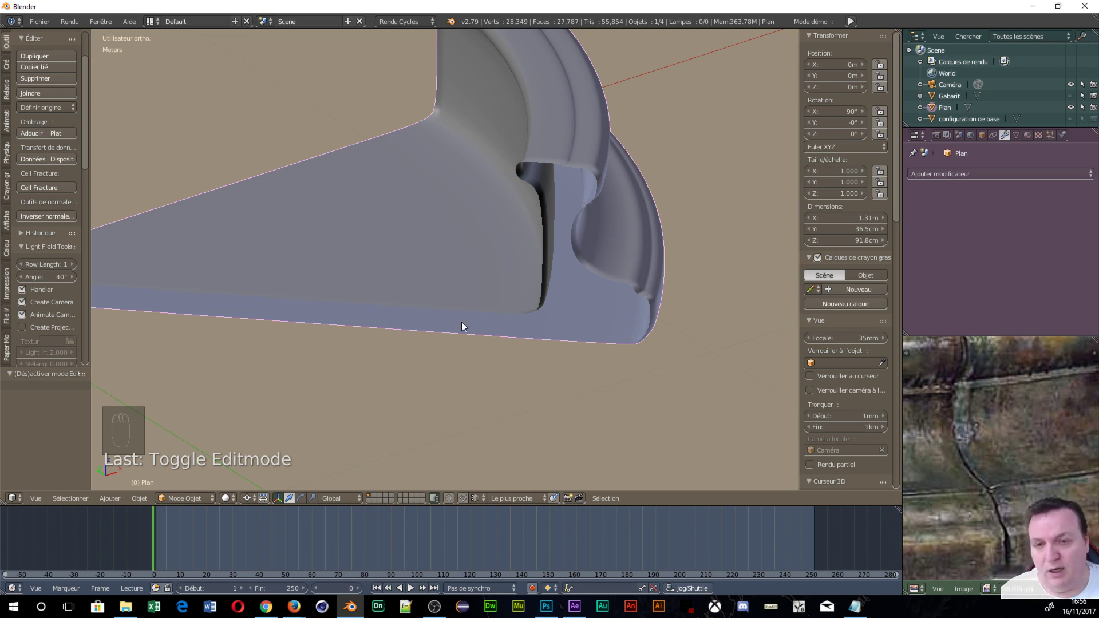
Add a plain axes empty at the scene origin
{"action": "key", "text": "shift+a"}
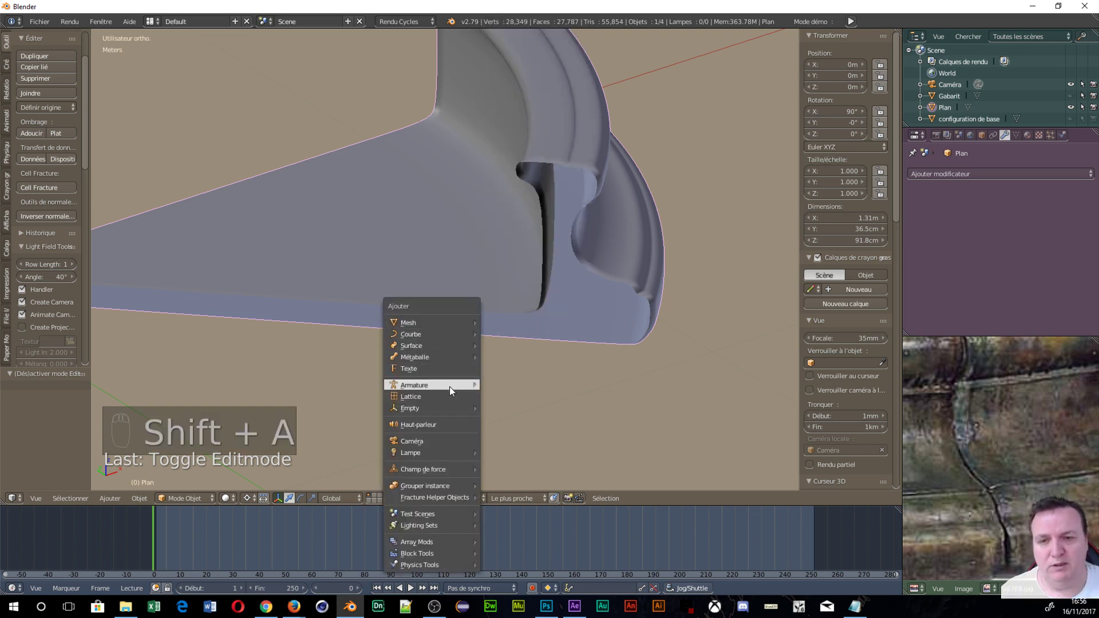
{"action": "mouse_move", "coordinate": [452, 409]}
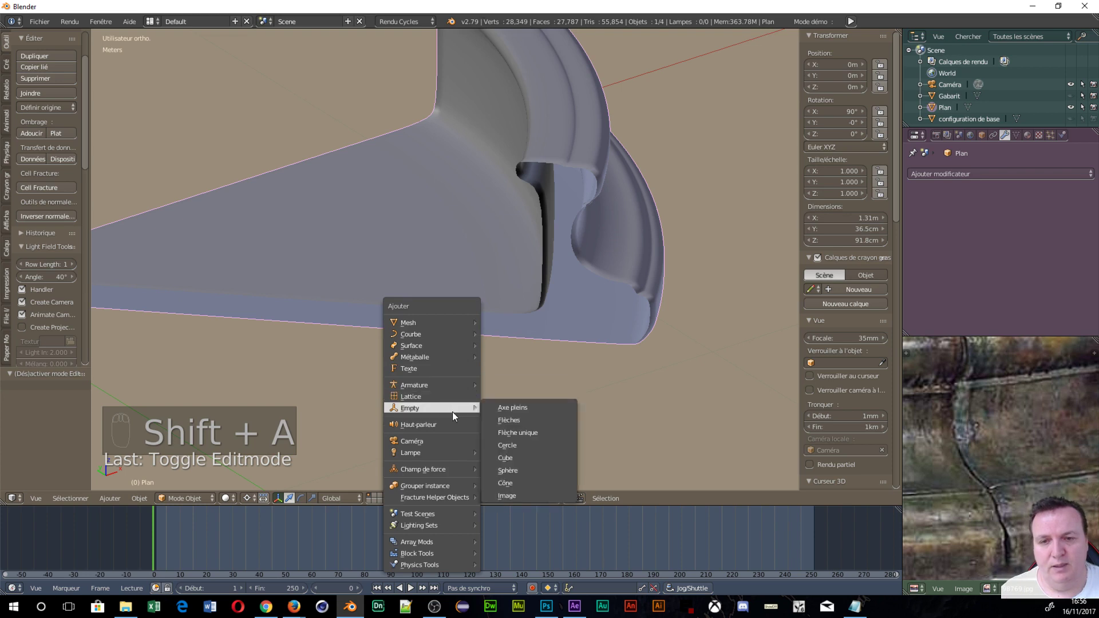
{"action": "left_click", "coordinate": [503, 407]}
{"action": "scroll", "coordinate": [420, 329], "scroll_direction": "down", "scroll_amount": 5}
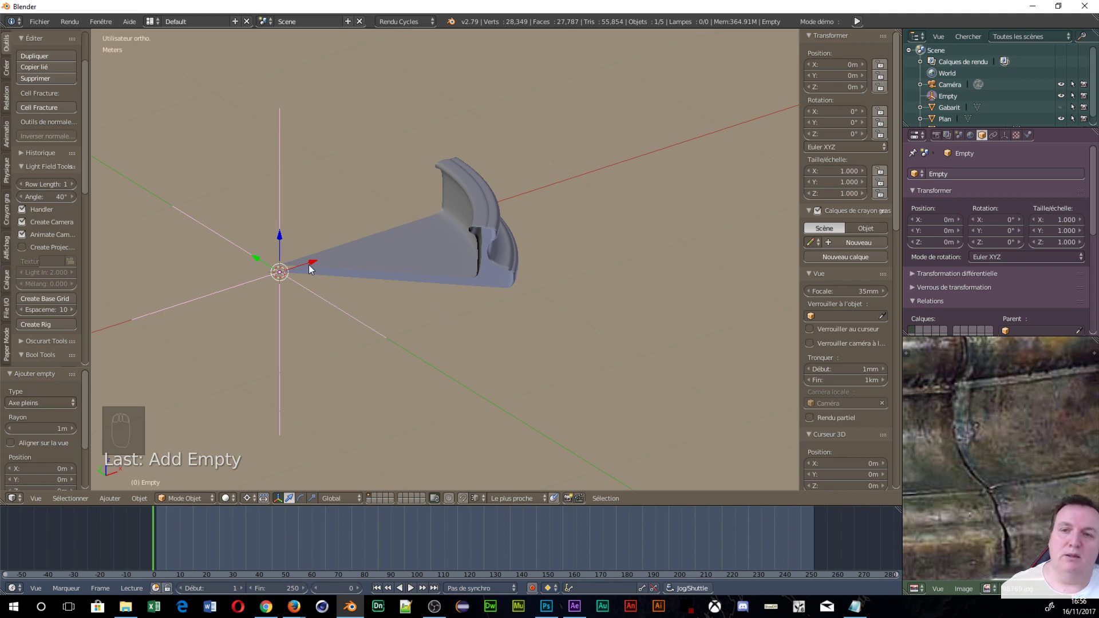
{"action": "scroll", "coordinate": [186, 248], "scroll_direction": "up", "scroll_amount": 4}
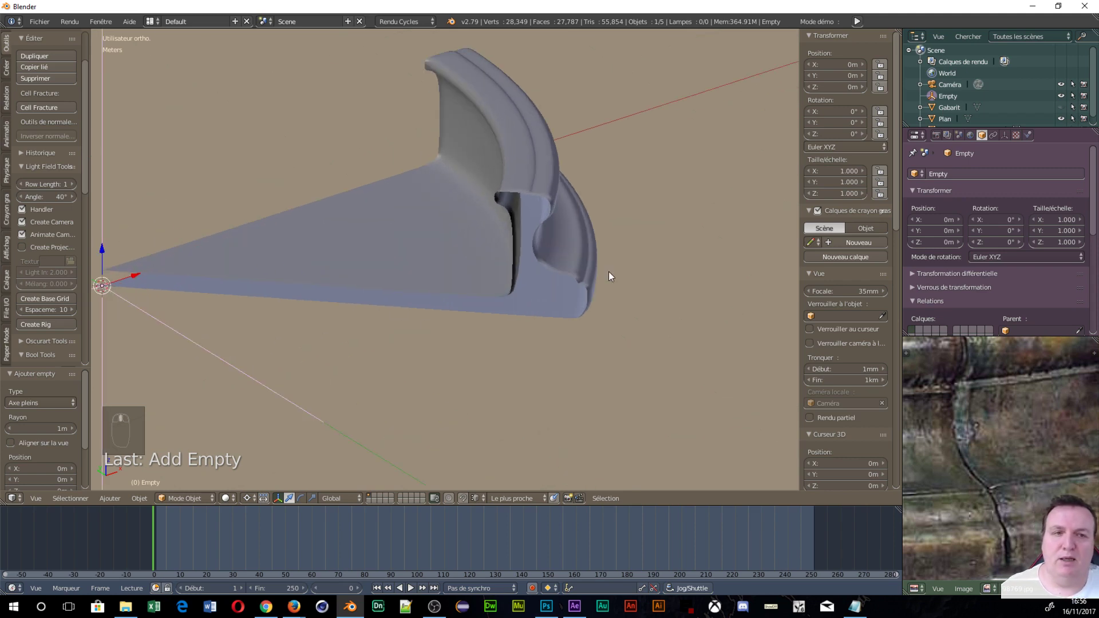
{"action": "scroll", "coordinate": [418, 288], "scroll_direction": "down", "scroll_amount": 3}
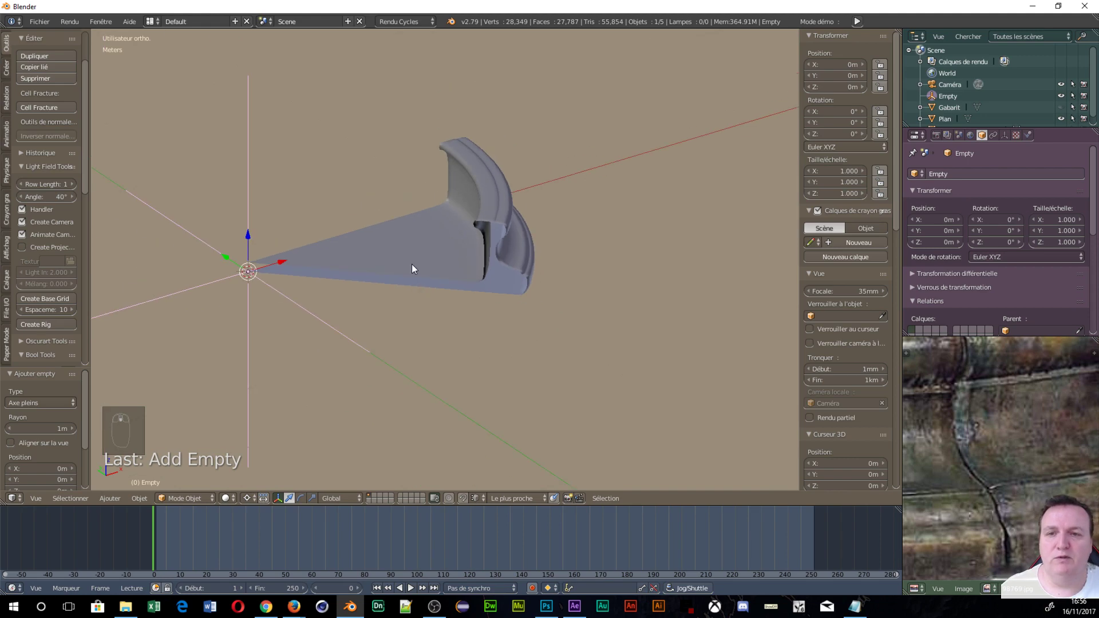
Add an Array modifier to the basin segment and enable its object offset with Empty as the offset object
{"action": "right_click", "coordinate": [411, 263]}
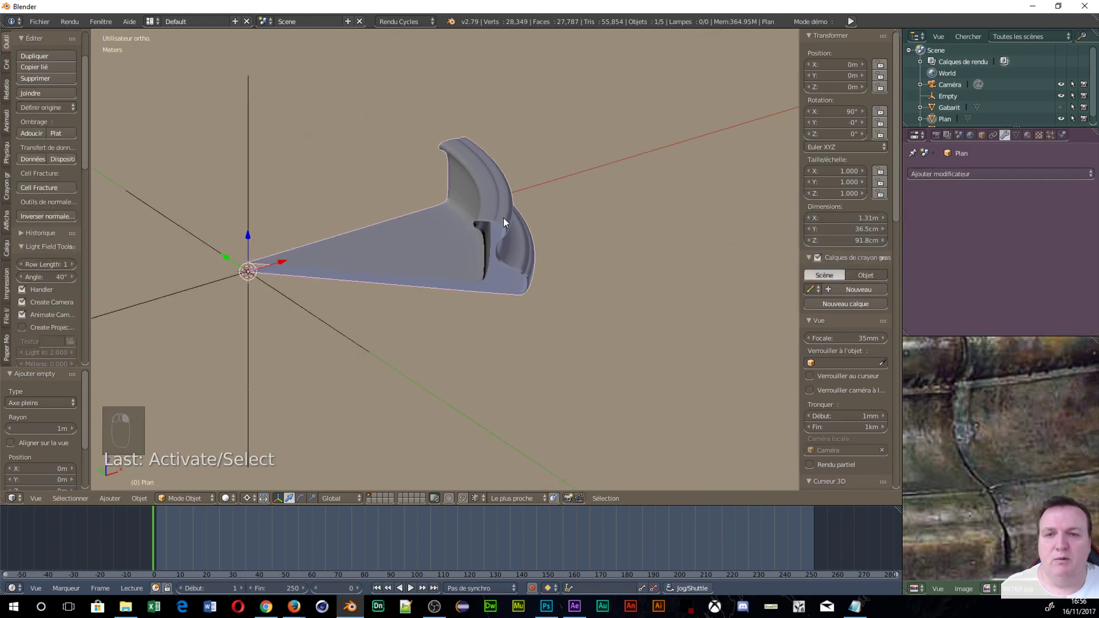
{"action": "left_click", "coordinate": [966, 175]}
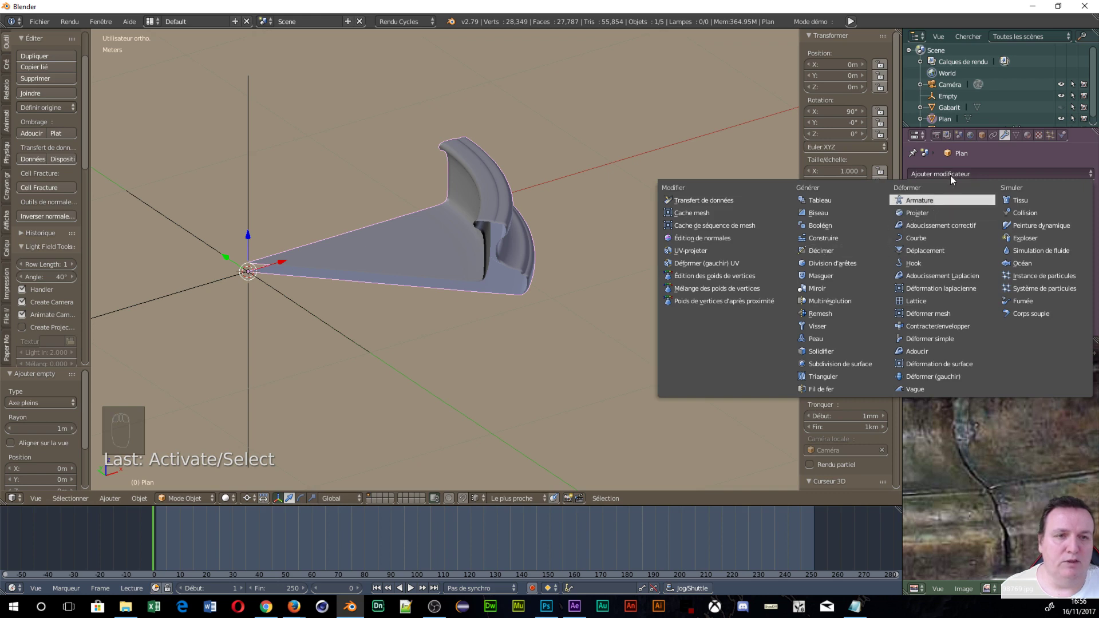
{"action": "left_click", "coordinate": [817, 201]}
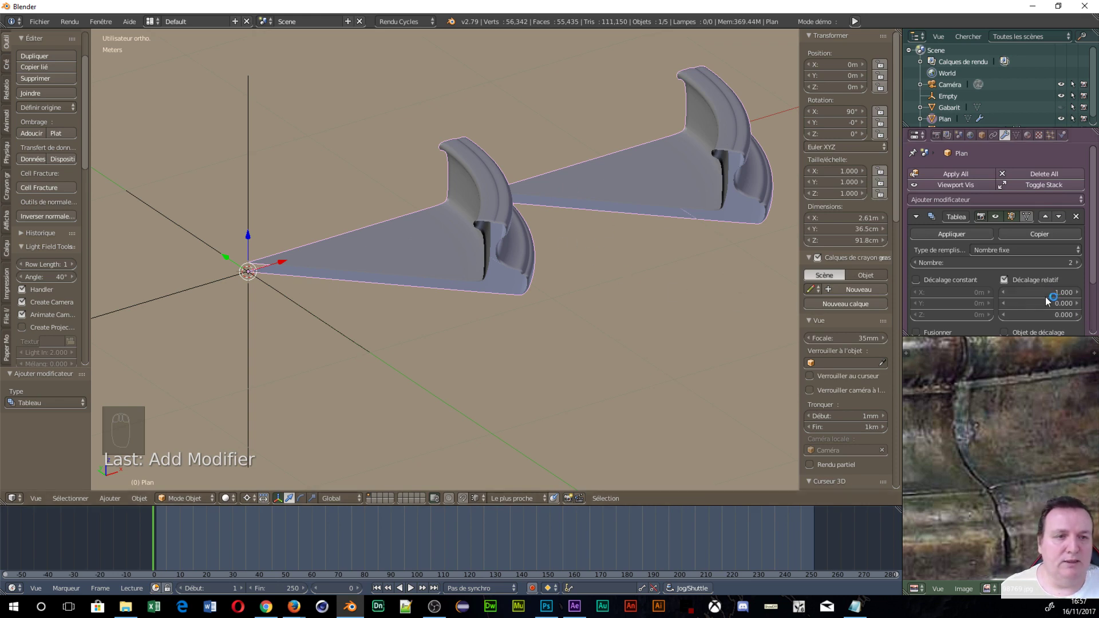
{"action": "scroll", "coordinate": [1039, 293], "scroll_direction": "down", "scroll_amount": 3}
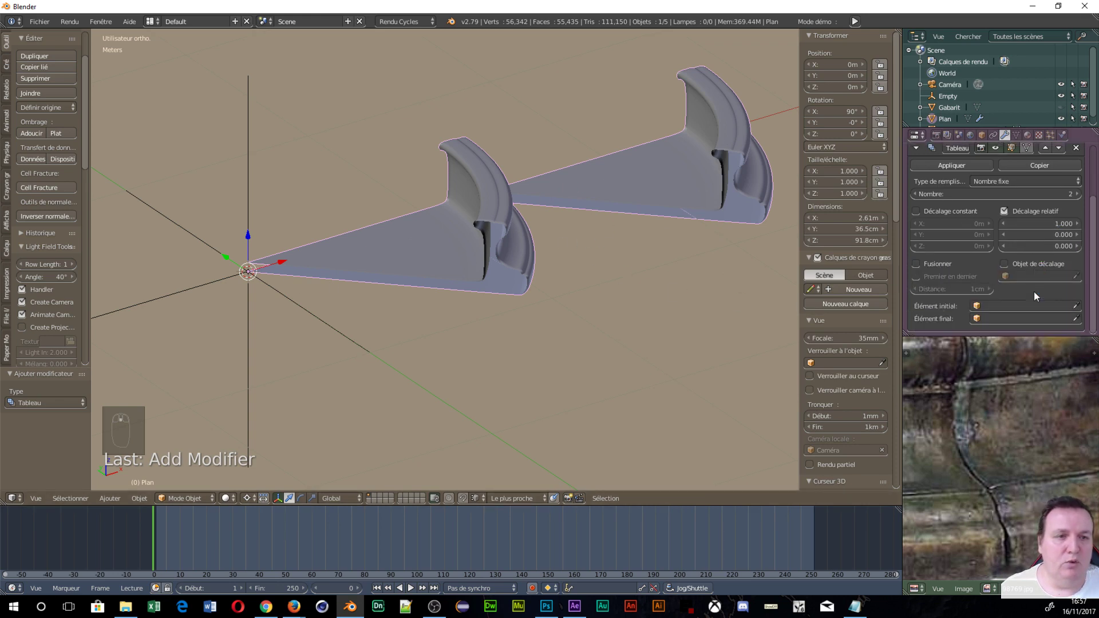
{"action": "left_click", "coordinate": [1015, 263]}
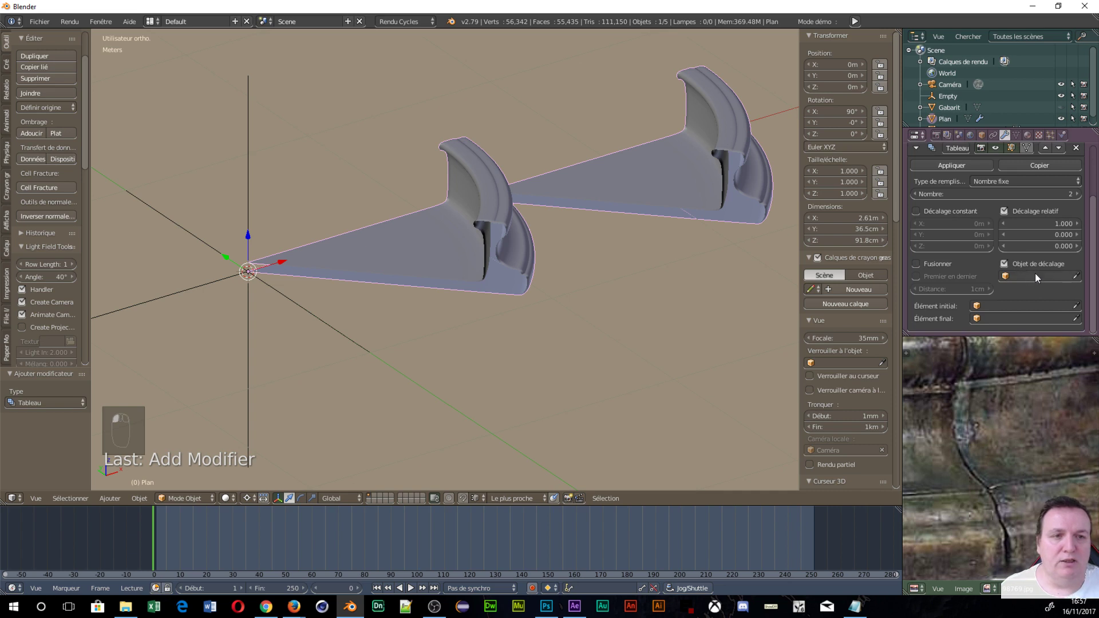
{"action": "left_click", "coordinate": [1035, 276]}
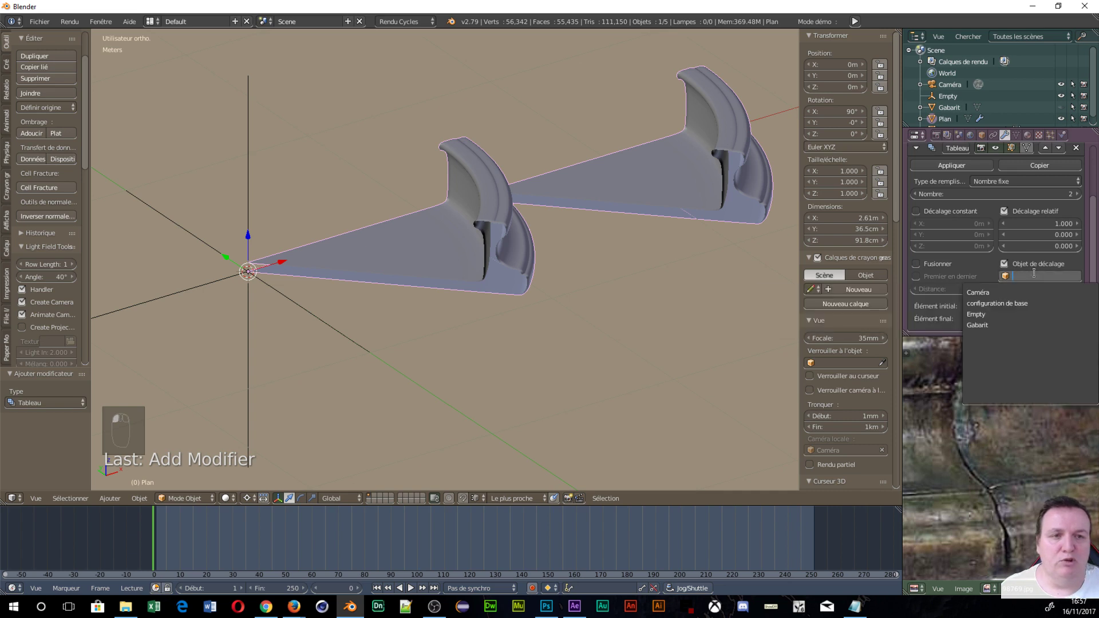
{"action": "left_click", "coordinate": [1010, 315]}
Select the empty and set its Y rotation to 90°
{"action": "scroll", "coordinate": [530, 313], "scroll_direction": "down", "scroll_amount": 3}
{"action": "middle_click_drag", "start_coordinate": [530, 313], "coordinate": [407, 288]}
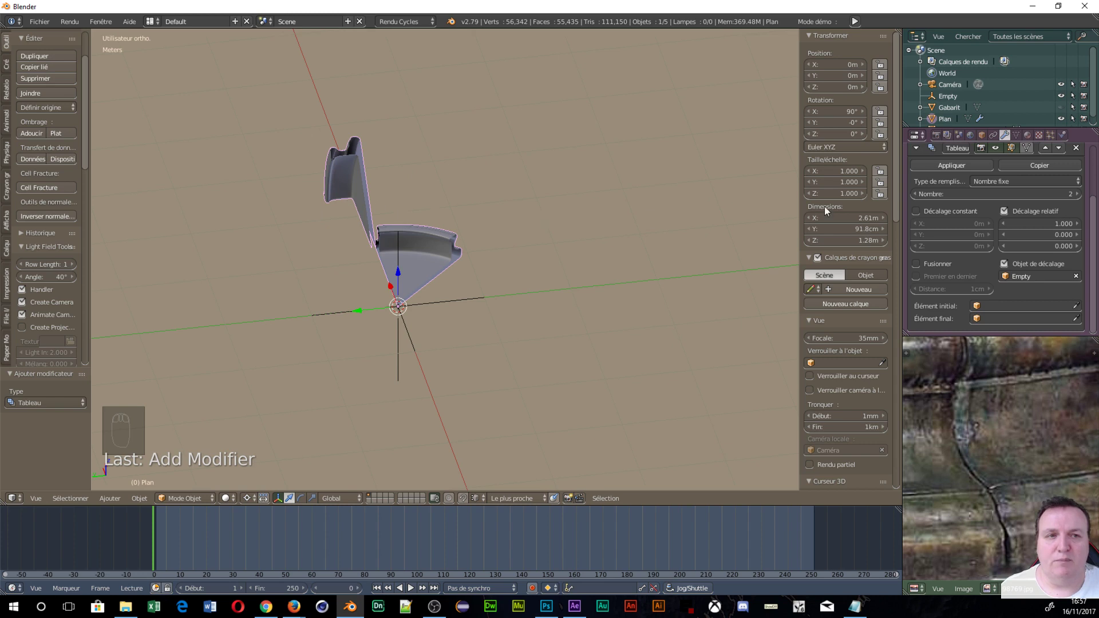
{"action": "right_click", "coordinate": [420, 306]}
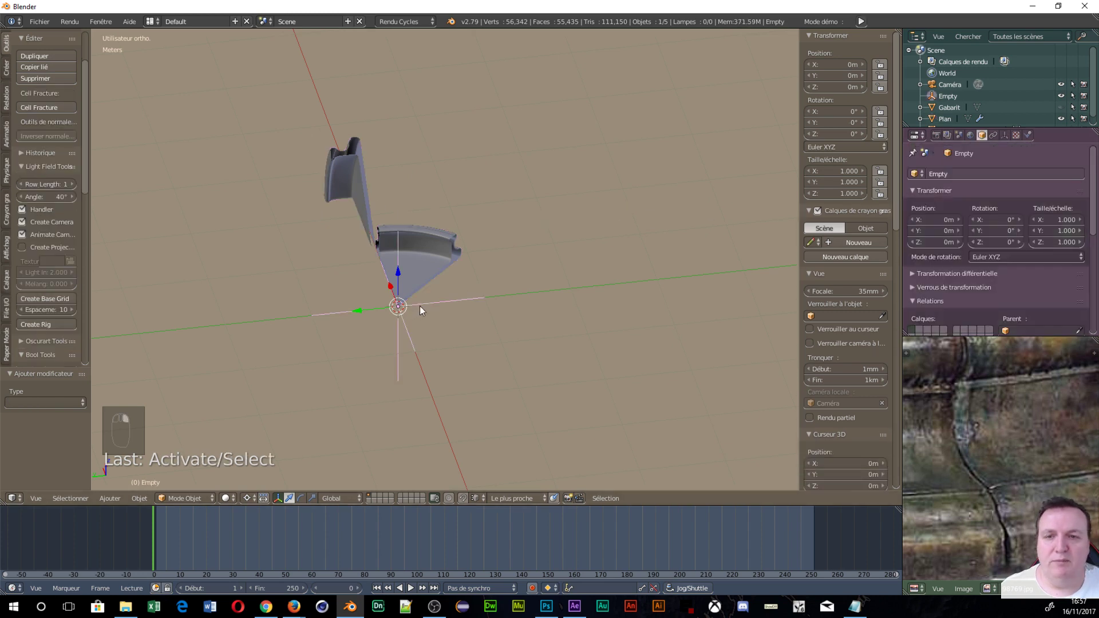
{"action": "left_click", "coordinate": [993, 232]}
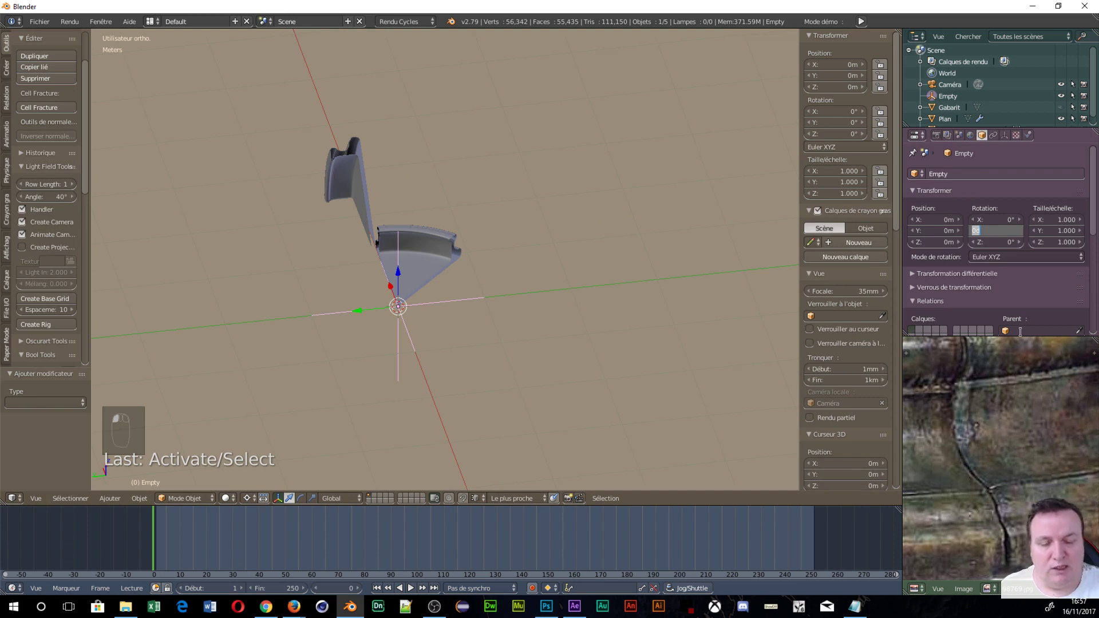
{"action": "type", "text": "90"}
{"action": "key", "text": "Return"}
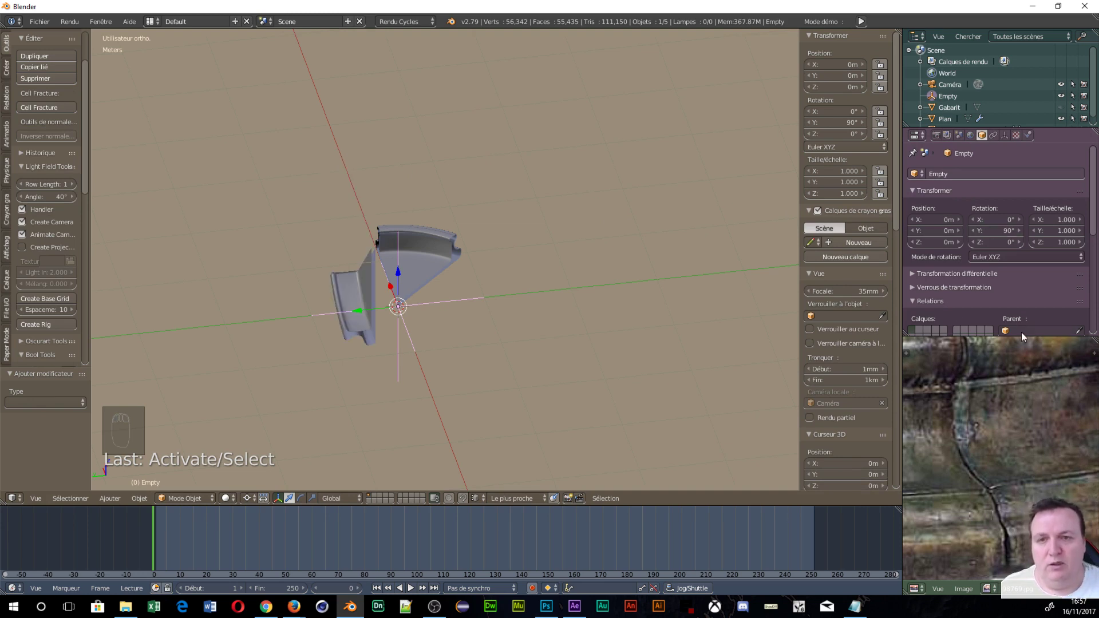
{"action": "mouse_move", "coordinate": [390, 360]}
{"action": "middle_mouse_down"}
{"action": "mouse_move", "coordinate": [572, 270]}
{"action": "mouse_move", "coordinate": [487, 348]}
{"action": "mouse_move", "coordinate": [409, 348]}
{"action": "middle_mouse_up"}
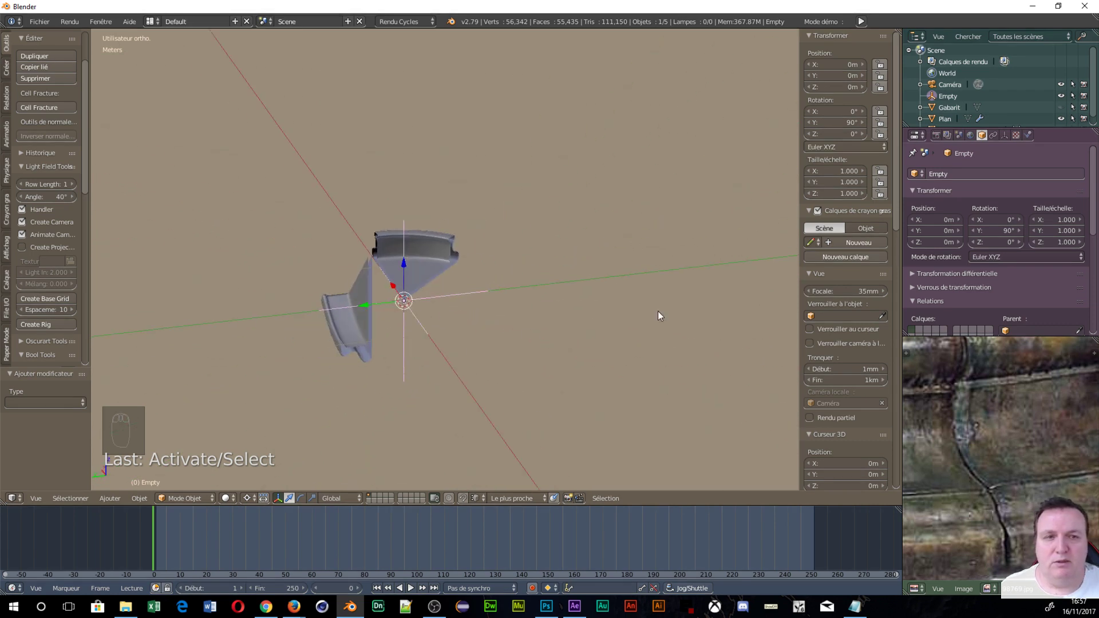
Set the empty's Z rotation to 360/8 degrees
{"action": "left_click", "coordinate": [999, 244]}
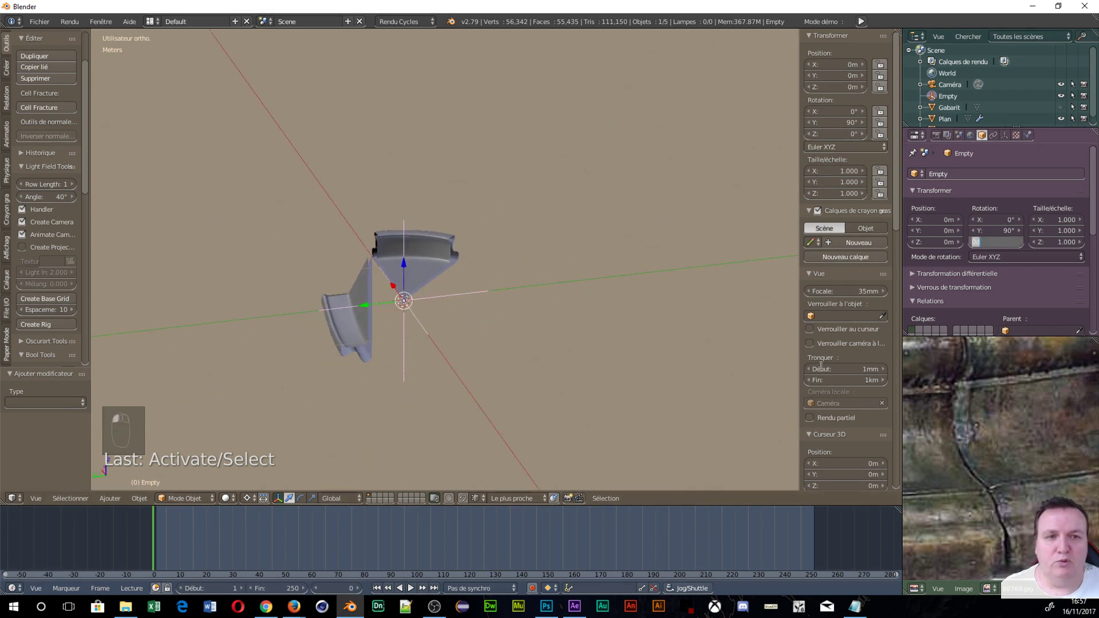
{"action": "type", "text": "6"}
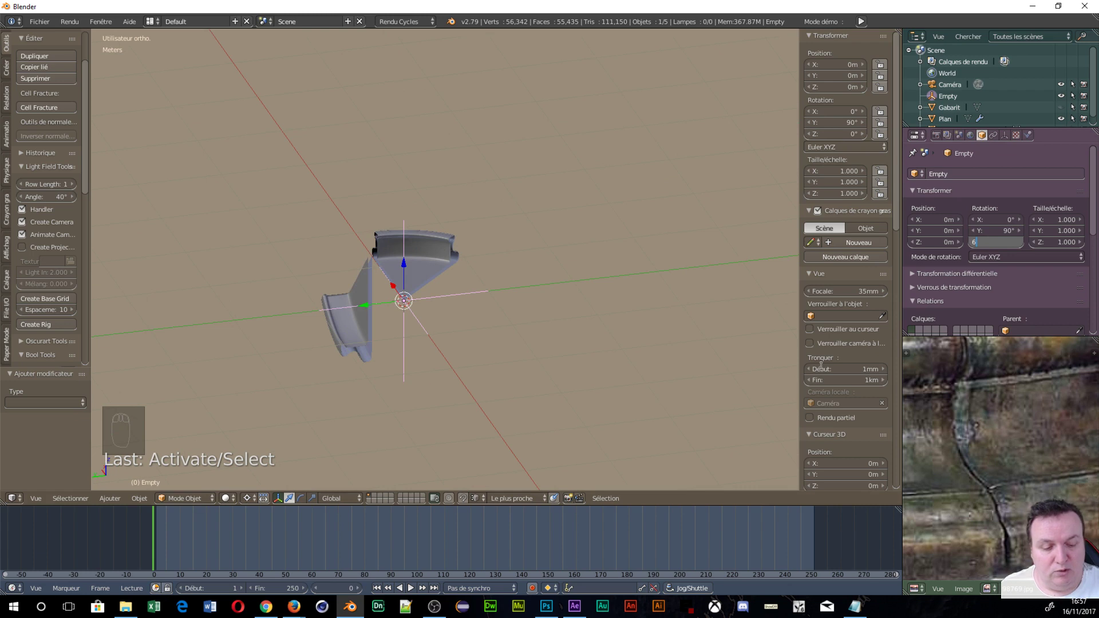
{"action": "type", "text": "60"}
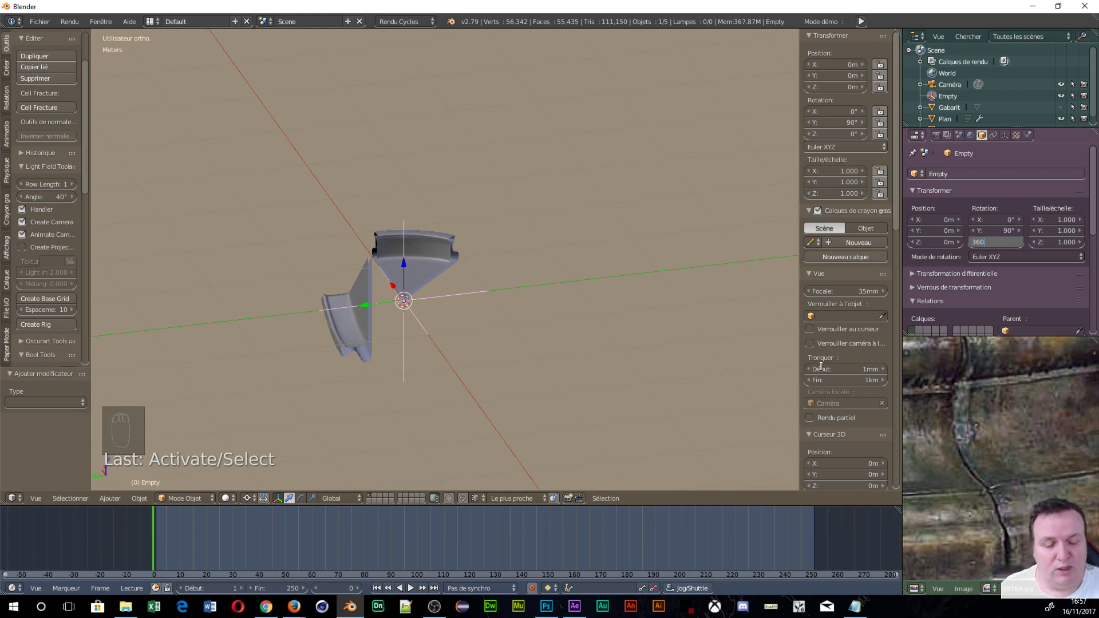
{"action": "type", "text": "/8"}
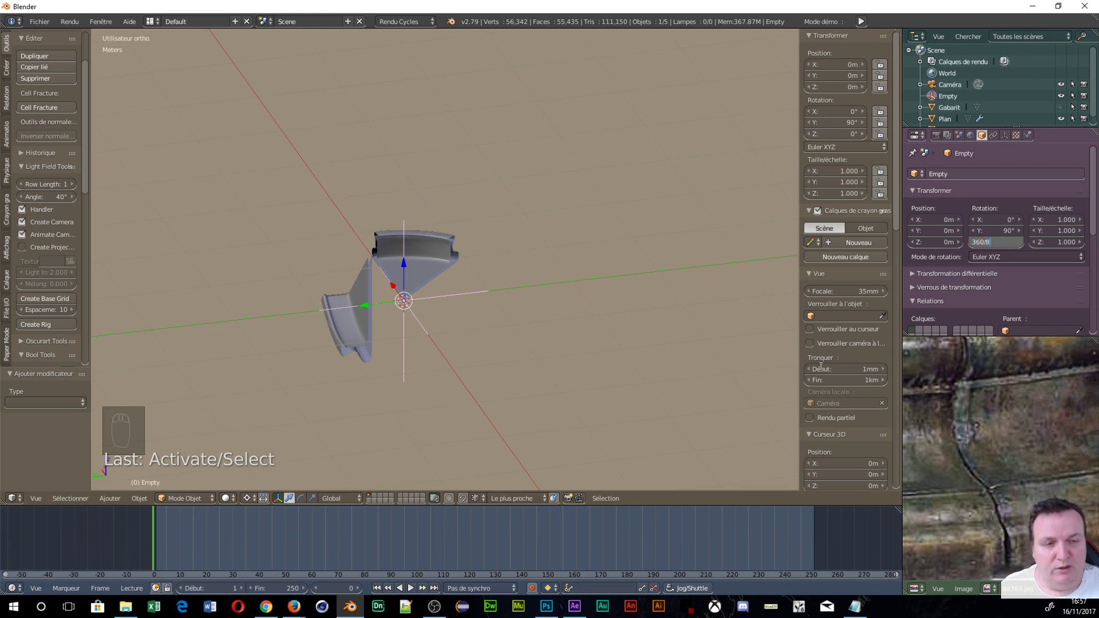
{"action": "key", "text": "Return"}
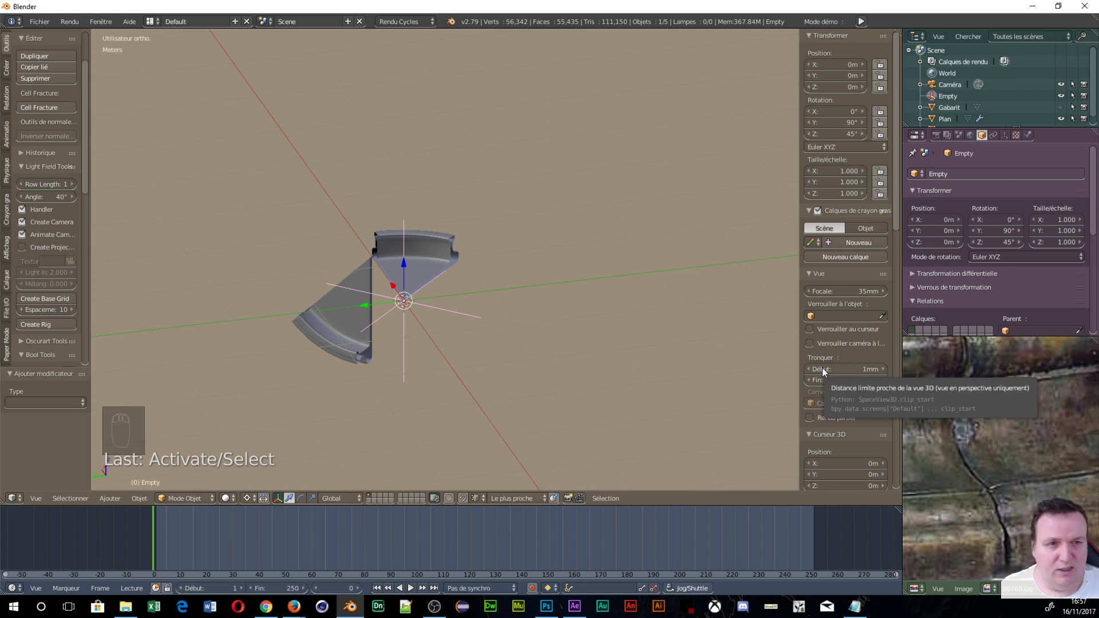
Select the basin segment, set its Array modifier's relative offset X to 0, and disable the relative offset
{"action": "middle_click_drag", "start_coordinate": [363, 321], "coordinate": [456, 363]}
{"action": "right_click", "coordinate": [421, 272]}
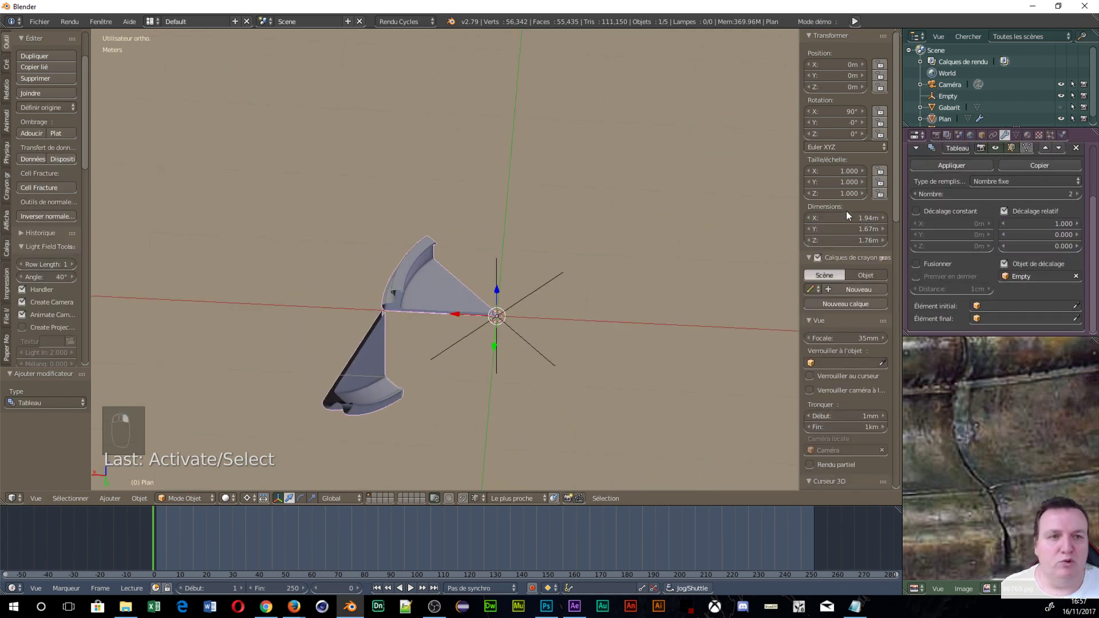
{"action": "left_click", "coordinate": [1042, 221]}
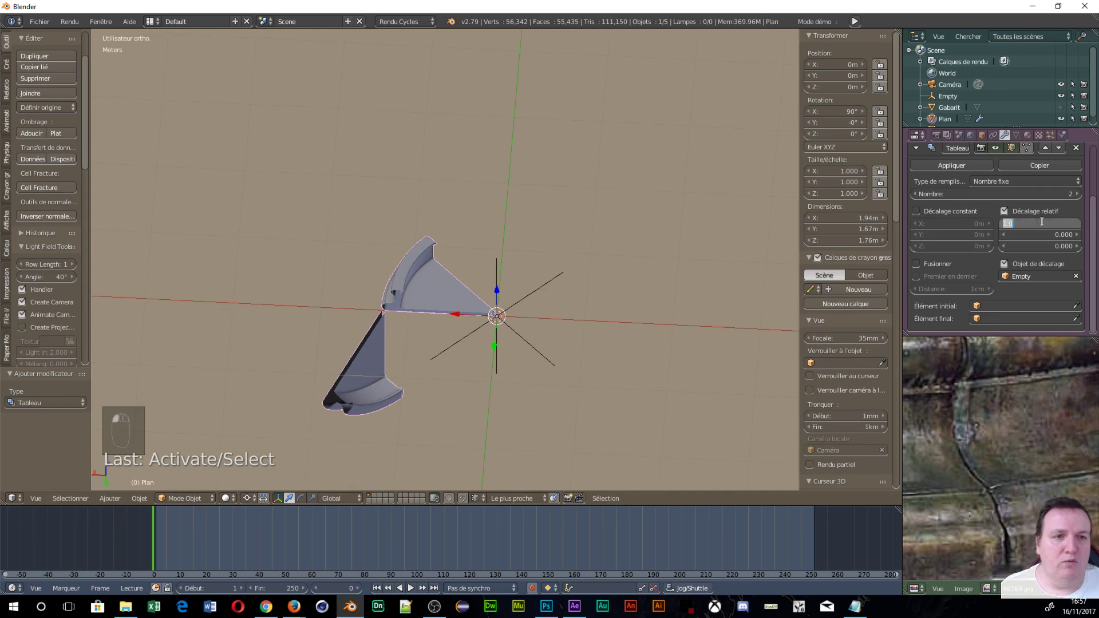
{"action": "type", "text": "0"}
{"action": "key", "text": "Return"}
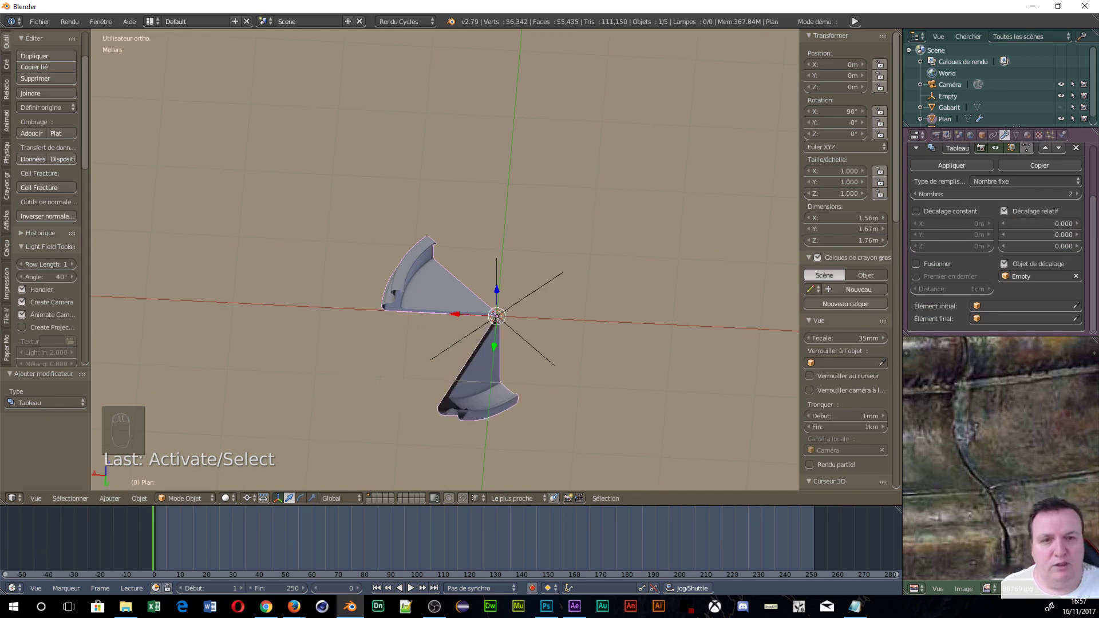
{"action": "left_click", "coordinate": [1011, 211]}
{"action": "middle_click_drag", "start_coordinate": [692, 363], "coordinate": [431, 399]}
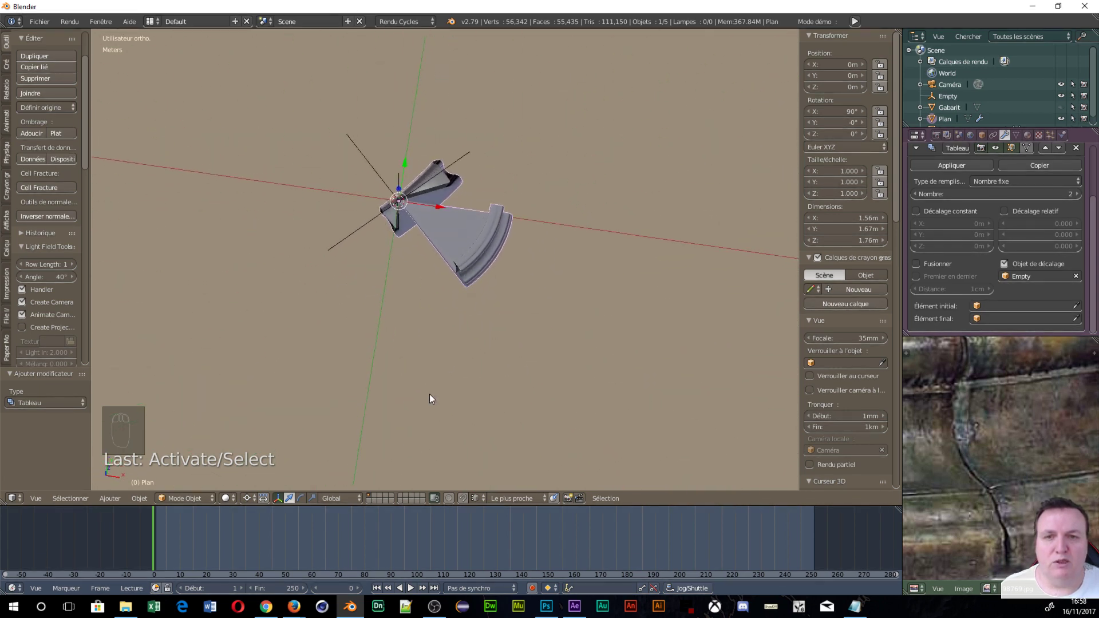
Select the empty at the origin and set its Y rotation to 0°
{"action": "right_click", "coordinate": [425, 189]}
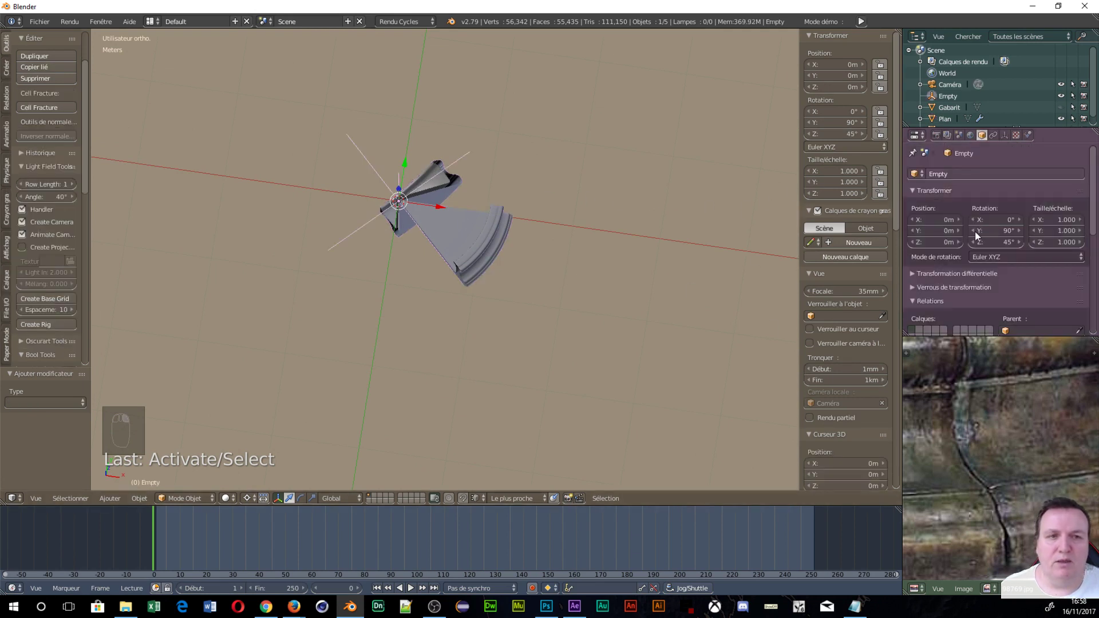
{"action": "left_click_drag", "start_coordinate": [995, 230], "coordinate": [921, 230]}
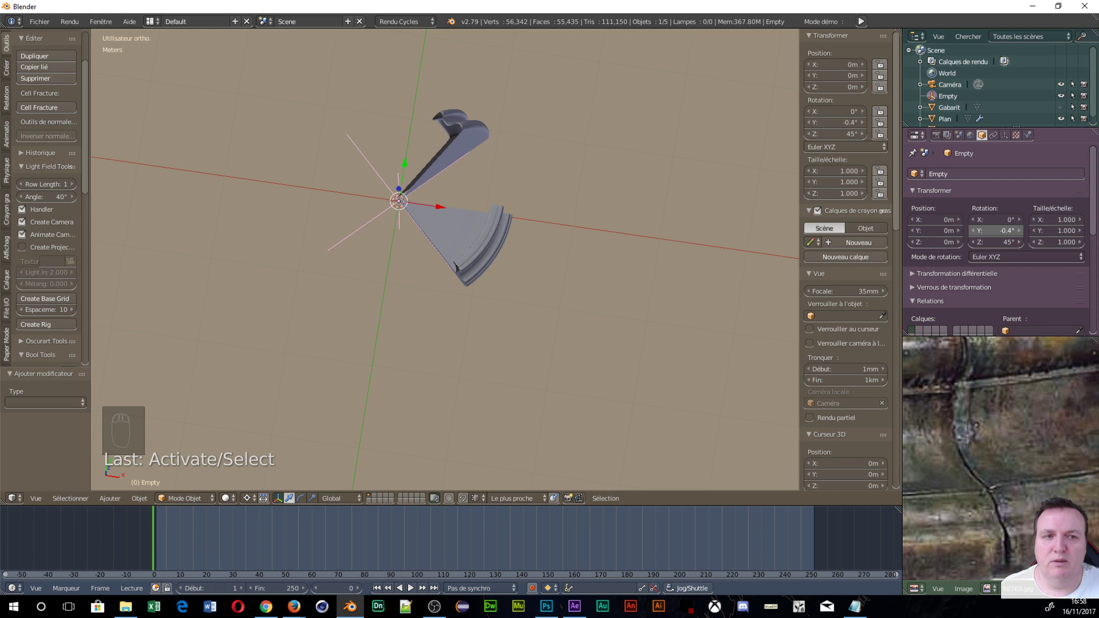
{"action": "left_click", "coordinate": [1003, 231]}
{"action": "type", "text": "0"}
{"action": "key", "text": "Return"}
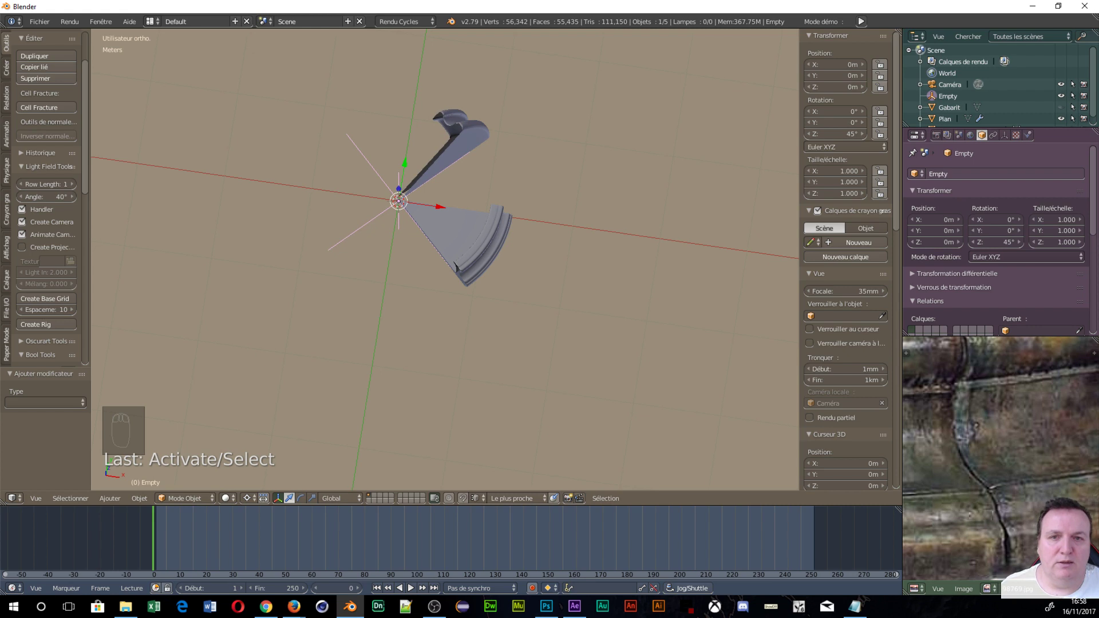
Set the empty's X rotation to 90°
{"action": "left_click_drag", "start_coordinate": [1018, 223], "coordinate": [1098, 224]}
{"action": "left_click", "coordinate": [1006, 222]}
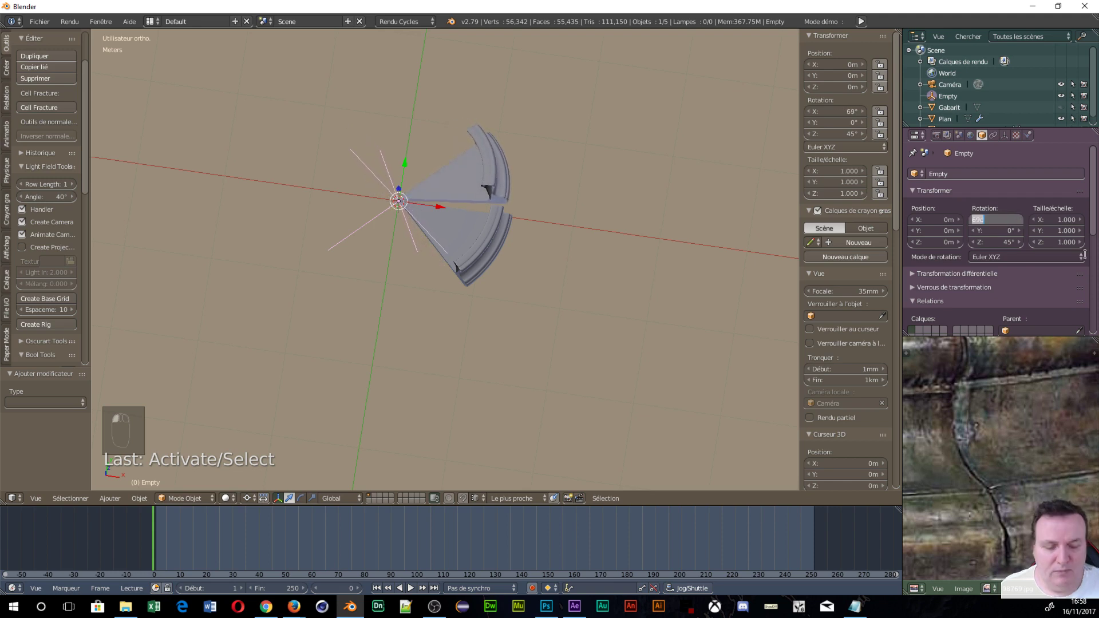
{"action": "type", "text": "90"}
{"action": "key", "text": "Return"}
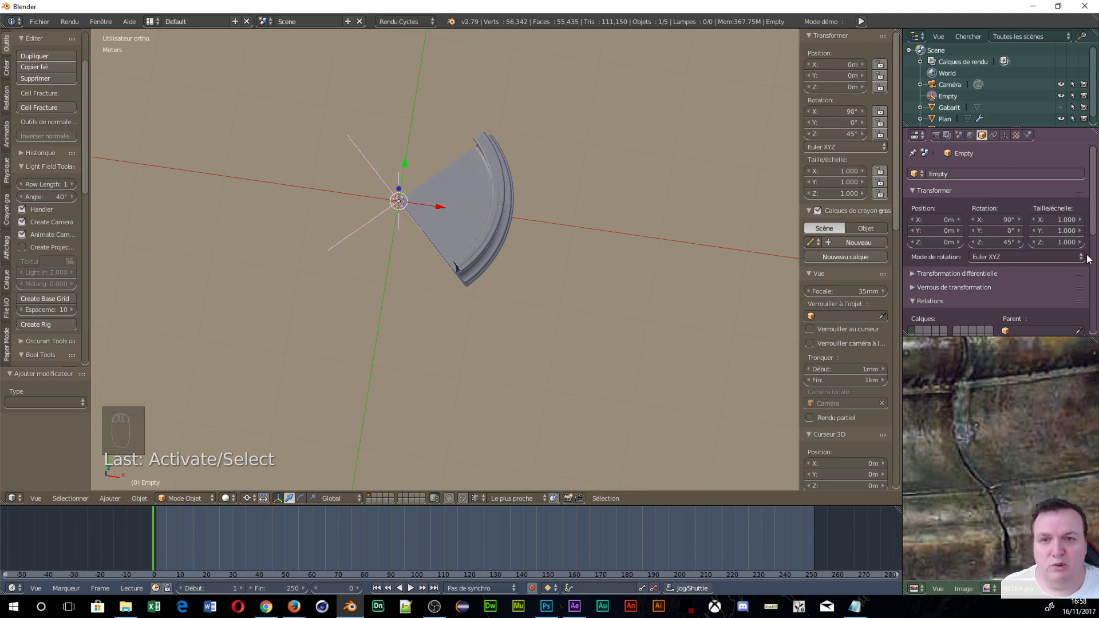
Examine the joint between the two arrayed basin segments up close from several angles
{"action": "scroll", "coordinate": [559, 355], "scroll_direction": "up", "scroll_amount": 5}
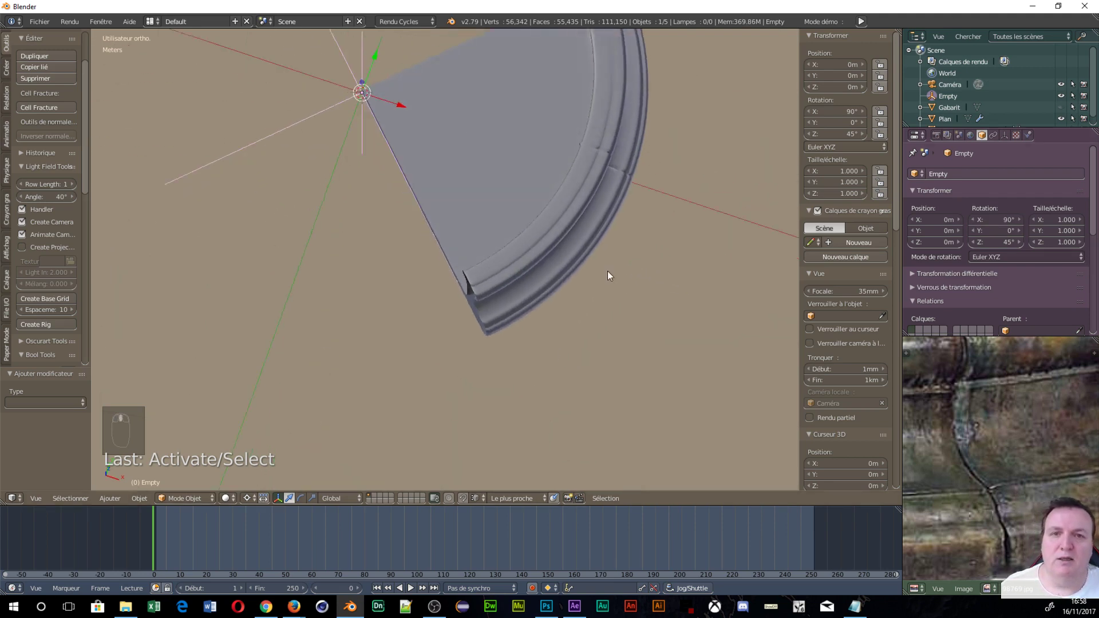
{"action": "middle_click_drag", "start_coordinate": [607, 270], "coordinate": [512, 200]}
{"action": "scroll", "coordinate": [613, 342], "scroll_direction": "up", "scroll_amount": 3}
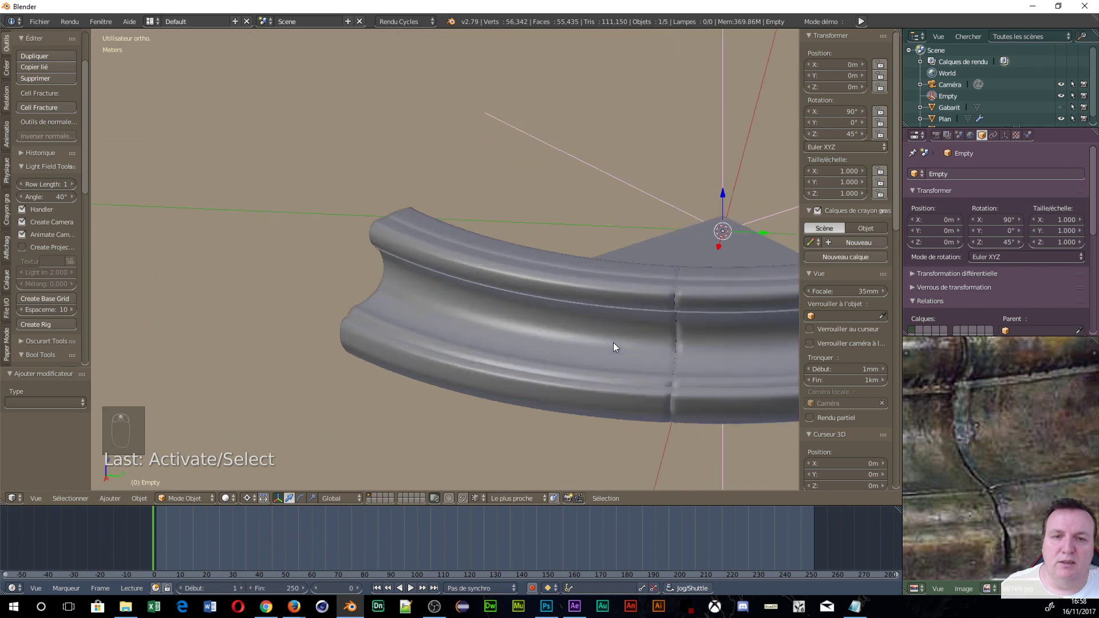
{"action": "scroll", "coordinate": [613, 343], "scroll_direction": "up", "scroll_amount": 2}
{"action": "scroll", "coordinate": [614, 343], "scroll_direction": "down", "scroll_amount": 3}
{"action": "scroll", "coordinate": [628, 350], "scroll_direction": "up", "scroll_amount": 3}
{"action": "scroll", "coordinate": [638, 354], "scroll_direction": "down", "scroll_amount": 3}
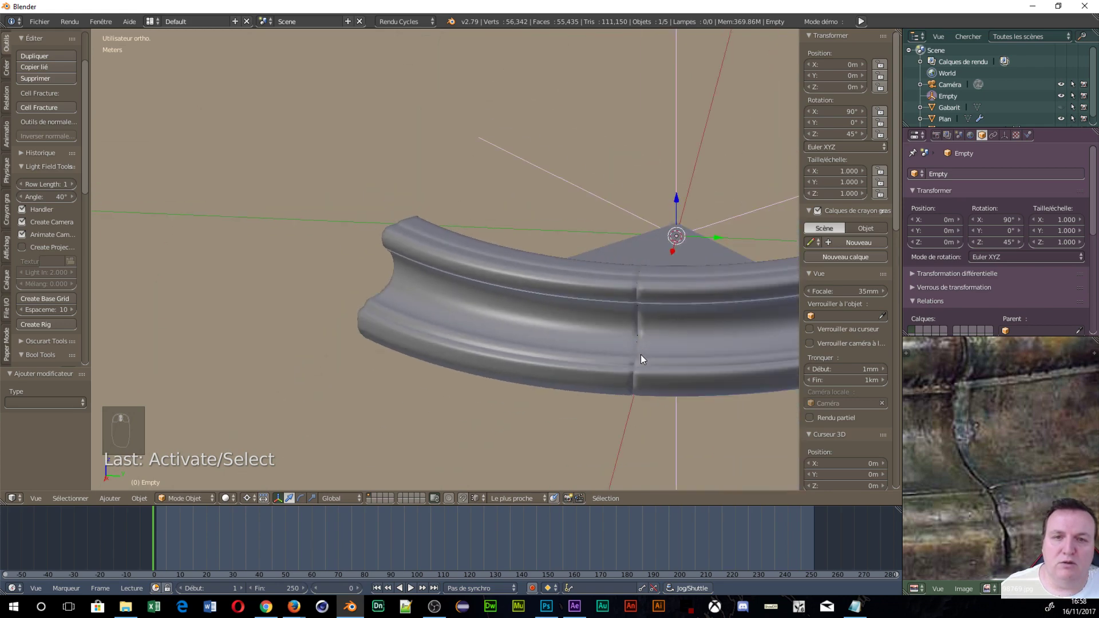
{"action": "middle_click_drag", "start_coordinate": [641, 358], "coordinate": [166, 394]}
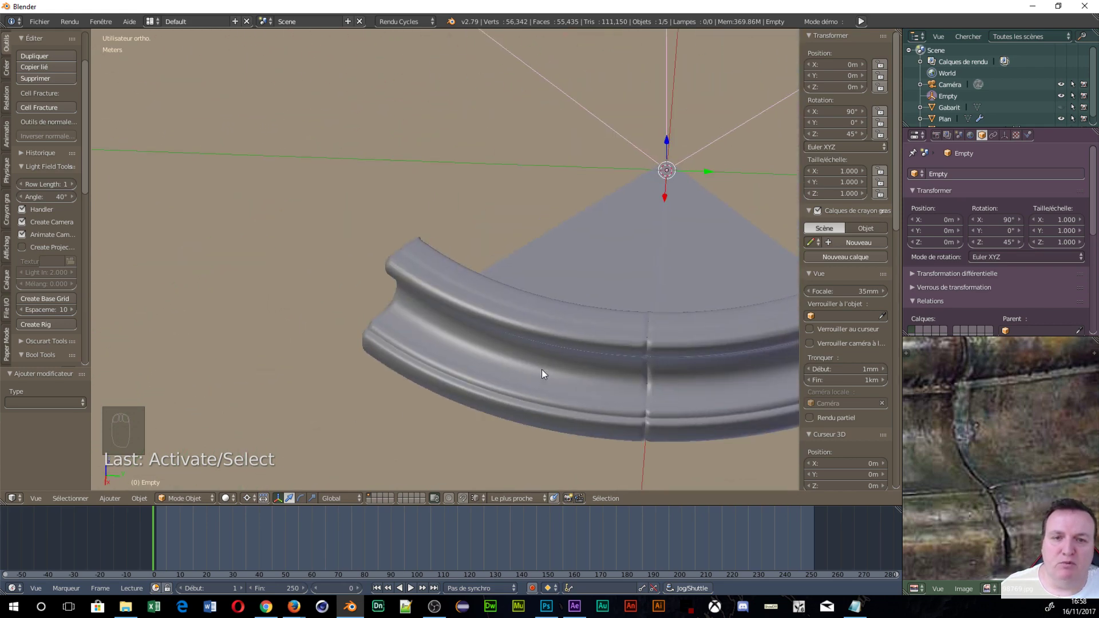
{"action": "middle_click_drag", "start_coordinate": [541, 374], "coordinate": [617, 339]}
Select the basin segment and raise its Array modifier count to 8
{"action": "right_click", "coordinate": [491, 204]}
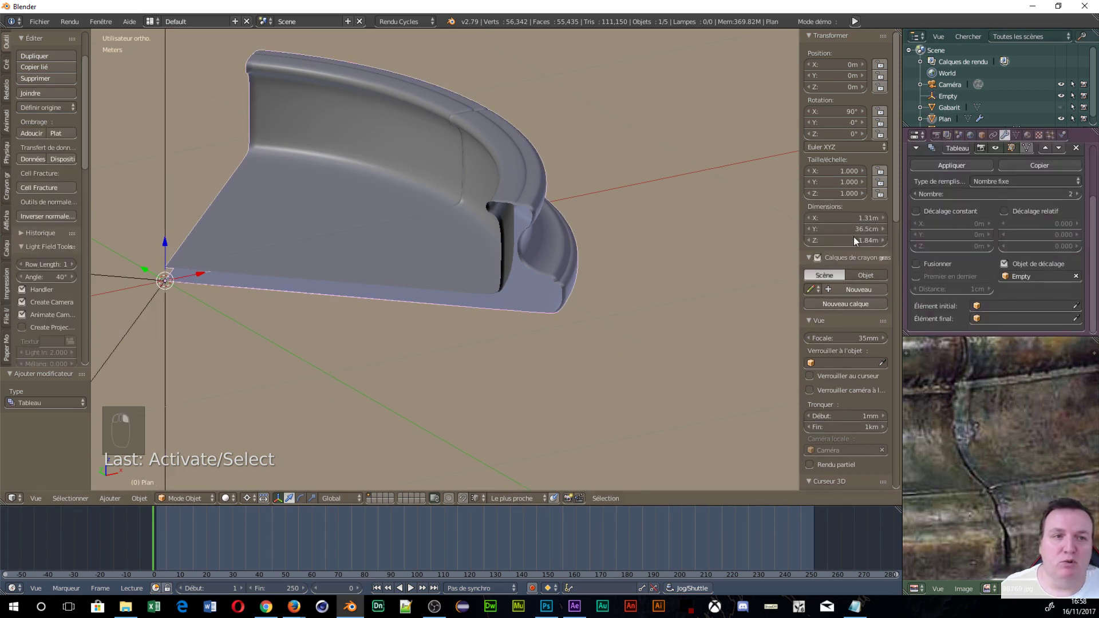
{"action": "left_click", "coordinate": [1078, 195]}
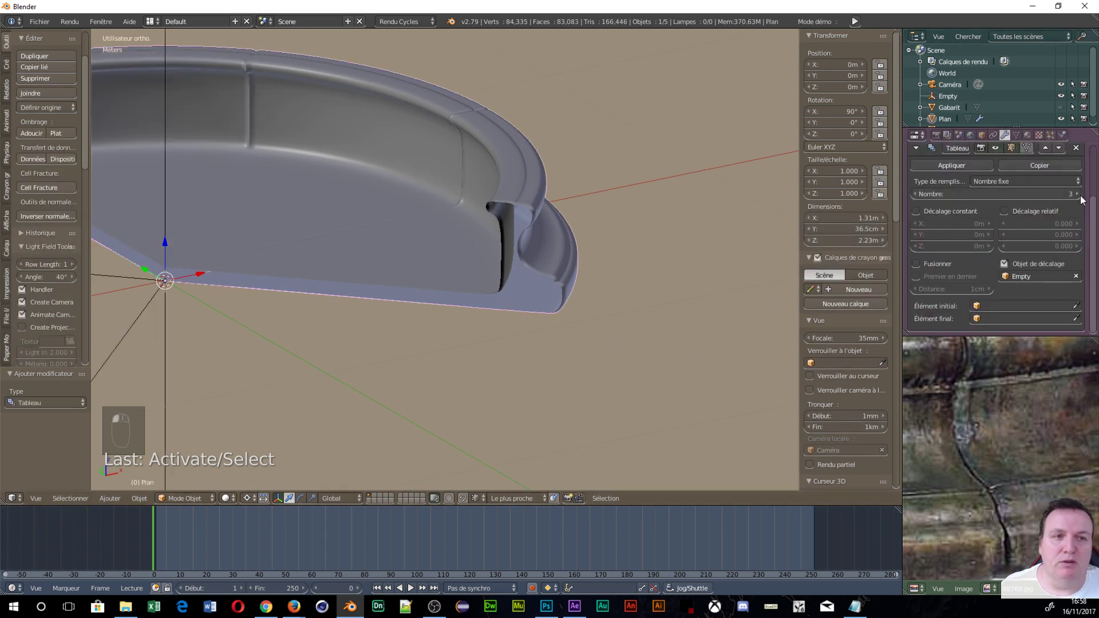
{"action": "left_click", "coordinate": [1078, 195]}
{"action": "left_click", "coordinate": [1078, 194]}
{"action": "left_click", "coordinate": [1079, 194]}
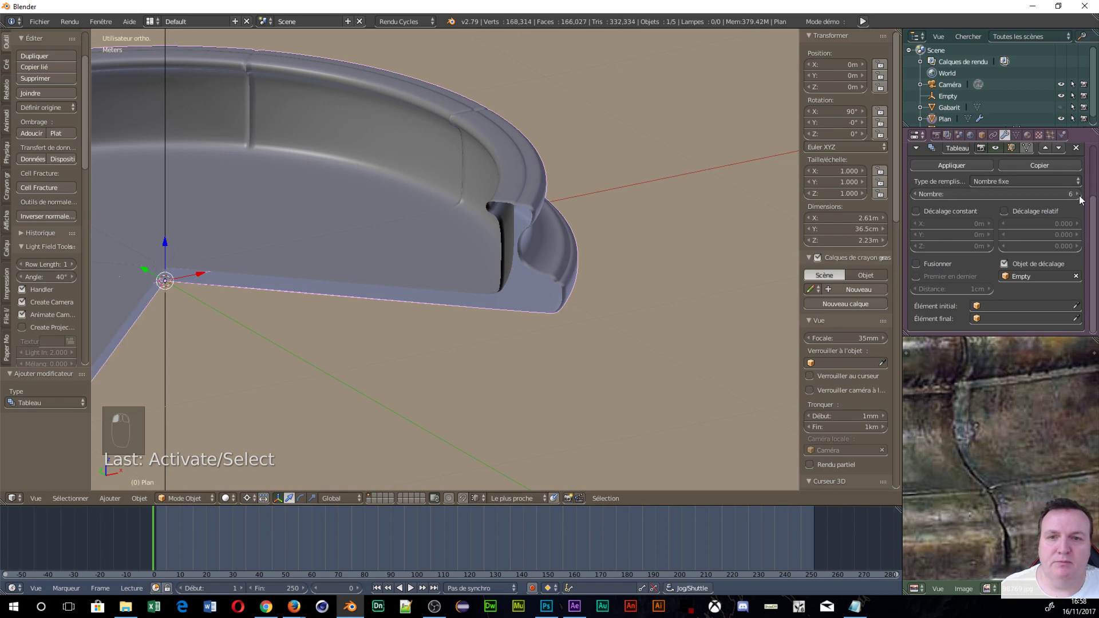
{"action": "left_click", "coordinate": [1078, 194]}
{"action": "left_click", "coordinate": [1079, 195]}
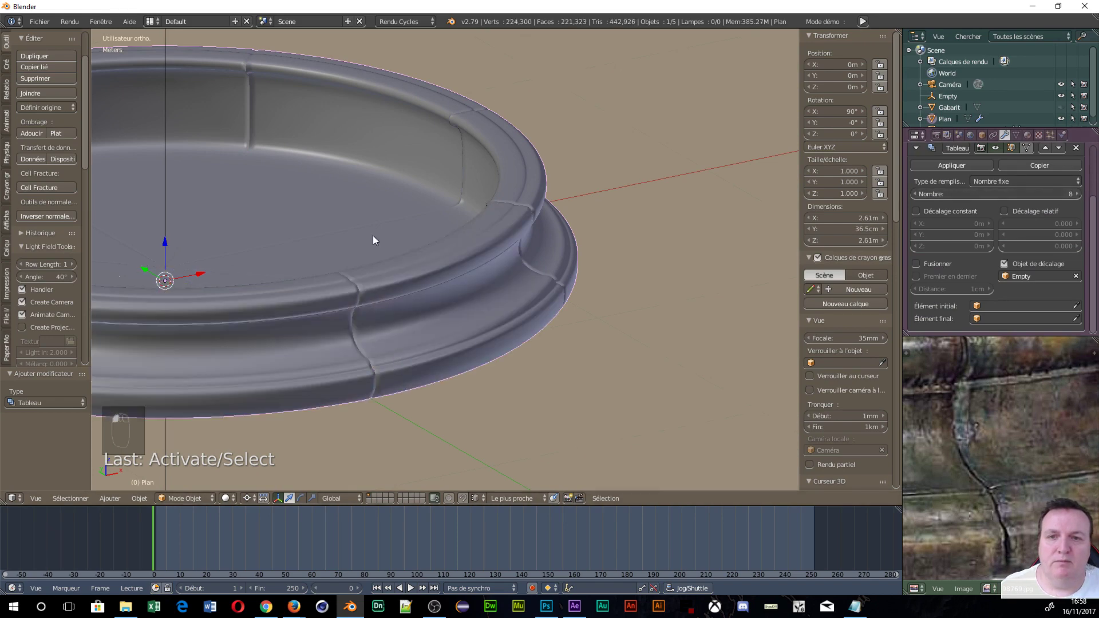
Inspect the full basin ring and its stone-block joints from the inside and the side
{"action": "scroll", "coordinate": [373, 235], "scroll_direction": "down", "scroll_amount": 3}
{"action": "middle_click_drag", "start_coordinate": [311, 265], "coordinate": [616, 301]}
{"action": "scroll", "coordinate": [606, 304], "scroll_direction": "up", "scroll_amount": 9}
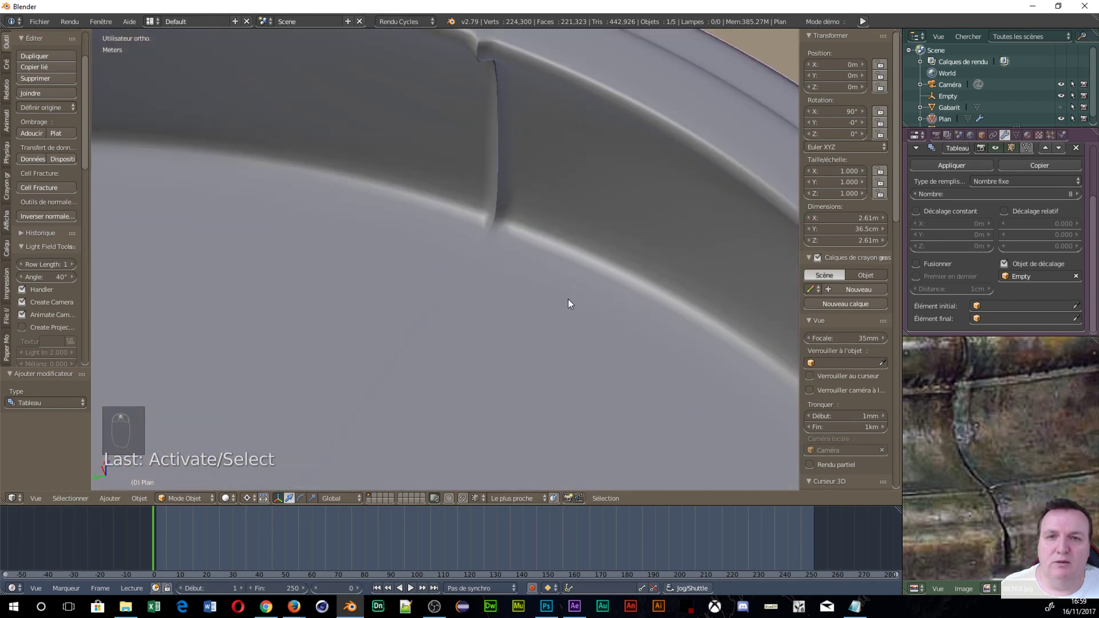
{"action": "scroll", "coordinate": [503, 269], "scroll_direction": "down", "scroll_amount": 5}
{"action": "middle_click_drag", "start_coordinate": [482, 258], "coordinate": [732, 201]}
{"action": "scroll", "coordinate": [732, 201], "scroll_direction": "down", "scroll_amount": 3}
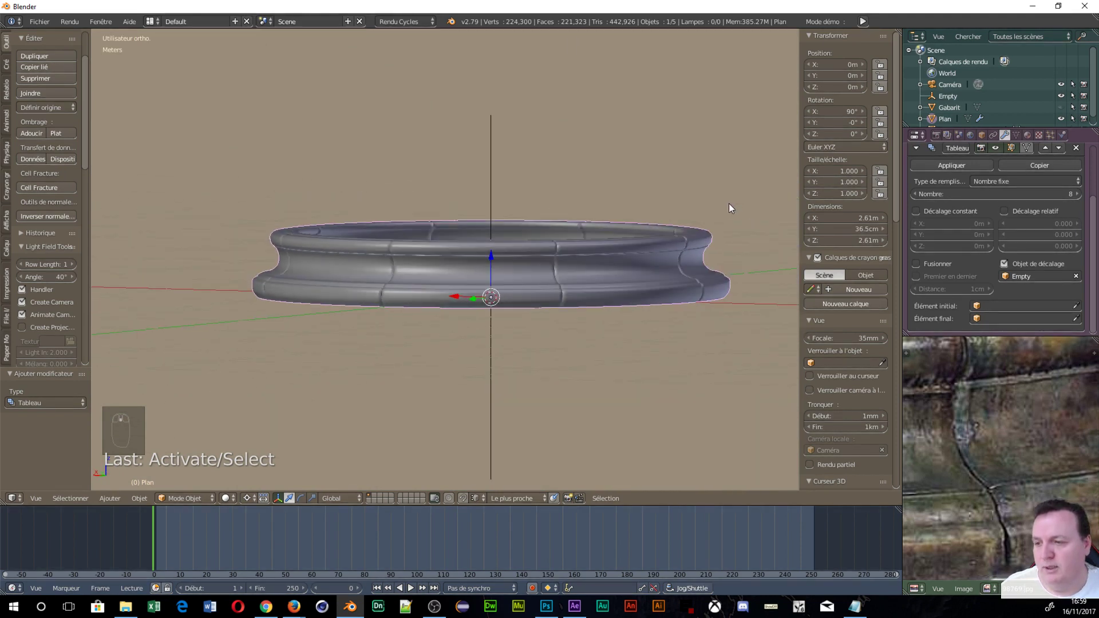
{"action": "scroll", "coordinate": [705, 221], "scroll_direction": "down", "scroll_amount": 2}
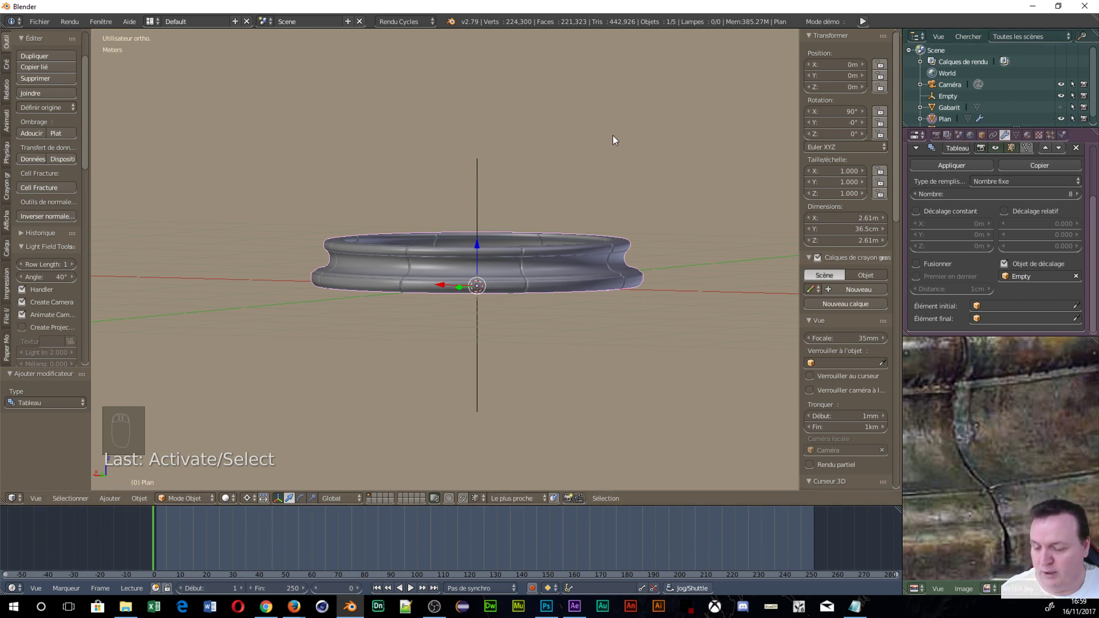
Display the scene in wireframe and unhide the Gabarit template object
{"action": "key", "text": "z"}
{"action": "left_click", "coordinate": [708, 174]}
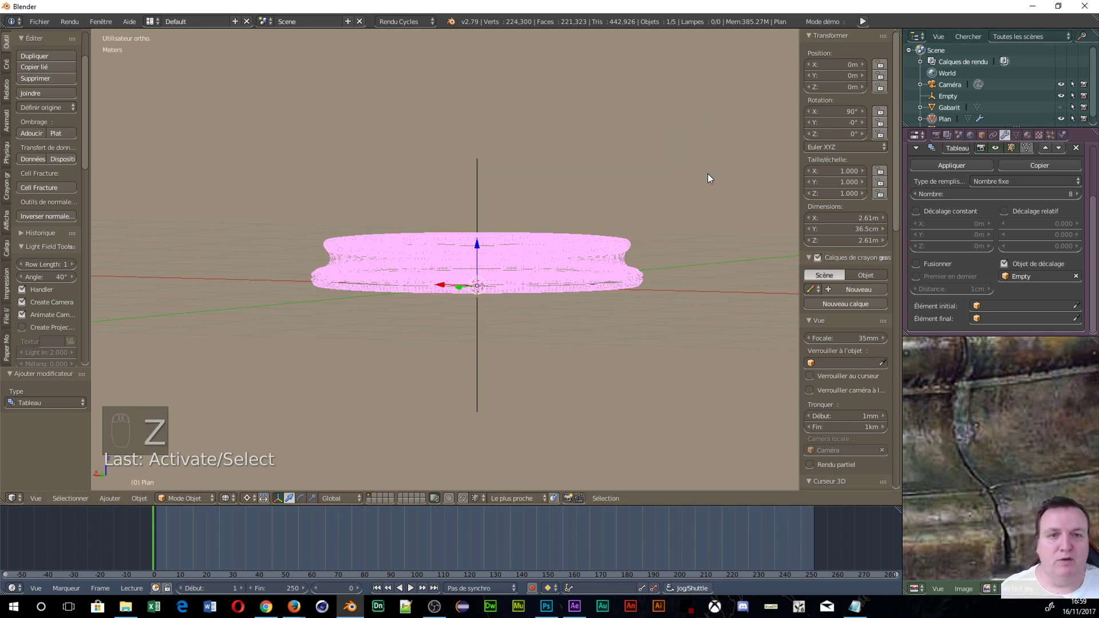
{"action": "left_click", "coordinate": [1061, 109]}
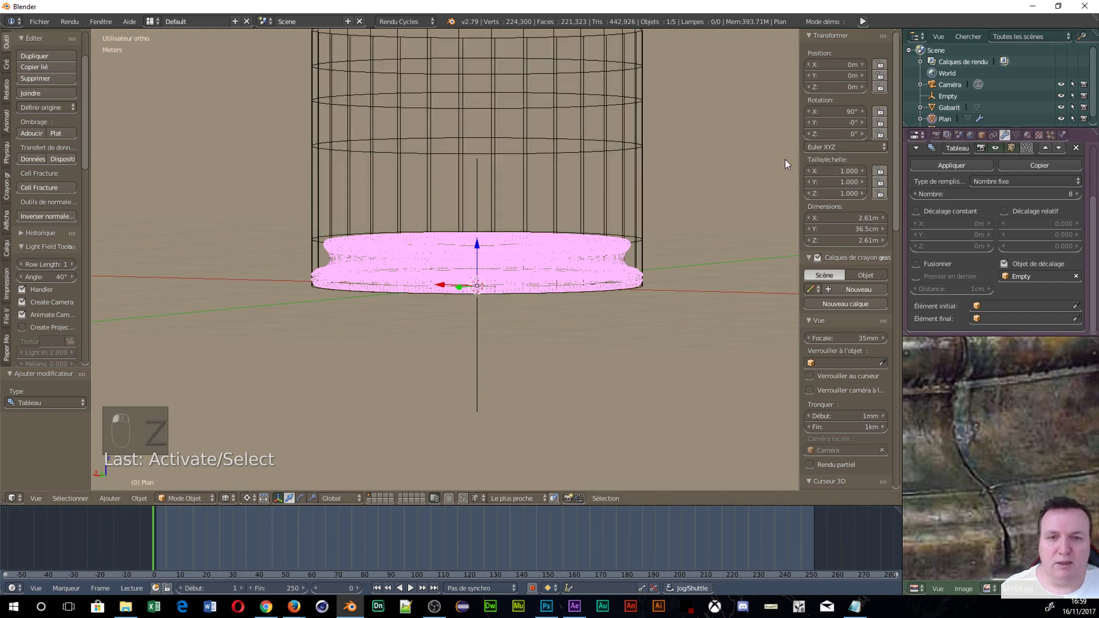
Compare the basin ring with the template from the front and in an angled view, and check the fountain reference image
{"action": "key", "text": "KP_1"}
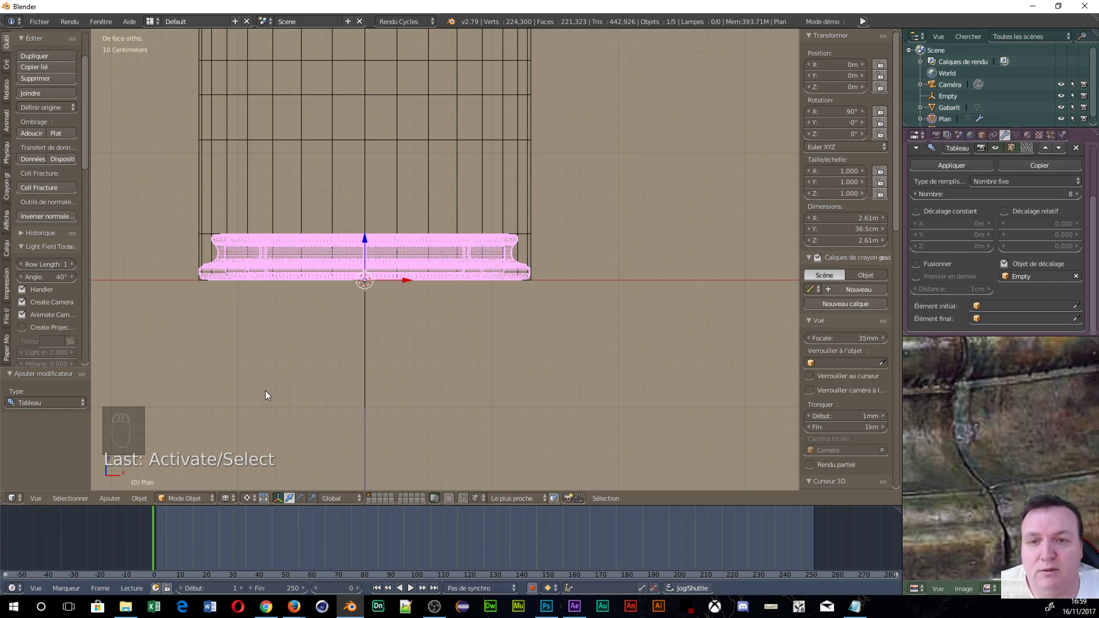
{"action": "scroll", "coordinate": [411, 304], "scroll_direction": "up", "scroll_amount": 7}
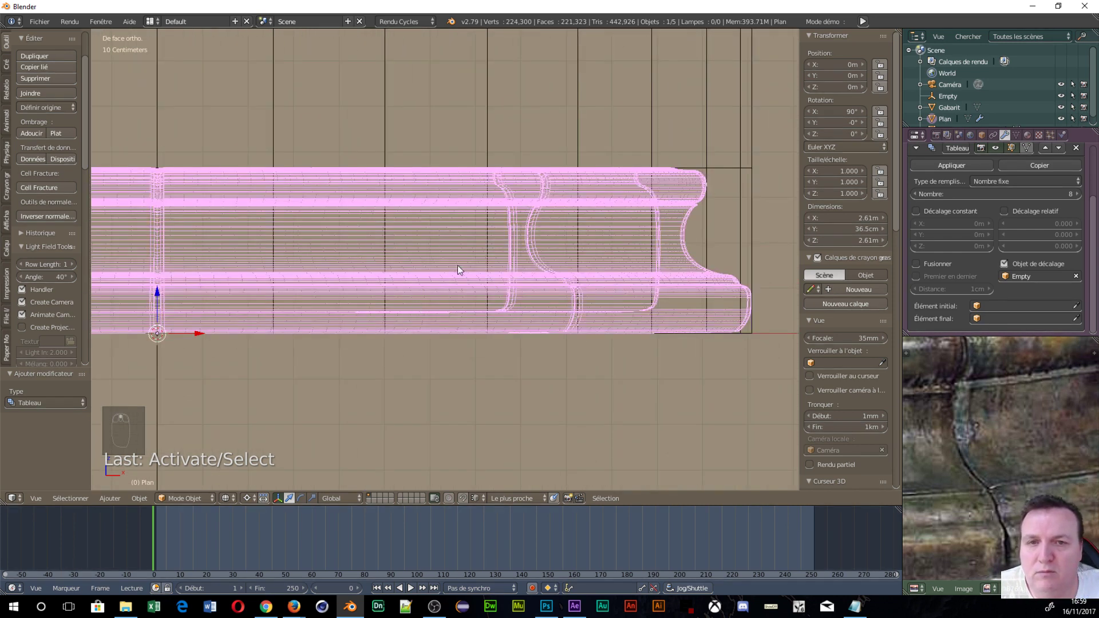
{"action": "middle_click_drag", "start_coordinate": [458, 270], "coordinate": [463, 291]}
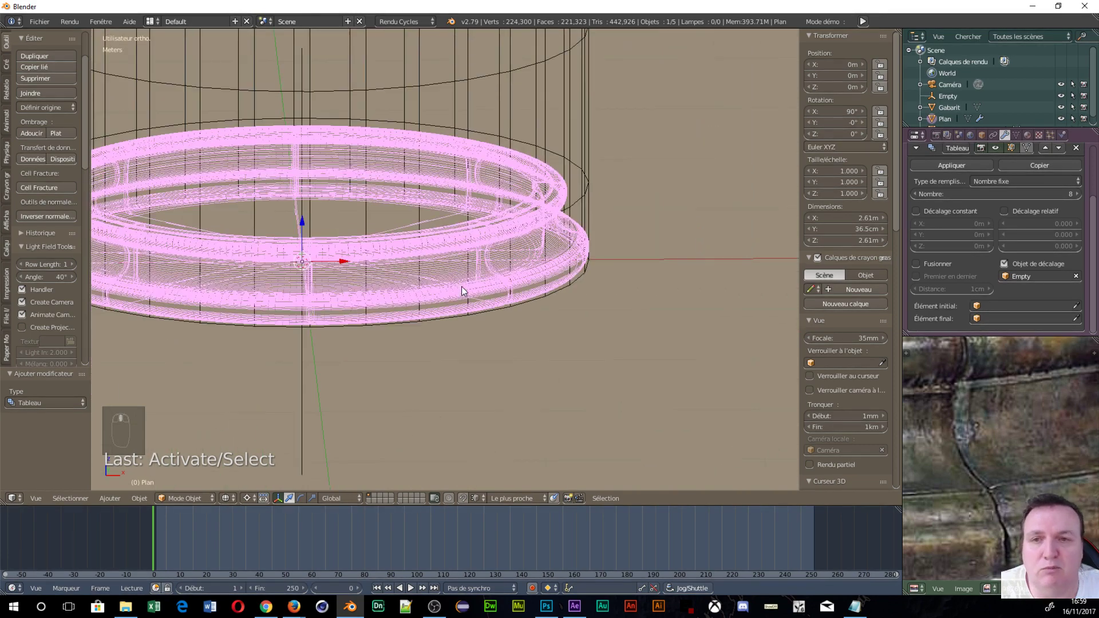
{"action": "scroll", "coordinate": [462, 290], "scroll_direction": "down", "scroll_amount": 2}
{"action": "scroll", "coordinate": [410, 256], "scroll_direction": "up", "scroll_amount": 5}
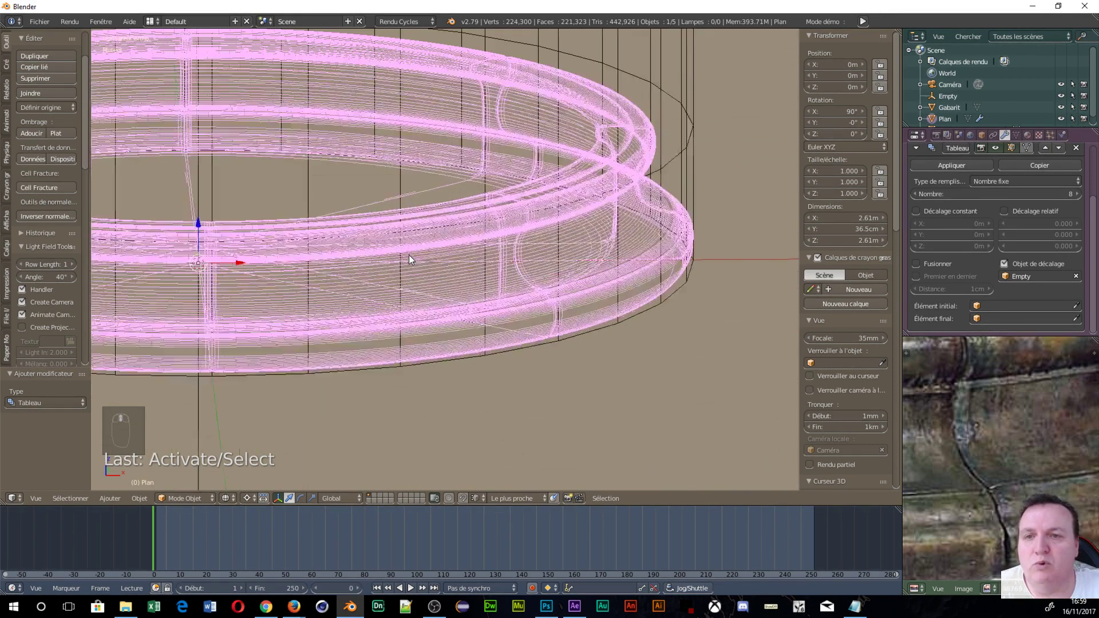
{"action": "scroll", "coordinate": [409, 255], "scroll_direction": "down", "scroll_amount": 8}
{"action": "scroll", "coordinate": [408, 261], "scroll_direction": "up", "scroll_amount": 3}
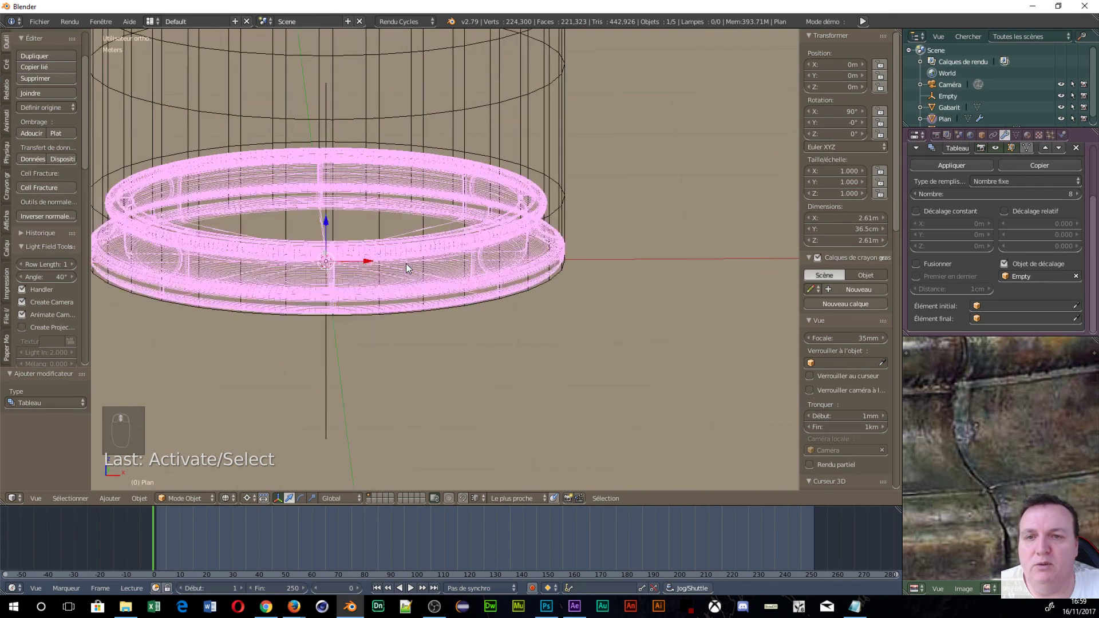
{"action": "scroll", "coordinate": [406, 264], "scroll_direction": "down", "scroll_amount": 2}
{"action": "scroll", "coordinate": [977, 412], "scroll_direction": "down", "scroll_amount": 4}
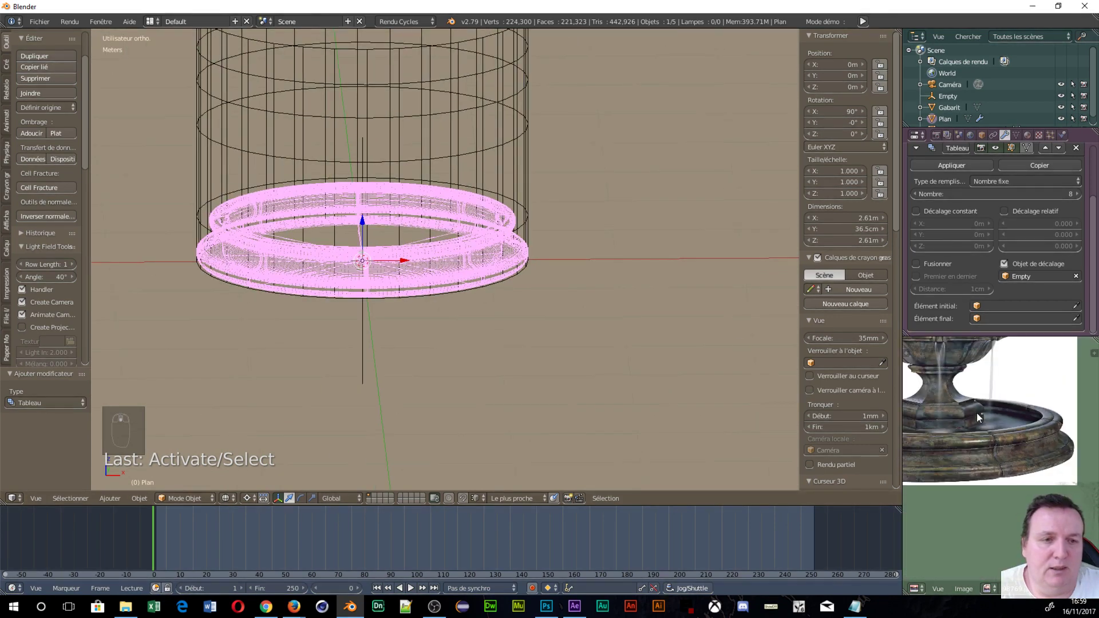
{"action": "scroll", "coordinate": [977, 413], "scroll_direction": "down", "scroll_amount": 1}
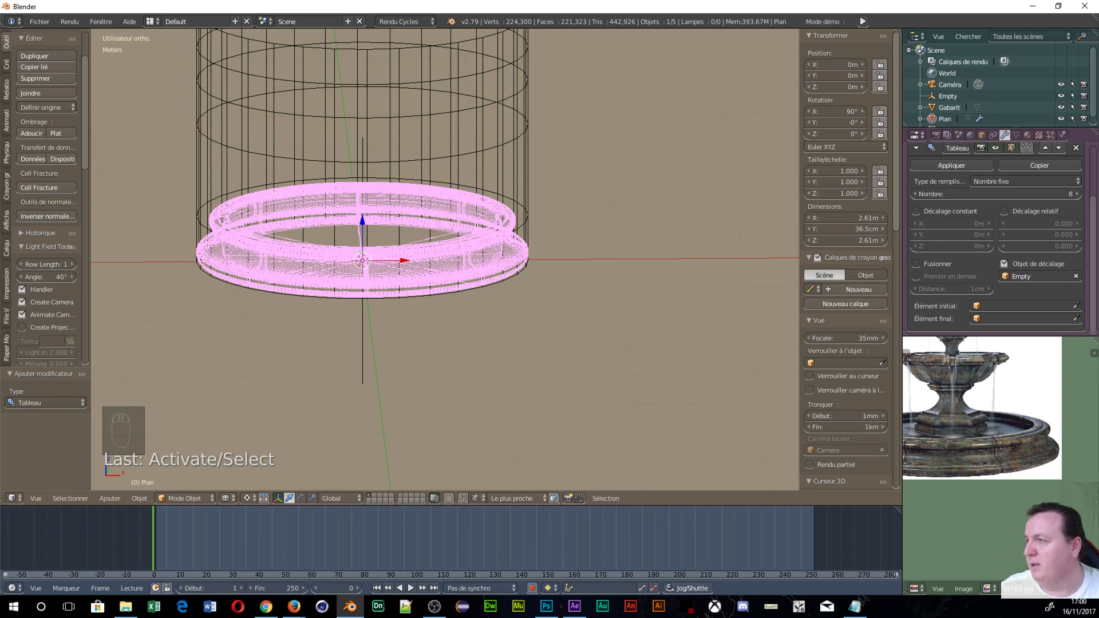
Switch to Firefox, open the video "Liste d'objets à mettre dans la maison" from the YouTube video manager, and pause its playback
{"action": "key", "text": "alt+Tab"}
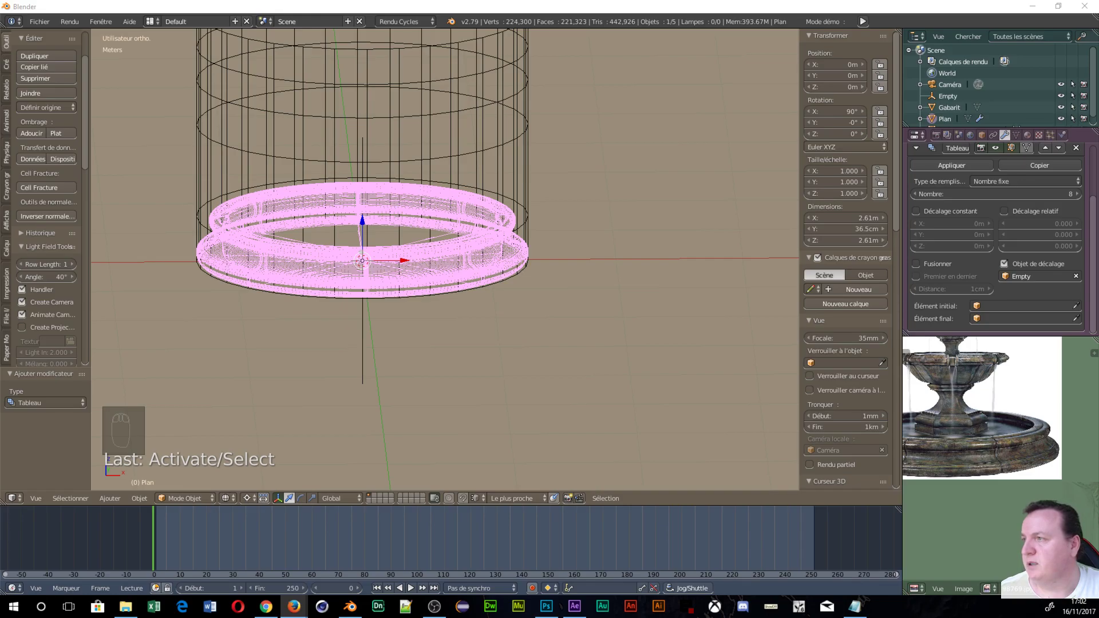
{"action": "key", "text": "alt+Tab"}
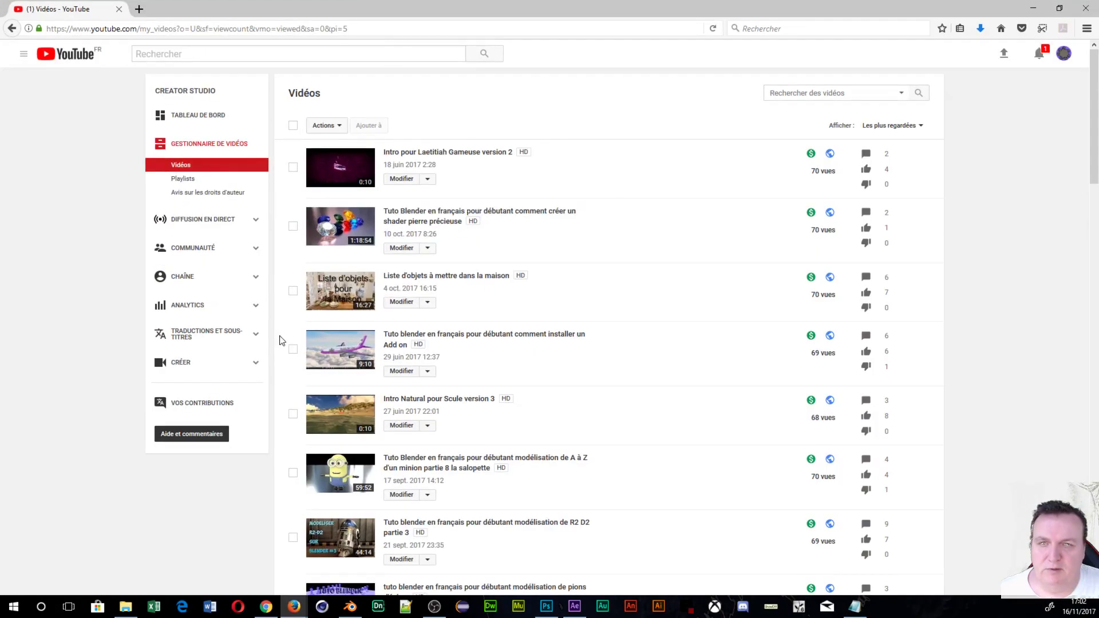
{"action": "left_click", "coordinate": [434, 280]}
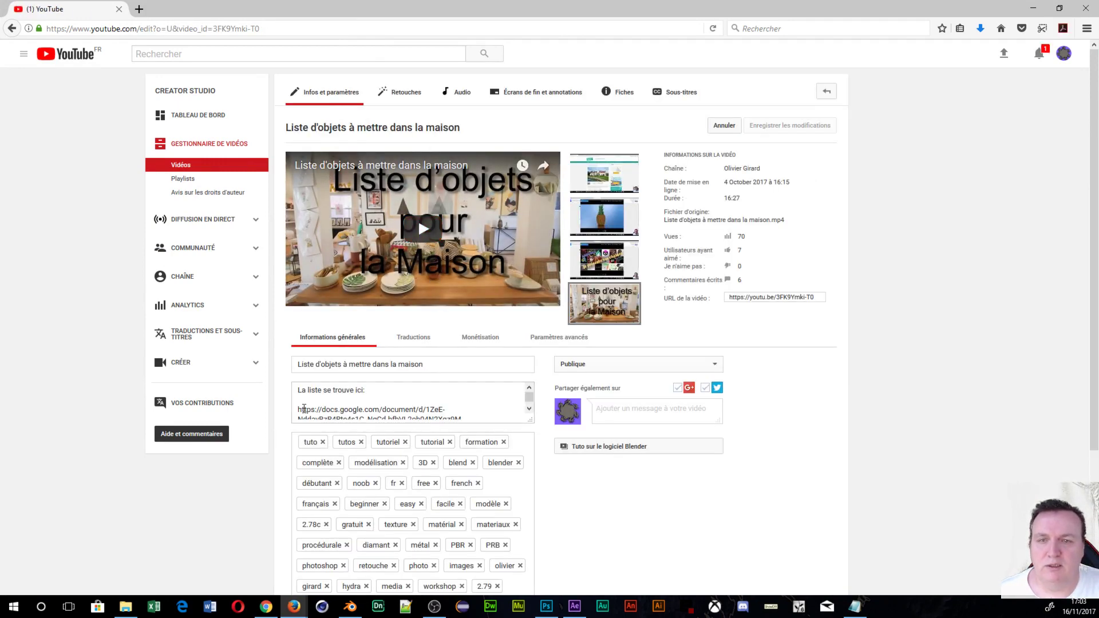
{"action": "scroll", "coordinate": [308, 407], "scroll_direction": "down", "scroll_amount": 1}
{"action": "scroll", "coordinate": [308, 406], "scroll_direction": "up", "scroll_amount": 1}
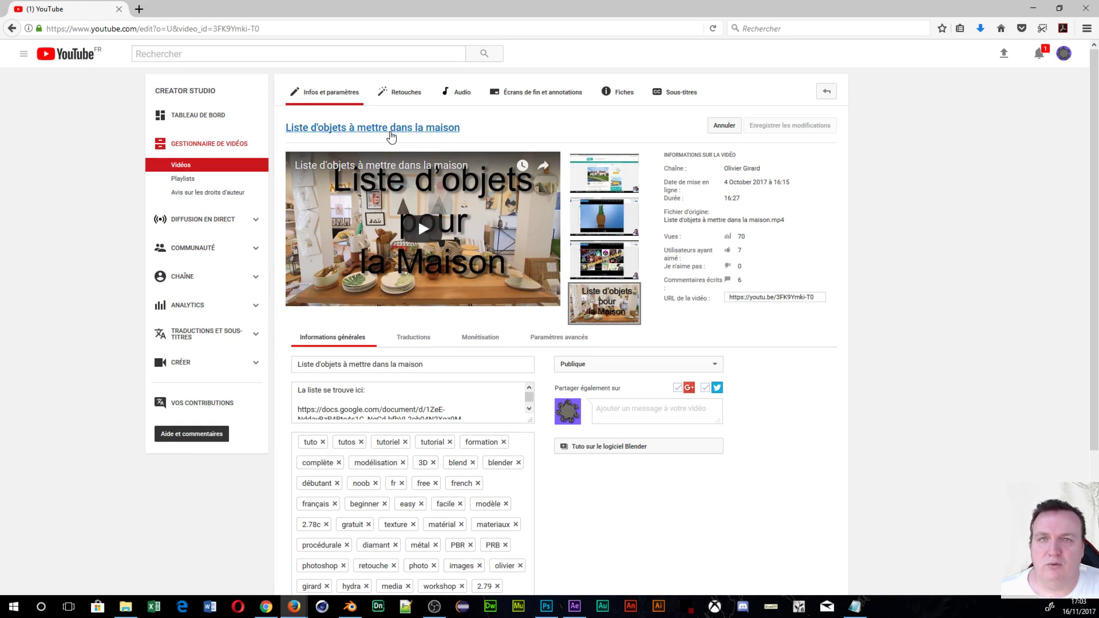
{"action": "left_click", "coordinate": [393, 133]}
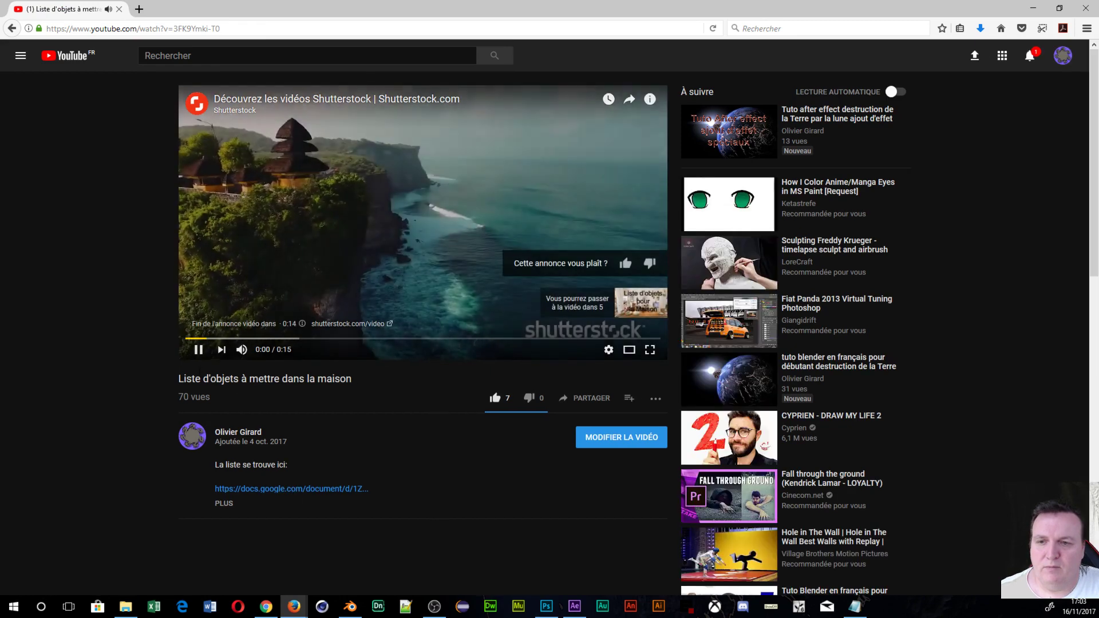
{"action": "left_click", "coordinate": [198, 350]}
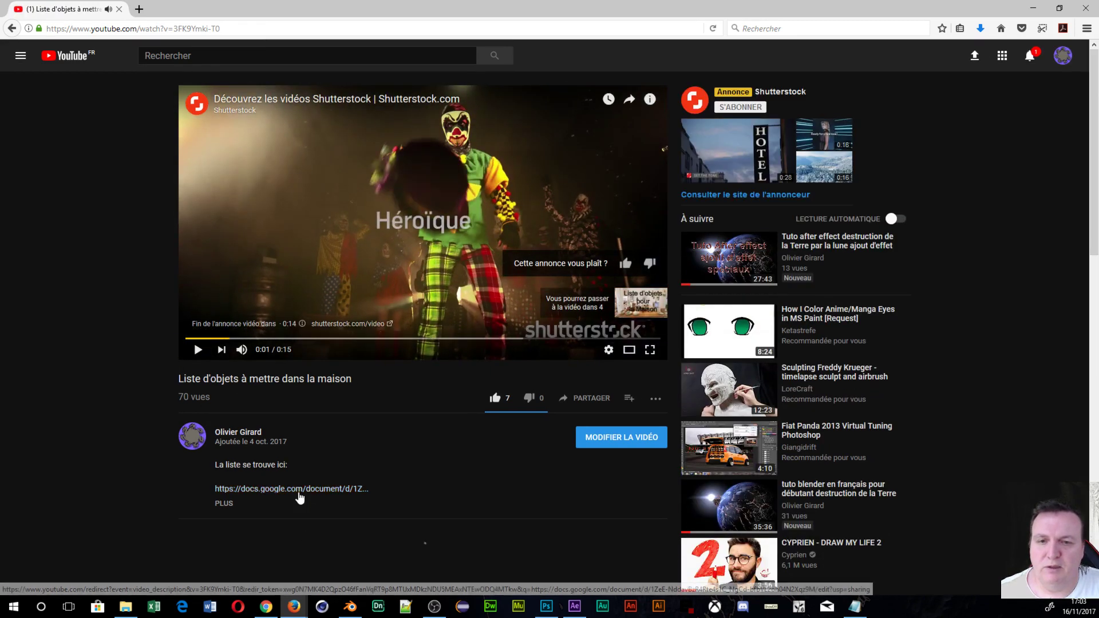
Open the Google Docs list linked in the video description and read through the objects to model for the house
{"action": "left_click", "coordinate": [298, 490]}
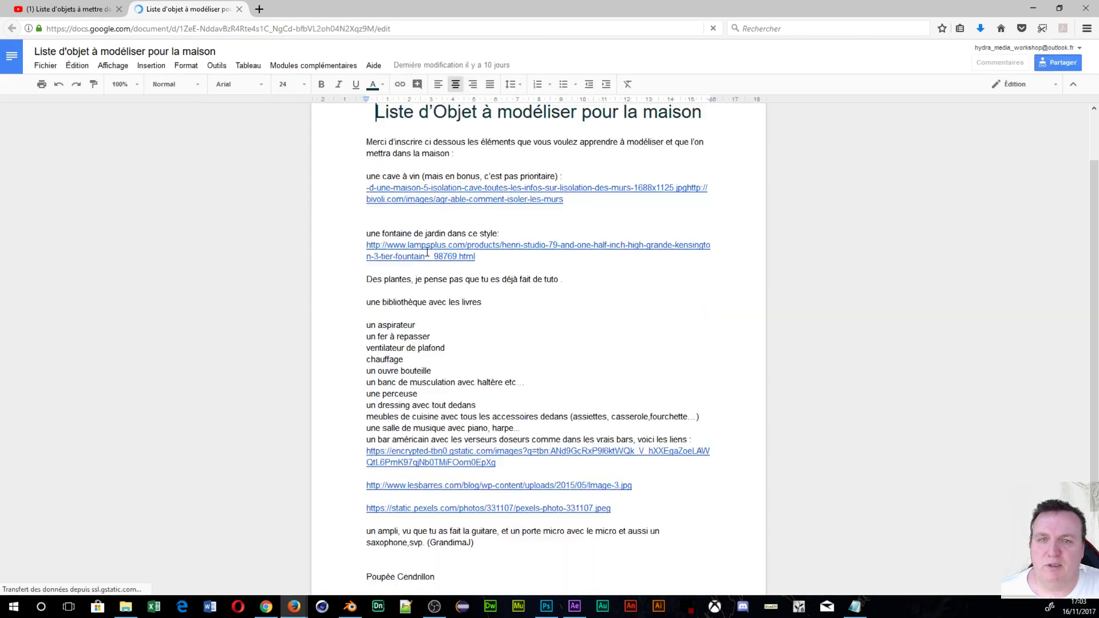
{"action": "scroll", "coordinate": [371, 286], "scroll_direction": "down", "scroll_amount": 3}
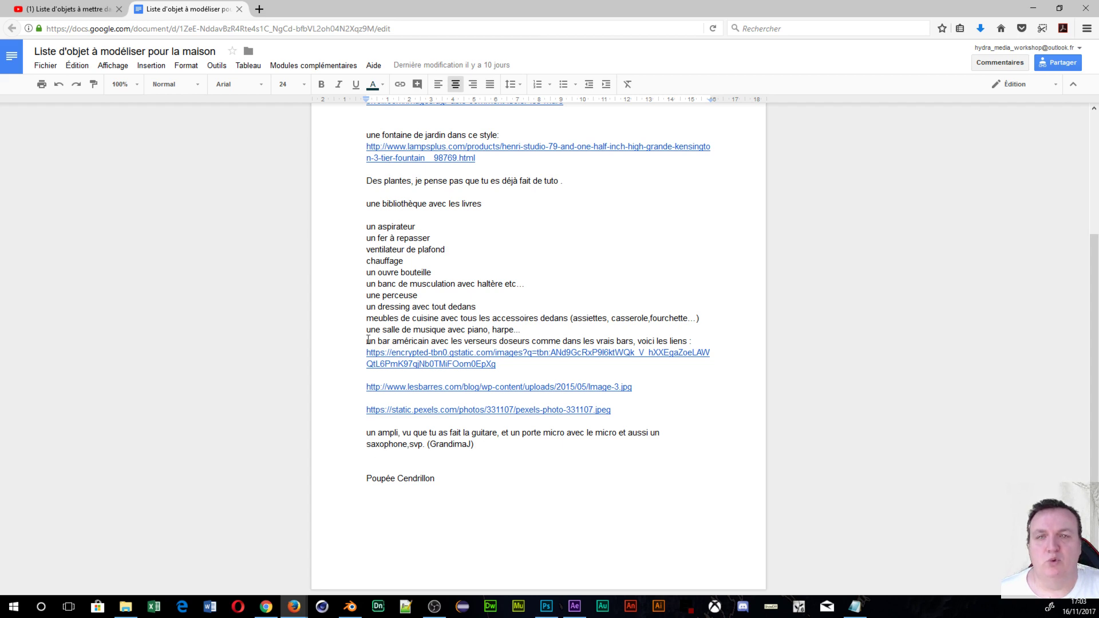
{"action": "scroll", "coordinate": [408, 268], "scroll_direction": "up", "scroll_amount": 3}
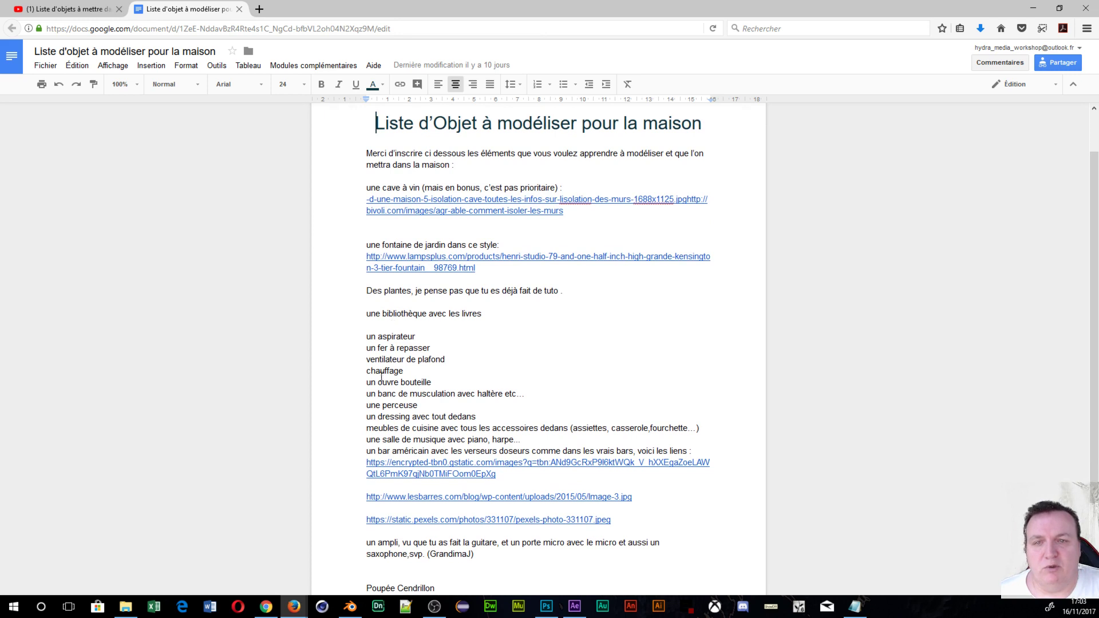
{"action": "scroll", "coordinate": [392, 501], "scroll_direction": "down", "scroll_amount": 3}
{"action": "scroll", "coordinate": [393, 502], "scroll_direction": "up", "scroll_amount": 3}
{"action": "scroll", "coordinate": [393, 501], "scroll_direction": "up", "scroll_amount": 2}
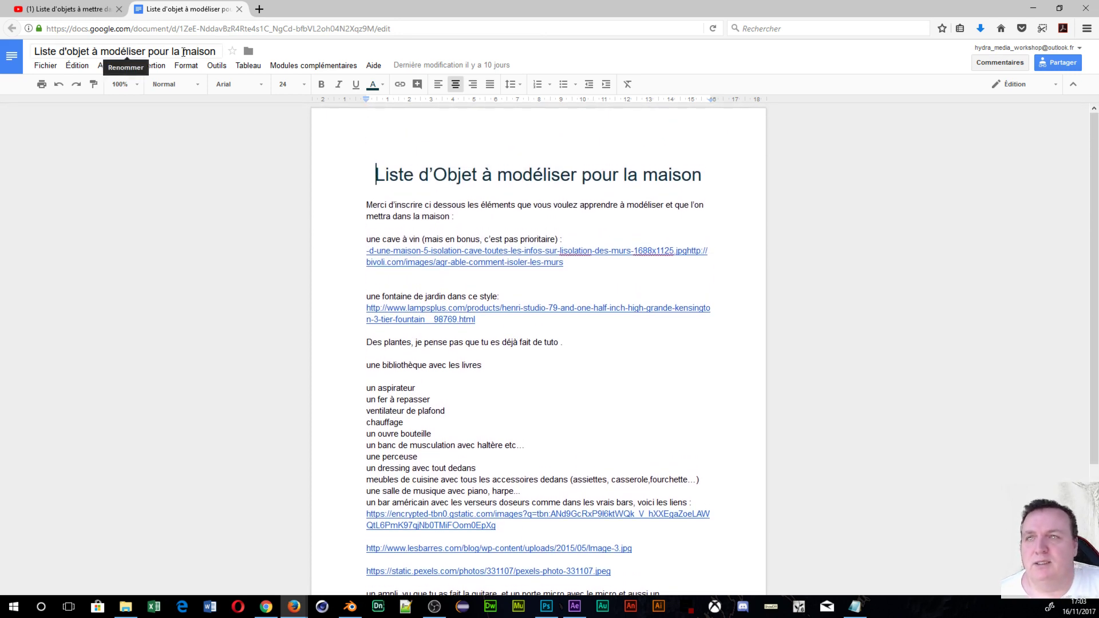
Close the object-list document and the YouTube video page to return to the fountain scene in Blender
{"action": "left_click", "coordinate": [239, 10]}
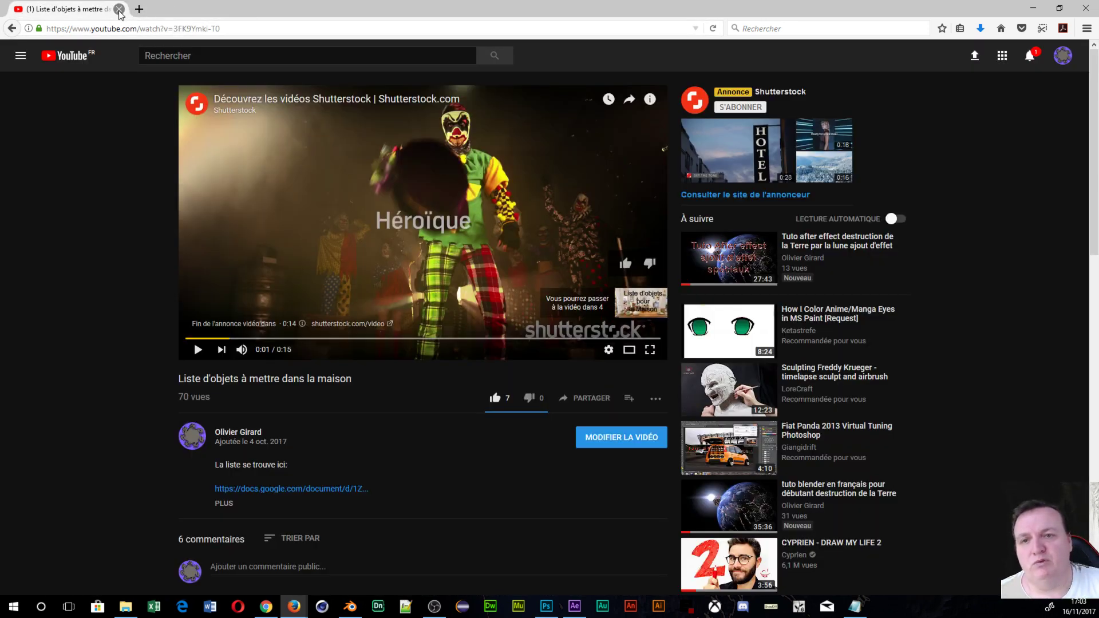
{"action": "left_click", "coordinate": [119, 9]}
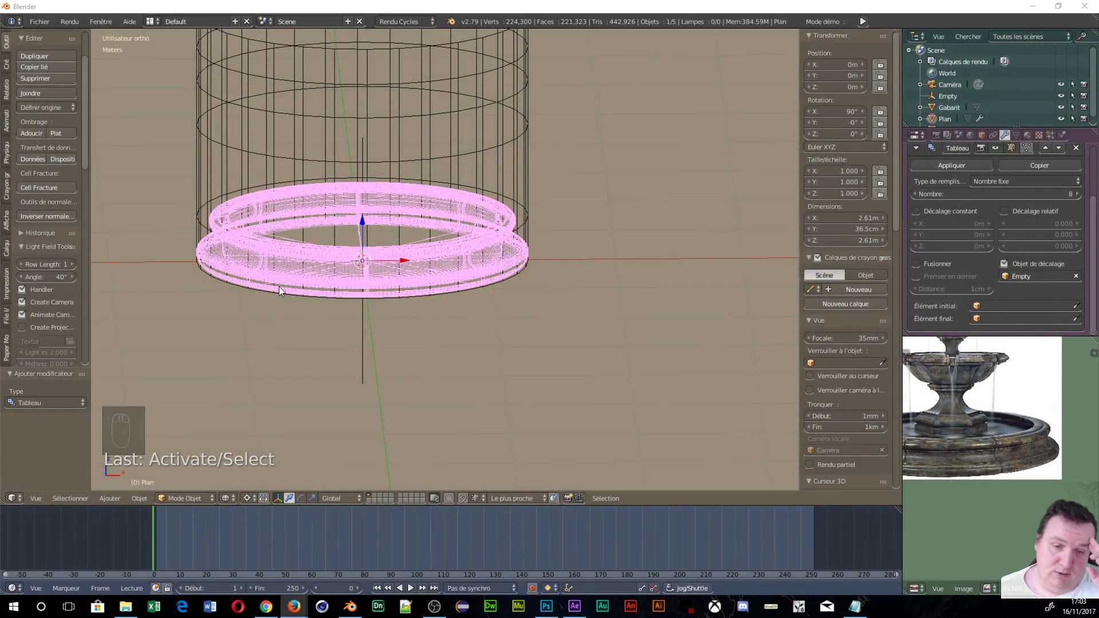